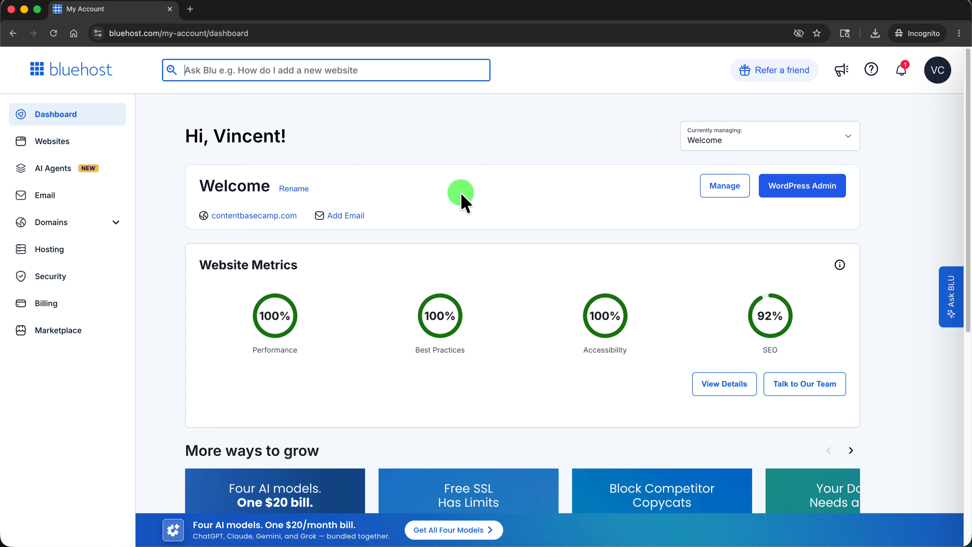
# Look through the hosting account's Websites, Hosting and Email sections, including the Google Workspace and Professional Email offers
pyautogui.click(53, 145)
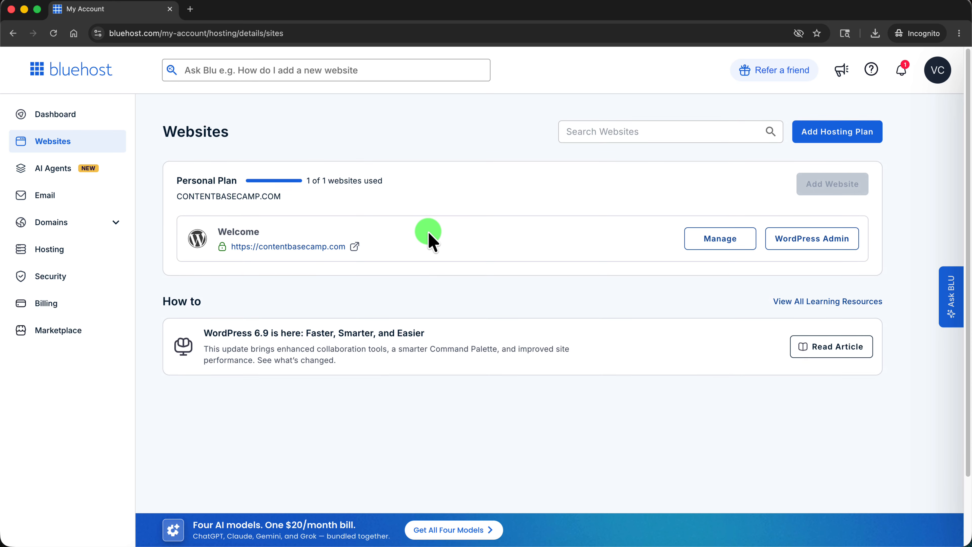
pyautogui.click(47, 249)
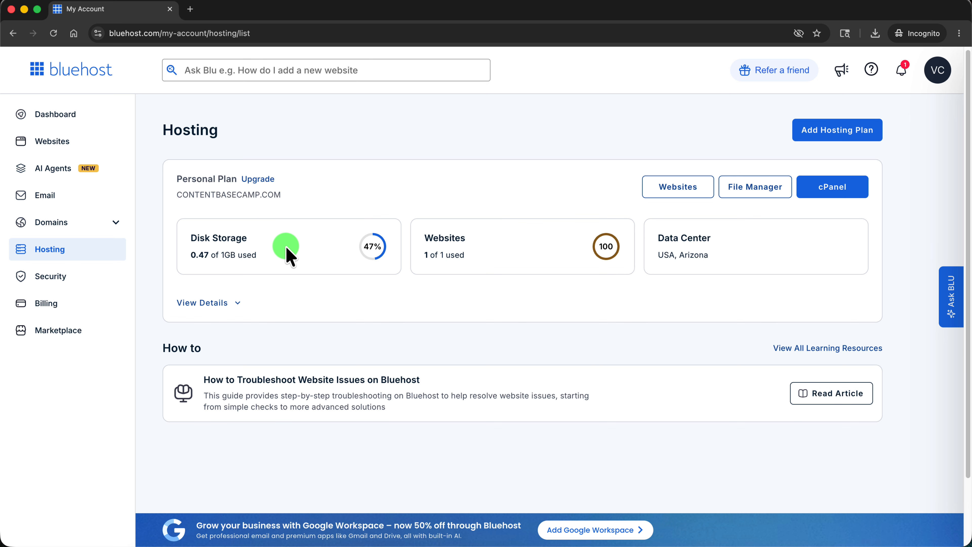
pyautogui.click(67, 199)
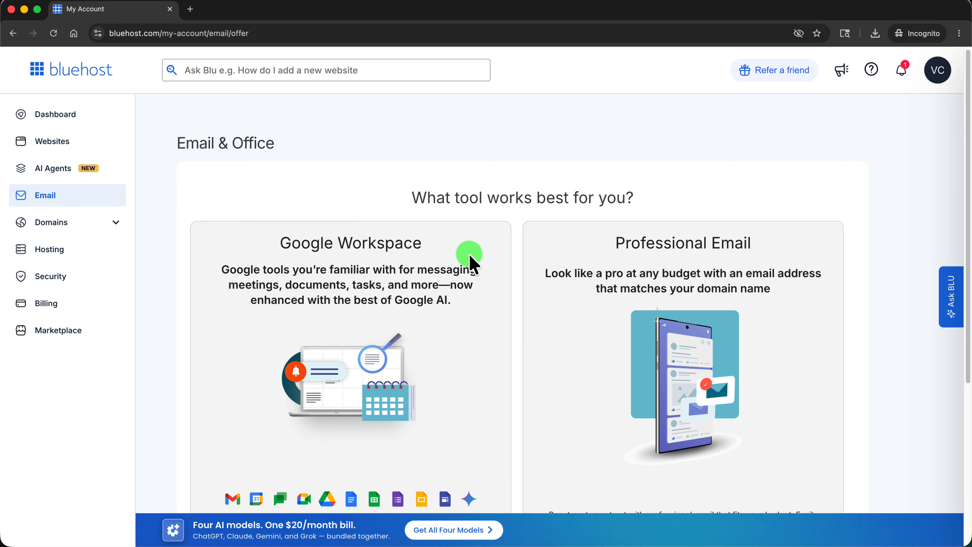
pyautogui.scroll(-1, 543, 330)
pyautogui.scroll(-2, 544, 330)
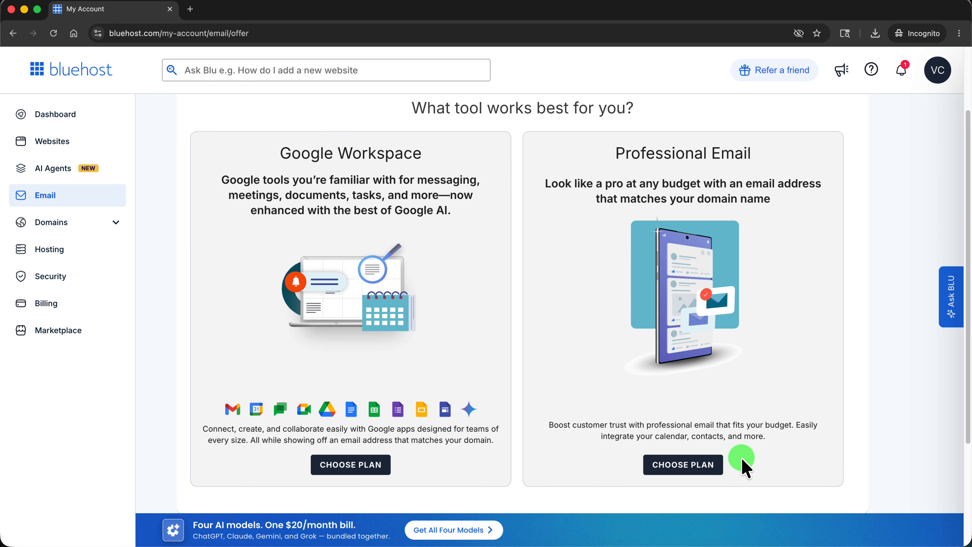
pyautogui.scroll(3, 665, 308)
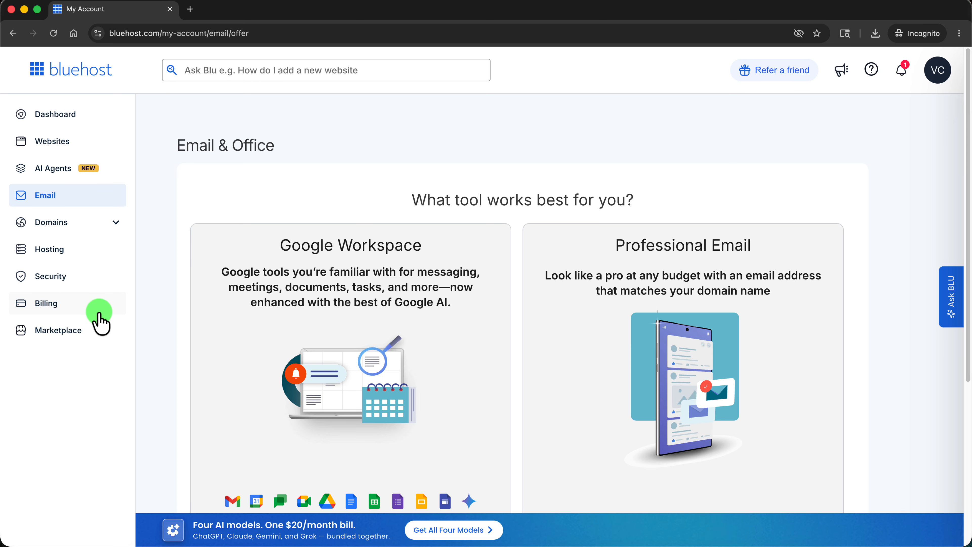
# Browse the add-ons and services in the Marketplace, then return to the account dashboard
pyautogui.click(58, 334)
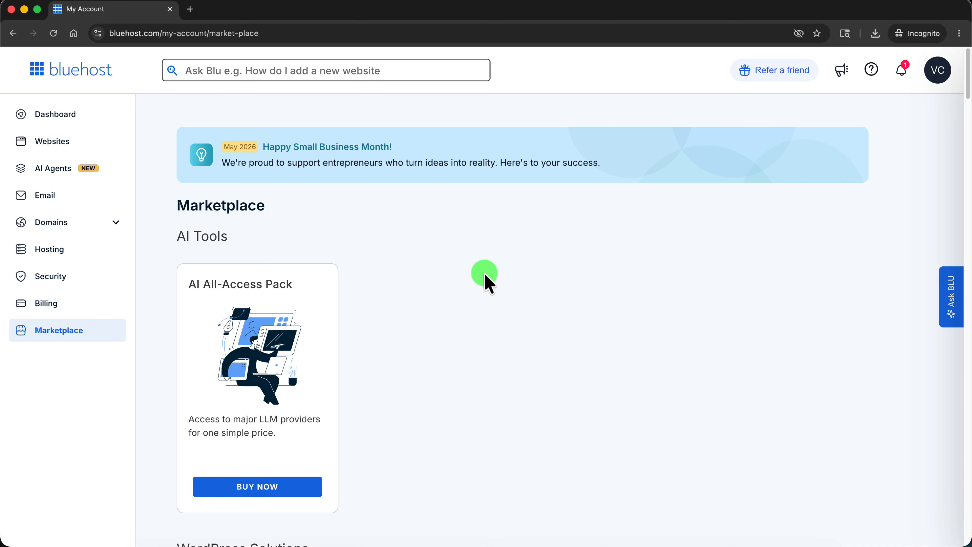
pyautogui.scroll(-20, 542, 305)
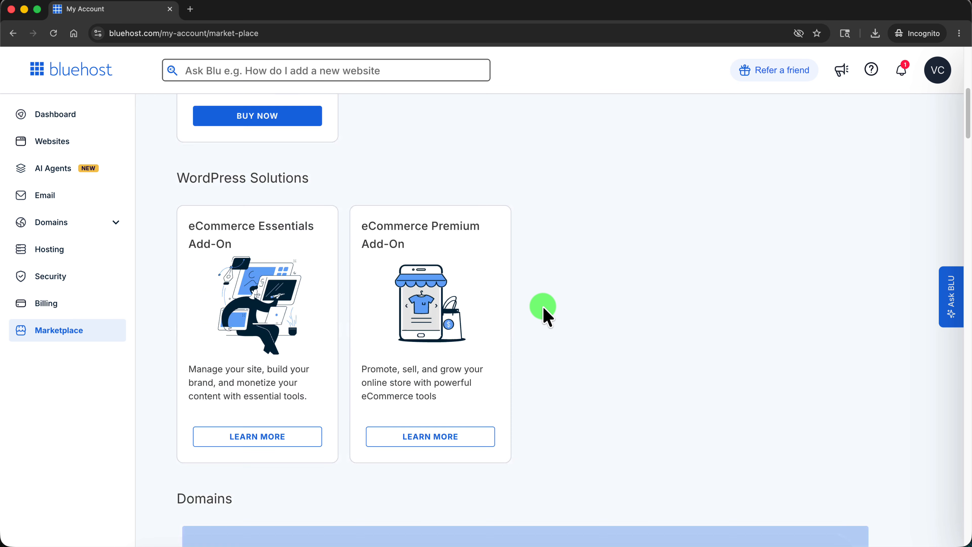
pyautogui.scroll(-5, 544, 315)
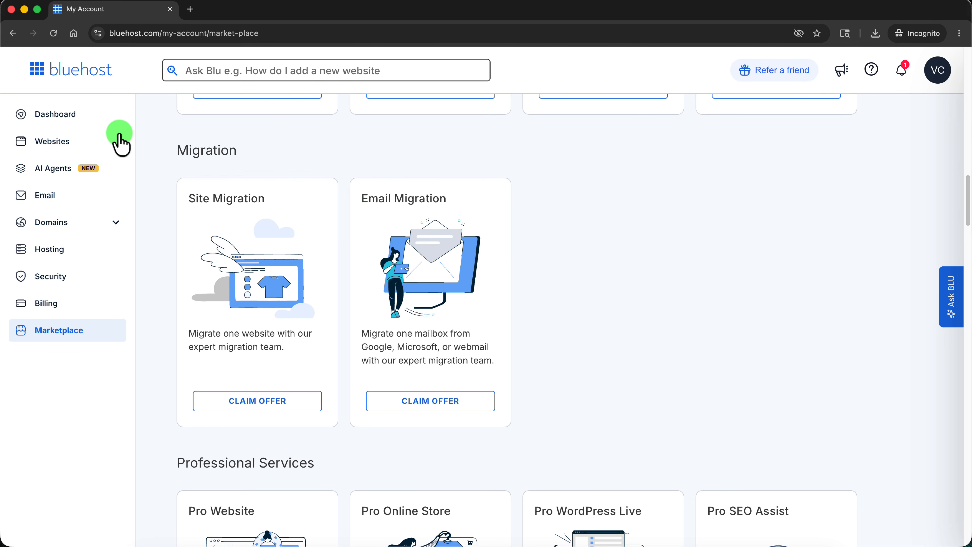
pyautogui.click(84, 114)
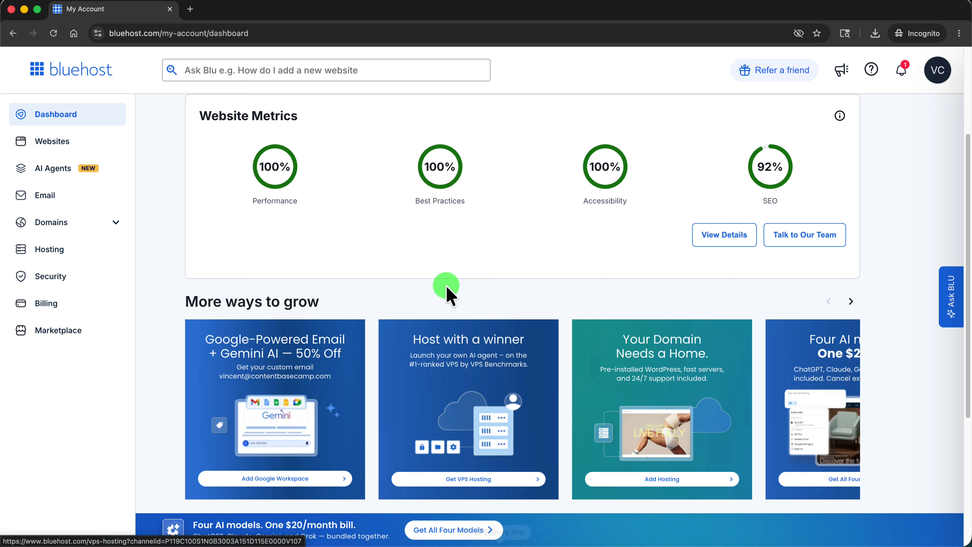
# Look at the Ask BLU assistant and the profile menu's options, closing each one again
pyautogui.click(358, 69)
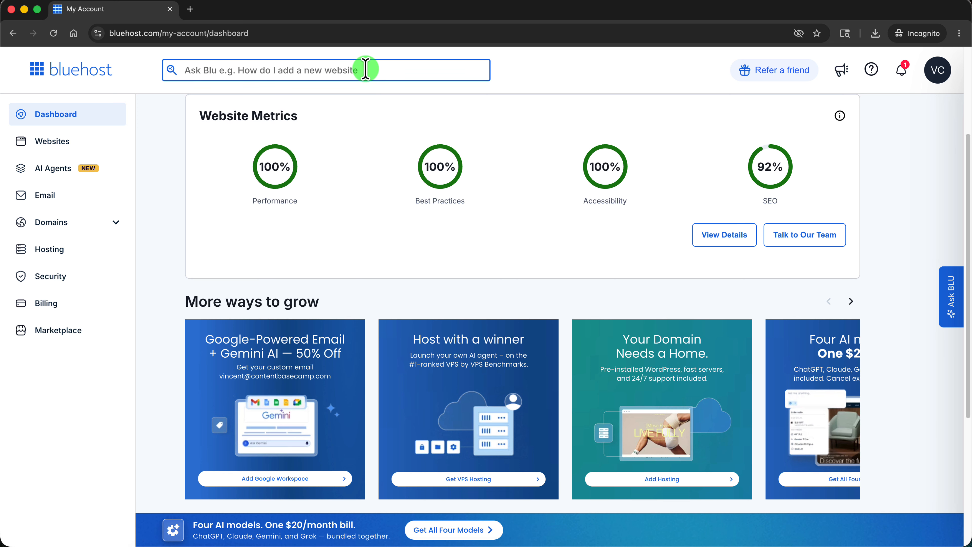
pyautogui.click(949, 303)
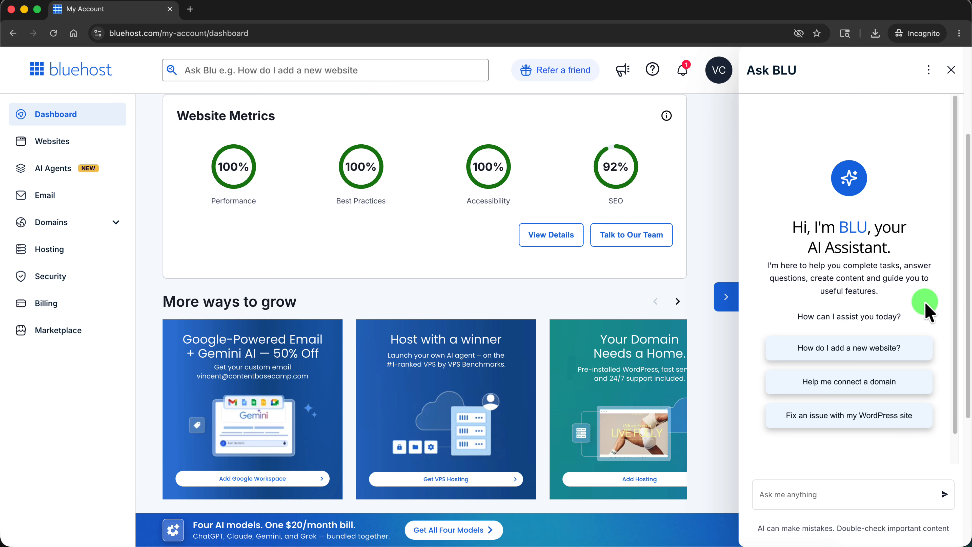
pyautogui.click(951, 69)
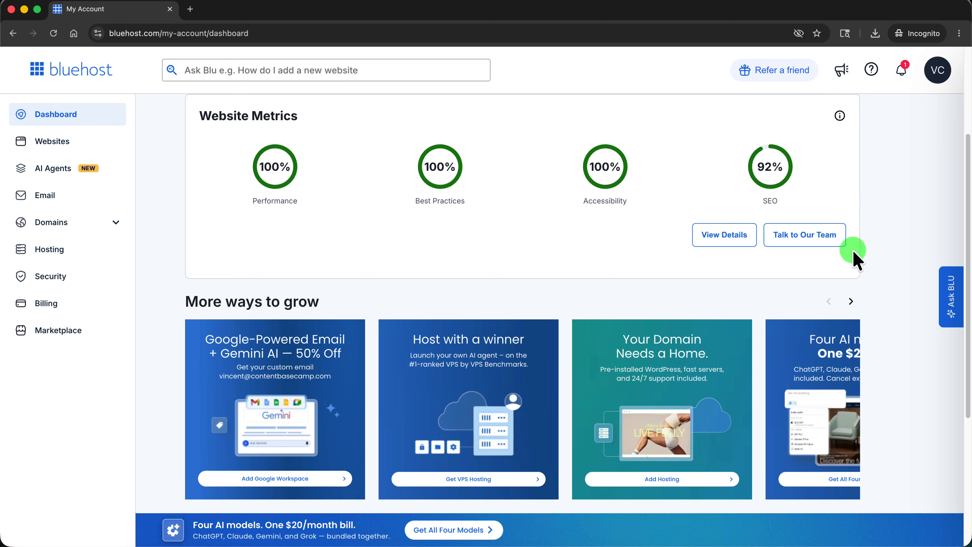
pyautogui.click(941, 73)
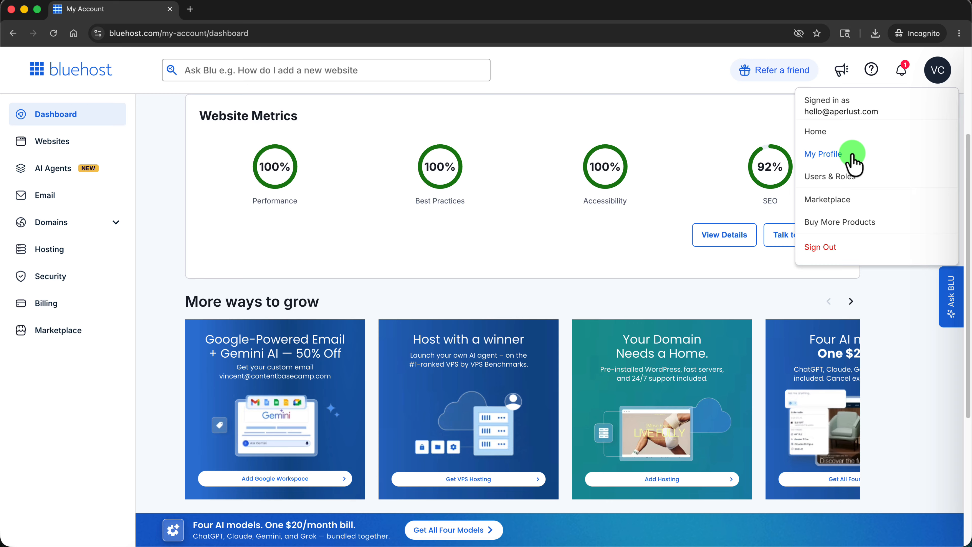
pyautogui.click(724, 135)
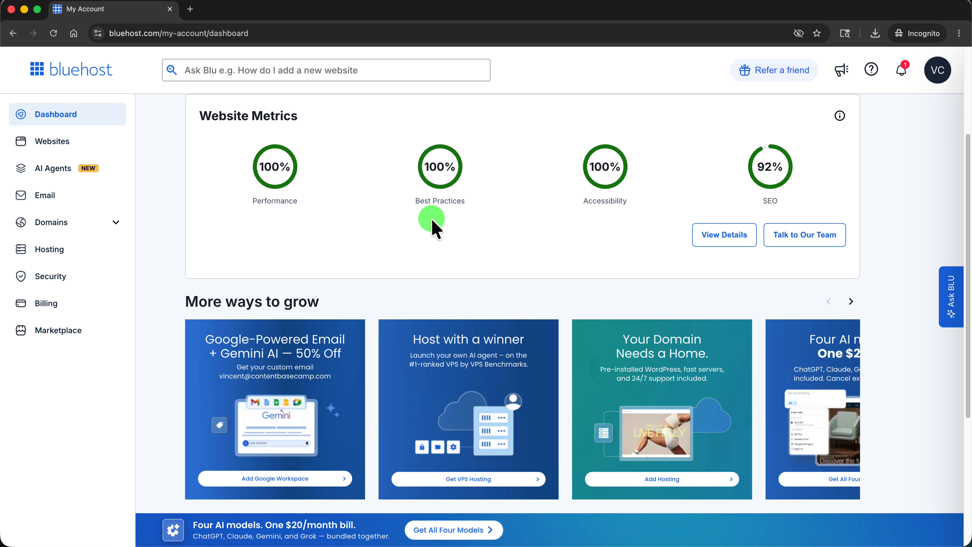
# View the registered domain on the account's Domains page
pyautogui.click(59, 117)
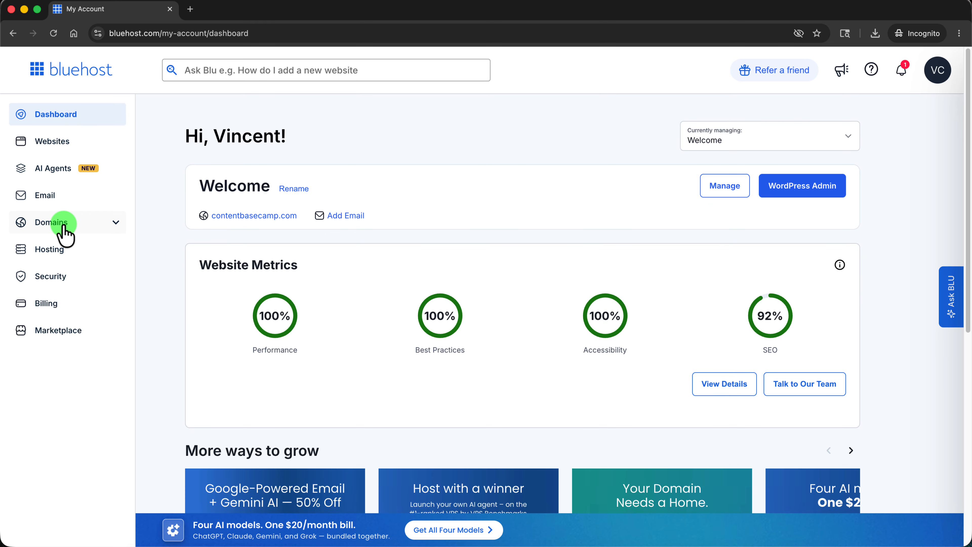
pyautogui.click(51, 222)
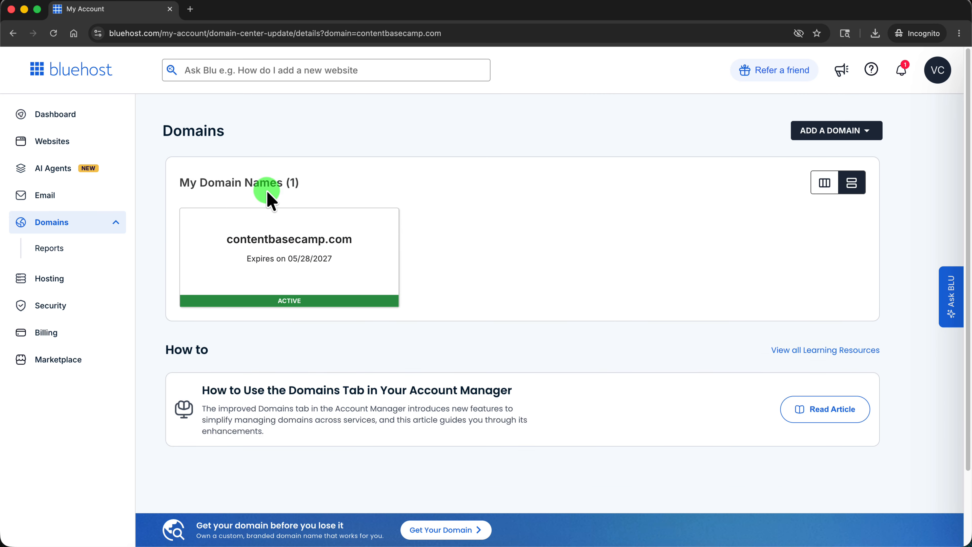
pyautogui.click(245, 226)
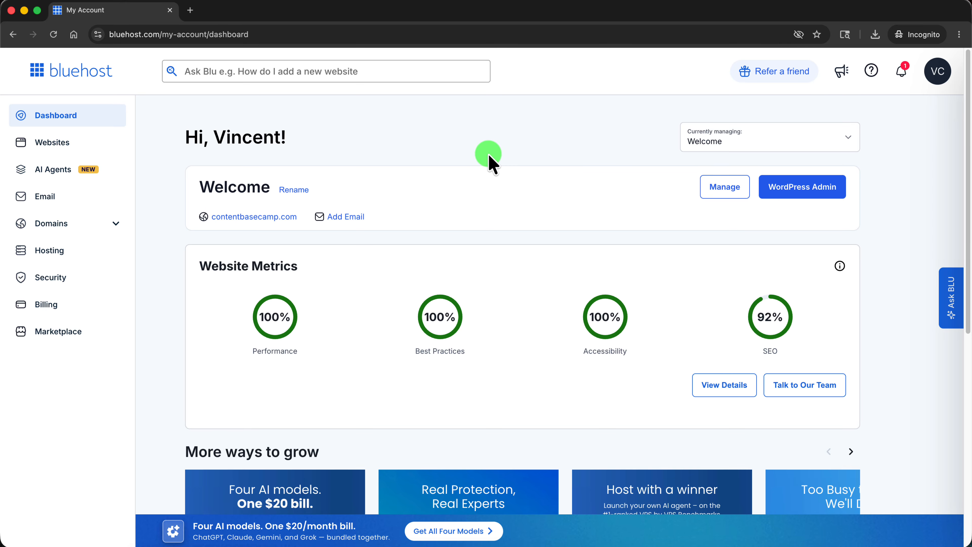
# Open the WordPress admin of the Welcome site from the hosting dashboard and view the site in a new tab
pyautogui.click(802, 200)
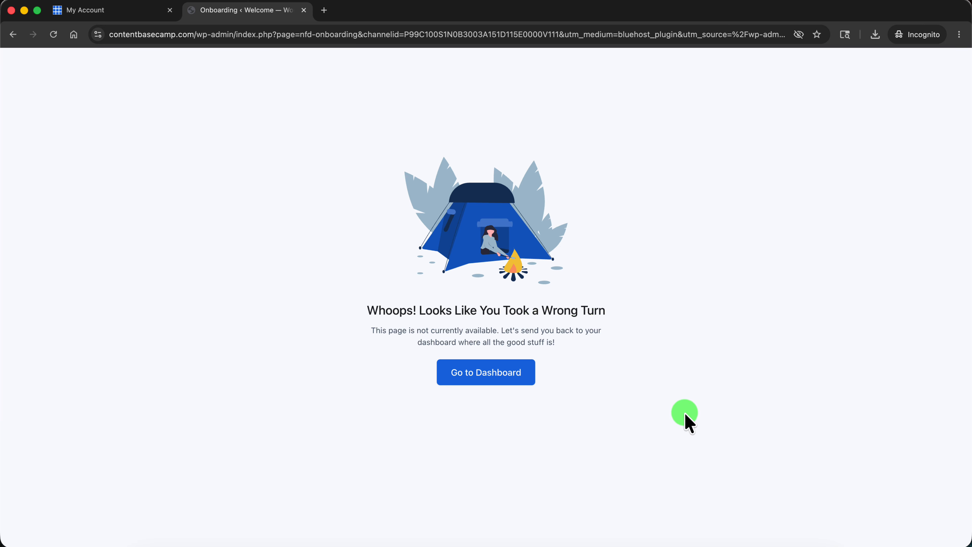
pyautogui.click(489, 378)
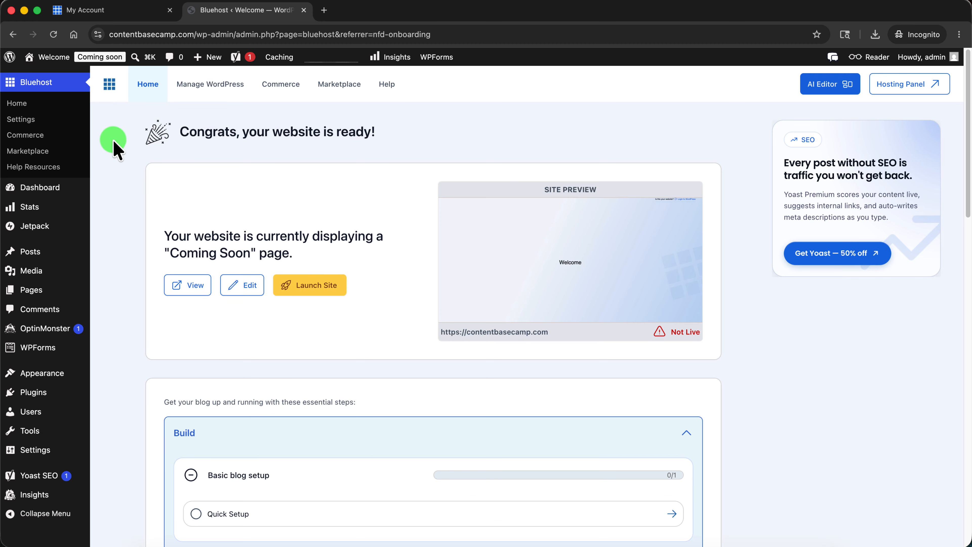
pyautogui.moveTo(41, 61)
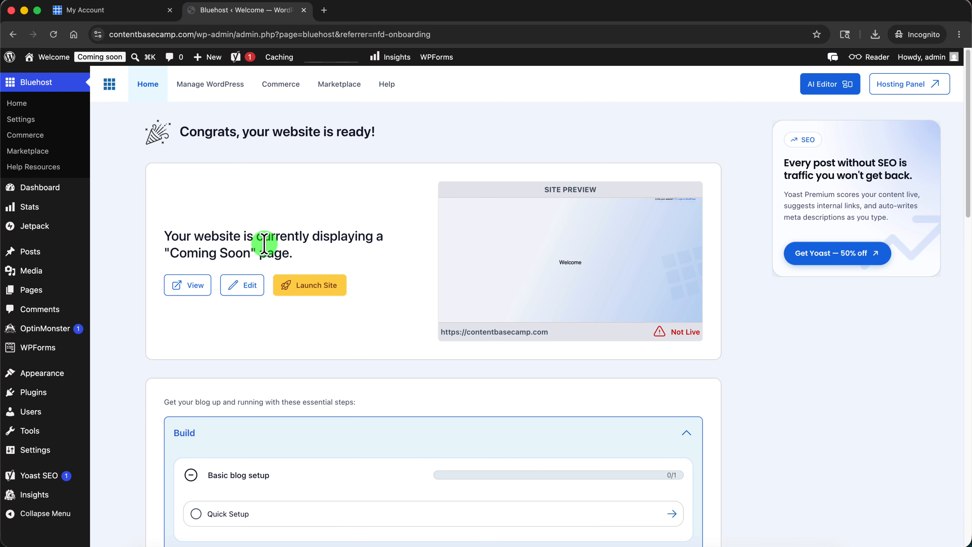
pyautogui.click(192, 289)
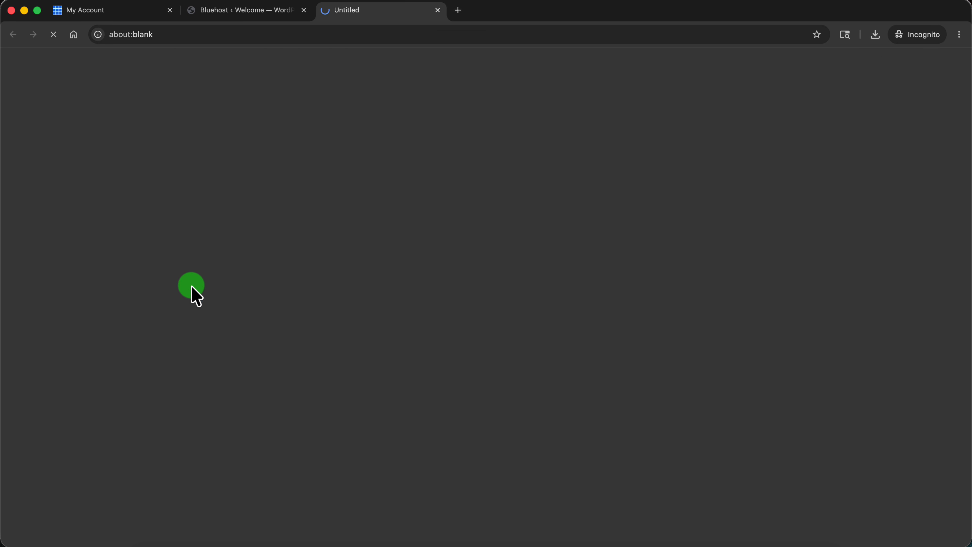
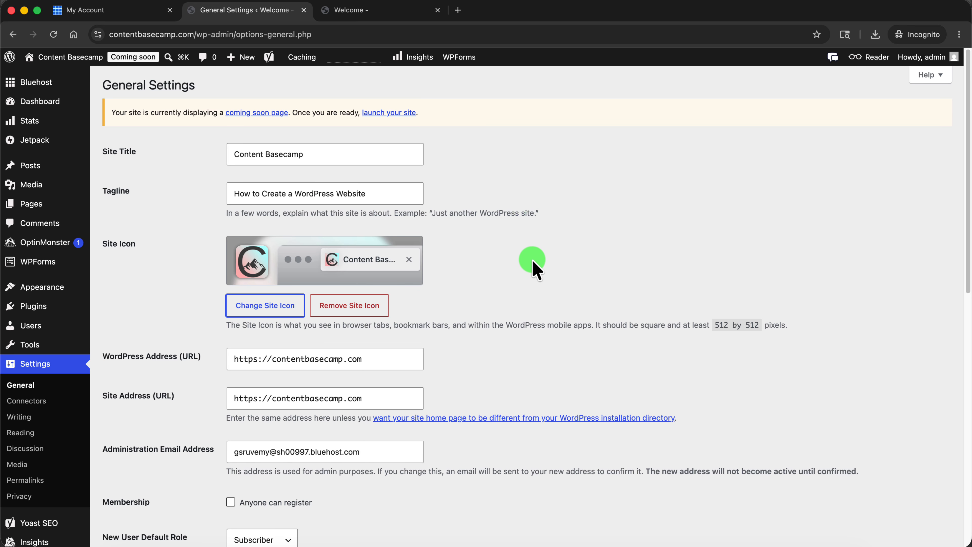
# Check where the hosting account dashboard offers WordPress admin access, then return to the site's General Settings
pyautogui.scroll(-2, 532, 261)
pyautogui.scroll(-5, 533, 261)
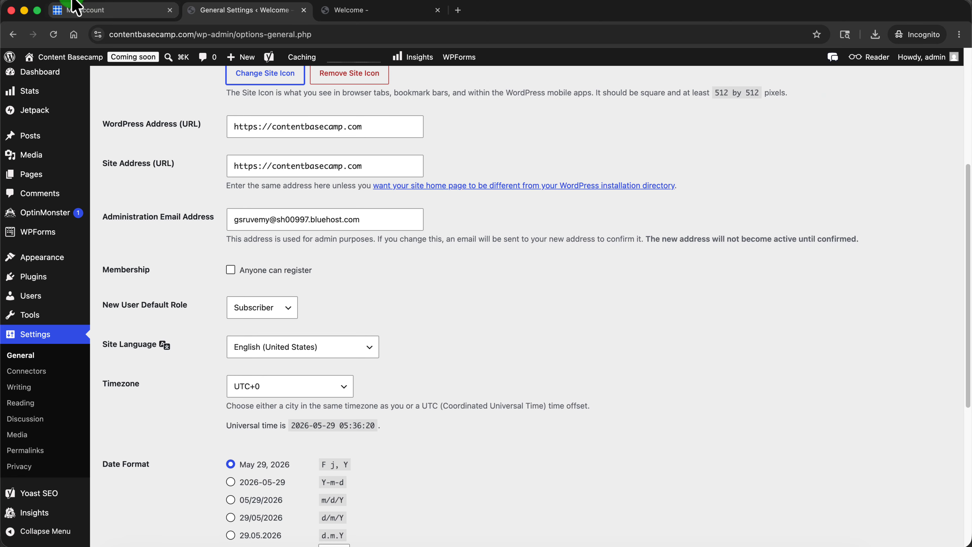
pyautogui.click(72, 11)
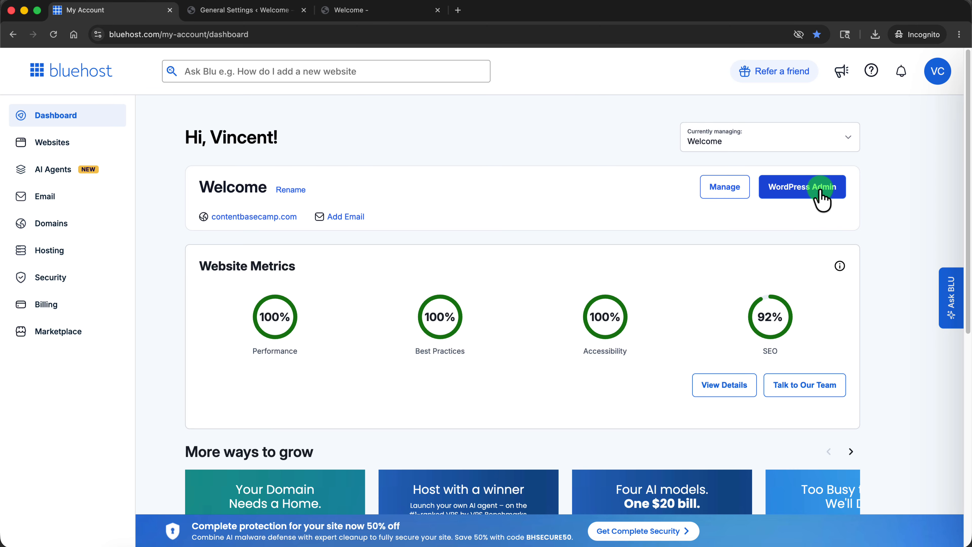
pyautogui.click(236, 11)
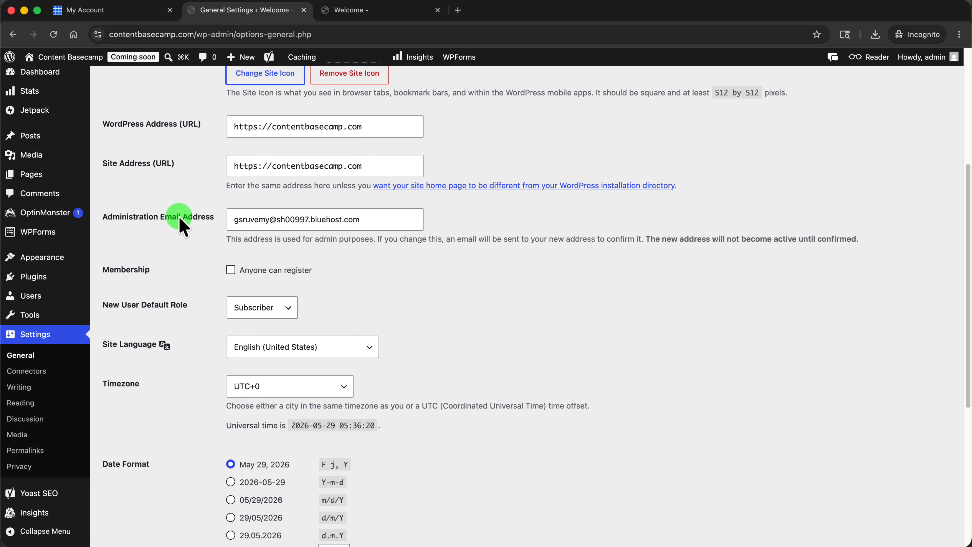
# Examine the administration email, membership, default role, language, timezone, date, time and week-start options in General Settings
pyautogui.click(326, 220)
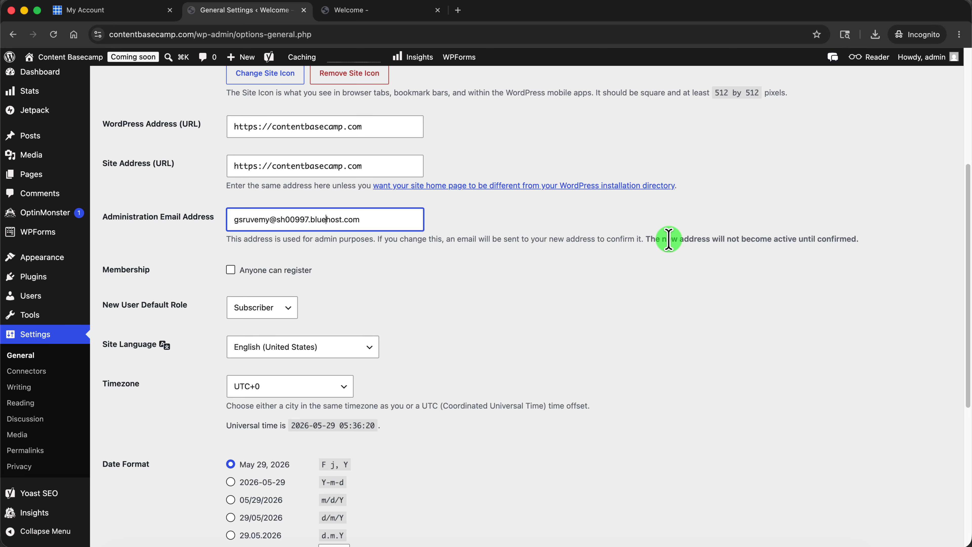
pyautogui.scroll(-6, 564, 306)
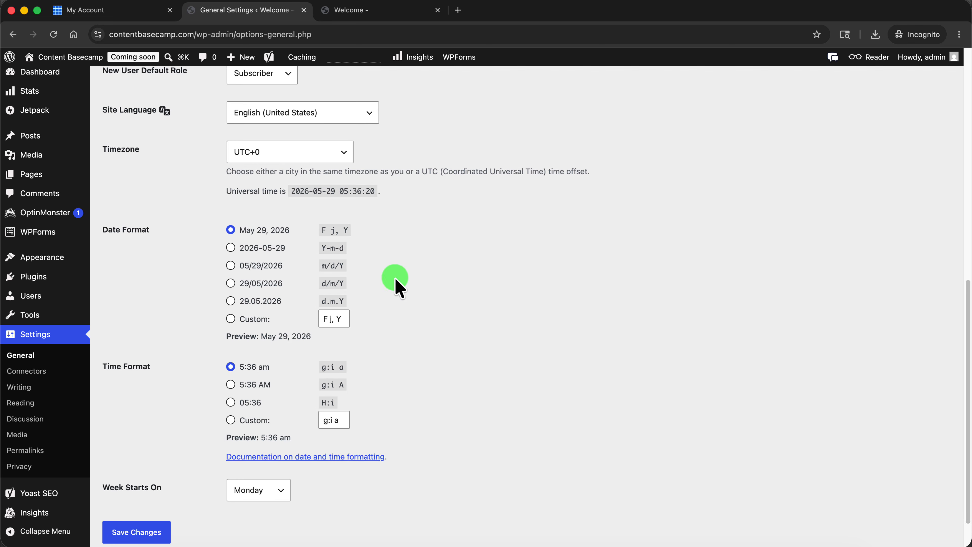
pyautogui.scroll(1, 490, 291)
pyautogui.scroll(2, 489, 291)
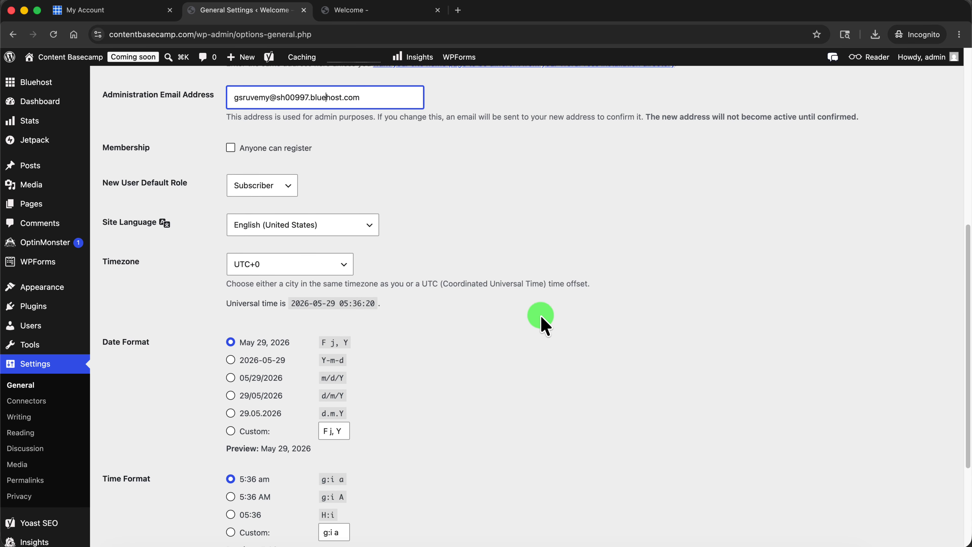
pyautogui.scroll(-4, 541, 322)
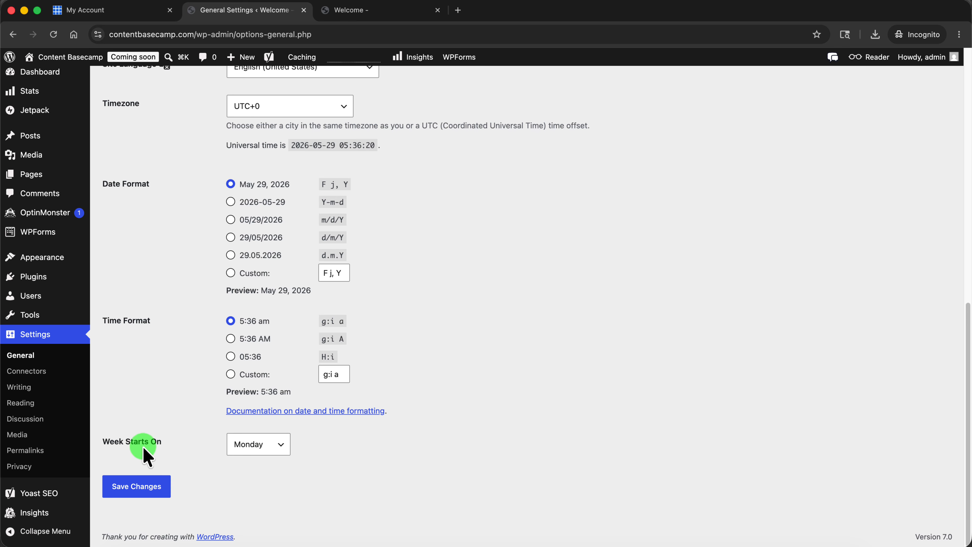
pyautogui.scroll(15, 460, 368)
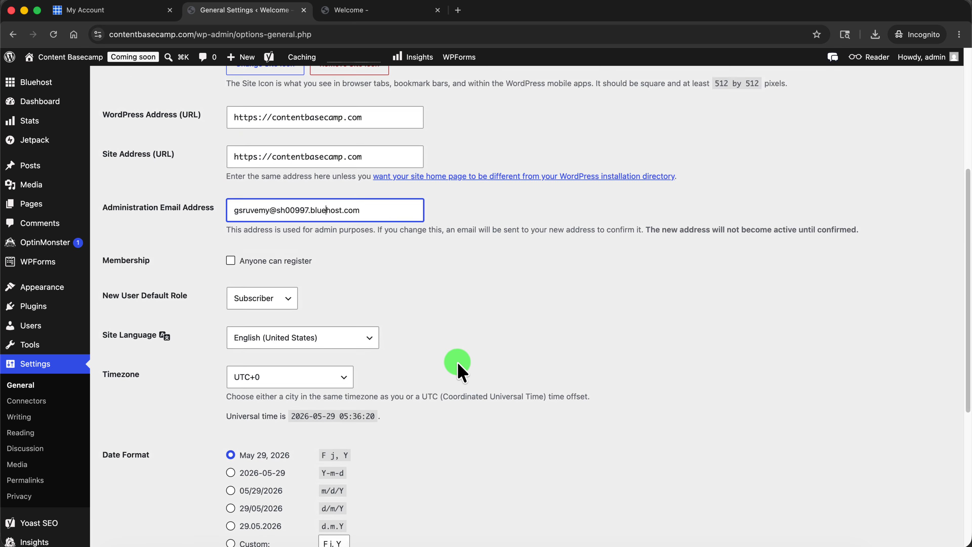
pyautogui.scroll(-15, 553, 341)
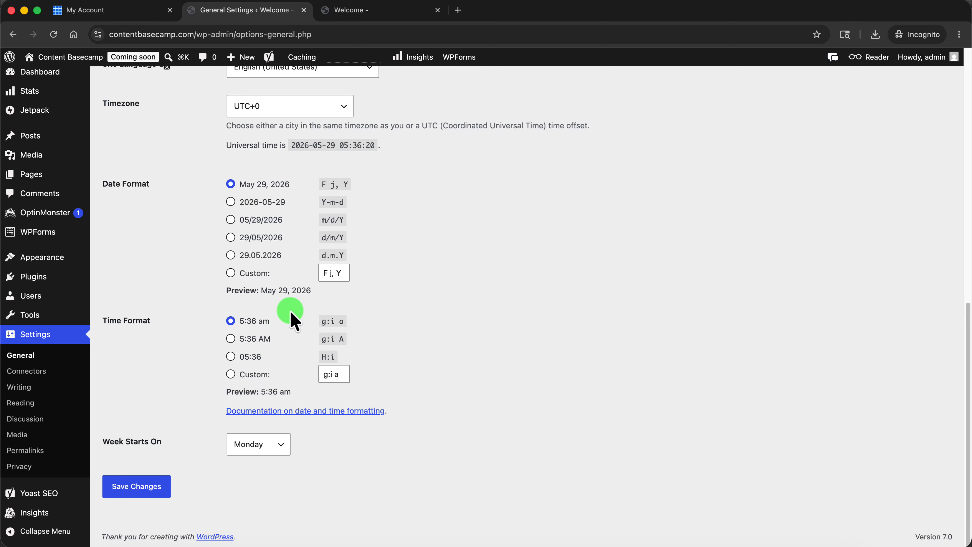
pyautogui.scroll(7, 174, 370)
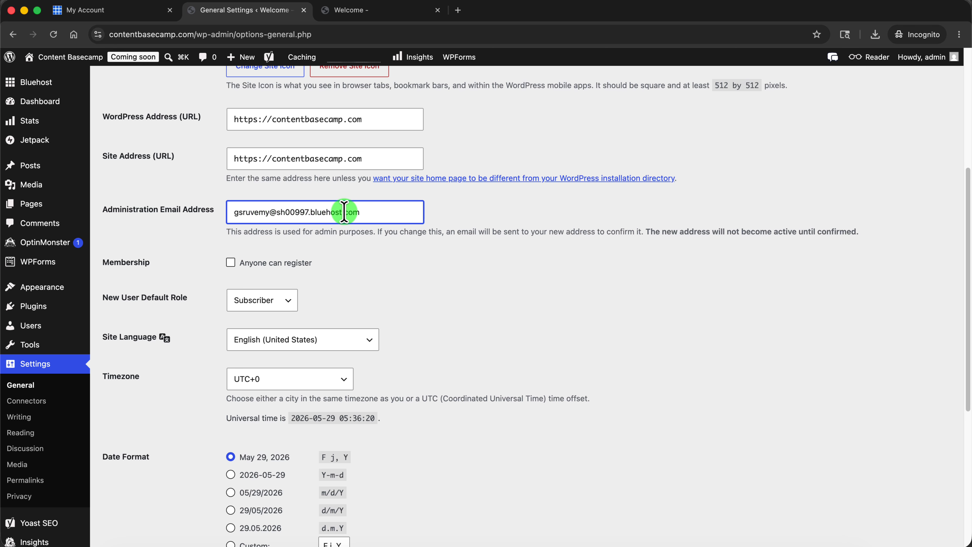
# Leave the administration email field and save the General Settings
pyautogui.click(378, 251)
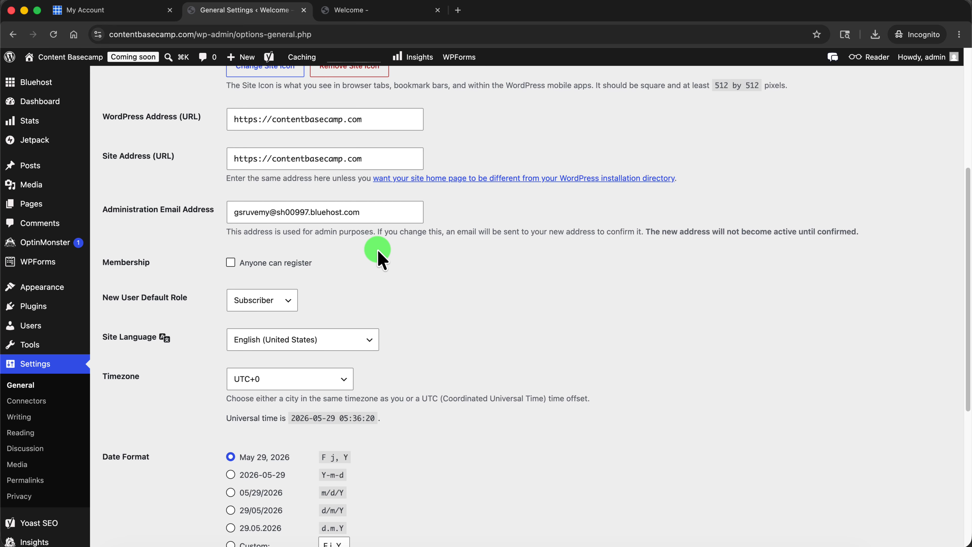
pyautogui.scroll(-7, 245, 299)
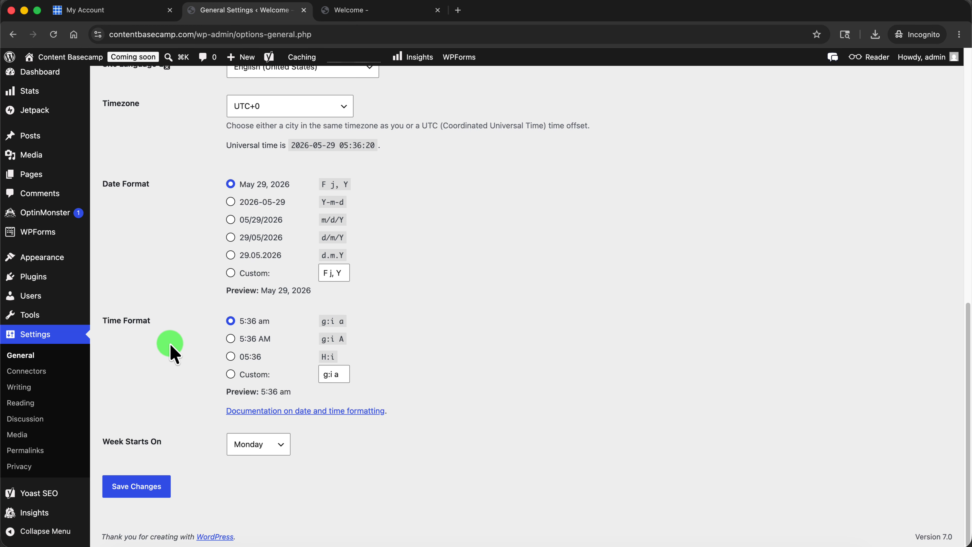
pyautogui.click(145, 496)
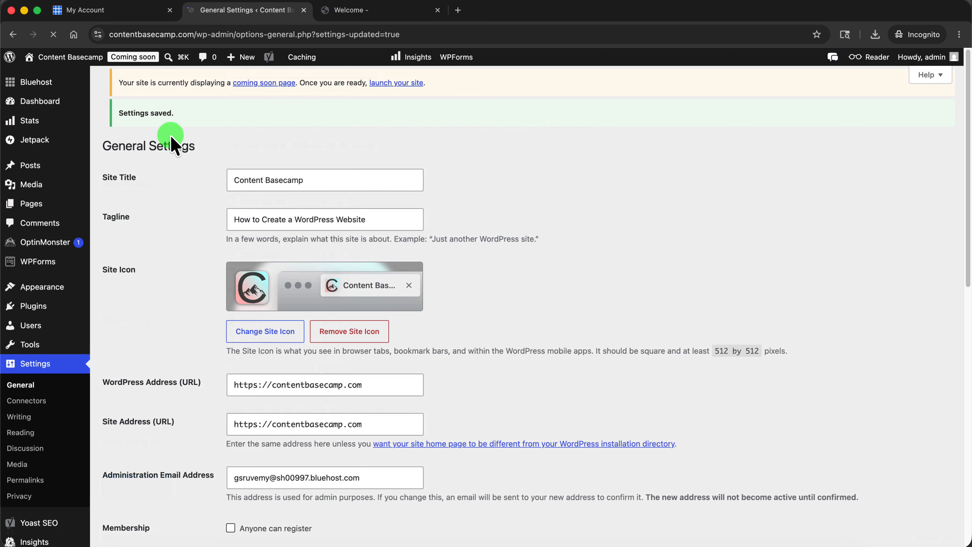
# Open the Welcome site's user list in the hosting account and check the administrator's email
pyautogui.click(116, 20)
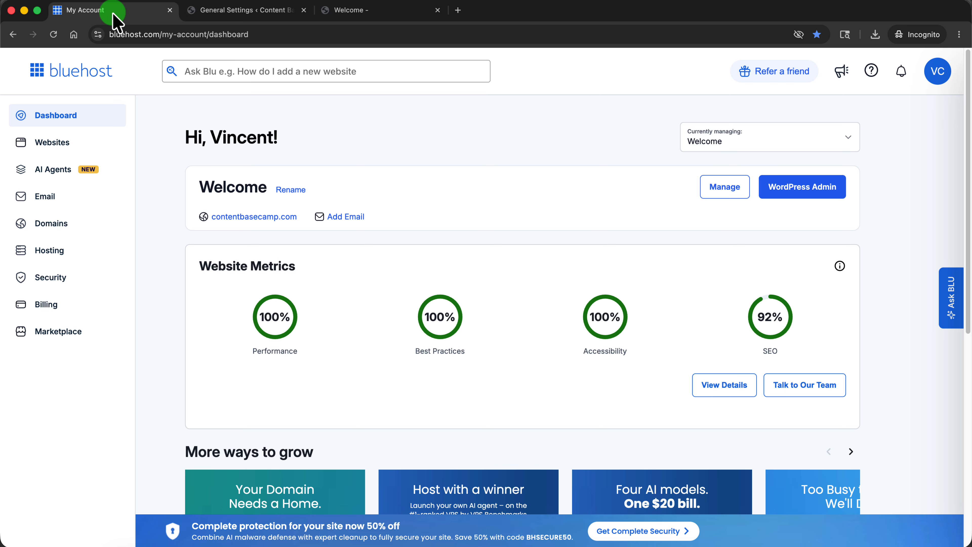
pyautogui.click(62, 145)
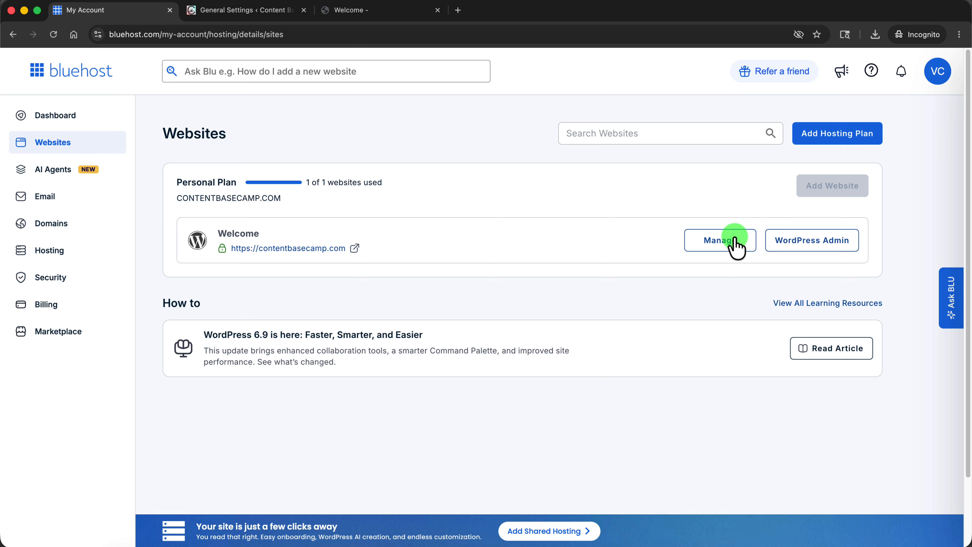
pyautogui.click(726, 240)
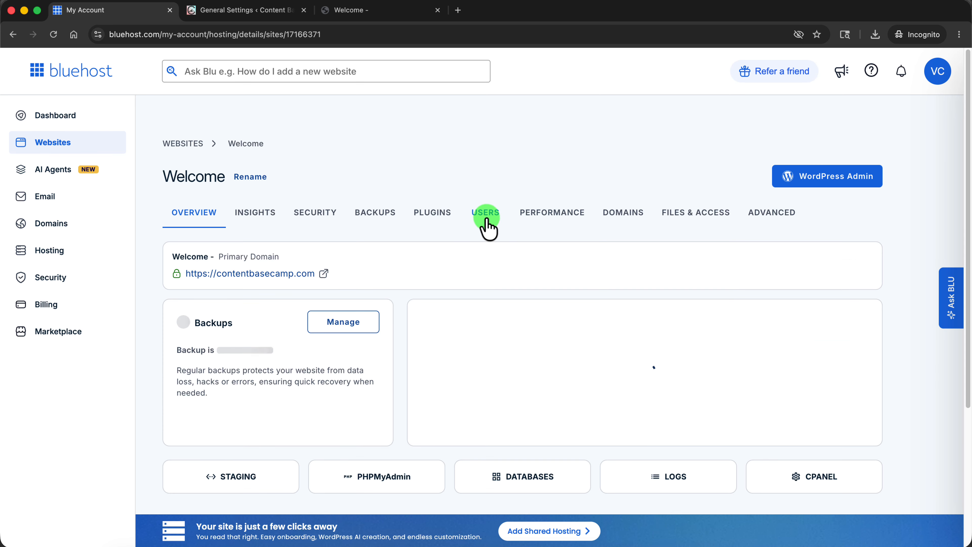
pyautogui.click(485, 213)
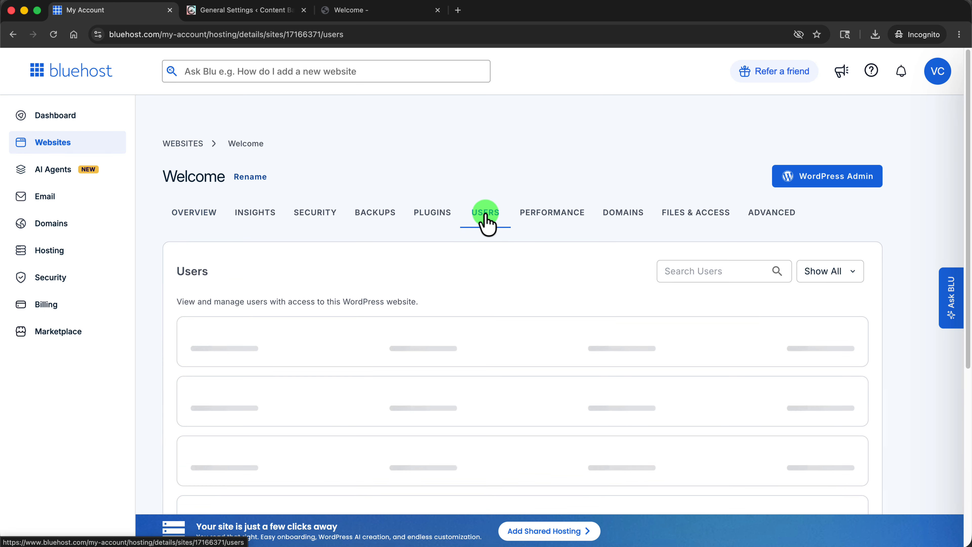
pyautogui.scroll(-1, 459, 287)
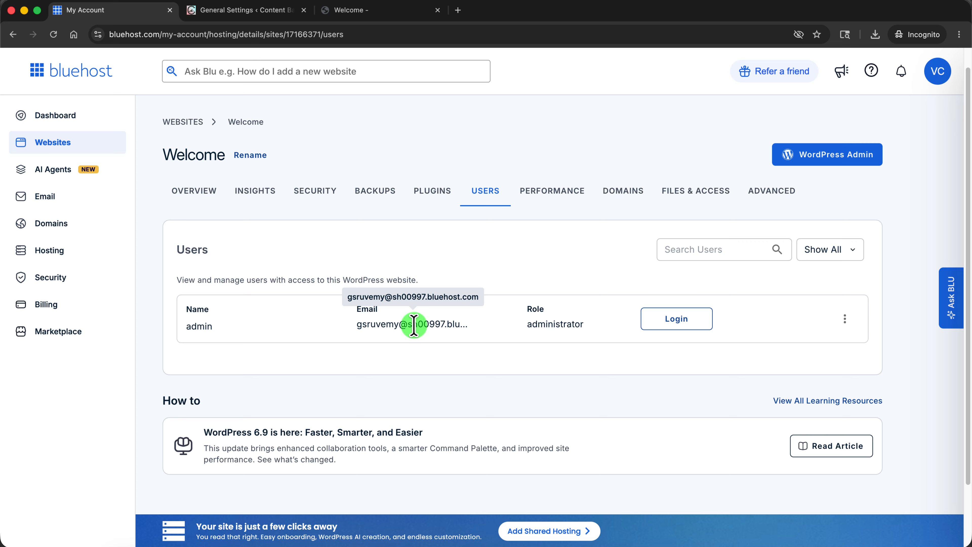
# Review the saved General Settings in the WordPress admin and reload the site's front page
pyautogui.click(270, 10)
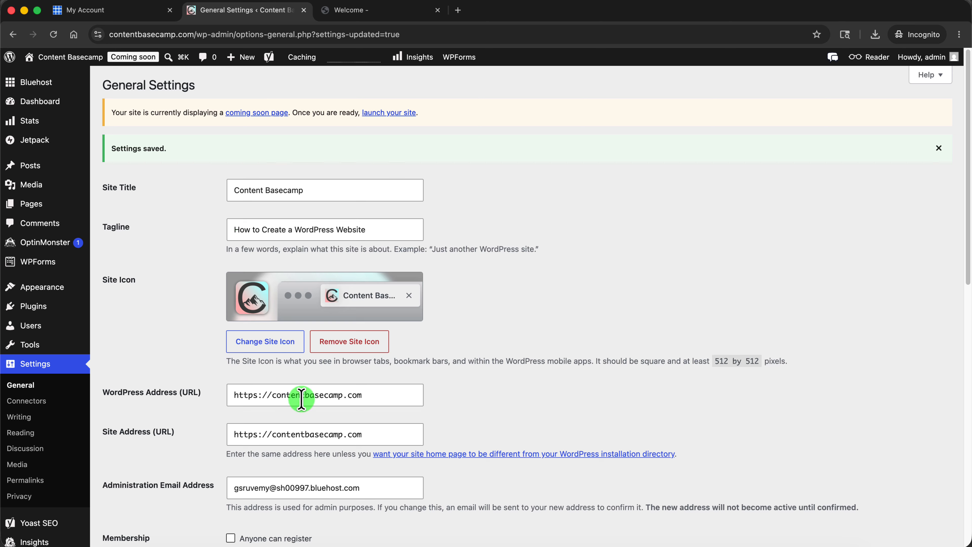
pyautogui.scroll(-10, 301, 398)
pyautogui.scroll(-5, 312, 398)
pyautogui.scroll(15, 314, 395)
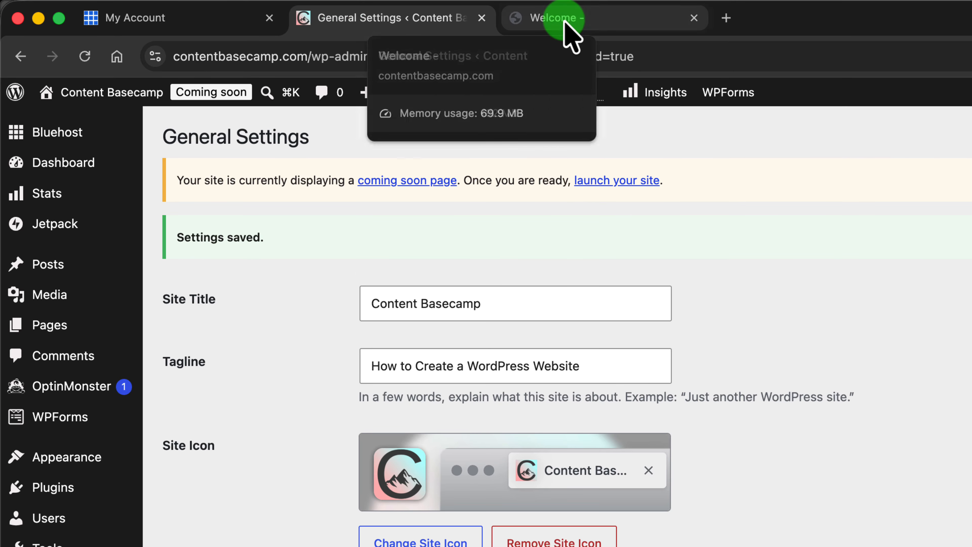
pyautogui.click(599, 19)
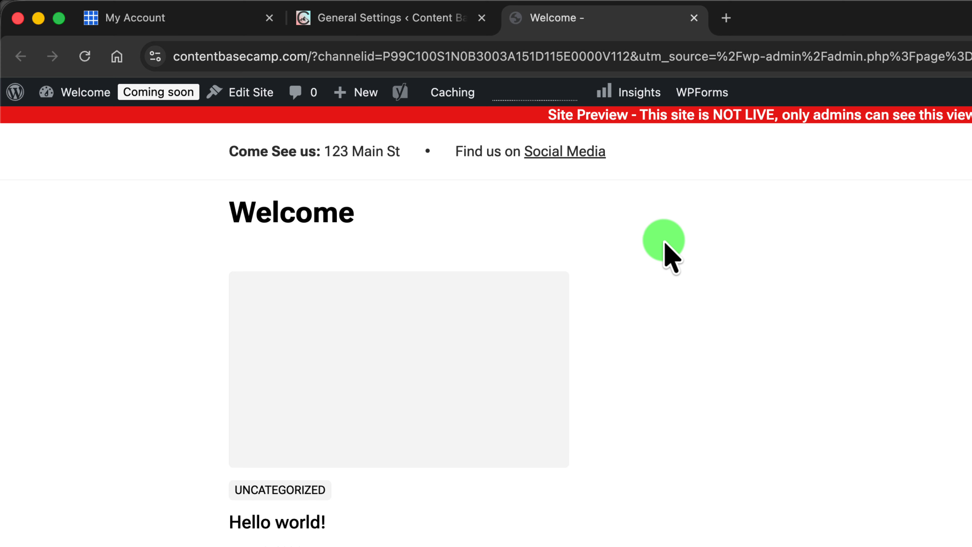
pyautogui.click(84, 56)
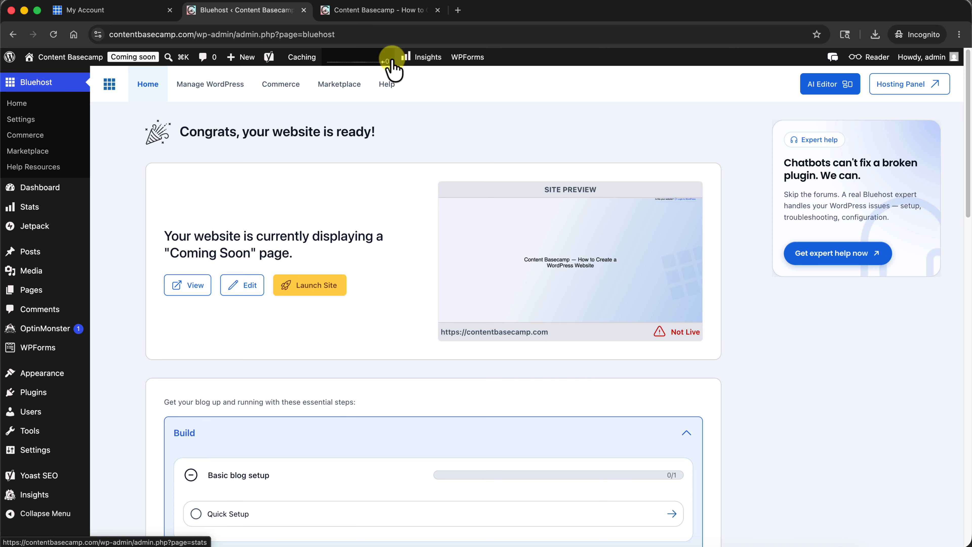
# Launch the site temporarily to view its live front page, and enable Coming Soon mode again
pyautogui.click(379, 11)
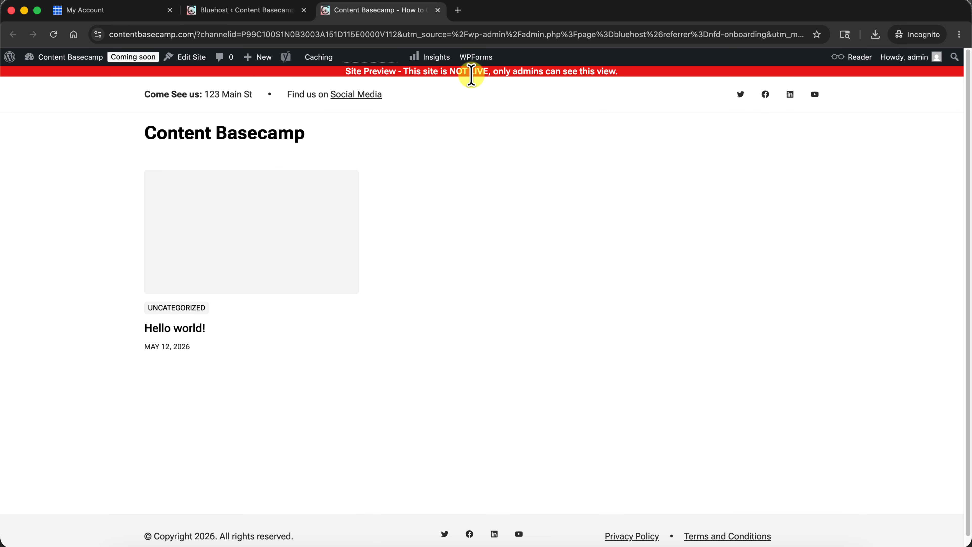
pyautogui.click(262, 14)
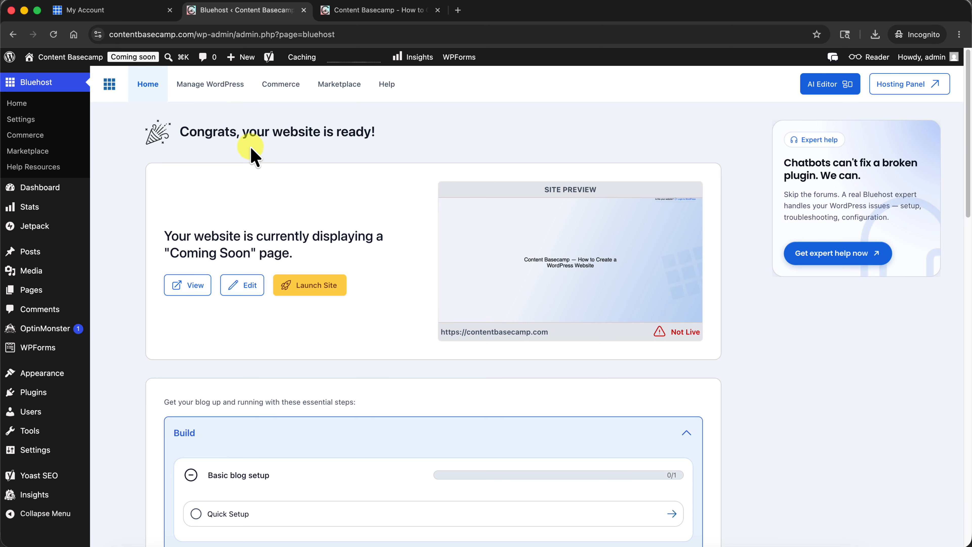
pyautogui.click(308, 290)
pyautogui.click(380, 14)
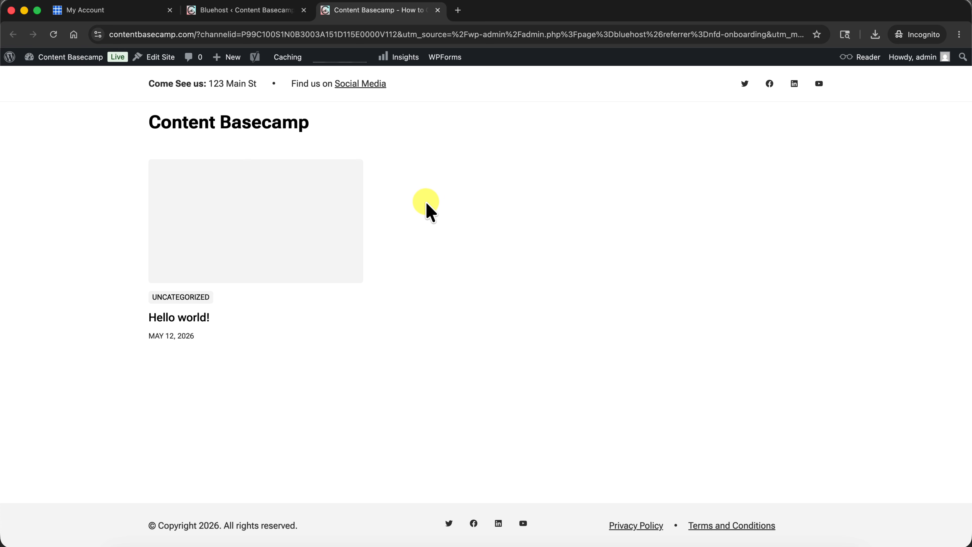
pyautogui.click(260, 11)
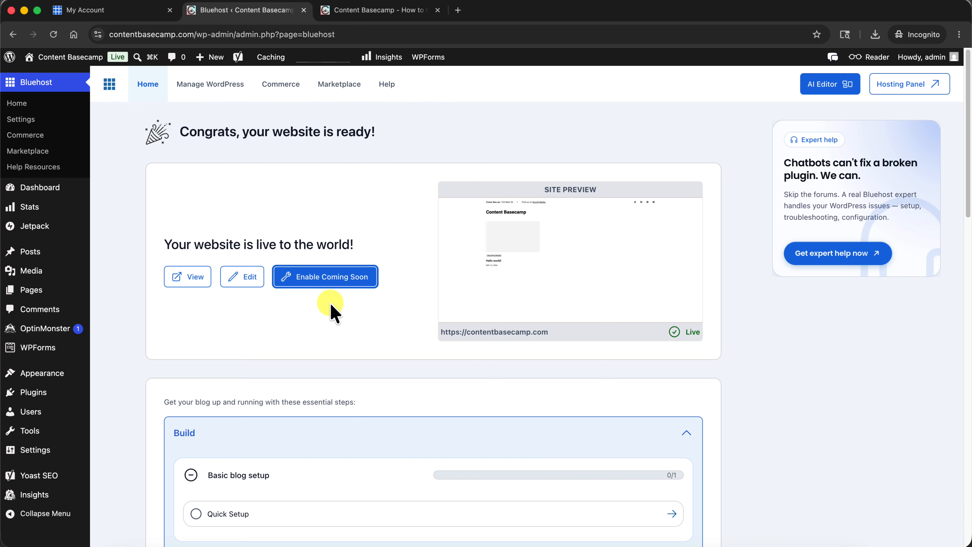
pyautogui.click(326, 279)
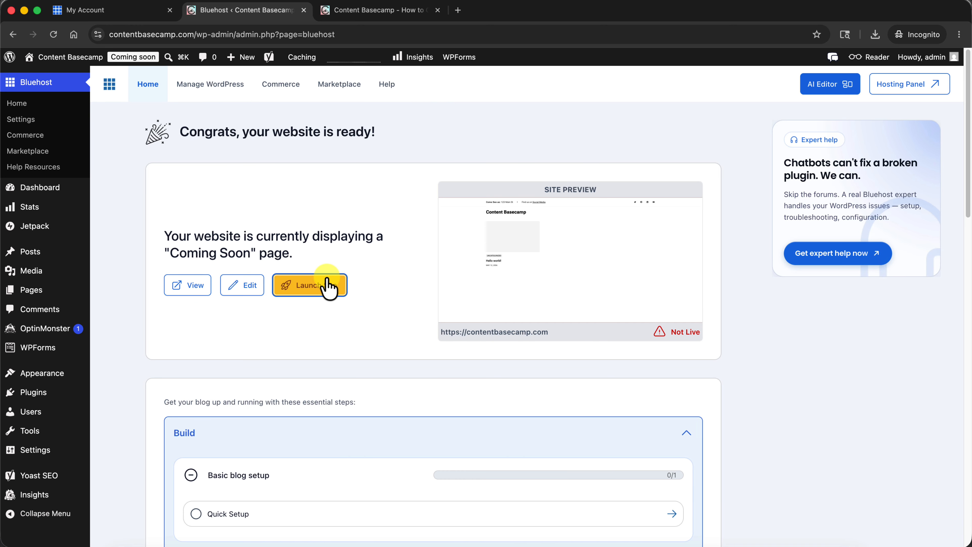
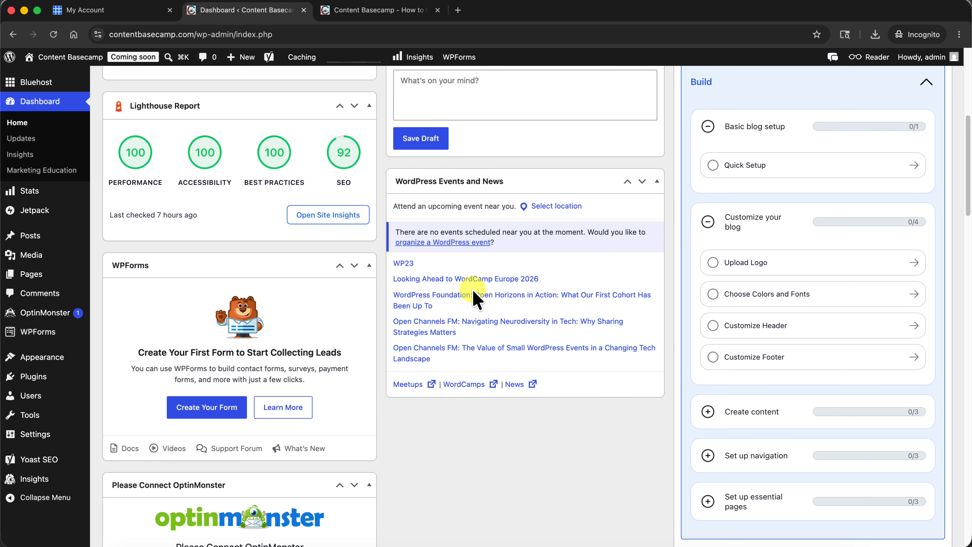
# Examine the WordPress dashboard widgets and the Screen Options that show or hide them
pyautogui.scroll(-5, 483, 308)
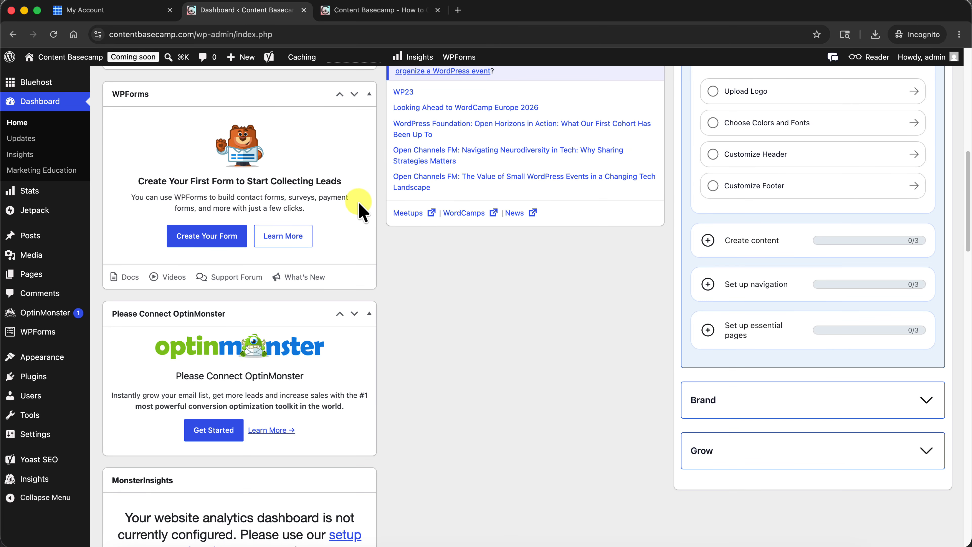
pyautogui.scroll(-6, 548, 328)
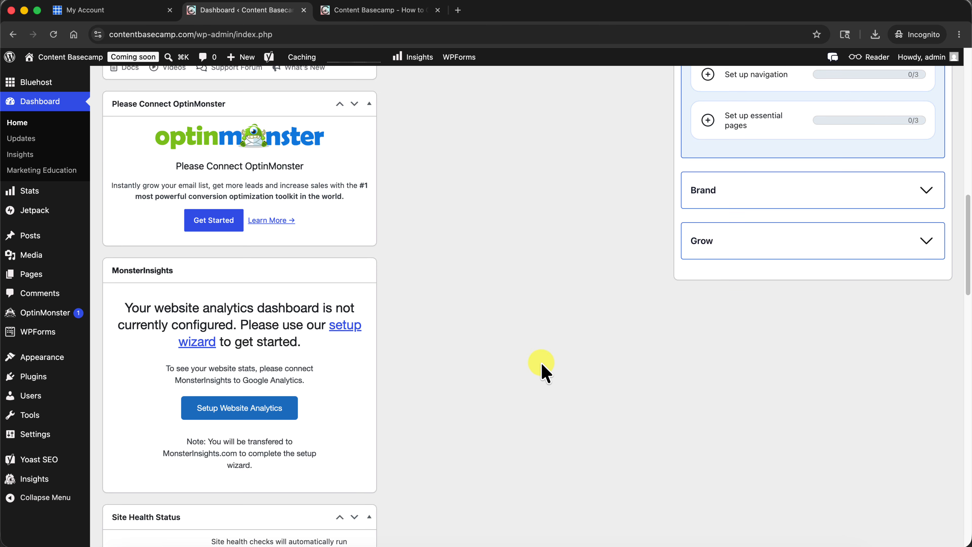
pyautogui.scroll(10, 541, 361)
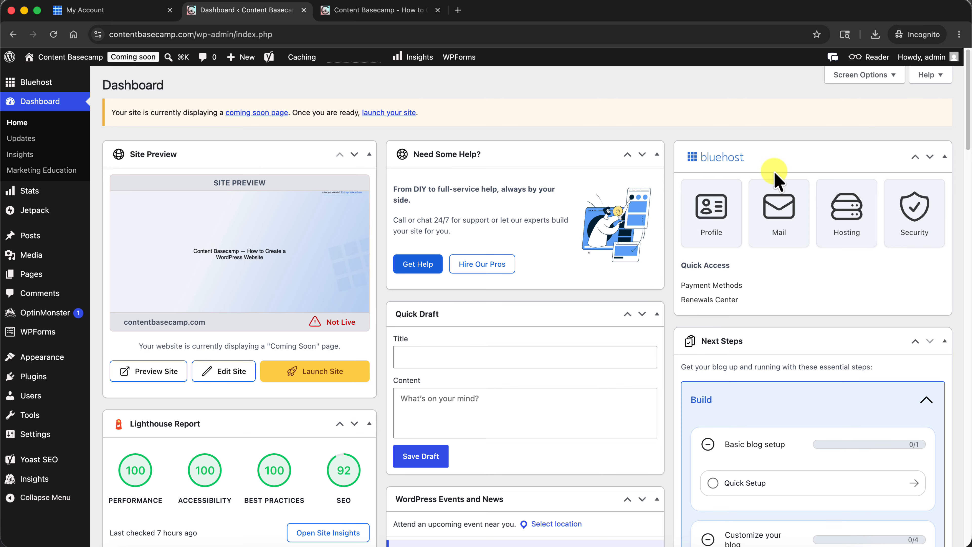
pyautogui.click(876, 75)
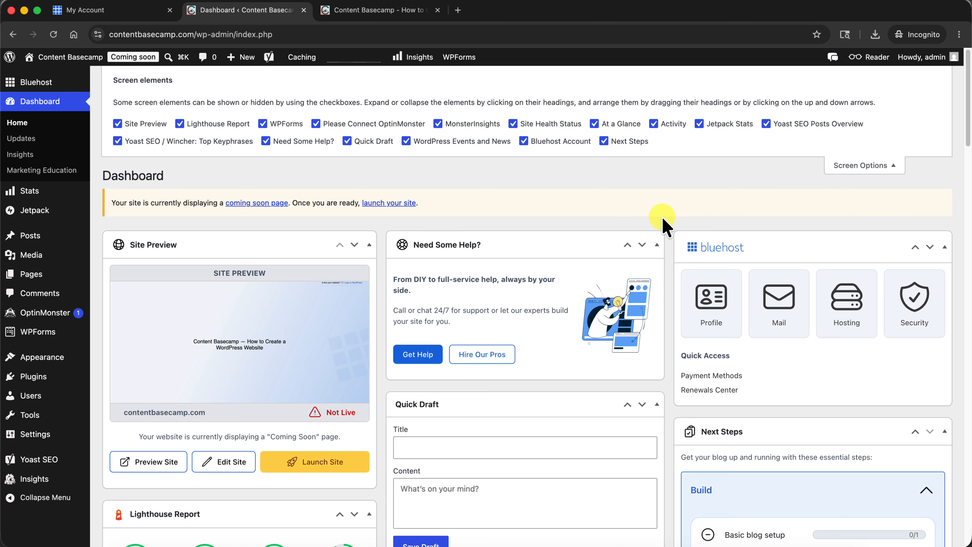
pyautogui.click(870, 178)
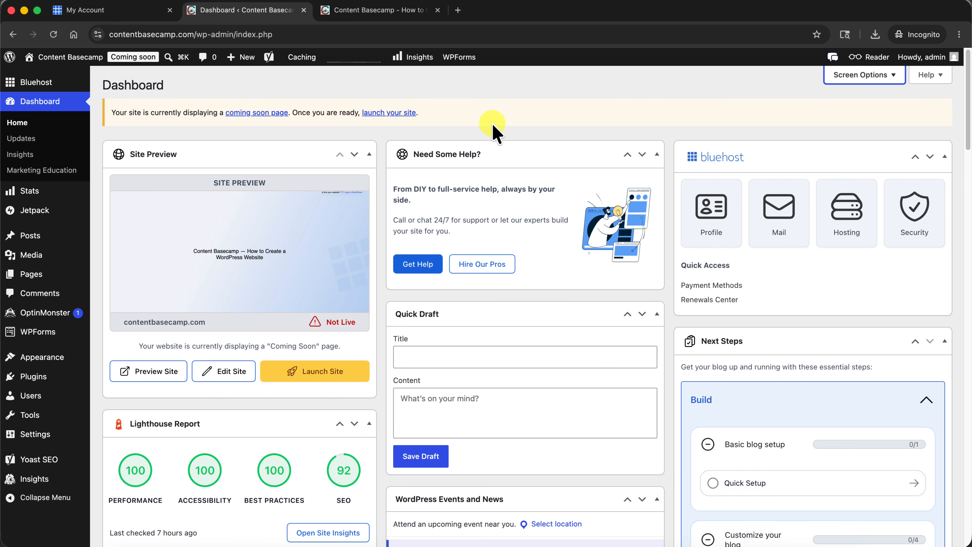
# Deactivate the Google Analytics for WordPress by MonsterInsights plugin, submitting Other as the feedback reason
pyautogui.moveTo(61, 378)
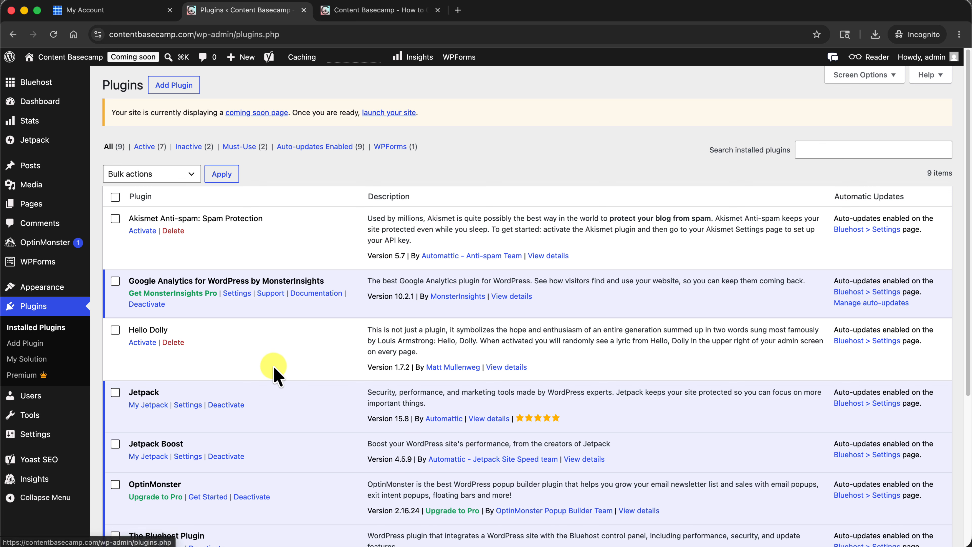
pyautogui.scroll(-1, 276, 373)
pyautogui.scroll(-1, 275, 373)
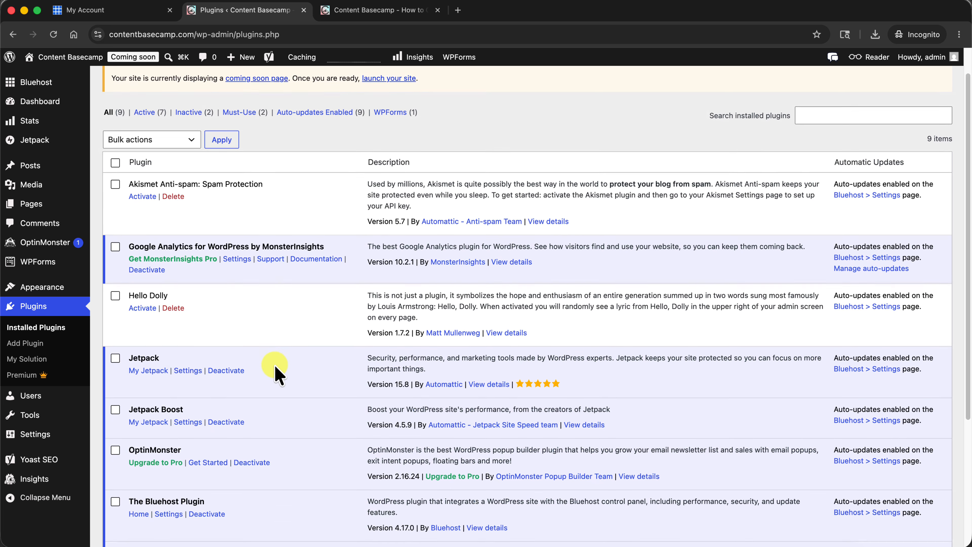
pyautogui.click(145, 269)
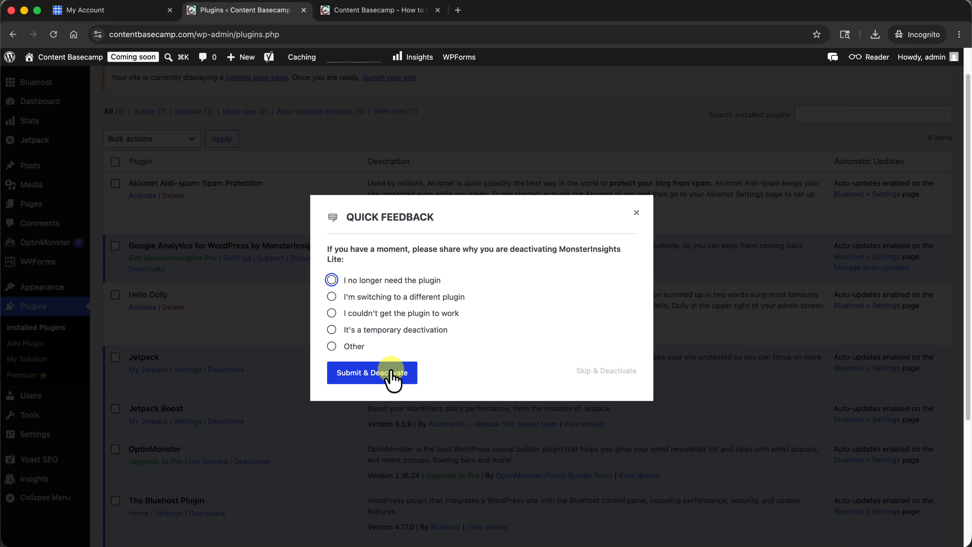
pyautogui.click(636, 213)
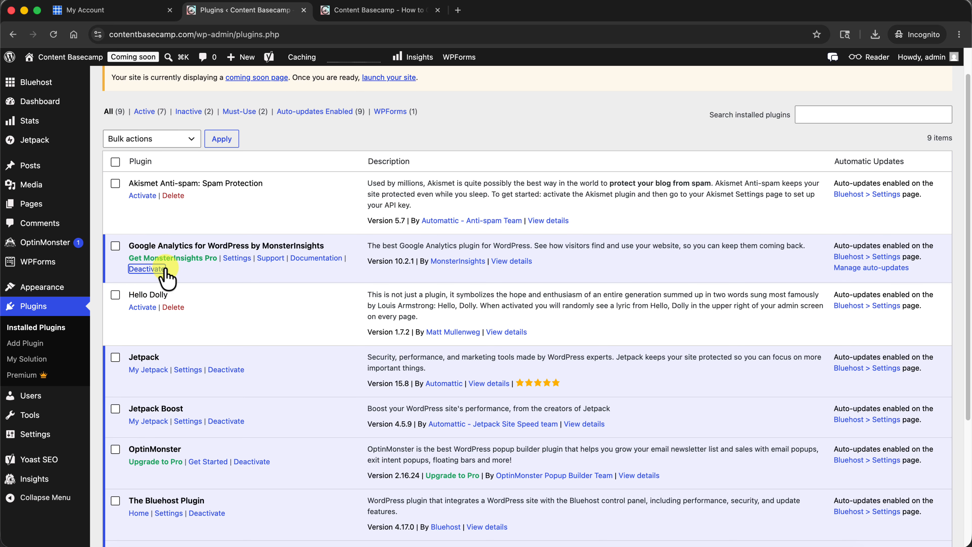
pyautogui.scroll(-1, 274, 320)
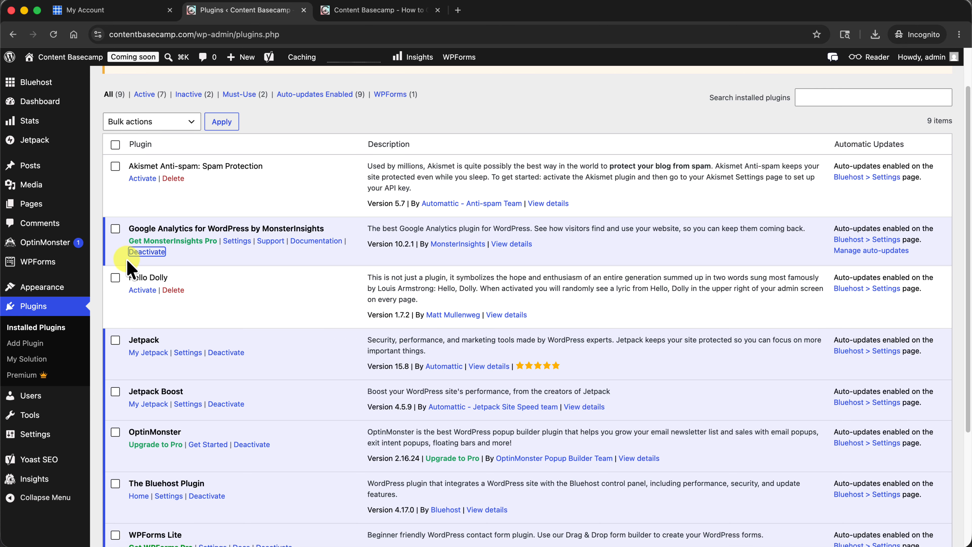
pyautogui.scroll(-1, 317, 303)
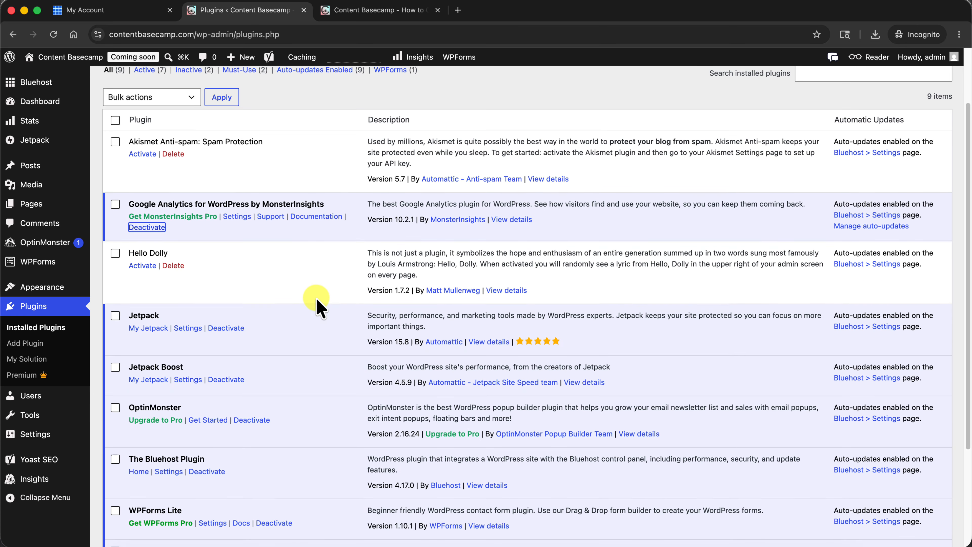
pyautogui.click(116, 204)
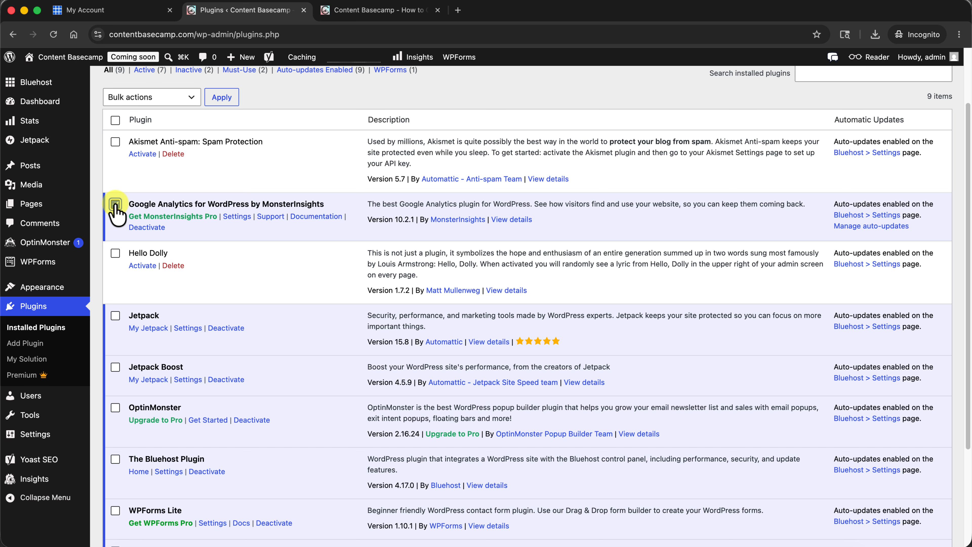
pyautogui.click(147, 228)
pyautogui.click(332, 332)
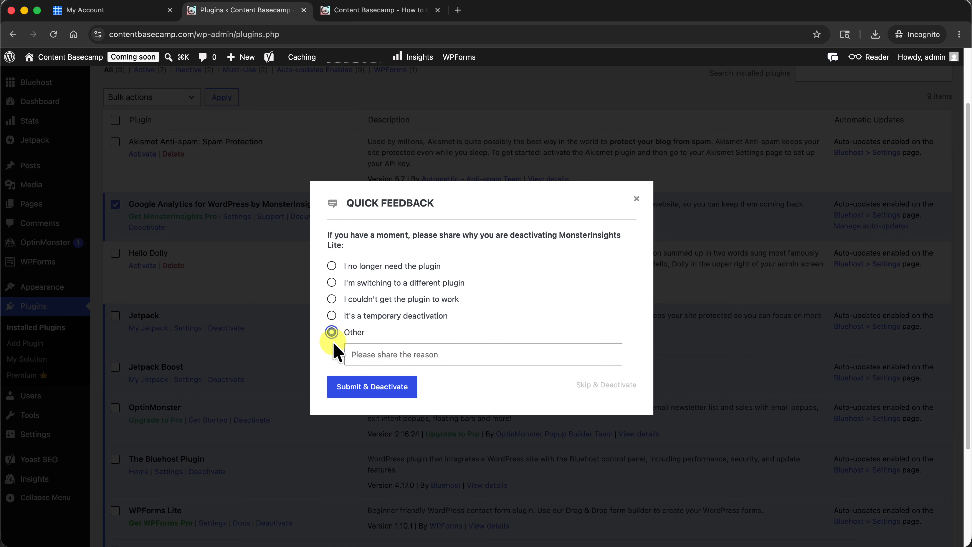
pyautogui.click(393, 390)
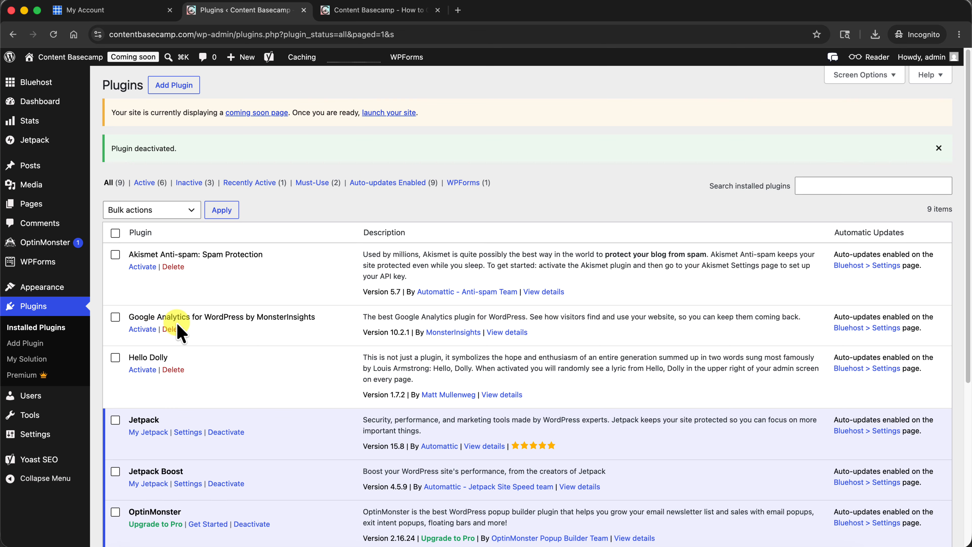
# Bulk deactivate the Jetpack, Jetpack Boost, OptinMonster and The Bluehost Plugin plugins
pyautogui.scroll(-3, 243, 336)
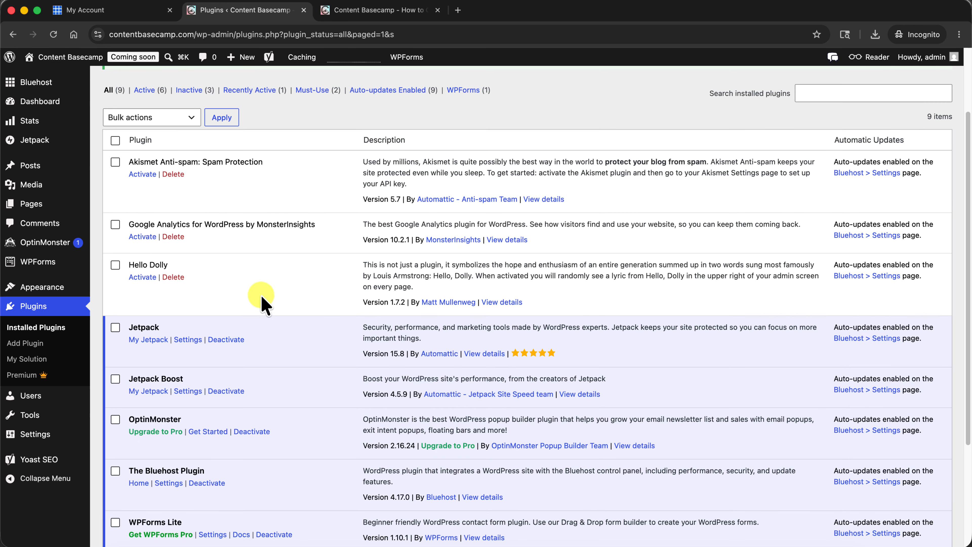
pyautogui.scroll(-2, 267, 293)
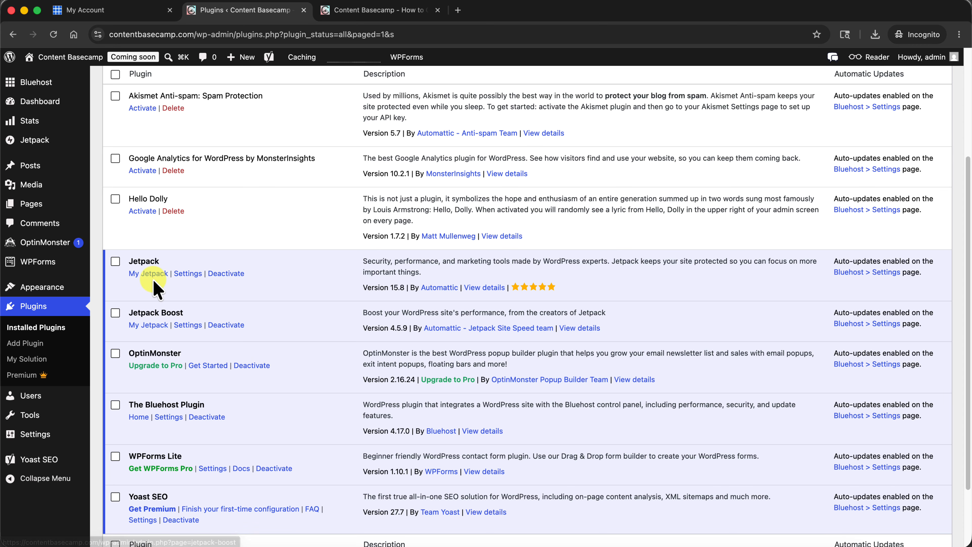
pyautogui.click(115, 261)
pyautogui.click(115, 313)
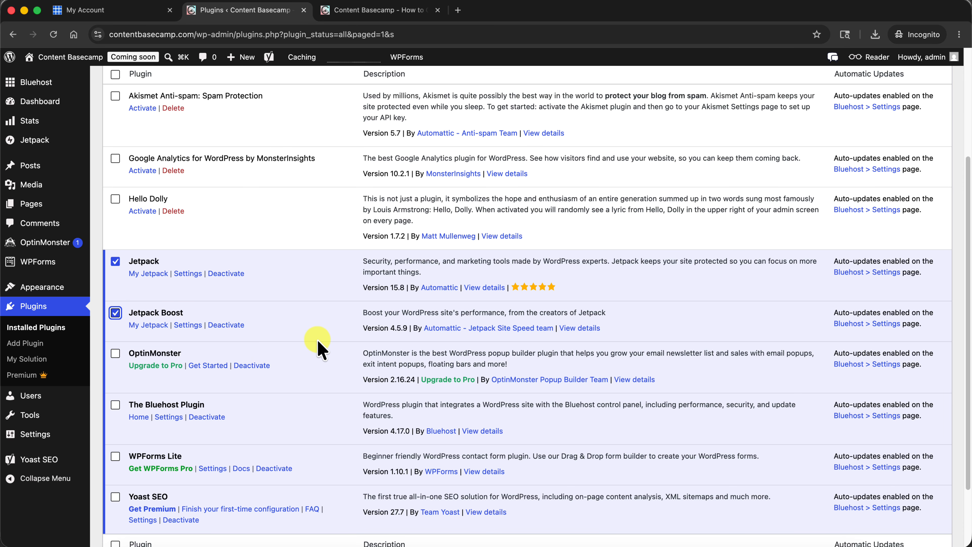
pyautogui.scroll(-2, 316, 339)
pyautogui.click(115, 313)
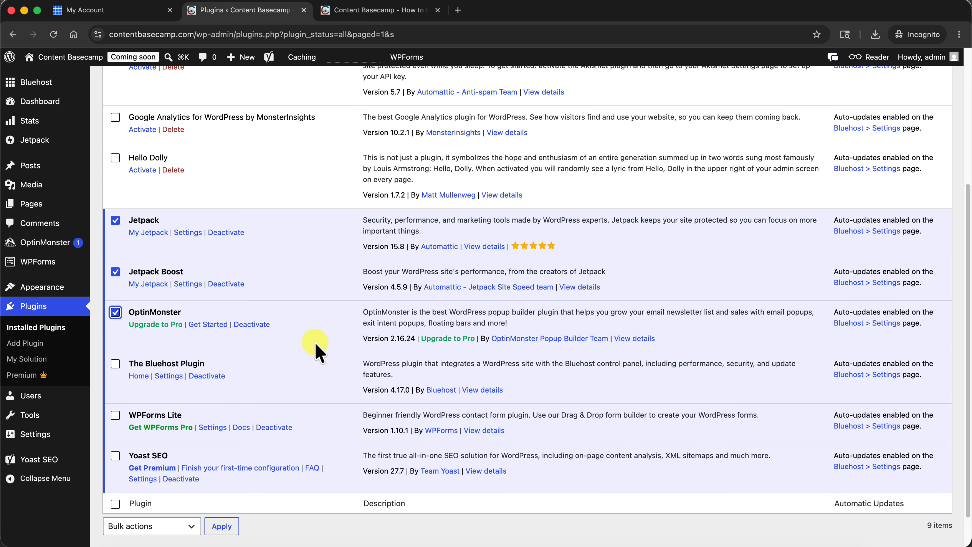
pyautogui.scroll(-1, 313, 346)
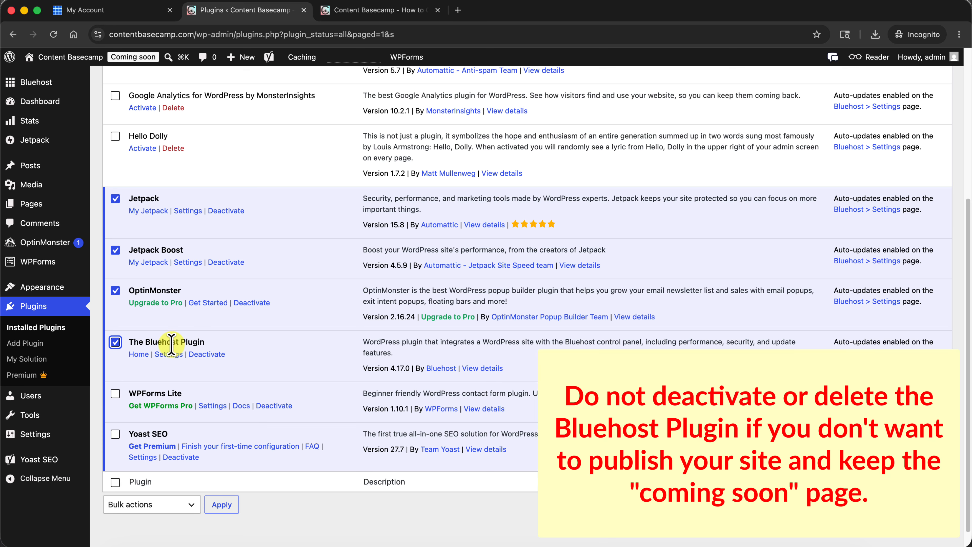
pyautogui.moveTo(50, 86)
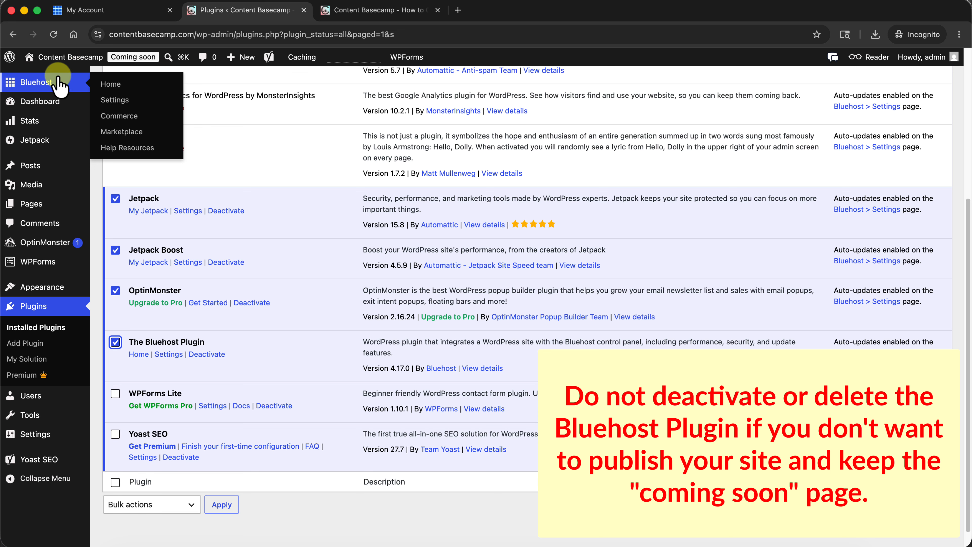
pyautogui.scroll(2, 253, 406)
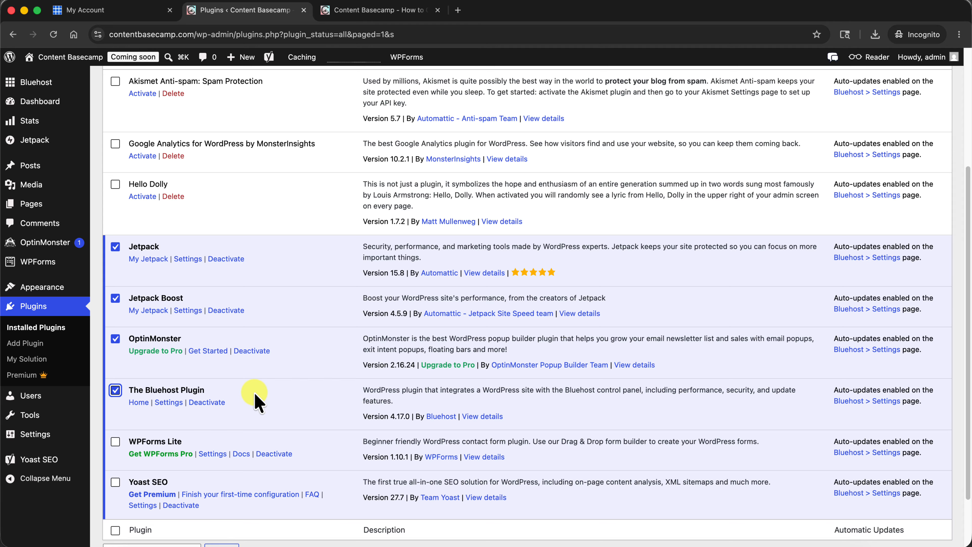
pyautogui.scroll(-2, 293, 368)
pyautogui.scroll(6, 339, 372)
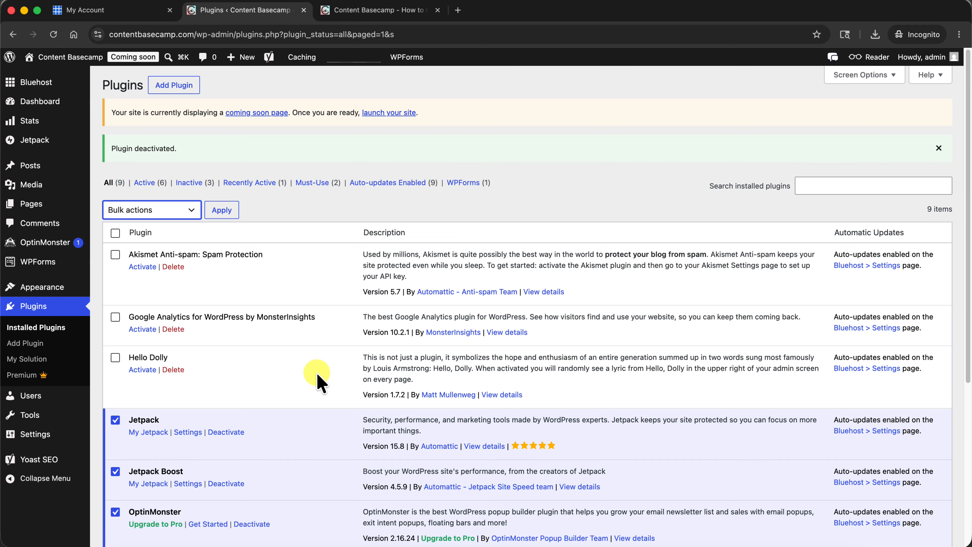
pyautogui.click(184, 214)
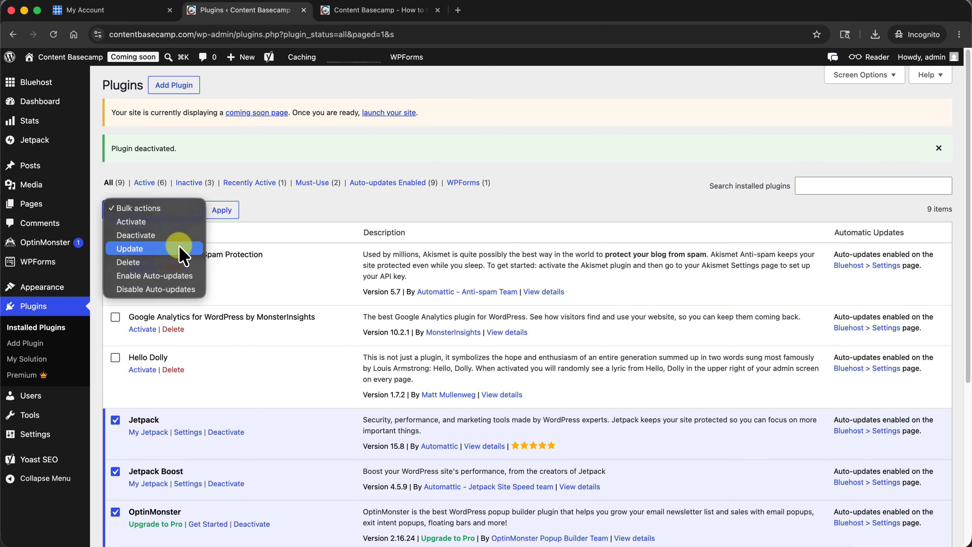
pyautogui.click(186, 235)
pyautogui.click(218, 210)
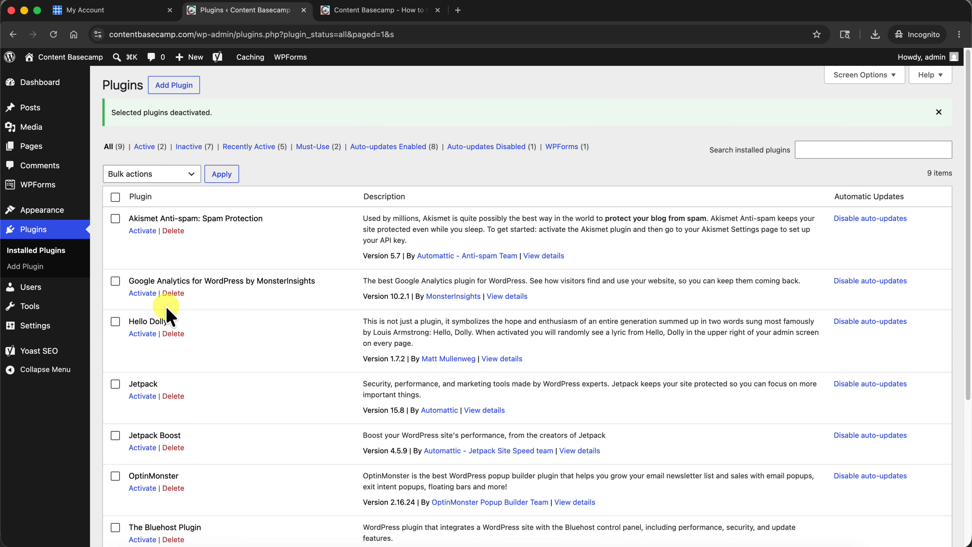
# Bulk delete the inactive Google Analytics for WordPress, Hello Dolly, Jetpack, Jetpack Boost, OptinMonster and The Bluehost Plugin plugins, keeping Akismet Anti-spam
pyautogui.click(115, 322)
pyautogui.click(115, 383)
pyautogui.scroll(-5, 229, 383)
pyautogui.click(115, 234)
pyautogui.click(115, 275)
pyautogui.click(115, 326)
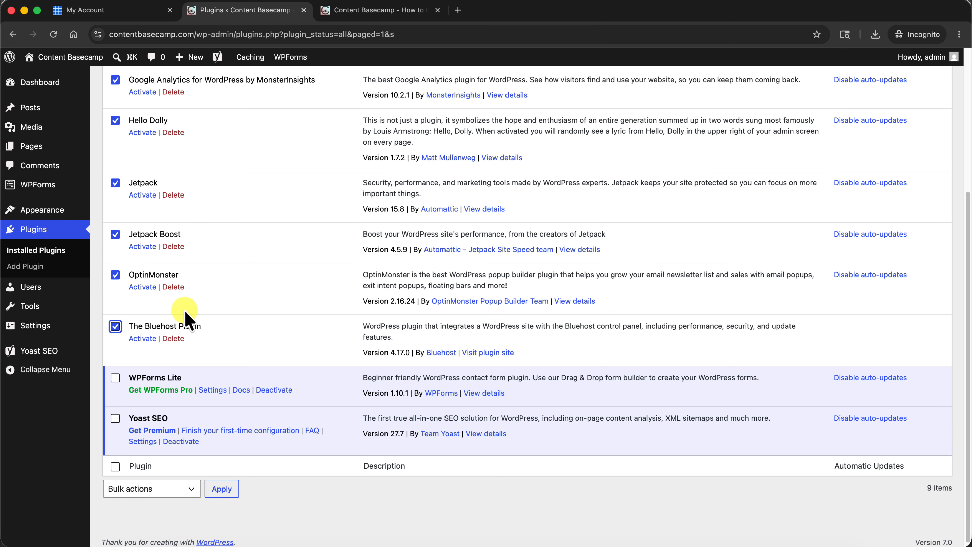
pyautogui.scroll(5, 186, 314)
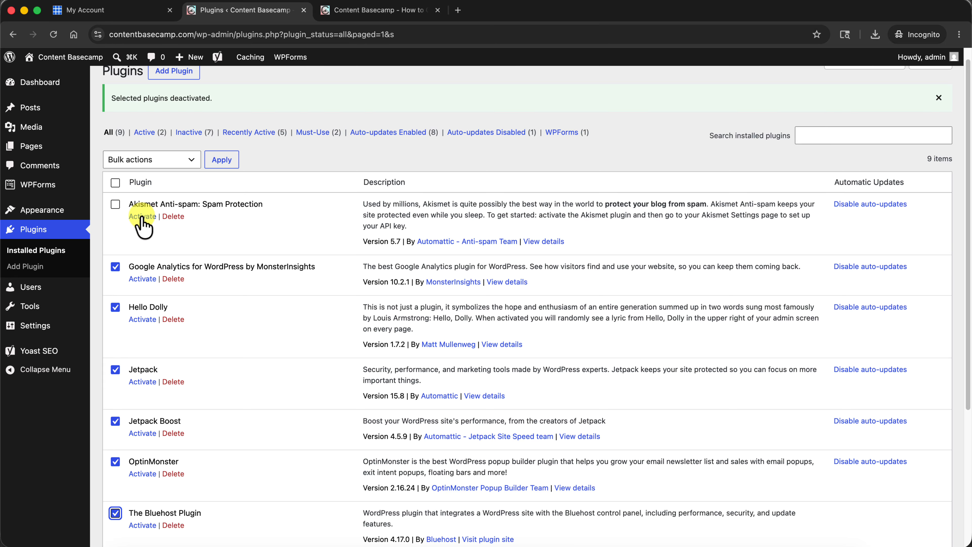
pyautogui.scroll(-1, 242, 225)
pyautogui.scroll(-1, 241, 221)
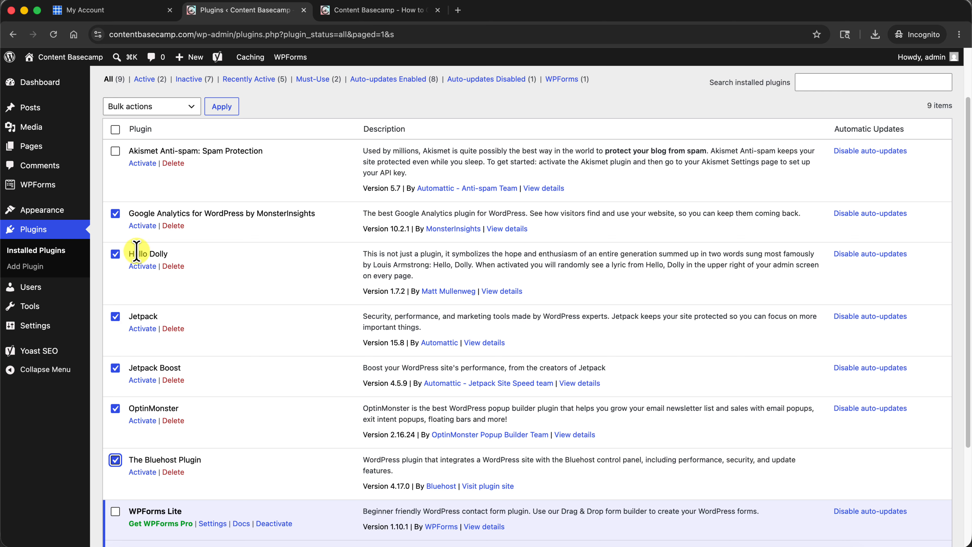
pyautogui.scroll(-3, 275, 339)
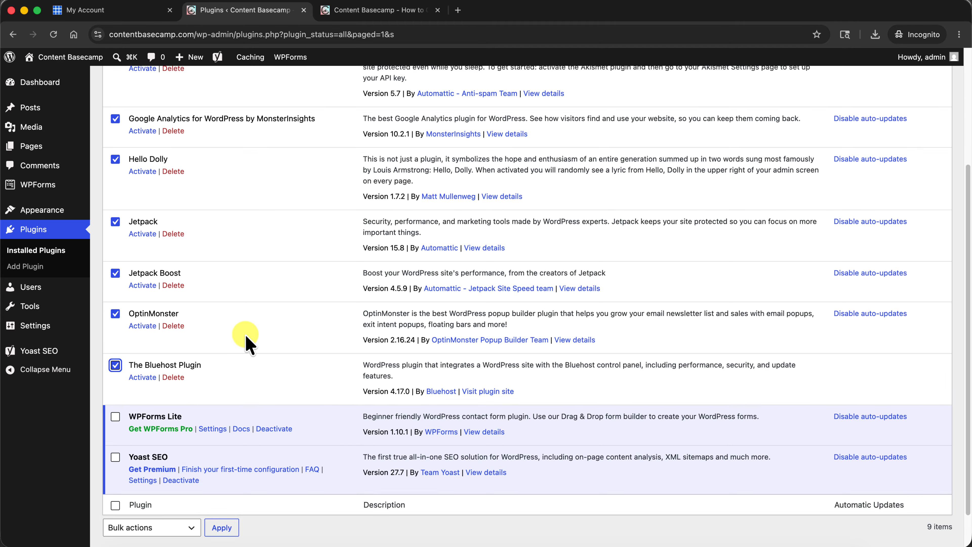
pyautogui.scroll(4, 245, 331)
pyautogui.click(190, 141)
pyautogui.click(176, 190)
pyautogui.click(226, 141)
pyautogui.click(591, 112)
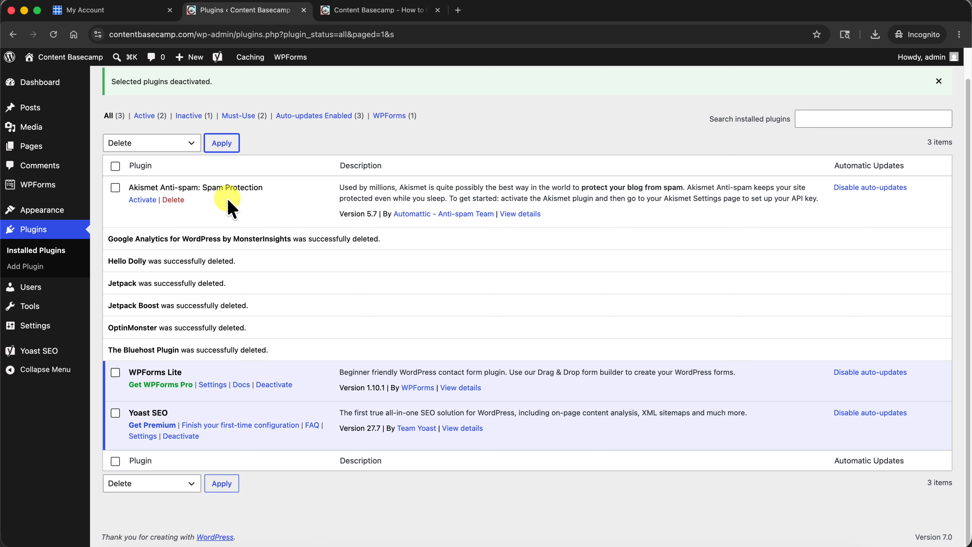
pyautogui.scroll(2, 228, 214)
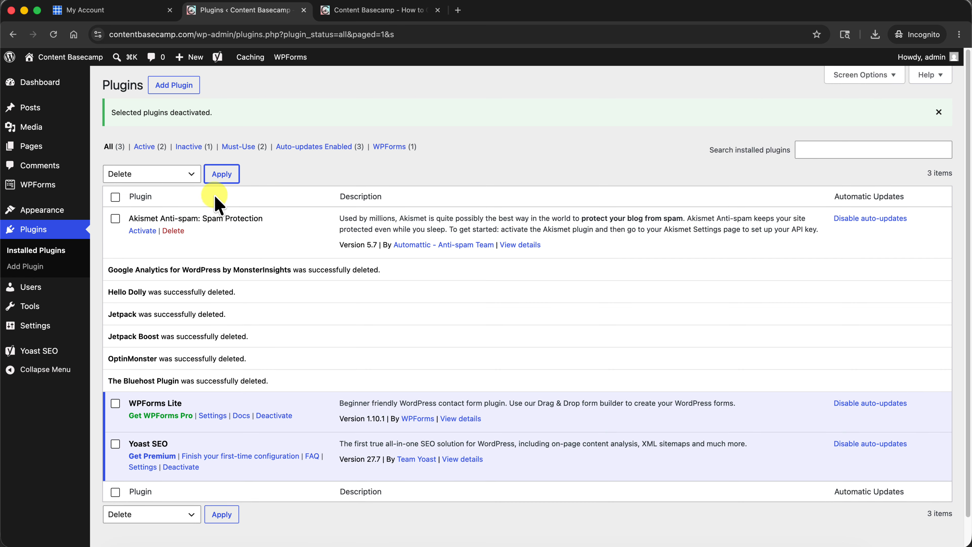
# Review the WordPress dashboard widgets and the screen elements that can be shown or hidden
pyautogui.moveTo(40, 88)
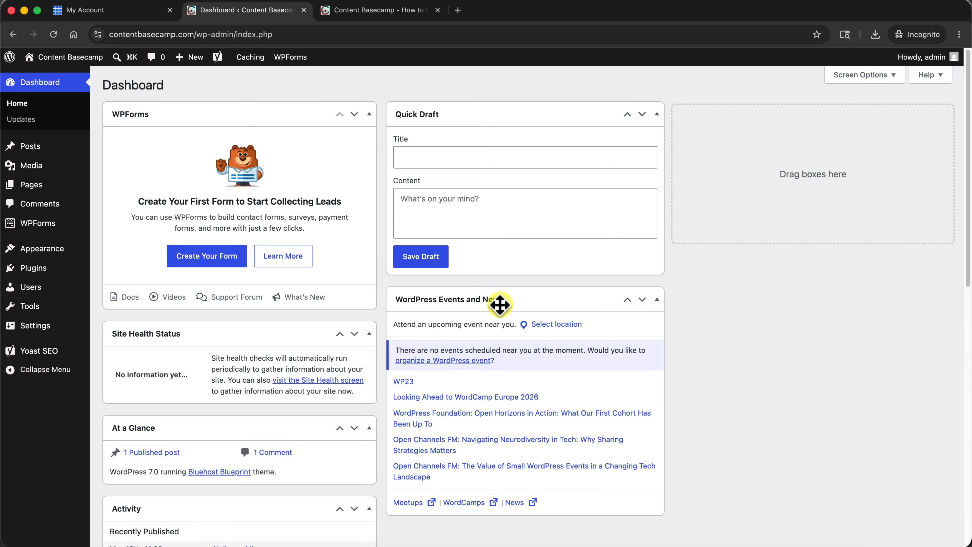
pyautogui.scroll(-10, 587, 299)
pyautogui.scroll(10, 587, 300)
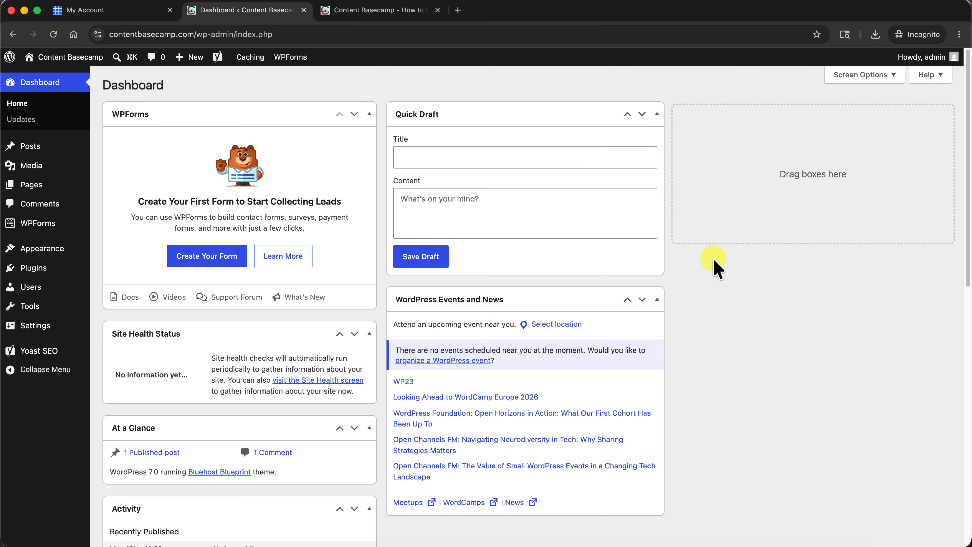
pyautogui.click(869, 77)
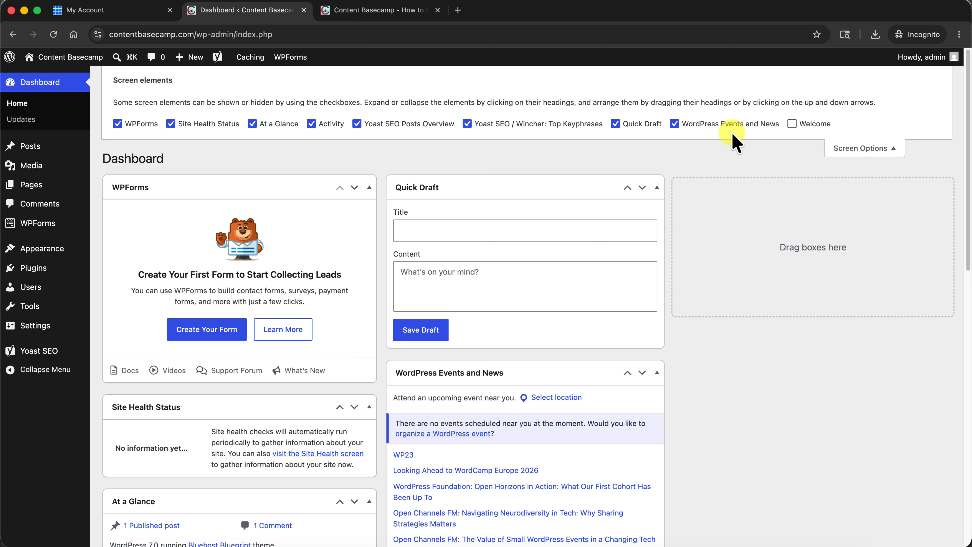
pyautogui.click(858, 150)
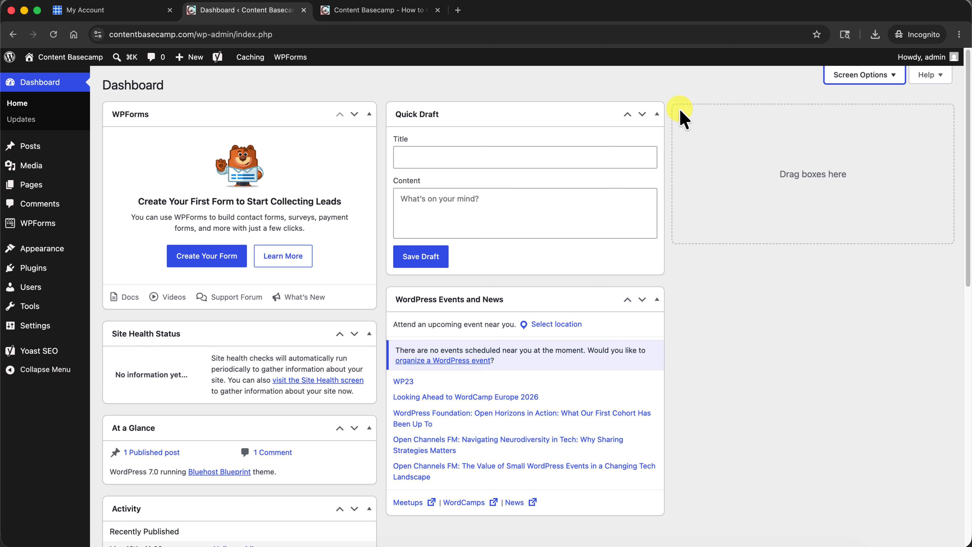
# Reload the site's front page to check how it looks, and return to the WordPress dashboard
pyautogui.click(383, 11)
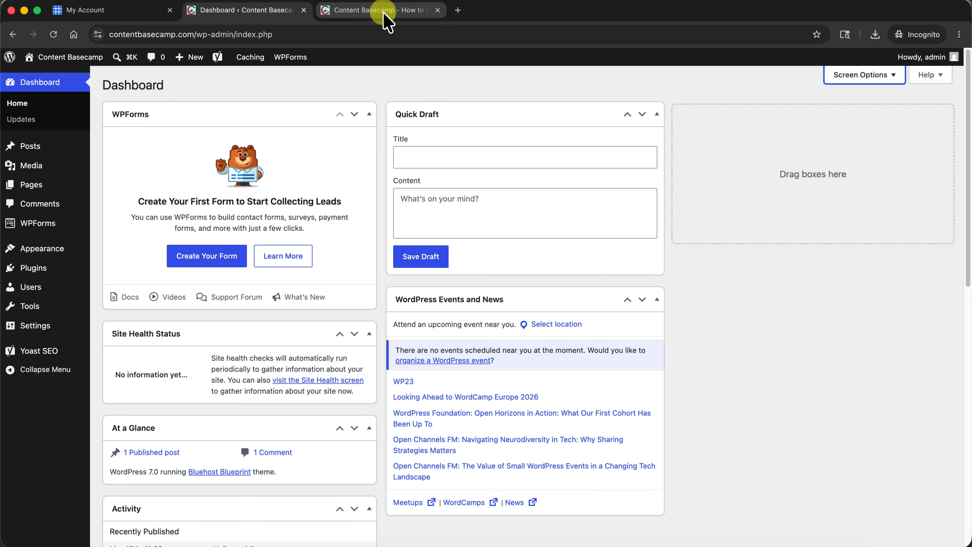
pyautogui.click(53, 34)
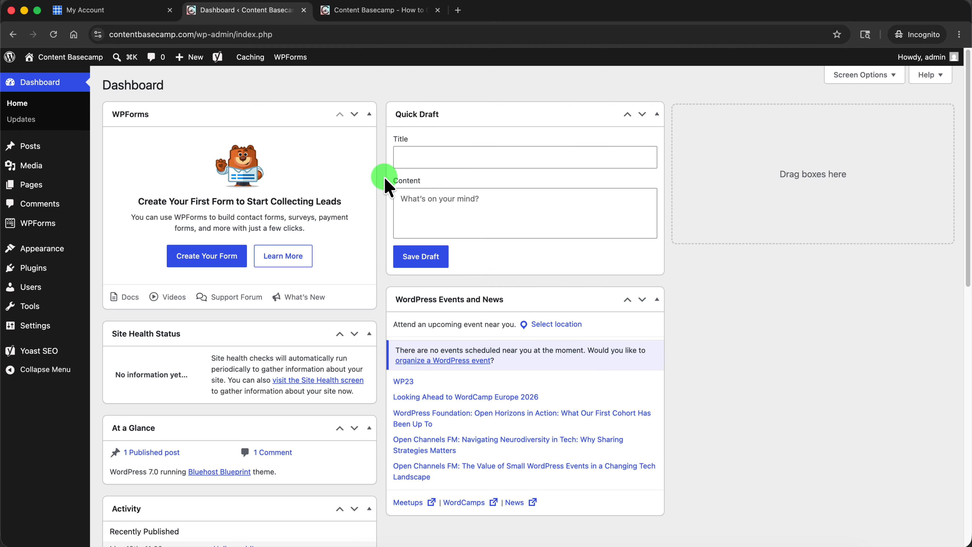
pyautogui.click(383, 11)
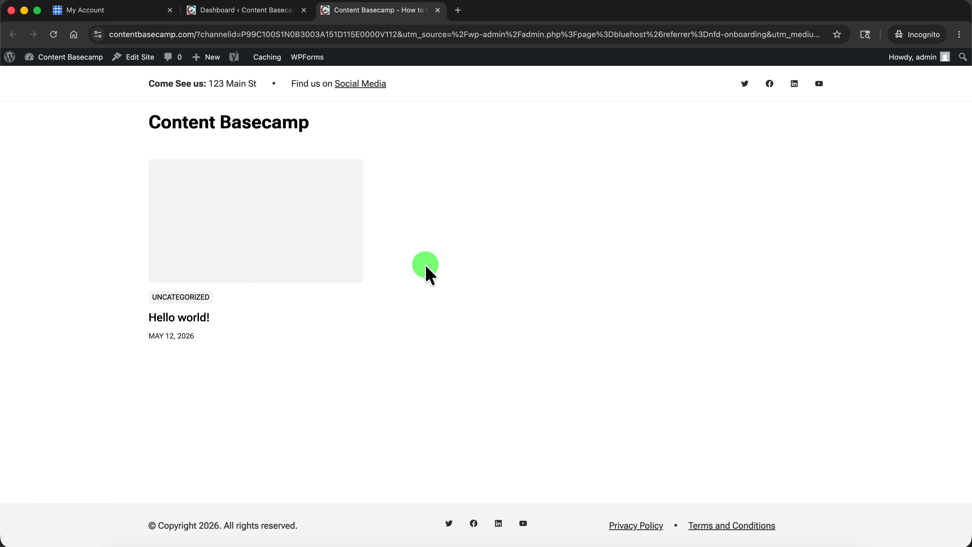
pyautogui.click(269, 12)
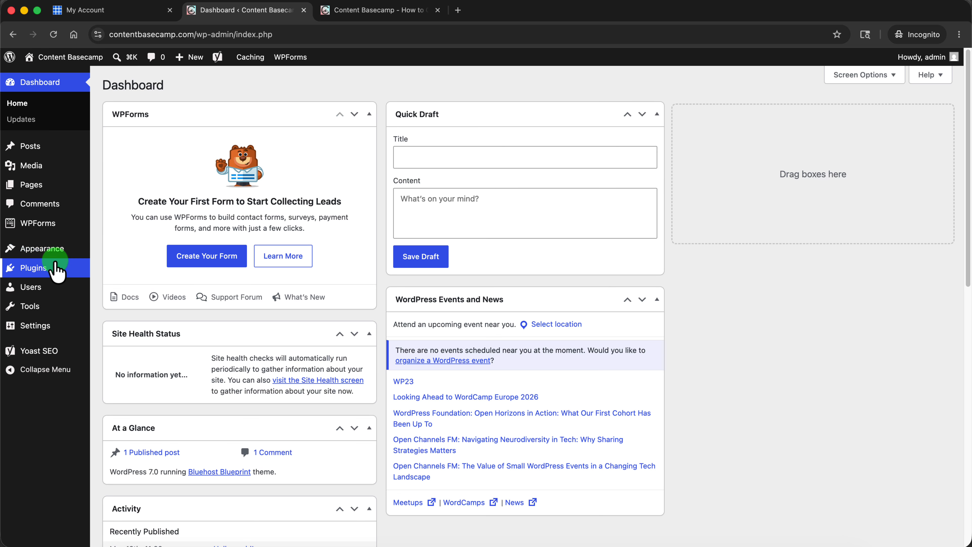
# Open the installed themes, start adding a new theme, and search the theme directory for "kadence"
pyautogui.moveTo(53, 255)
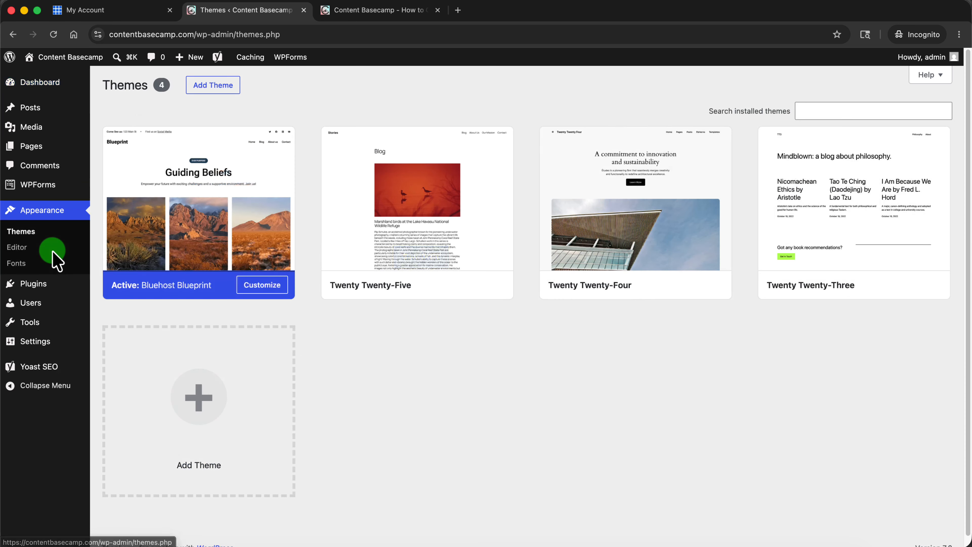
pyautogui.click(23, 236)
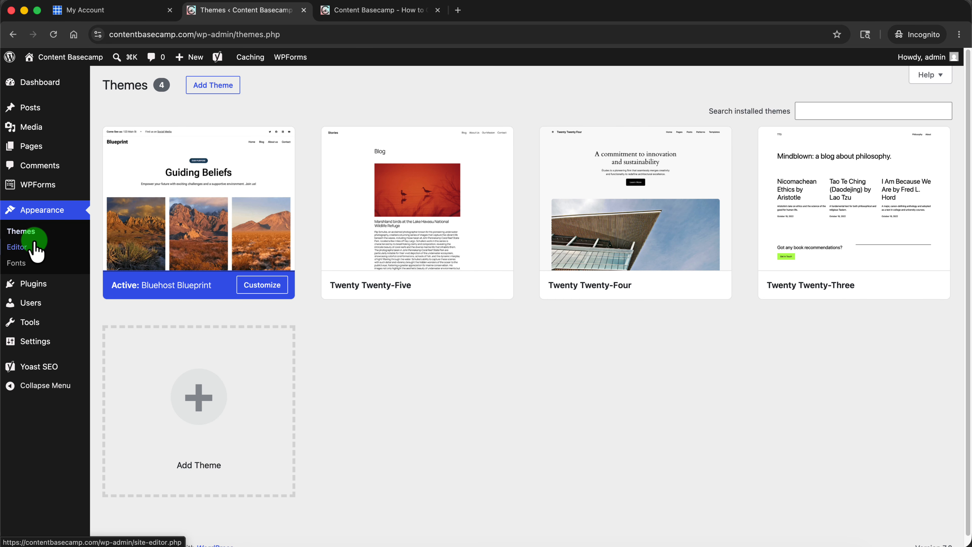
pyautogui.click(27, 262)
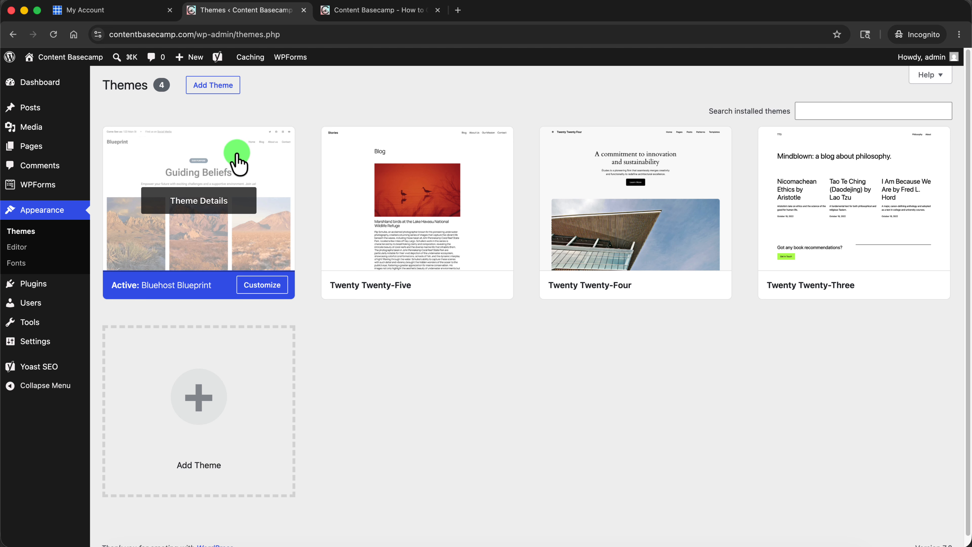
pyautogui.click(215, 89)
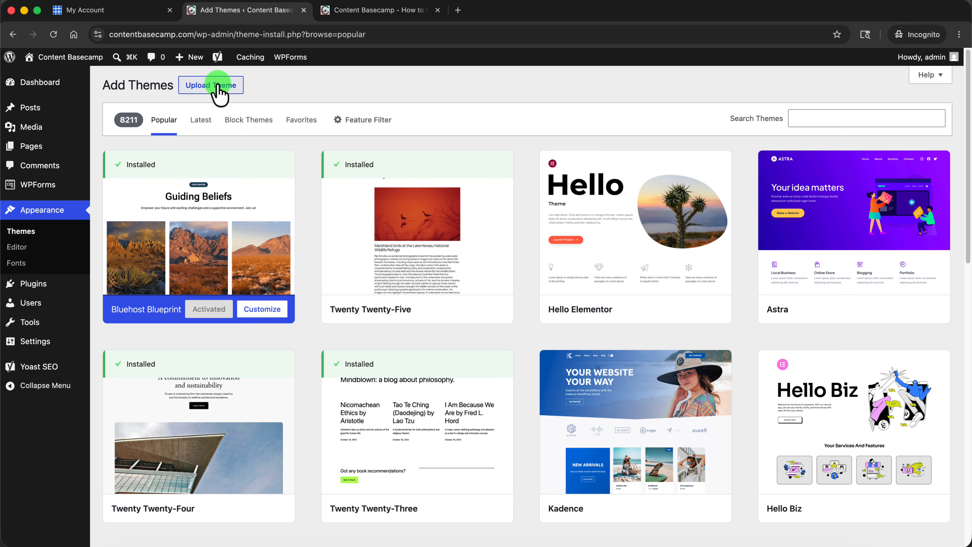
pyautogui.click(836, 120)
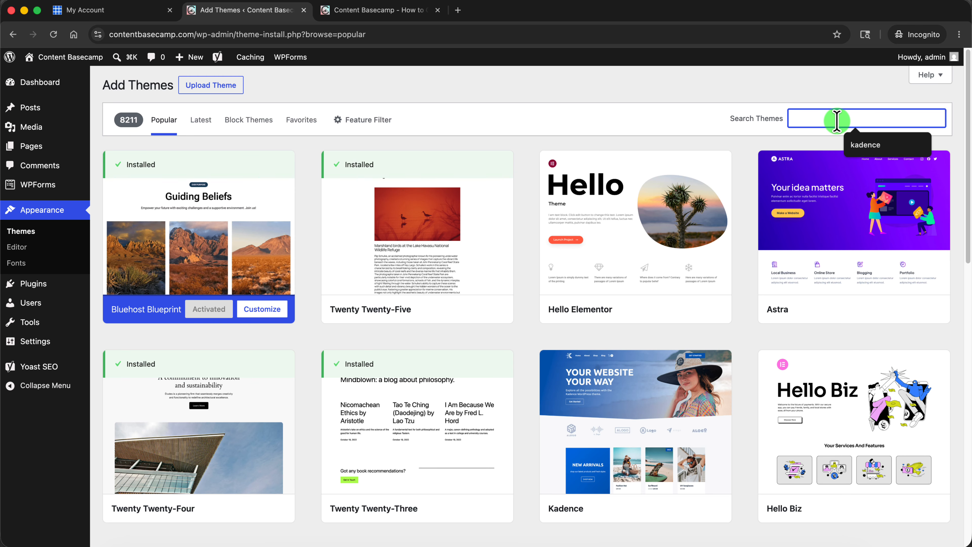
pyautogui.write('kadence')
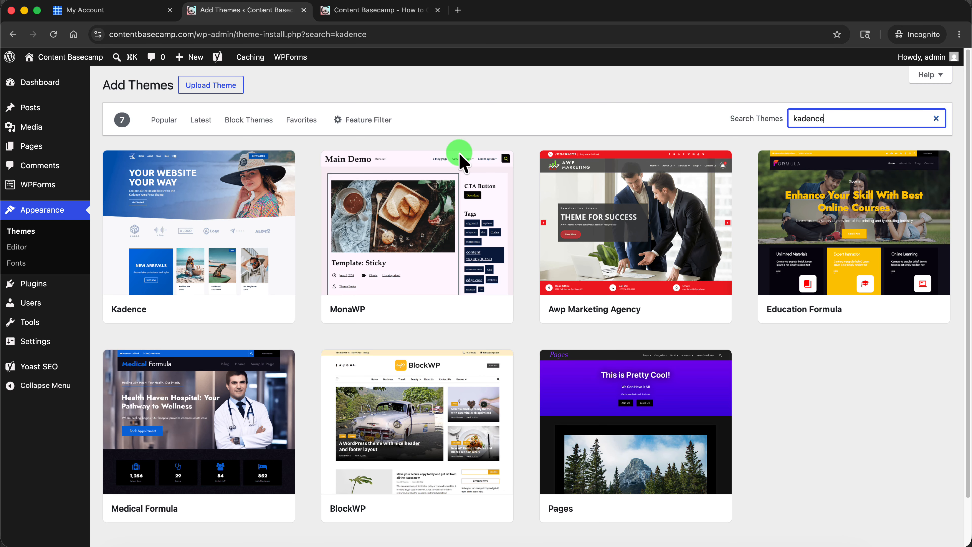
pyautogui.moveTo(135, 199)
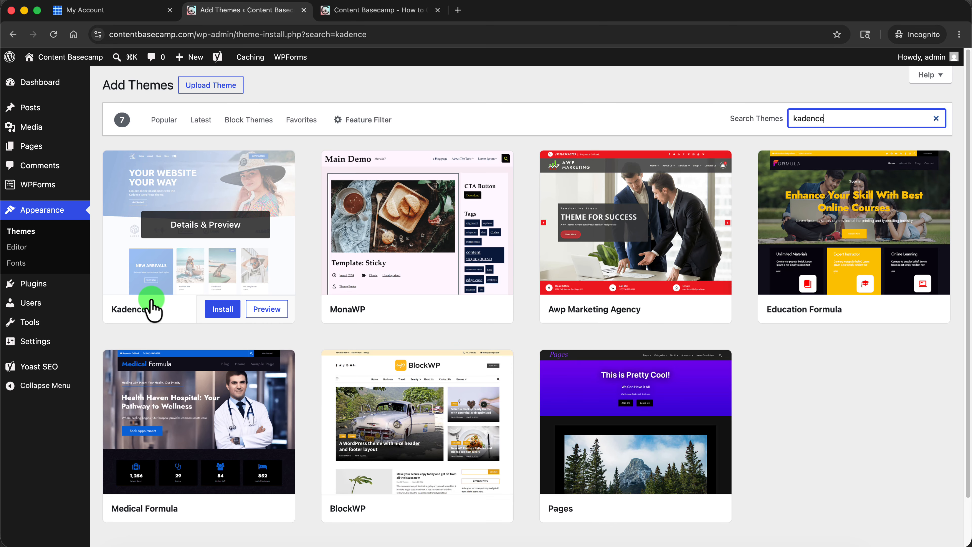
# Preview the Kadence theme's details and demo page, and return to the theme search results
pyautogui.click(231, 233)
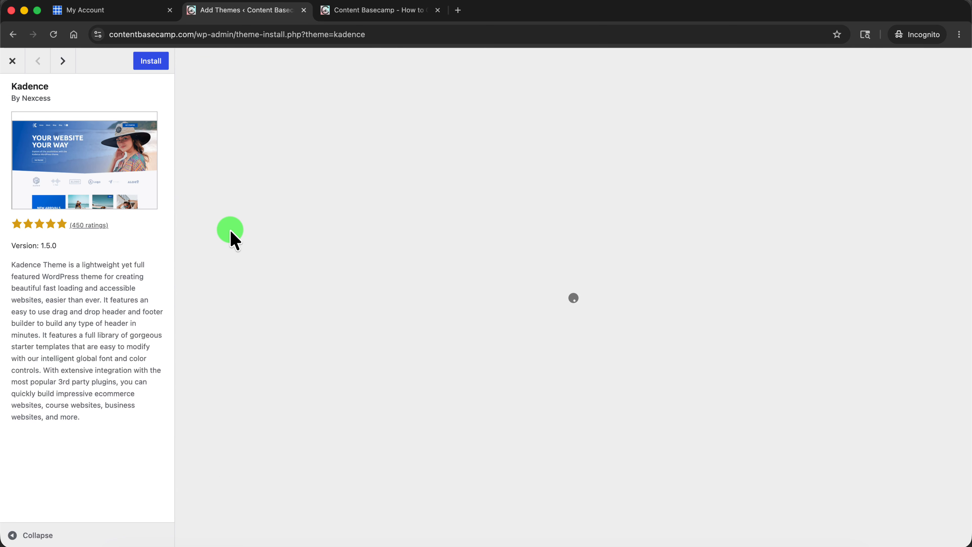
pyautogui.scroll(-10, 635, 243)
pyautogui.scroll(8, 635, 243)
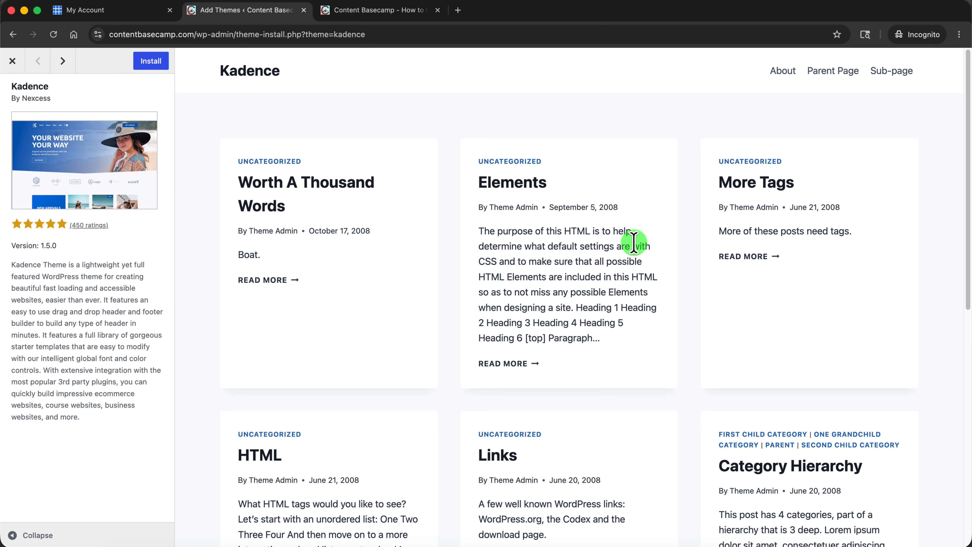
pyautogui.click(12, 61)
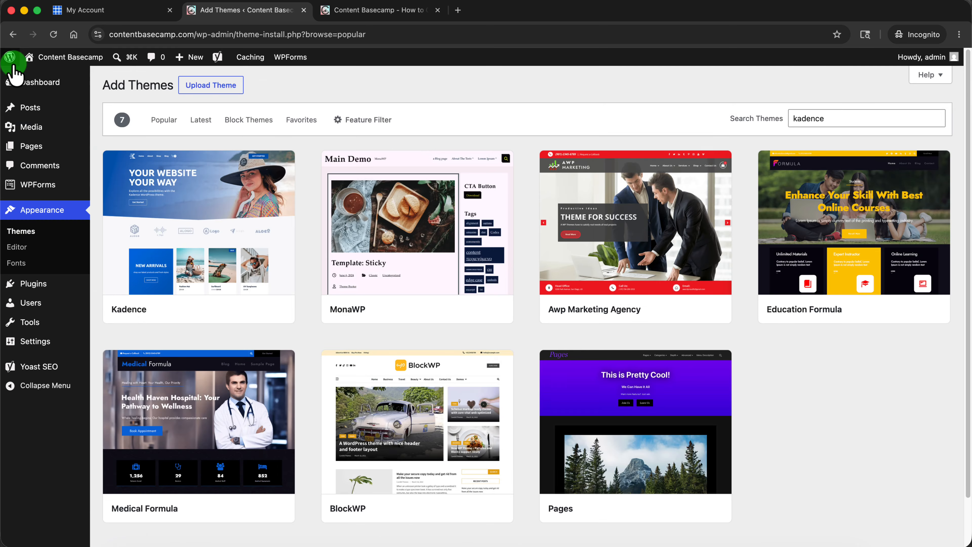
pyautogui.moveTo(188, 198)
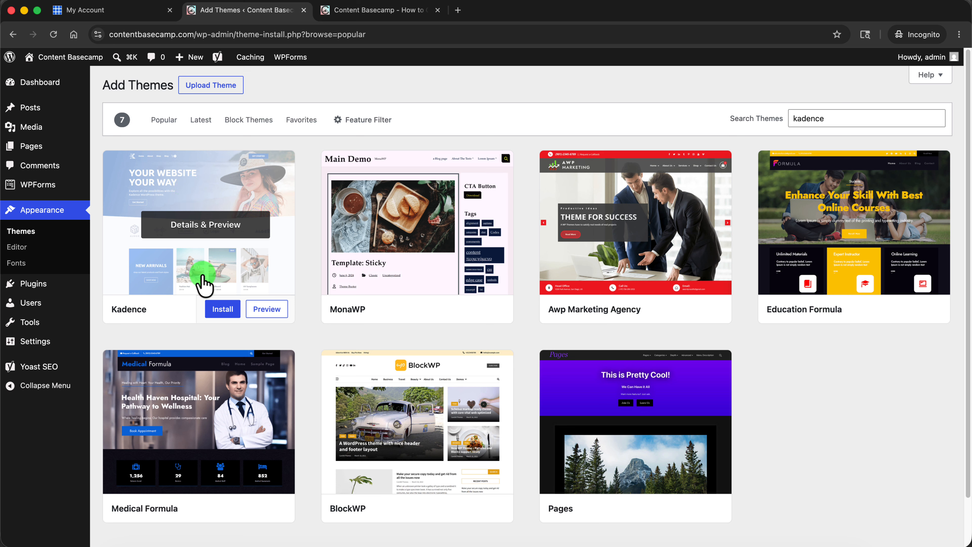
# Install the Kadence theme from the search results and activate it on the site
pyautogui.click(221, 311)
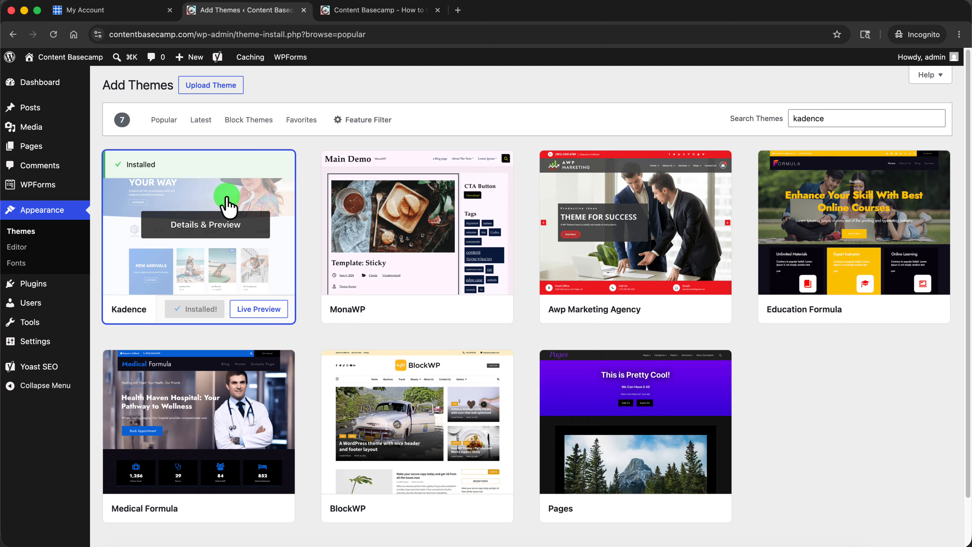
pyautogui.click(203, 309)
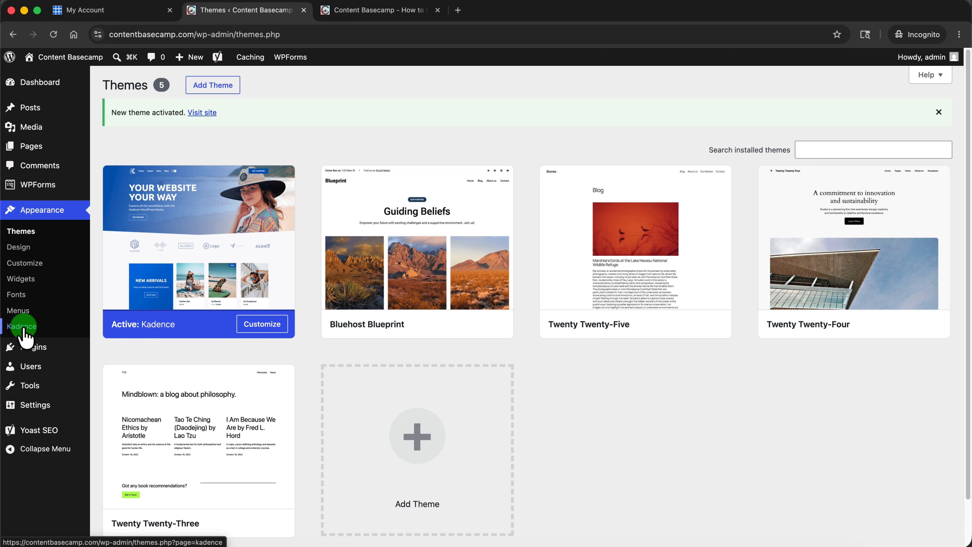
pyautogui.moveTo(152, 259)
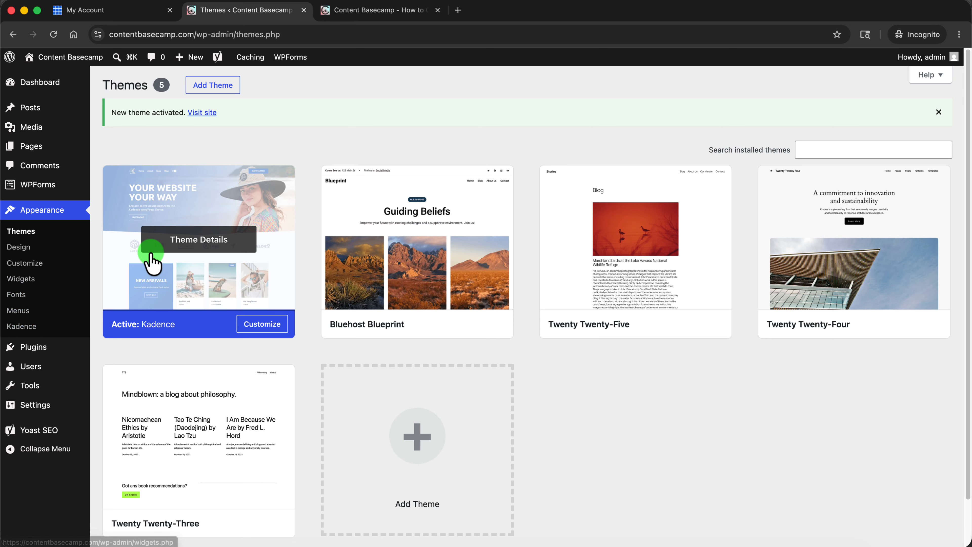
# Reload the site's front page to check the Kadence design, and return to the installed themes
pyautogui.click(382, 12)
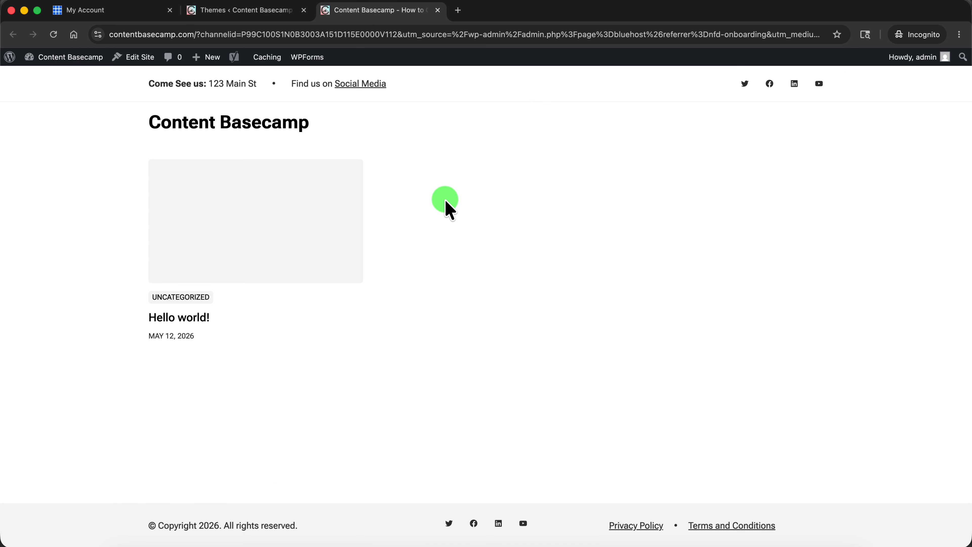
pyautogui.press('super+r')
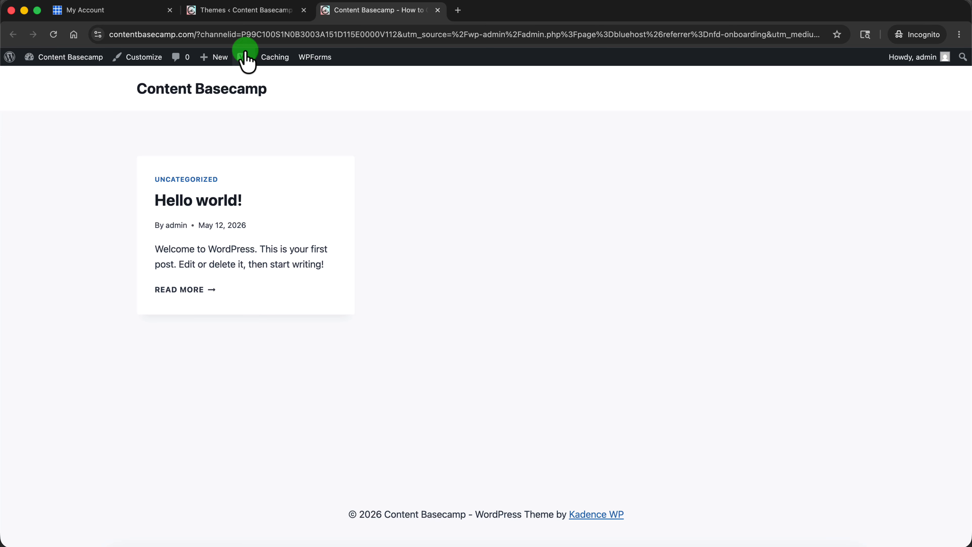
pyautogui.click(248, 12)
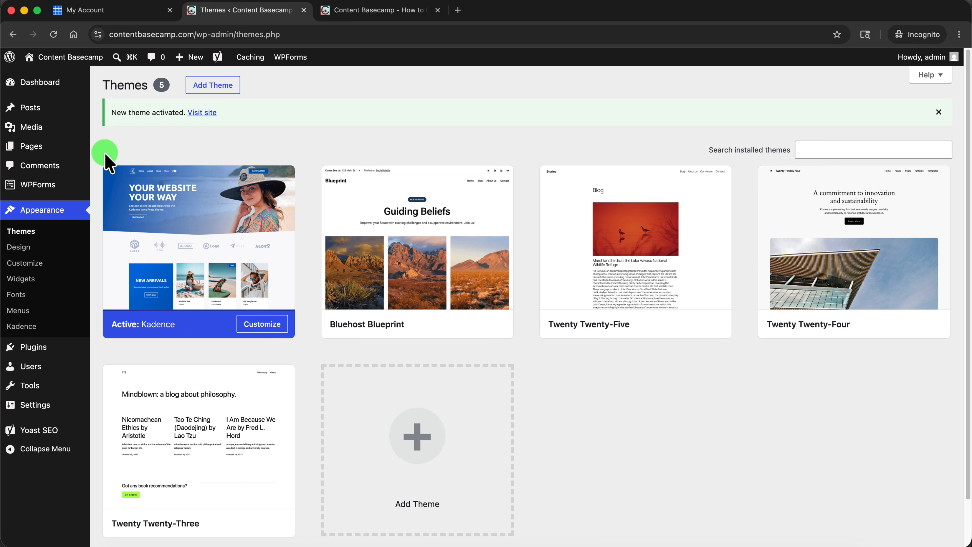
# Move the "Hello world!" post and the preinstalled page other than the Privacy Policy draft to the trash
pyautogui.click(22, 107)
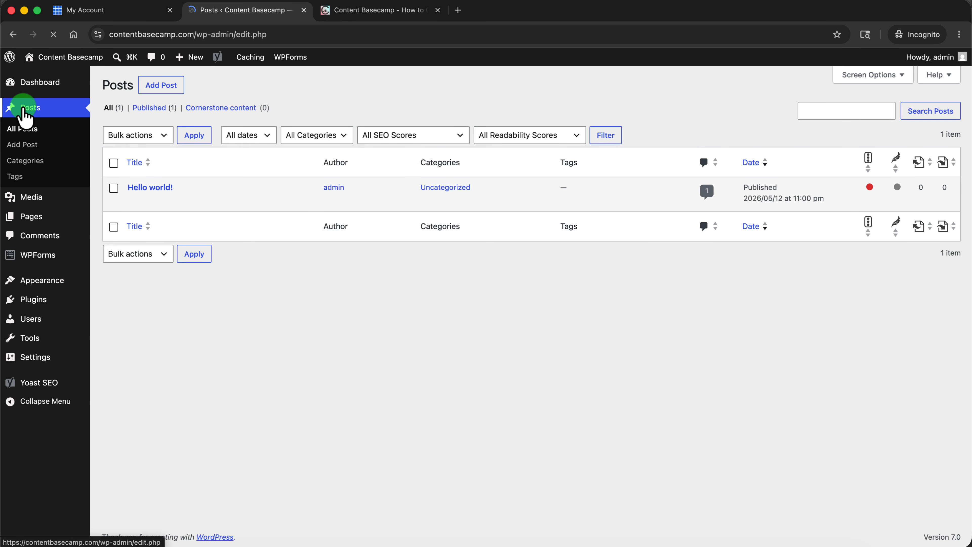
pyautogui.moveTo(156, 186)
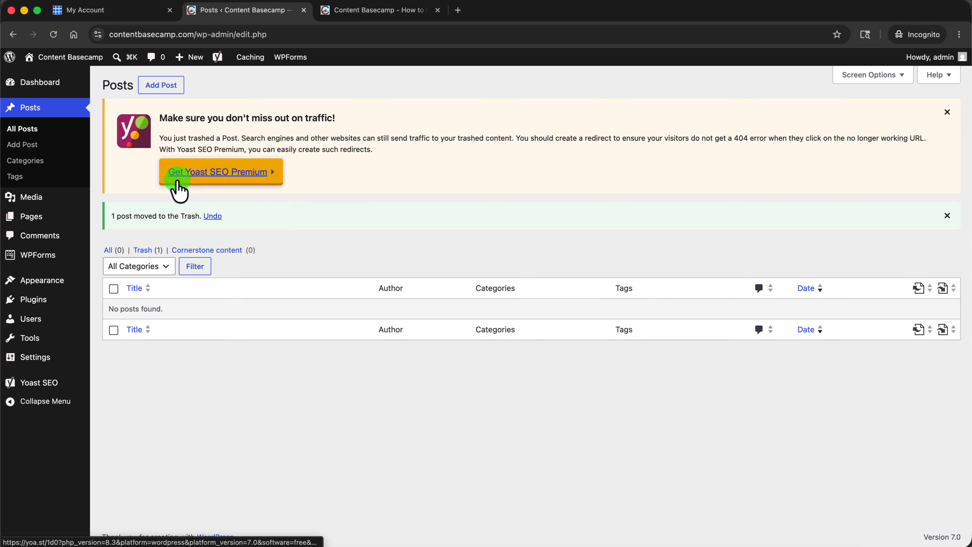
pyautogui.moveTo(50, 220)
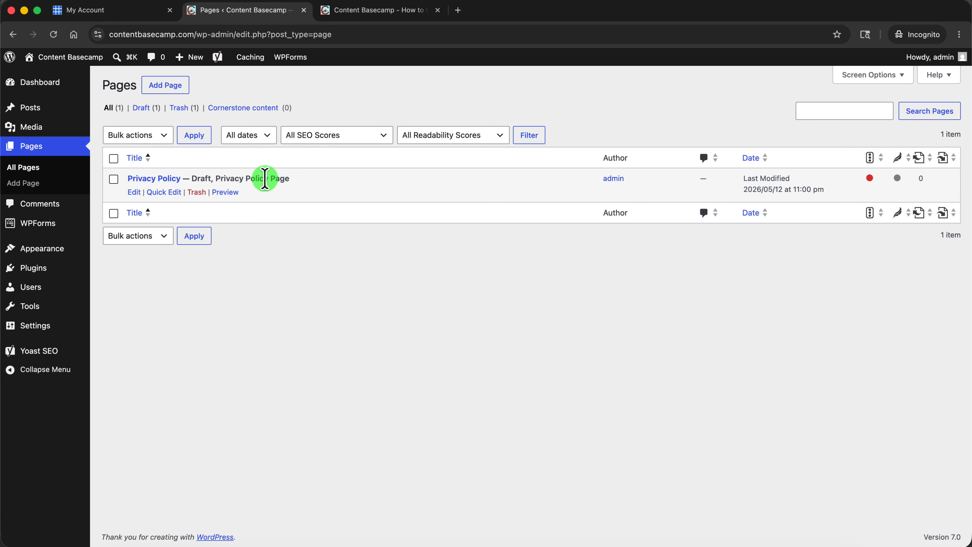
# Reload the front page to check it without the default content, and return to the pages list
pyautogui.click(385, 10)
pyautogui.press('super+r')
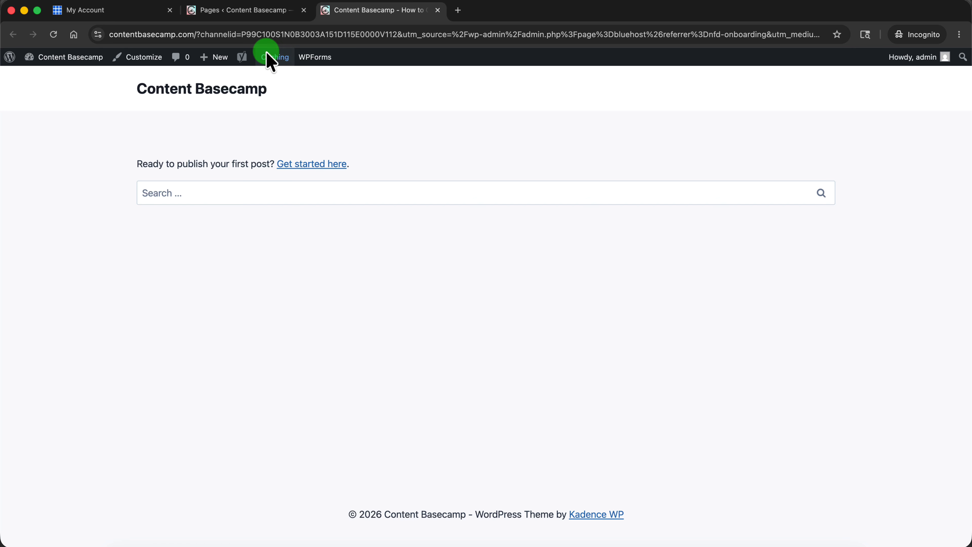
pyautogui.click(248, 12)
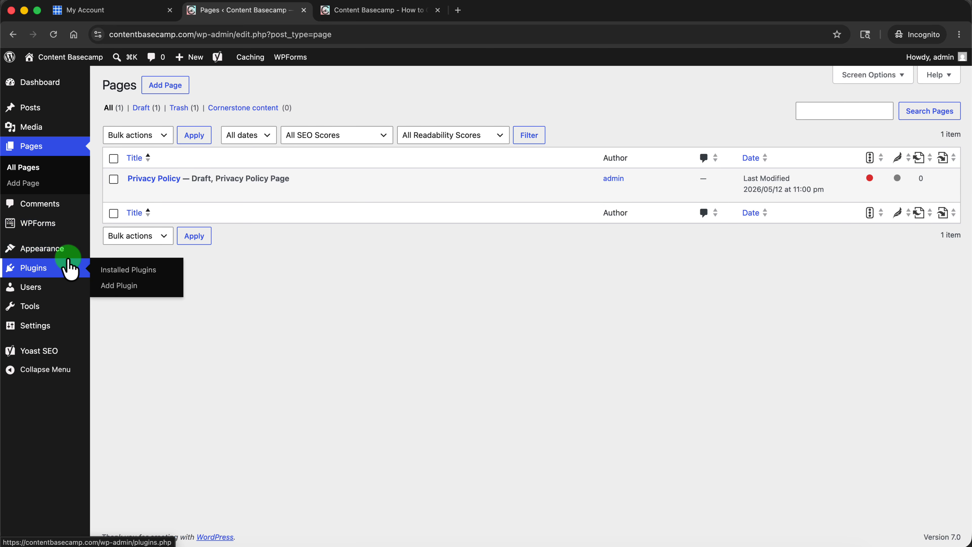
# Open the installed themes and delete the Bluehost Blueprint theme
pyautogui.click(65, 254)
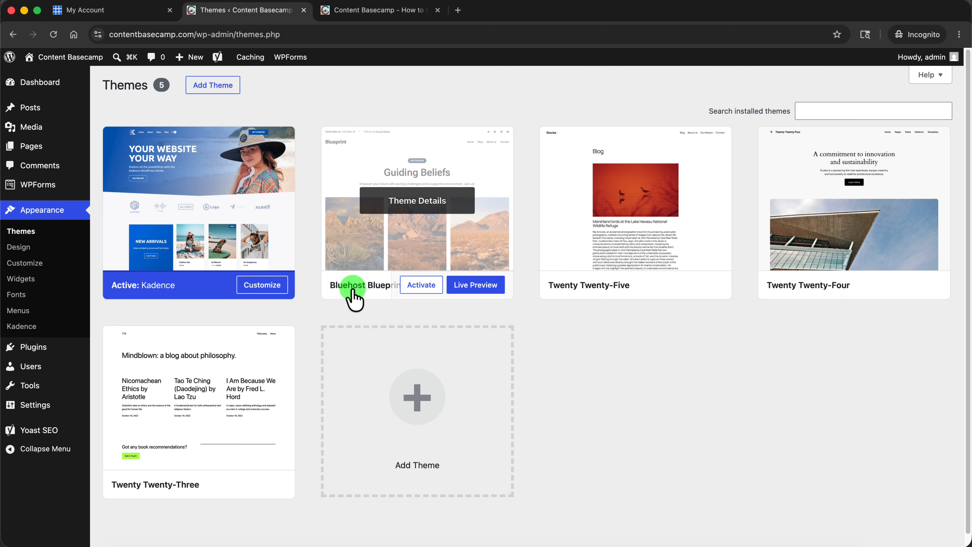
pyautogui.click(441, 243)
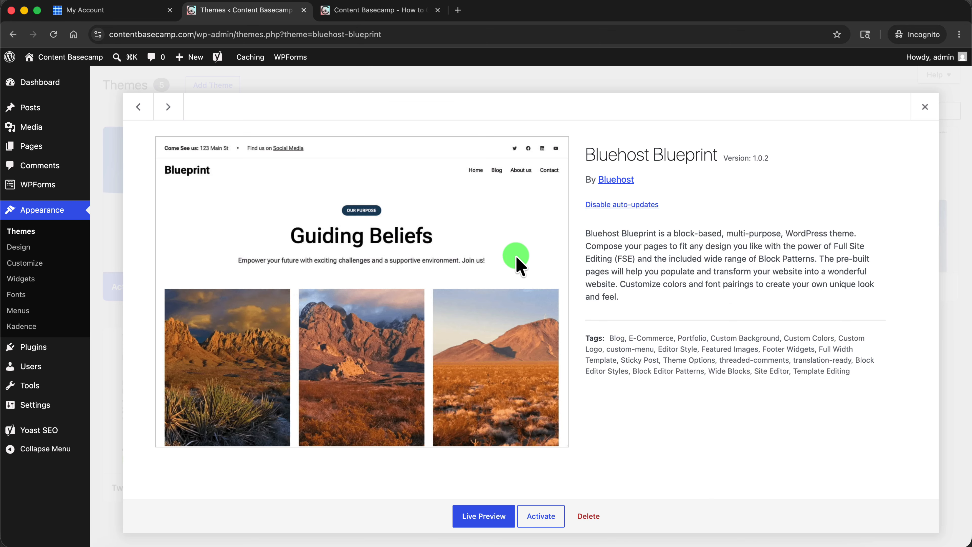
pyautogui.click(595, 521)
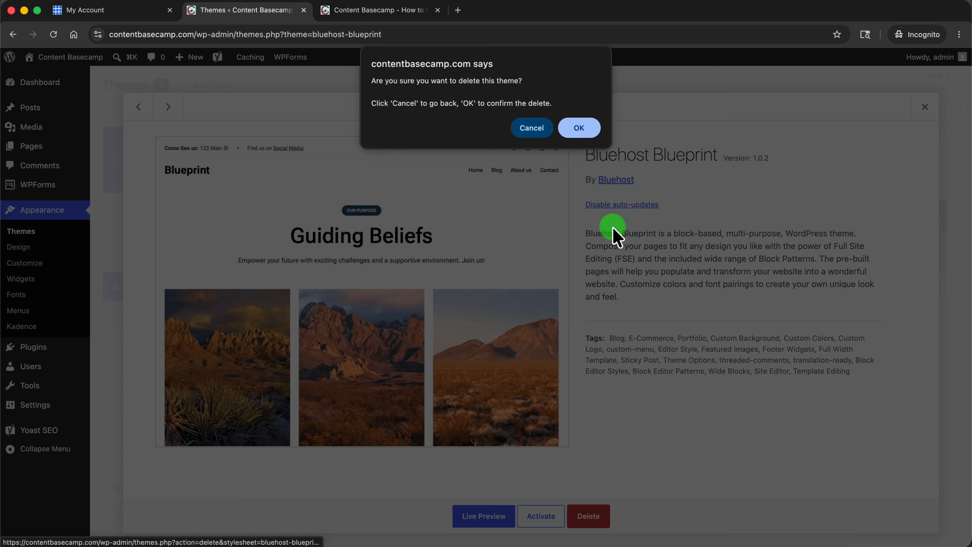
pyautogui.click(588, 136)
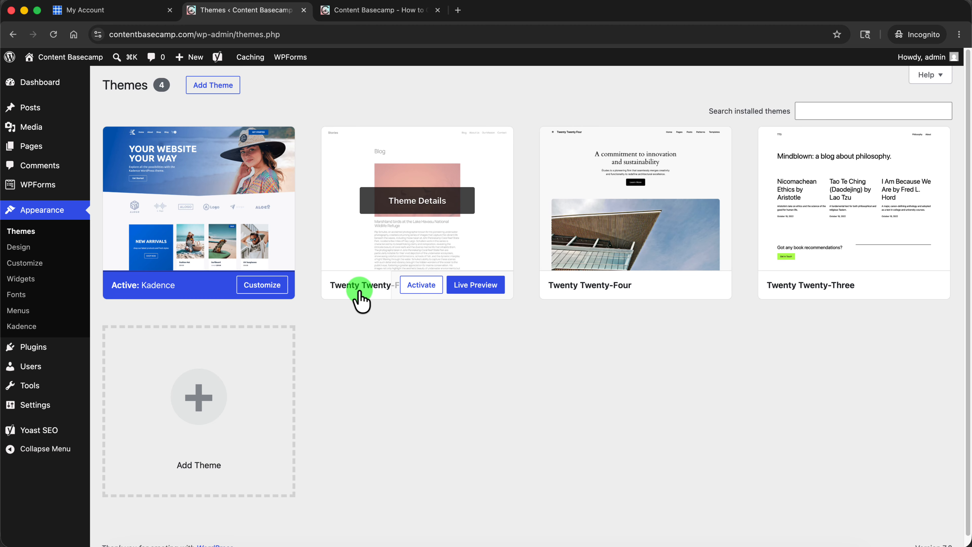
# Delete the Twenty Twenty-Five theme from the installed themes
pyautogui.click(426, 239)
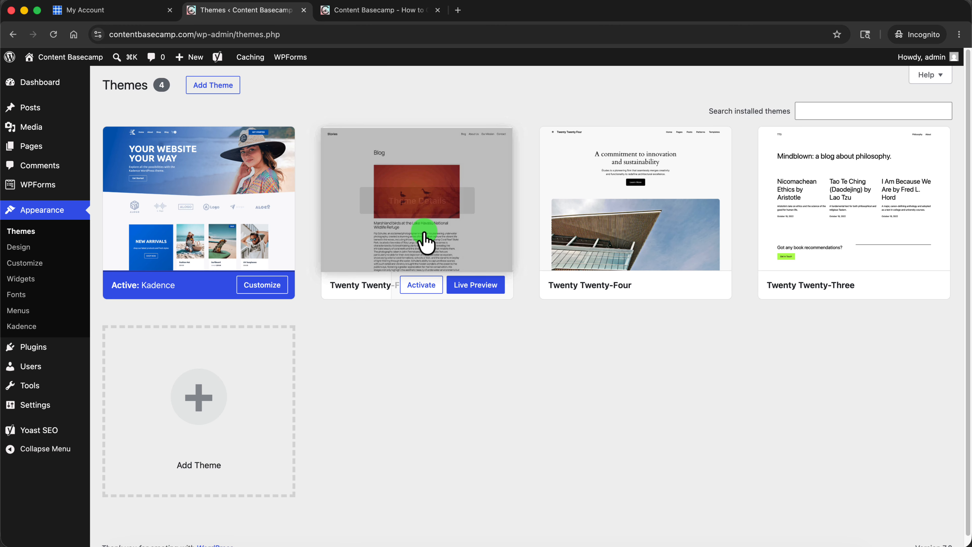
pyautogui.click(444, 231)
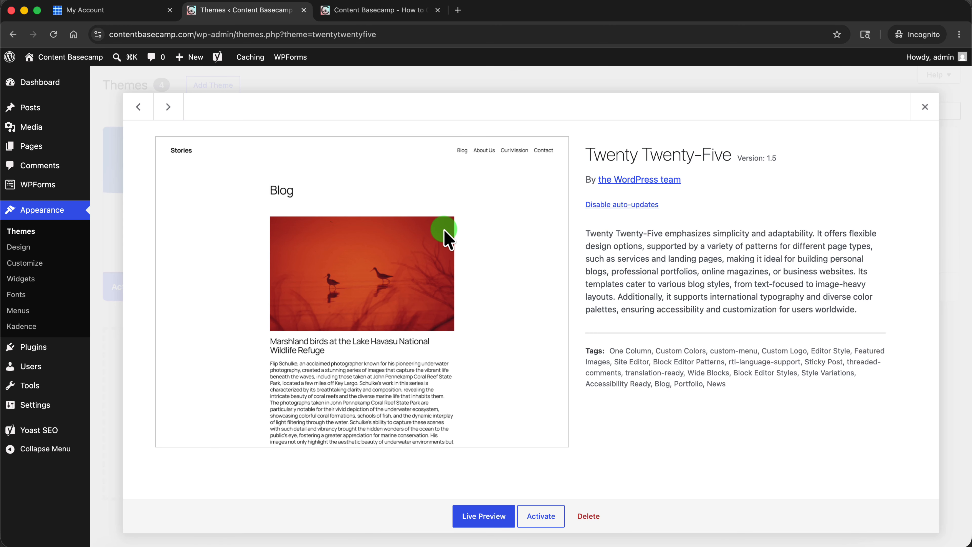
pyautogui.click(592, 516)
pyautogui.click(578, 128)
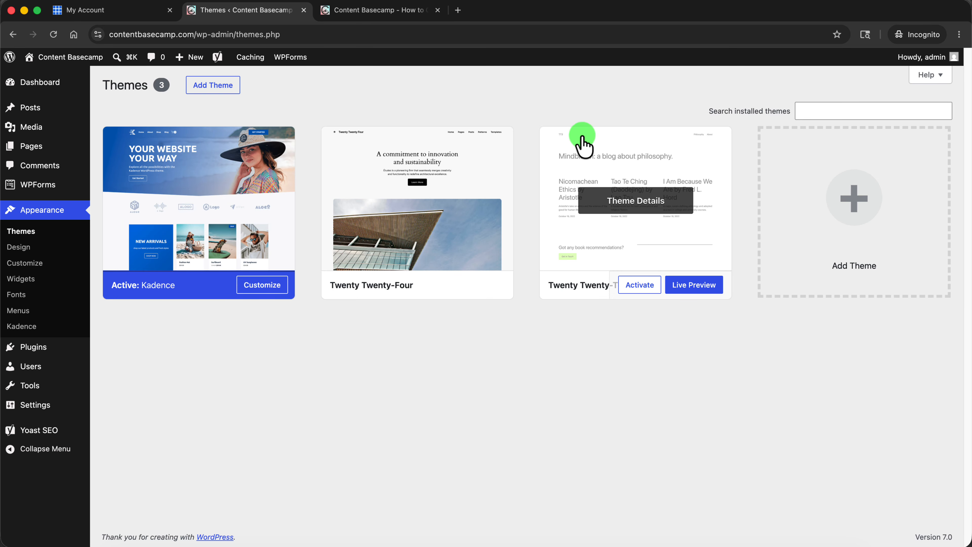
# Delete the Twenty Twenty-Four theme from the installed themes
pyautogui.click(436, 234)
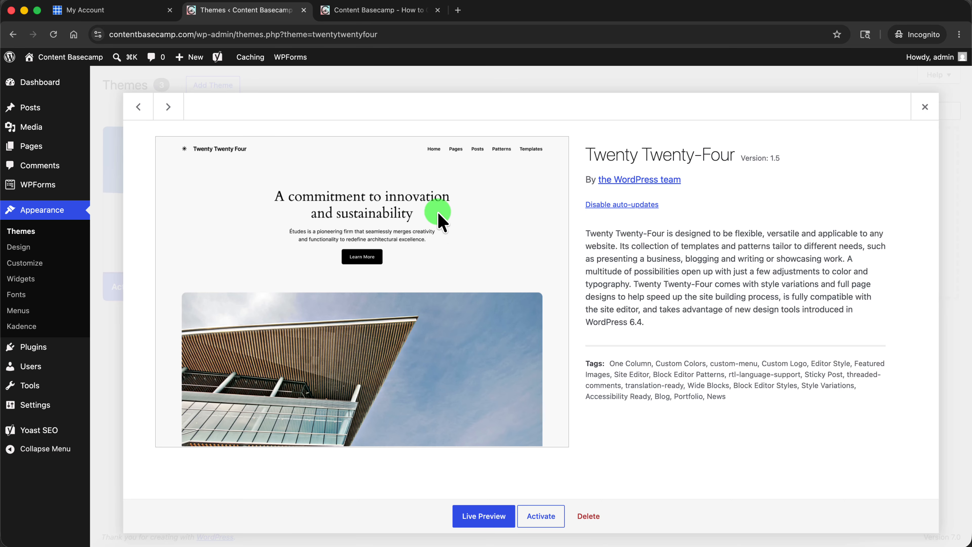
pyautogui.click(588, 516)
pyautogui.click(579, 128)
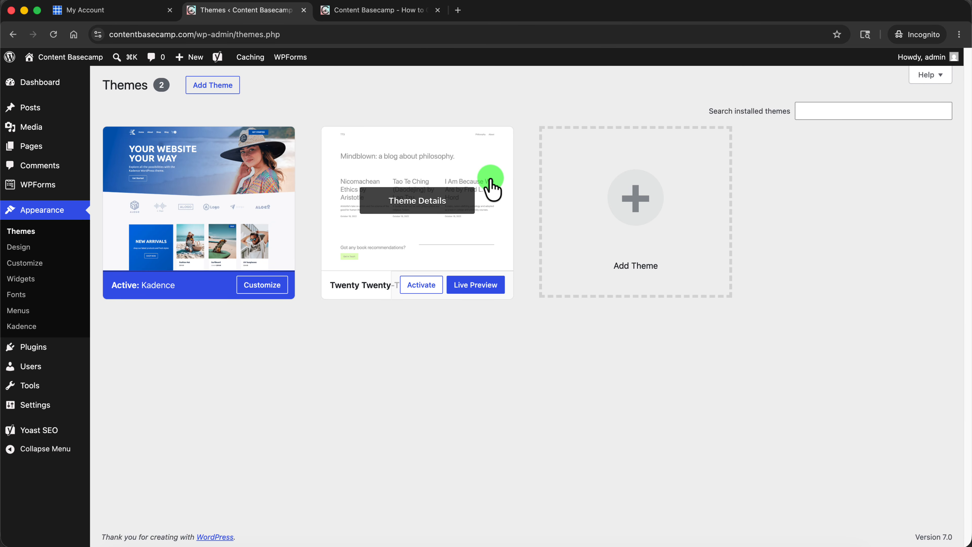
# Delete the Twenty Twenty-Three theme so that only Kadence stays installed
pyautogui.click(492, 189)
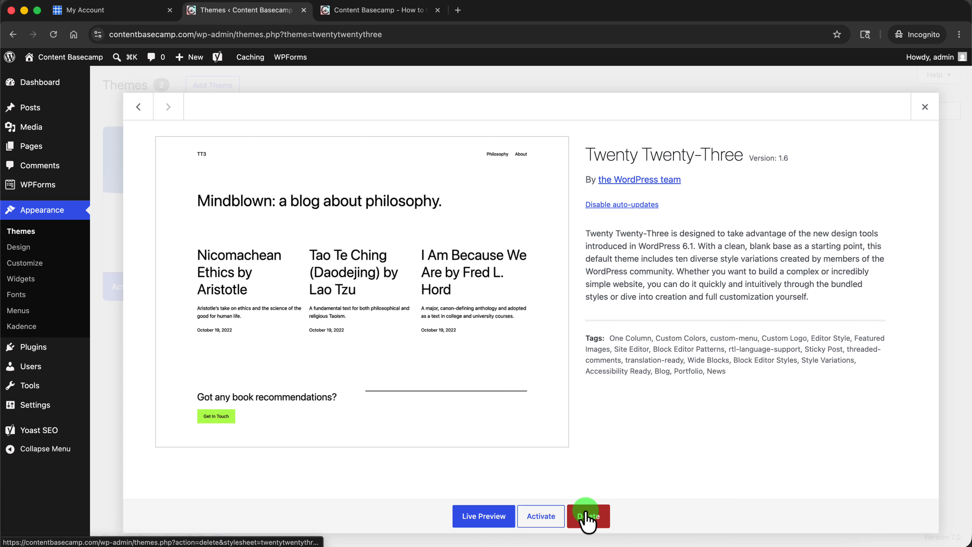
pyautogui.click(590, 519)
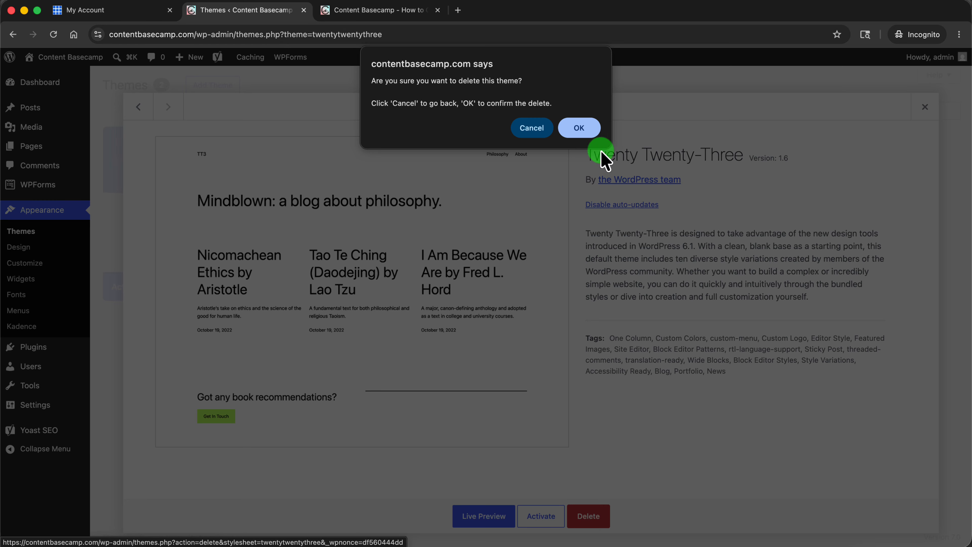
pyautogui.click(590, 134)
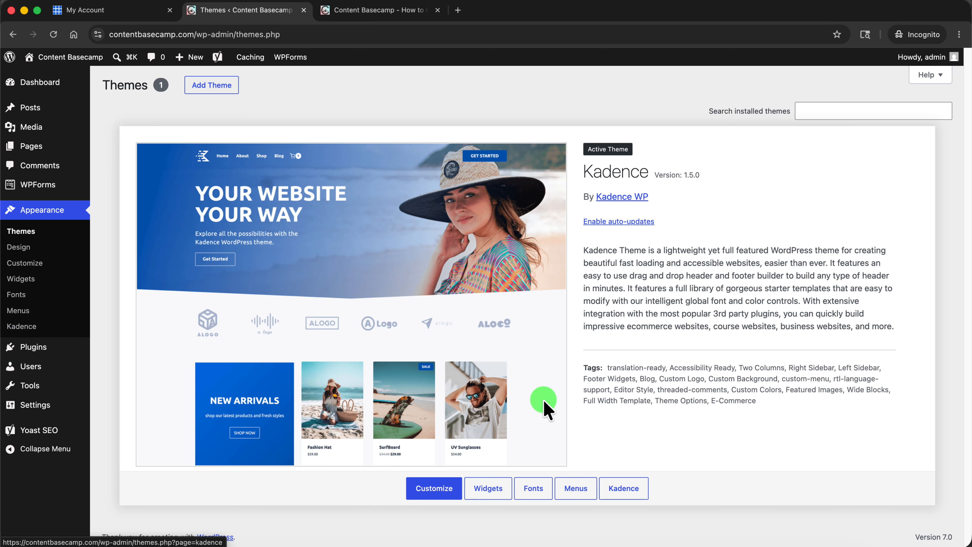
# Install Kadence Starter Templates from the theme's settings page and open the library of pre-designed templates
pyautogui.click(645, 488)
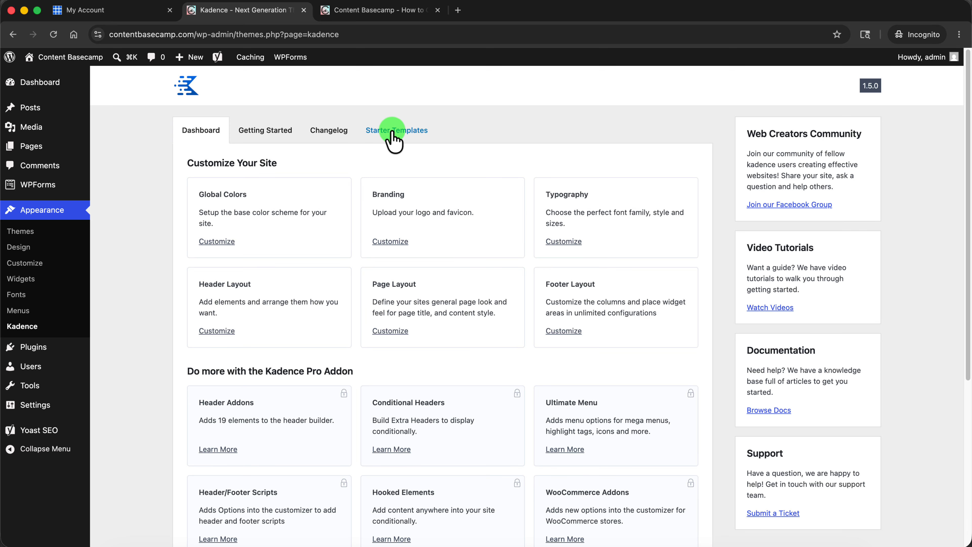
pyautogui.click(416, 137)
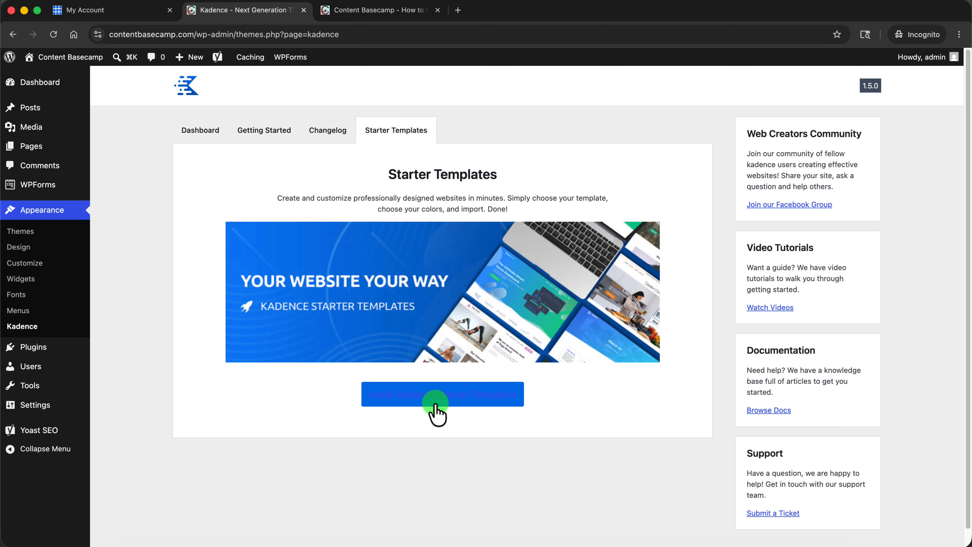
pyautogui.click(445, 404)
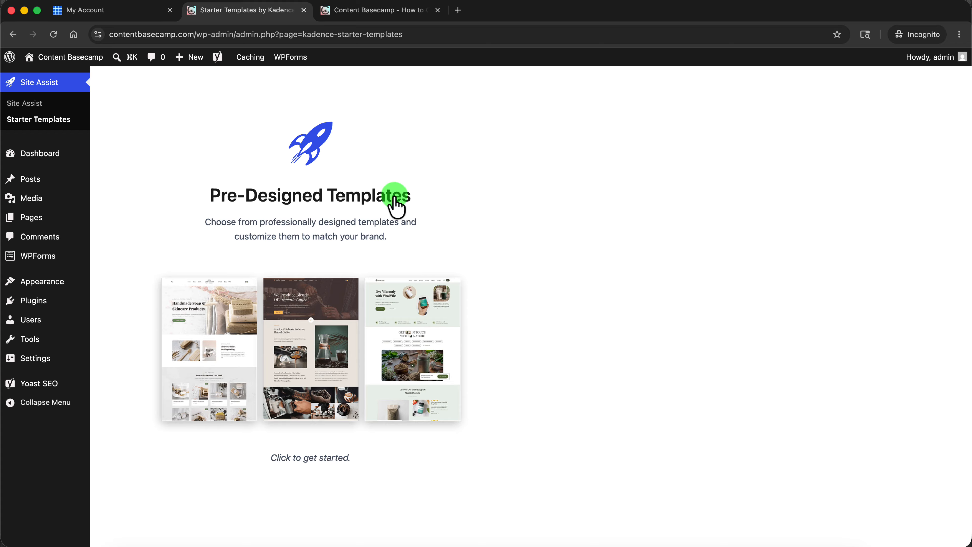
pyautogui.click(321, 333)
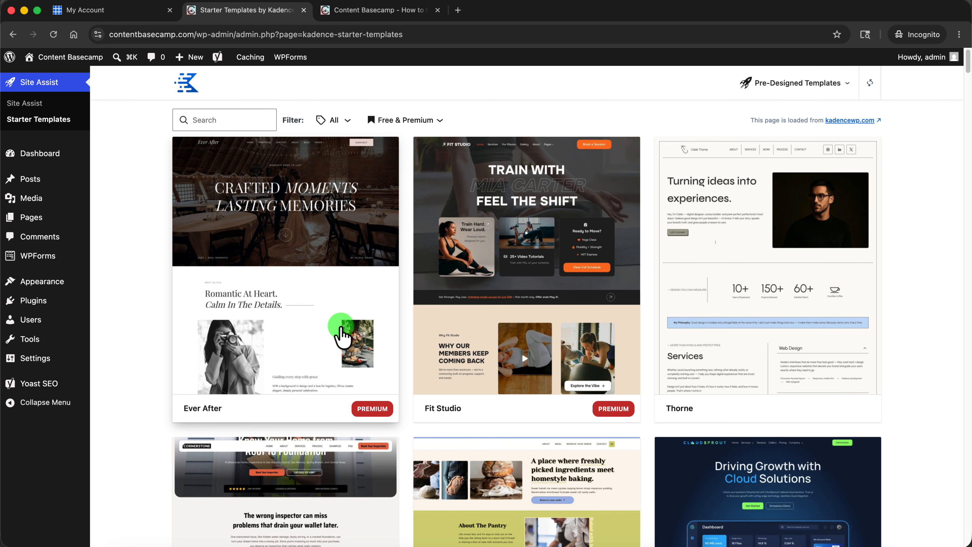
# Browse the starter templates and filter the library to Free Only
pyautogui.scroll(-15, 582, 304)
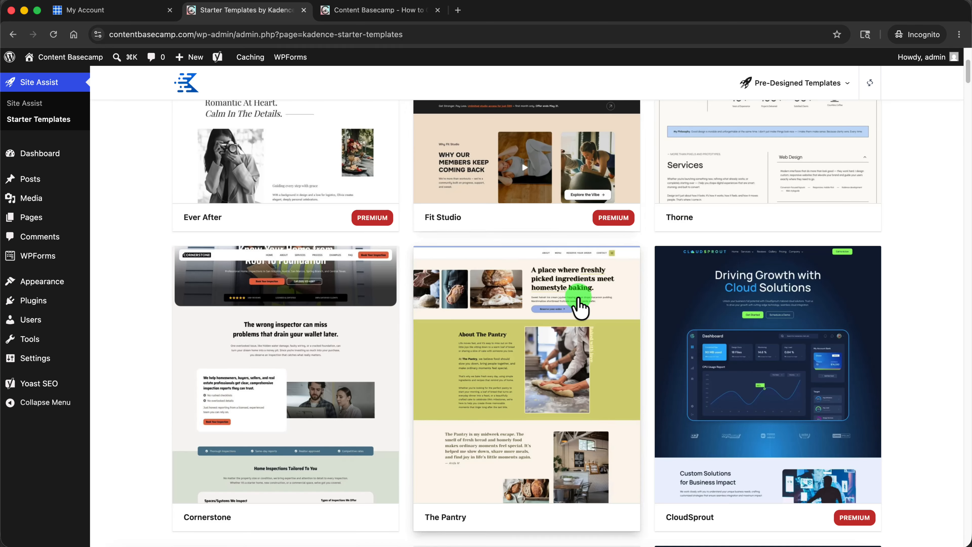
pyautogui.scroll(-20, 553, 315)
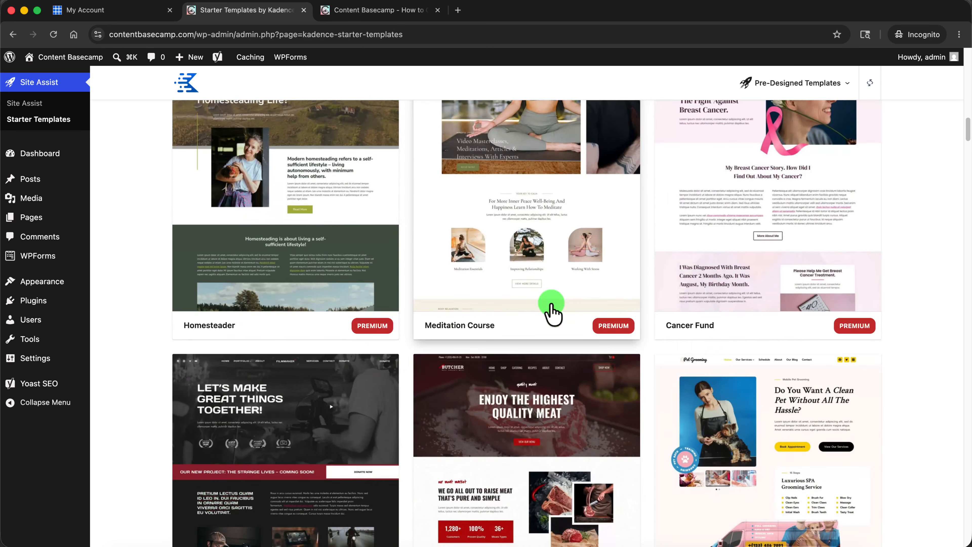
pyautogui.scroll(20, 550, 315)
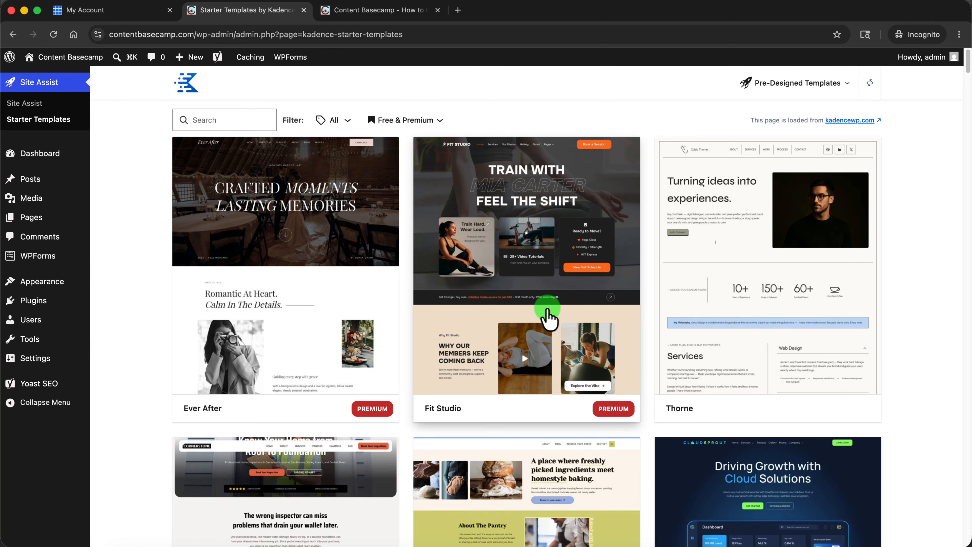
pyautogui.click(421, 120)
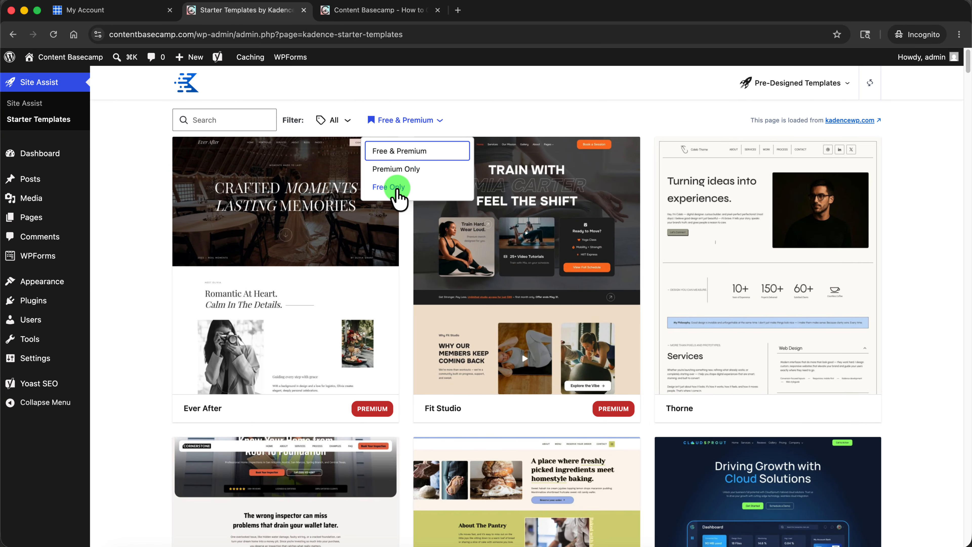
pyautogui.click(389, 187)
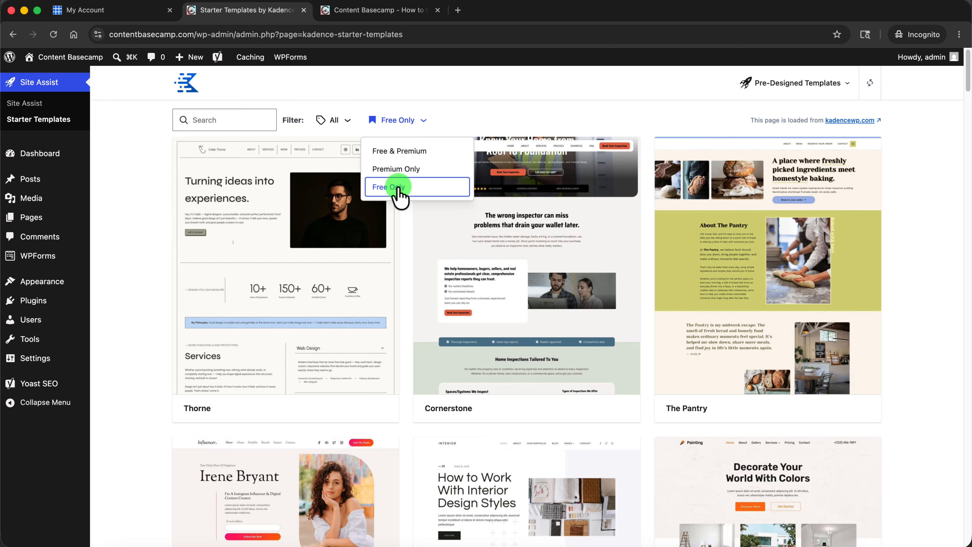
# Review the available template categories without choosing one, and look through the free templates
pyautogui.click(345, 121)
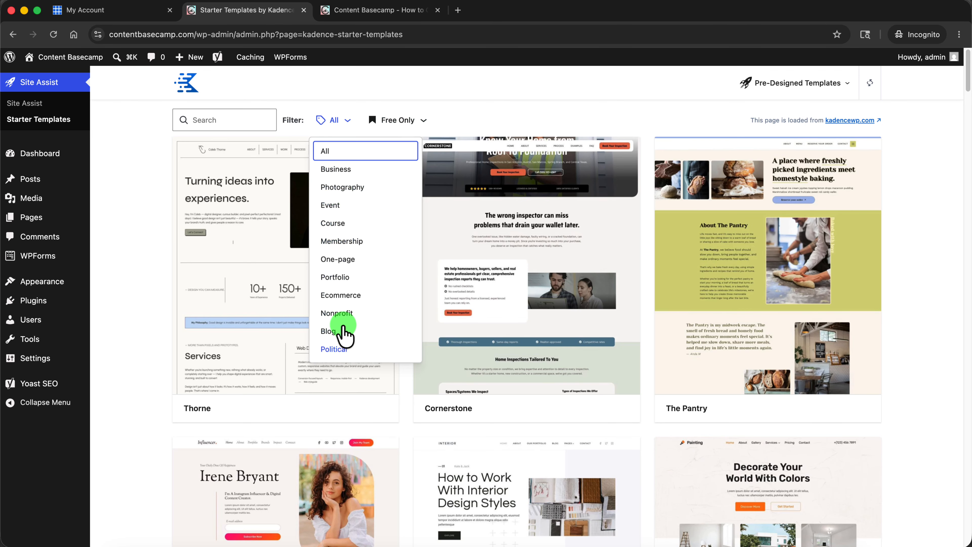
pyautogui.click(921, 208)
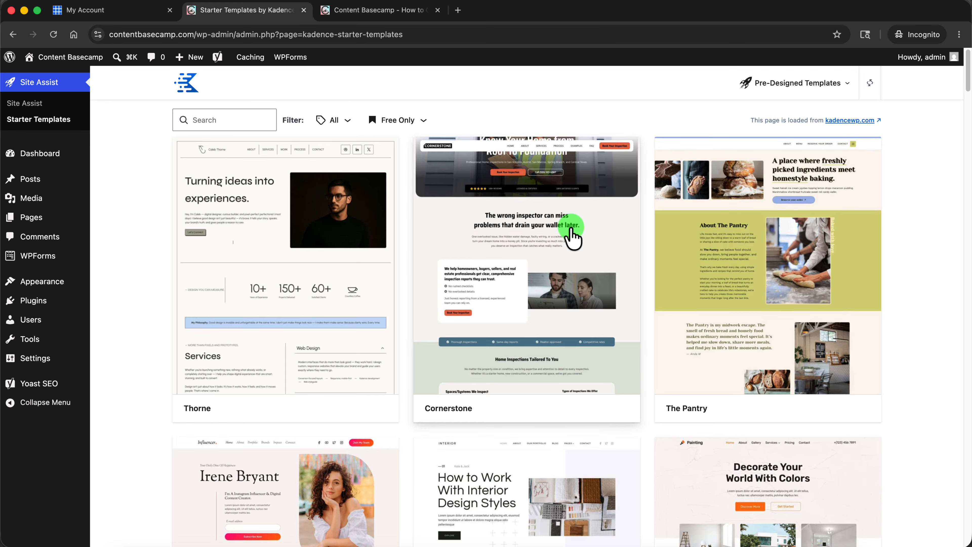
pyautogui.scroll(-5, 572, 238)
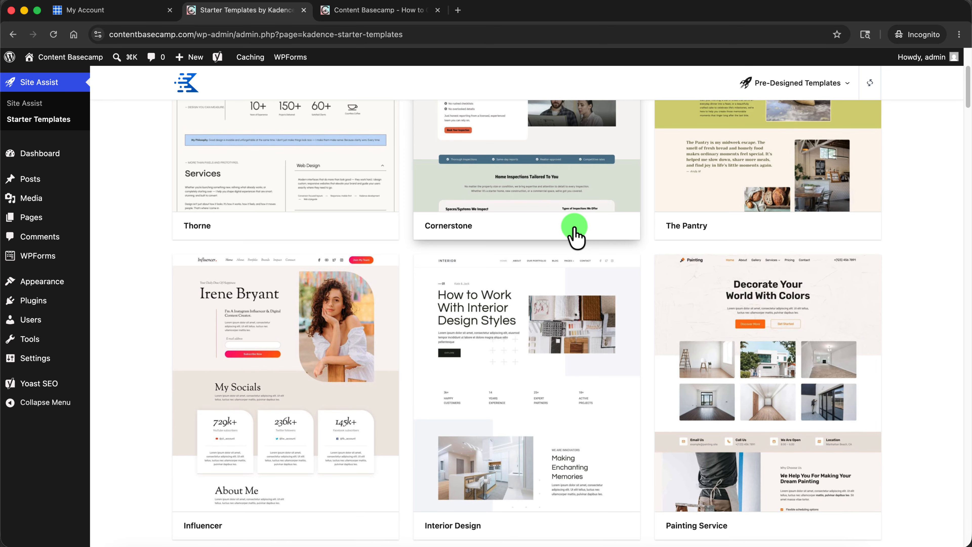
# Preview the Influencer template's home, About and Portfolio pages, and return to the starter templates library
pyautogui.scroll(-2, 574, 236)
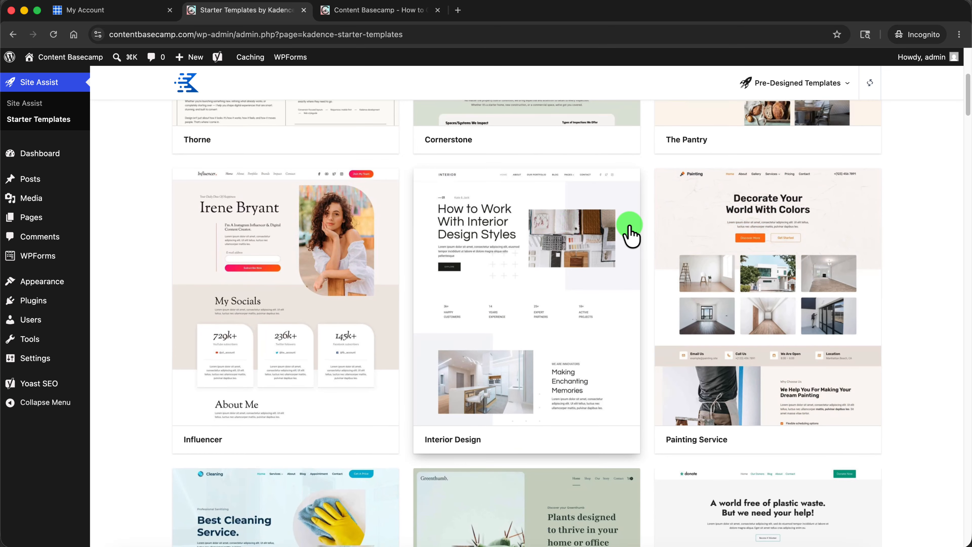
pyautogui.click(325, 260)
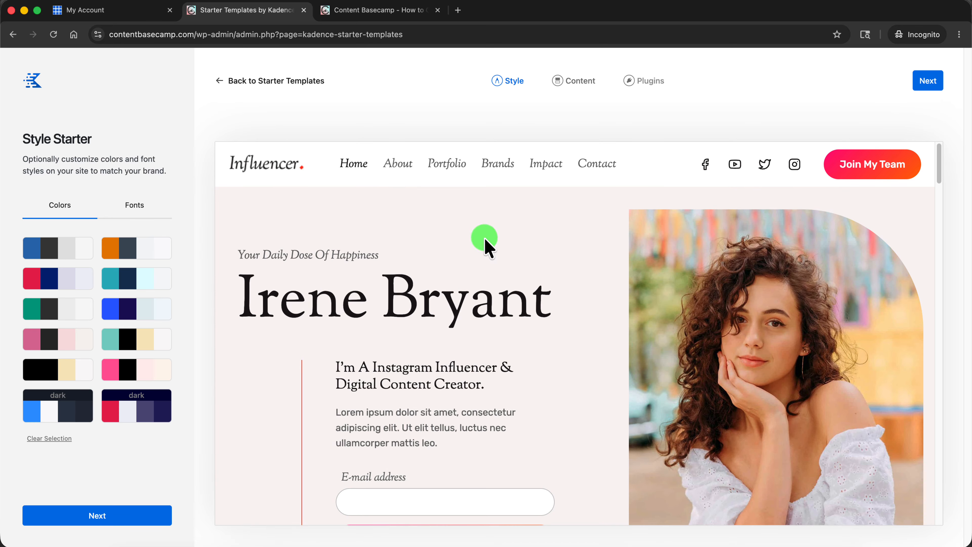
pyautogui.scroll(-15, 434, 267)
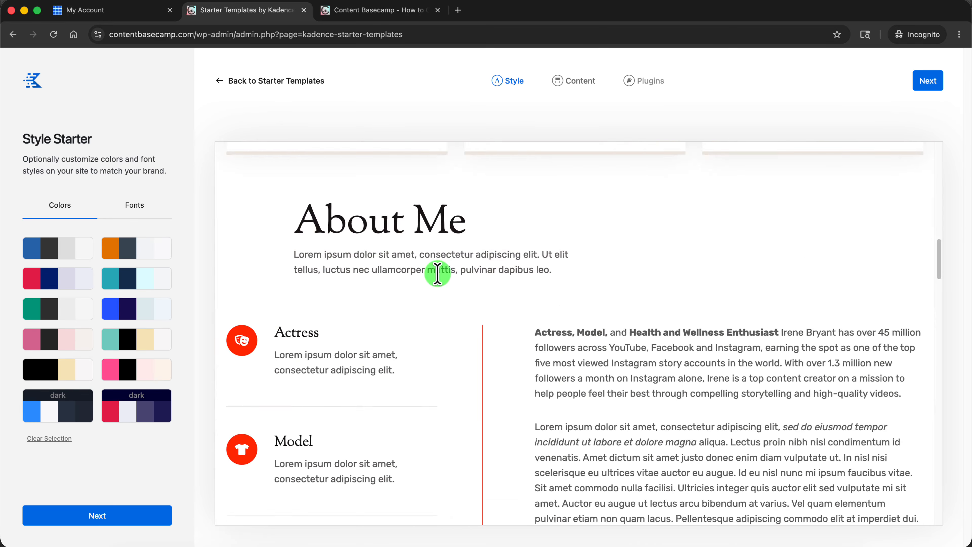
pyautogui.scroll(15, 438, 213)
pyautogui.click(407, 171)
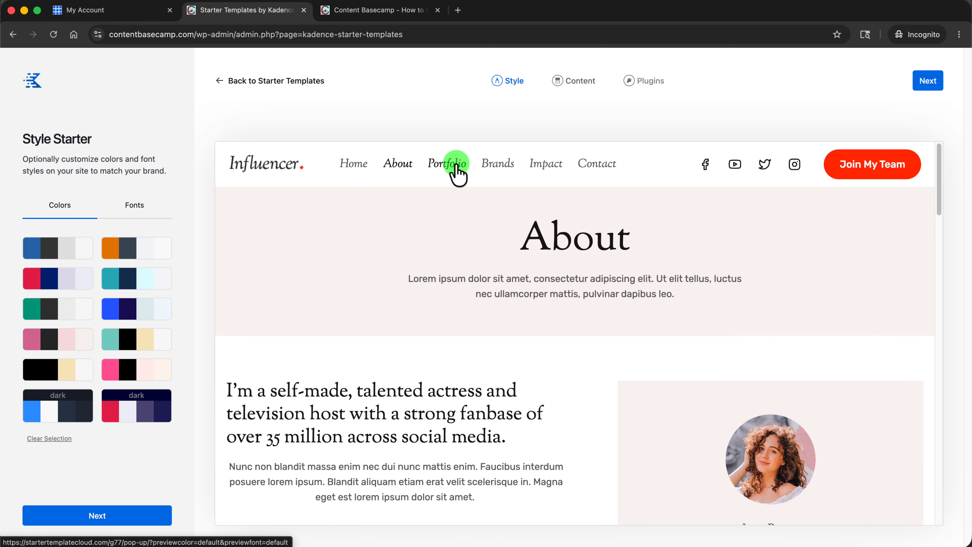
pyautogui.click(452, 169)
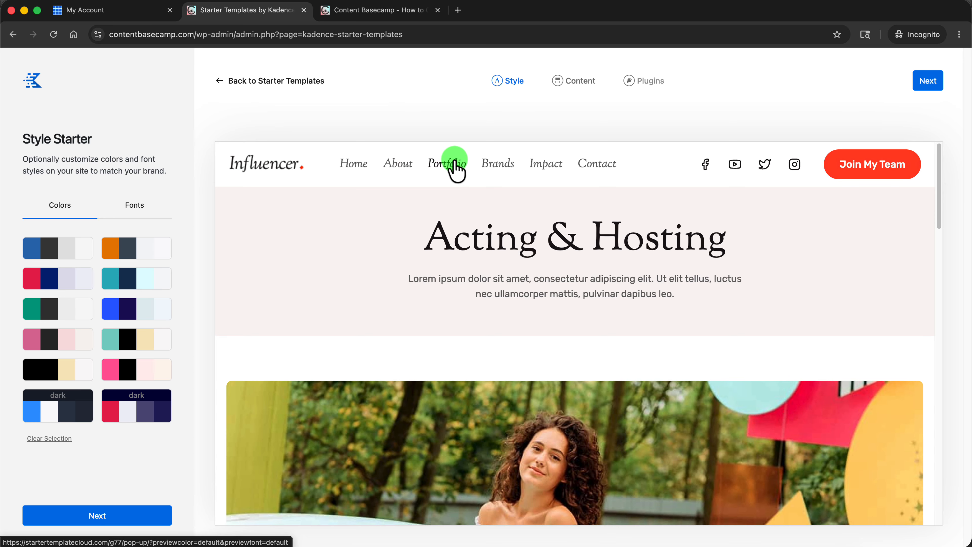
pyautogui.scroll(-10, 515, 251)
pyautogui.scroll(10, 515, 247)
pyautogui.scroll(1, 516, 246)
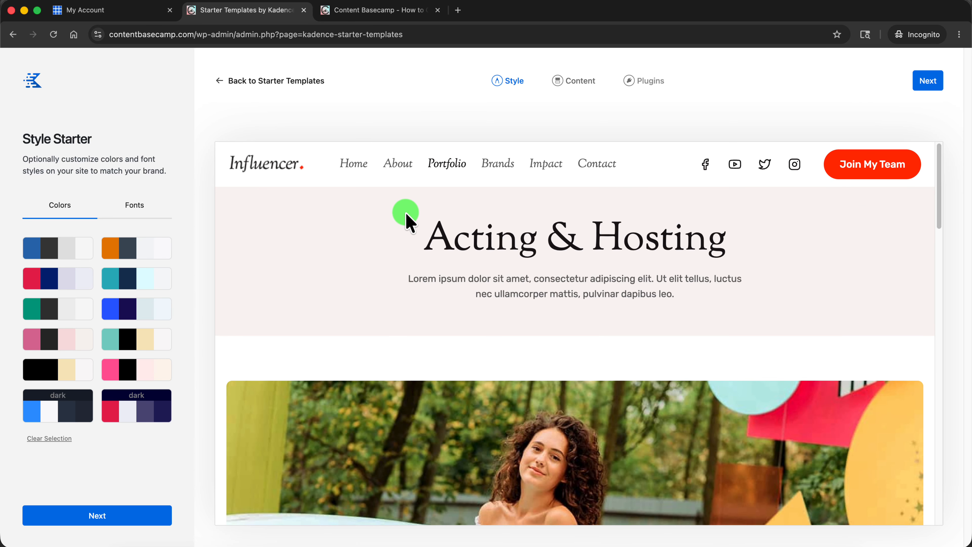
pyautogui.click(255, 82)
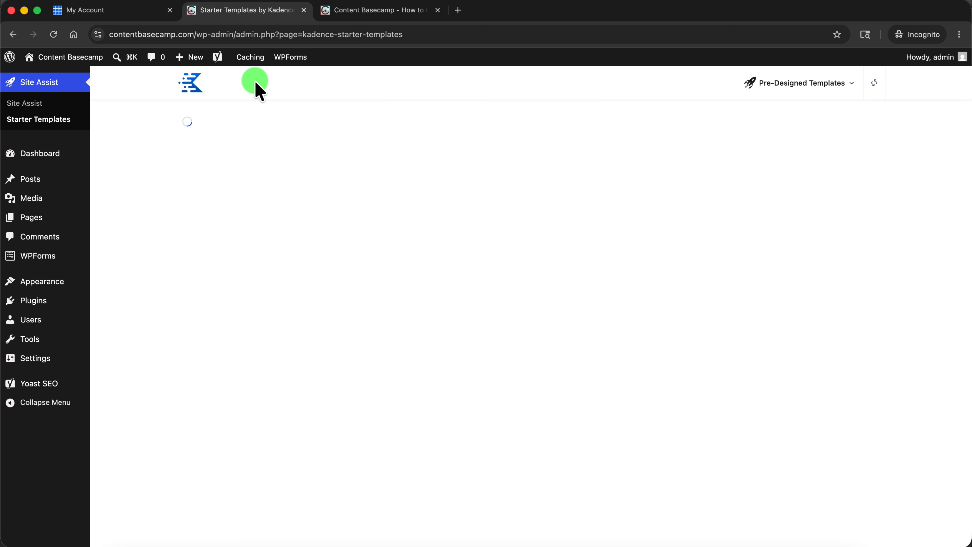
# Filter the template library to Free Only again and open the Interior Design template
pyautogui.scroll(-8, 515, 211)
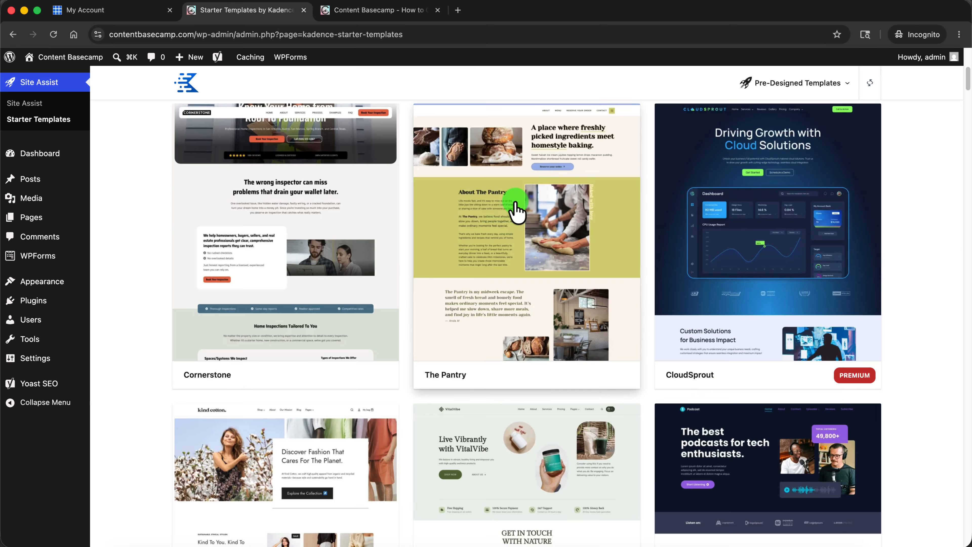
pyautogui.scroll(-6, 517, 212)
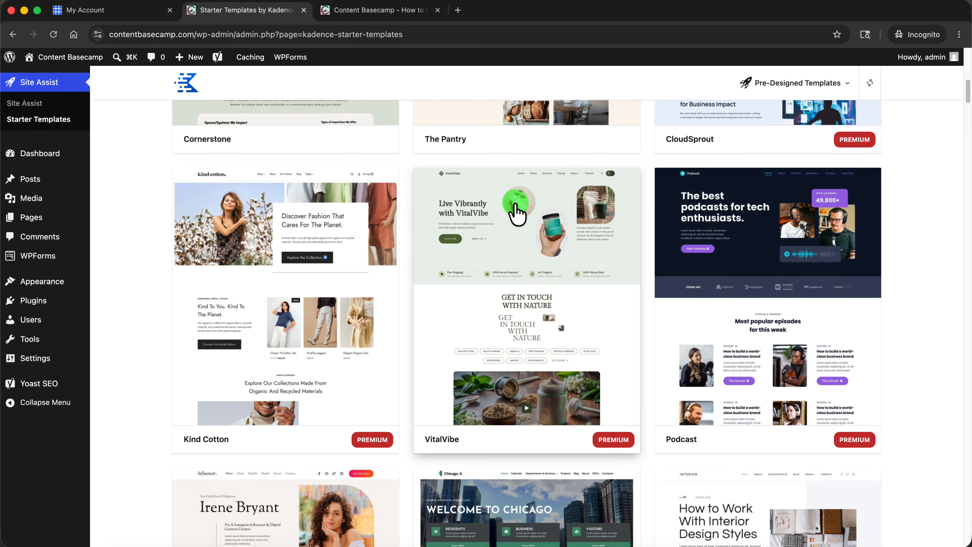
pyautogui.scroll(14, 518, 215)
pyautogui.click(432, 121)
pyautogui.click(418, 187)
pyautogui.scroll(-5, 581, 217)
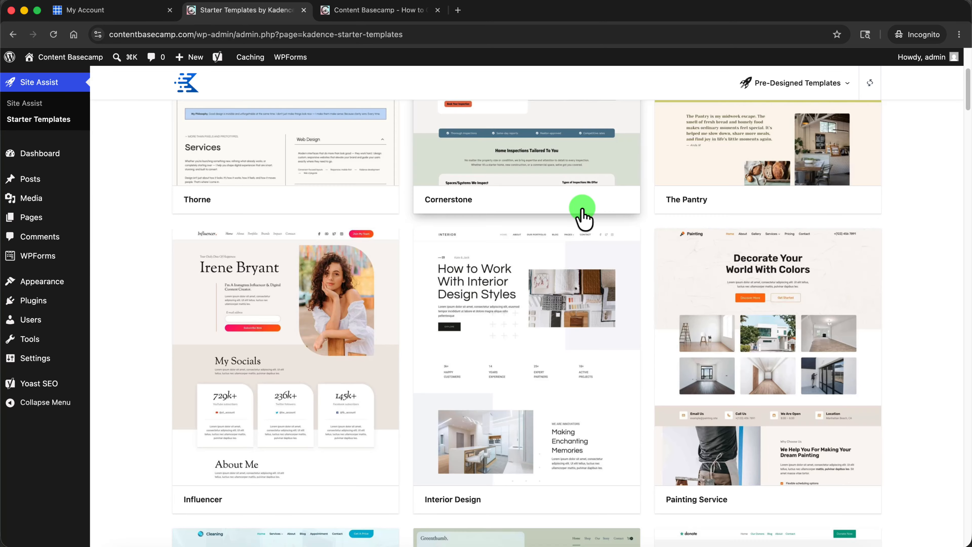
pyautogui.scroll(-3, 582, 215)
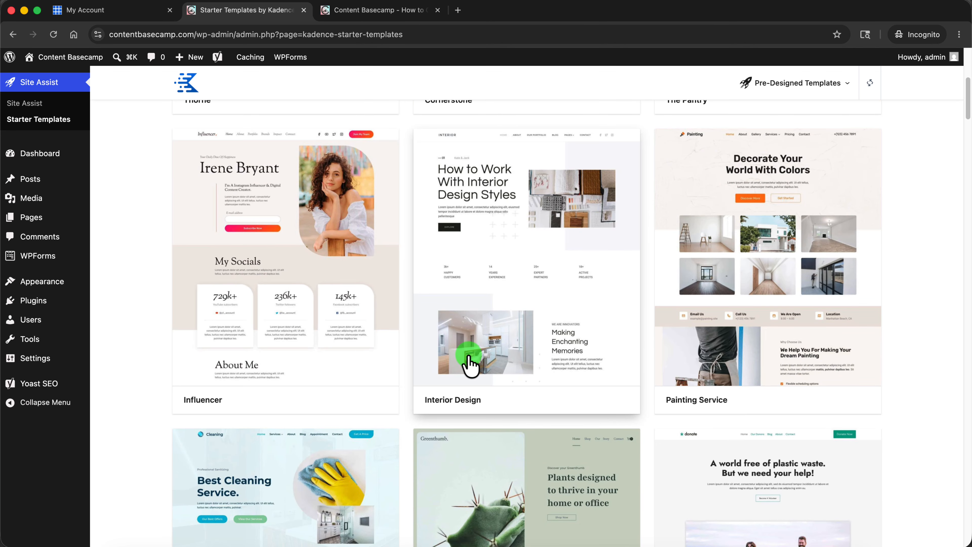
pyautogui.click(501, 269)
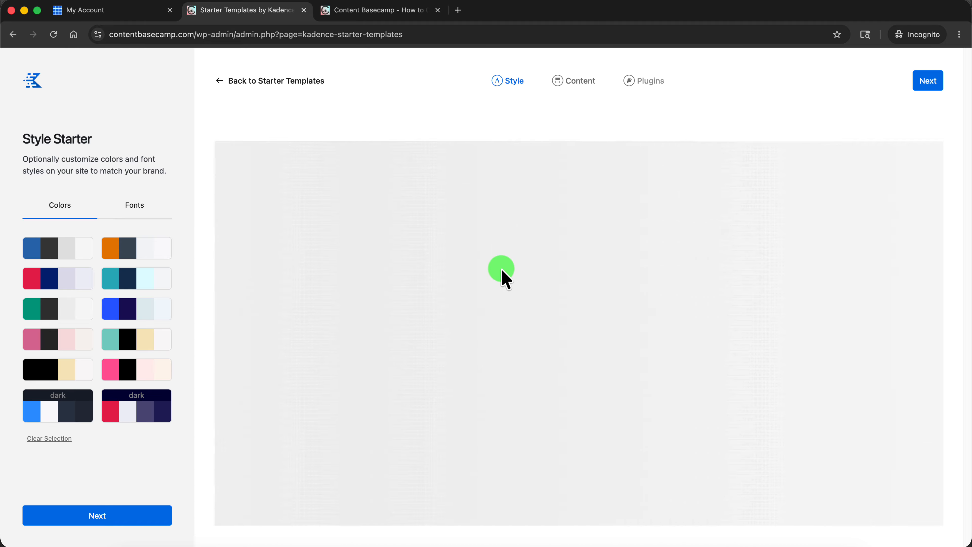
# Examine the layout and sections of the Interior Design template's home page in the preview
pyautogui.scroll(-10, 532, 287)
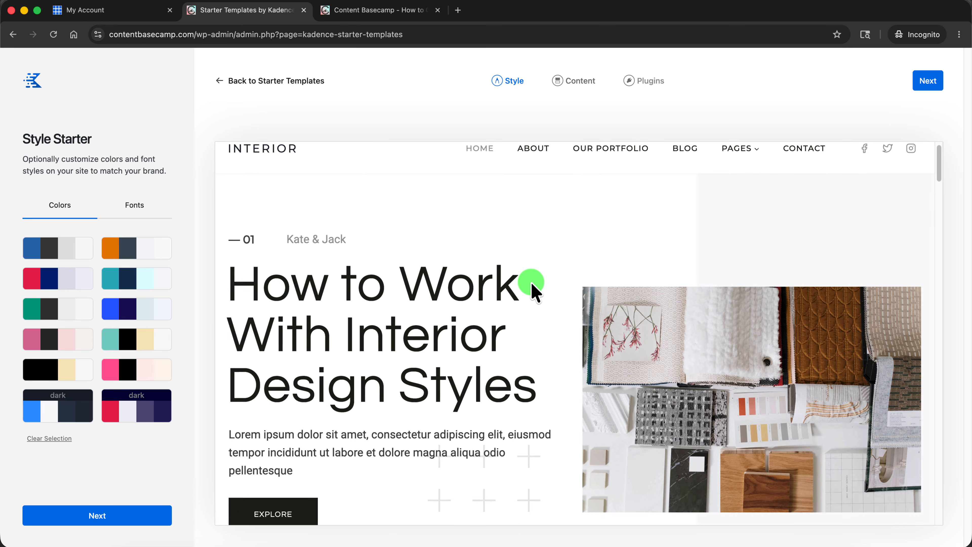
pyautogui.scroll(-15, 534, 295)
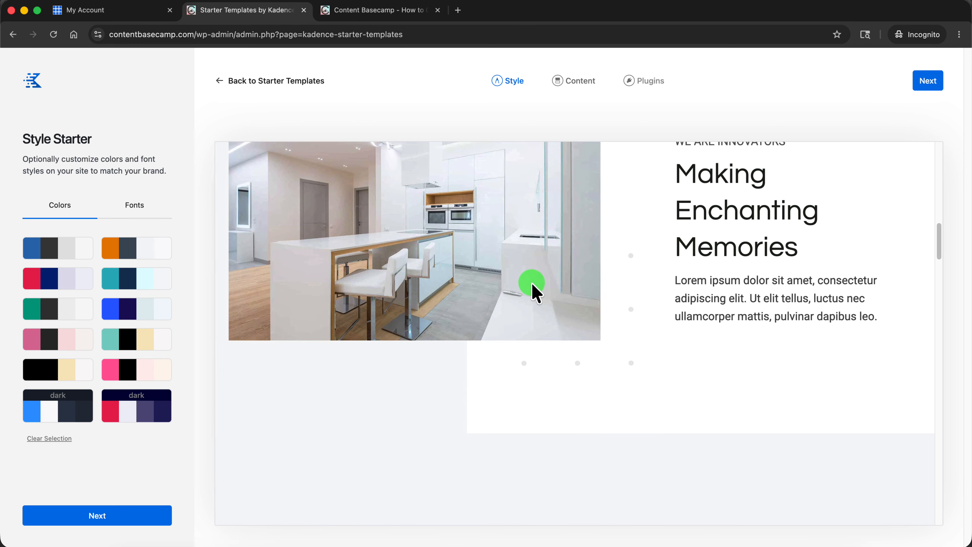
pyautogui.scroll(15, 534, 297)
pyautogui.scroll(10, 534, 295)
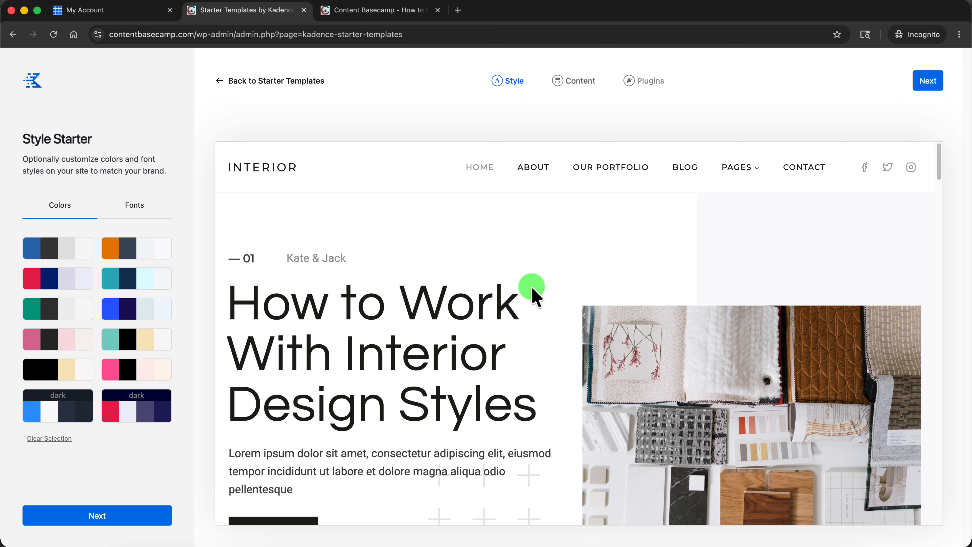
pyautogui.scroll(-10, 534, 293)
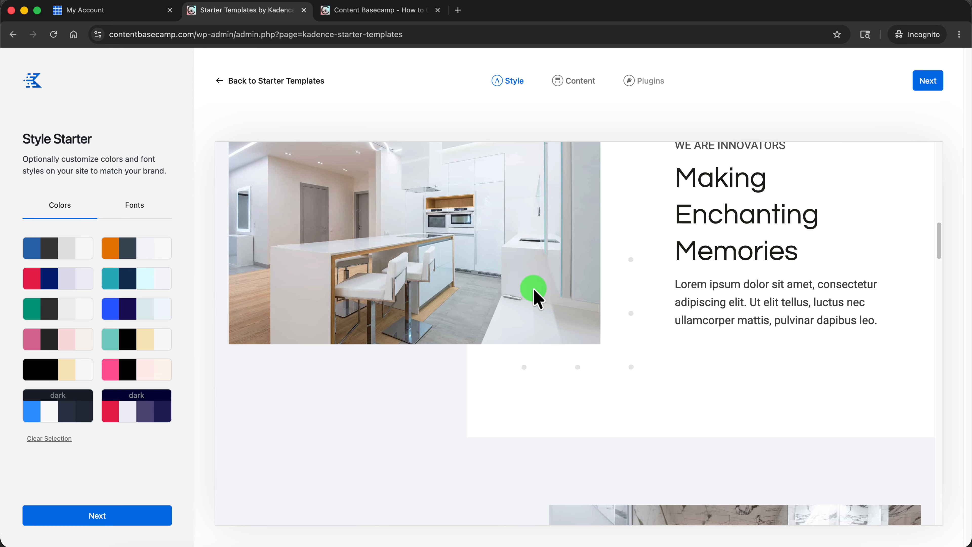
pyautogui.scroll(-5, 534, 293)
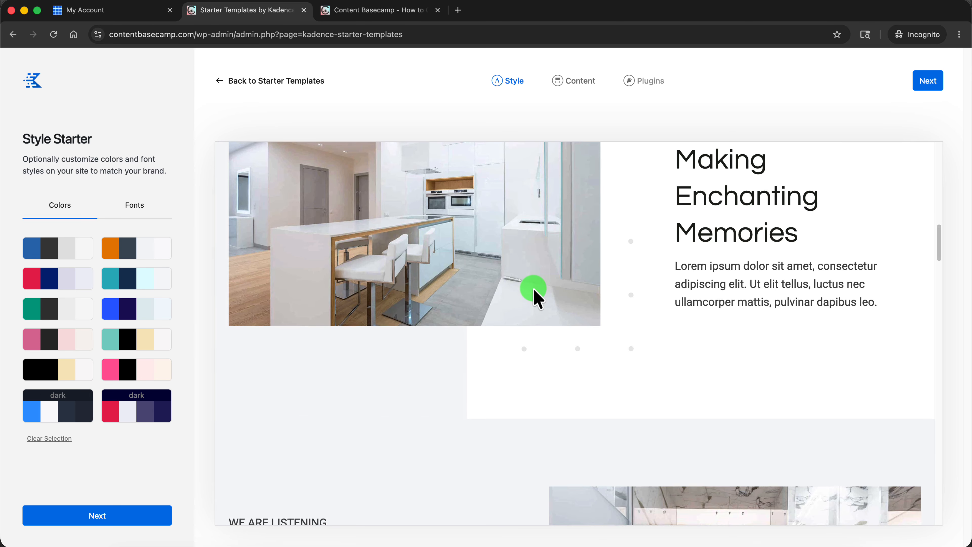
pyautogui.scroll(15, 535, 293)
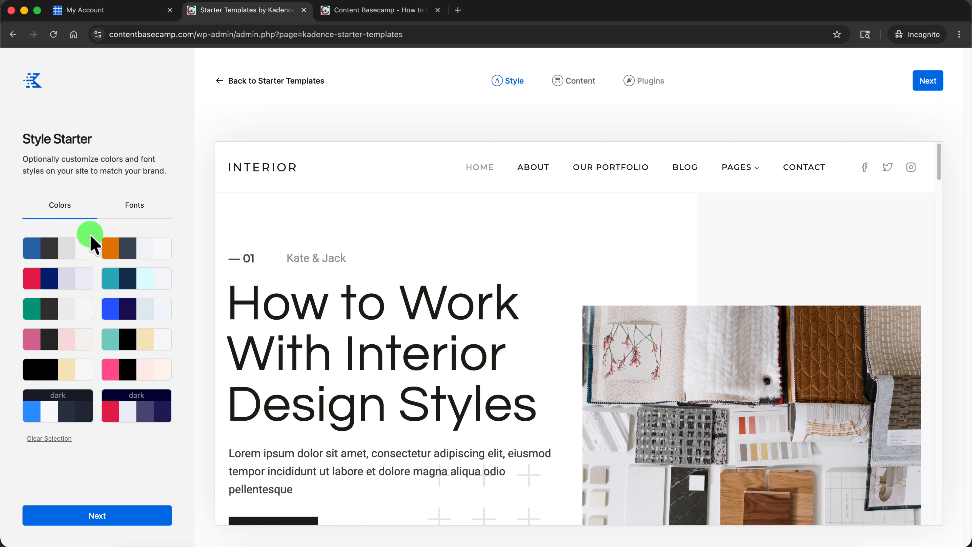
pyautogui.scroll(-5, 293, 267)
pyautogui.scroll(5, 292, 267)
# Try the blue and dark gray color palette on the Interior Design template and check it across the previewed pages
pyautogui.click(61, 252)
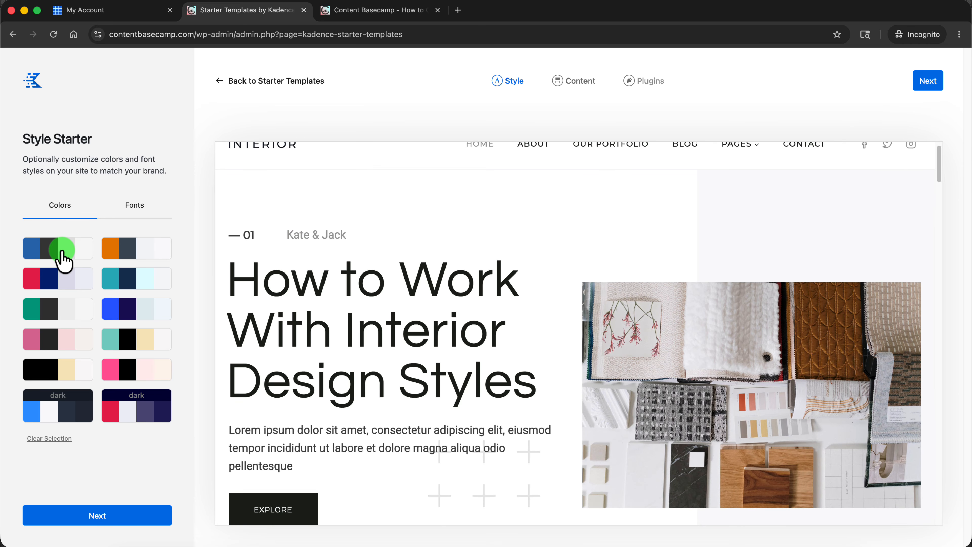
pyautogui.scroll(-2, 306, 306)
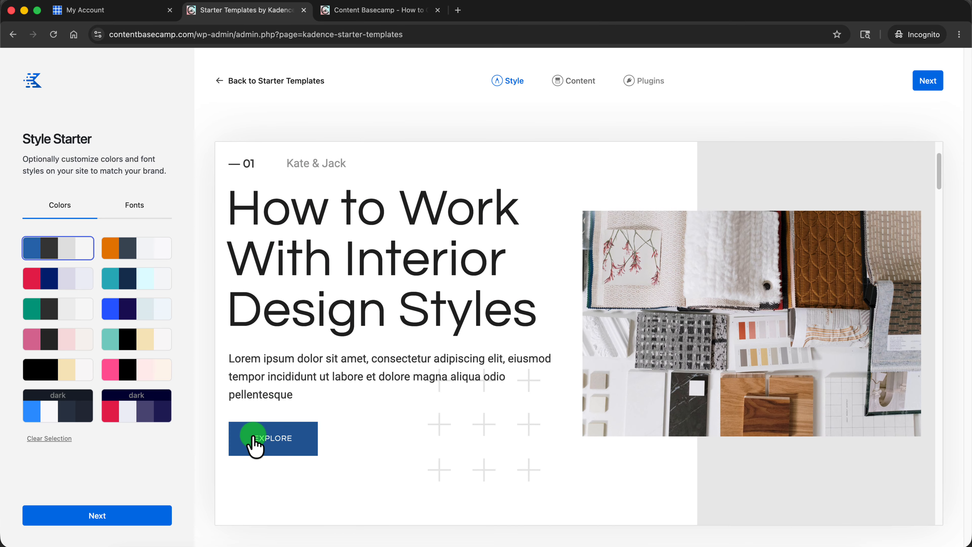
pyautogui.scroll(2, 582, 285)
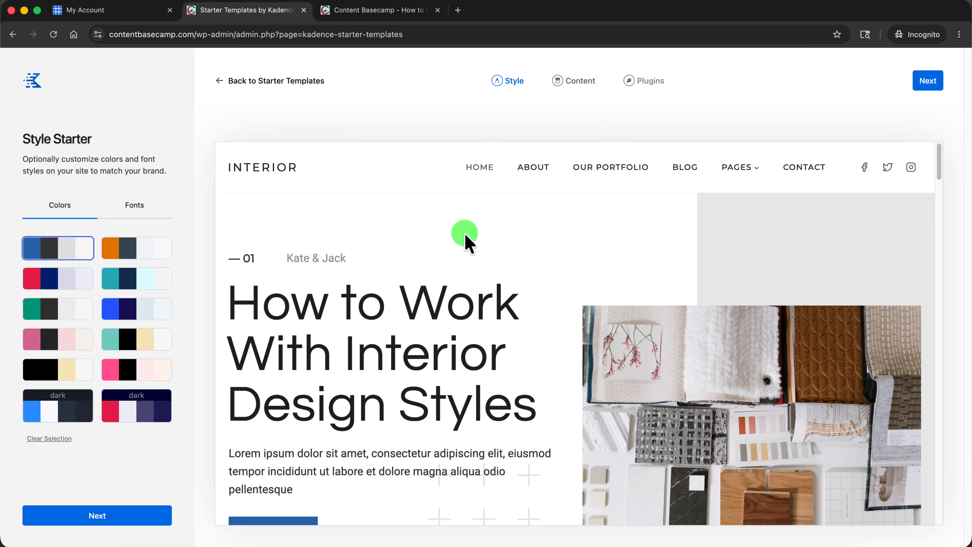
pyautogui.scroll(-15, 459, 253)
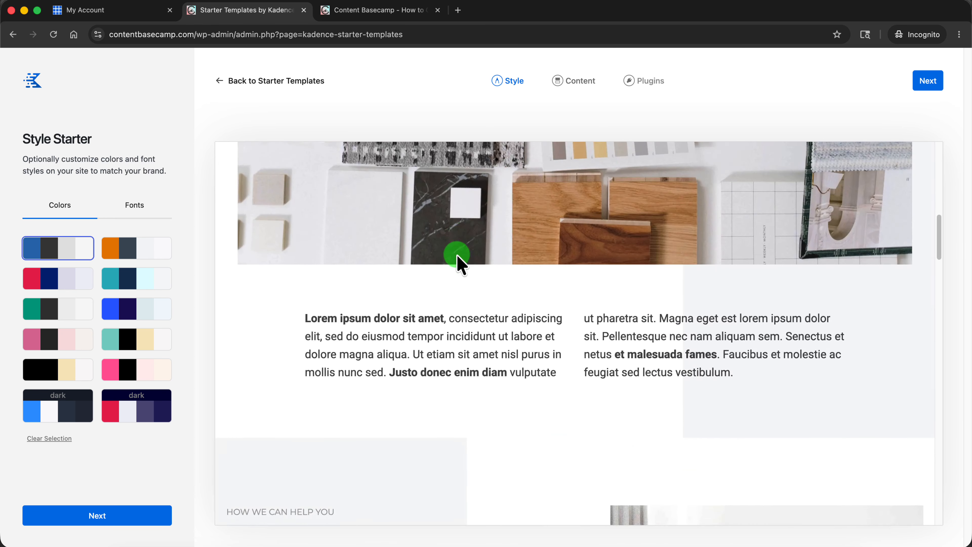
# Try the orange, teal, bright blue, mint, hot pink and red-navy palettes, and reapply the blue and dark gray palette
pyautogui.click(151, 255)
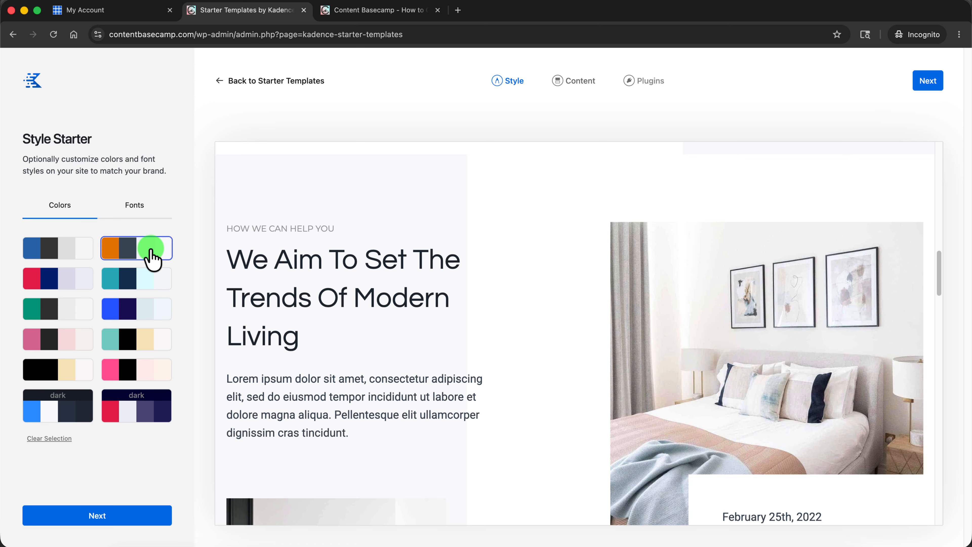
pyautogui.click(152, 280)
pyautogui.click(152, 311)
pyautogui.click(168, 284)
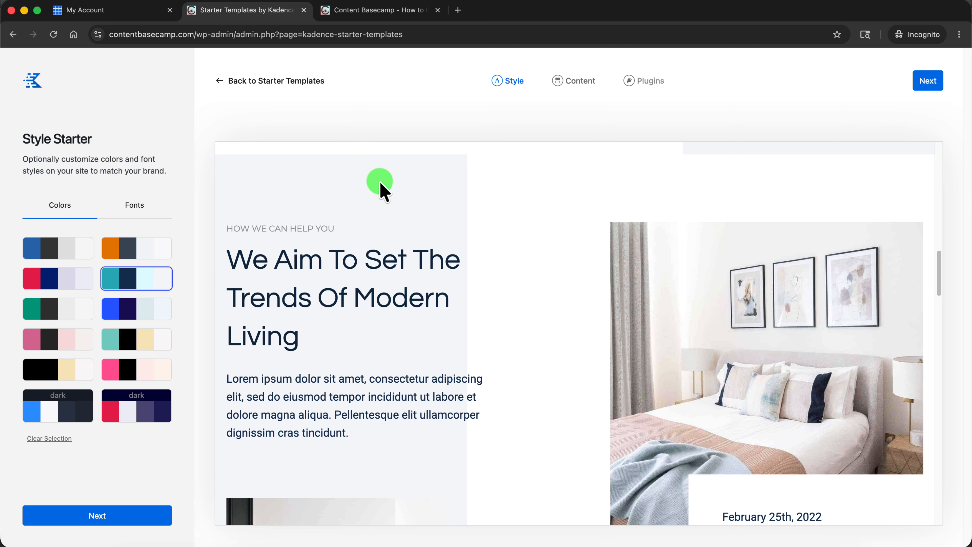
pyautogui.click(138, 311)
pyautogui.click(137, 333)
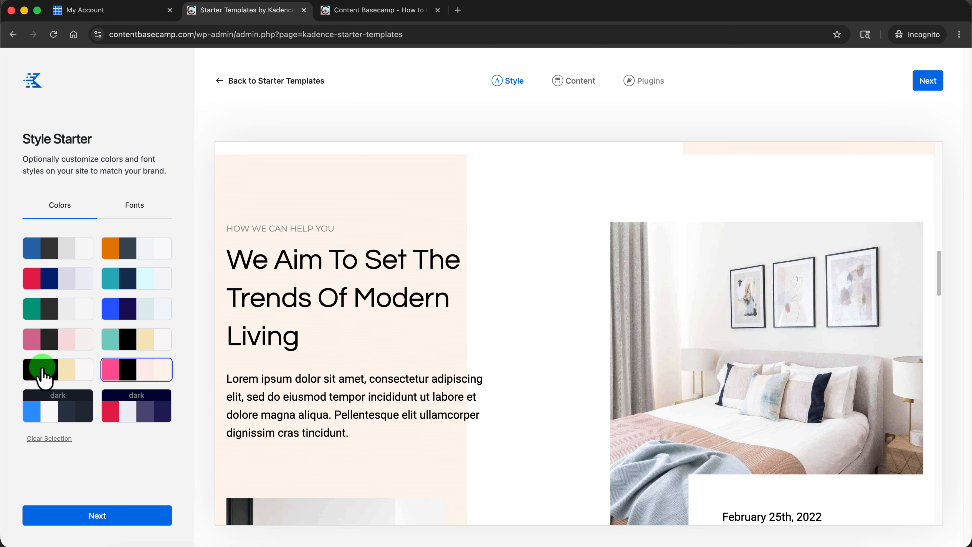
pyautogui.click(58, 279)
pyautogui.click(67, 253)
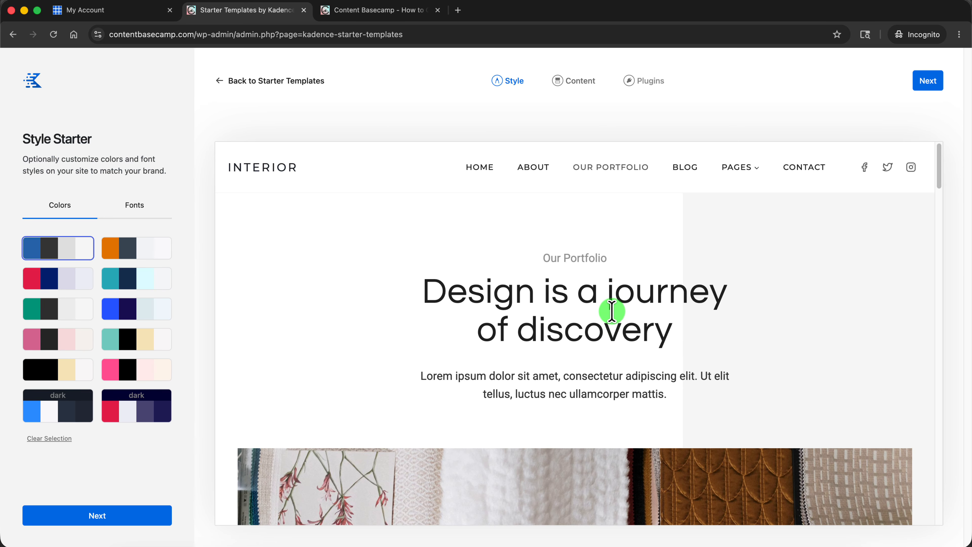
# Preview the Blog page with the red-navy, green, rose and black-cream palettes, and check the black-cream palette on the home page
pyautogui.click(692, 171)
pyautogui.scroll(-5, 512, 307)
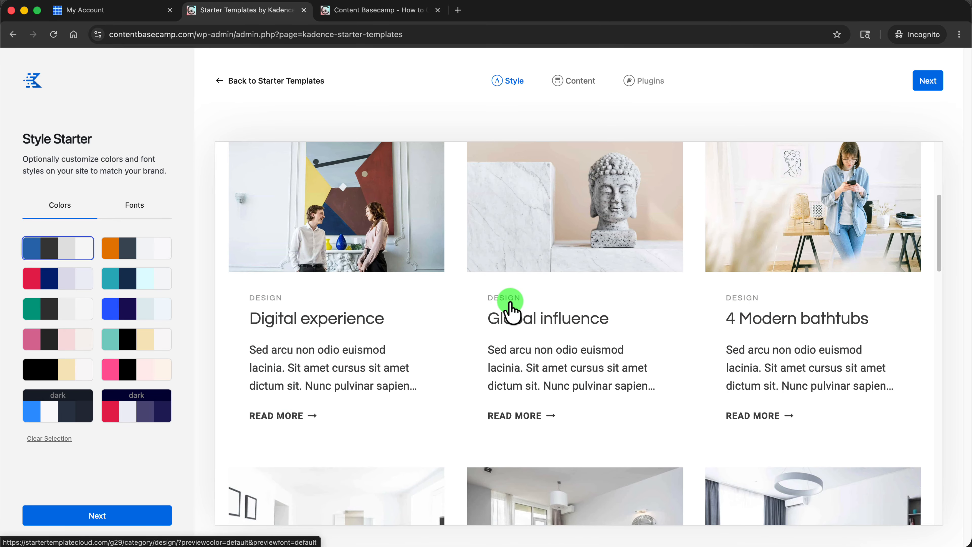
pyautogui.click(69, 279)
pyautogui.click(69, 309)
pyautogui.click(69, 339)
pyautogui.click(65, 370)
pyautogui.scroll(5, 387, 337)
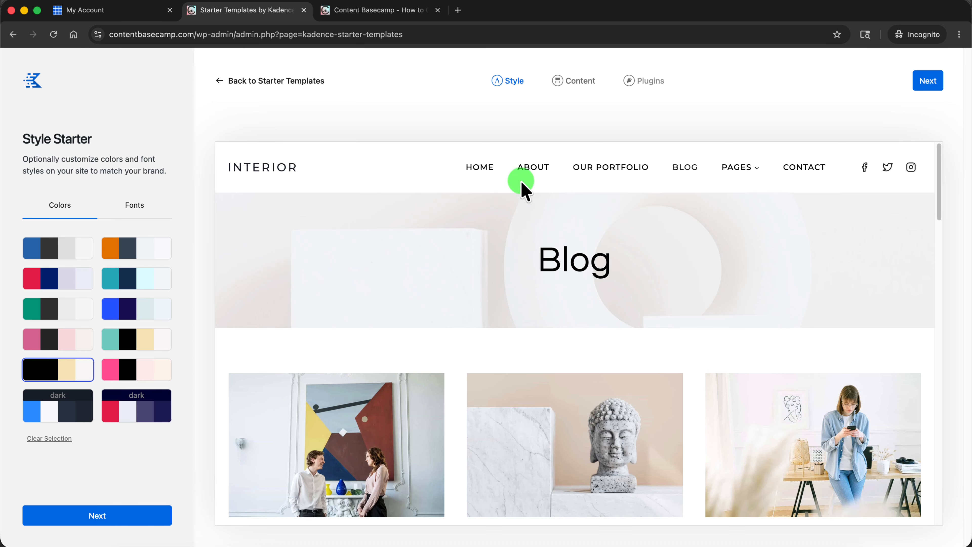
pyautogui.click(483, 173)
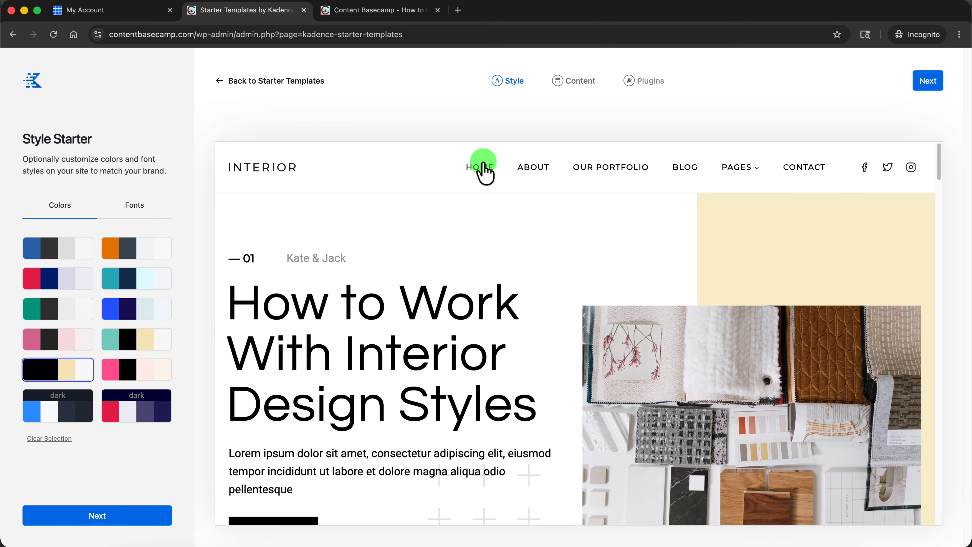
pyautogui.scroll(-3, 503, 282)
pyautogui.scroll(1, 421, 279)
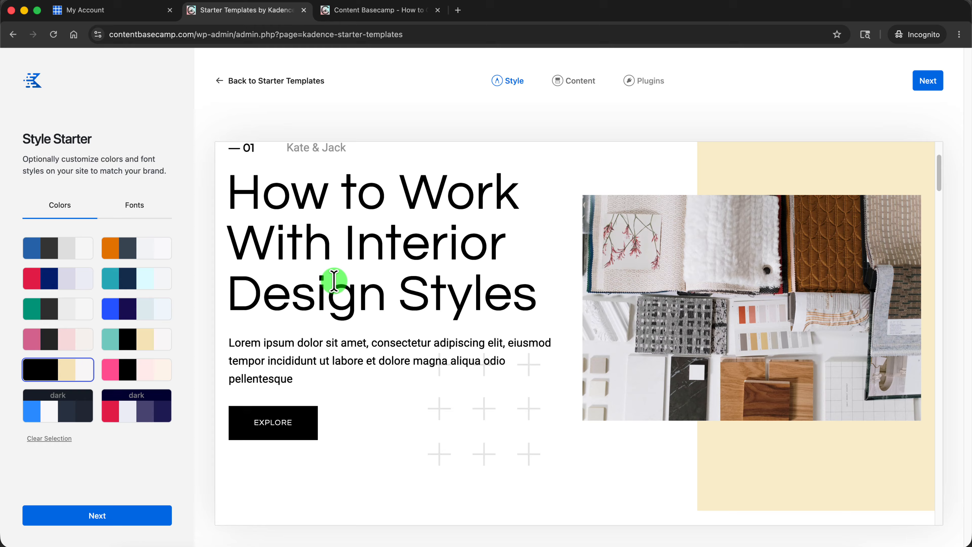
# Try the blue, orange, bright blue, mint and hot pink palettes on the home page, and clear the selection to restore the original colors
pyautogui.click(54, 261)
pyautogui.scroll(2, 495, 300)
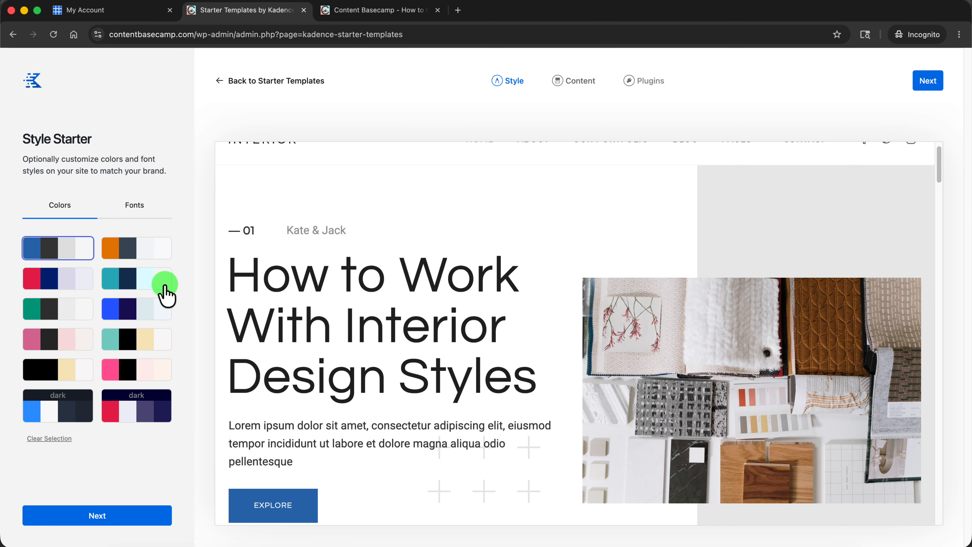
pyautogui.click(153, 251)
pyautogui.click(115, 310)
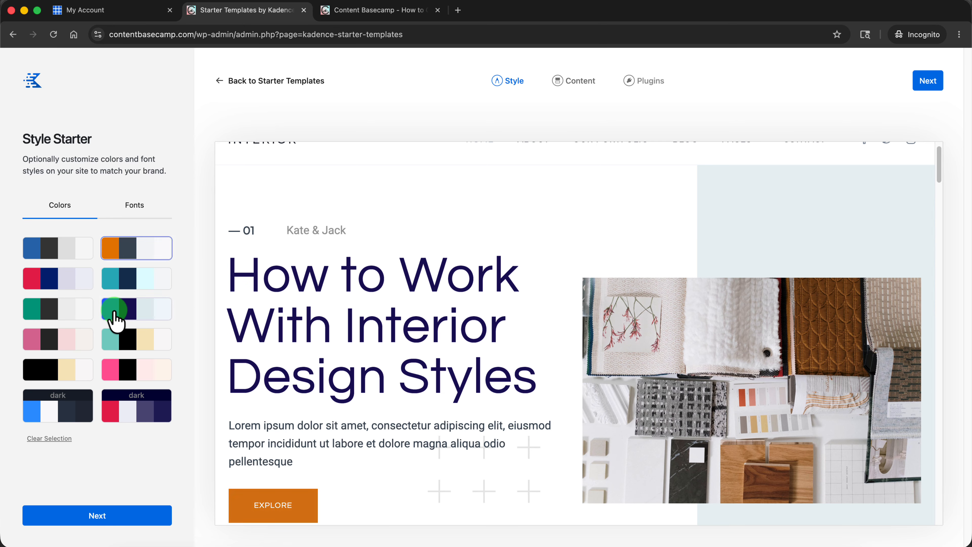
pyautogui.click(130, 349)
pyautogui.click(130, 369)
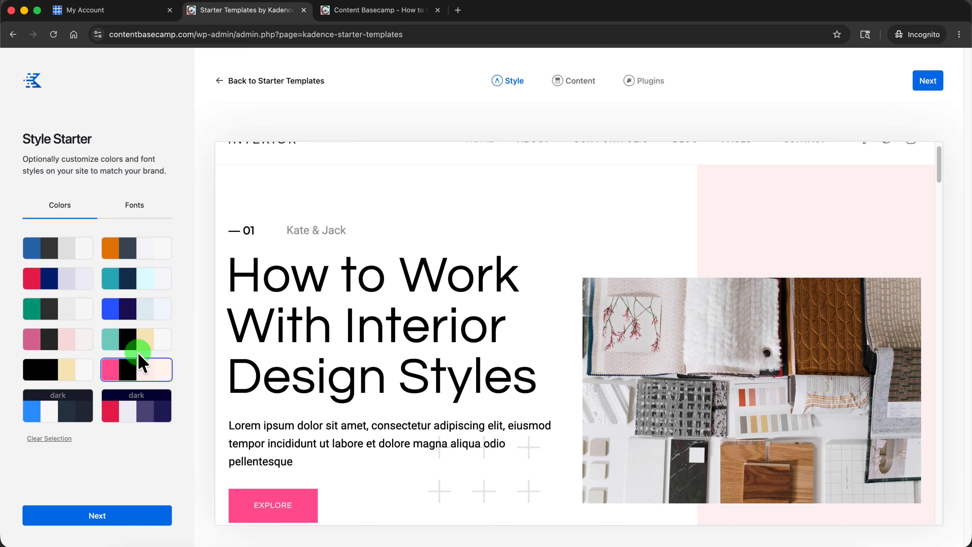
pyautogui.click(51, 439)
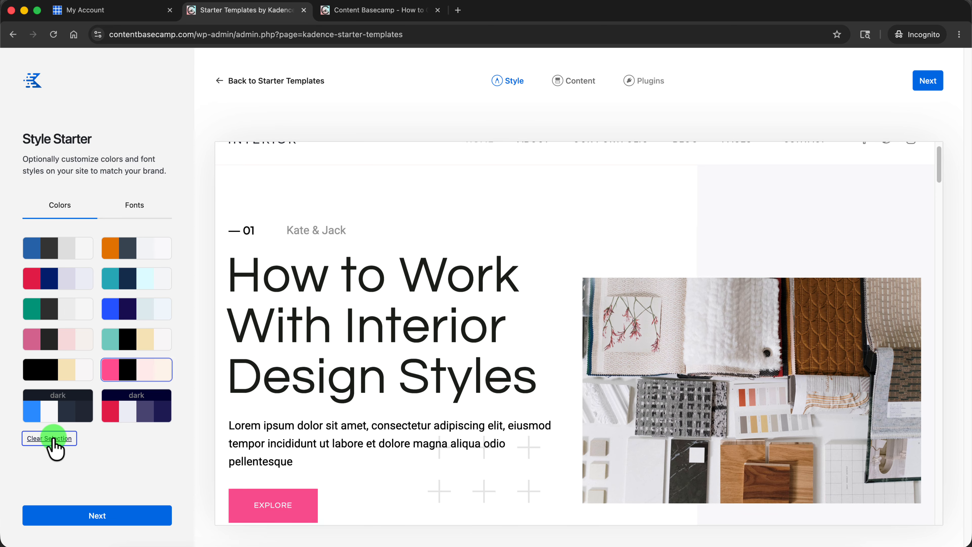
pyautogui.scroll(-1, 410, 369)
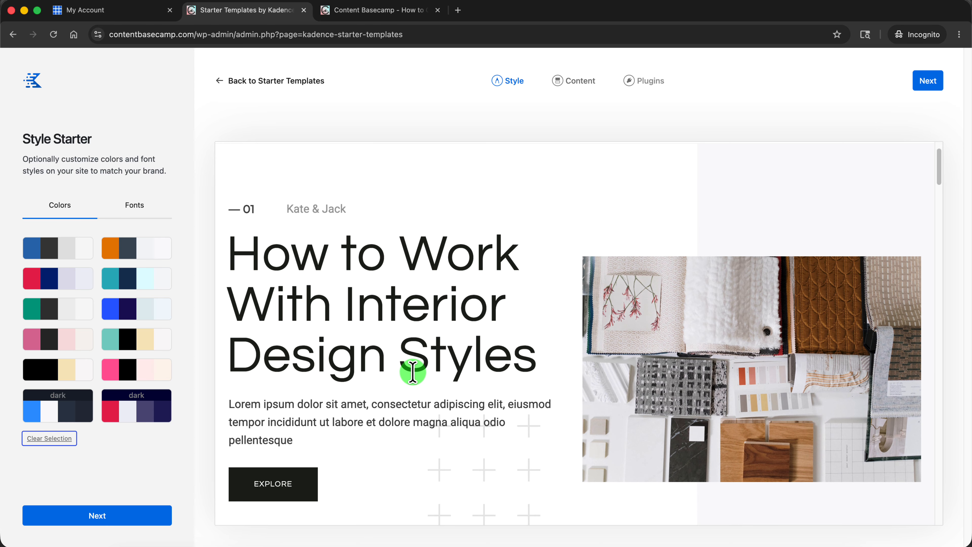
# Try the Montserrat & Source Sans Pro, Proza Libre & Open Sans, Gilda Display & Raleway and Antic Didone & Raleway font pairs
pyautogui.scroll(2, 409, 370)
pyautogui.scroll(-1, 378, 342)
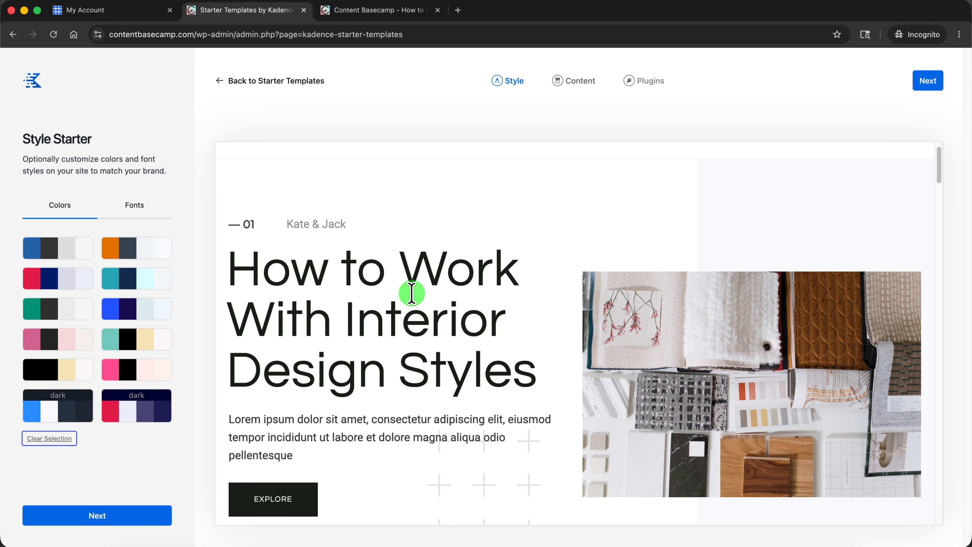
pyautogui.click(140, 207)
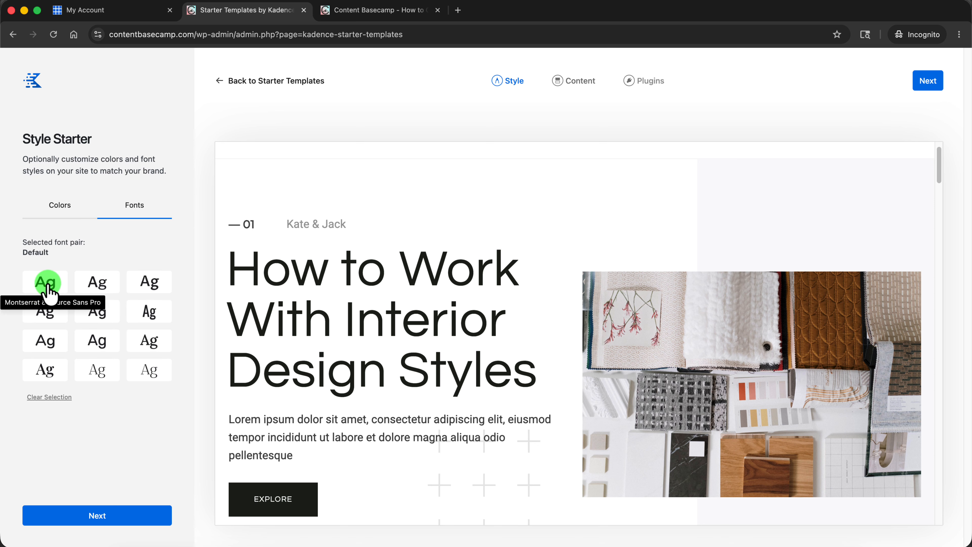
pyautogui.click(49, 291)
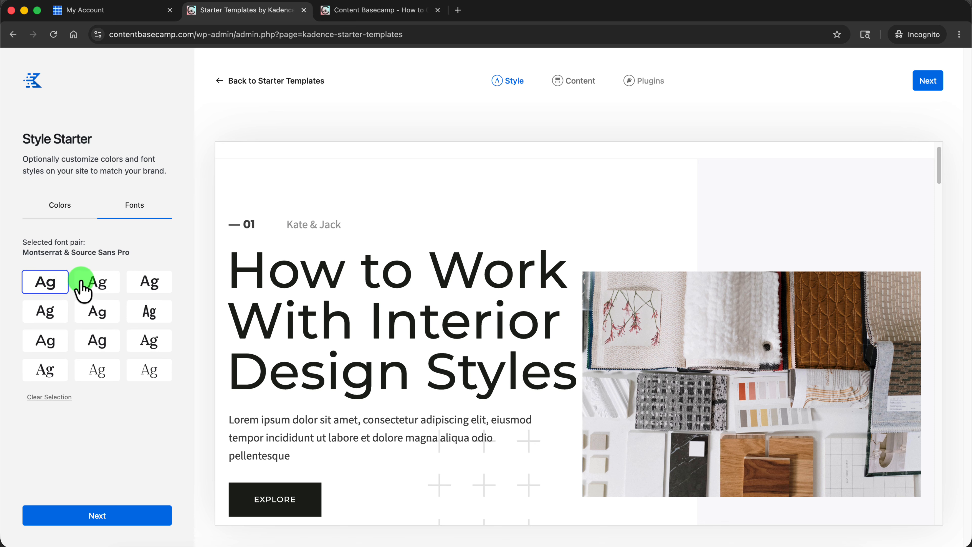
pyautogui.click(150, 284)
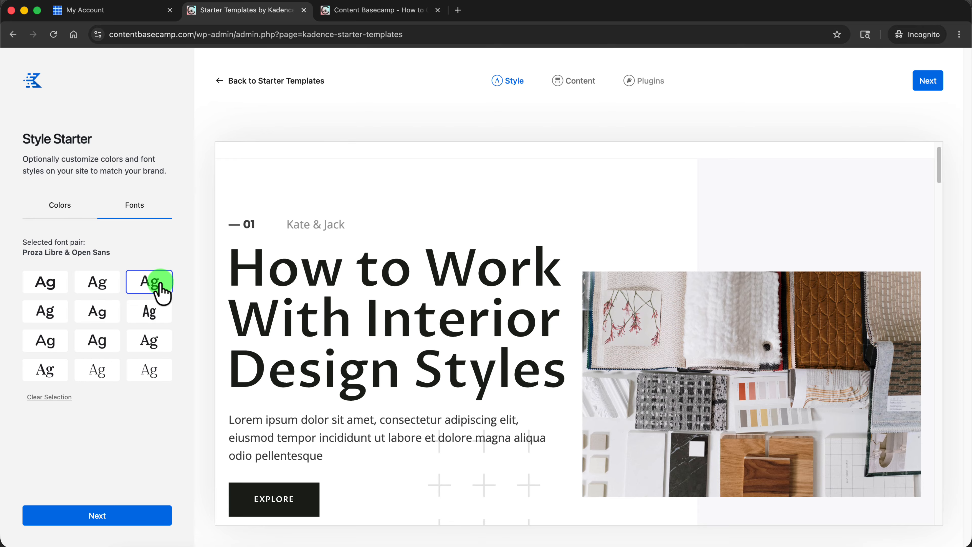
pyautogui.click(154, 313)
pyautogui.click(149, 341)
pyautogui.click(149, 370)
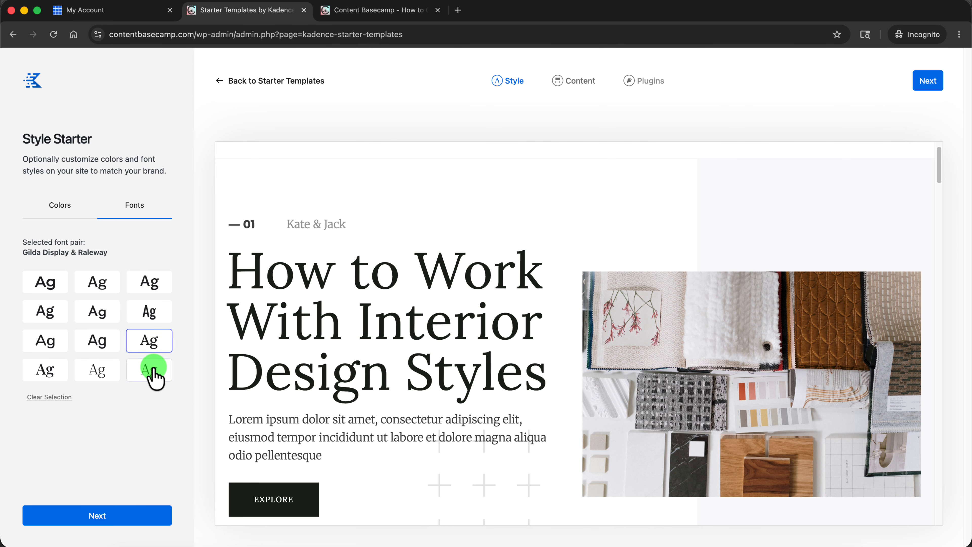
pyautogui.click(55, 249)
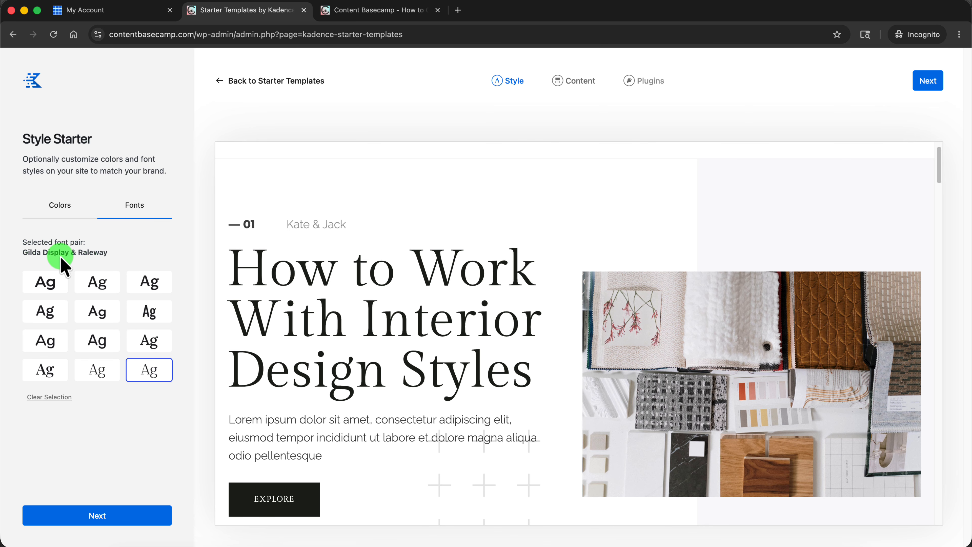
pyautogui.click(95, 370)
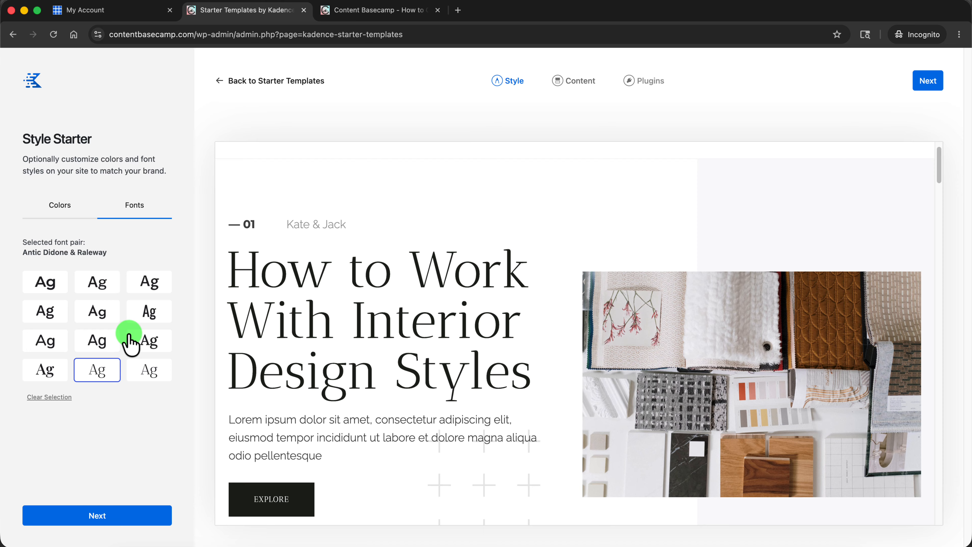
# Try further font pairs including Work Sans, Rubik & Karla and Proza Libre & Open Sans, and clear the selection to restore the default fonts
pyautogui.click(44, 283)
pyautogui.click(47, 311)
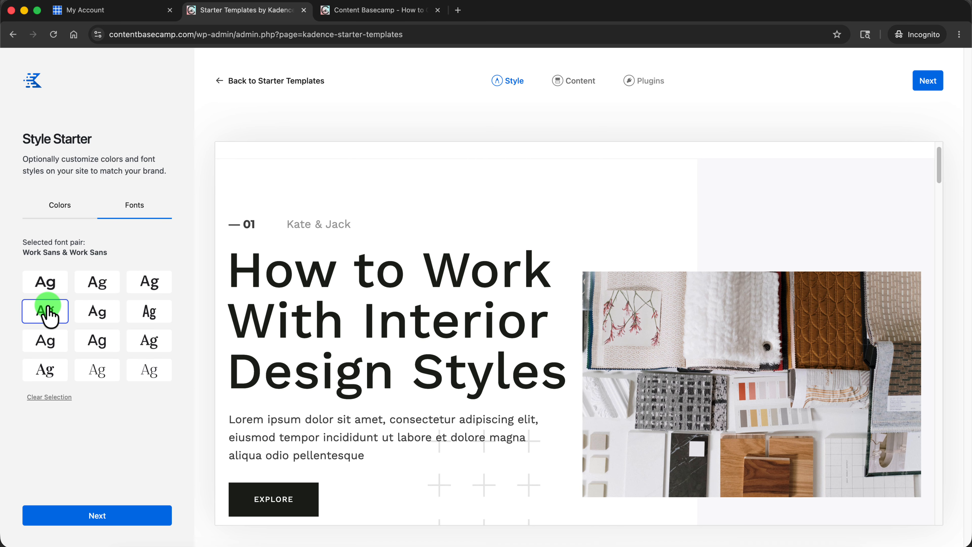
pyautogui.click(46, 340)
pyautogui.click(93, 340)
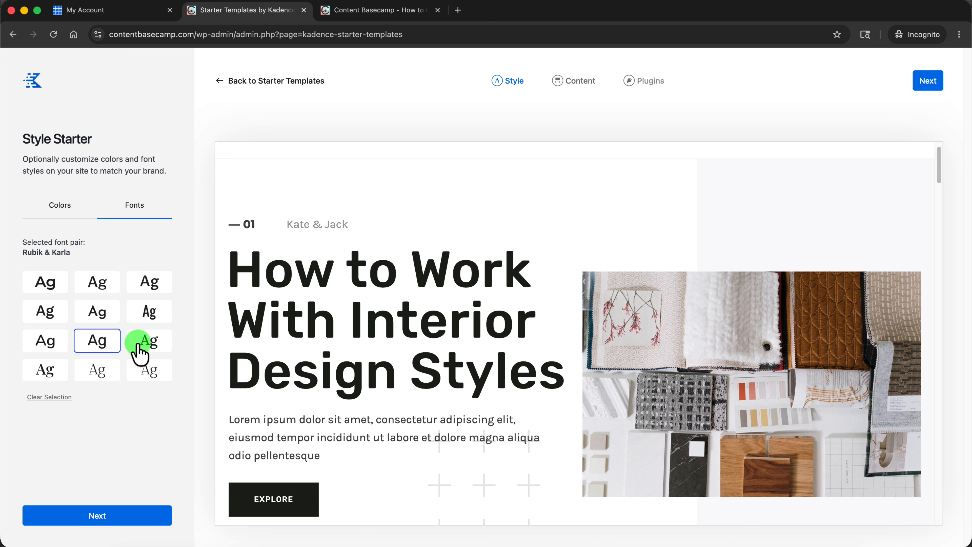
pyautogui.click(160, 345)
pyautogui.click(154, 312)
pyautogui.click(151, 283)
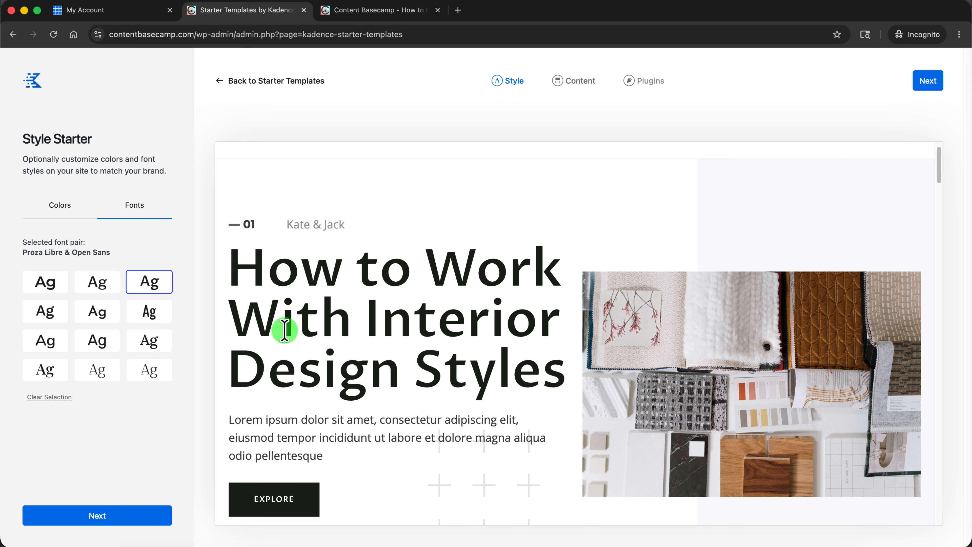
pyautogui.click(51, 398)
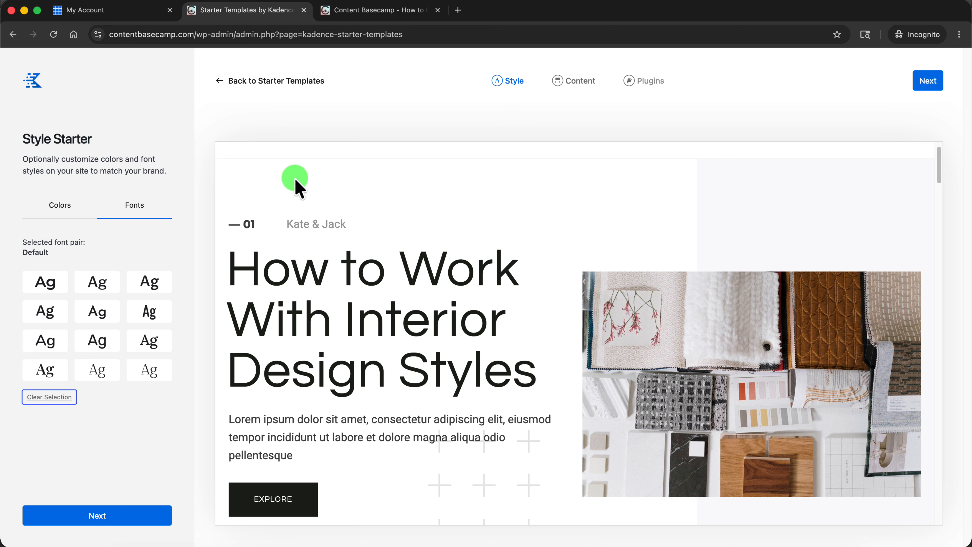
# Proceed to the content options, look through the individually importable pages, and choose the full site import with its customizer and widget settings kept
pyautogui.click(113, 515)
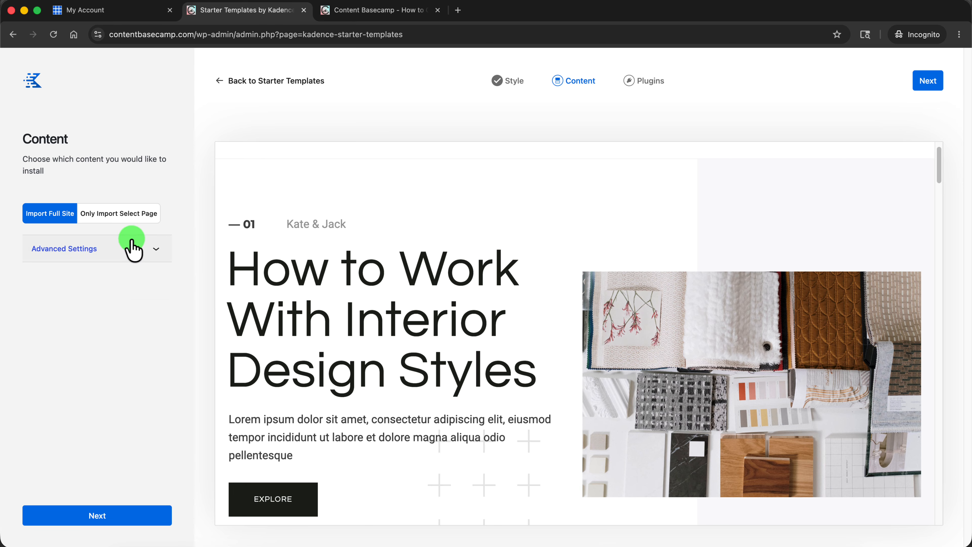
pyautogui.click(134, 215)
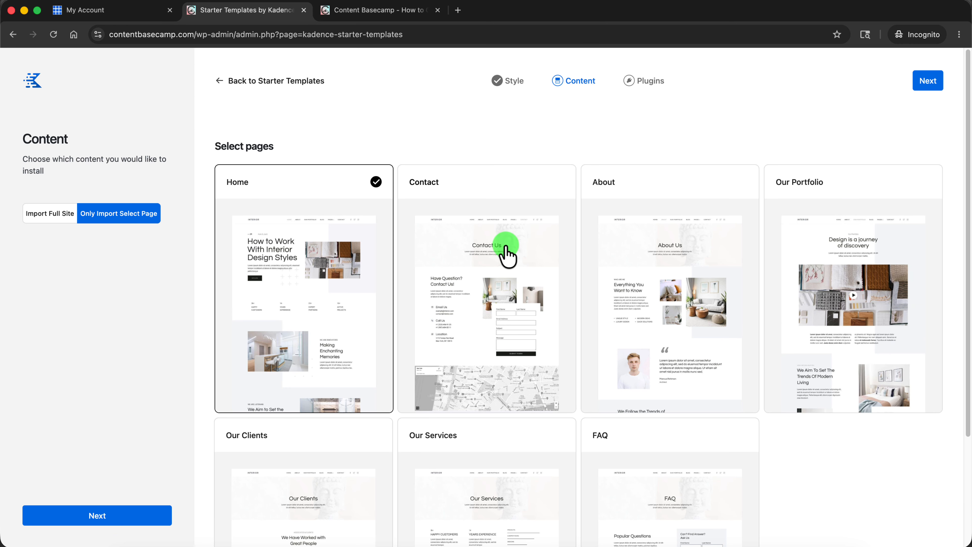
pyautogui.scroll(-4, 506, 253)
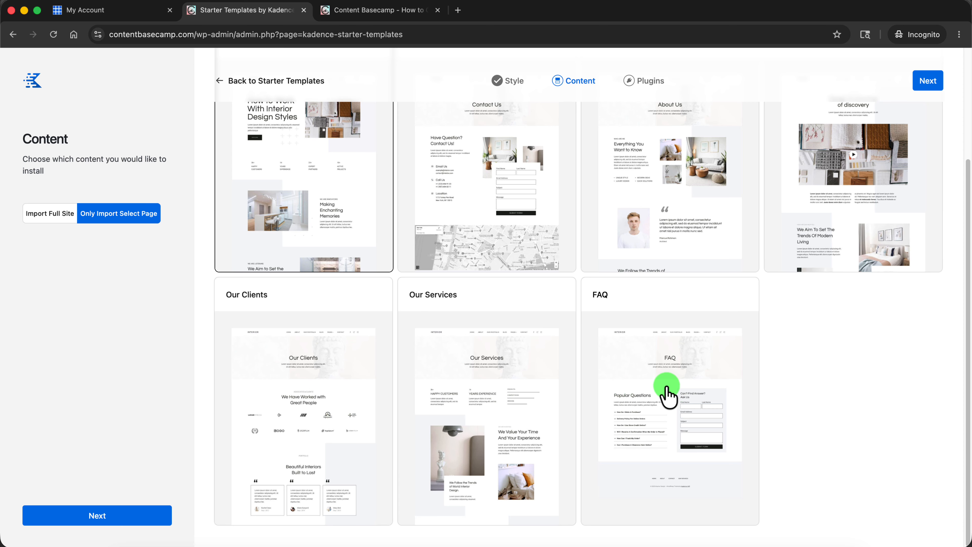
pyautogui.scroll(4, 666, 396)
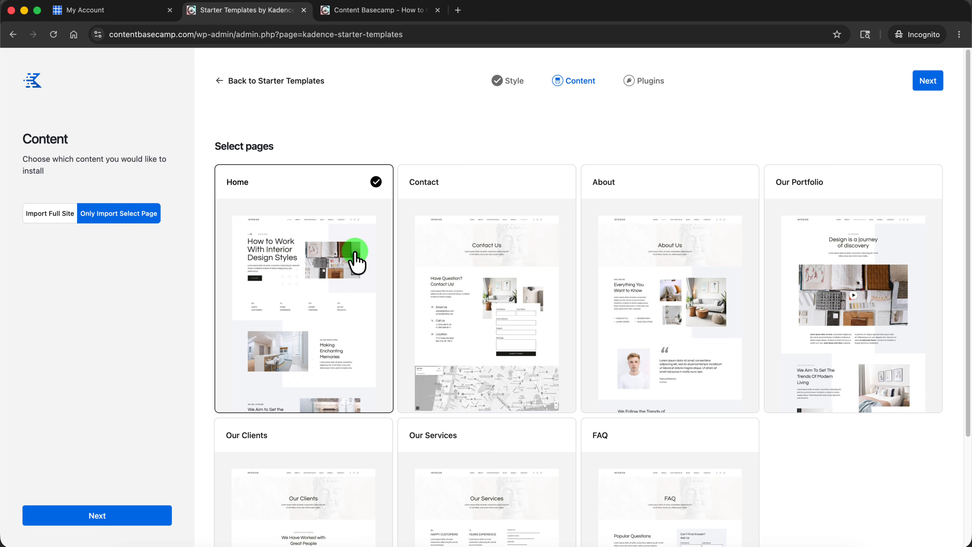
pyautogui.click(37, 214)
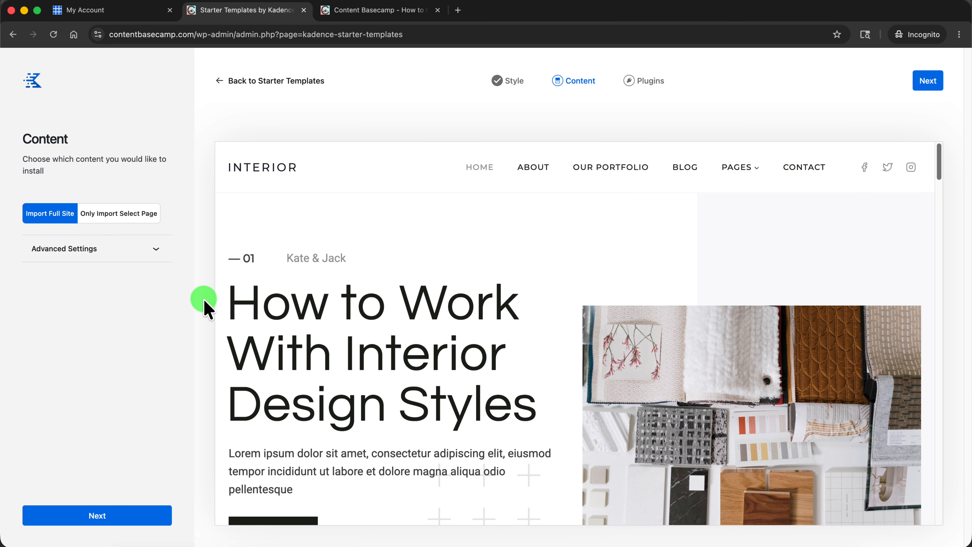
pyautogui.click(157, 250)
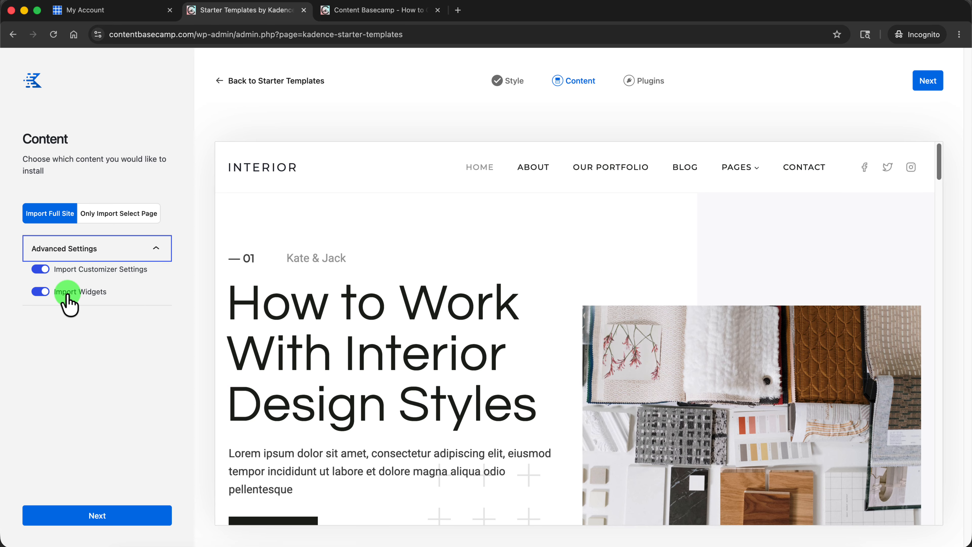
pyautogui.click(156, 249)
# Keep only the required Kadence Blocks plugin and launch the import of the Interior Design template
pyautogui.click(639, 82)
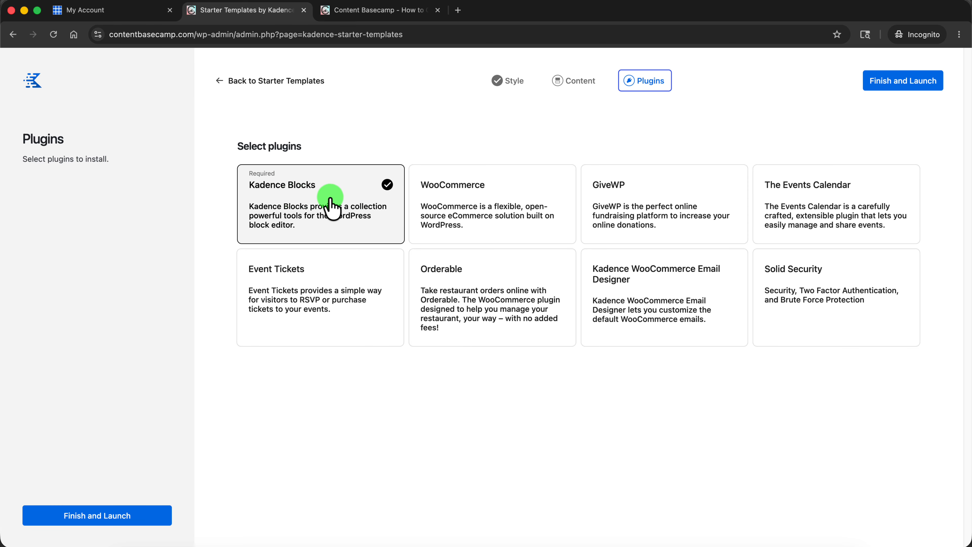
pyautogui.click(140, 521)
pyautogui.click(598, 330)
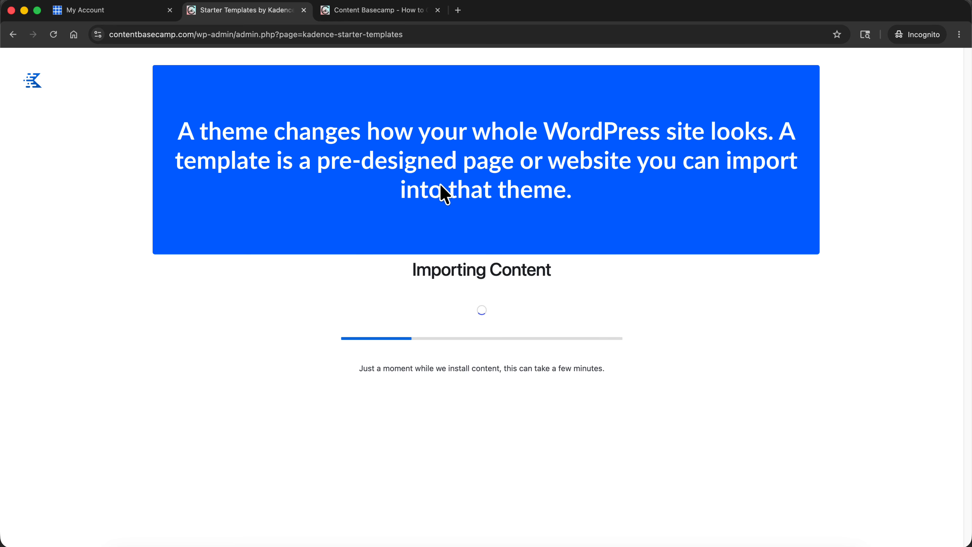
pyautogui.click(439, 183)
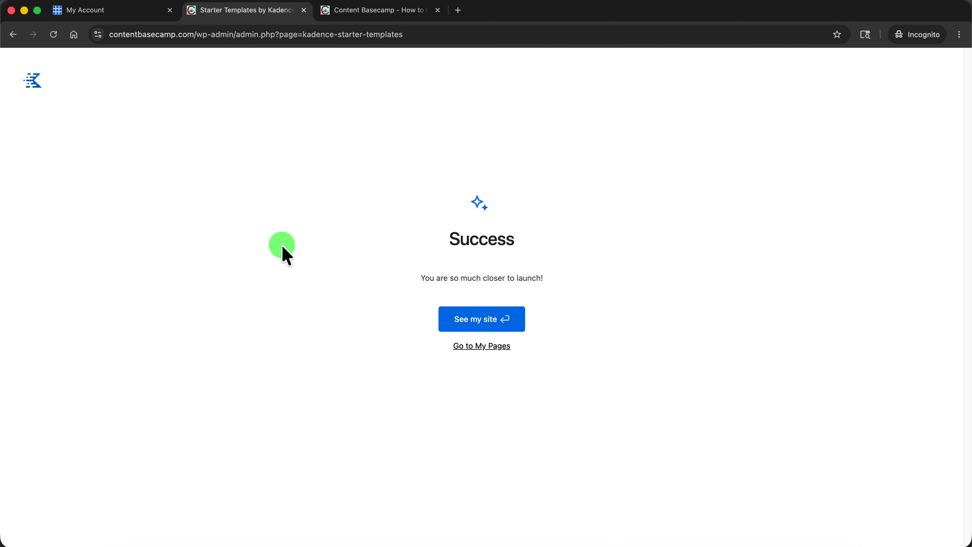
# Open the site's pages list and posts list to review the imported demo content
pyautogui.click(485, 348)
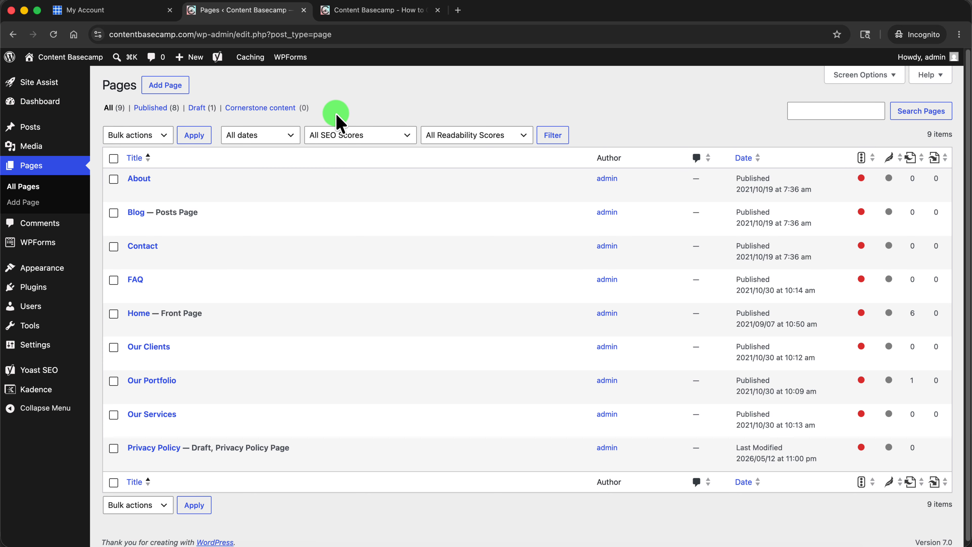
pyautogui.moveTo(152, 174)
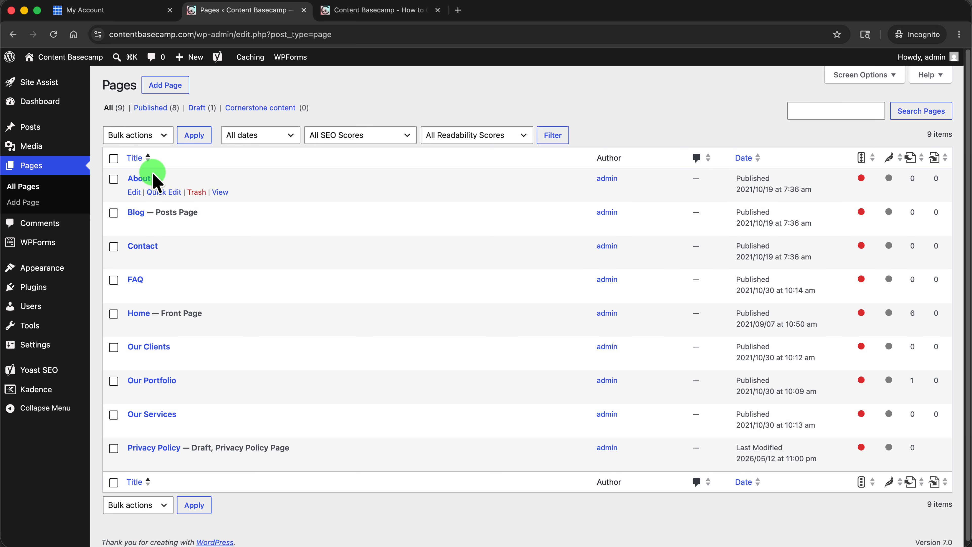
pyautogui.moveTo(144, 427)
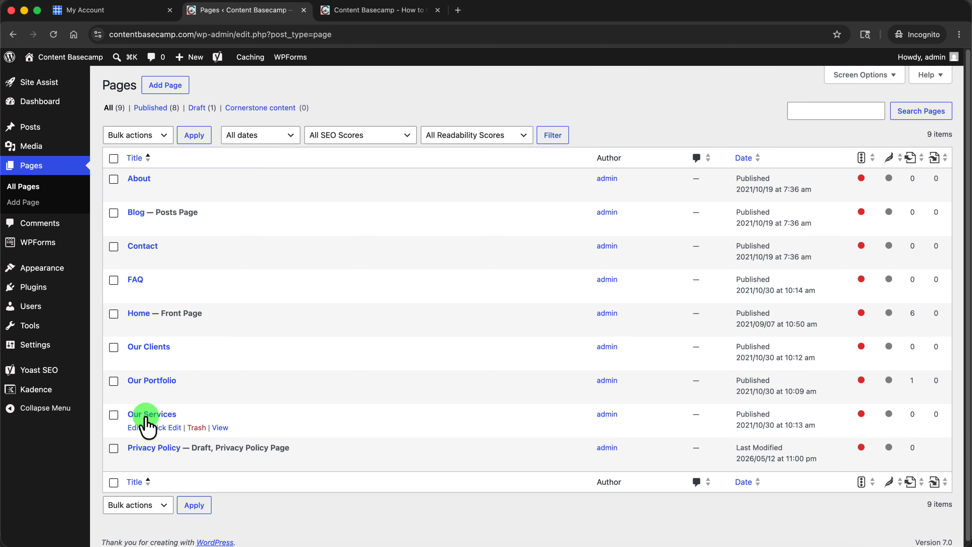
pyautogui.click(62, 157)
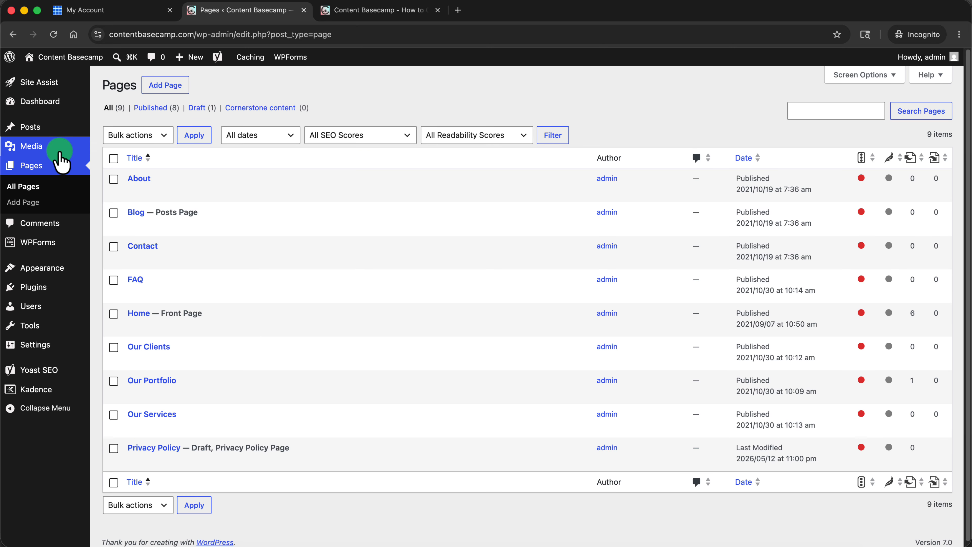
pyautogui.click(42, 132)
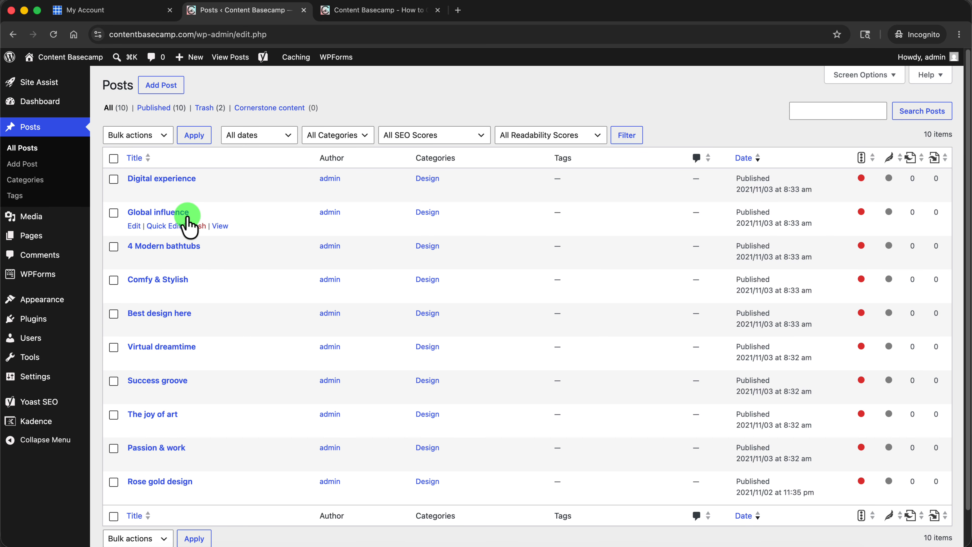
# Reload the live home page to view the imported Interior Design template
pyautogui.click(373, 15)
pyautogui.click(56, 35)
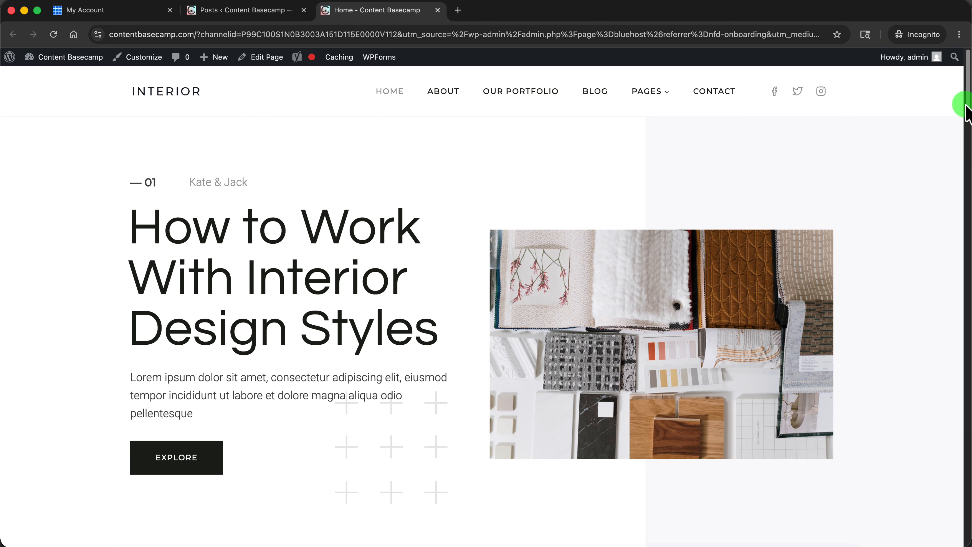
pyautogui.moveTo(966, 92); pyautogui.dragTo(966, 65)
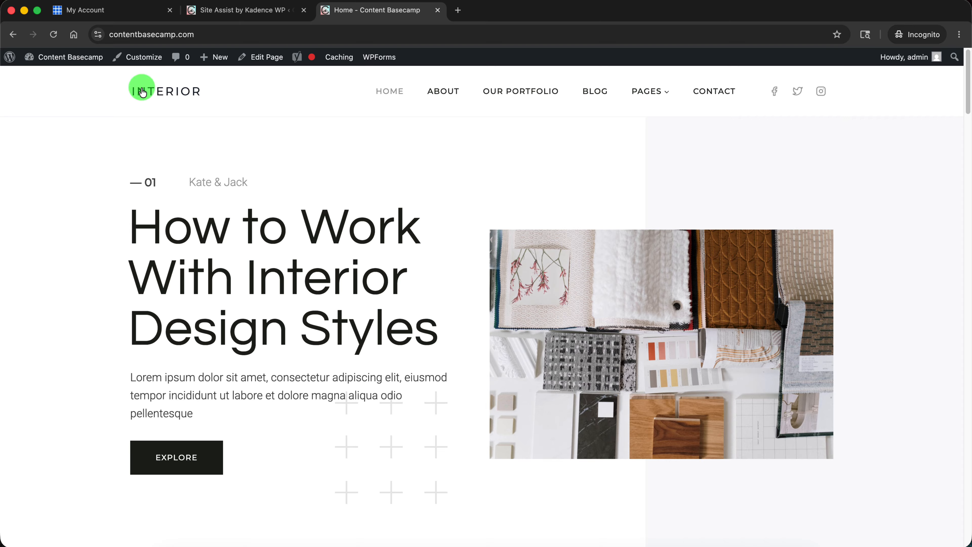
# Review the Site Assist basic setup checklist and expand the Design & Customization tasks
pyautogui.click(252, 15)
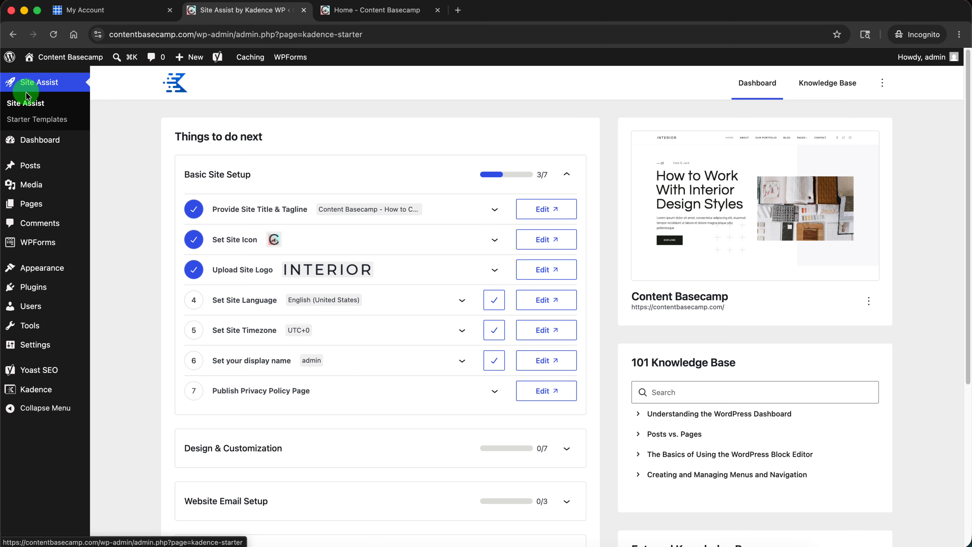
pyautogui.scroll(-1, 184, 178)
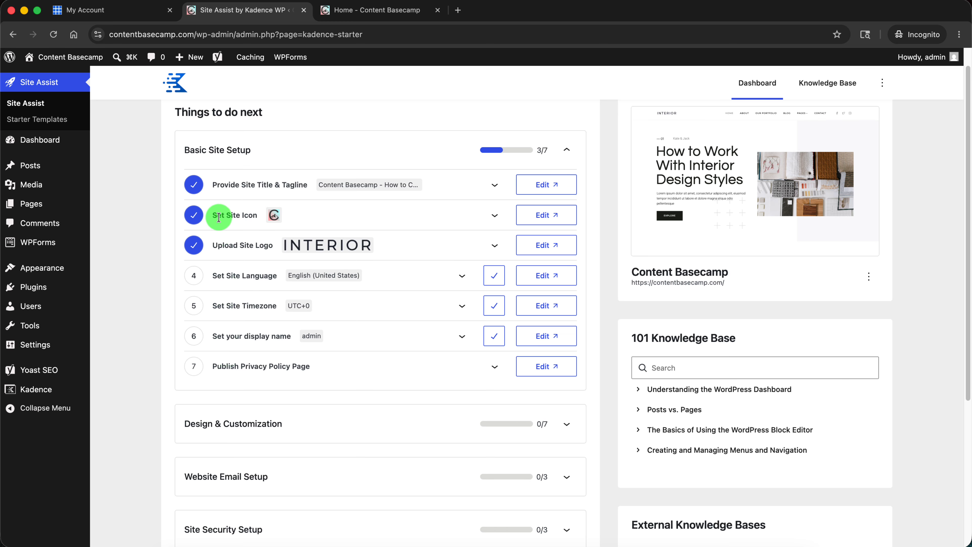
pyautogui.scroll(-2, 167, 234)
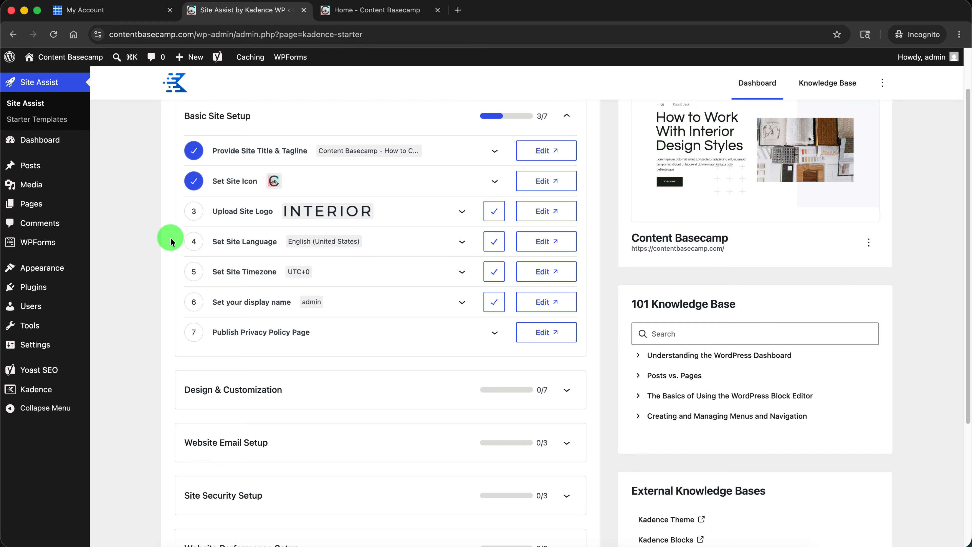
pyautogui.scroll(-5, 153, 281)
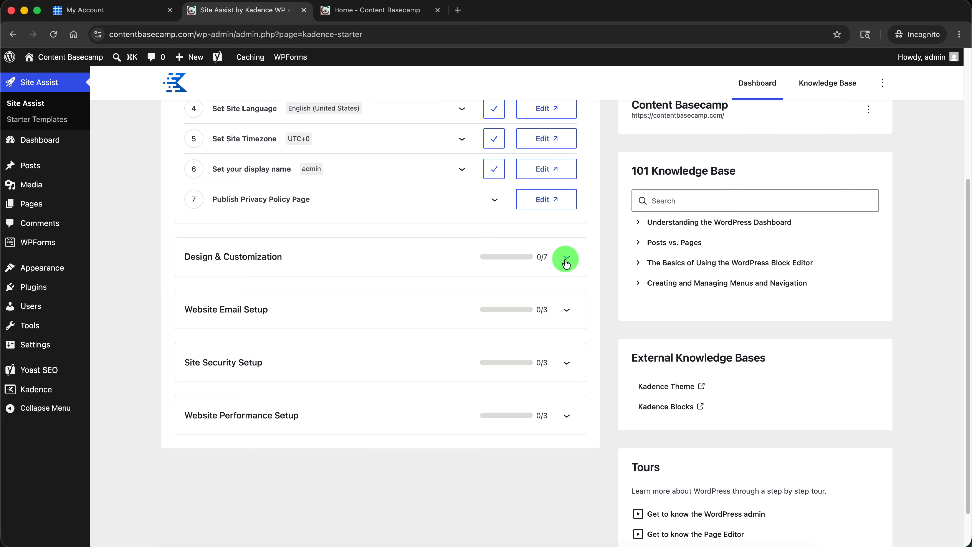
pyautogui.click(566, 263)
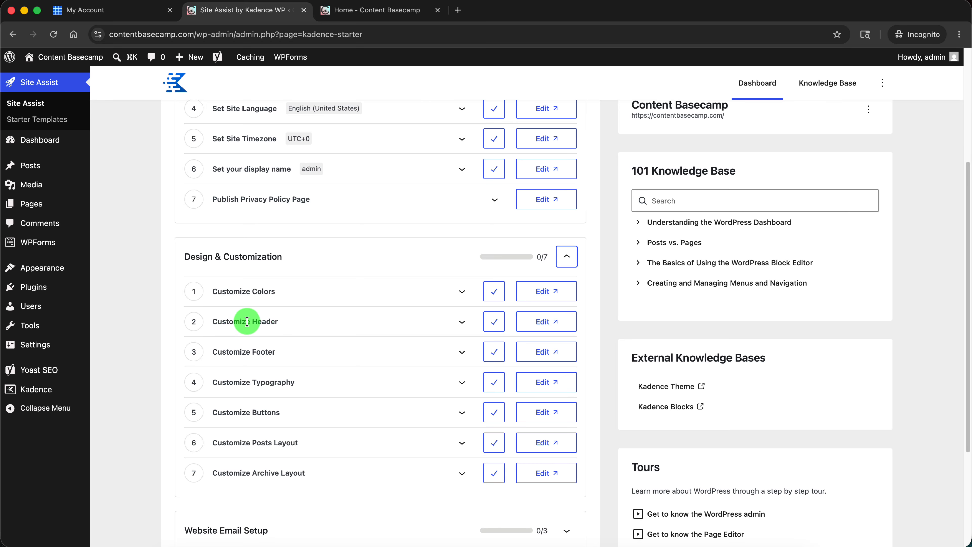
# Check the live home page again and open the Kadence theme dashboard in the WordPress admin
pyautogui.click(329, 12)
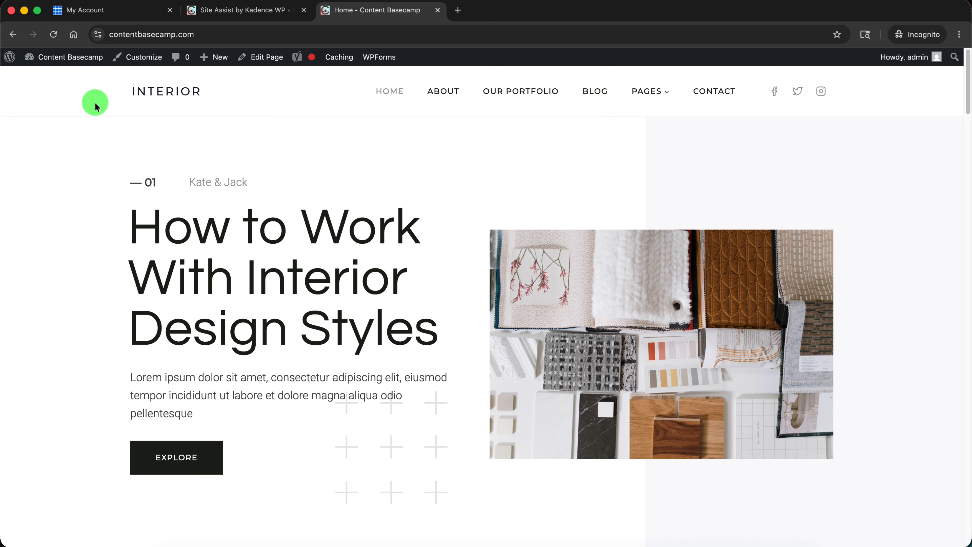
pyautogui.click(251, 11)
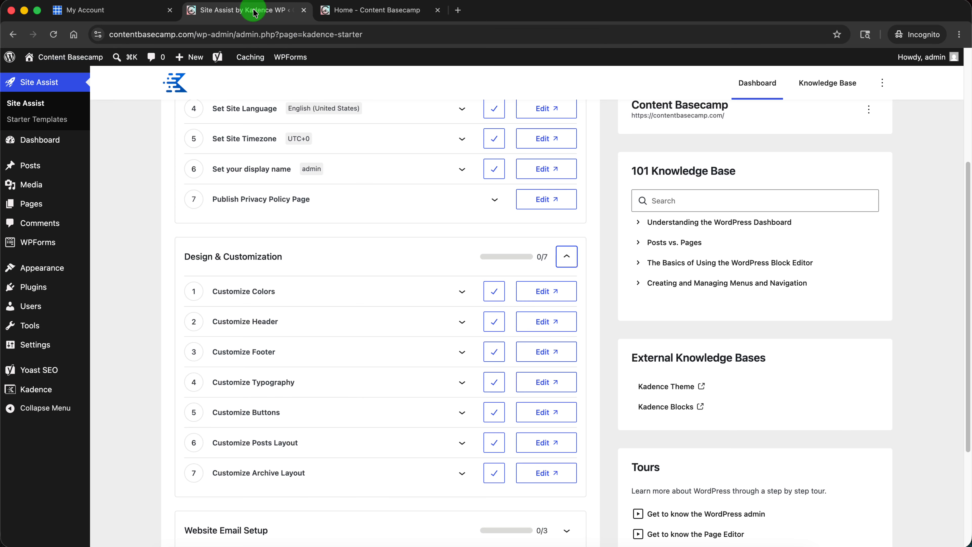
pyautogui.moveTo(49, 267)
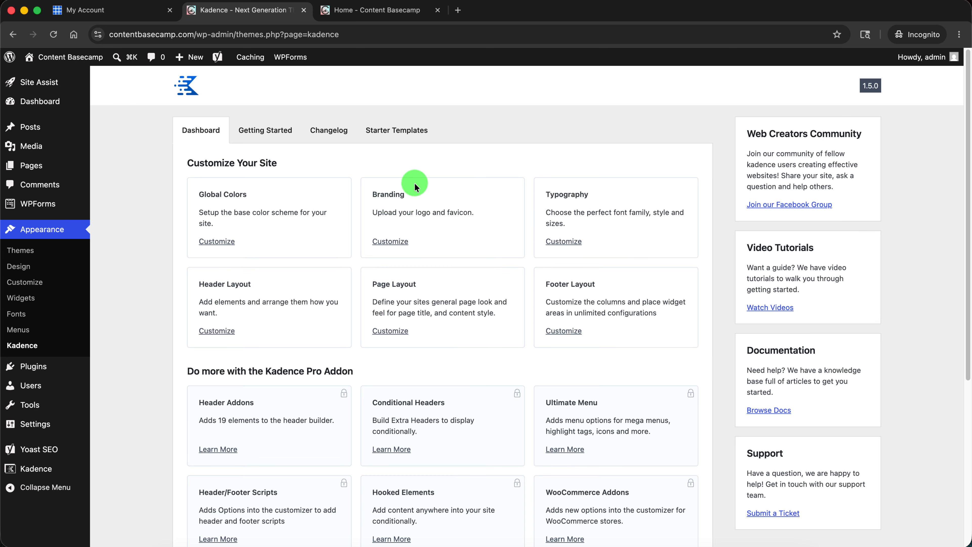
# Open the branding settings and examine the upload and media library options for selecting a logo
pyautogui.click(392, 242)
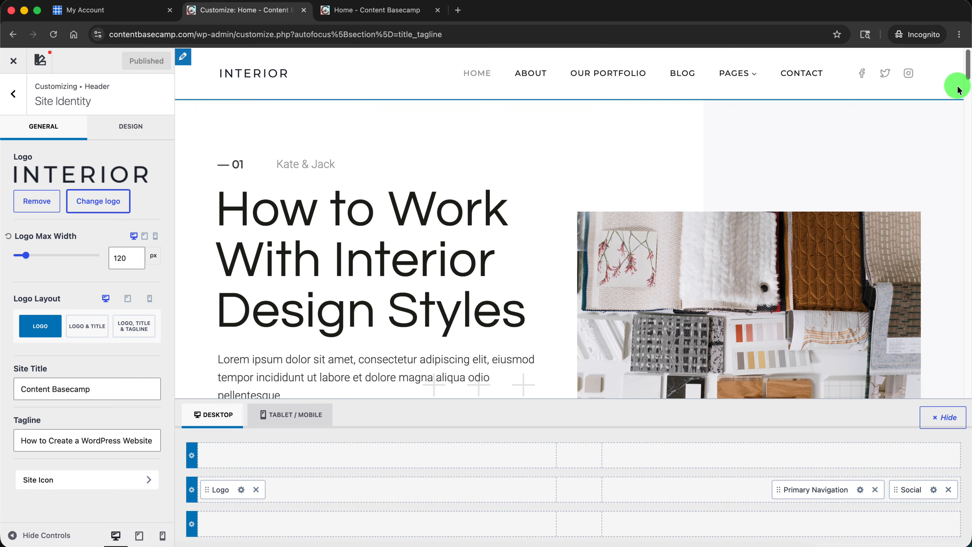
pyautogui.moveTo(968, 70)
pyautogui.mouseDown()
pyautogui.moveTo(969, 286)
pyautogui.moveTo(969, 54)
pyautogui.mouseUp()
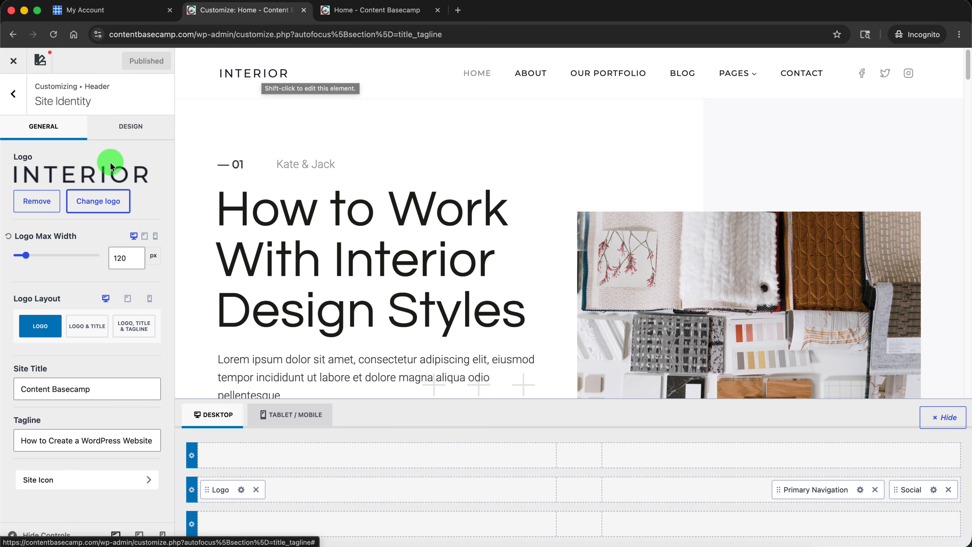
pyautogui.click(106, 203)
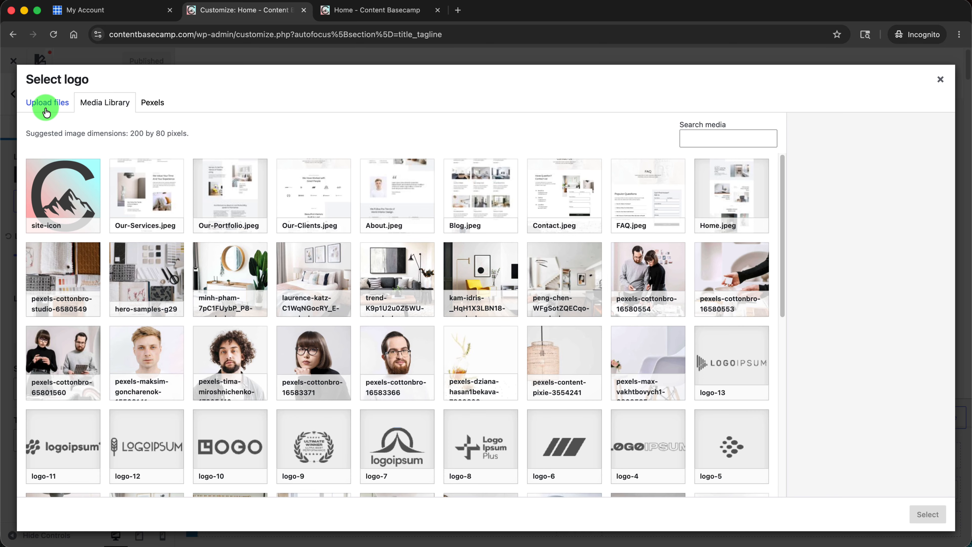
pyautogui.click(45, 103)
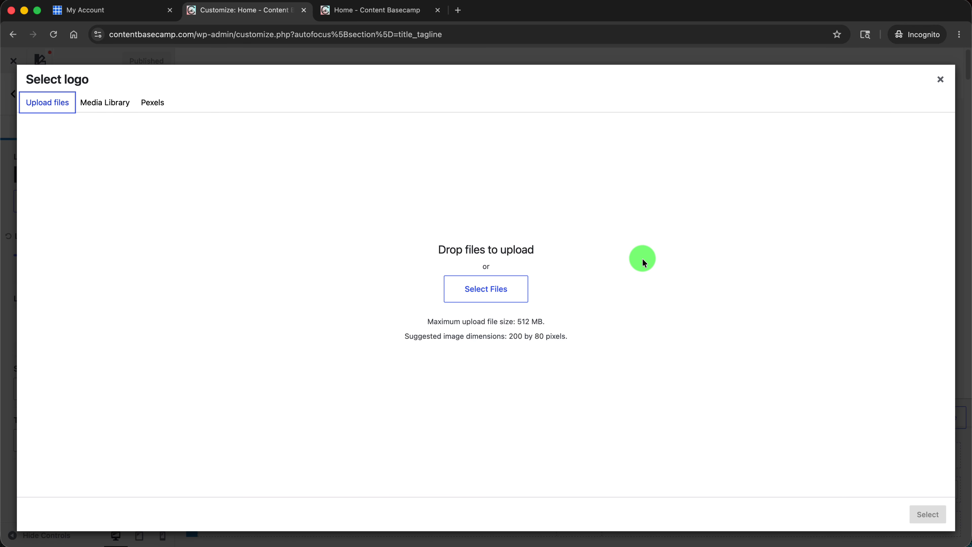
pyautogui.click(125, 104)
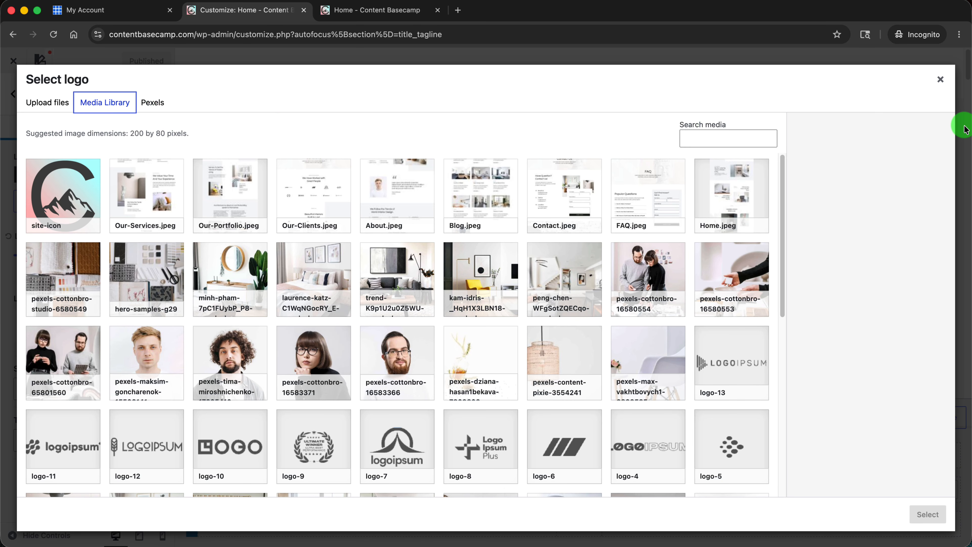
pyautogui.click(940, 81)
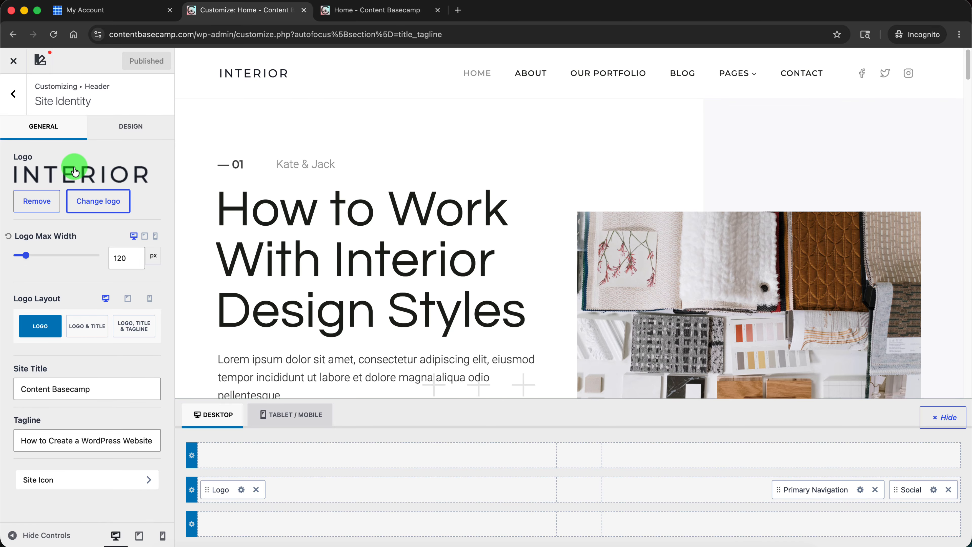
# Remove the INTERIOR logo image from the header and set the logo layout to Logo & Title
pyautogui.click(37, 202)
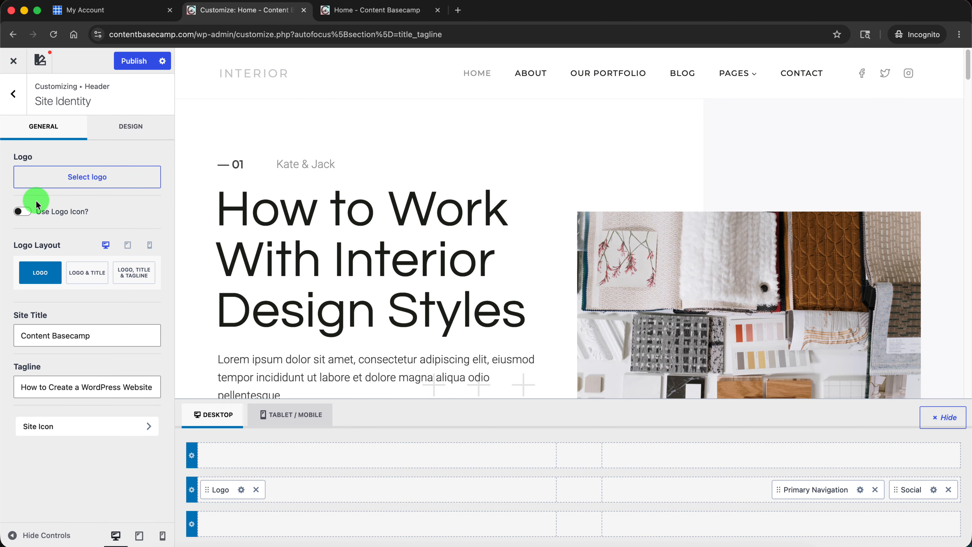
pyautogui.click(77, 276)
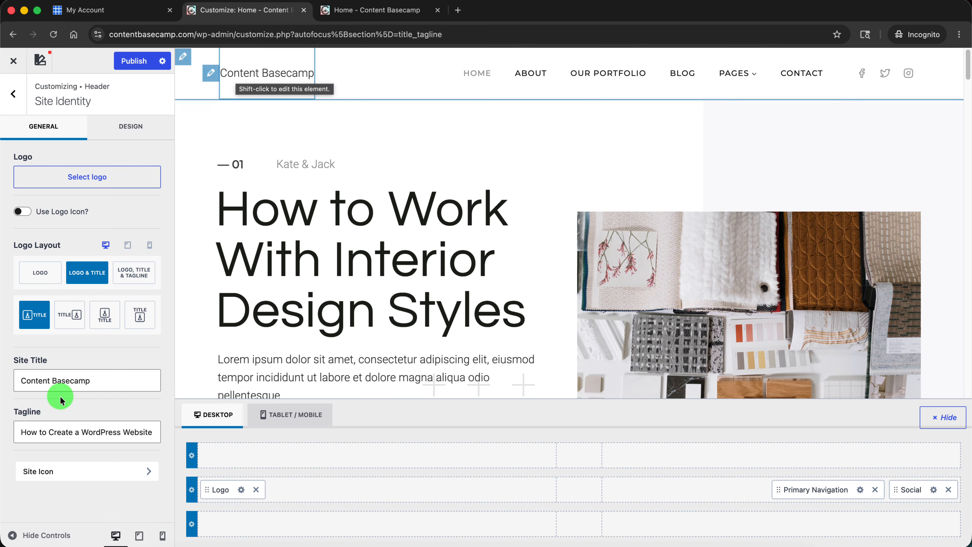
# Try extra text in the site title and the Logo, Title & Tagline layout, restoring the previous title and layout
pyautogui.click(119, 380)
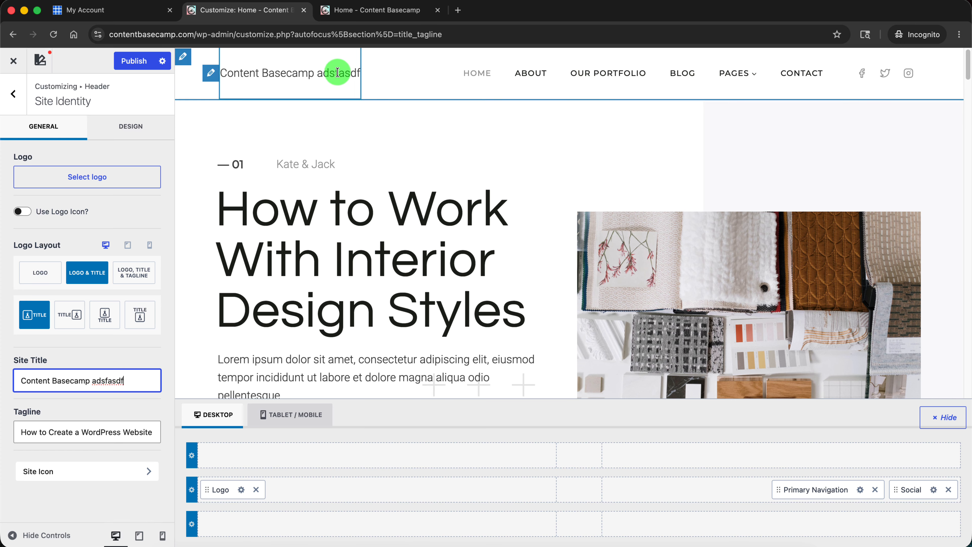
pyautogui.moveTo(137, 382); pyautogui.dragTo(95, 377)
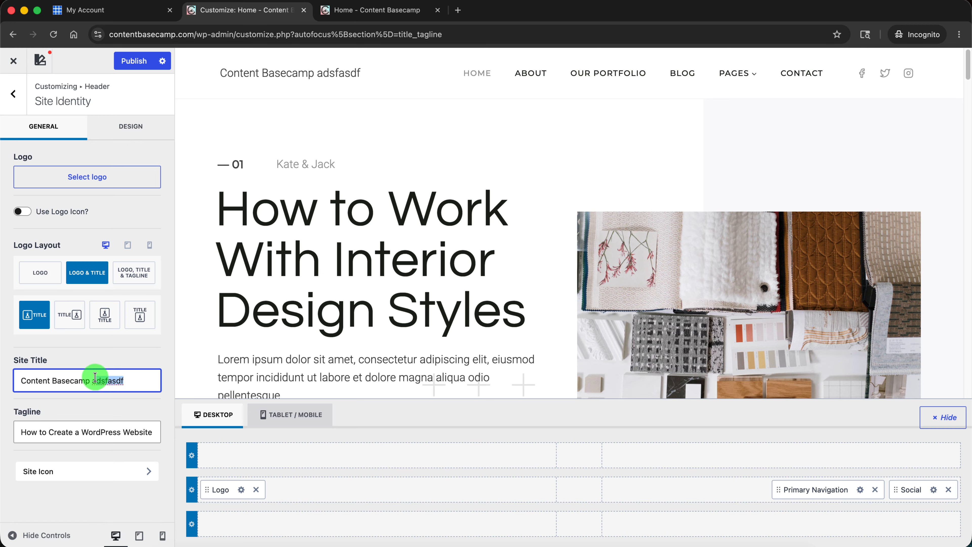
pyautogui.press('BackSpace')
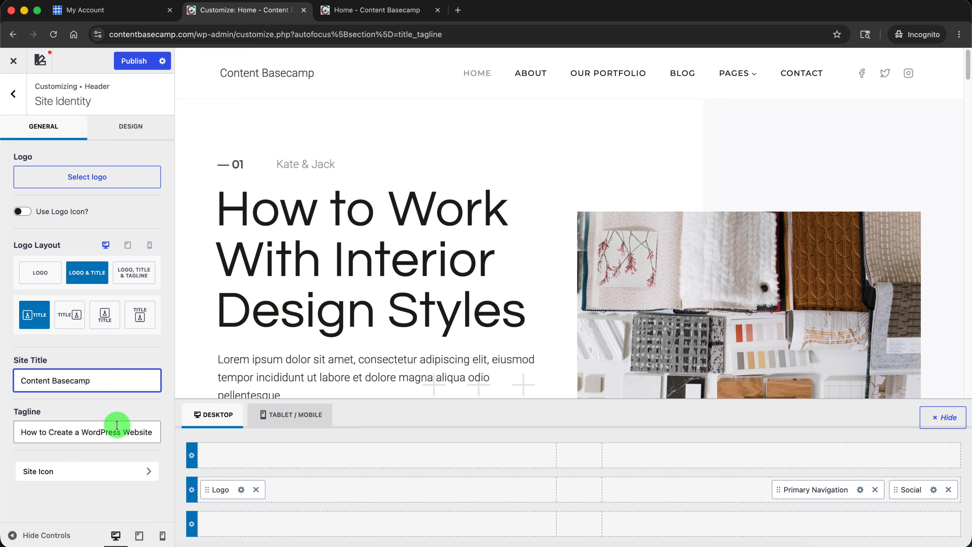
pyautogui.click(137, 279)
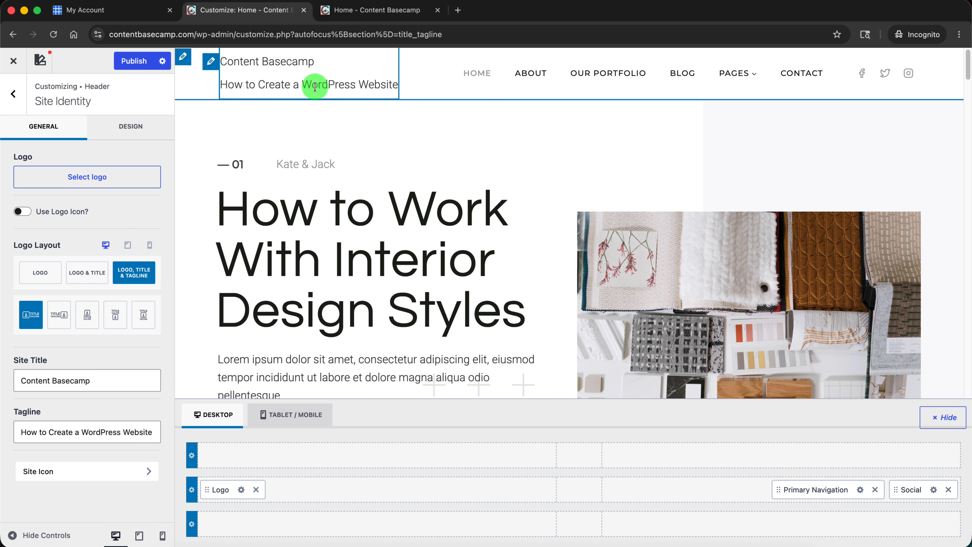
pyautogui.click(87, 273)
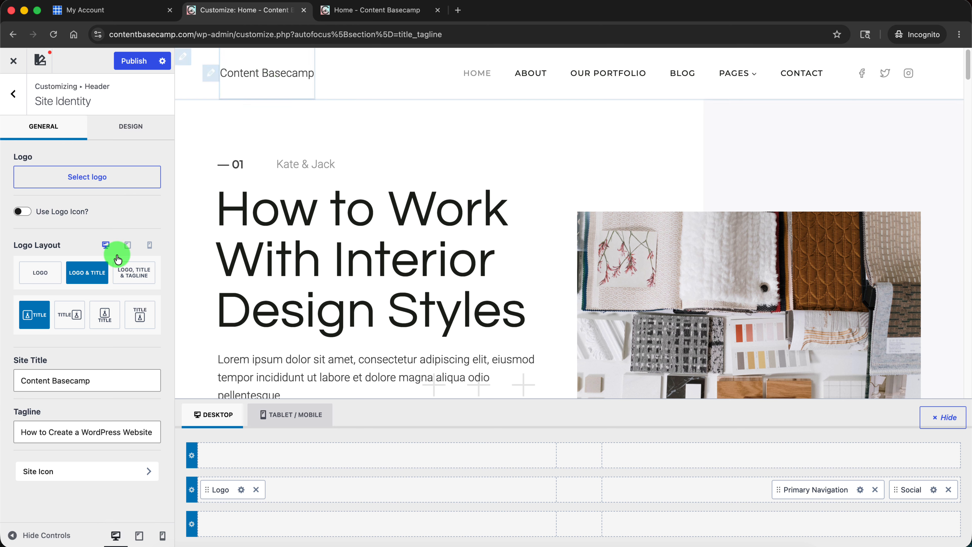
pyautogui.click(37, 472)
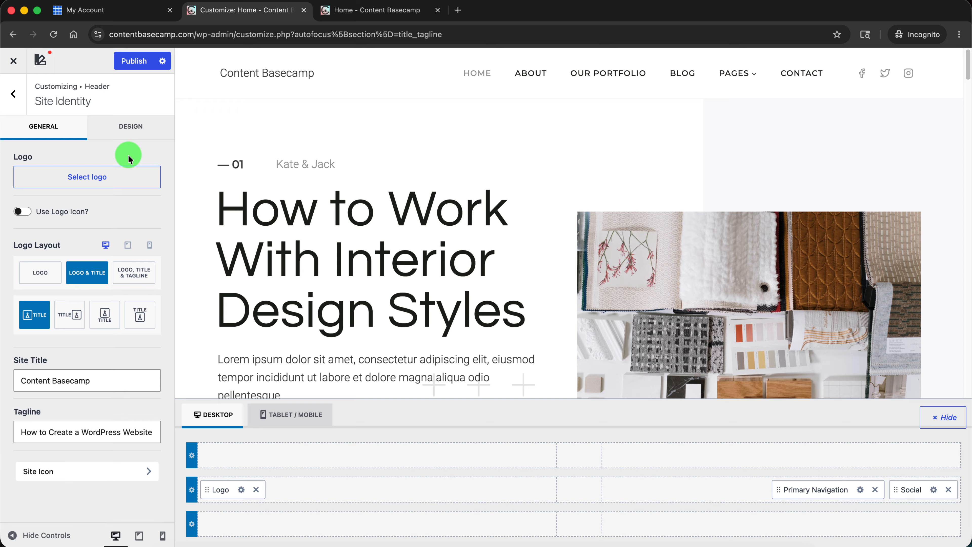
# Set the site title's font family to Montserrat in the site identity design settings
pyautogui.click(126, 135)
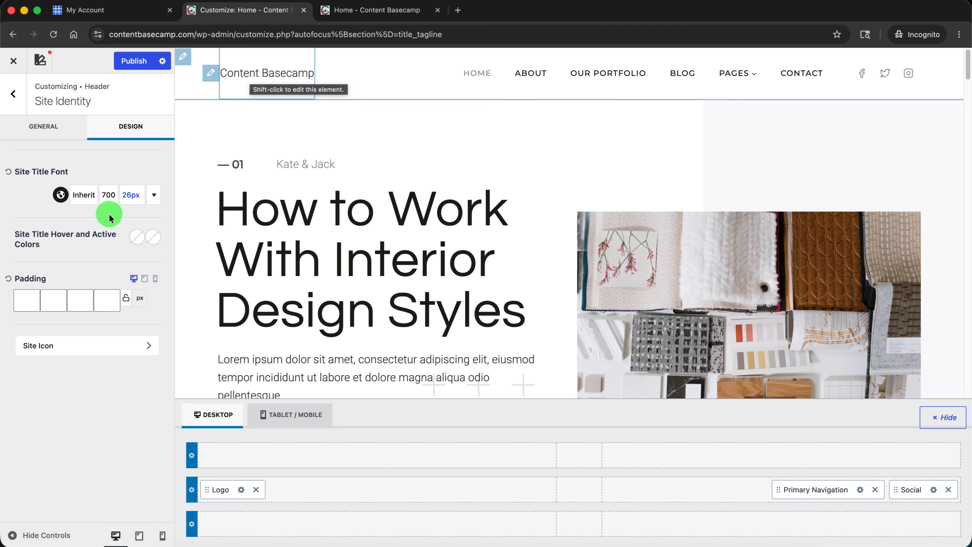
pyautogui.click(86, 195)
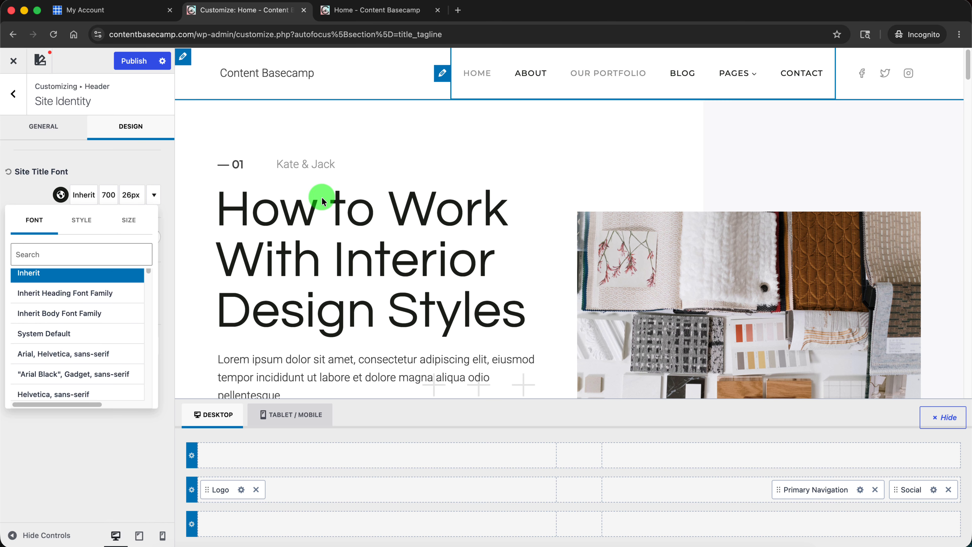
pyautogui.click(42, 250)
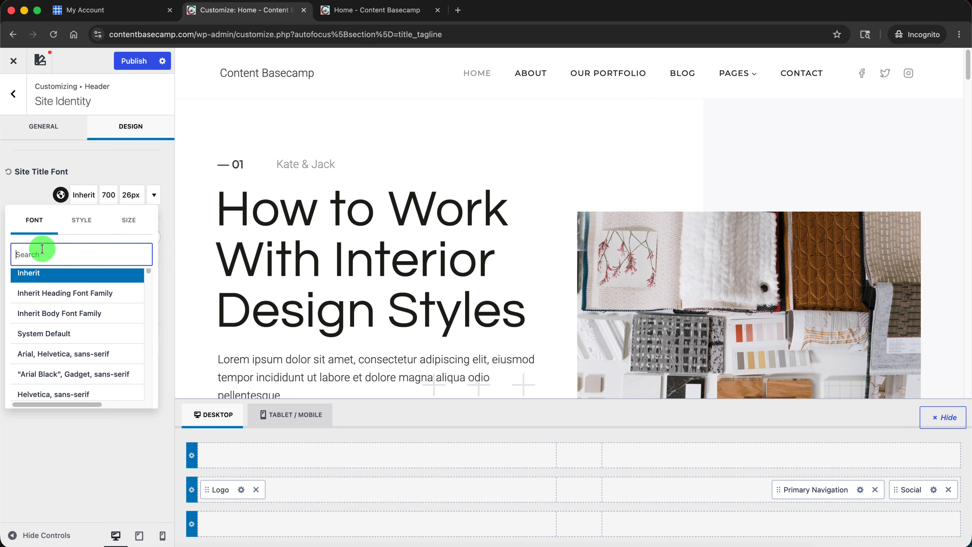
pyautogui.write('mon')
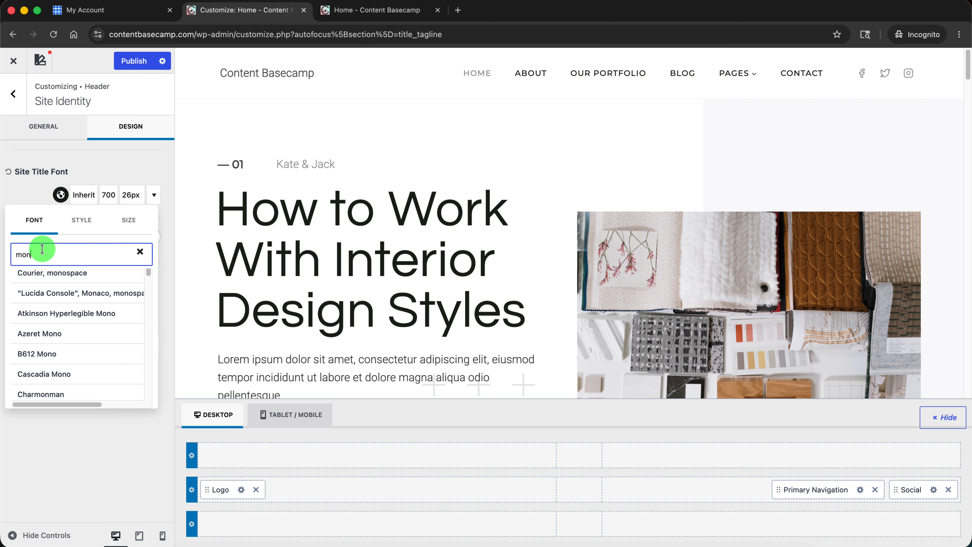
pyautogui.write('t')
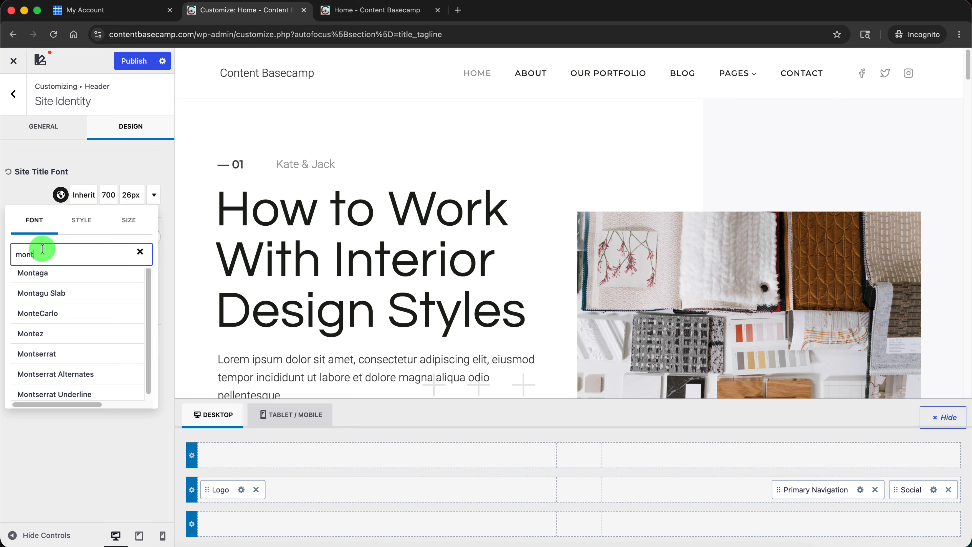
pyautogui.click(46, 358)
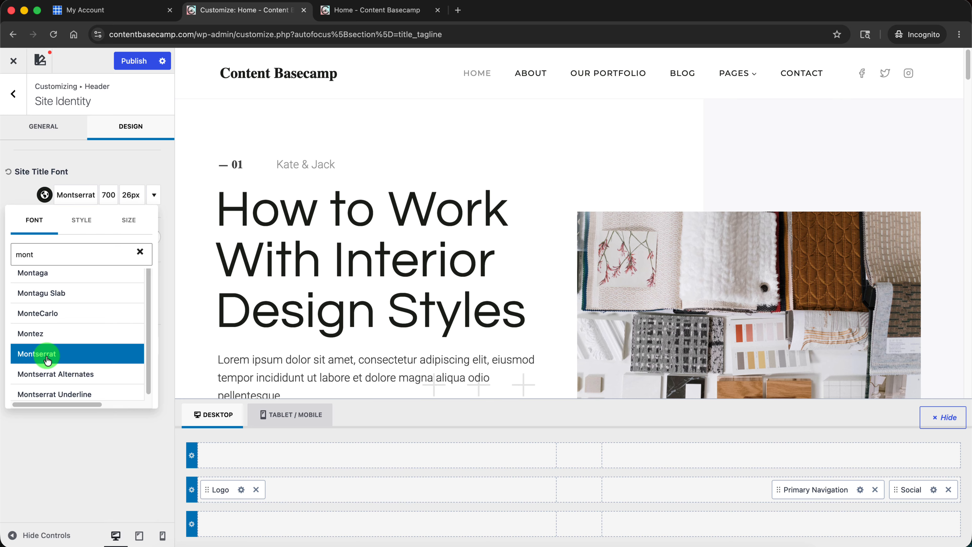
pyautogui.click(125, 167)
# Set the site title's font style to Regular after trying weight 500
pyautogui.click(115, 194)
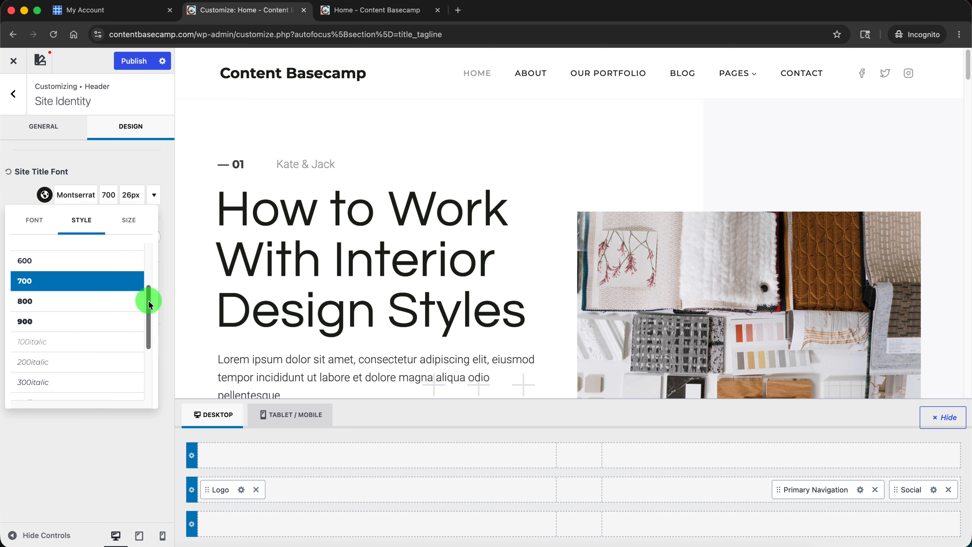
pyautogui.moveTo(149, 304); pyautogui.dragTo(147, 283)
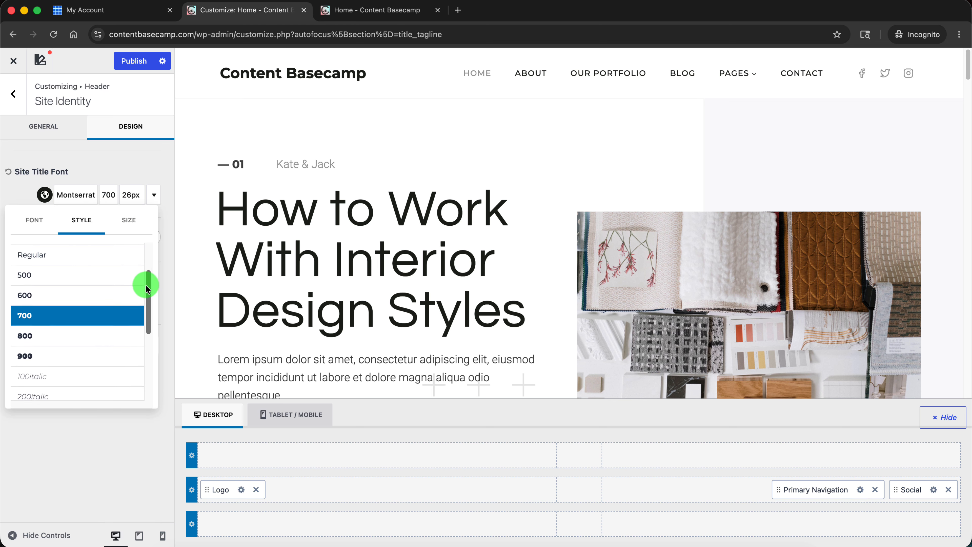
pyautogui.click(44, 298)
pyautogui.click(47, 276)
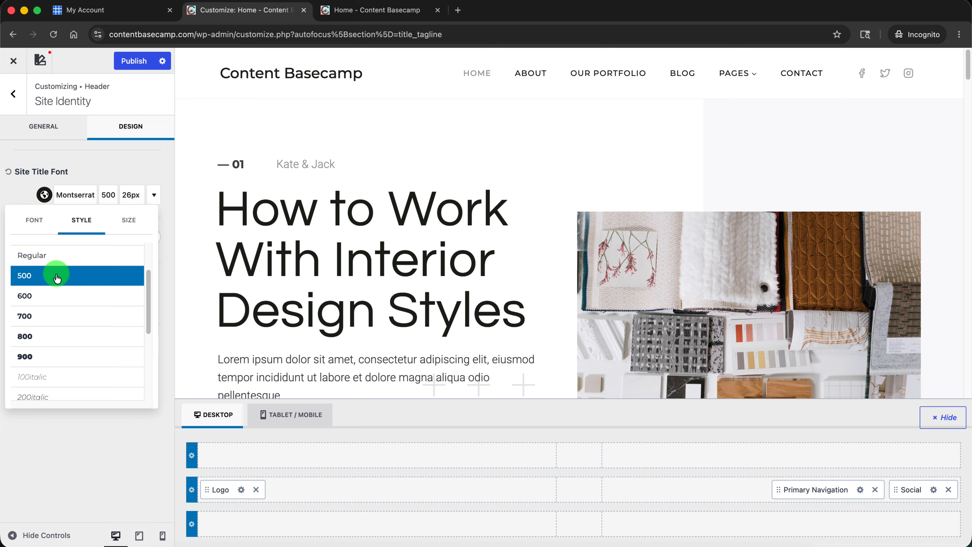
pyautogui.scroll(1, 147, 287)
pyautogui.click(96, 292)
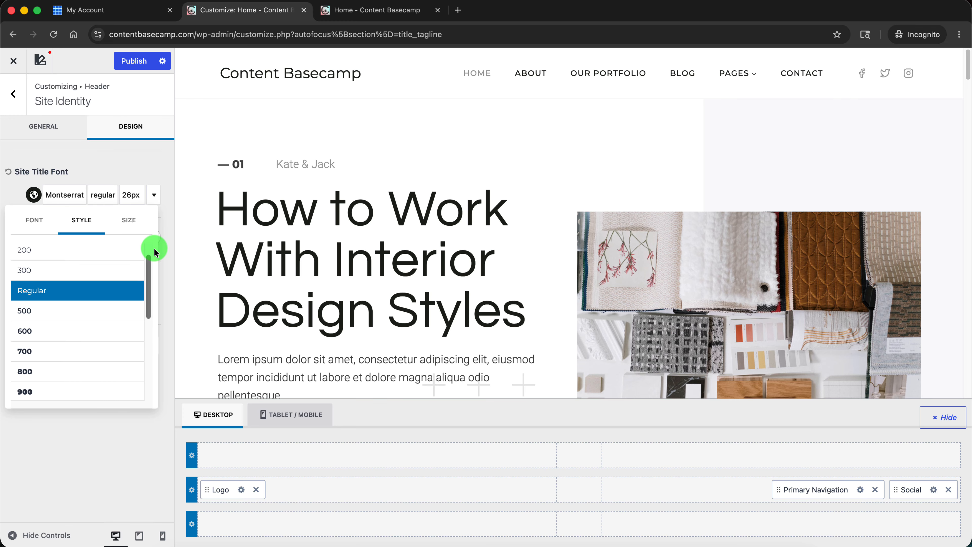
pyautogui.click(165, 220)
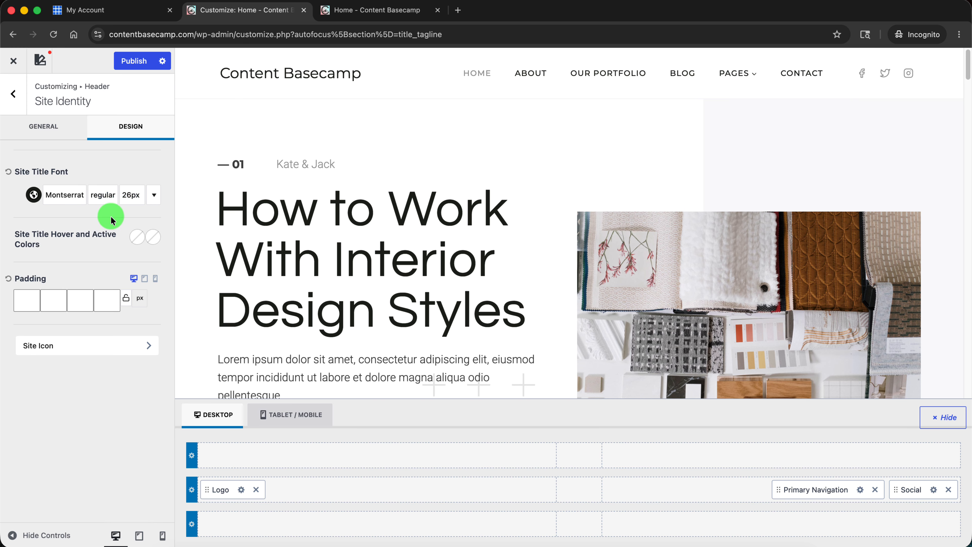
# Change the site title's text colour to the fourth palette swatch, a dark grey, and return to the general site identity settings
pyautogui.click(34, 196)
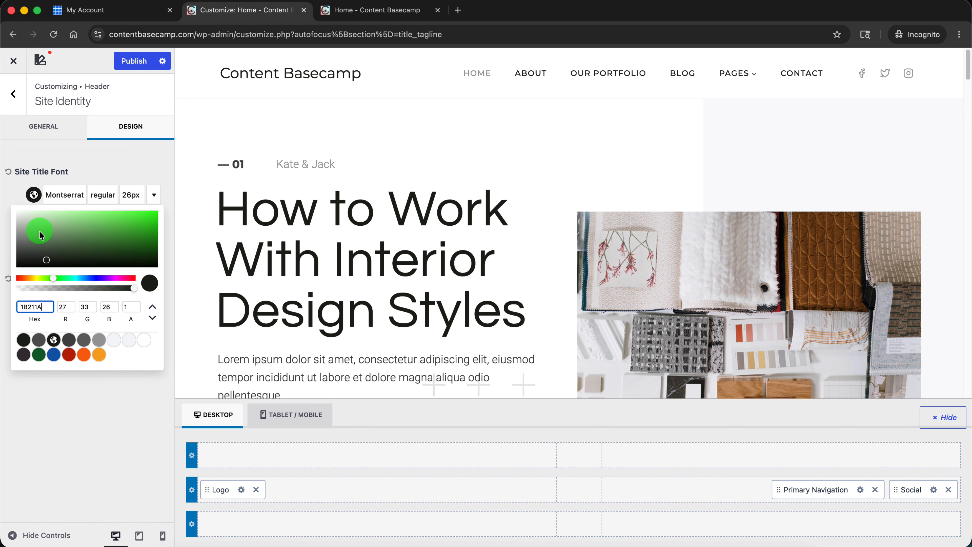
pyautogui.moveTo(39, 344); pyautogui.dragTo(70, 347)
pyautogui.click(70, 347)
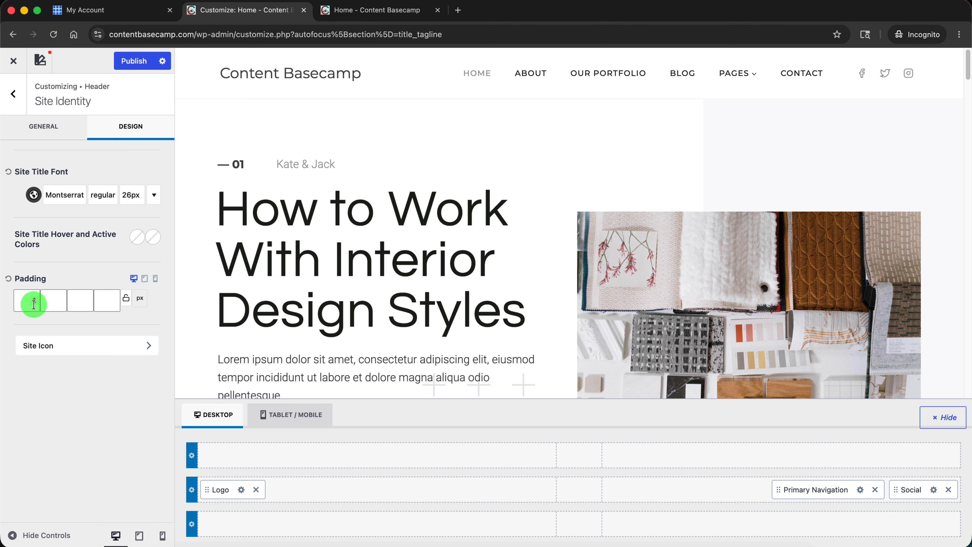
pyautogui.click(56, 129)
pyautogui.click(73, 139)
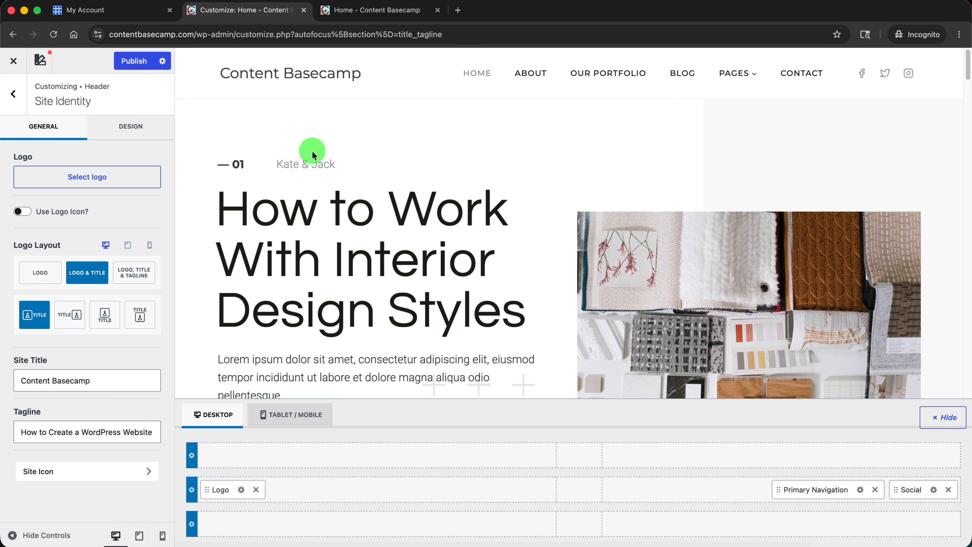
# Open the header's social settings and review the Facebook item's options and the social networks that can be added
pyautogui.click(15, 94)
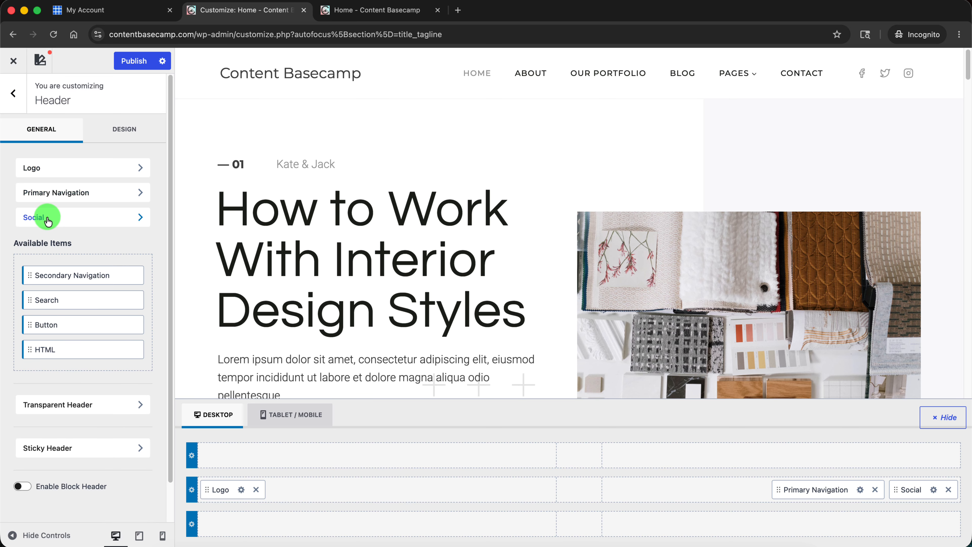
pyautogui.click(119, 218)
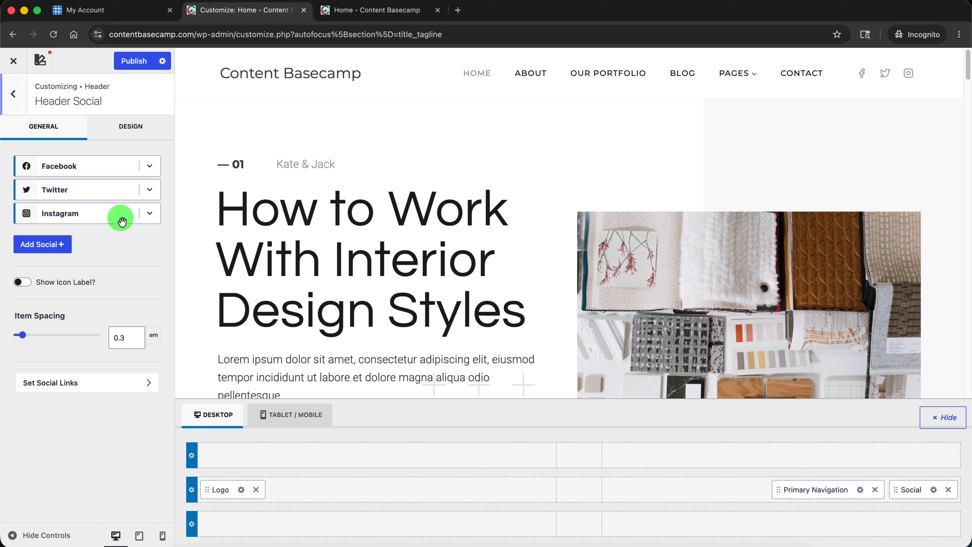
pyautogui.click(150, 166)
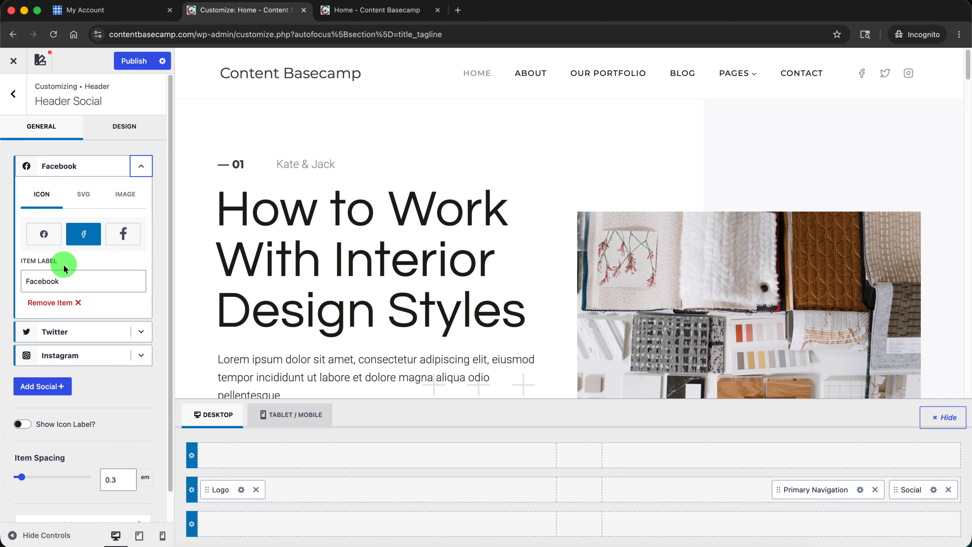
pyautogui.click(136, 170)
pyautogui.click(47, 251)
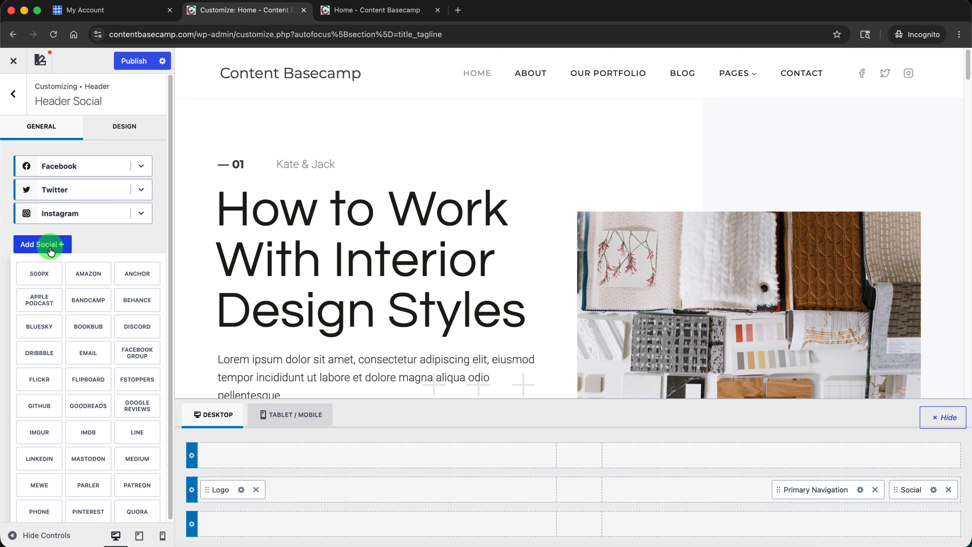
pyautogui.click(120, 249)
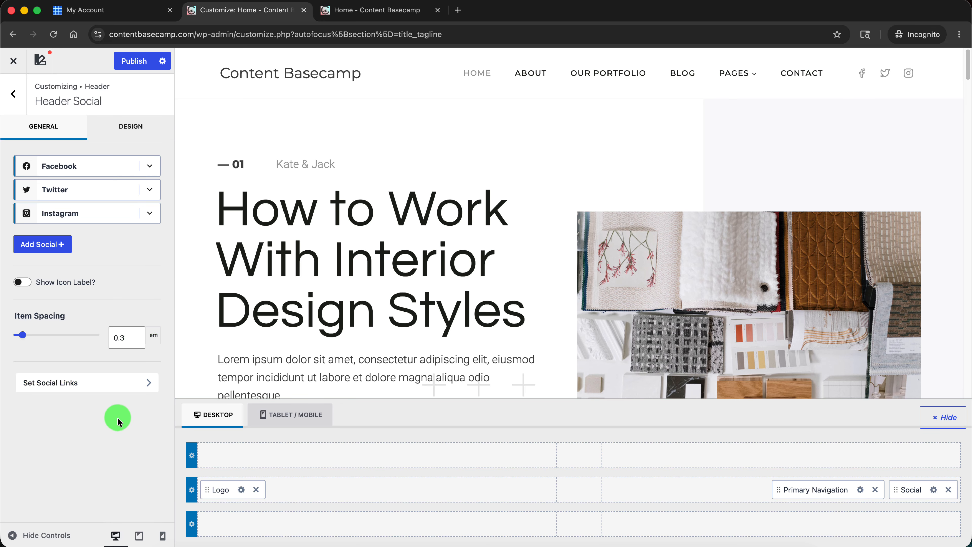
# Review the social network link fields for the header's social icons, and return to the main customizer list
pyautogui.click(95, 383)
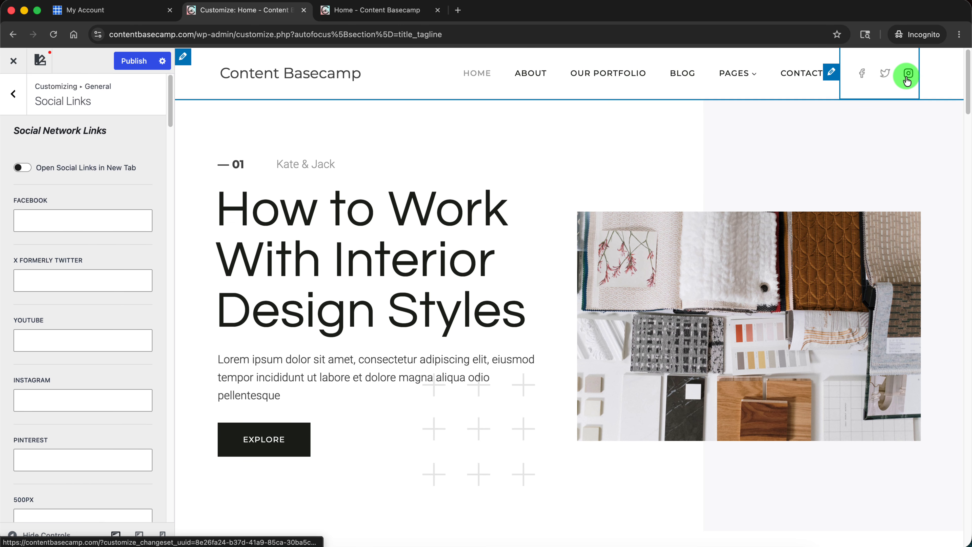
pyautogui.scroll(-5, 71, 374)
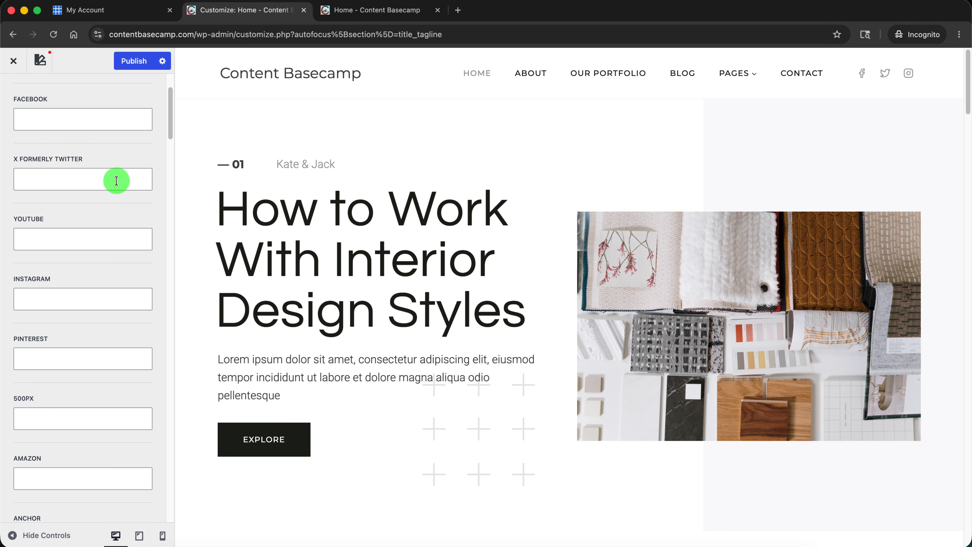
pyautogui.scroll(5, 76, 200)
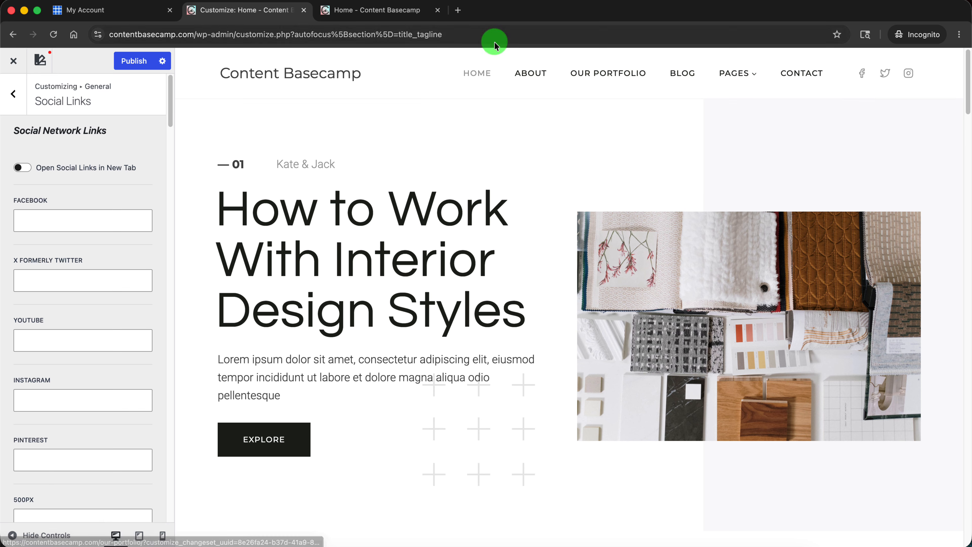
pyautogui.moveTo(170, 113)
pyautogui.mouseDown()
pyautogui.moveTo(166, 291)
pyautogui.moveTo(176, 114)
pyautogui.moveTo(162, 106)
pyautogui.mouseUp()
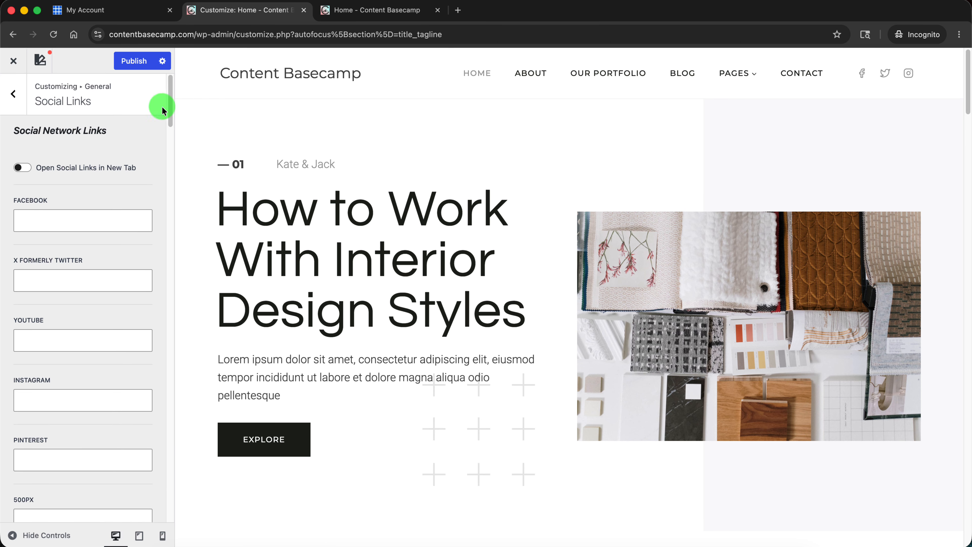
pyautogui.click(14, 102)
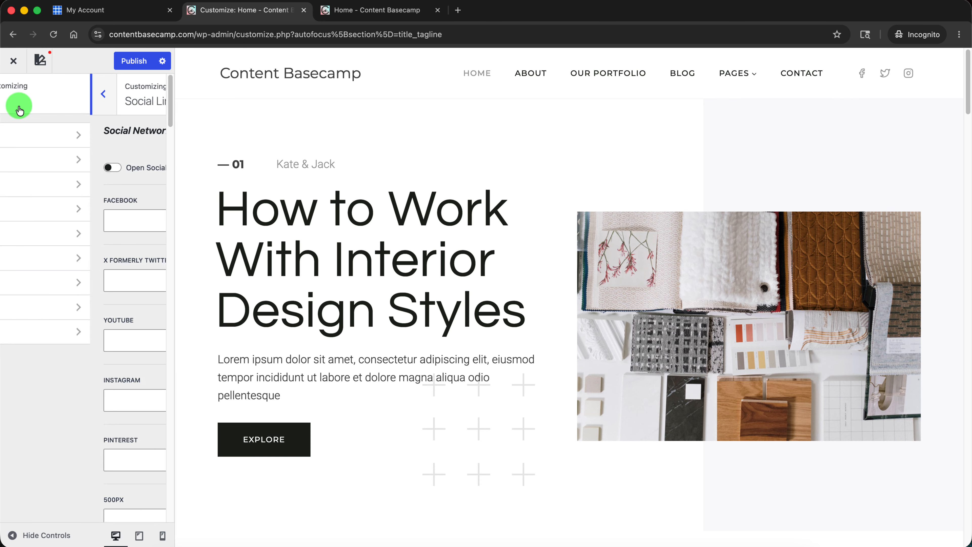
pyautogui.click(15, 100)
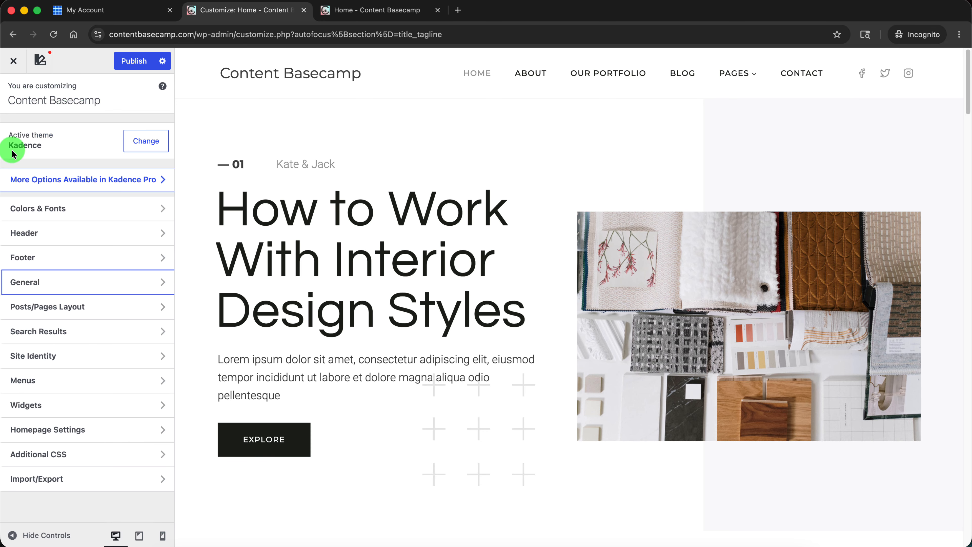
# Review the header's primary navigation settings and its menu location assignments, and return to the main customizer list
pyautogui.click(117, 233)
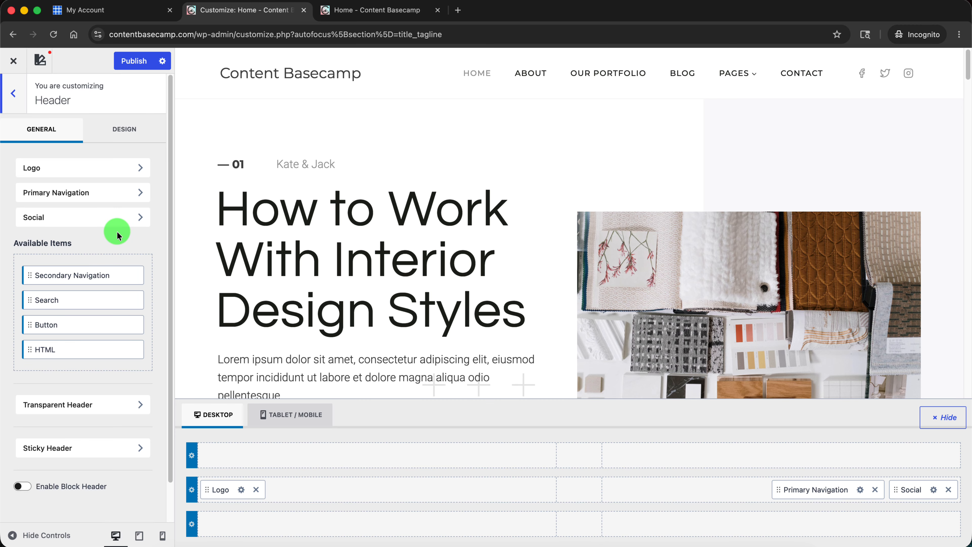
pyautogui.click(140, 195)
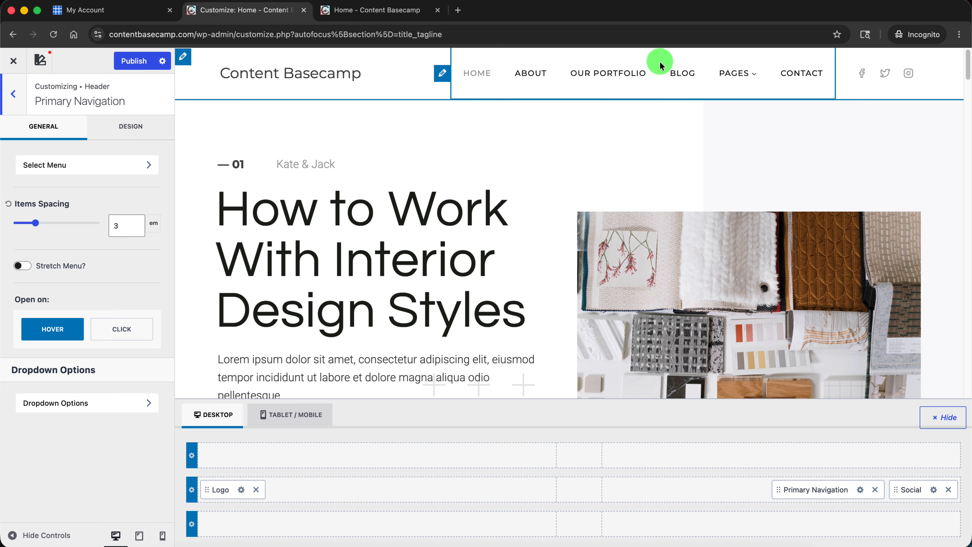
pyautogui.click(149, 167)
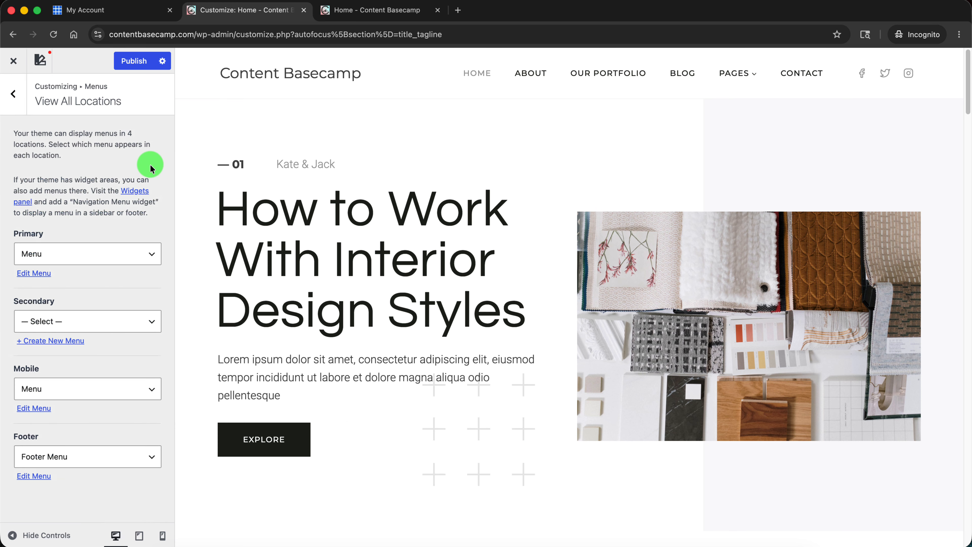
pyautogui.click(15, 99)
pyautogui.click(18, 101)
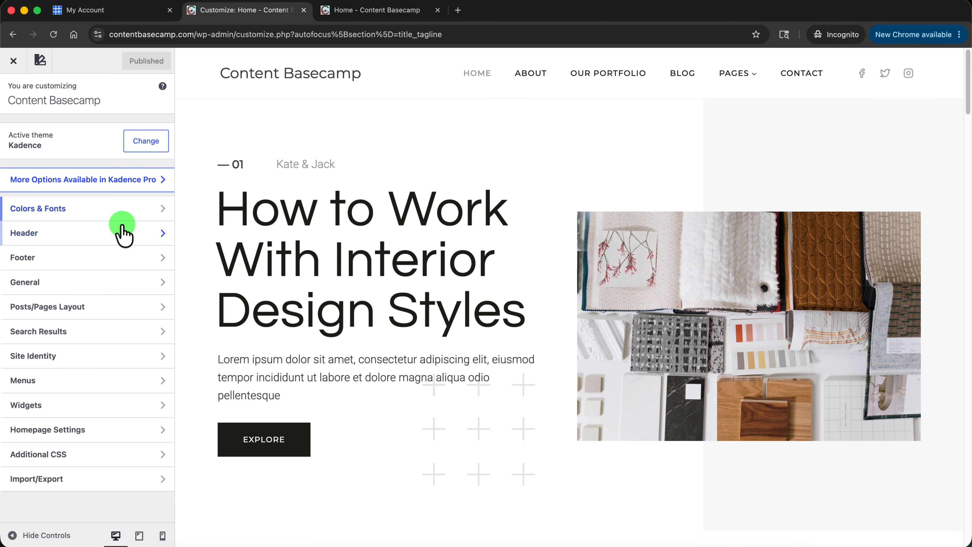
# Remove the Twitter item from the header's social icons and publish the change
pyautogui.click(120, 232)
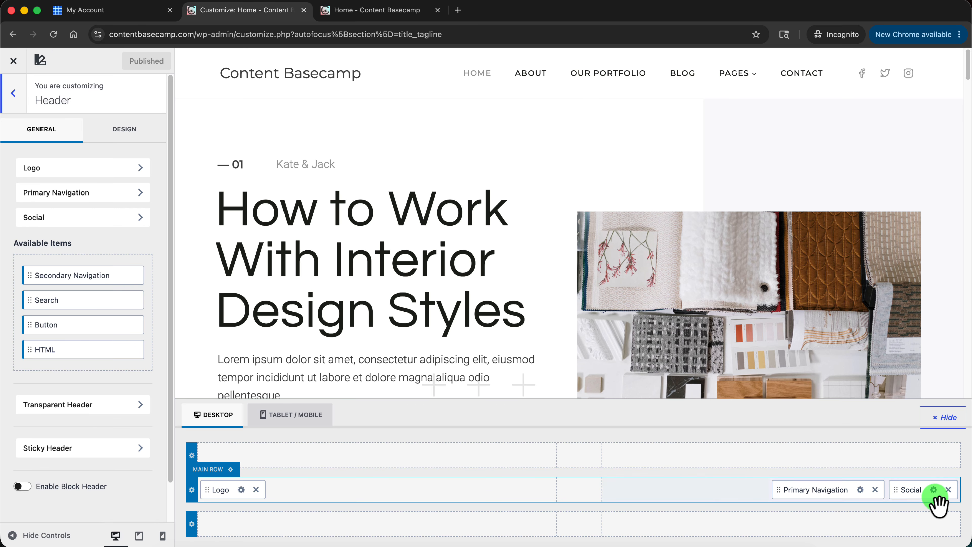
pyautogui.click(934, 490)
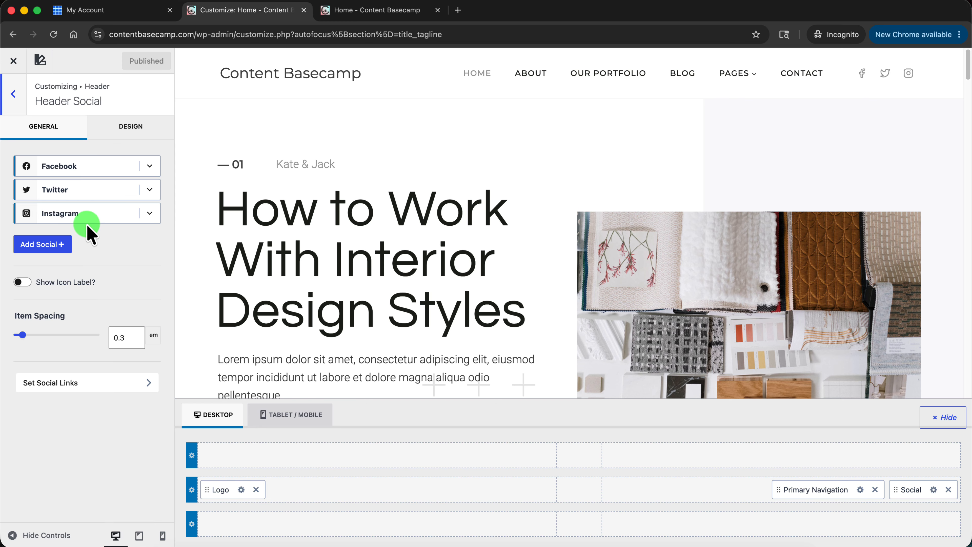
pyautogui.click(150, 191)
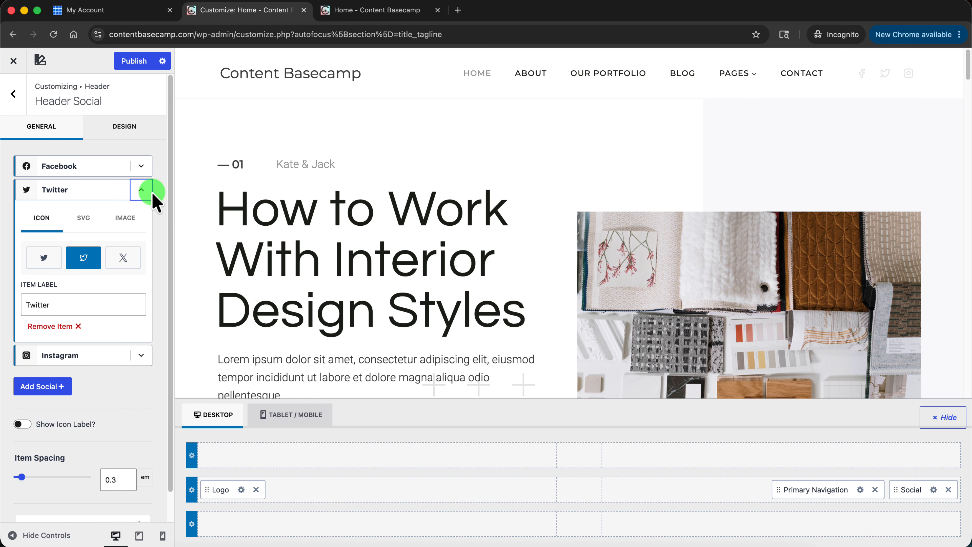
pyautogui.click(61, 327)
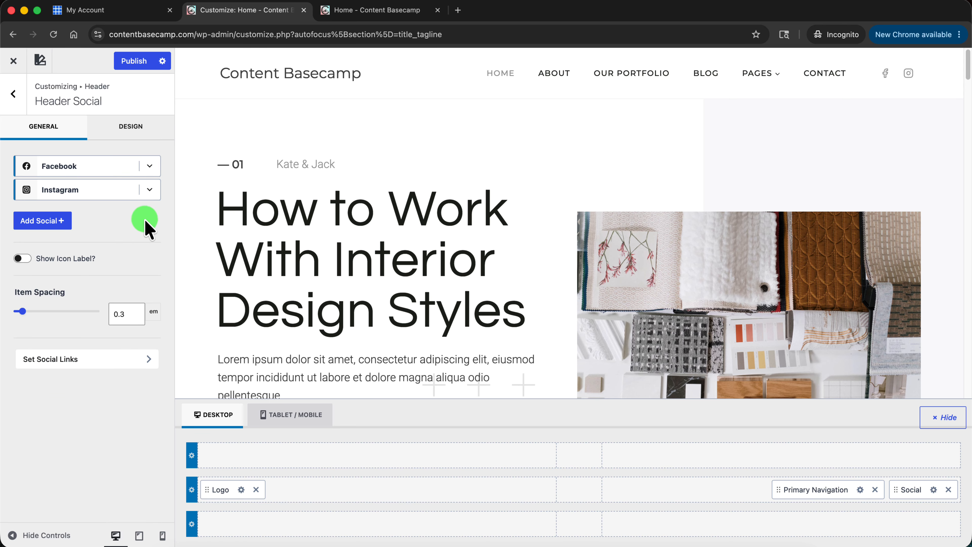
pyautogui.click(134, 62)
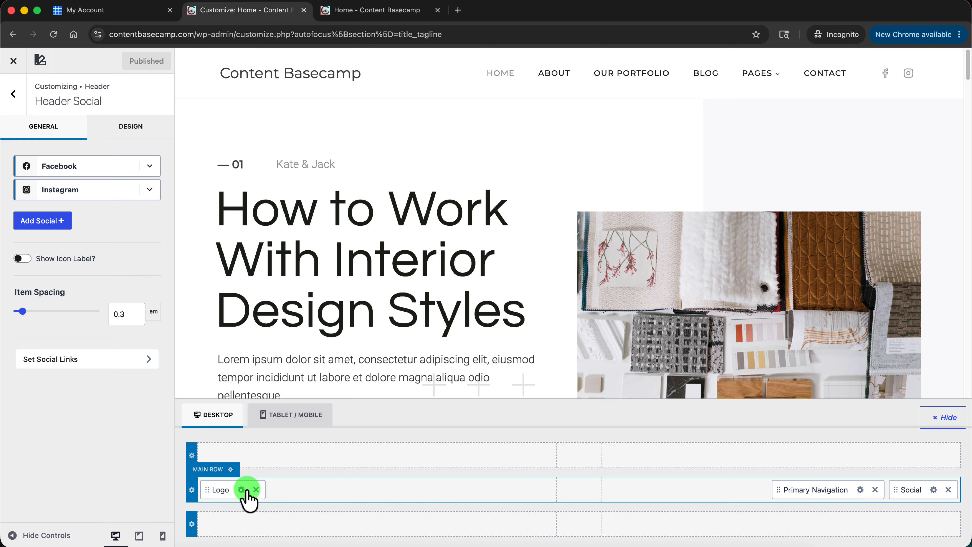
# Add a button element beside the logo in the header's main row and open the button's settings
pyautogui.click(377, 491)
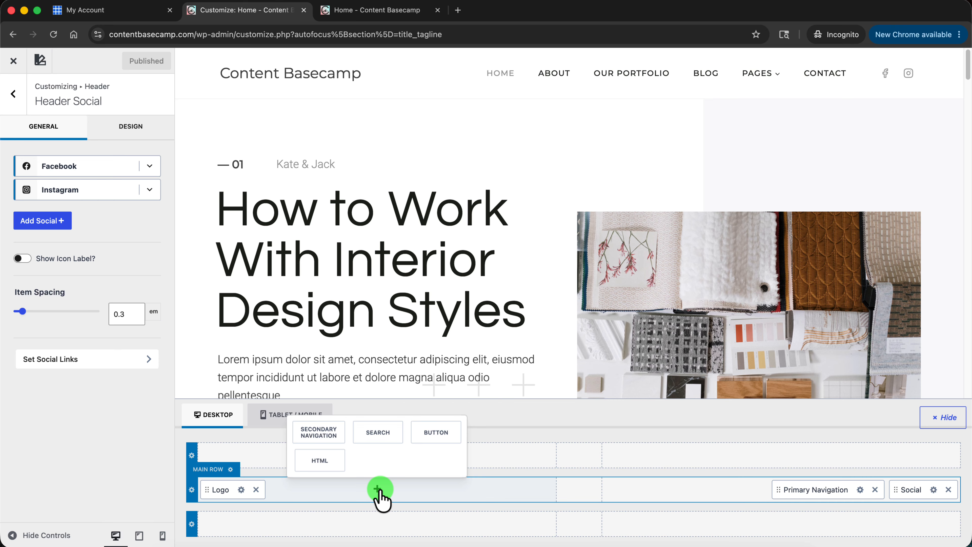
pyautogui.click(437, 433)
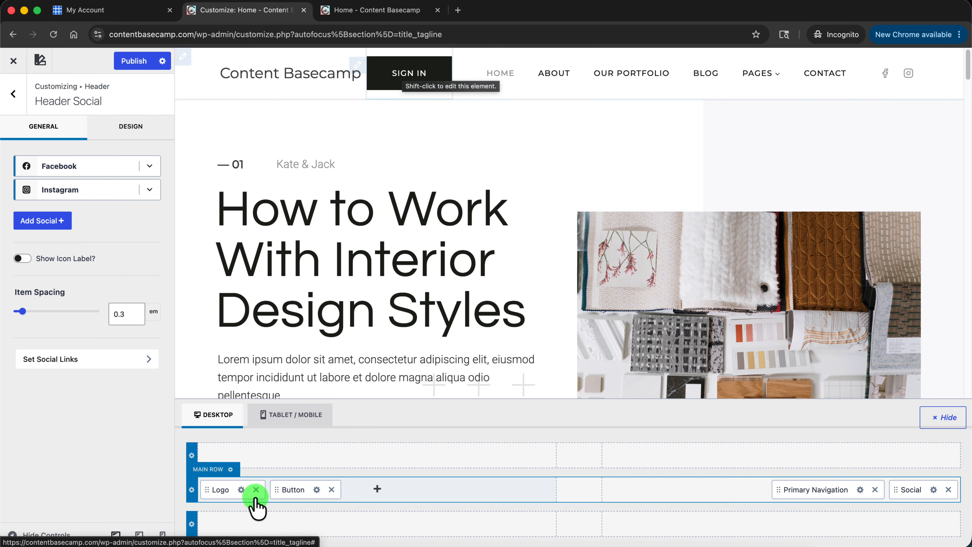
pyautogui.click(316, 489)
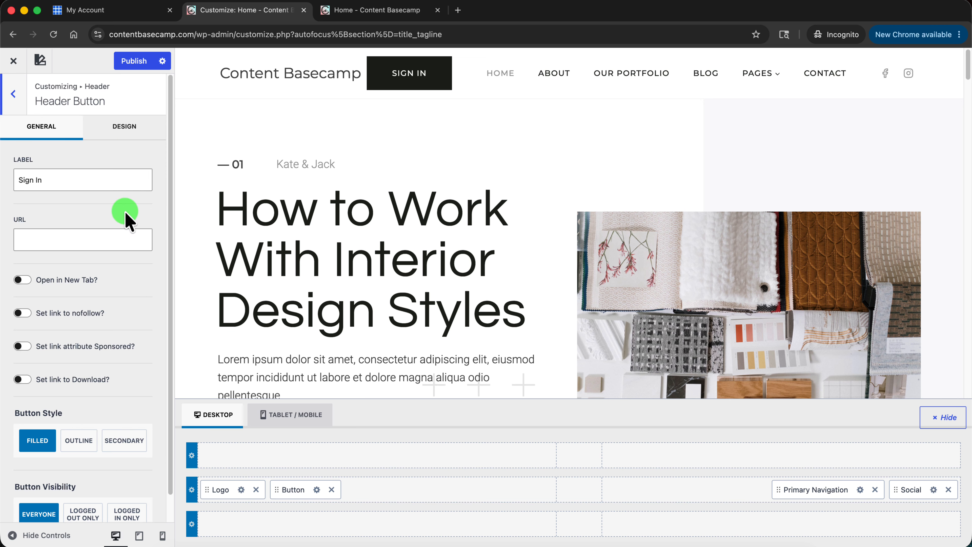
# Set the header button's label to Learn More after trying CTA and Sign Up
pyautogui.tripleClick(82, 180)
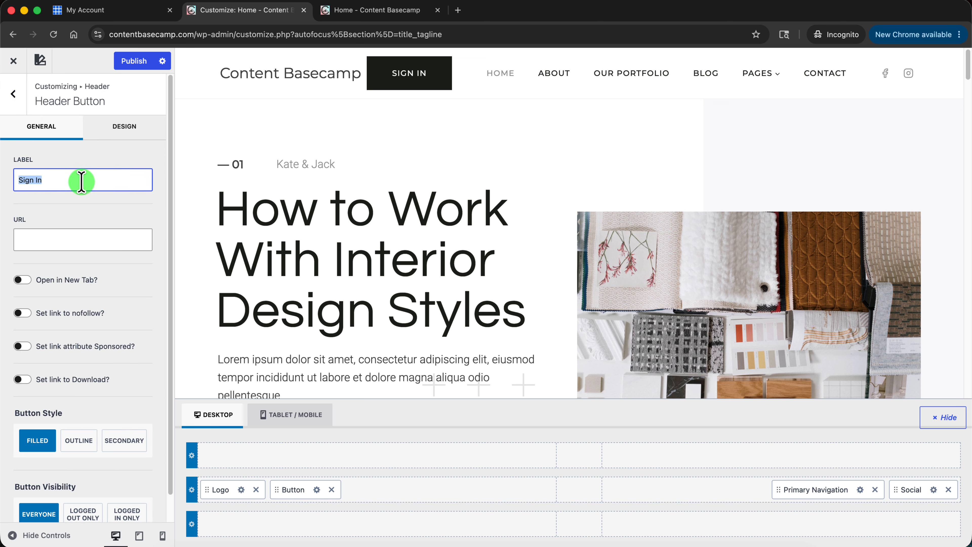
pyautogui.write('CTA')
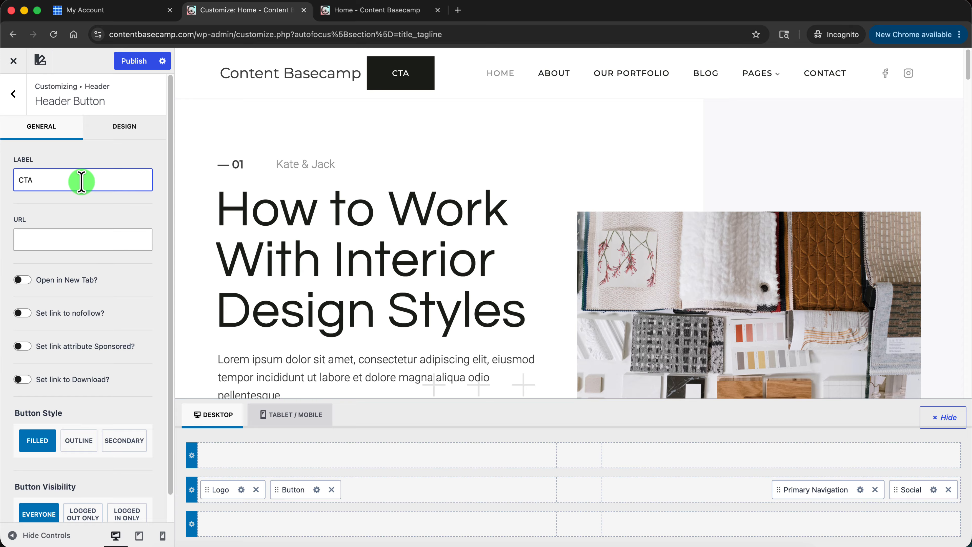
pyautogui.write('T')
pyautogui.press('BackSpace')
pyautogui.press('BackSpace')
pyautogui.write('Si')
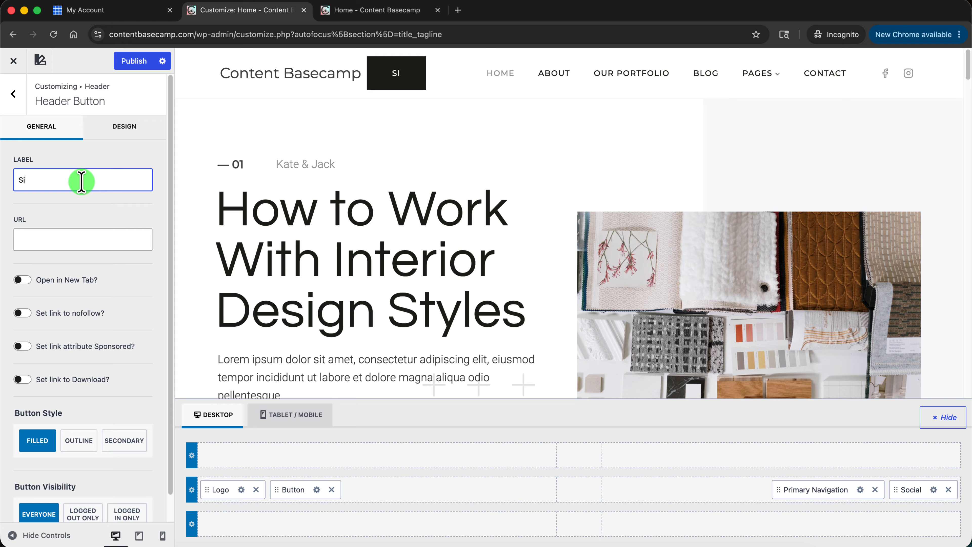
pyautogui.write('gn Up No')
pyautogui.press('BackSpace')
pyautogui.press('BackSpace')
pyautogui.press('BackSpace')
pyautogui.press('BackSpace')
pyautogui.press('BackSpace')
pyautogui.press('BackSpace')
pyautogui.press('BackSpace')
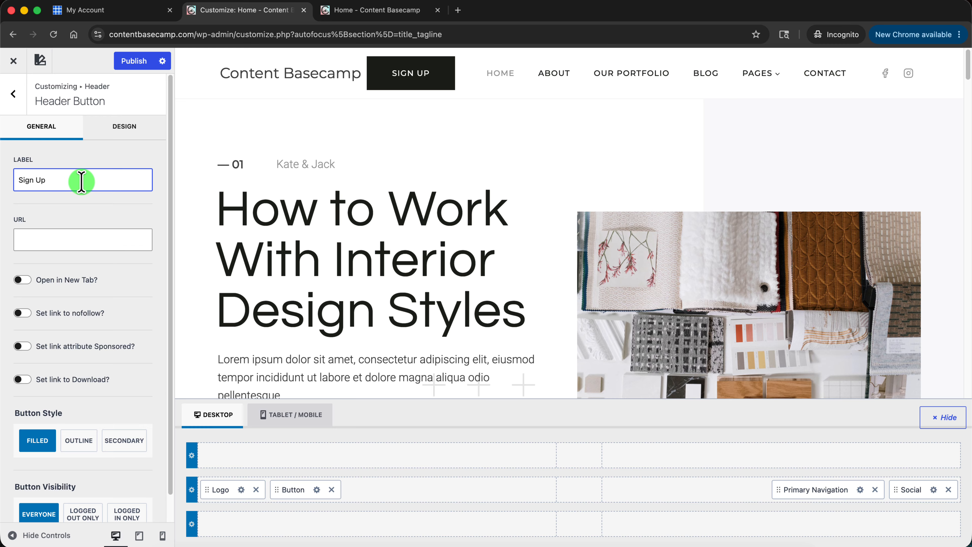
pyautogui.press('BackSpace')
pyautogui.write('Lea')
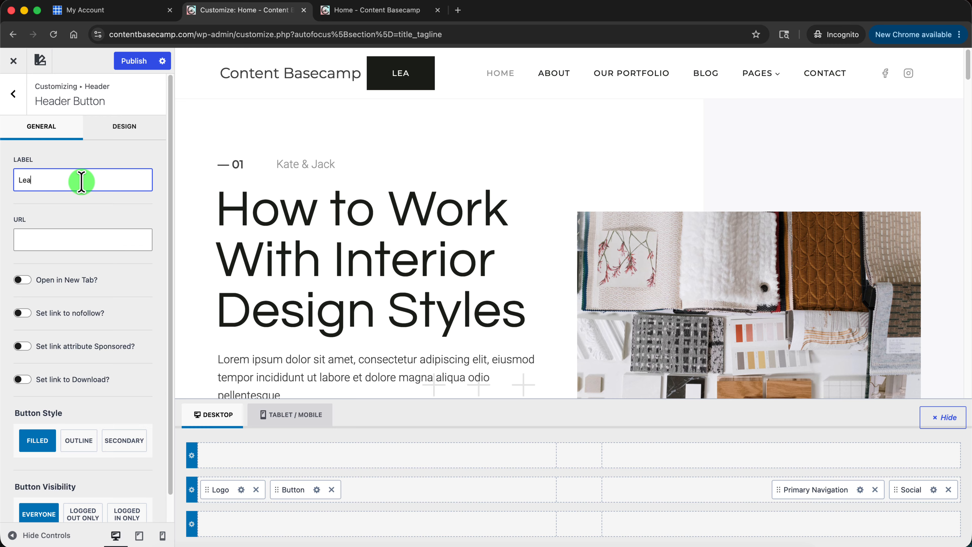
pyautogui.write('rn More')
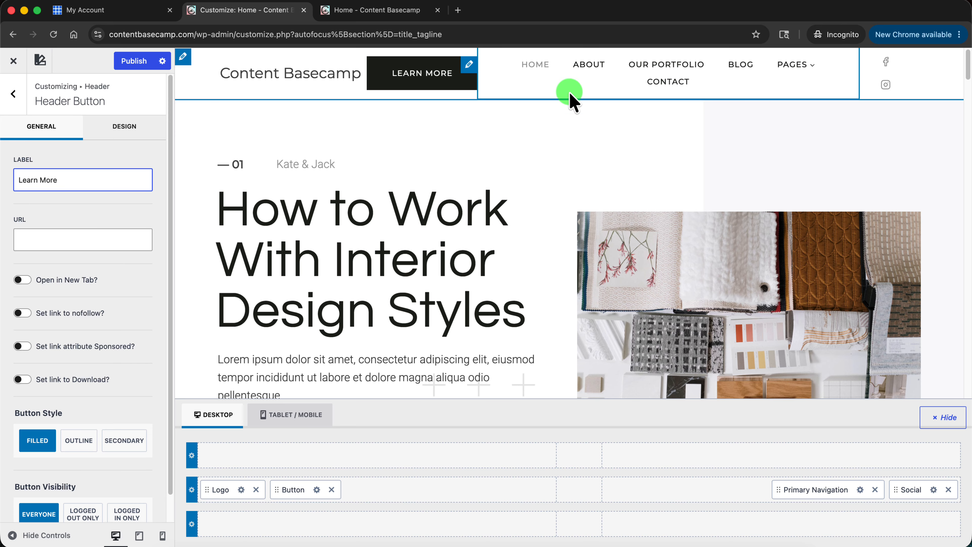
# Set the header button's size to SM and its border radius to 20 px
pyautogui.click(124, 129)
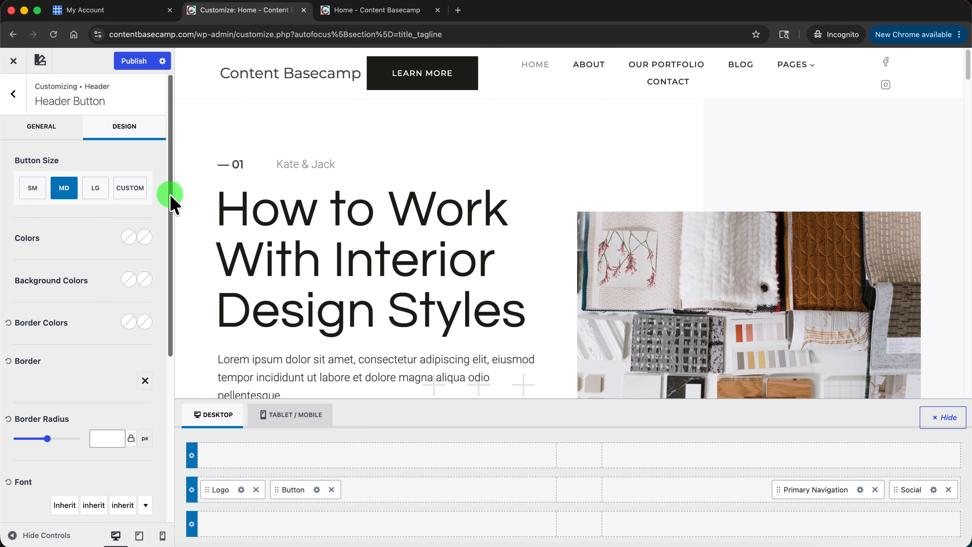
pyautogui.scroll(-3, 171, 196)
pyautogui.scroll(-1, 169, 302)
pyautogui.moveTo(169, 303); pyautogui.dragTo(169, 217)
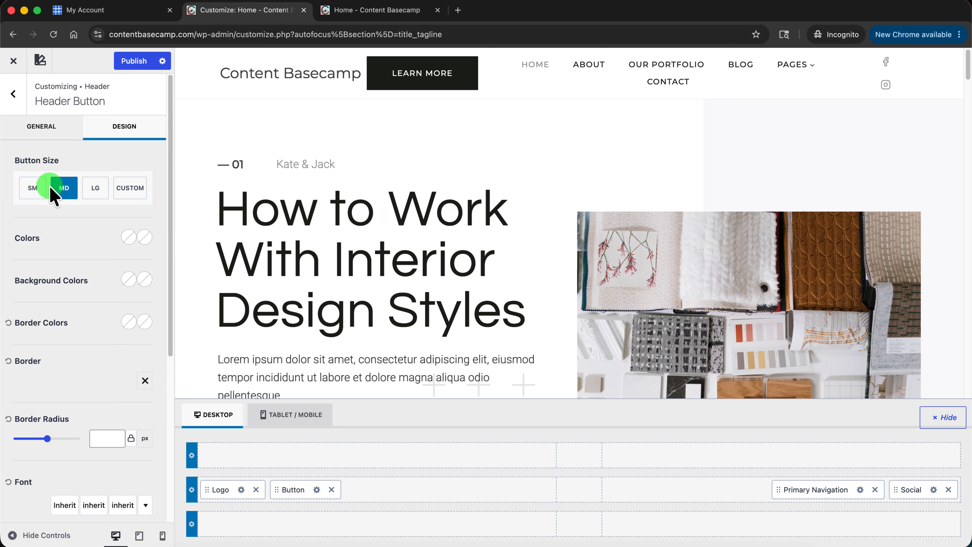
pyautogui.click(34, 188)
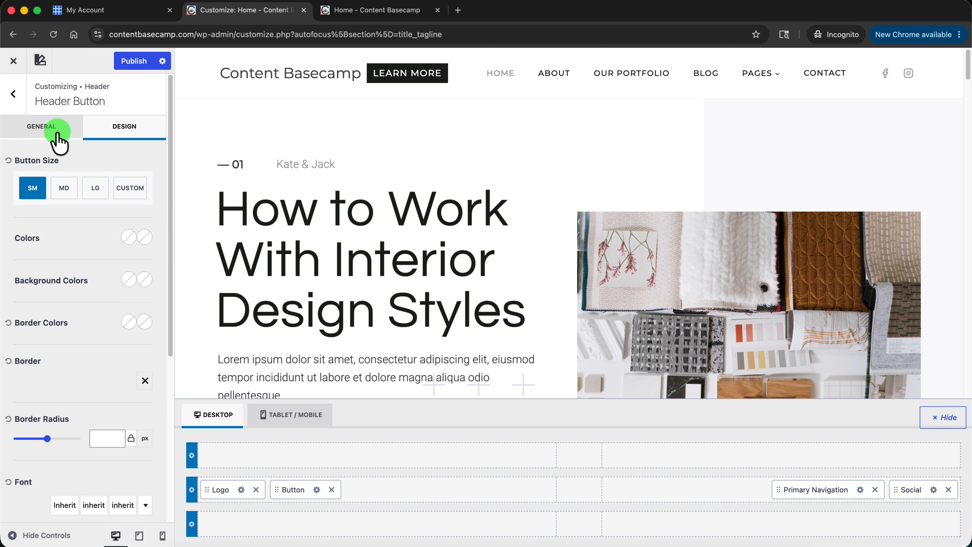
pyautogui.moveTo(47, 439); pyautogui.dragTo(27, 440)
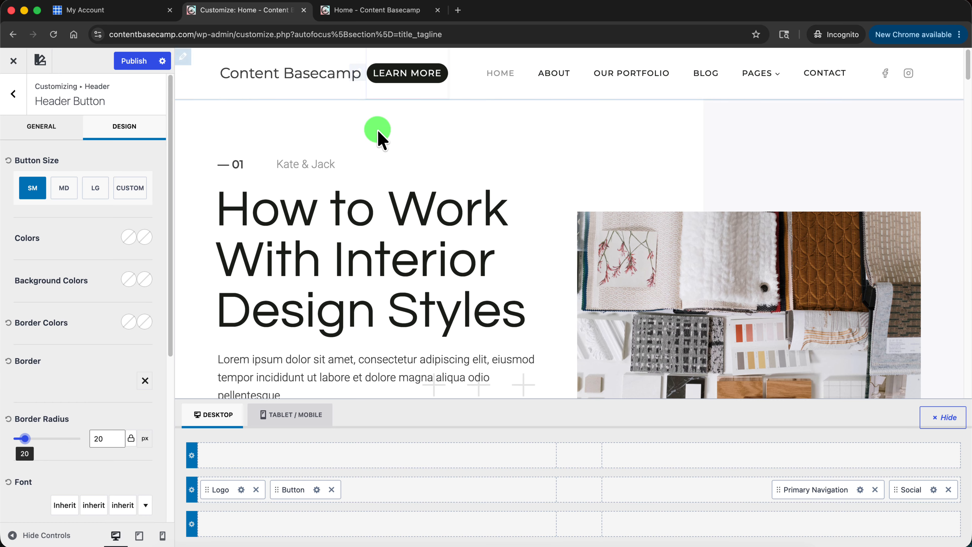
# Review the header button's general options, including its URL, link, style and visibility settings
pyautogui.click(55, 142)
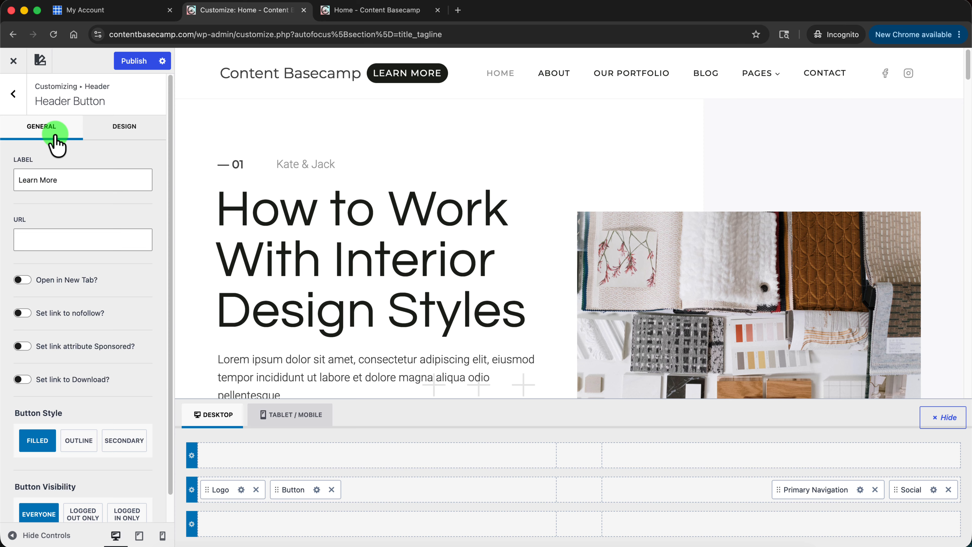
pyautogui.moveTo(170, 167); pyautogui.dragTo(169, 196)
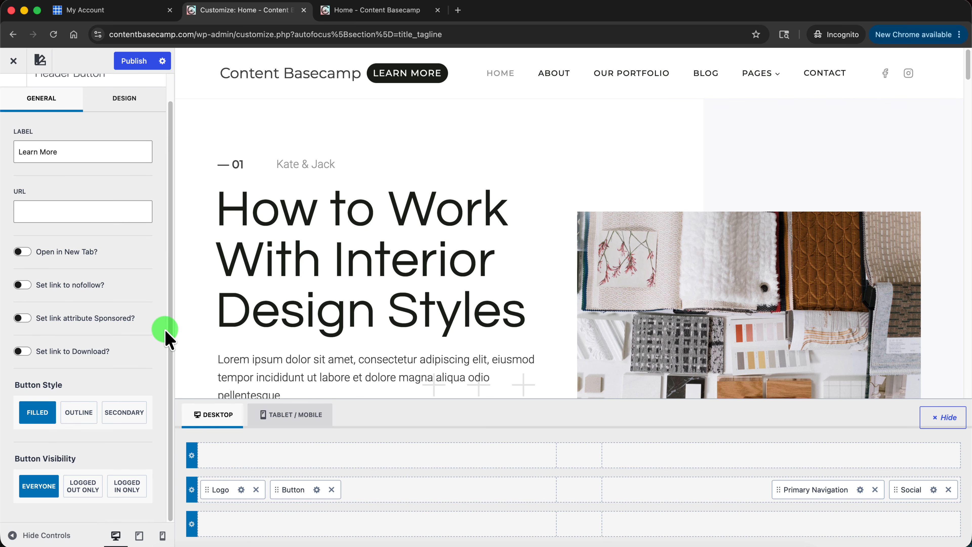
pyautogui.click(59, 211)
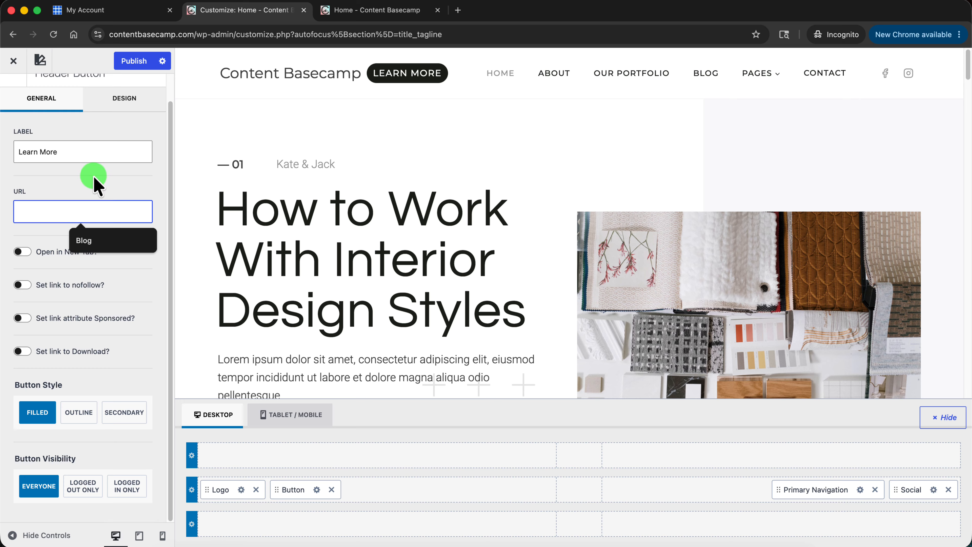
pyautogui.moveTo(168, 153); pyautogui.dragTo(152, 133)
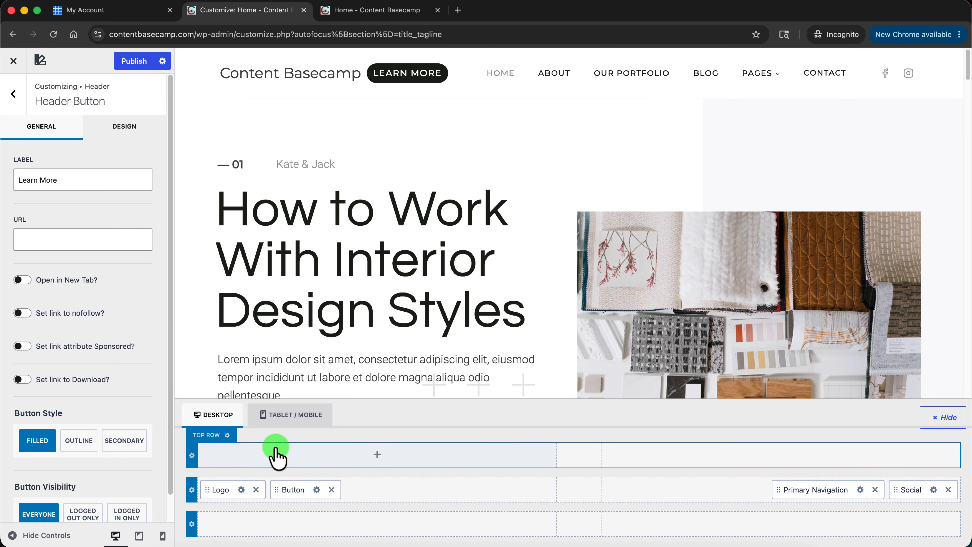
# Move the header button to the centre of the bottom row after trying it before the logo and after the social icons
pyautogui.moveTo(294, 493); pyautogui.dragTo(234, 496)
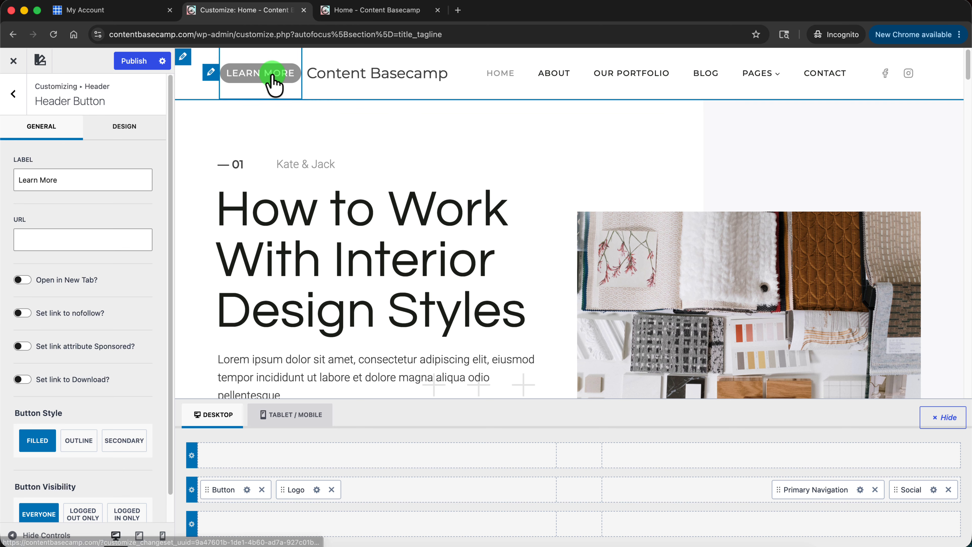
pyautogui.moveTo(234, 489); pyautogui.dragTo(900, 502)
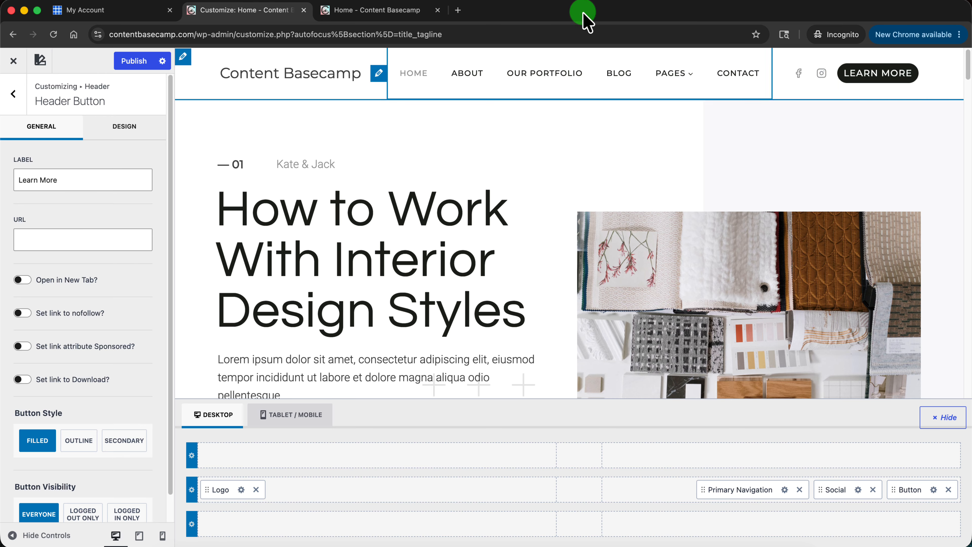
pyautogui.moveTo(910, 490); pyautogui.dragTo(577, 525)
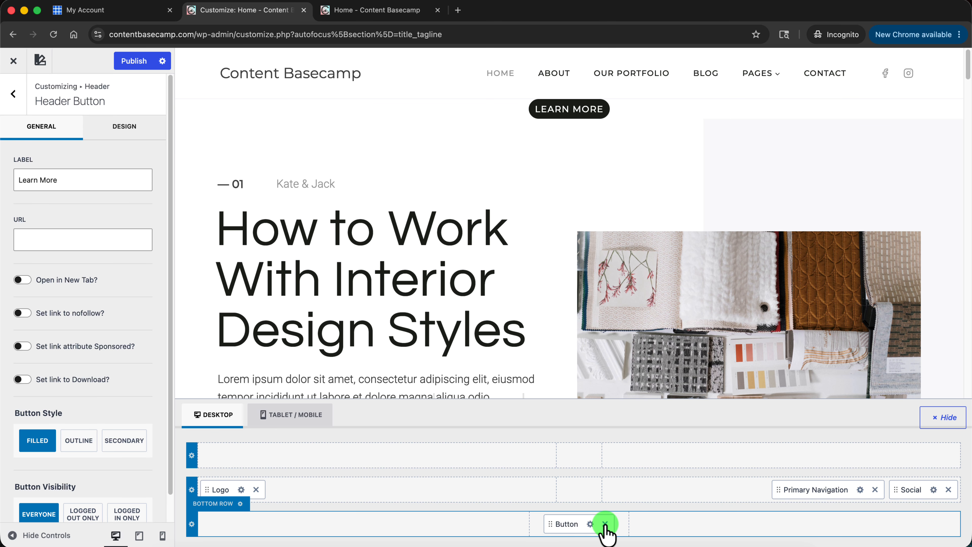
# Remove the button from the header's bottom row and reopen the Header settings
pyautogui.click(605, 524)
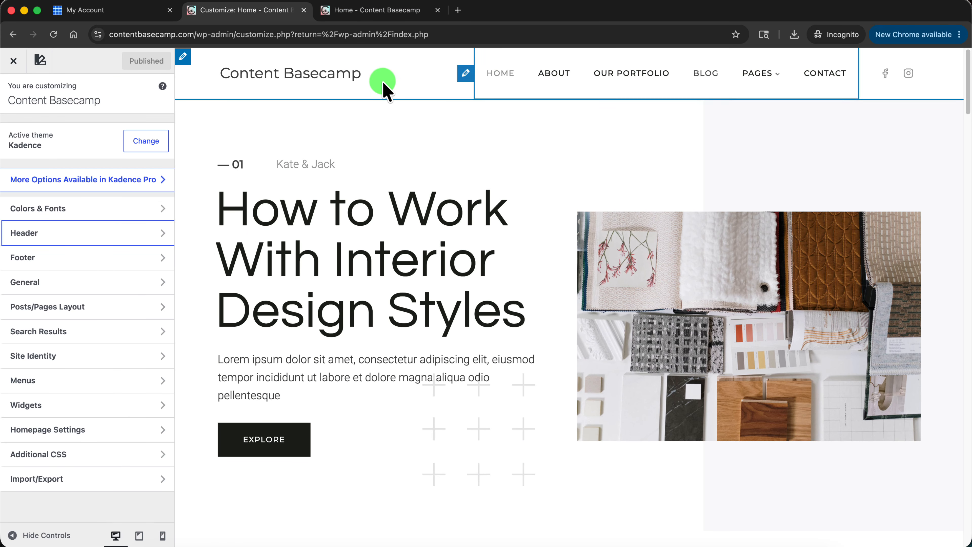
pyautogui.click(94, 234)
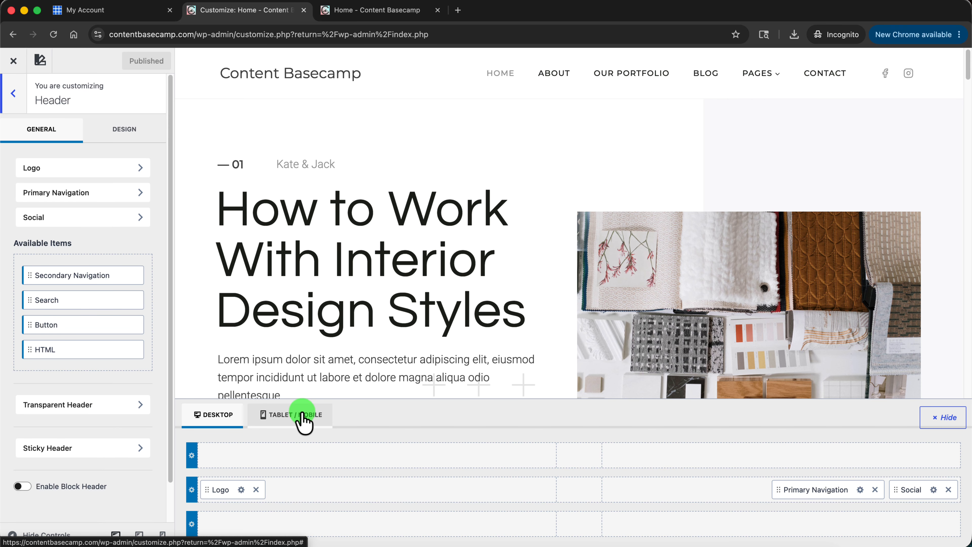
# Preview the homepage at tablet and mobile sizes, examining the header and the We Are Innovators section
pyautogui.click(140, 536)
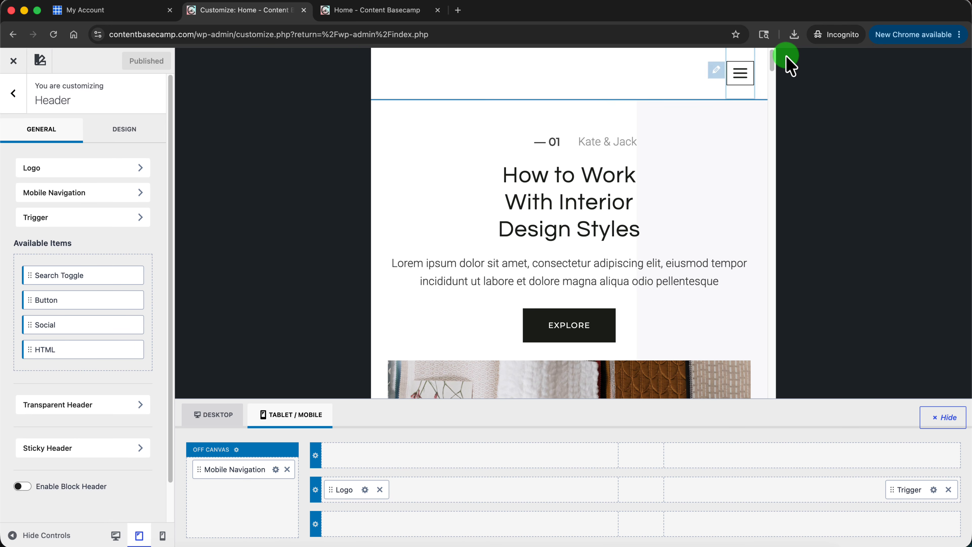
pyautogui.moveTo(773, 58)
pyautogui.mouseDown()
pyautogui.moveTo(773, 374)
pyautogui.moveTo(773, 59)
pyautogui.mouseUp()
pyautogui.click(162, 535)
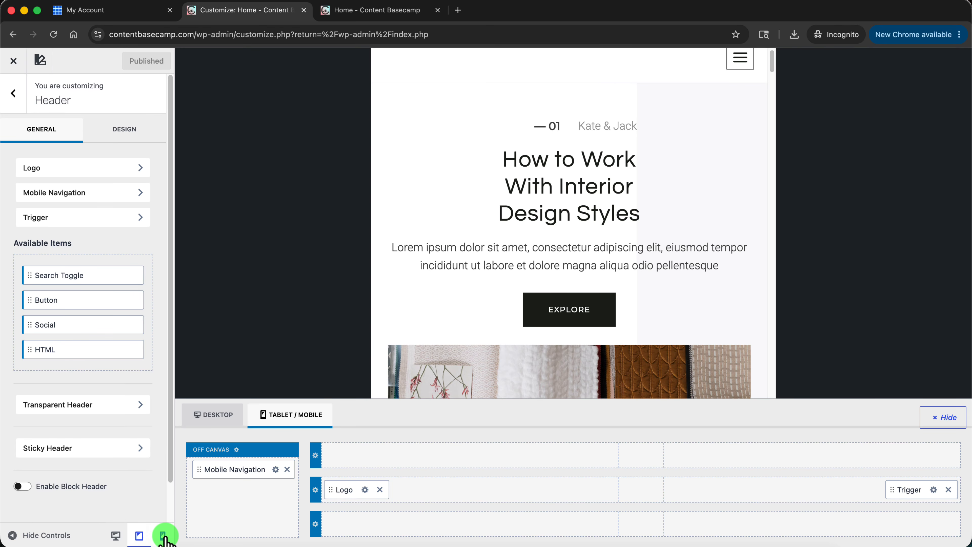
pyautogui.click(657, 109)
pyautogui.moveTo(659, 100); pyautogui.dragTo(668, 165)
pyautogui.click(537, 259)
pyautogui.moveTo(517, 260); pyautogui.dragTo(632, 265)
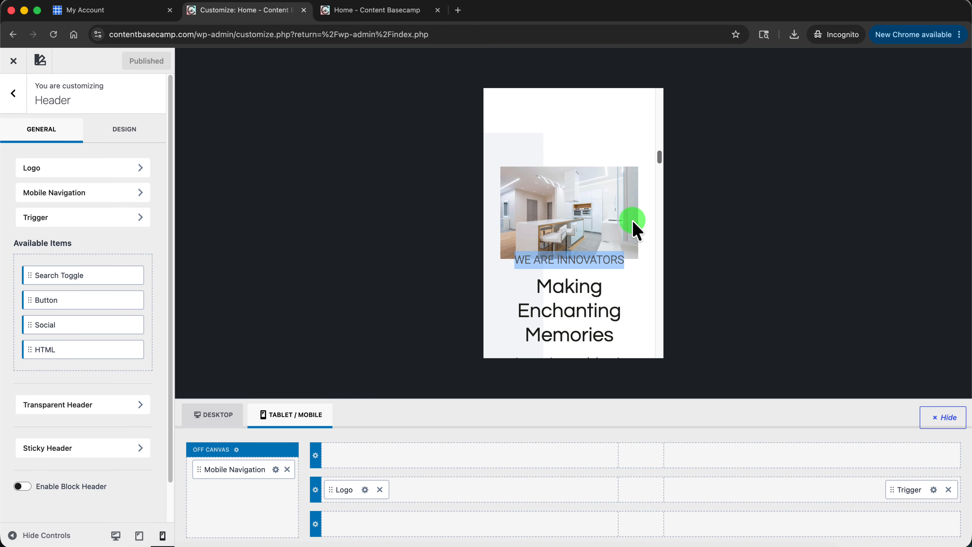
pyautogui.click(631, 285)
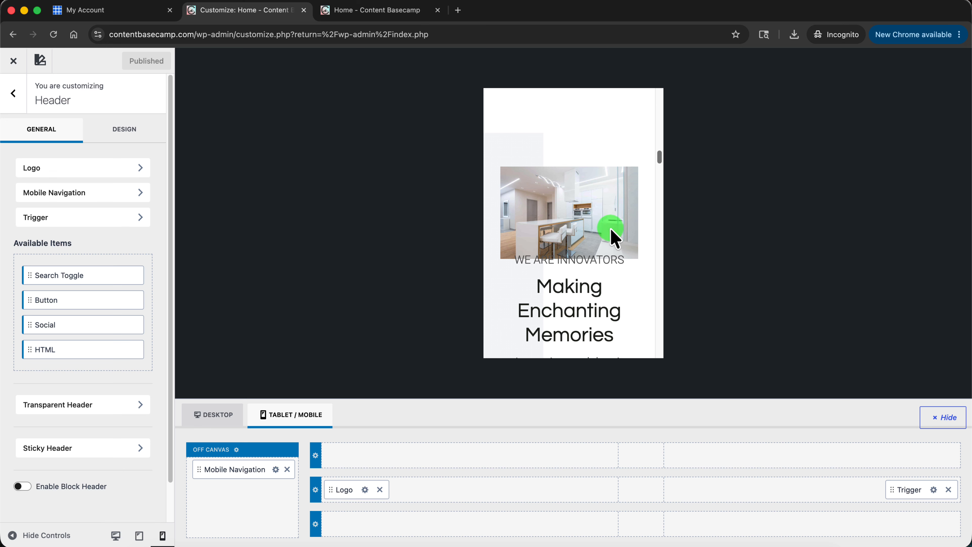
pyautogui.moveTo(660, 160); pyautogui.dragTo(660, 164)
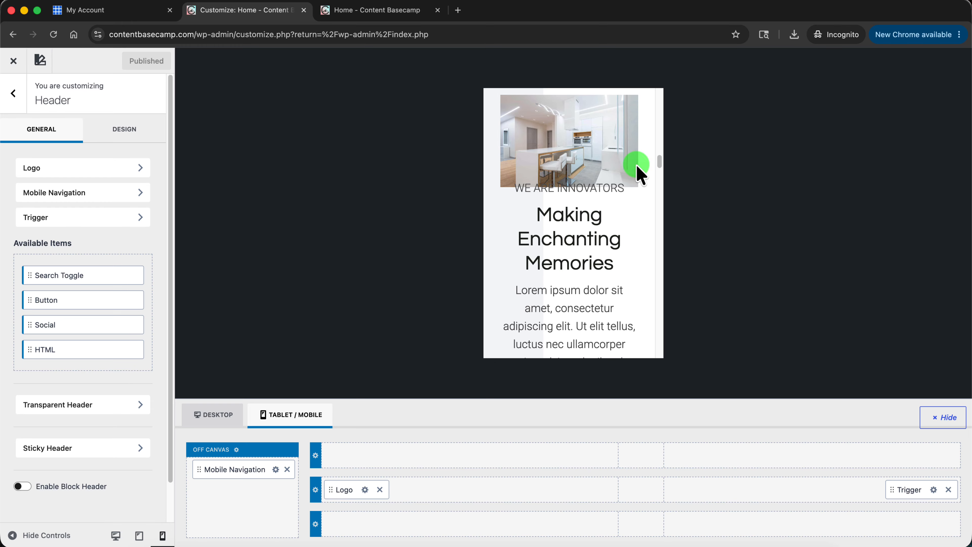
# Review the header's background design settings for tablet and the mobile trigger's general and design options
pyautogui.click(128, 132)
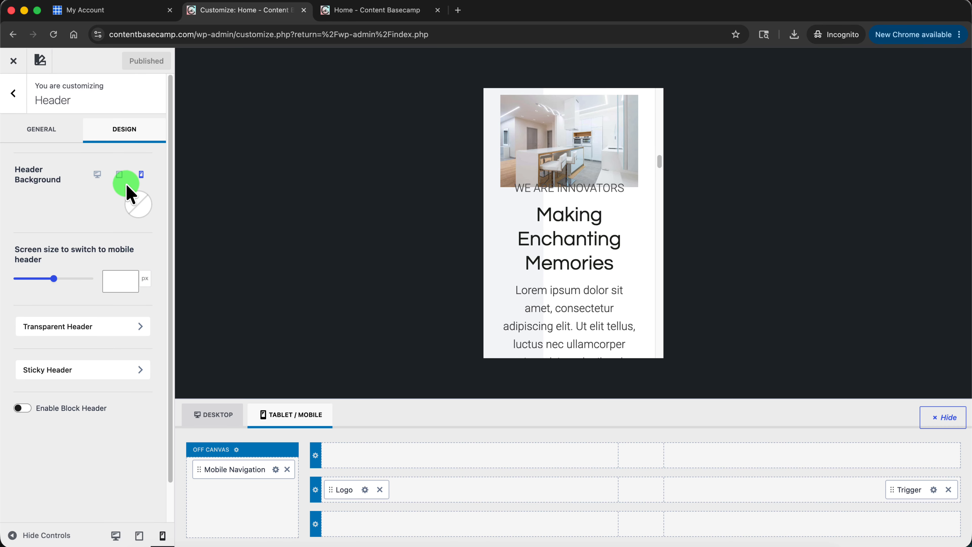
pyautogui.click(119, 174)
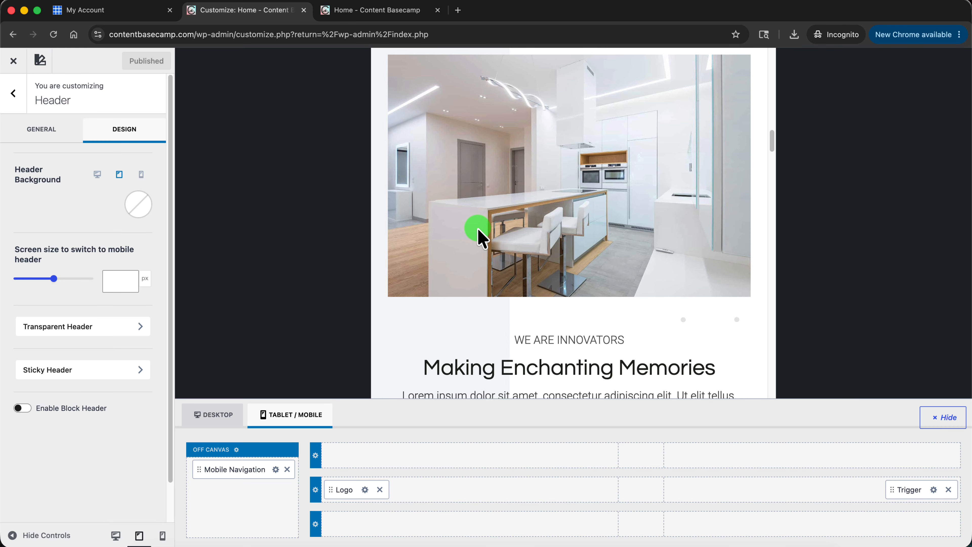
pyautogui.click(935, 490)
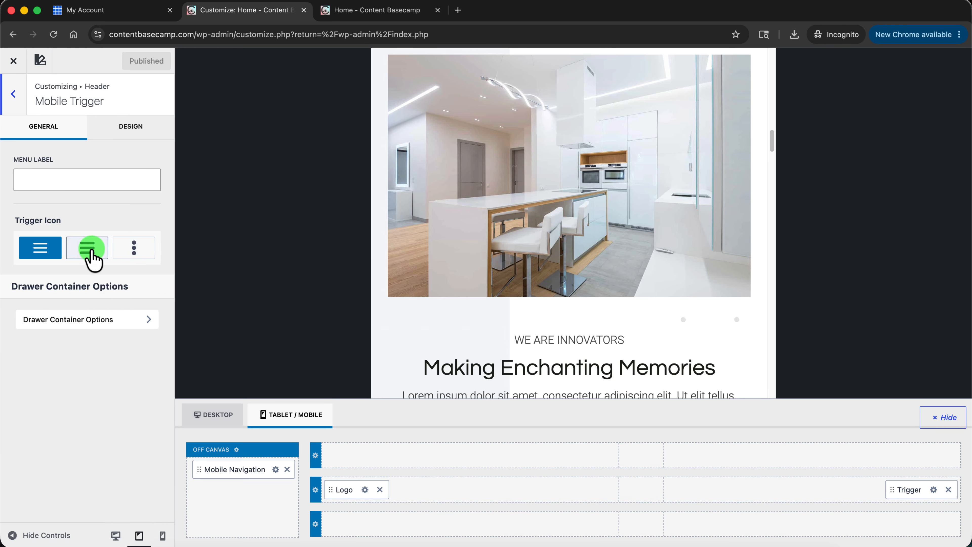
pyautogui.click(127, 131)
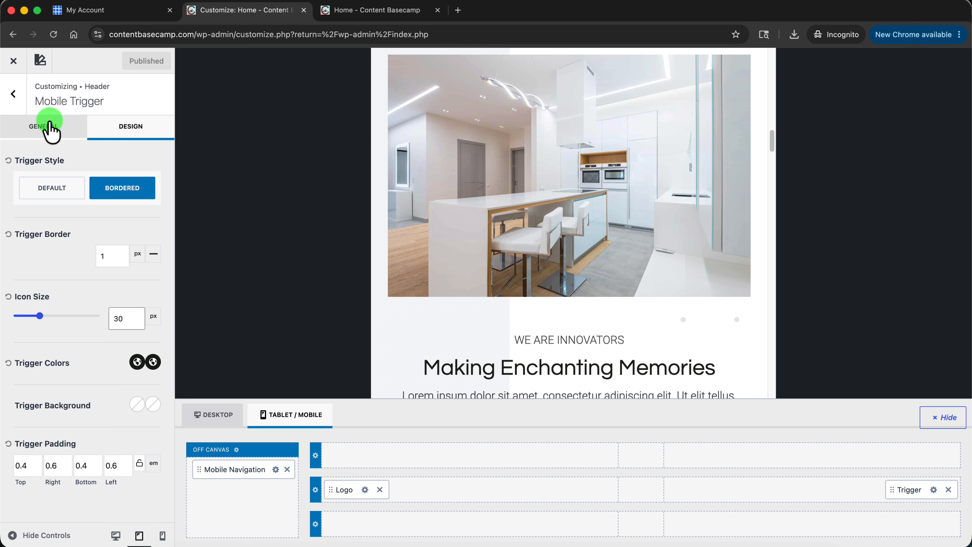
pyautogui.click(50, 123)
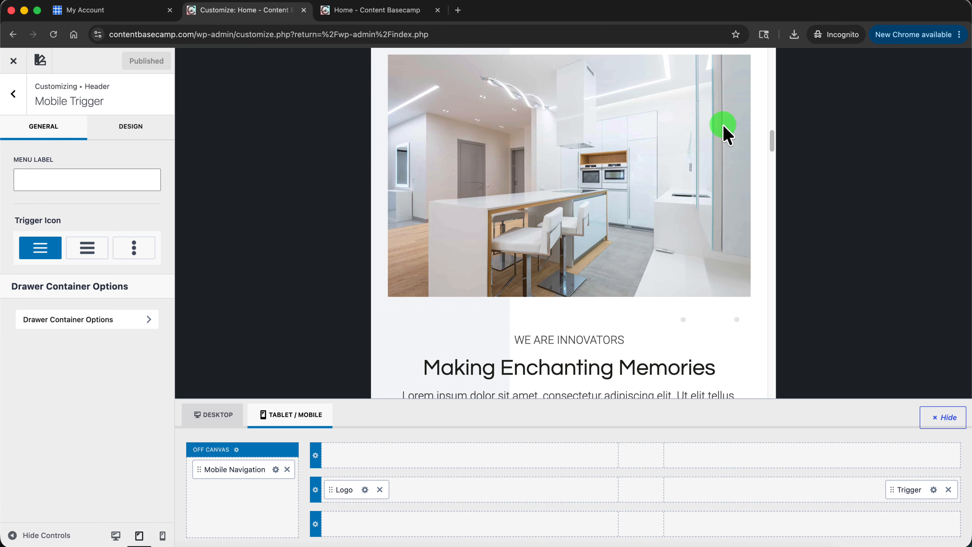
# Open the tablet menu in the preview and review the mobile navigation's design settings
pyautogui.moveTo(771, 138); pyautogui.dragTo(775, 59)
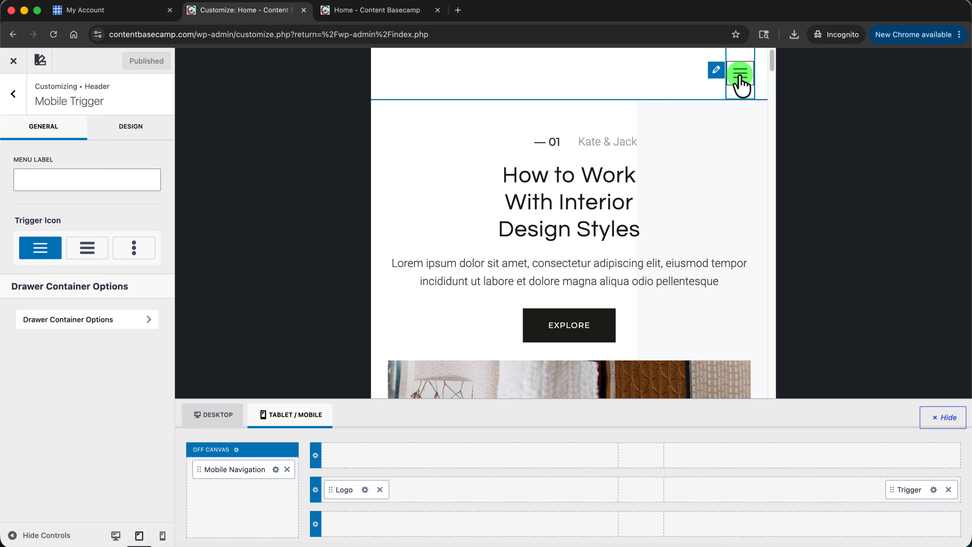
pyautogui.click(740, 74)
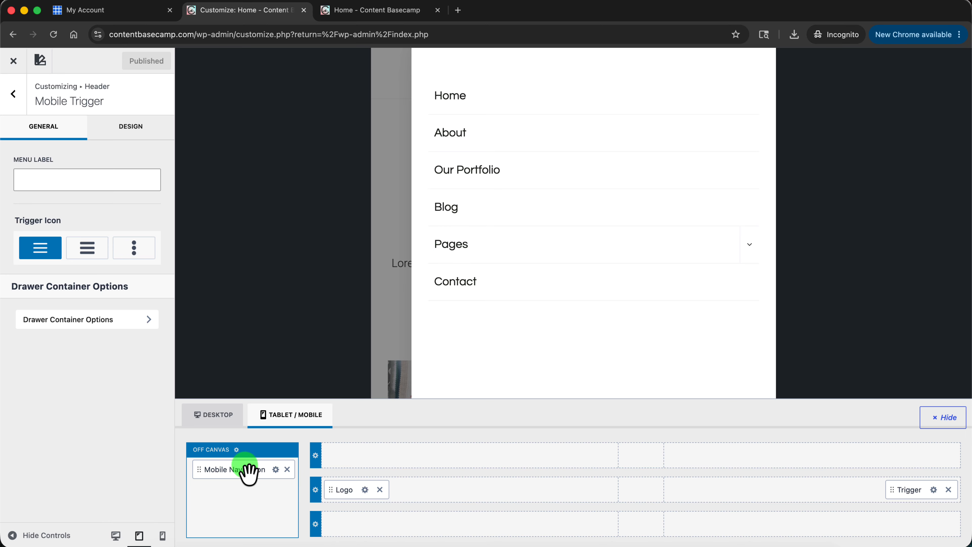
pyautogui.click(276, 469)
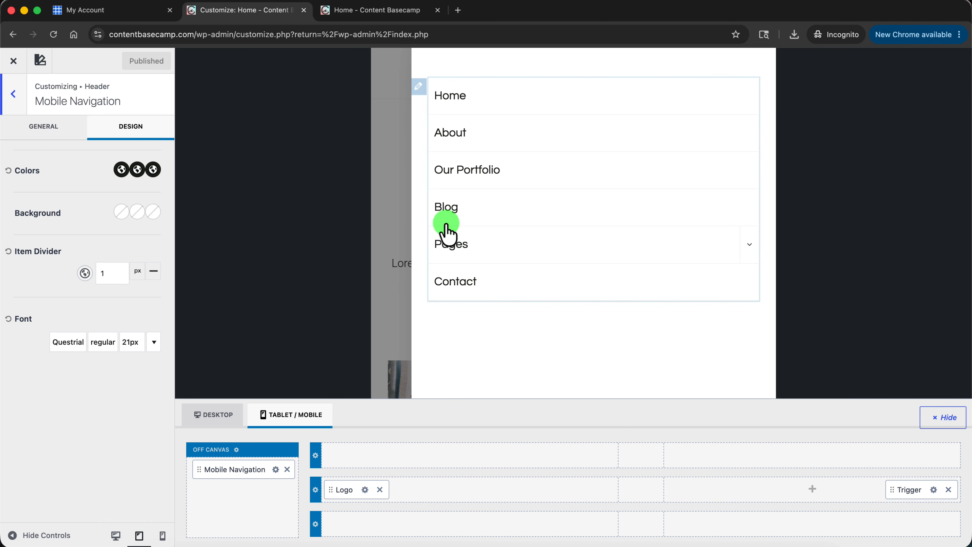
pyautogui.click(391, 208)
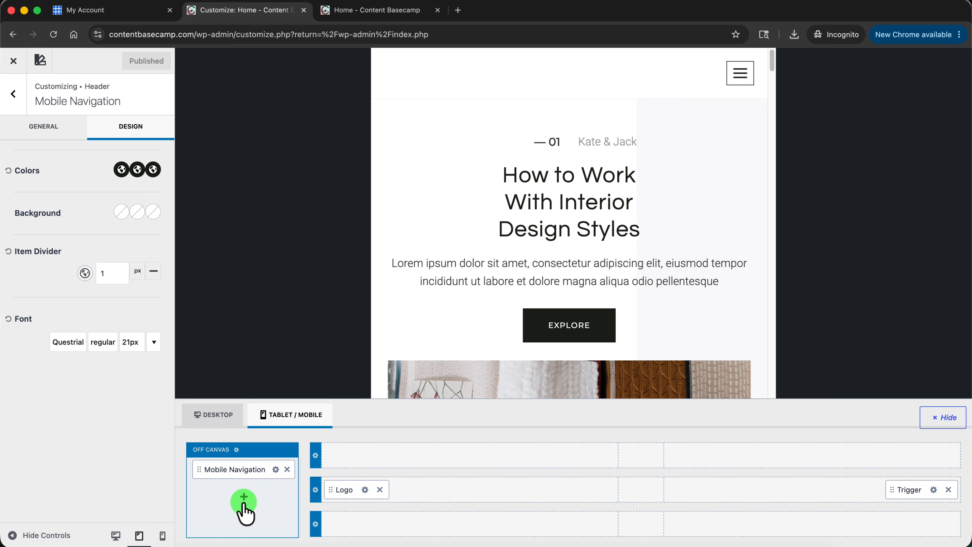
# Try adding the Social element below the mobile navigation in the off-canvas area, preview it in the menu, and remove it
pyautogui.click(244, 498)
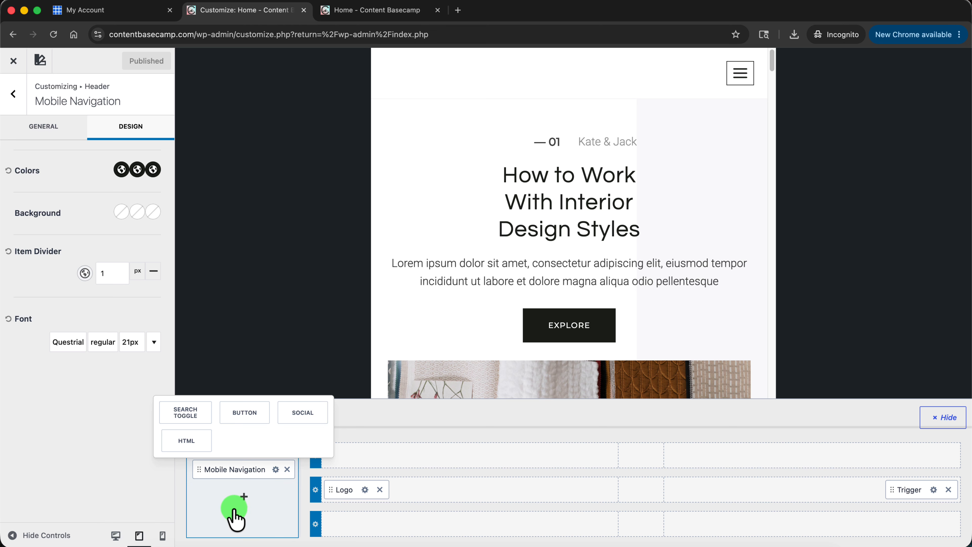
pyautogui.click(302, 412)
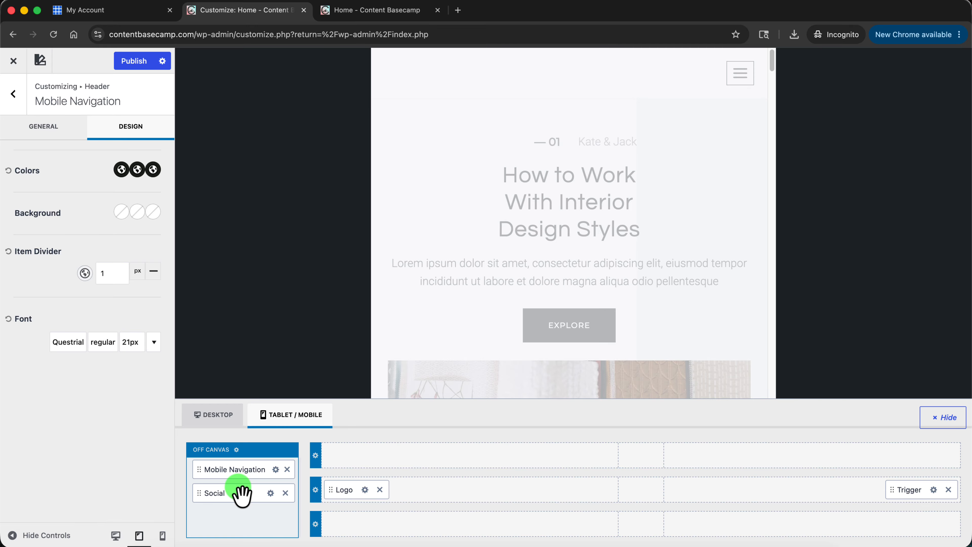
pyautogui.click(742, 79)
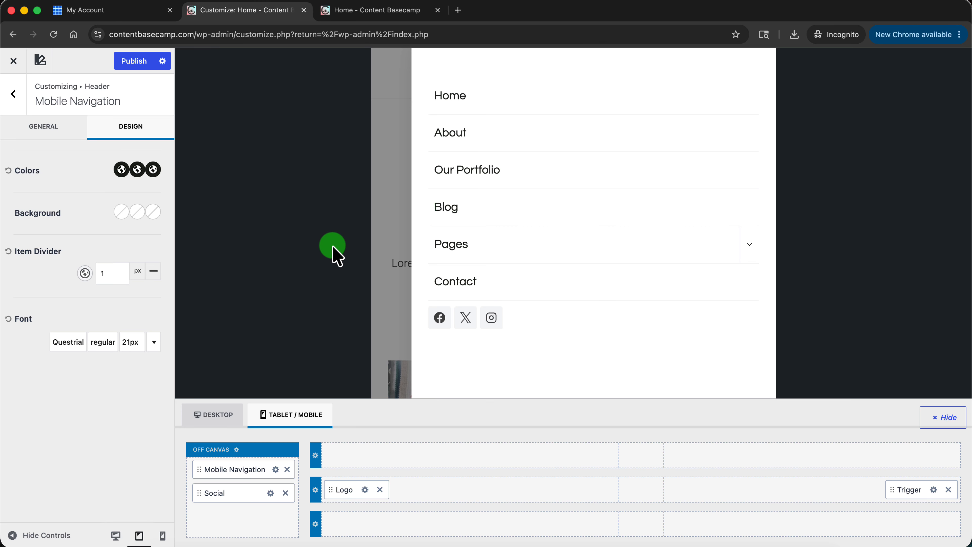
pyautogui.click(286, 492)
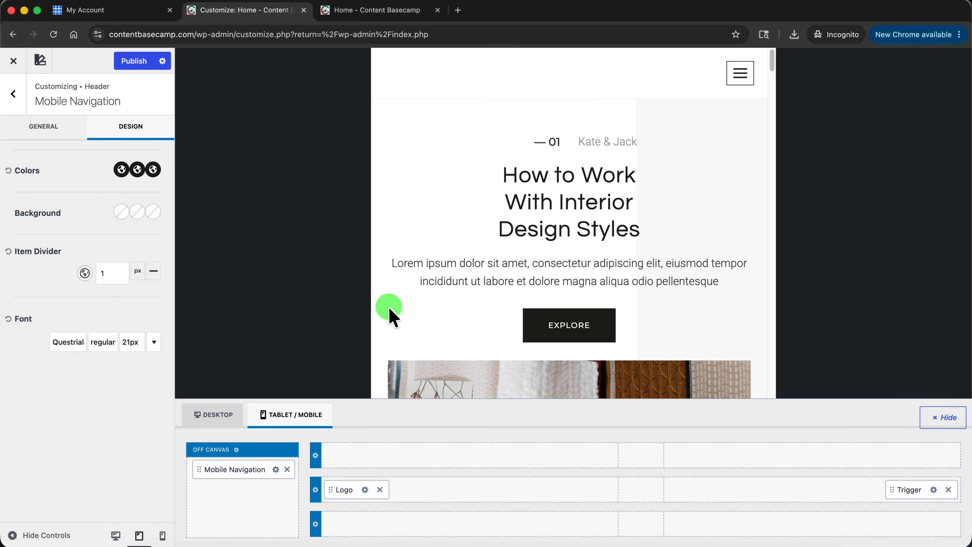
# Compare the site title across desktop, tablet and mobile previews, and set the tablet logo layout to Logo & Title
pyautogui.click(43, 132)
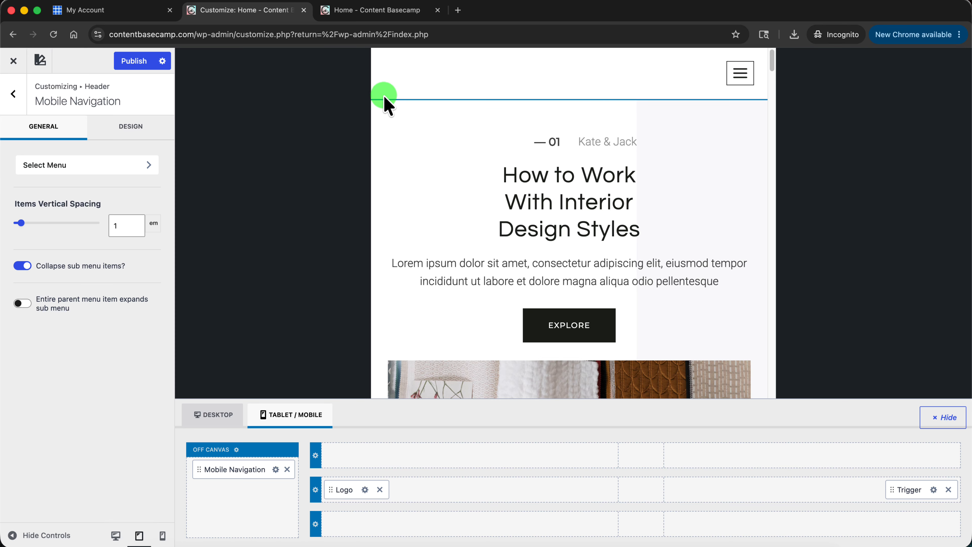
pyautogui.click(6, 93)
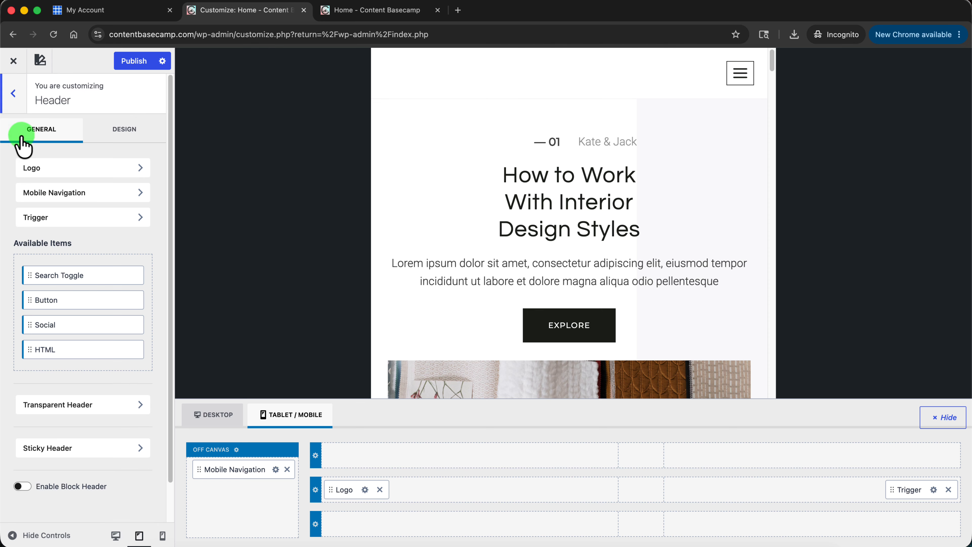
pyautogui.click(129, 169)
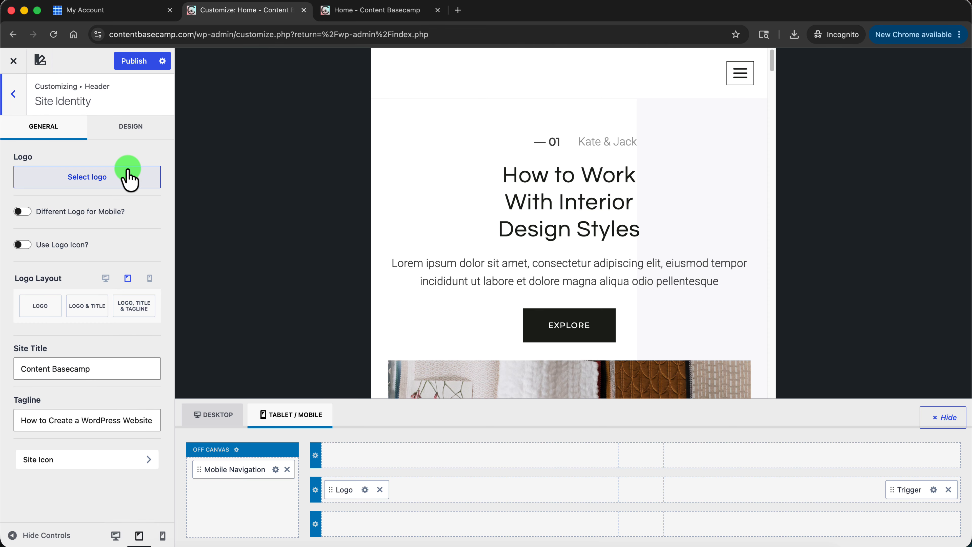
pyautogui.click(105, 279)
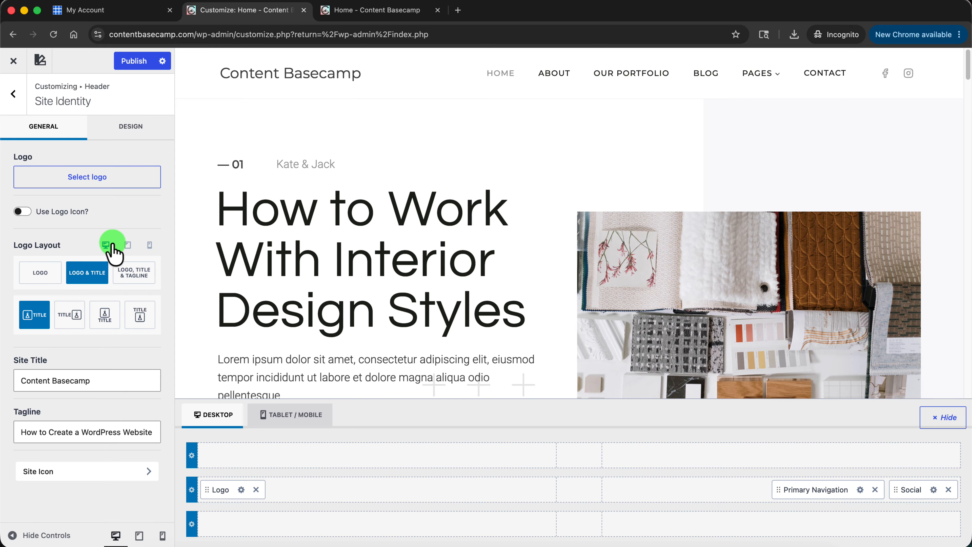
pyautogui.click(128, 246)
pyautogui.click(148, 279)
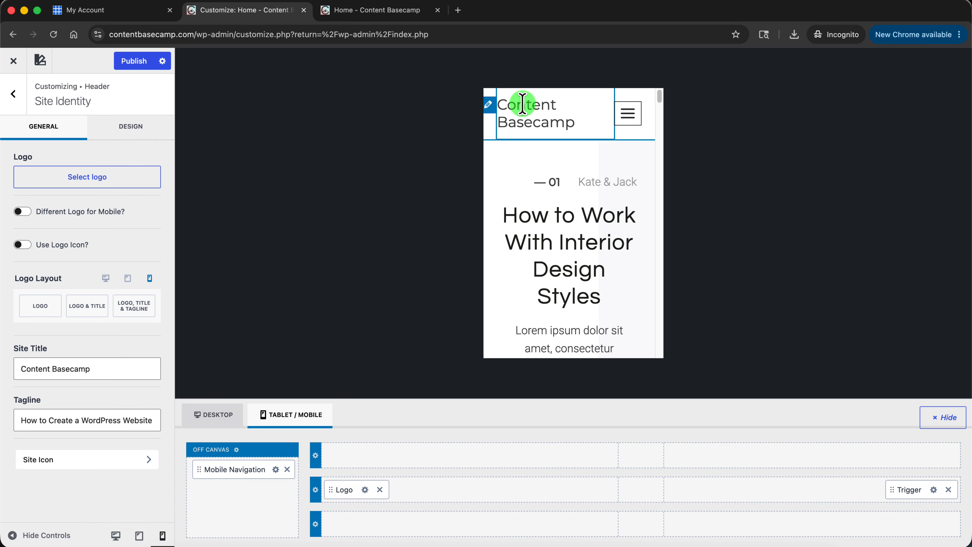
pyautogui.click(127, 279)
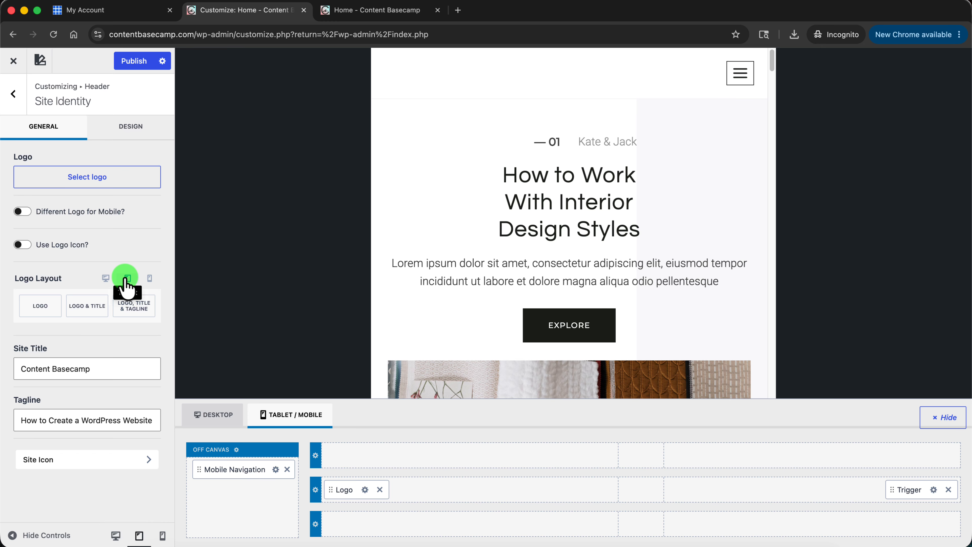
pyautogui.click(86, 307)
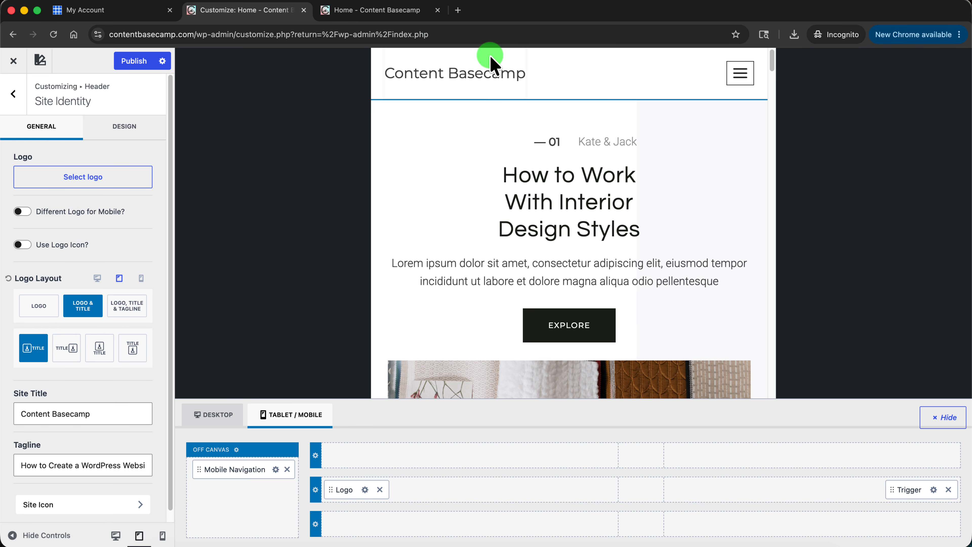
# Set the site title's font size to 17 px, also trying 14 px, while checking the mobile preview
pyautogui.click(141, 278)
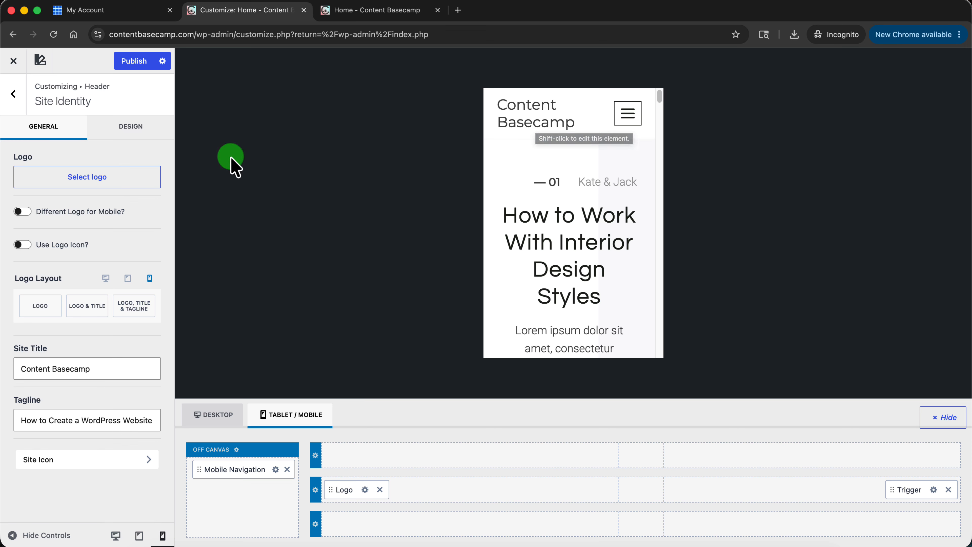
pyautogui.click(130, 128)
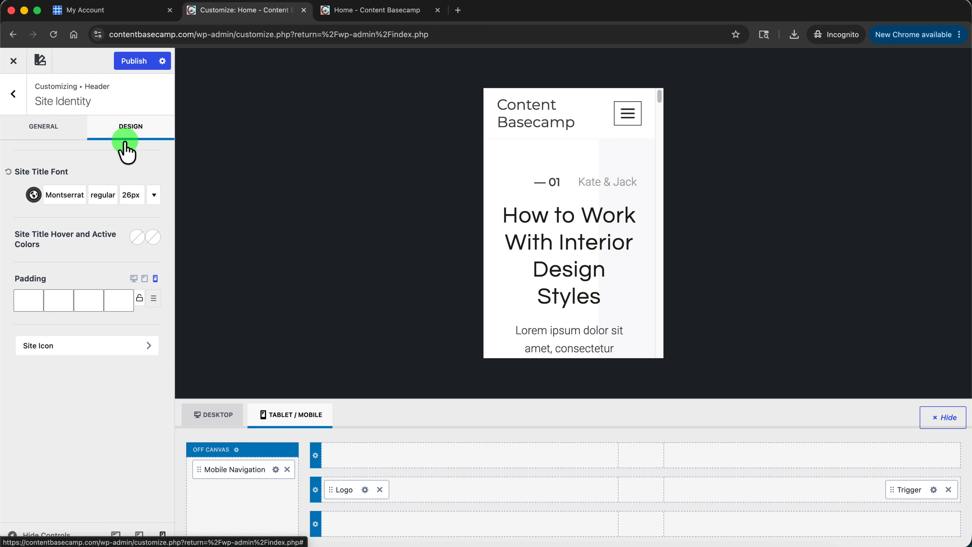
pyautogui.click(134, 203)
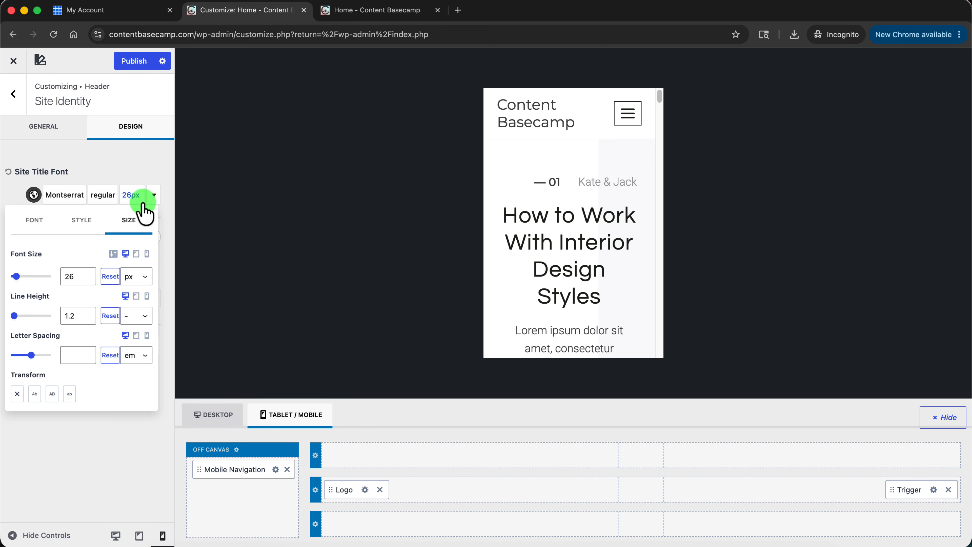
pyautogui.click(66, 275)
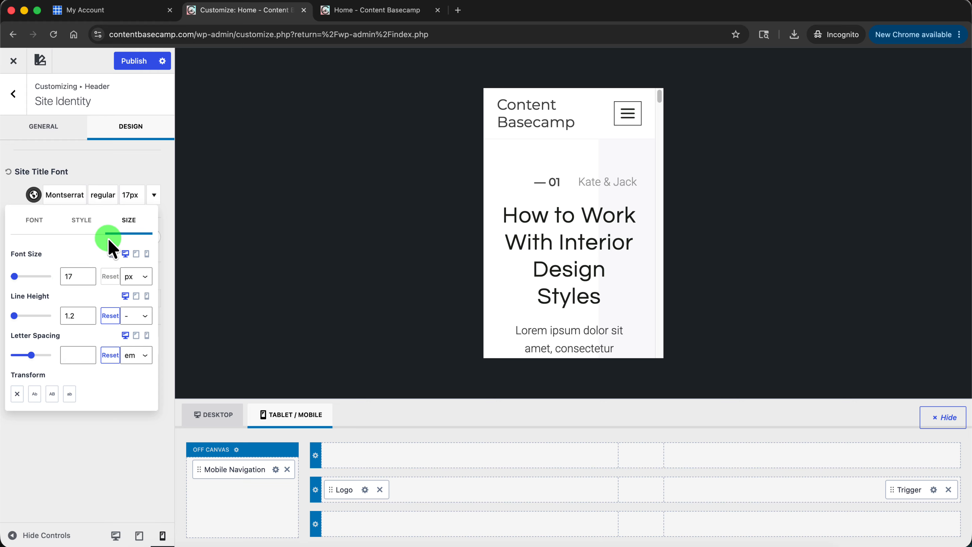
pyautogui.click(162, 165)
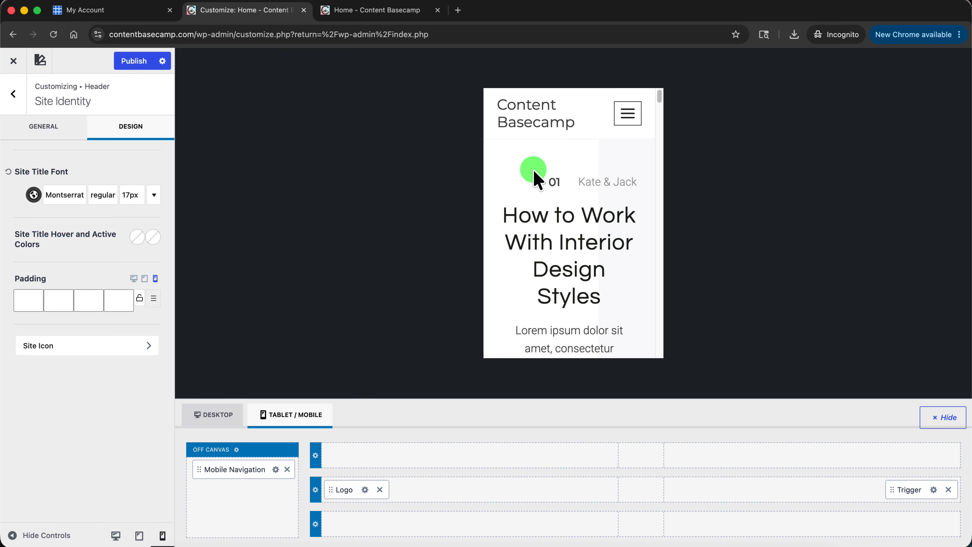
pyautogui.click(130, 196)
pyautogui.click(78, 276)
pyautogui.moveTo(14, 277); pyautogui.dragTo(17, 278)
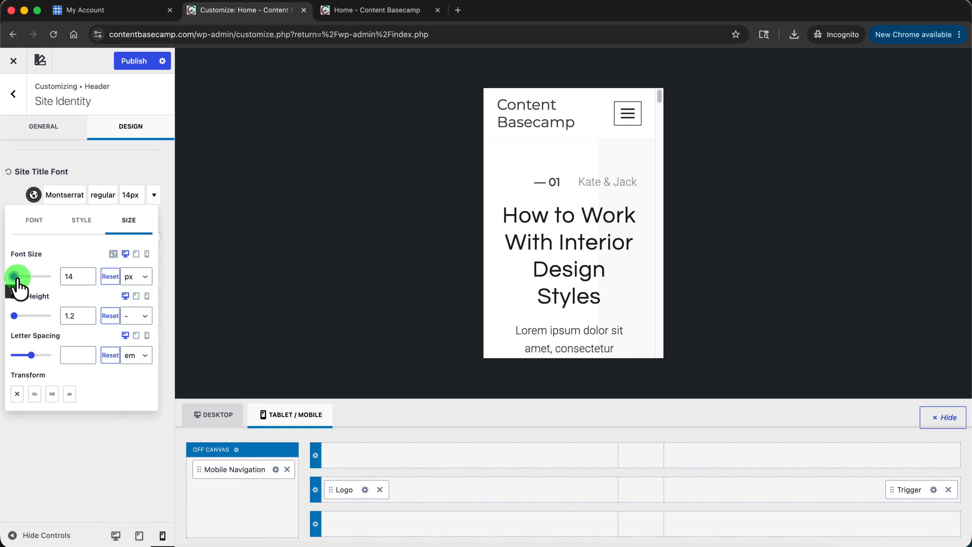
pyautogui.click(126, 190)
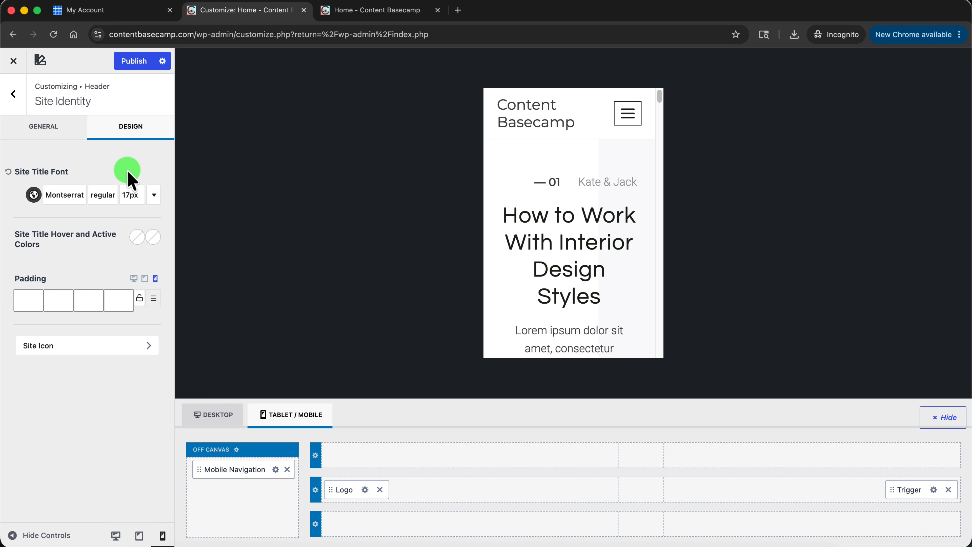
pyautogui.click(139, 536)
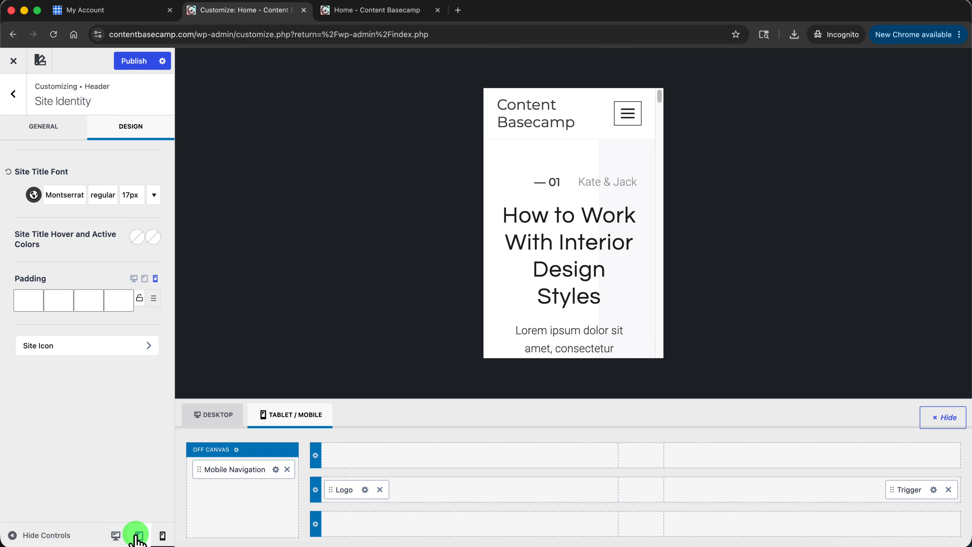
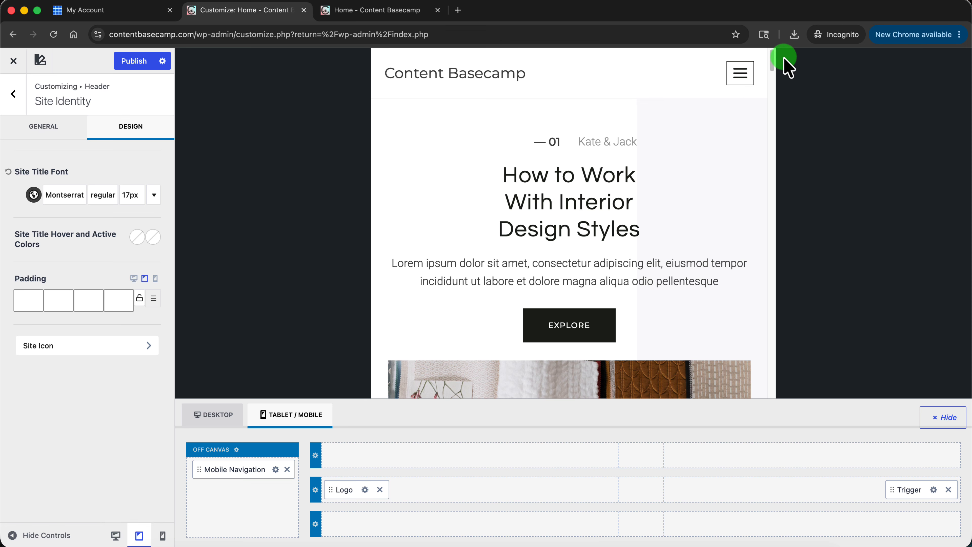
# Compare the homepage across the desktop, tablet and mobile previews, and publish the header changes
pyautogui.click(116, 535)
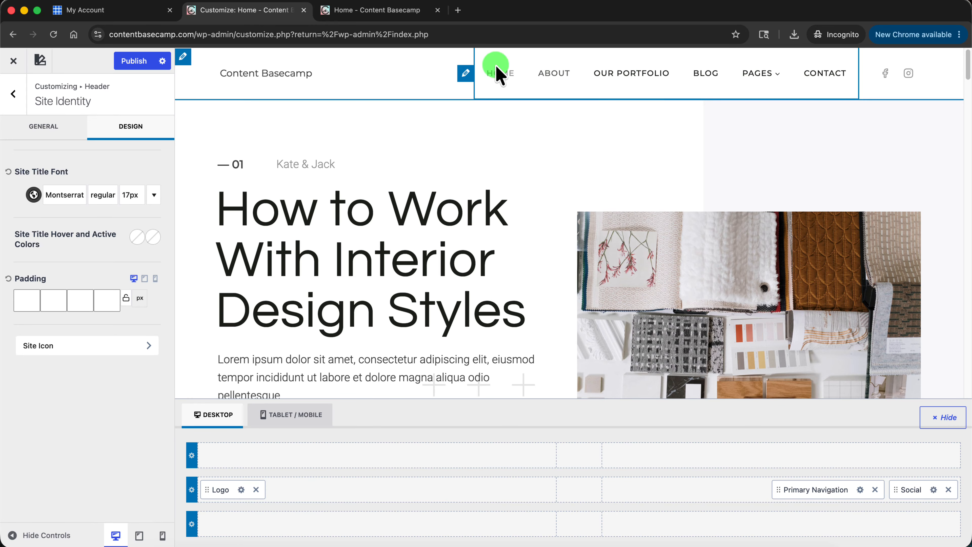
pyautogui.moveTo(968, 71); pyautogui.dragTo(945, 151)
pyautogui.click(139, 535)
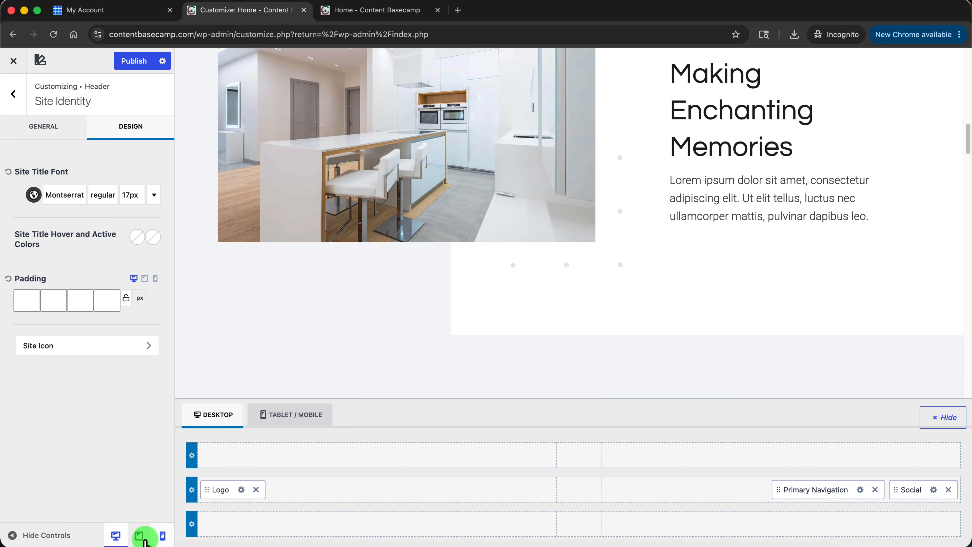
pyautogui.click(162, 535)
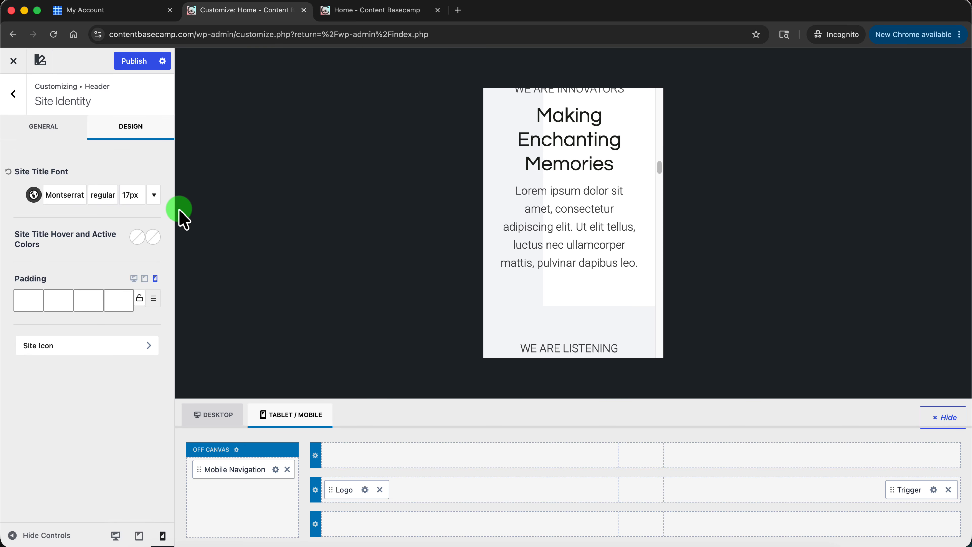
pyautogui.click(143, 64)
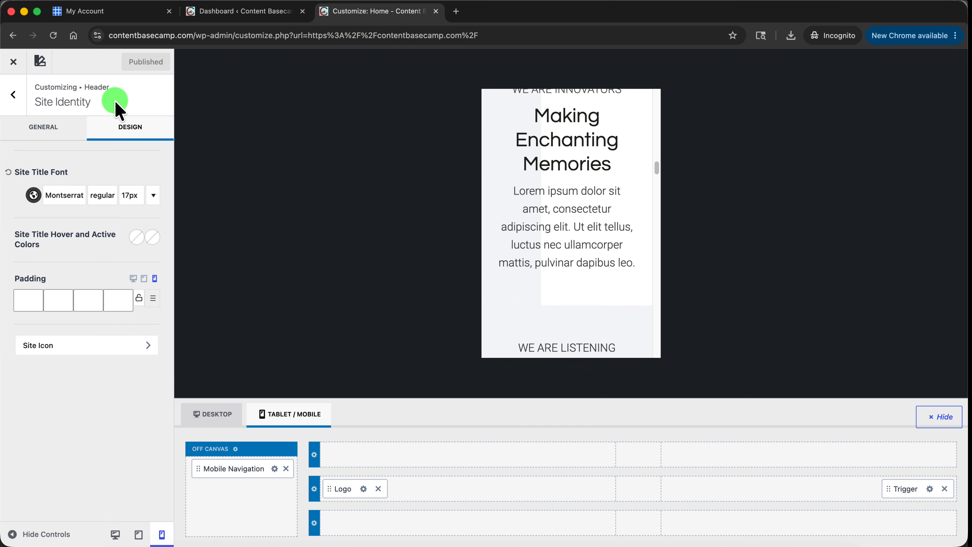
# Open the site's global color palette settings with the homepage shown in desktop preview
pyautogui.click(13, 95)
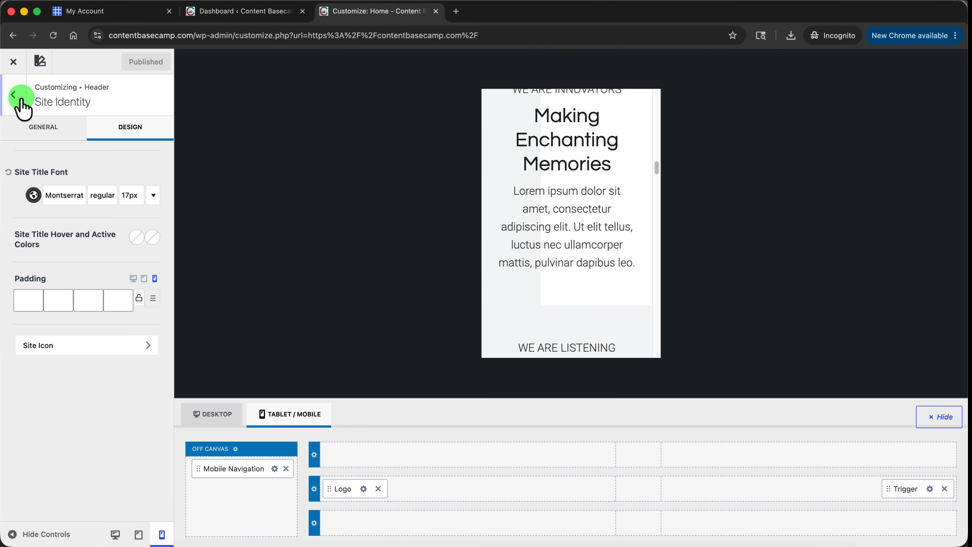
pyautogui.click(13, 96)
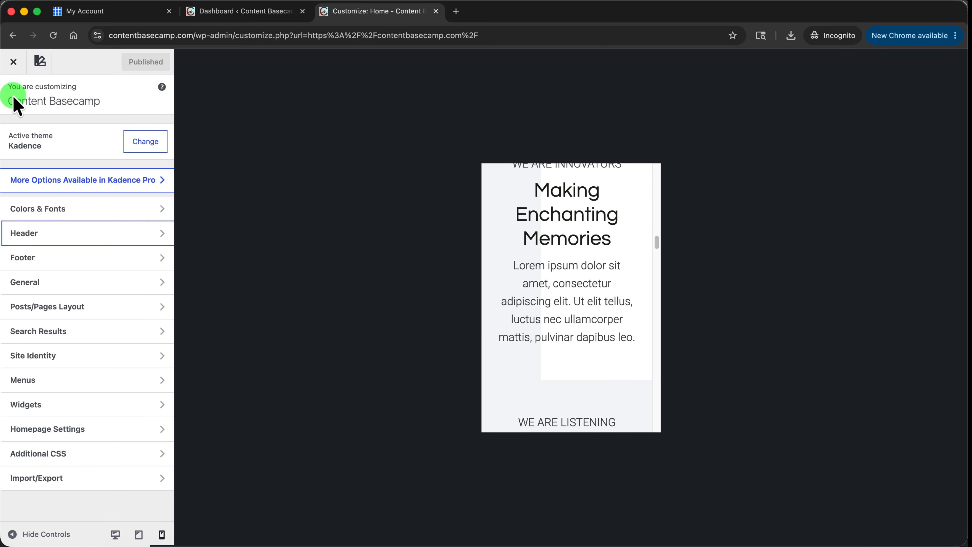
pyautogui.click(124, 210)
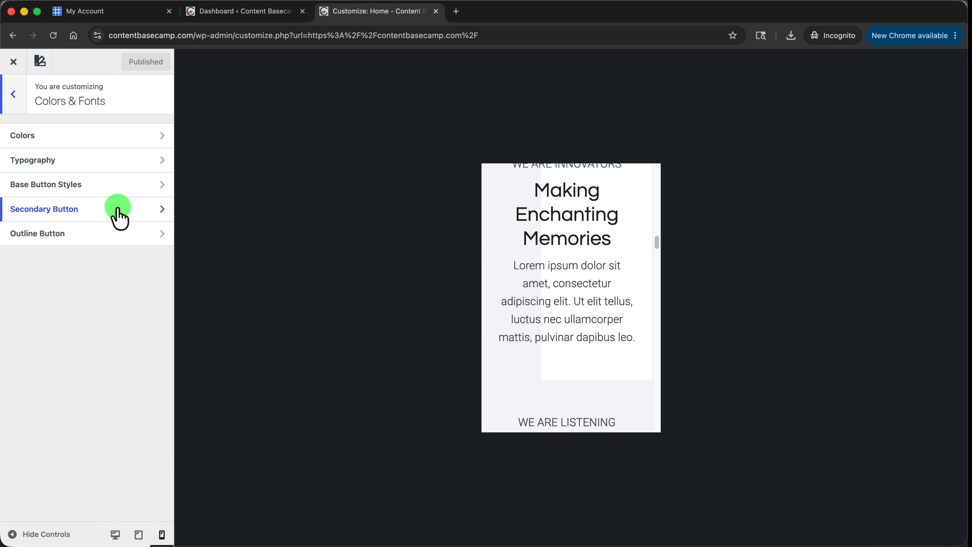
pyautogui.click(163, 140)
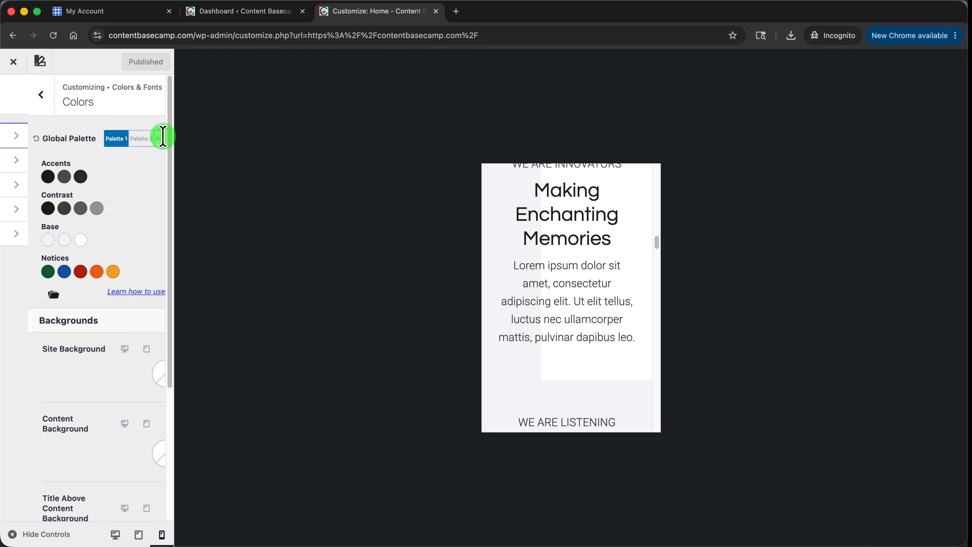
pyautogui.click(115, 535)
pyautogui.moveTo(962, 243); pyautogui.dragTo(964, 73)
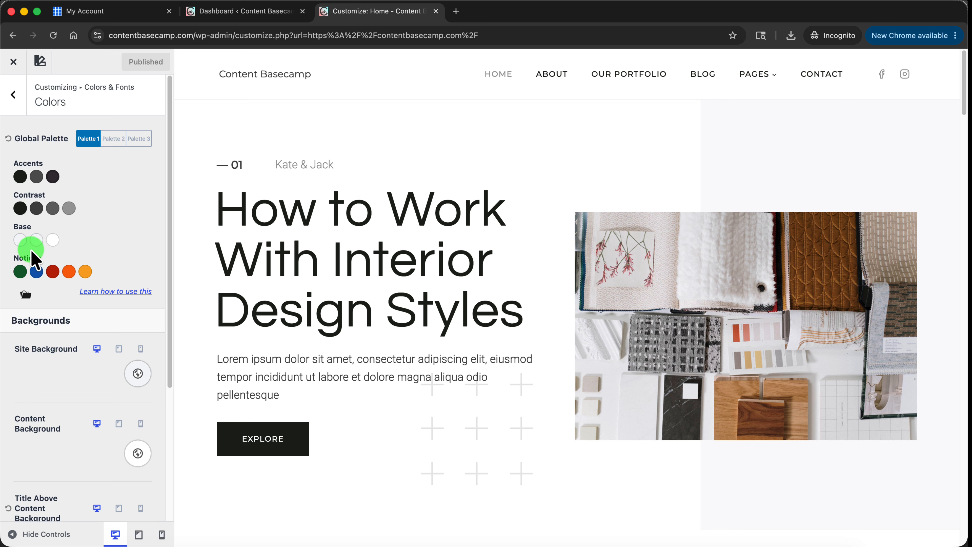
# Set the first Base color in Palette 1 to FFE0E0 and check it on the homepage
pyautogui.click(20, 241)
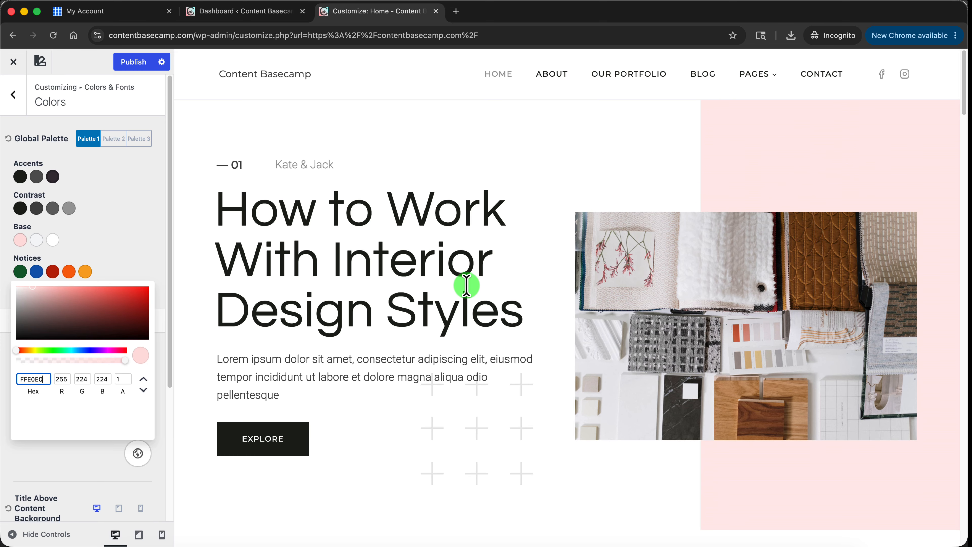
pyautogui.scroll(-3, 466, 285)
pyautogui.scroll(2, 470, 284)
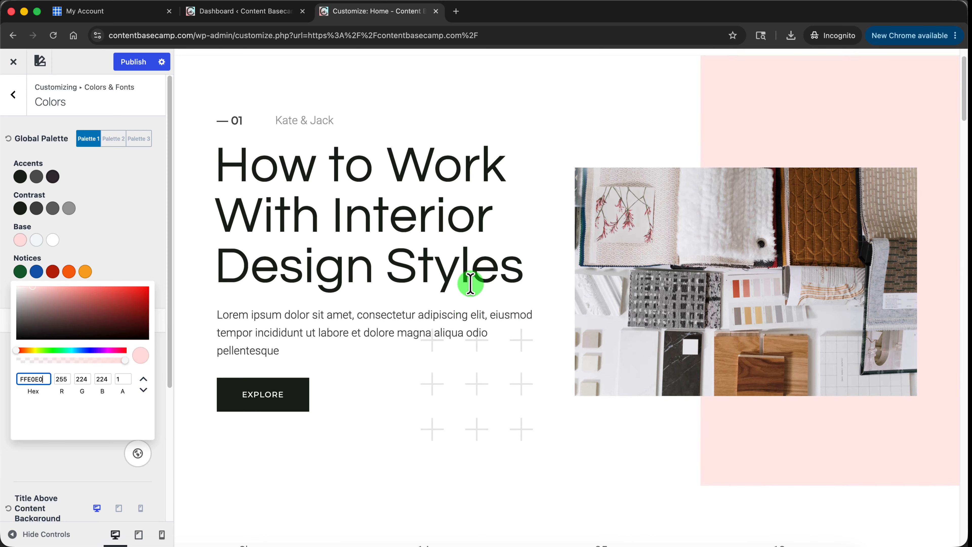
pyautogui.scroll(2, 471, 283)
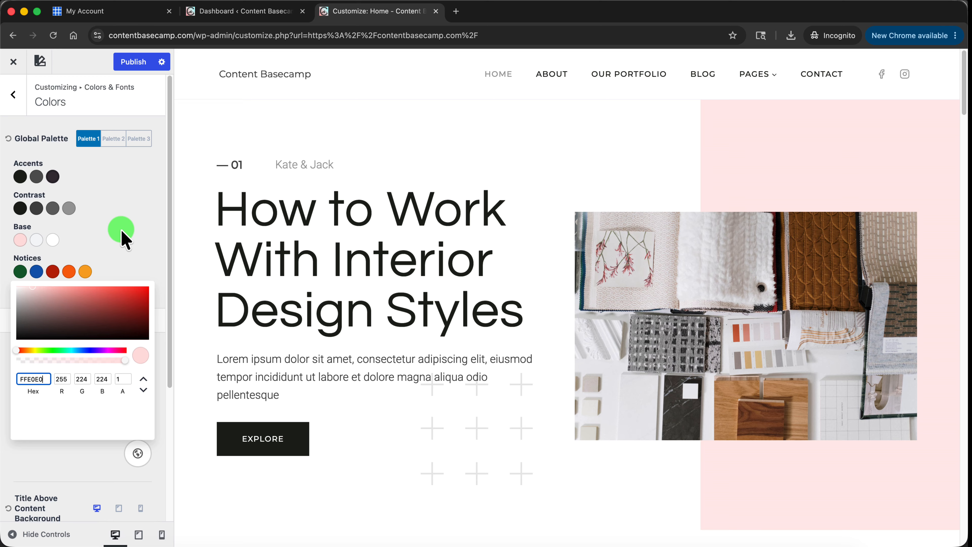
pyautogui.click(43, 230)
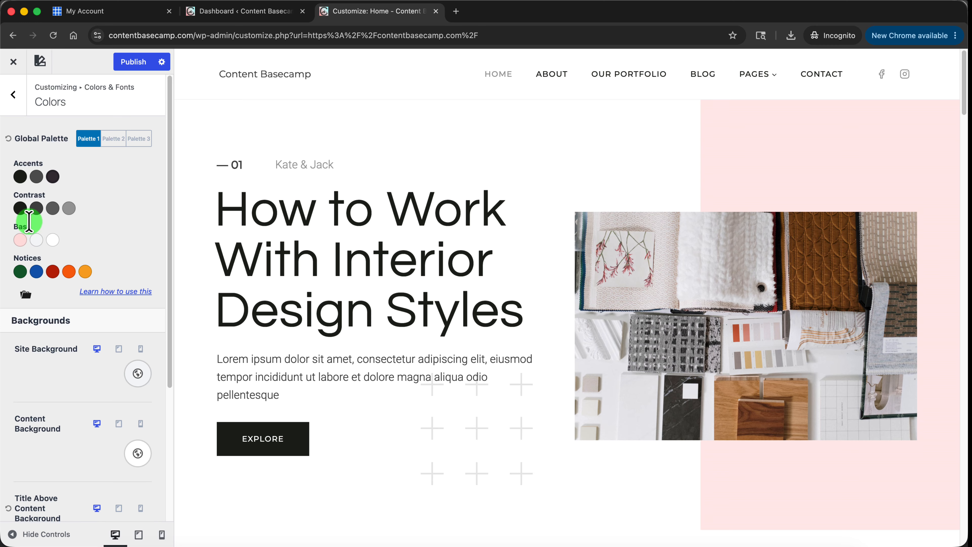
# Set the first Contrast color in Palette 1 to FF8787 and check it on the homepage
pyautogui.click(19, 209)
pyautogui.click(35, 378)
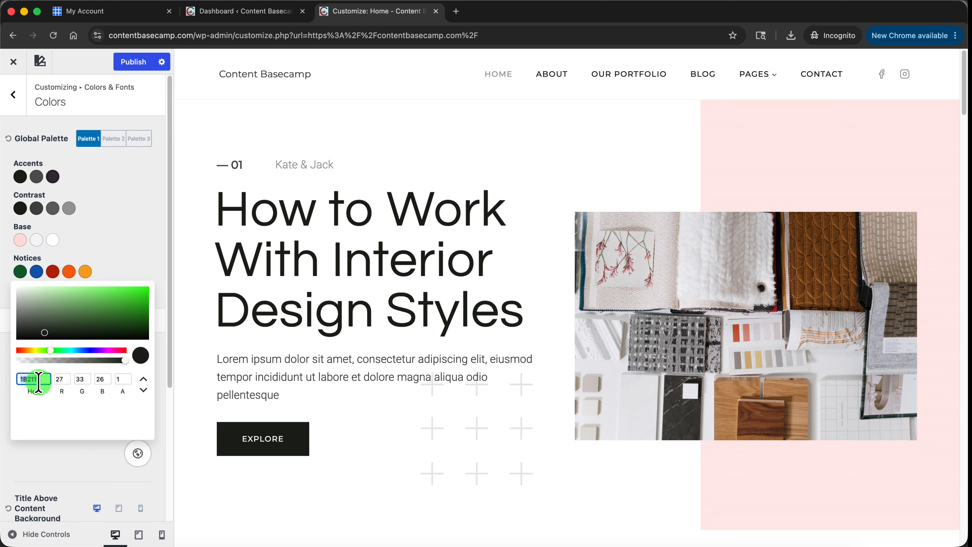
pyautogui.write('FF8787')
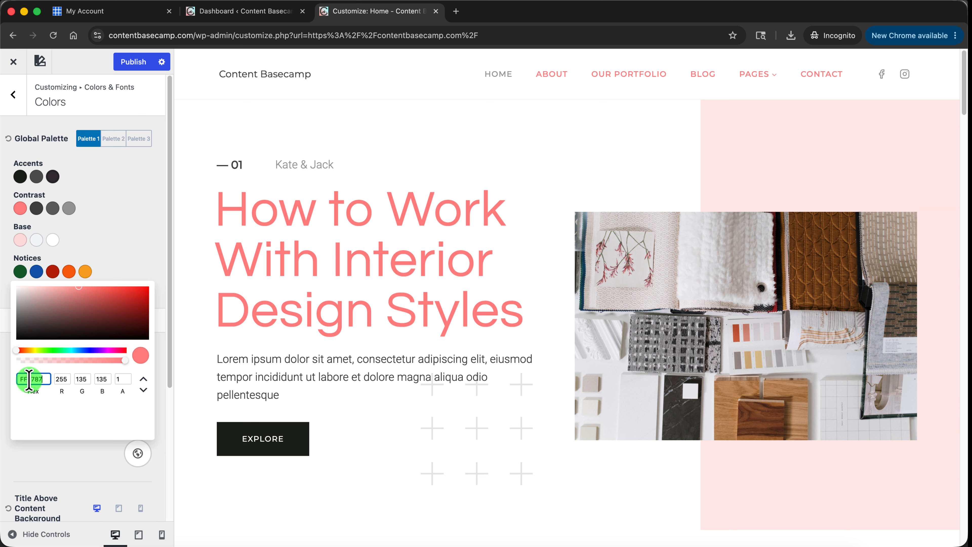
pyautogui.click(109, 207)
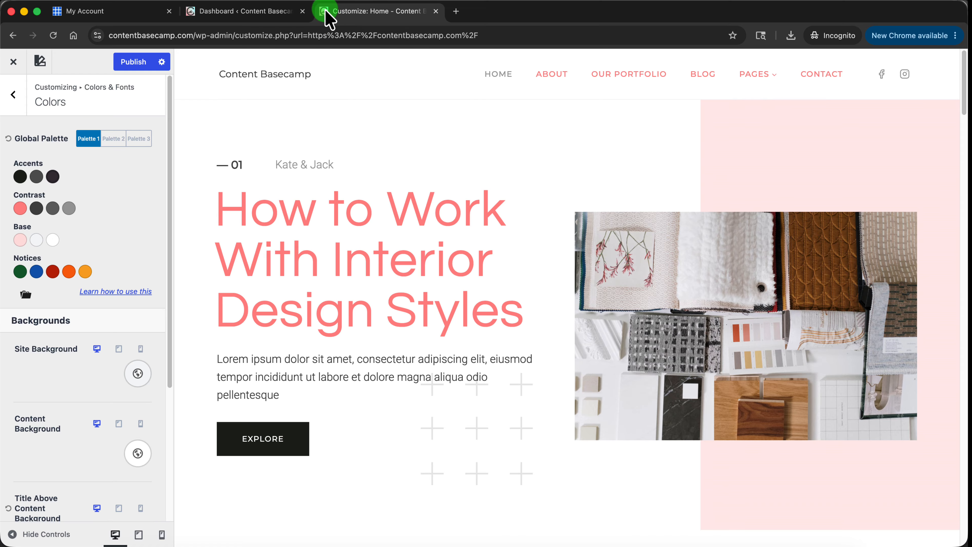
pyautogui.moveTo(964, 92)
pyautogui.mouseDown()
pyautogui.moveTo(962, 178)
pyautogui.moveTo(961, 87)
pyautogui.mouseUp()
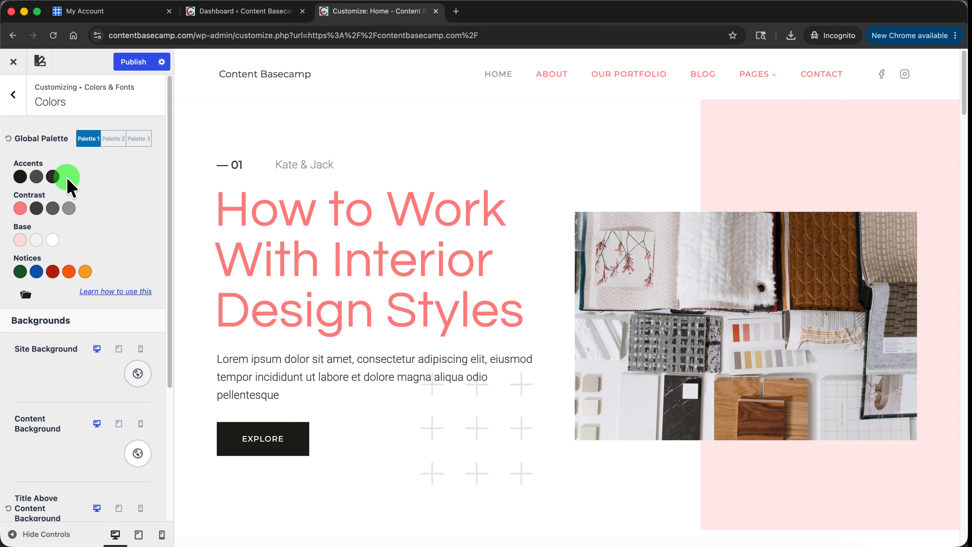
# Set the base button text color to the dark gray palette color 464646
pyautogui.click(14, 94)
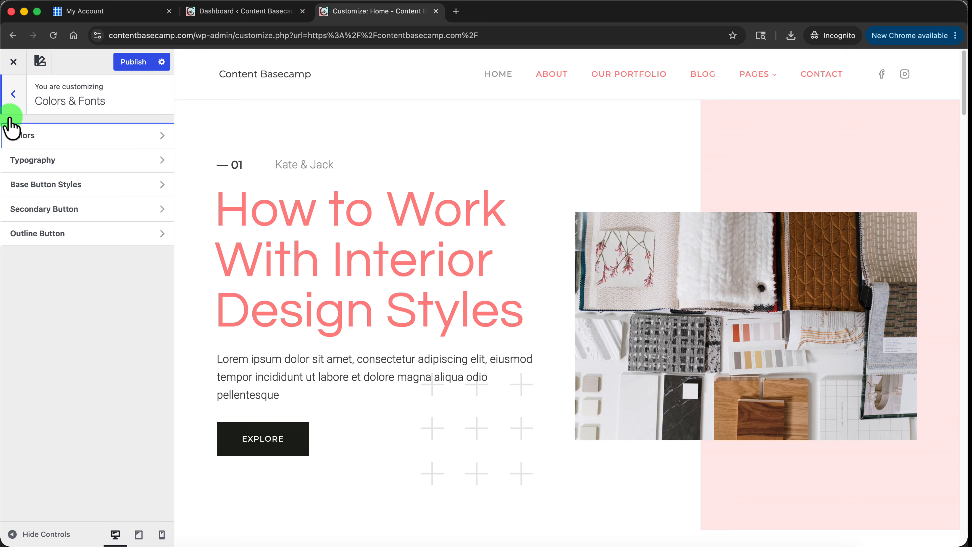
pyautogui.click(161, 185)
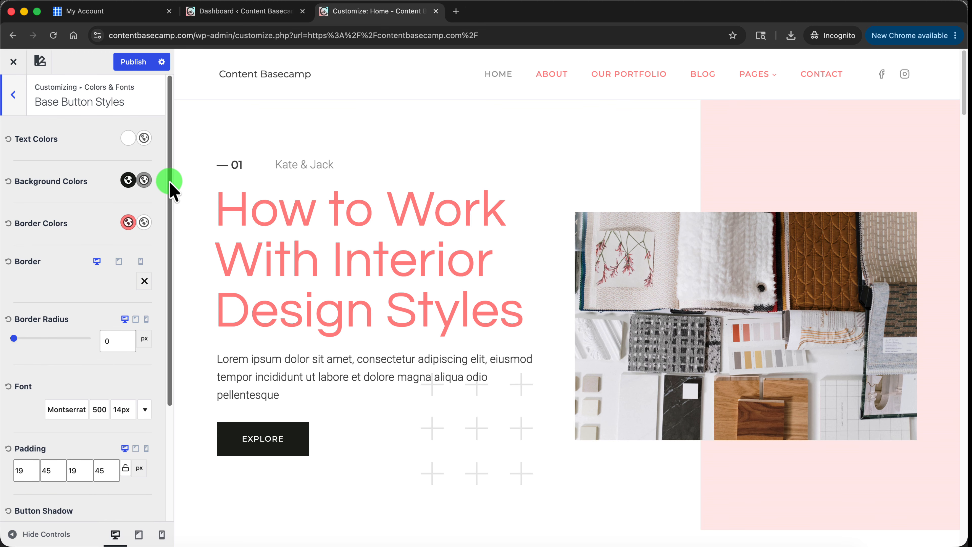
pyautogui.click(128, 140)
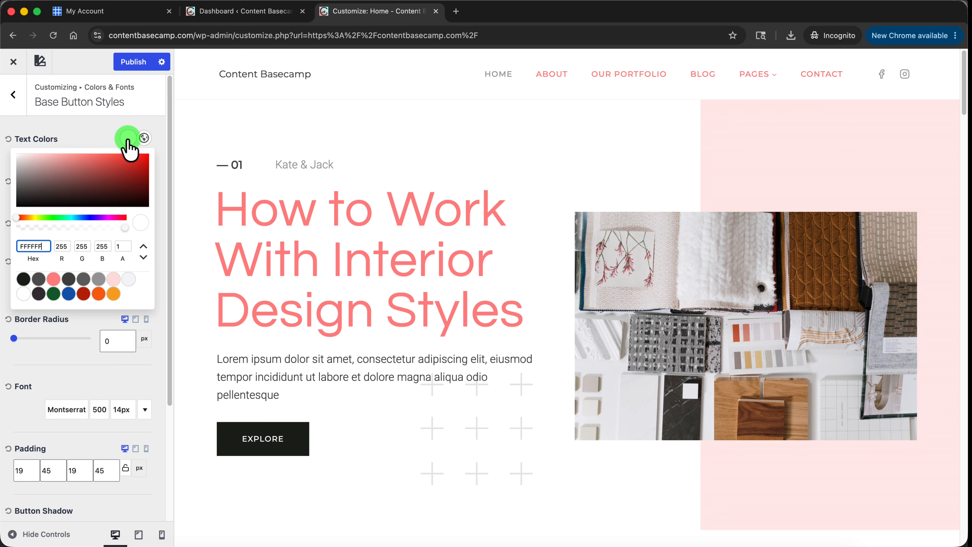
pyautogui.click(69, 280)
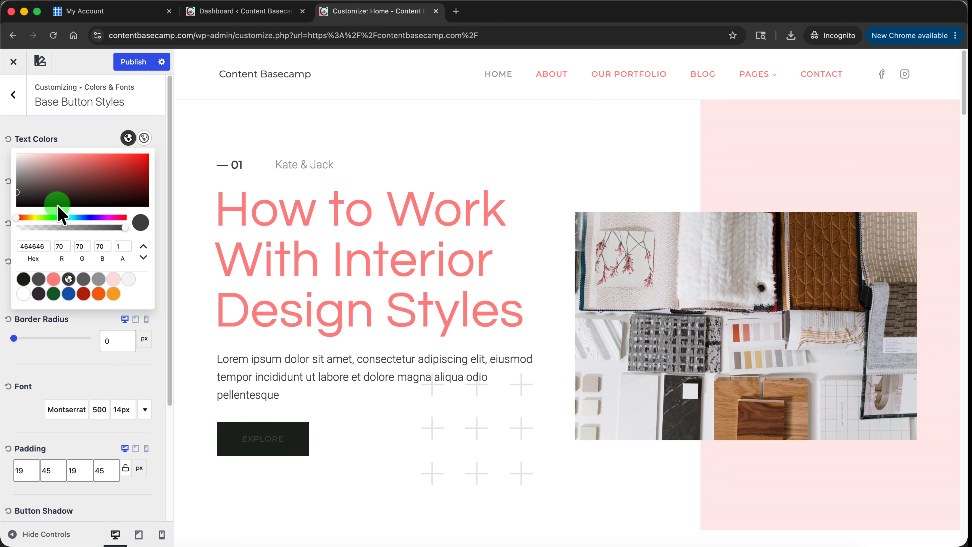
pyautogui.click(68, 129)
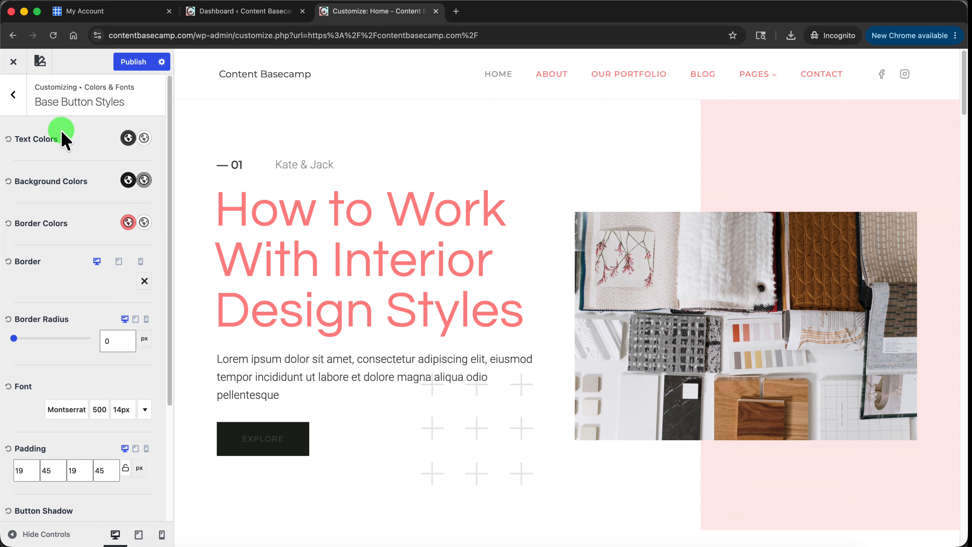
# Set the base button background color to the light pink palette color FFE0E0
pyautogui.click(128, 180)
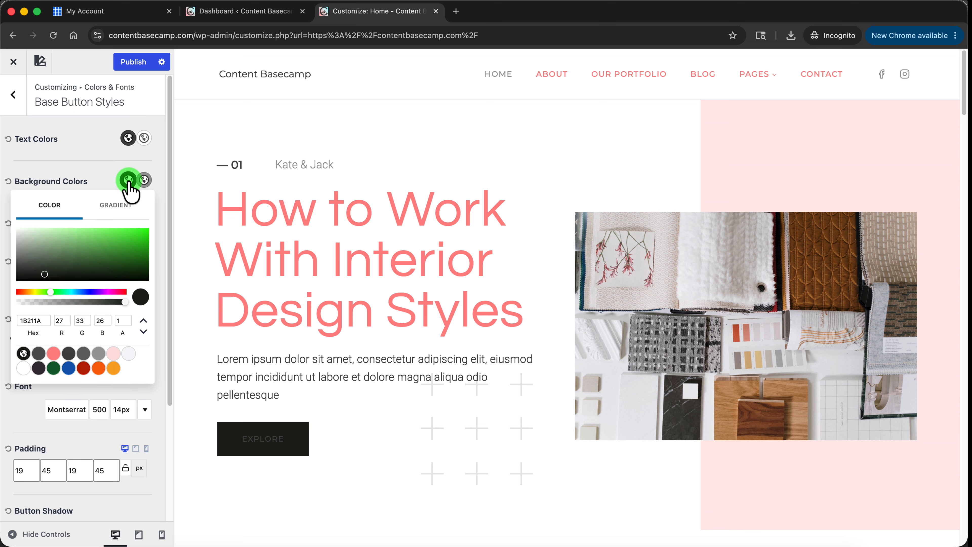
pyautogui.click(112, 356)
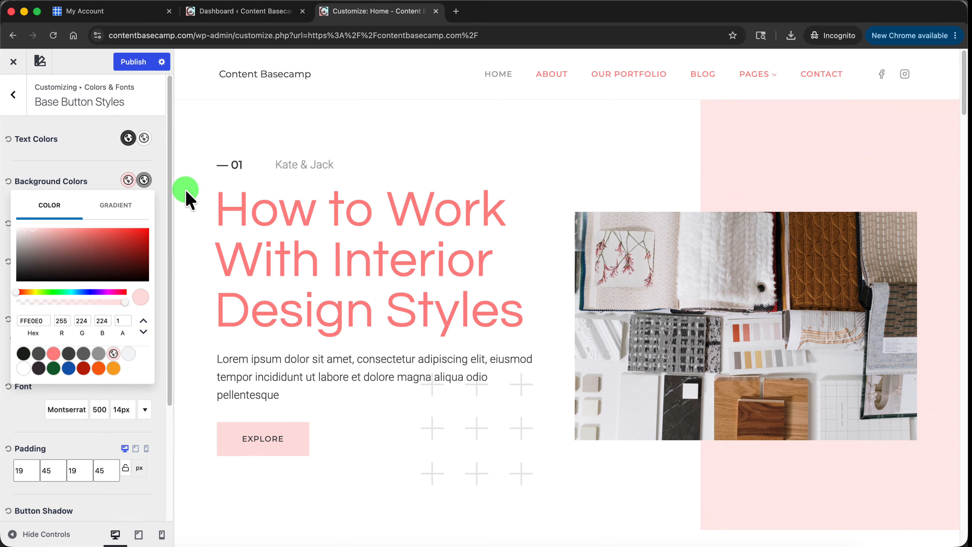
pyautogui.click(175, 185)
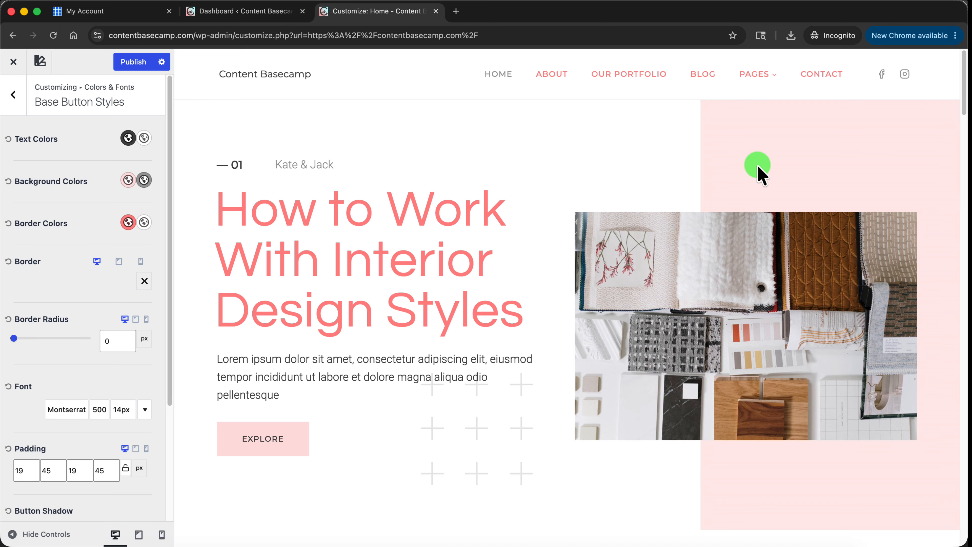
# Review the homepage and the About page in the preview, and publish the color and button changes
pyautogui.moveTo(966, 103)
pyautogui.mouseDown()
pyautogui.moveTo(955, 269)
pyautogui.moveTo(961, 434)
pyautogui.moveTo(957, 254)
pyautogui.moveTo(909, 226)
pyautogui.moveTo(962, 185)
pyautogui.moveTo(958, 107)
pyautogui.moveTo(548, 174)
pyautogui.mouseUp()
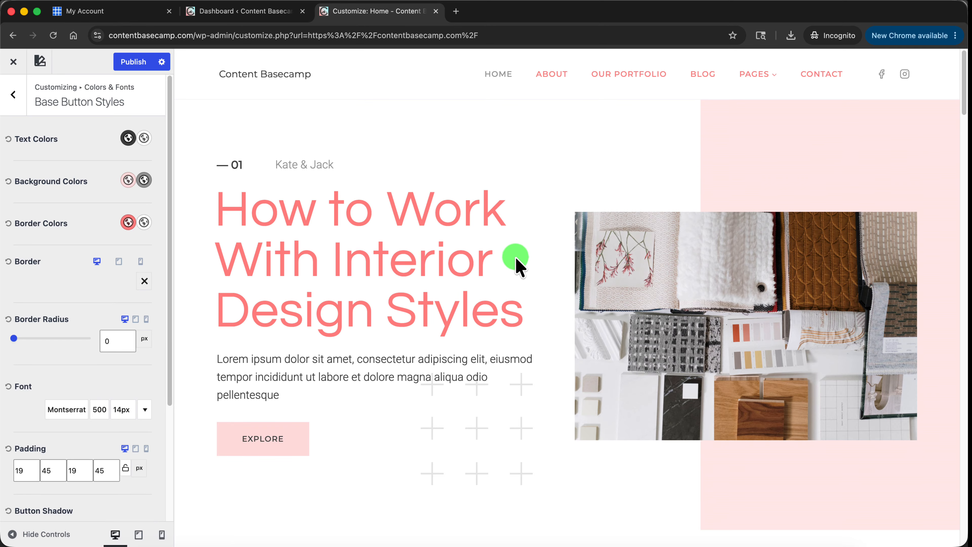
pyautogui.click(552, 76)
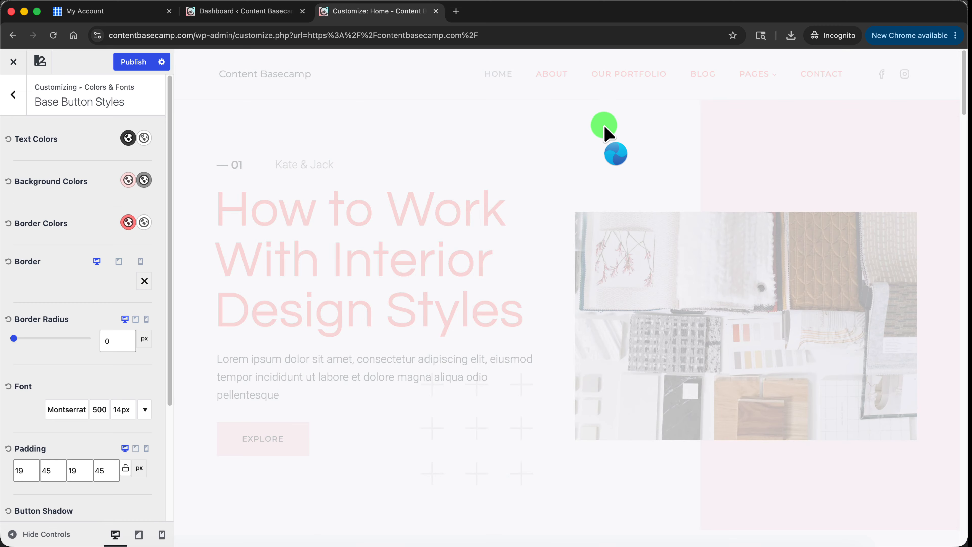
pyautogui.moveTo(962, 114); pyautogui.dragTo(962, 48)
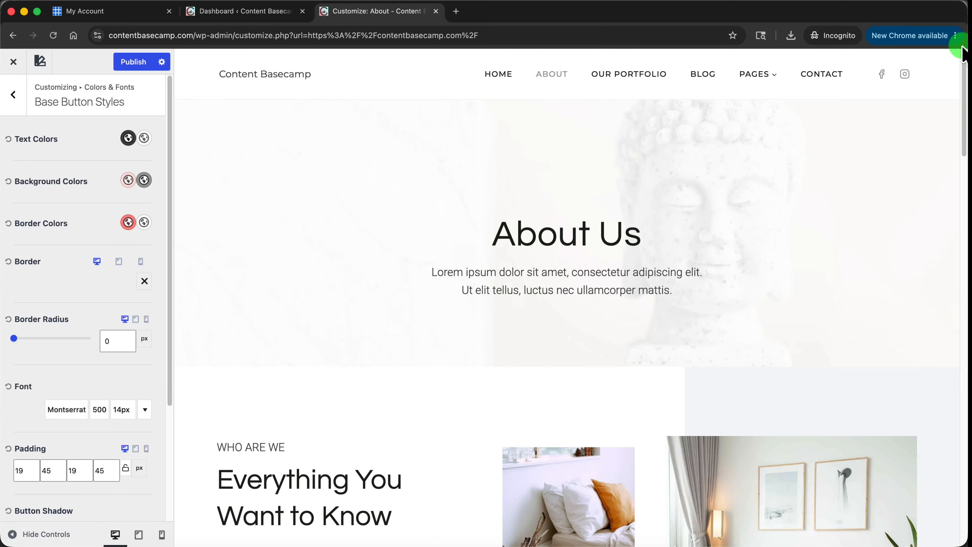
pyautogui.click(139, 64)
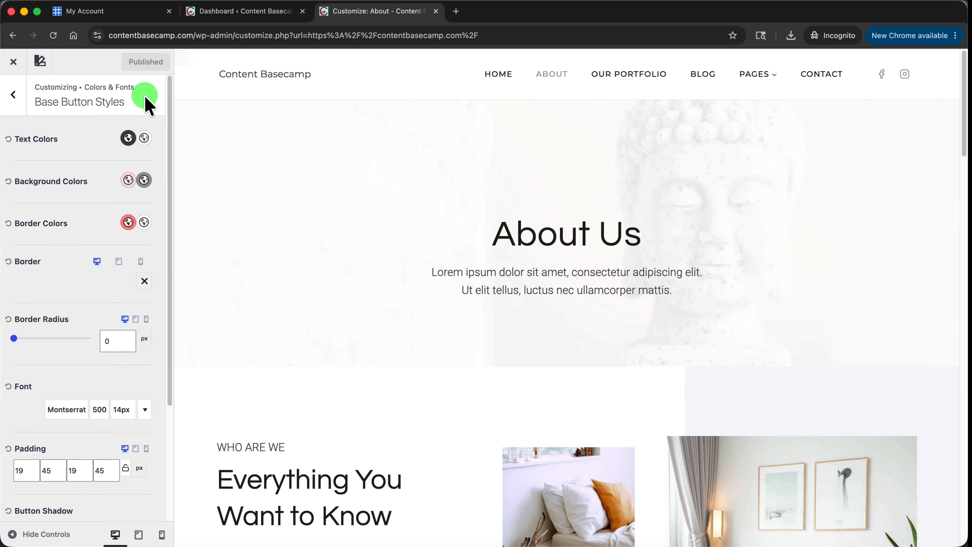
# Exit the customizer, review the live About, Our Portfolio and Home pages, and return to the WordPress dashboard
pyautogui.click(12, 61)
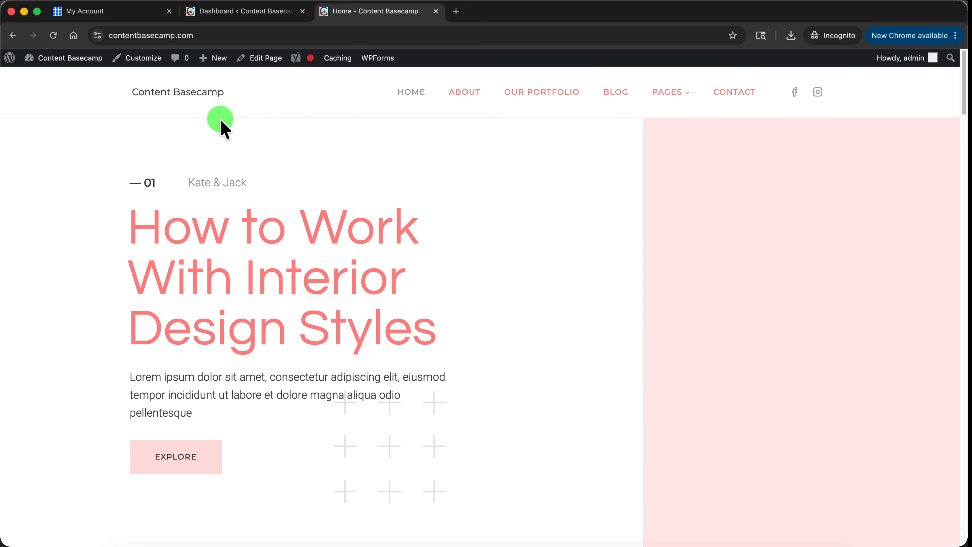
pyautogui.click(473, 102)
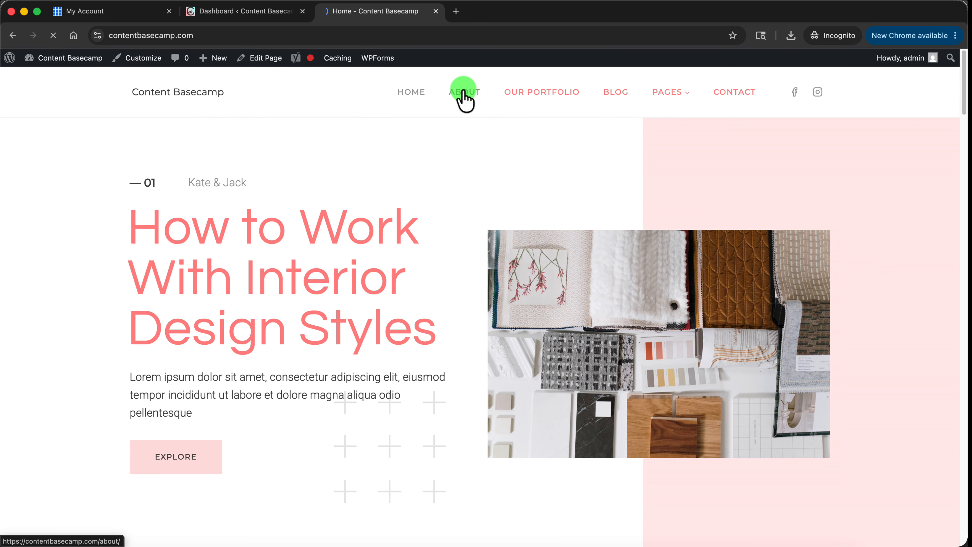
pyautogui.moveTo(961, 134); pyautogui.dragTo(962, 69)
pyautogui.click(573, 100)
pyautogui.moveTo(963, 115); pyautogui.dragTo(962, 528)
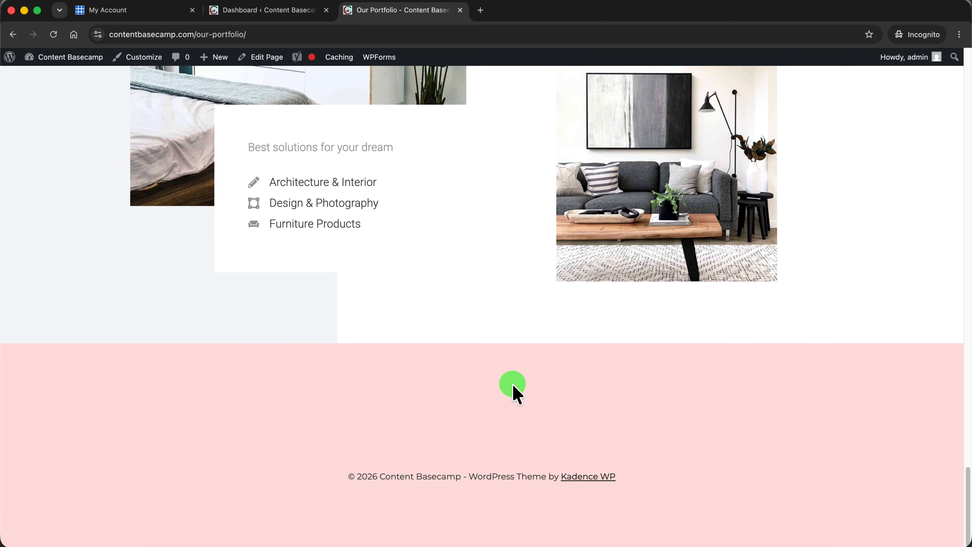
pyautogui.moveTo(968, 486); pyautogui.dragTo(965, 48)
pyautogui.click(422, 92)
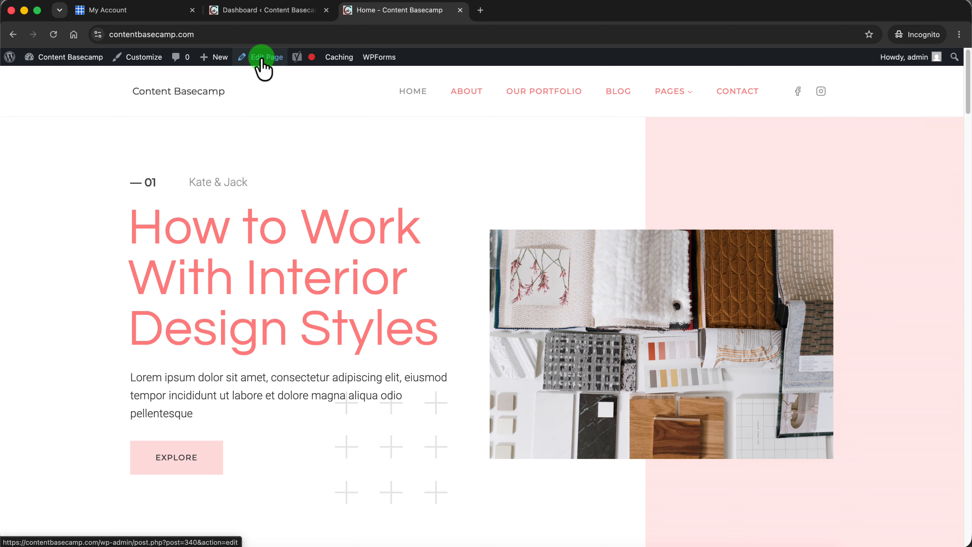
pyautogui.click(267, 16)
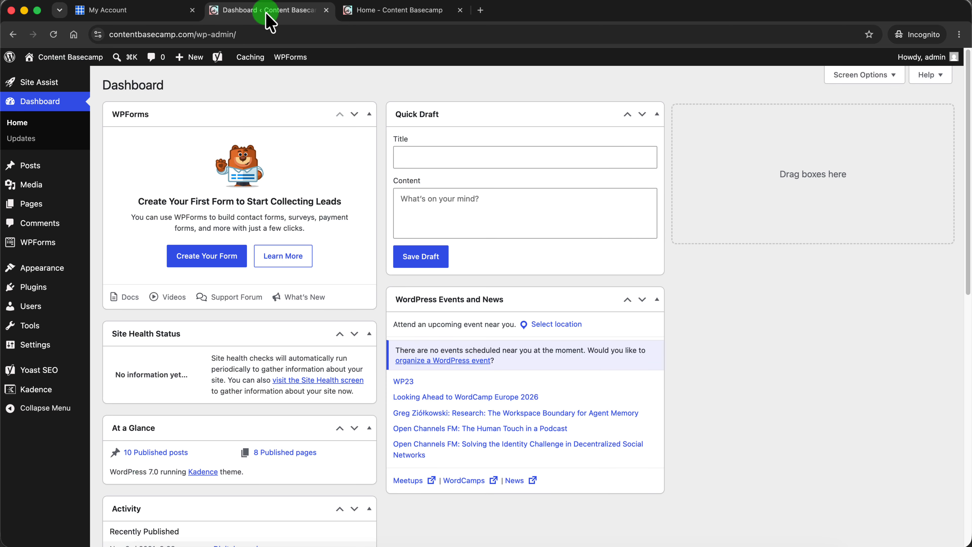
# Show the list of all site pages and open the Home front page in the block editor
pyautogui.moveTo(57, 210)
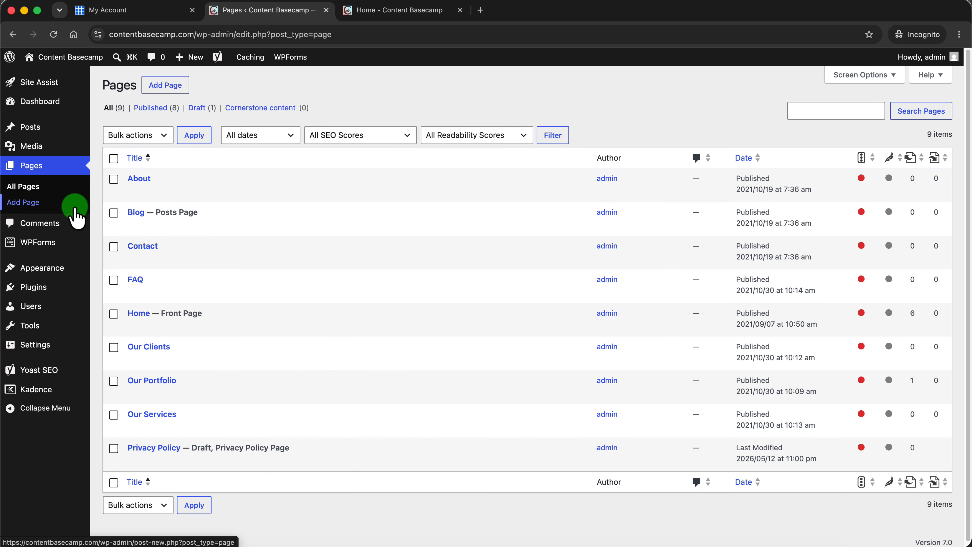
pyautogui.moveTo(130, 312)
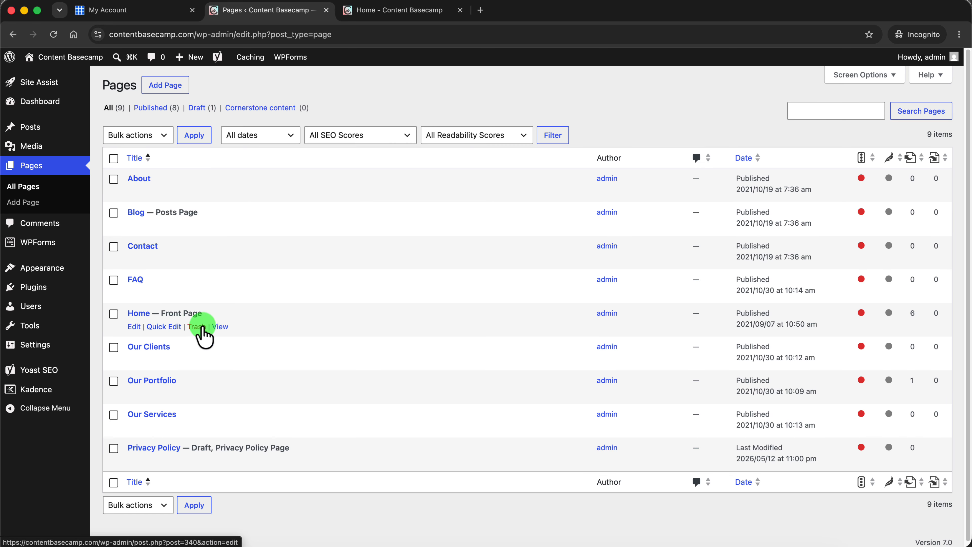
pyautogui.moveTo(129, 217)
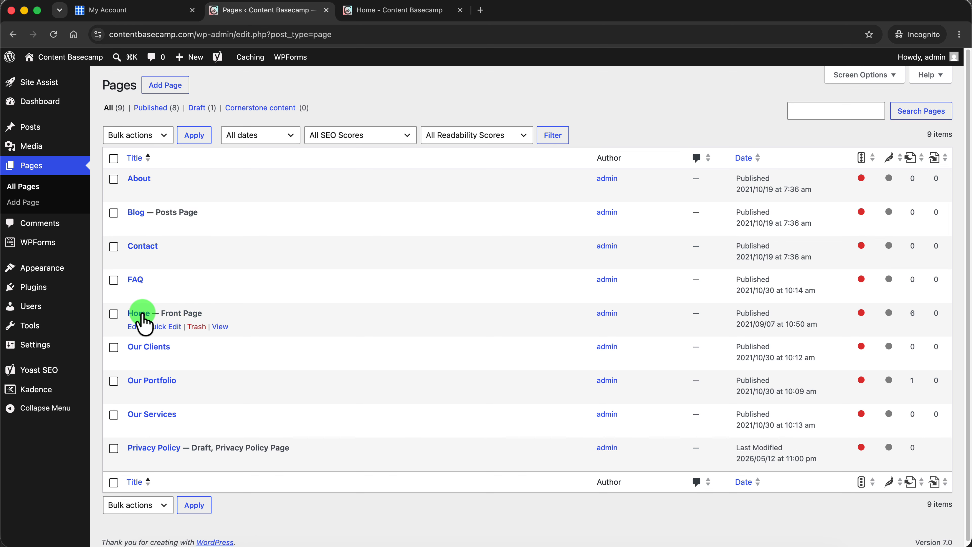
pyautogui.click(140, 314)
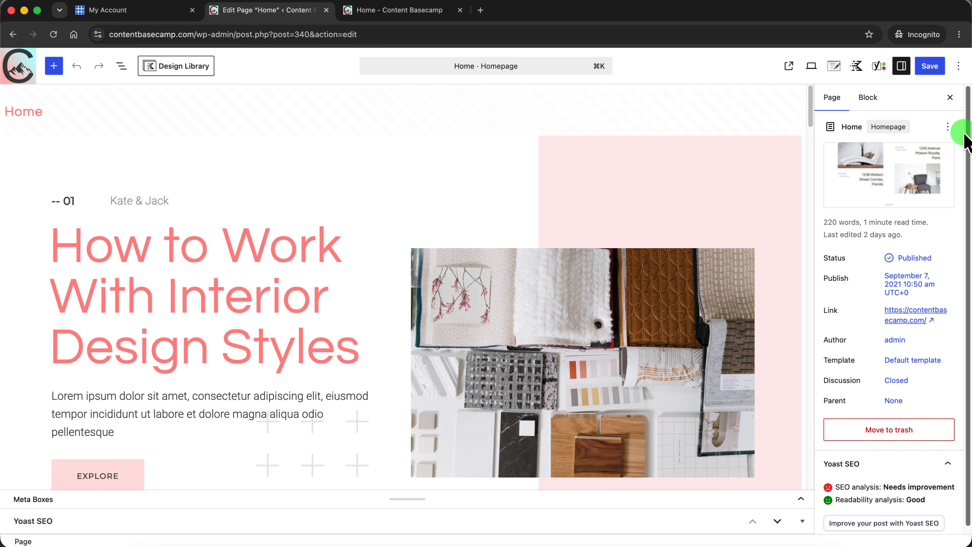
# Check the Home page's available page actions, close them, and look over the page content in the editor
pyautogui.click(948, 130)
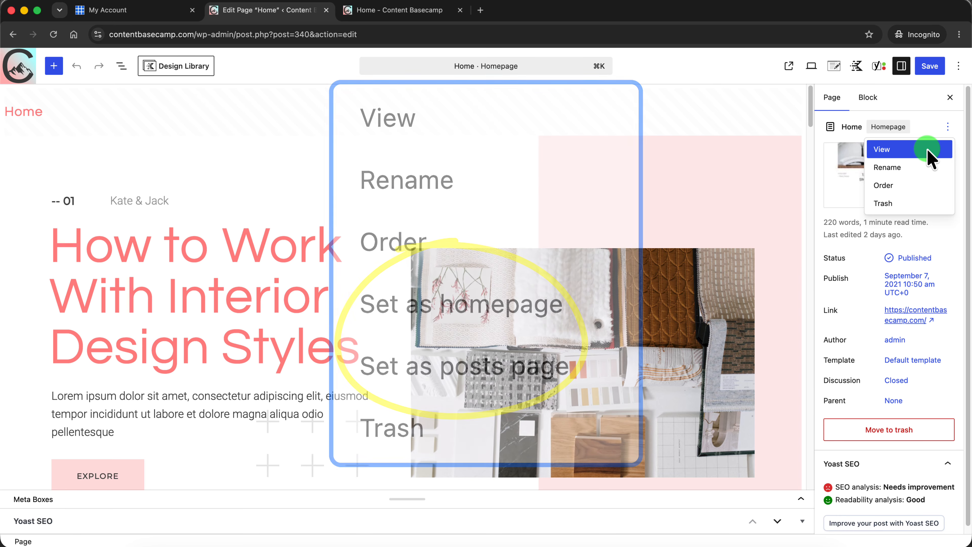
pyautogui.press('Escape')
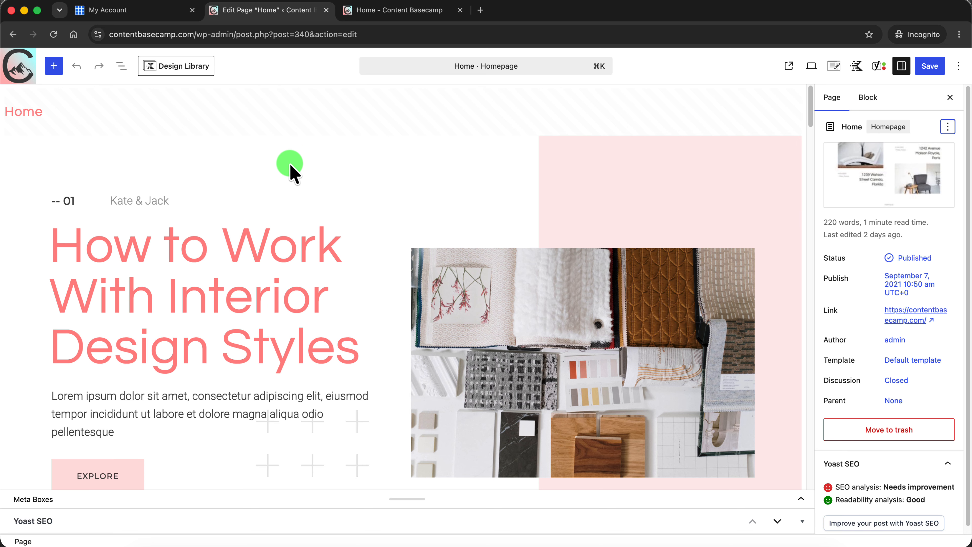
pyautogui.moveTo(811, 103); pyautogui.dragTo(830, 92)
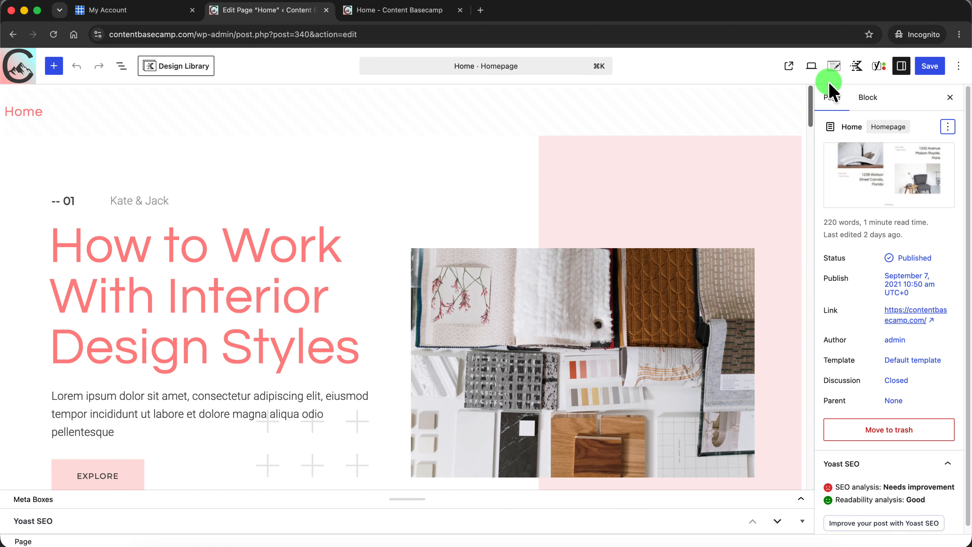
pyautogui.click(279, 298)
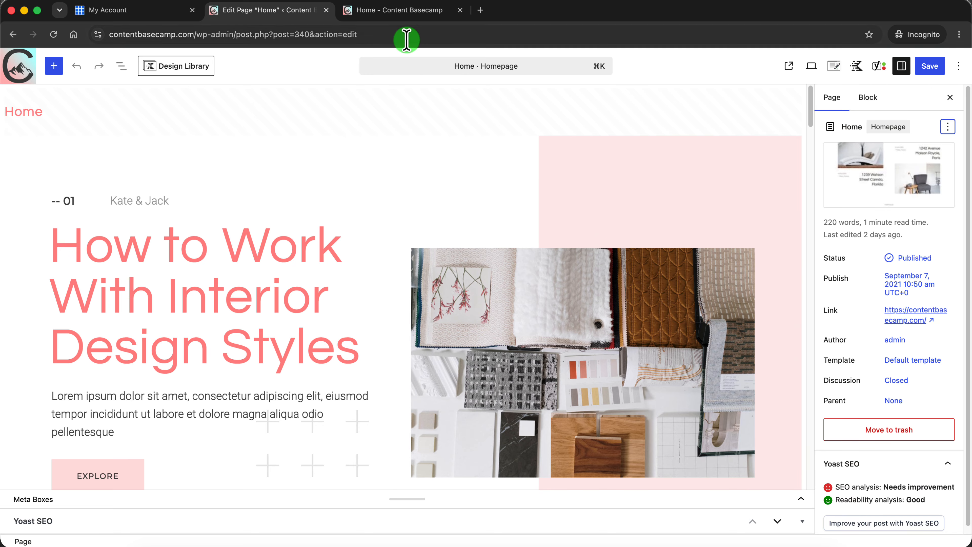
# Compare the live homepage with its page editor, and toggle the editor's settings sidebar off and back on
pyautogui.click(398, 10)
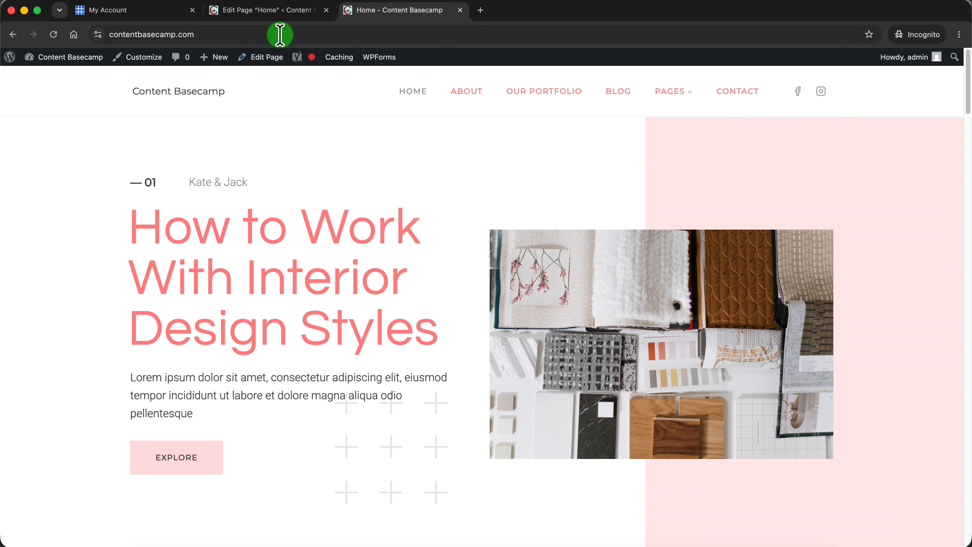
pyautogui.click(277, 11)
pyautogui.moveTo(904, 157)
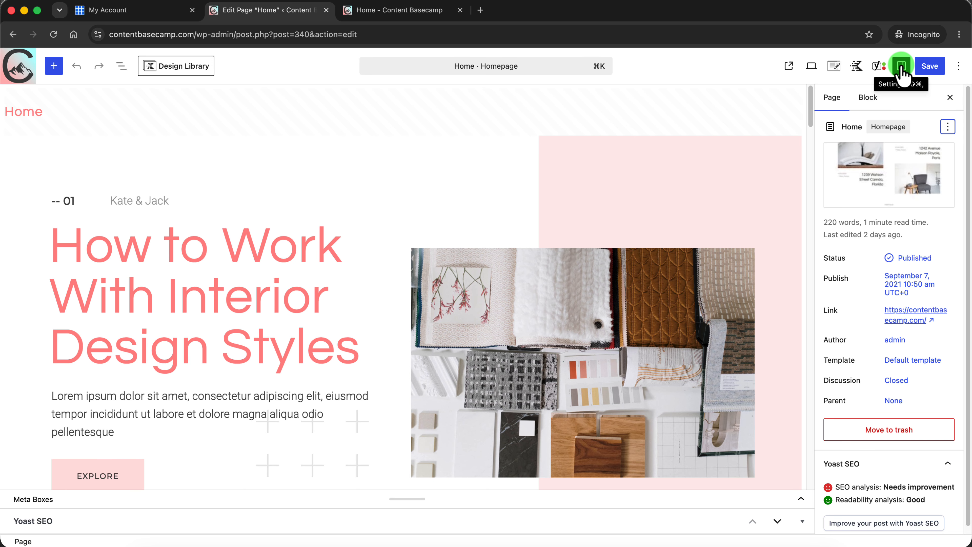
pyautogui.click(902, 67)
pyautogui.click(903, 68)
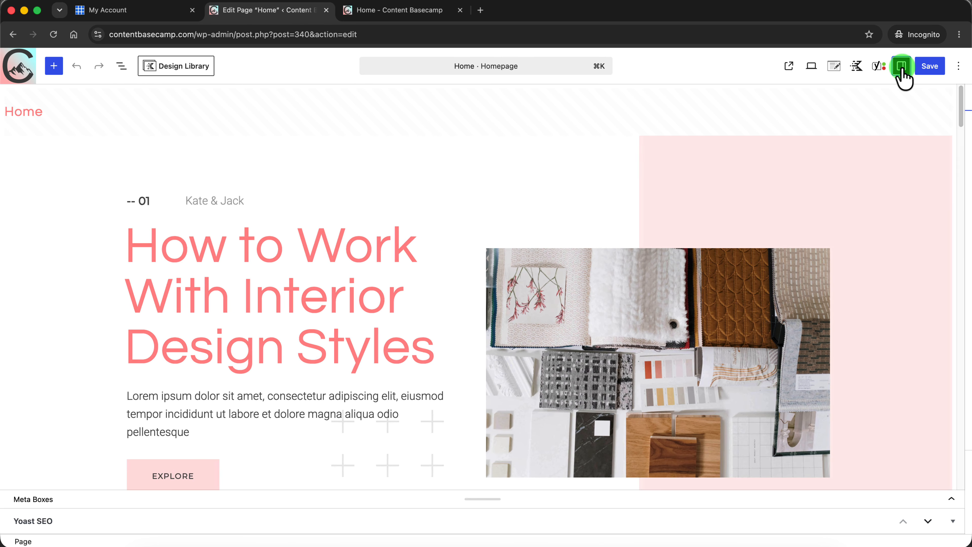
pyautogui.click(902, 68)
pyautogui.click(901, 69)
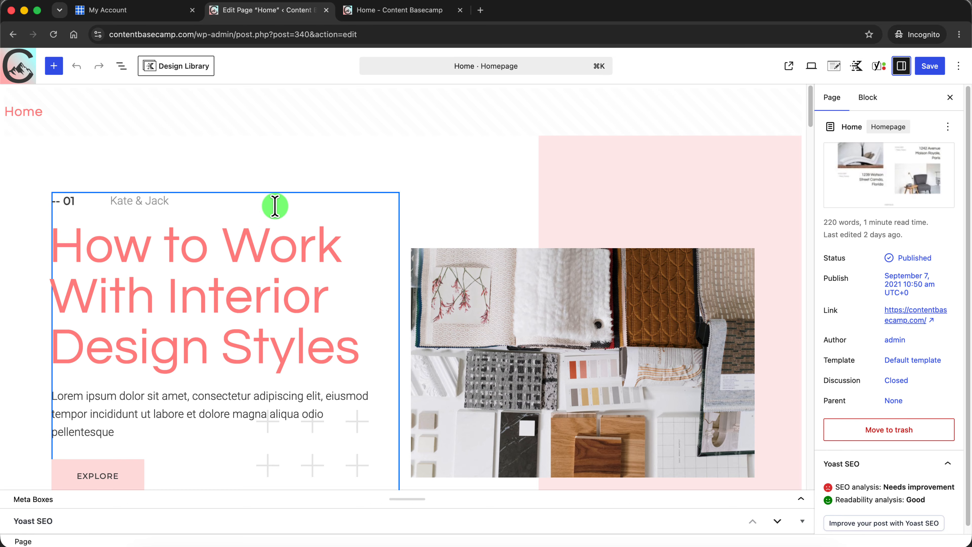
# Show the page's block list and examine which page areas the first three row layouts cover
pyautogui.click(120, 66)
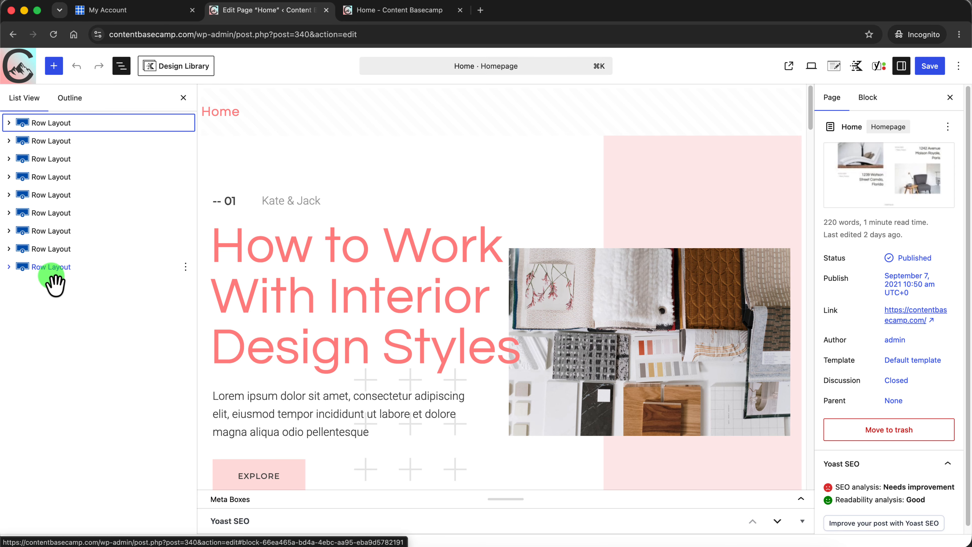
pyautogui.click(57, 123)
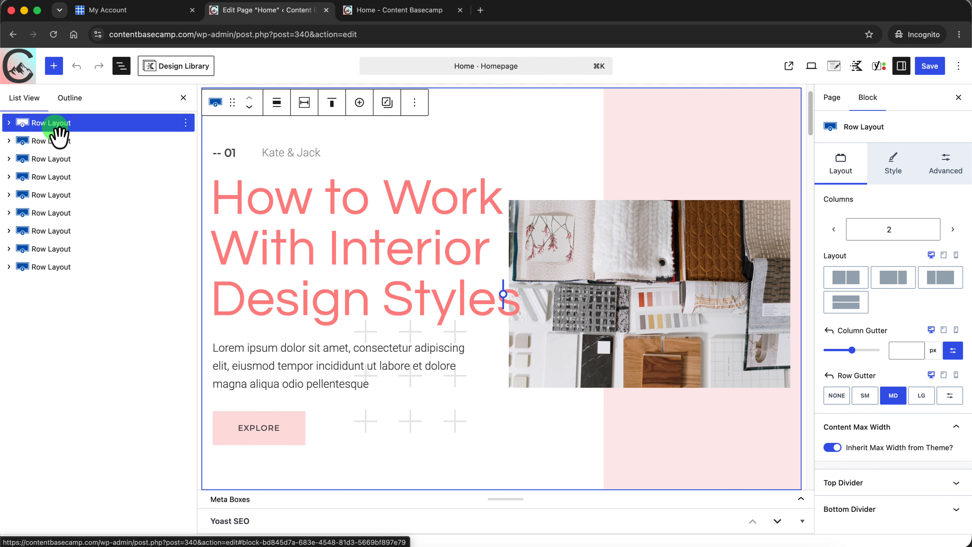
pyautogui.click(51, 143)
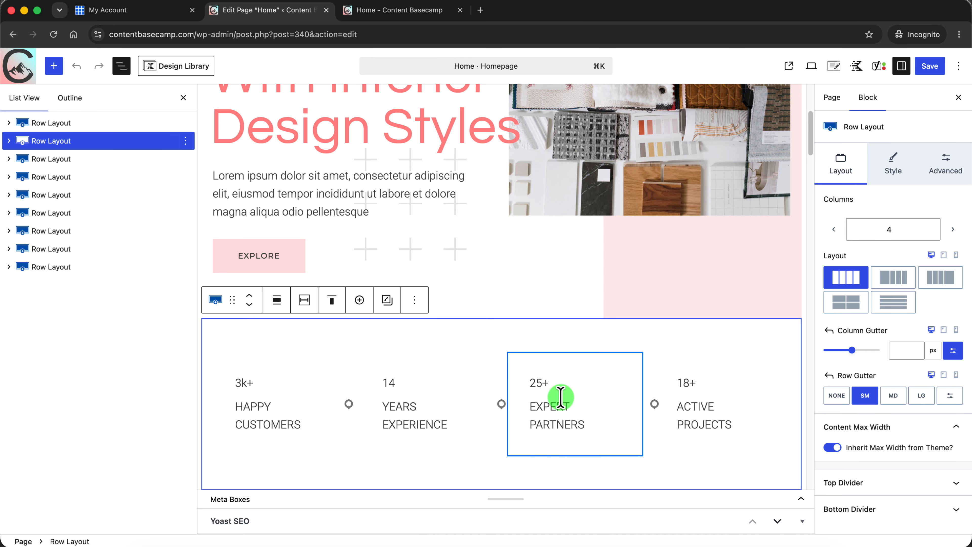
pyautogui.click(68, 164)
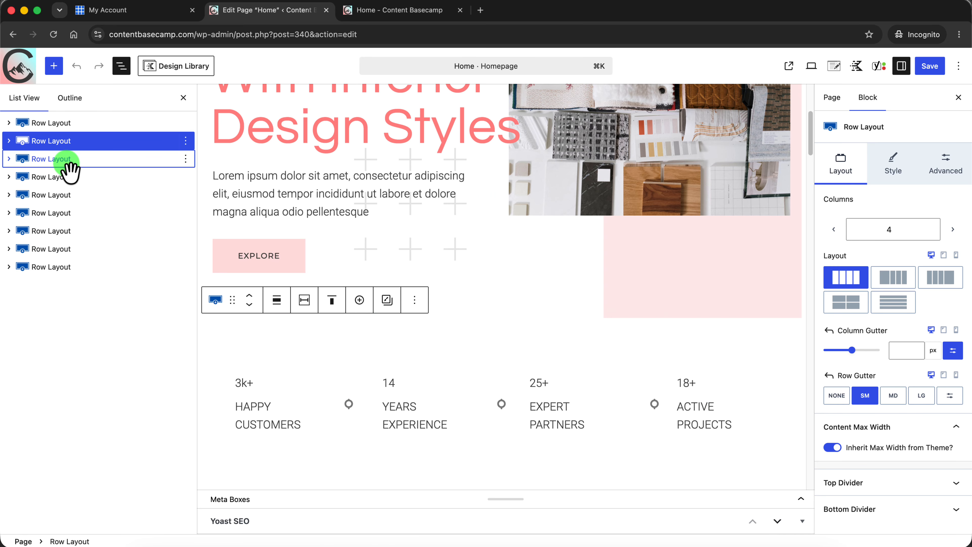
pyautogui.moveTo(809, 180); pyautogui.dragTo(820, 103)
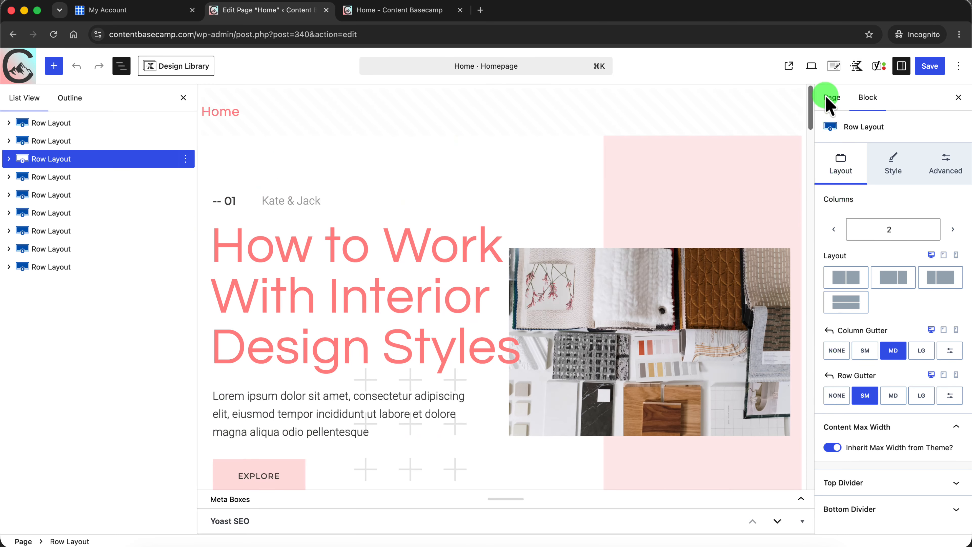
# Expand the first row layout and examine its two sections, ending with the row itself selected
pyautogui.click(58, 124)
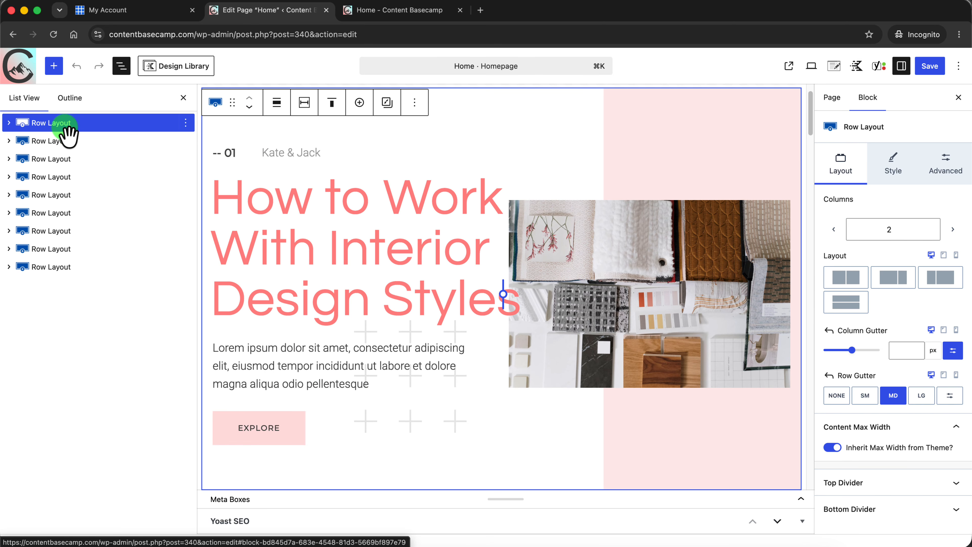
pyautogui.click(9, 124)
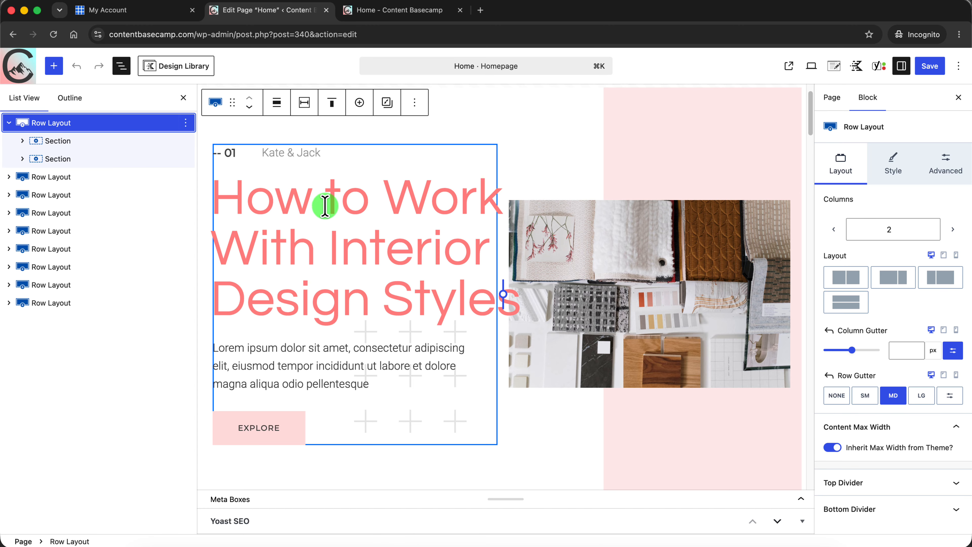
pyautogui.click(58, 142)
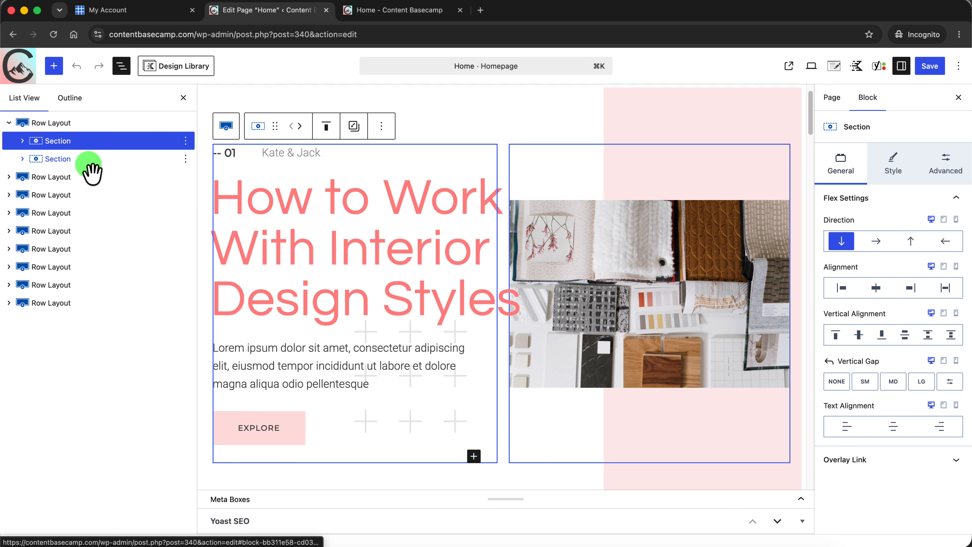
pyautogui.click(58, 158)
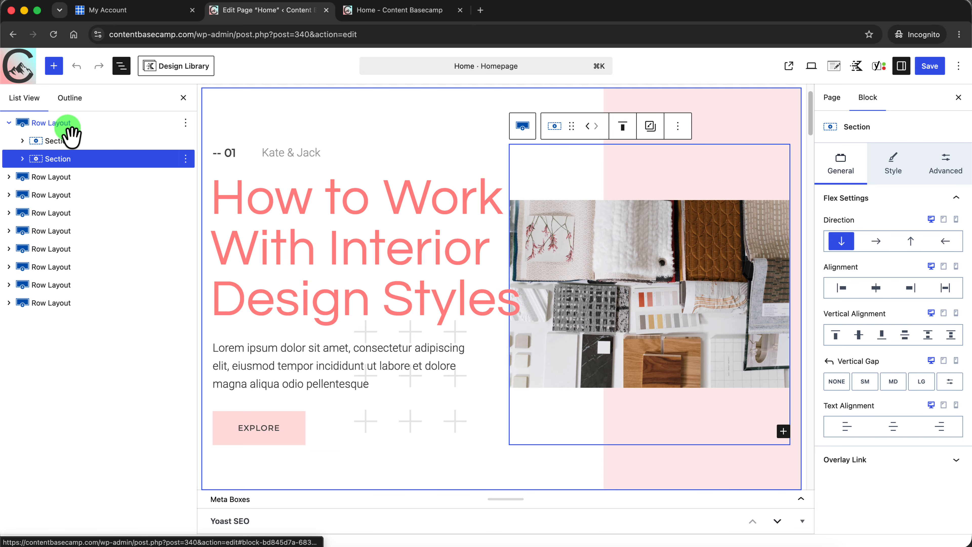
pyautogui.click(51, 122)
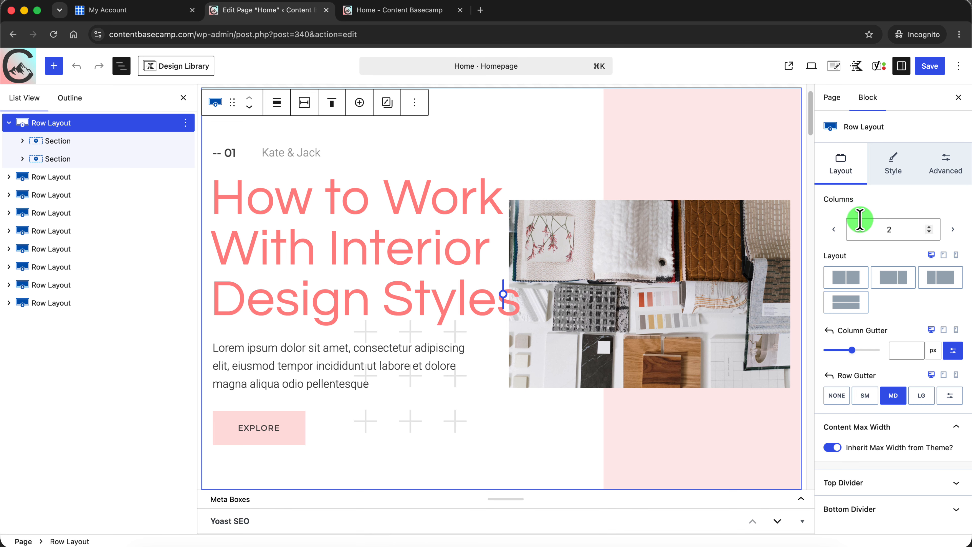
# Try one and three columns on the first row layout, and return it to 2 columns
pyautogui.click(833, 229)
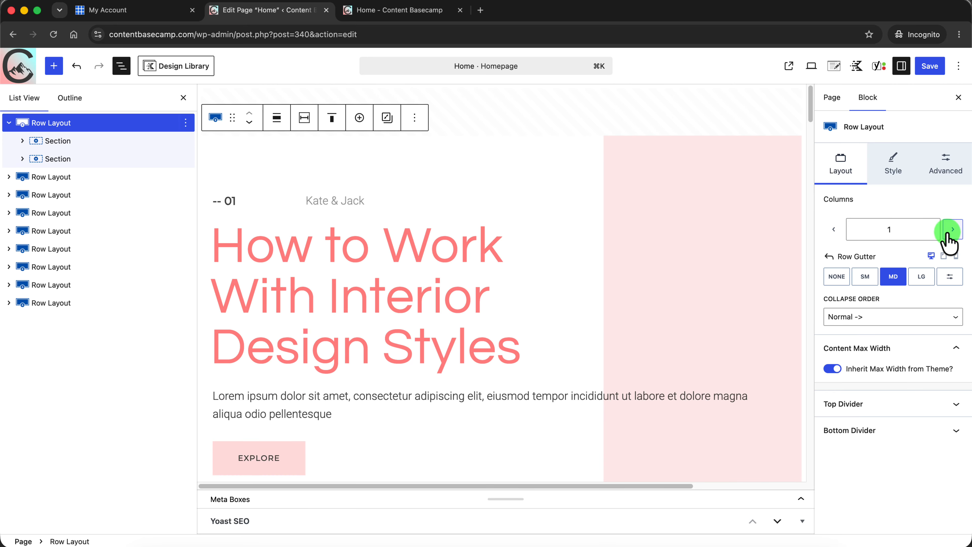
pyautogui.click(953, 229)
pyautogui.click(954, 229)
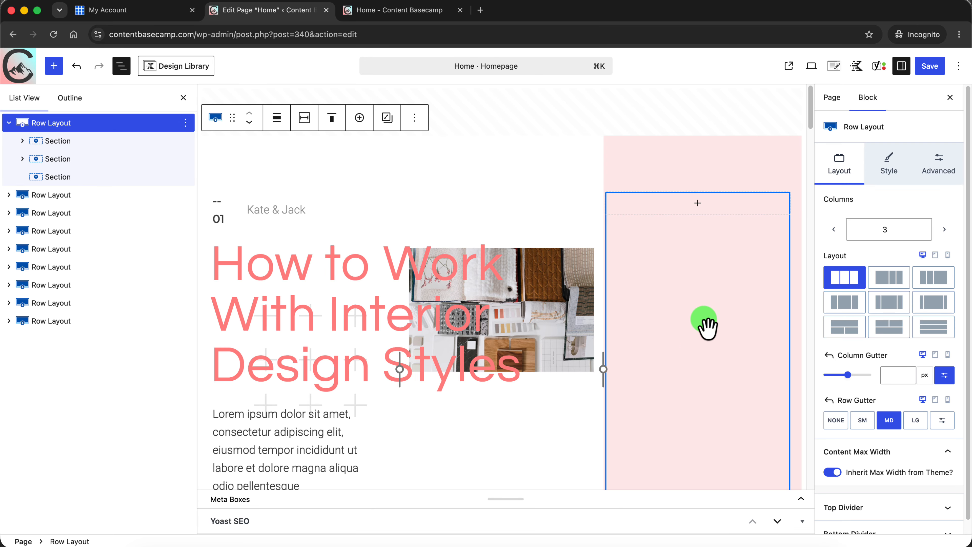
pyautogui.click(834, 230)
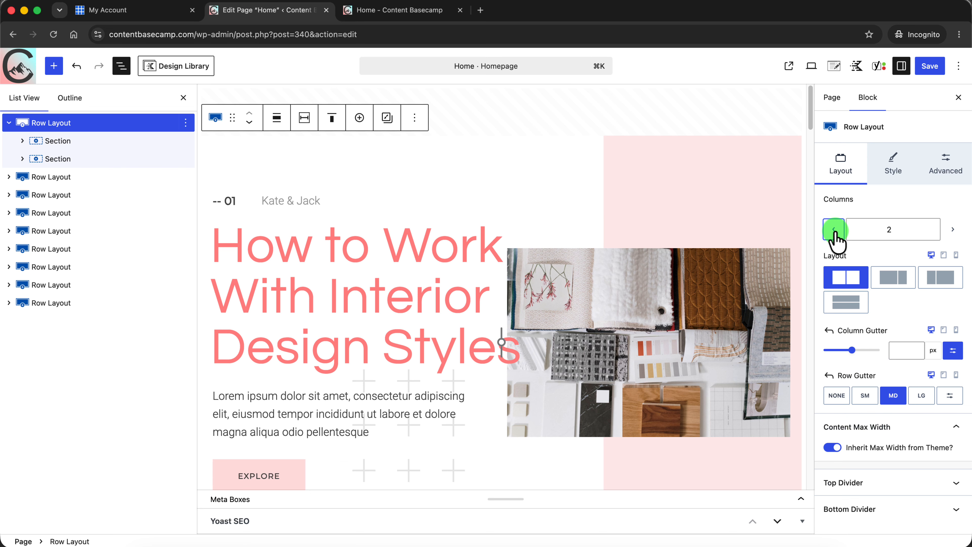
# Review the first row layout's style settings and its advanced padding and margin settings
pyautogui.click(96, 124)
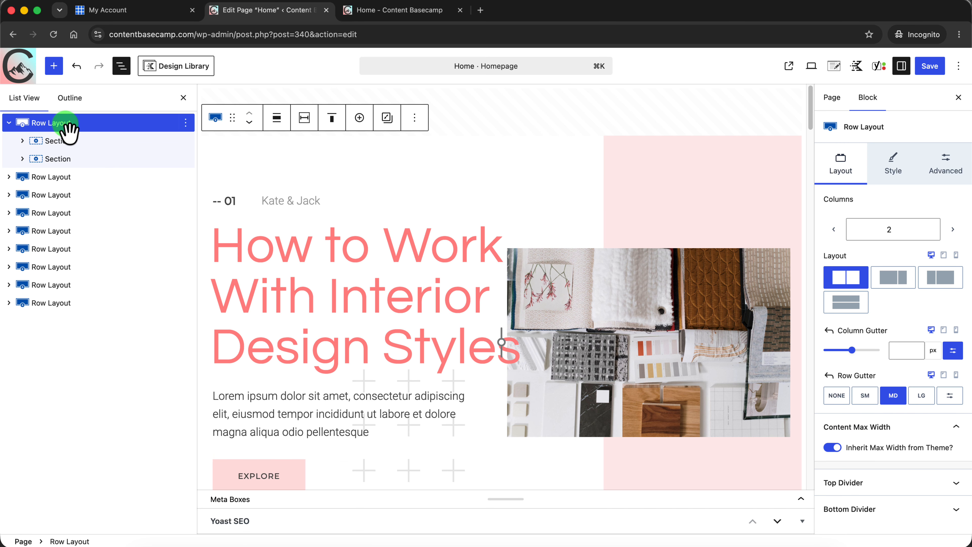
pyautogui.click(895, 163)
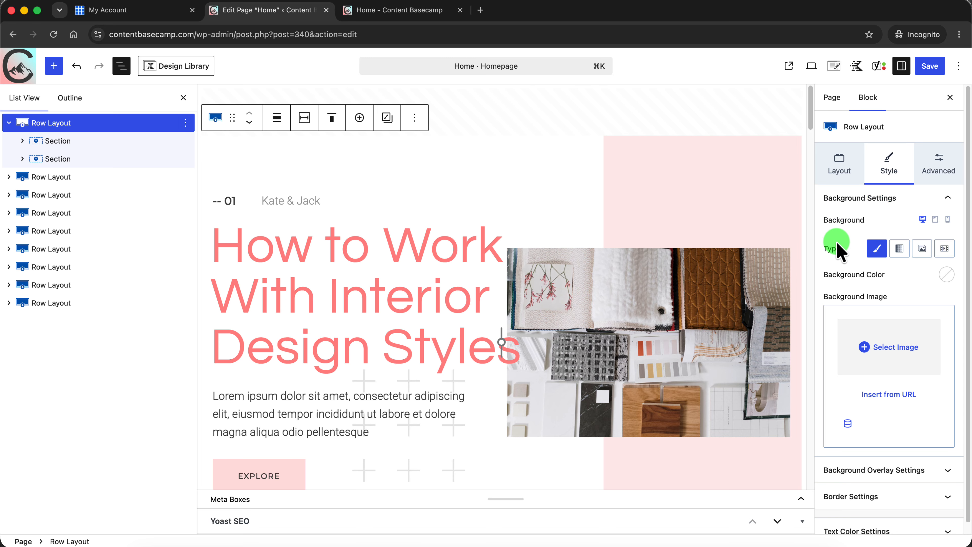
pyautogui.scroll(-1, 961, 230)
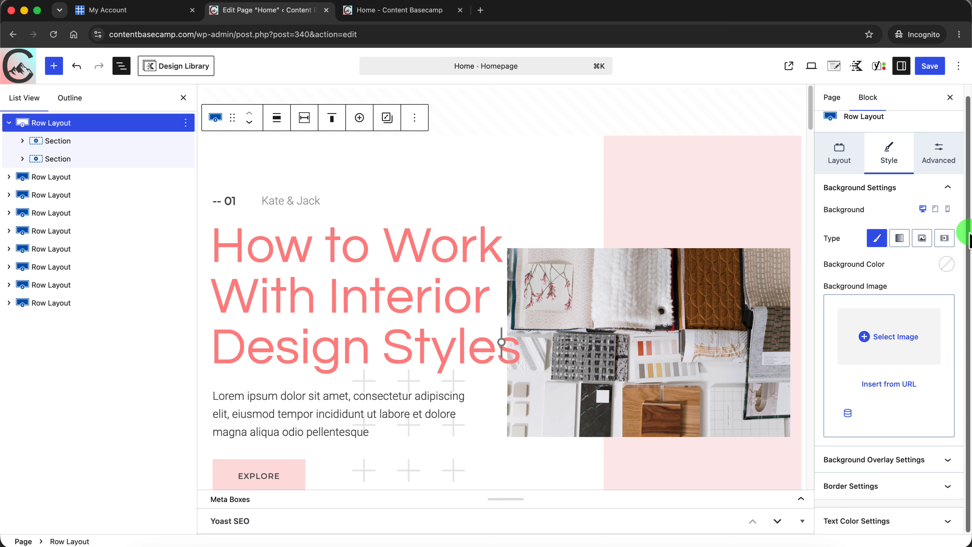
pyautogui.click(936, 157)
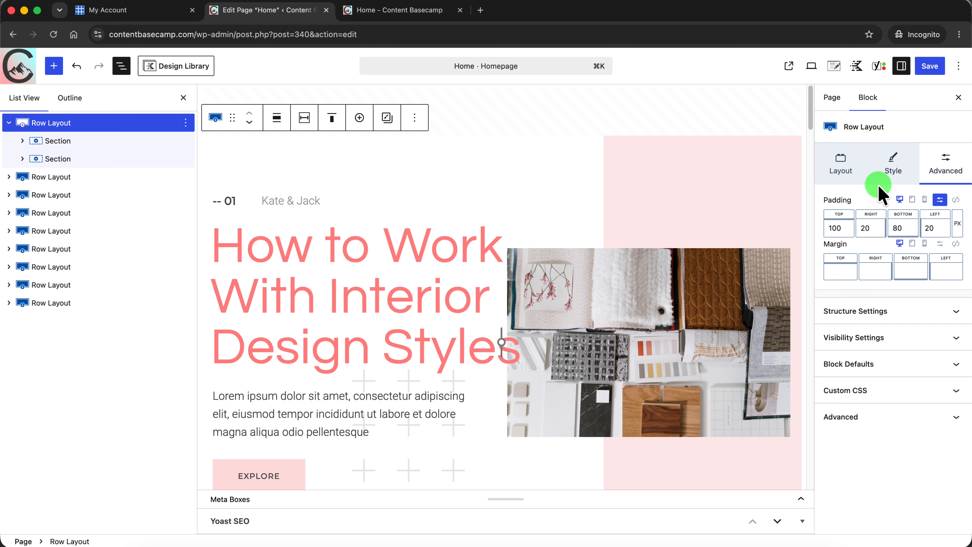
pyautogui.click(834, 224)
pyautogui.click(466, 184)
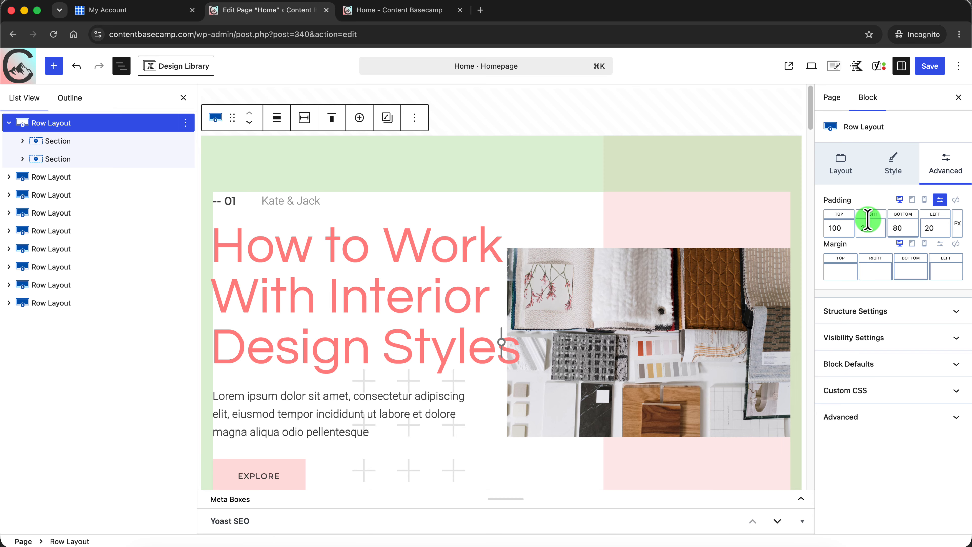
pyautogui.click(843, 164)
# Select the first section of the top row layout and expand it to list its nested blocks
pyautogui.moveTo(534, 134); pyautogui.dragTo(58, 148)
pyautogui.click(57, 142)
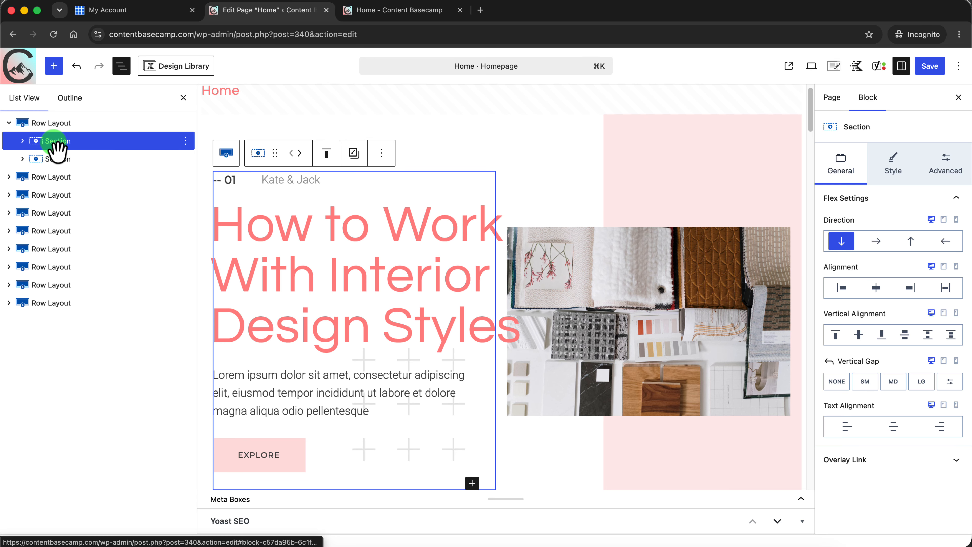
pyautogui.click(22, 141)
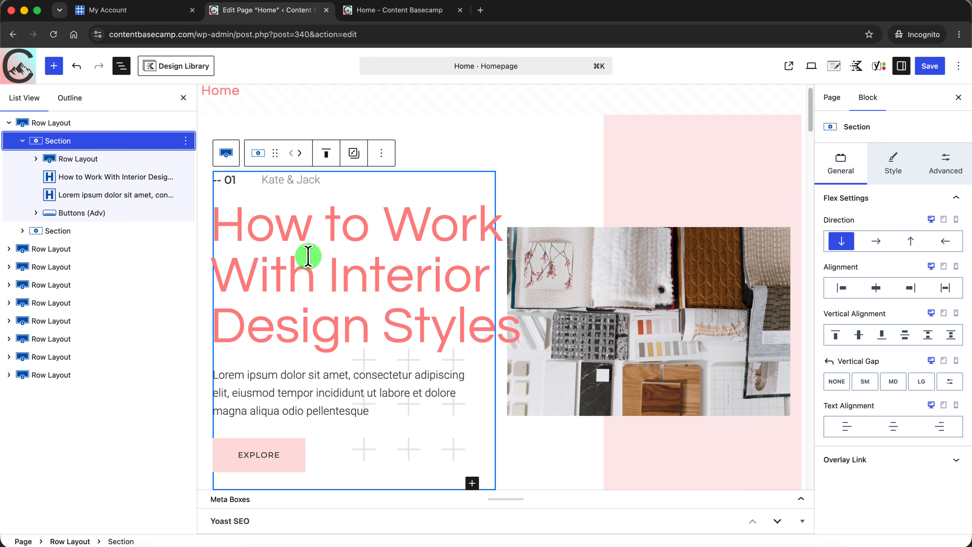
# Examine the nested row layout, heading, paragraph and buttons blocks inside the first section, matching each to its place on the page
pyautogui.click(90, 159)
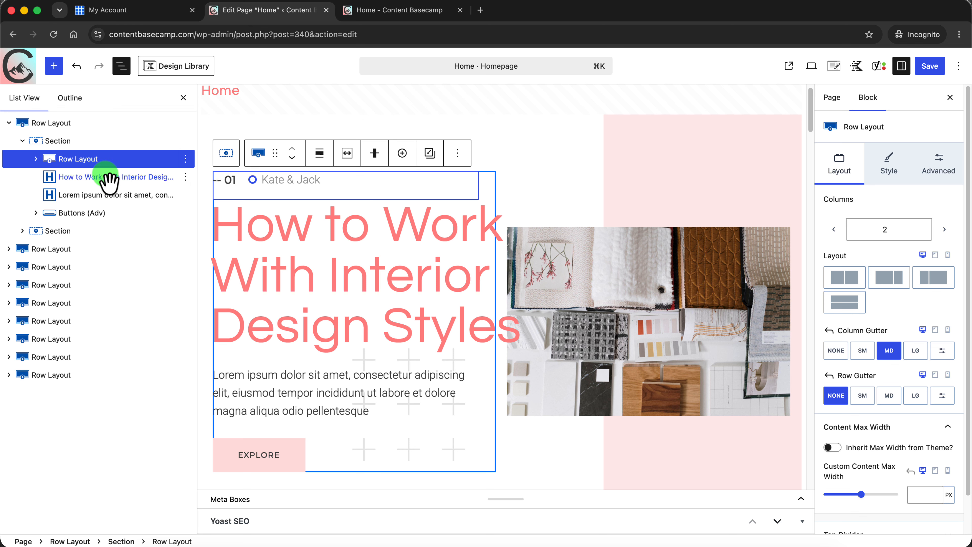
pyautogui.click(73, 178)
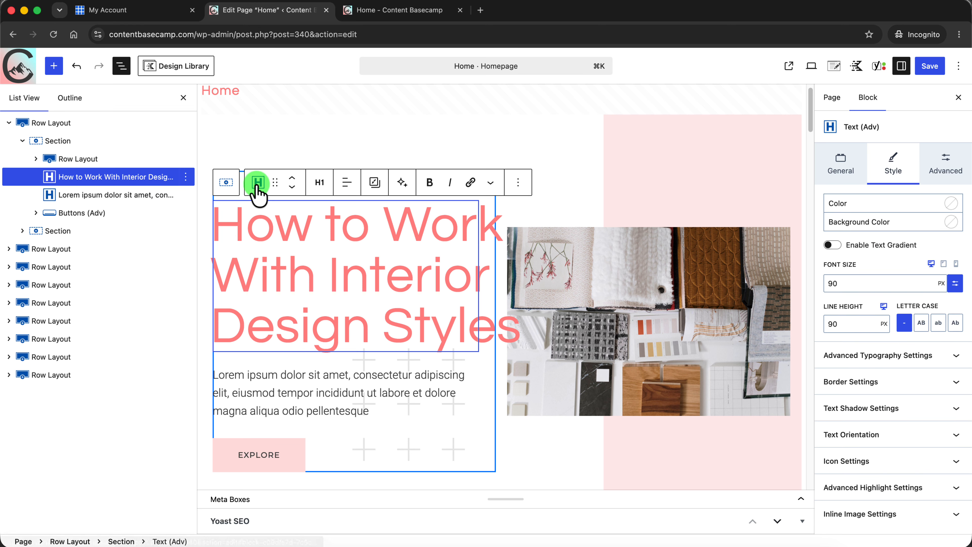
pyautogui.click(97, 195)
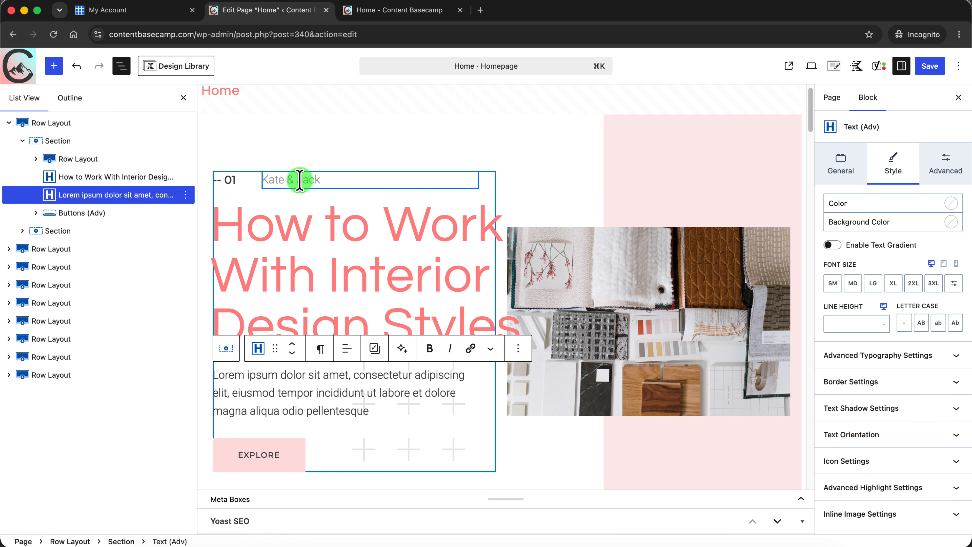
pyautogui.click(96, 215)
pyautogui.click(265, 455)
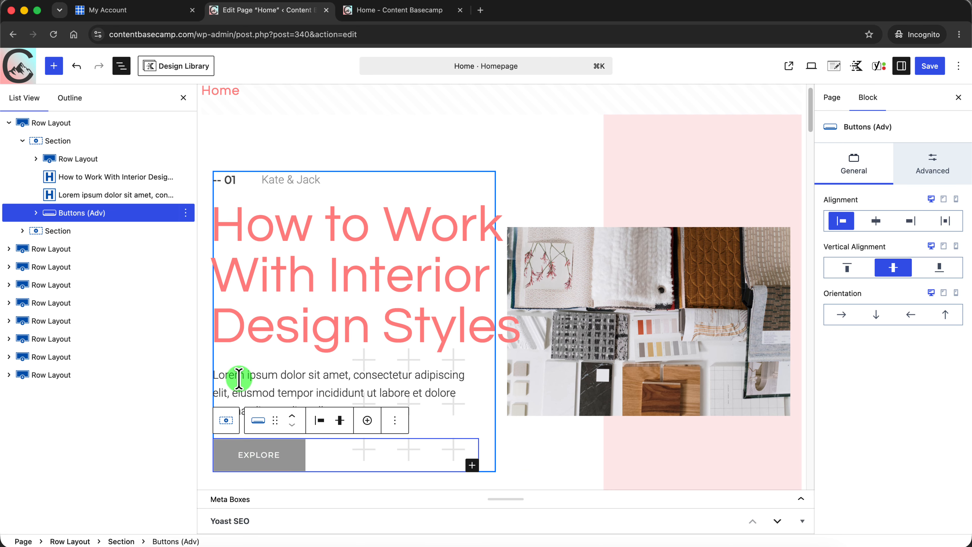
pyautogui.click(89, 144)
pyautogui.click(91, 158)
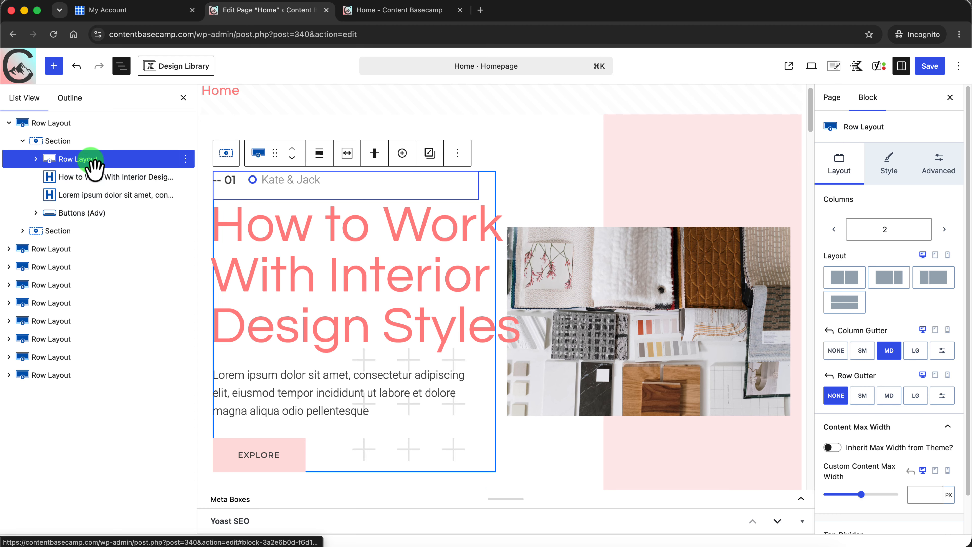
pyautogui.click(91, 177)
pyautogui.click(92, 196)
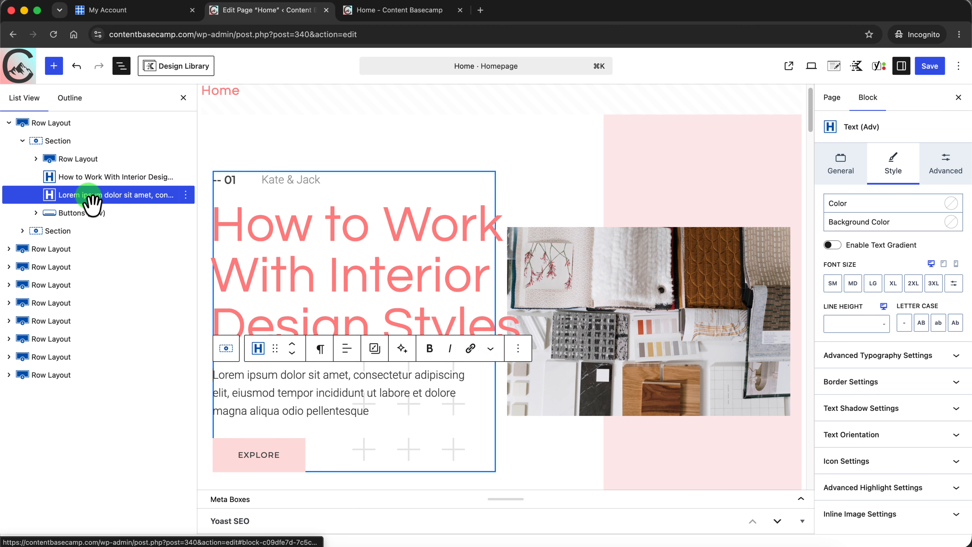
pyautogui.click(91, 212)
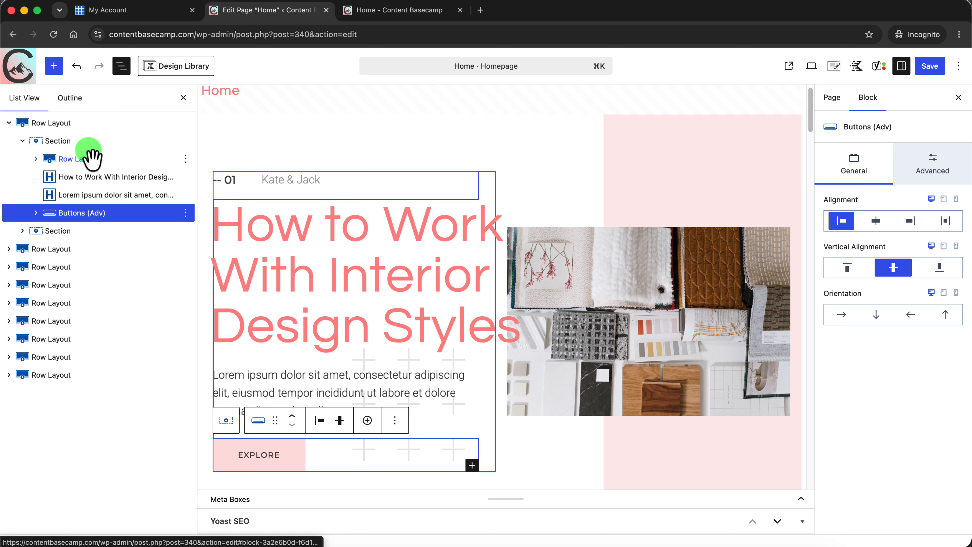
# Select the "-- 01" text block above the main heading and look up the Delete command in its block options
pyautogui.click(231, 179)
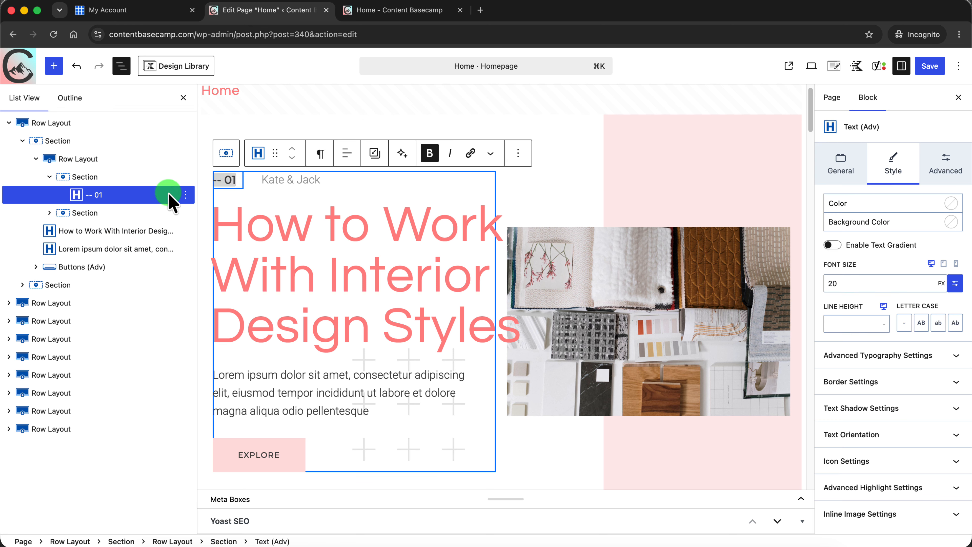
pyautogui.click(186, 195)
pyautogui.click(211, 467)
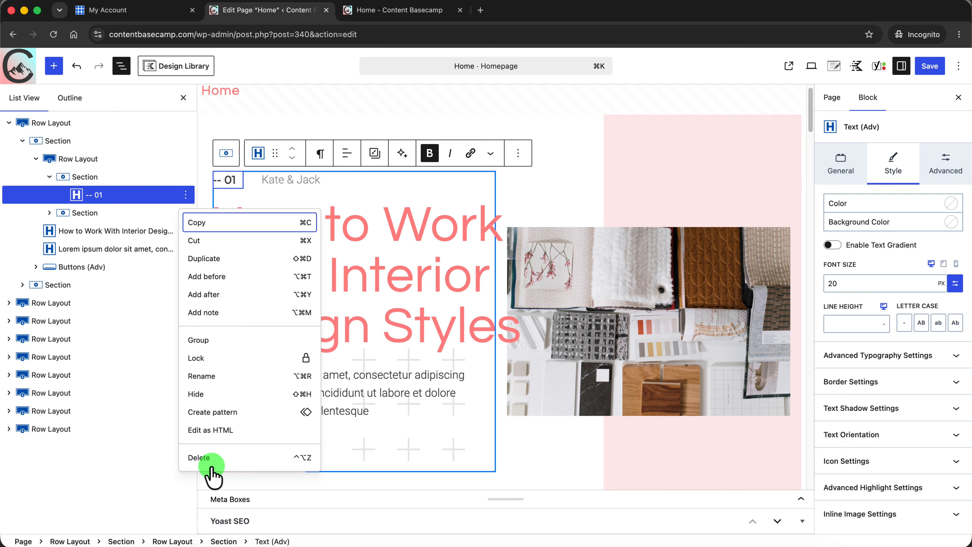
pyautogui.click(150, 201)
pyautogui.click(517, 155)
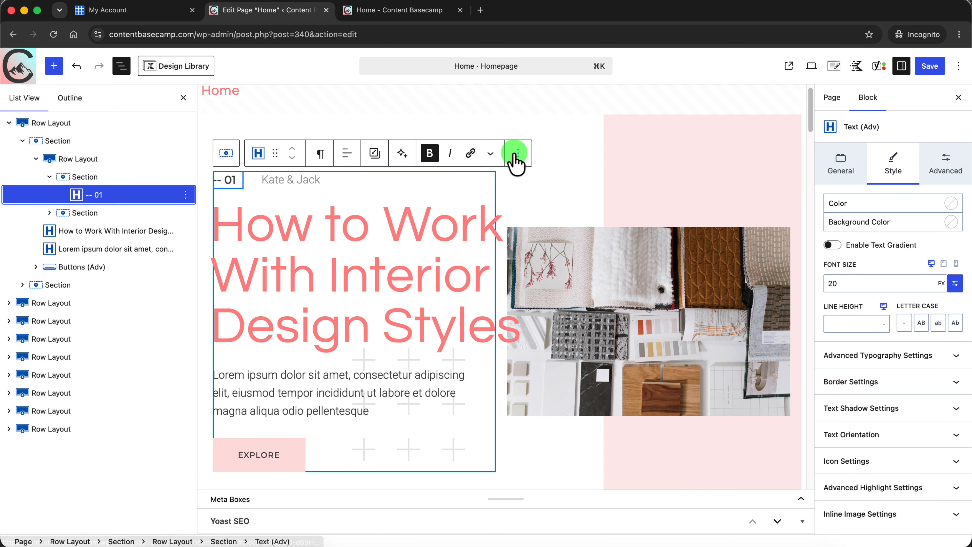
pyautogui.click(536, 413)
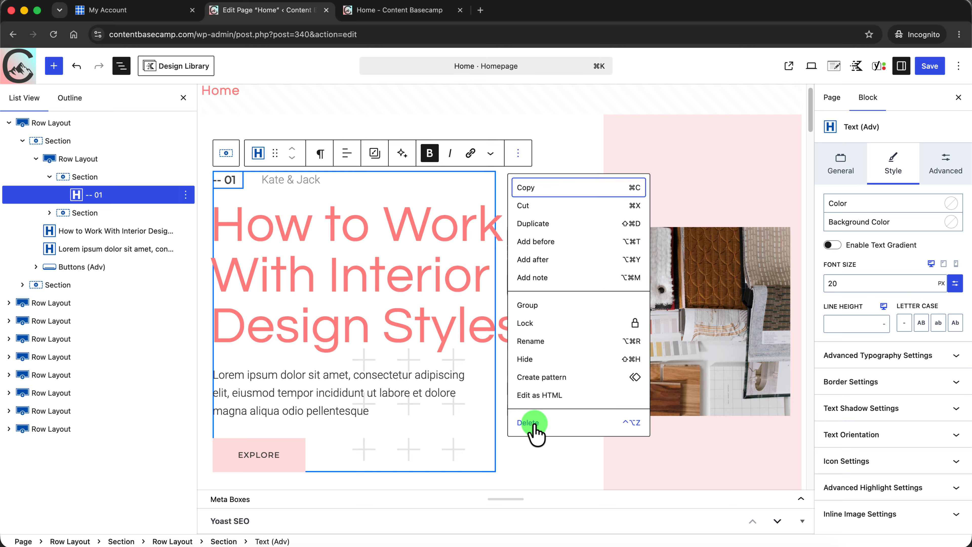
# Select the main heading block and look through the block library for the Kadence blocks that can be added
pyautogui.click(115, 195)
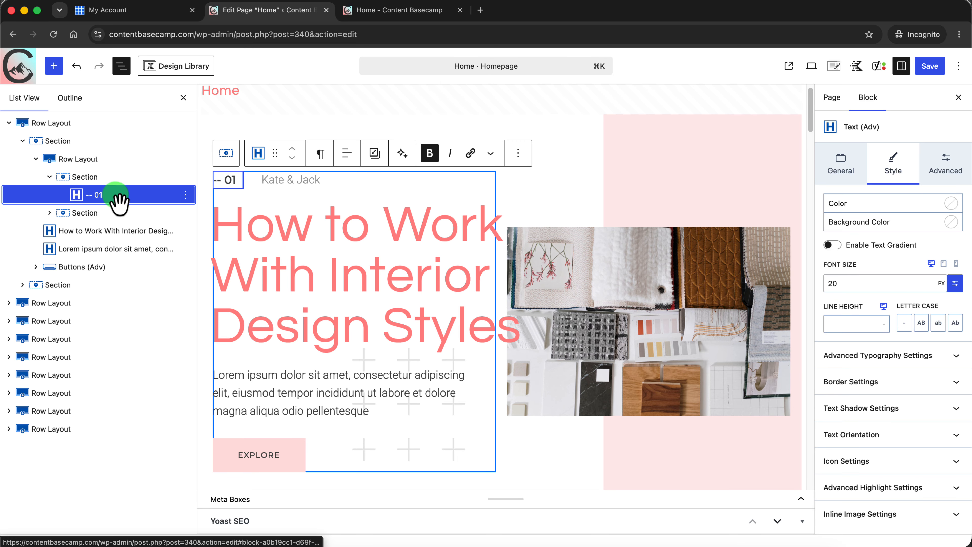
pyautogui.click(481, 319)
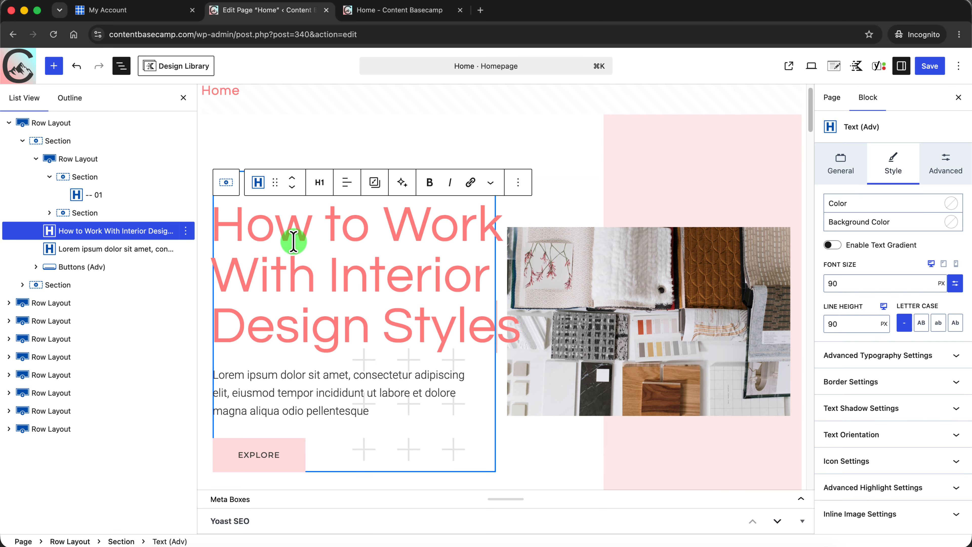
pyautogui.click(54, 68)
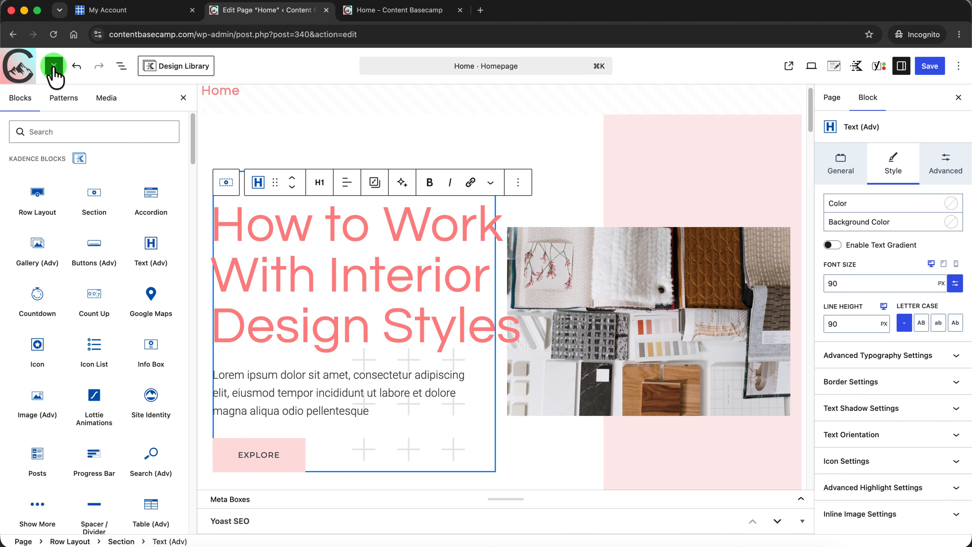
pyautogui.moveTo(191, 126)
pyautogui.mouseDown()
pyautogui.moveTo(193, 453)
pyautogui.moveTo(191, 195)
pyautogui.moveTo(203, 130)
pyautogui.mouseUp()
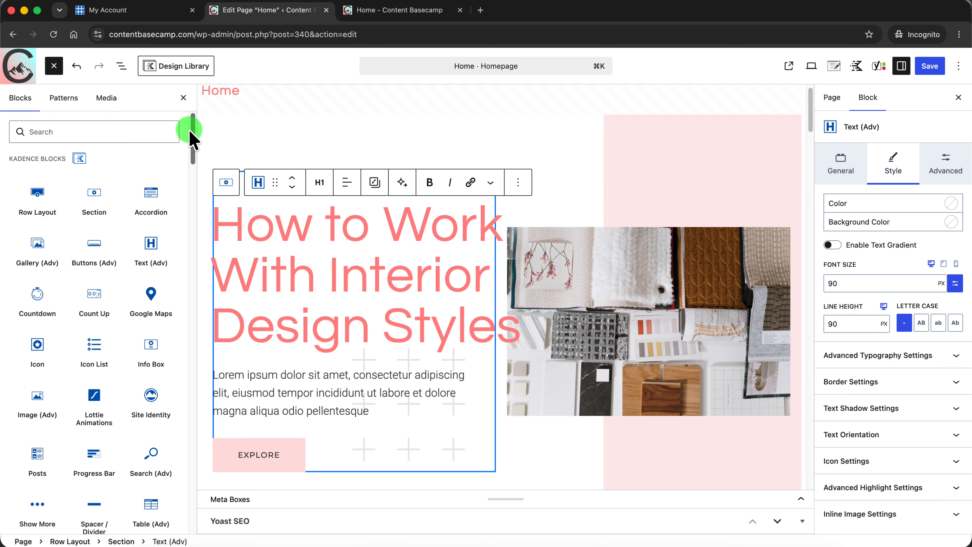
pyautogui.click(53, 66)
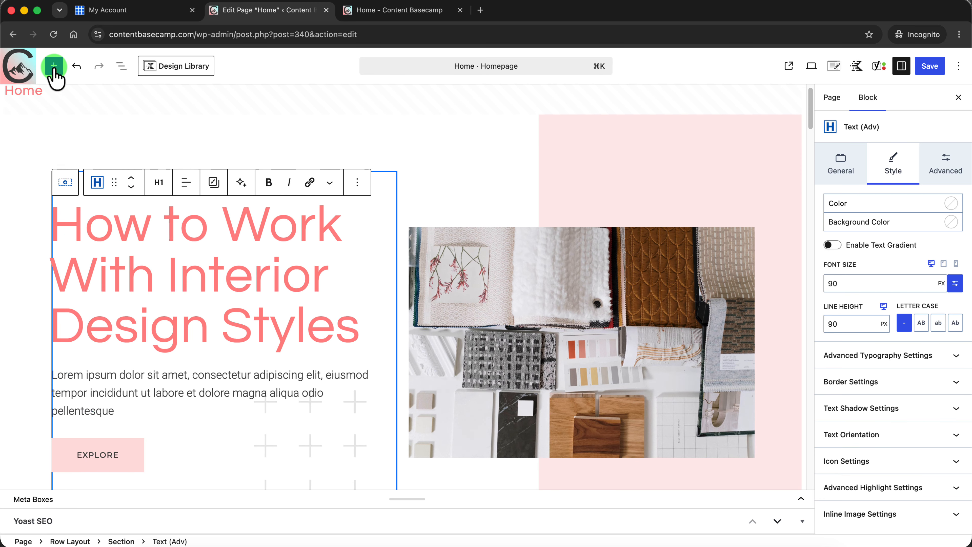
# Select the Buttons block in the first section's block list and review its general and advanced settings
pyautogui.click(121, 66)
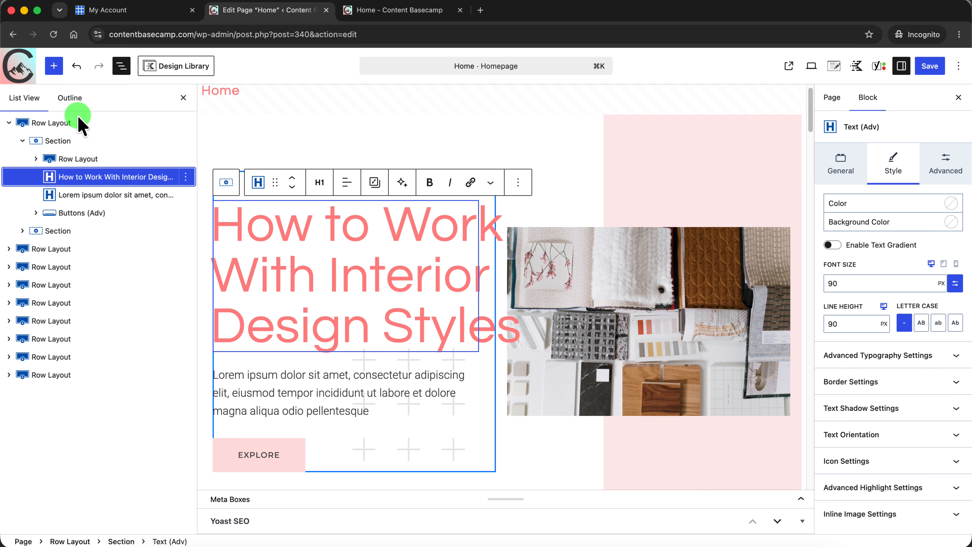
pyautogui.click(65, 141)
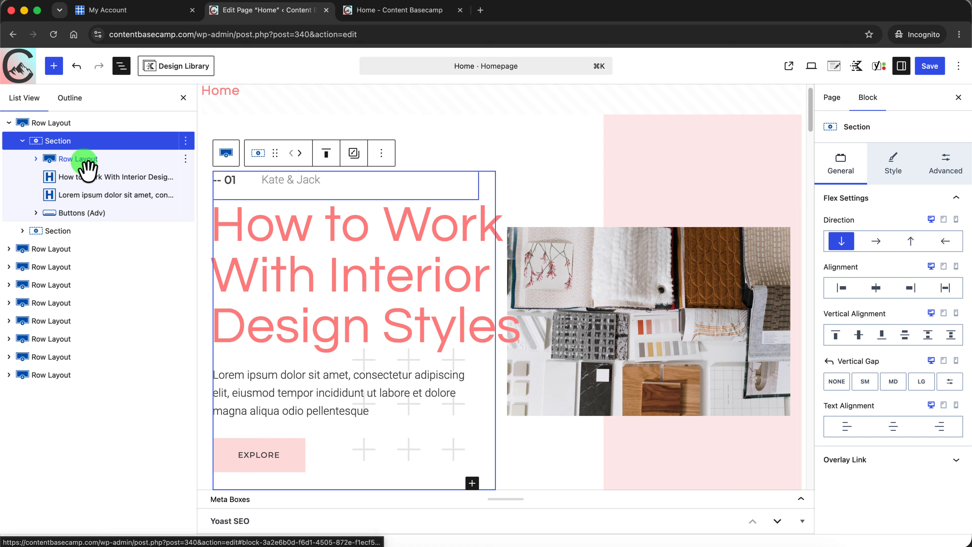
pyautogui.click(82, 214)
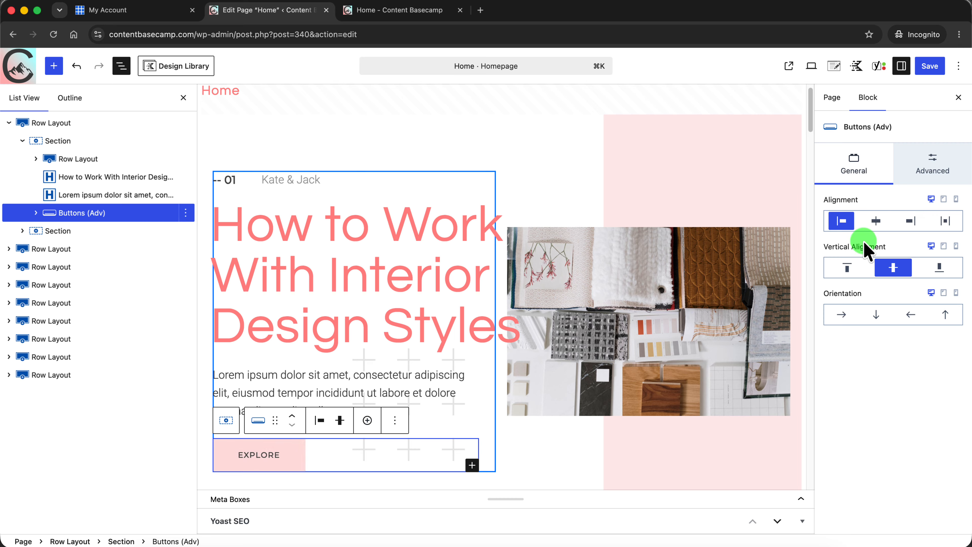
pyautogui.click(933, 171)
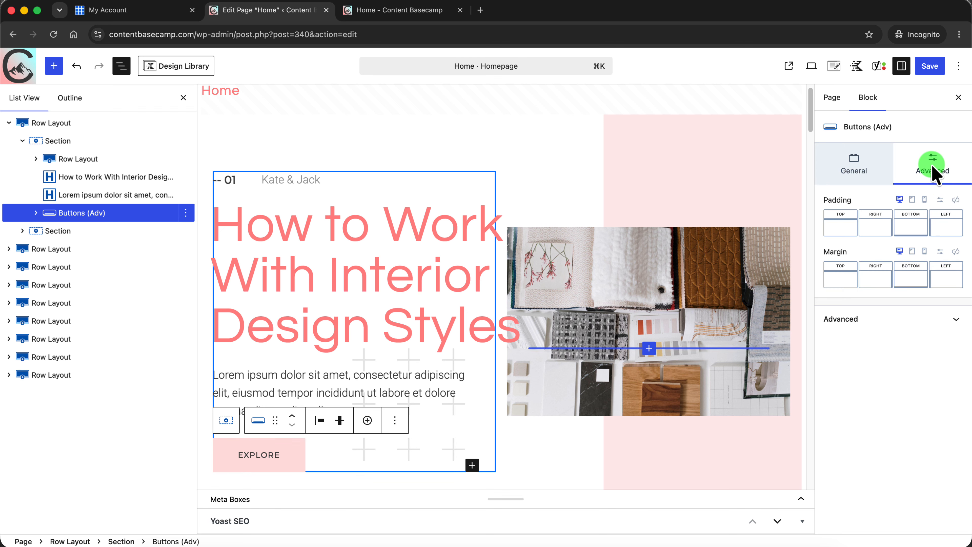
pyautogui.click(864, 165)
pyautogui.click(367, 420)
# Expand the Buttons block, select the nested explore button and review its general and style settings
pyautogui.click(36, 213)
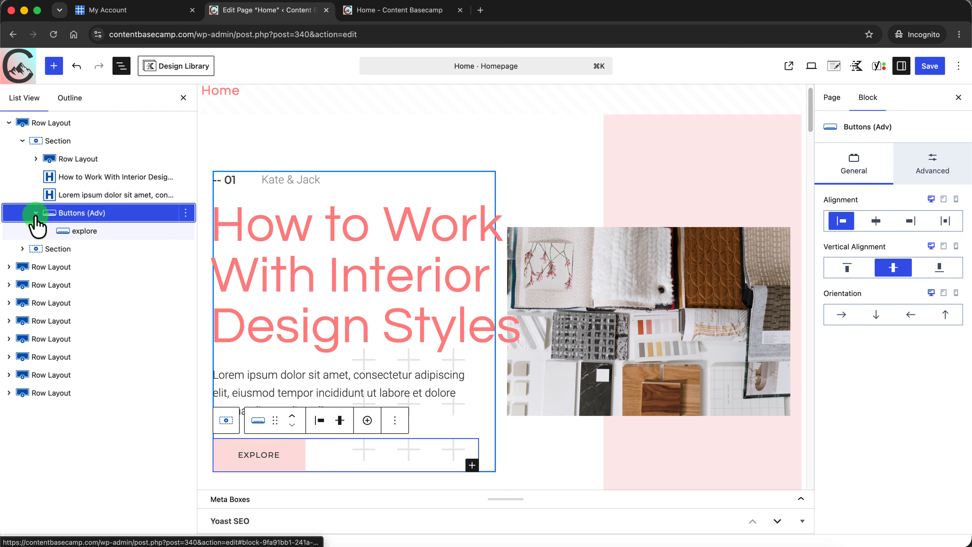
pyautogui.click(85, 231)
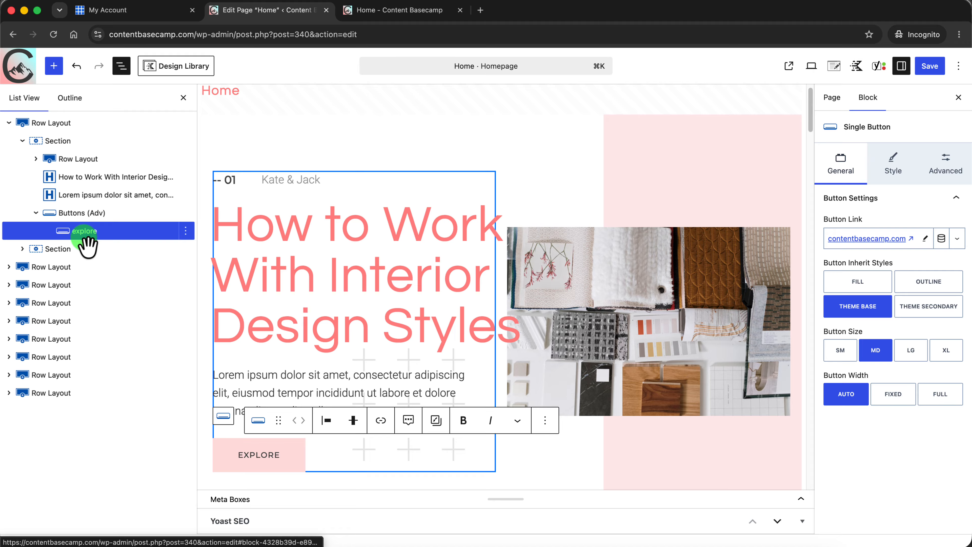
pyautogui.click(897, 162)
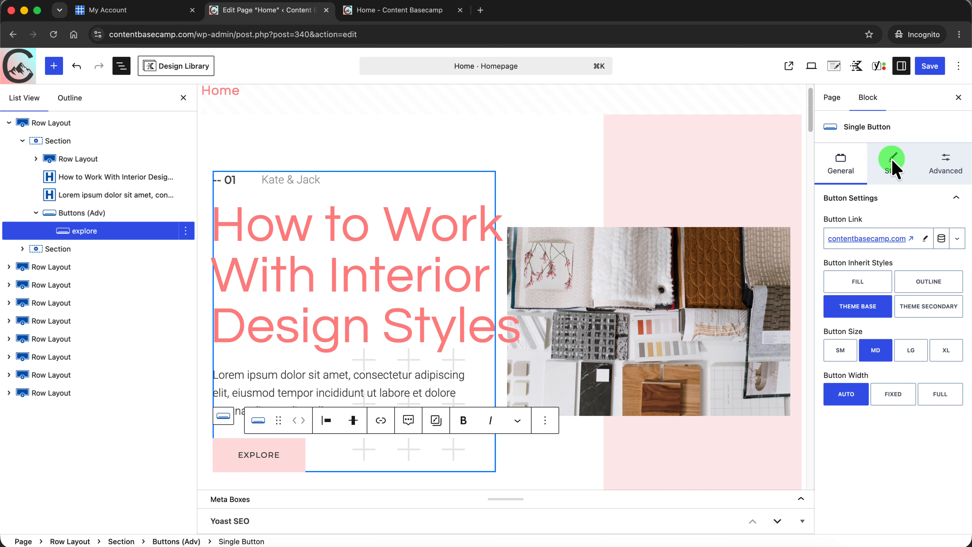
pyautogui.click(905, 261)
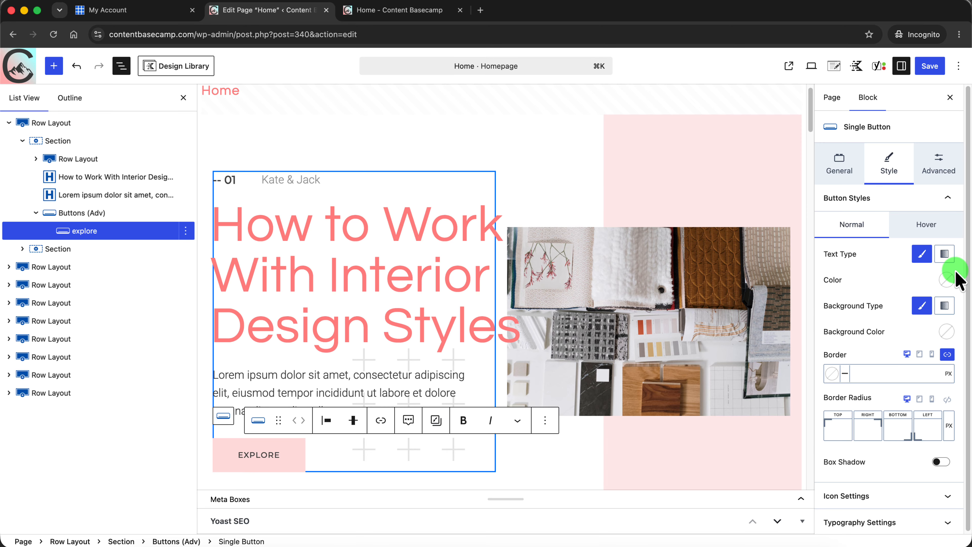
# Set the explore button's normal text color to dark red A01D1D
pyautogui.click(946, 280)
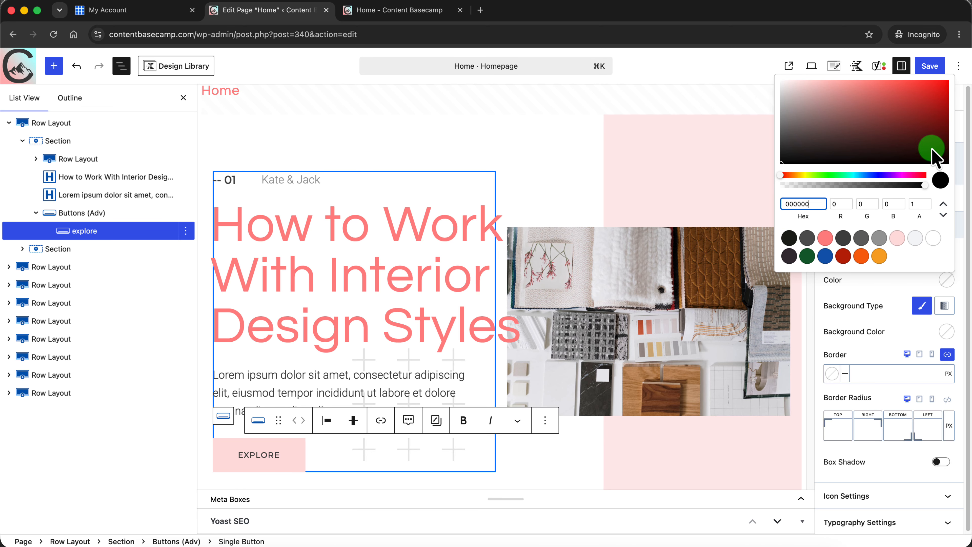
pyautogui.moveTo(936, 119); pyautogui.dragTo(928, 159)
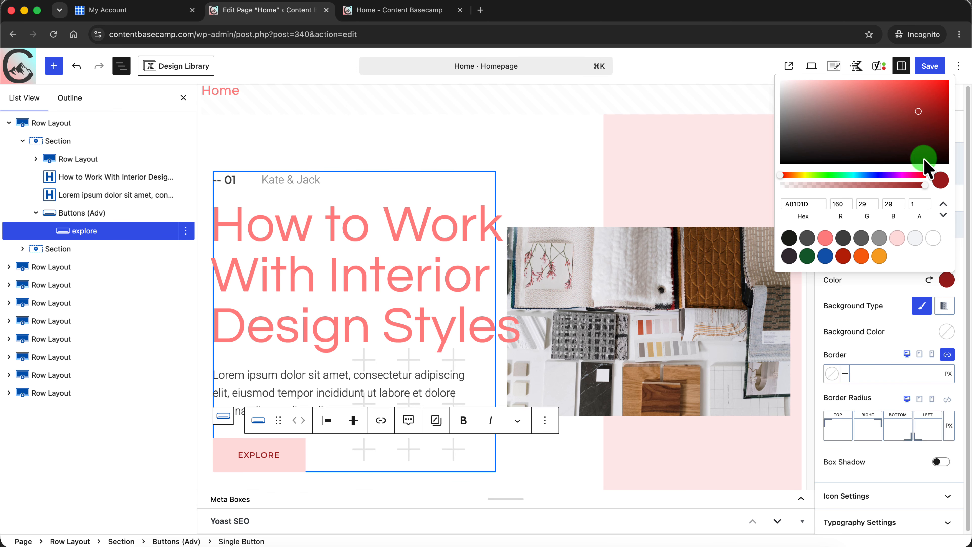
pyautogui.click(892, 290)
pyautogui.click(254, 459)
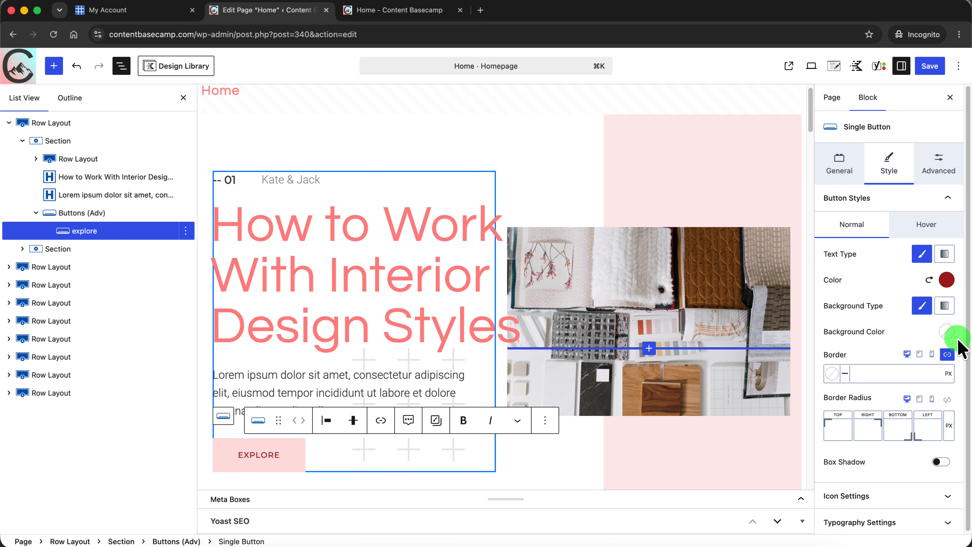
# Set the explore button's normal background color to bright blue 0400FA
pyautogui.click(948, 331)
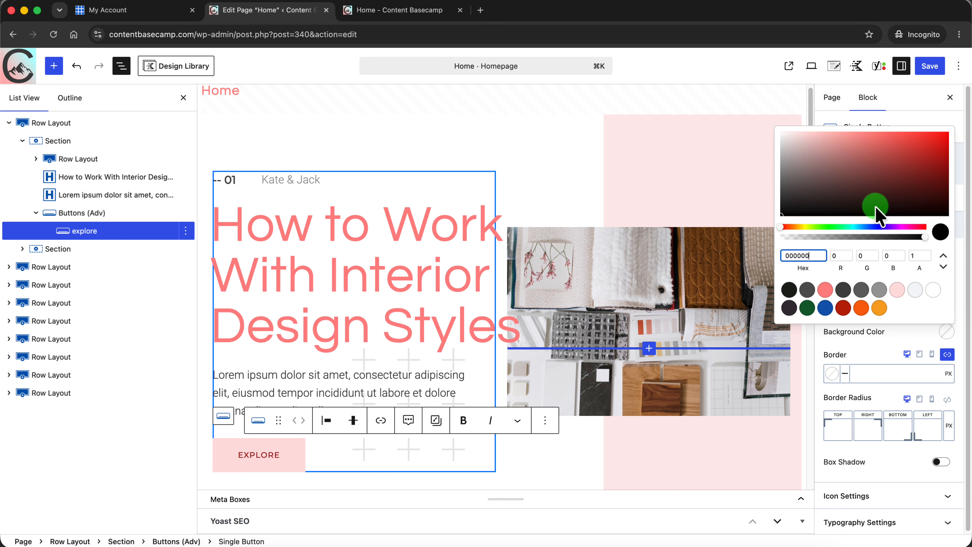
pyautogui.click(881, 226)
pyautogui.moveTo(935, 146); pyautogui.dragTo(951, 133)
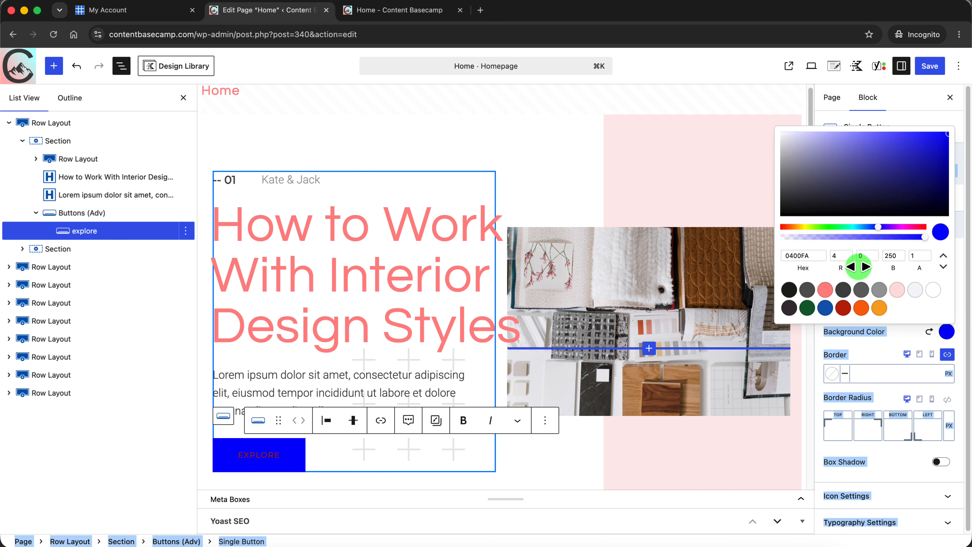
pyautogui.click(917, 333)
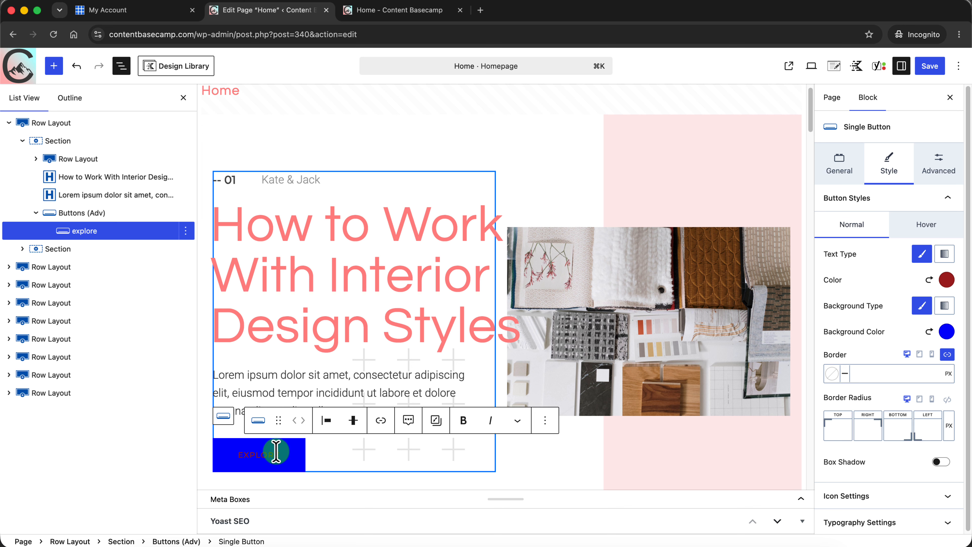
# Reset the explore button's text and background colors to their defaults
pyautogui.press('super+s')
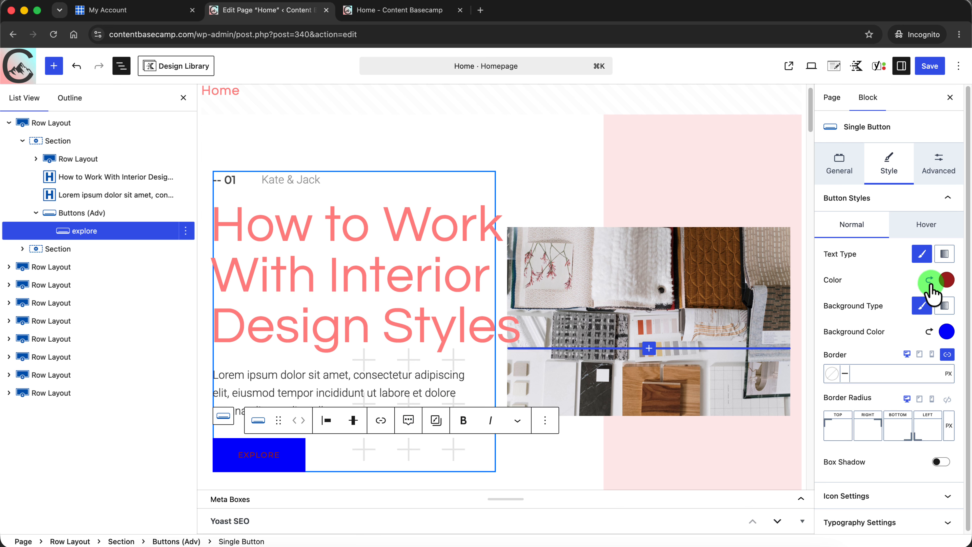
pyautogui.click(929, 331)
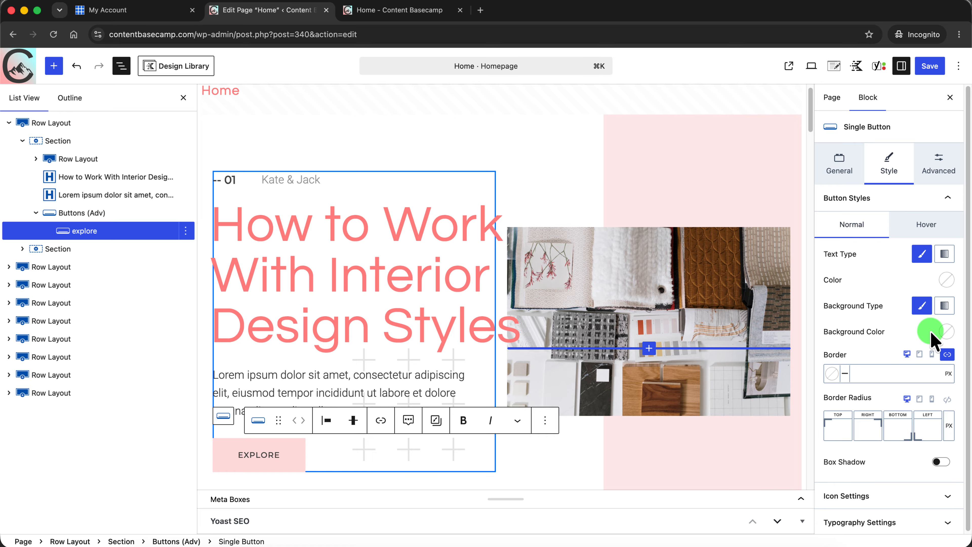
# Select the section holding the photo beside the main heading and expand it to inspect its nested image blocks
pyautogui.click(696, 296)
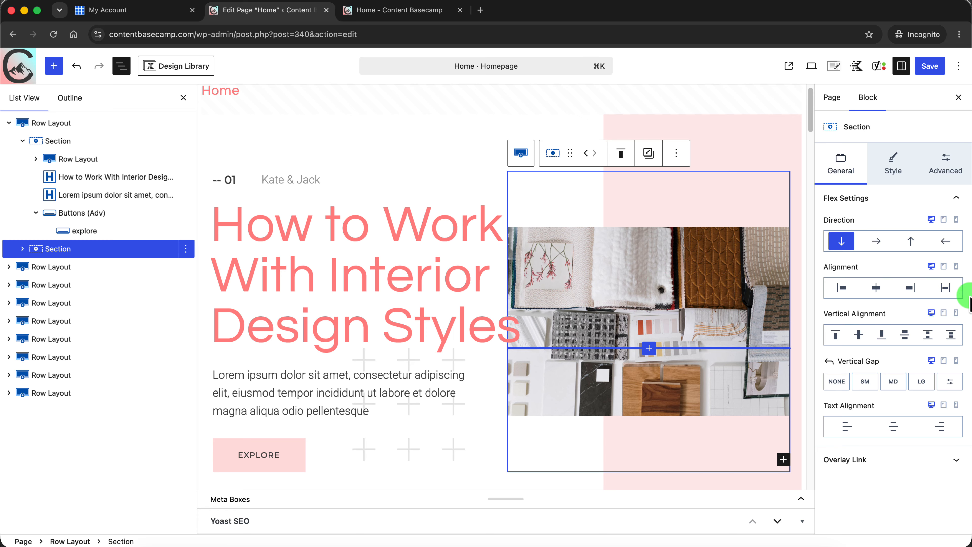
pyautogui.click(832, 98)
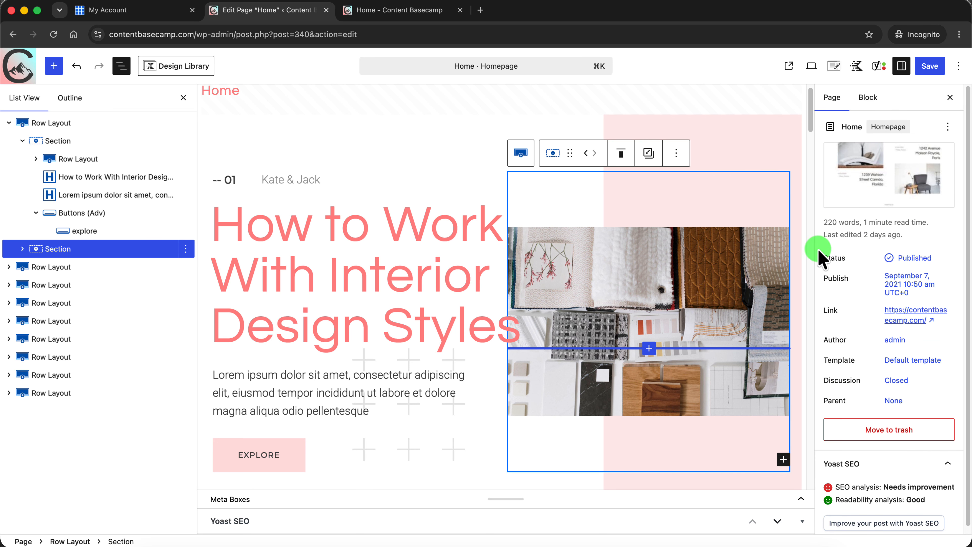
pyautogui.click(23, 252)
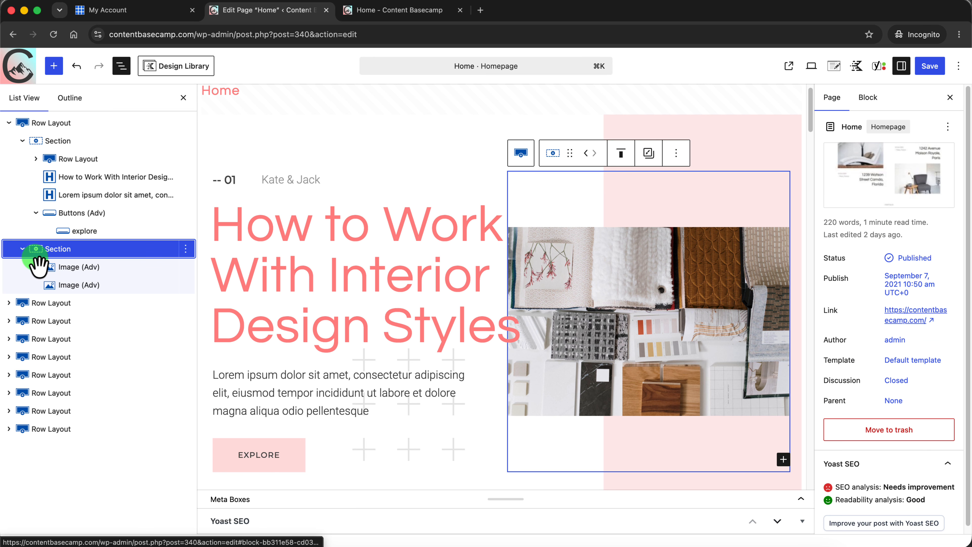
pyautogui.click(70, 268)
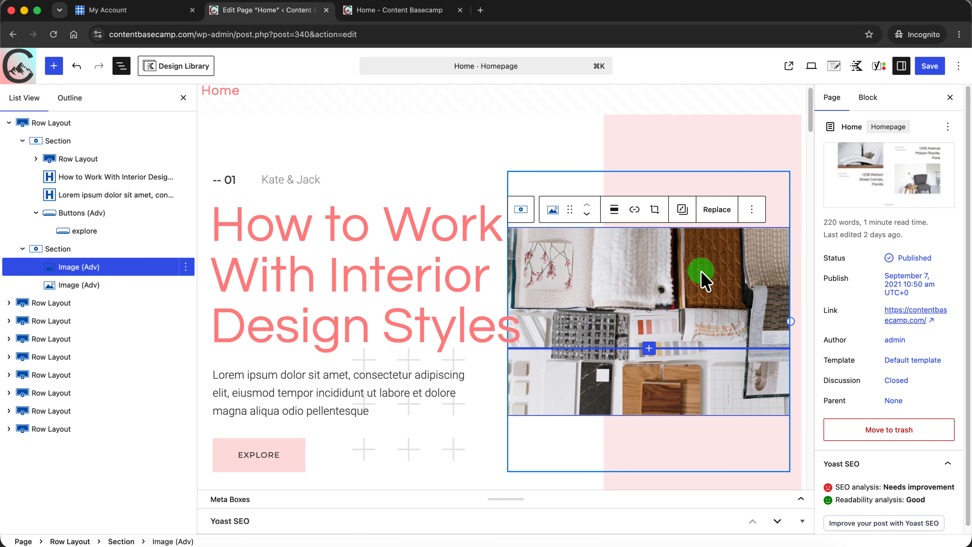
pyautogui.click(742, 271)
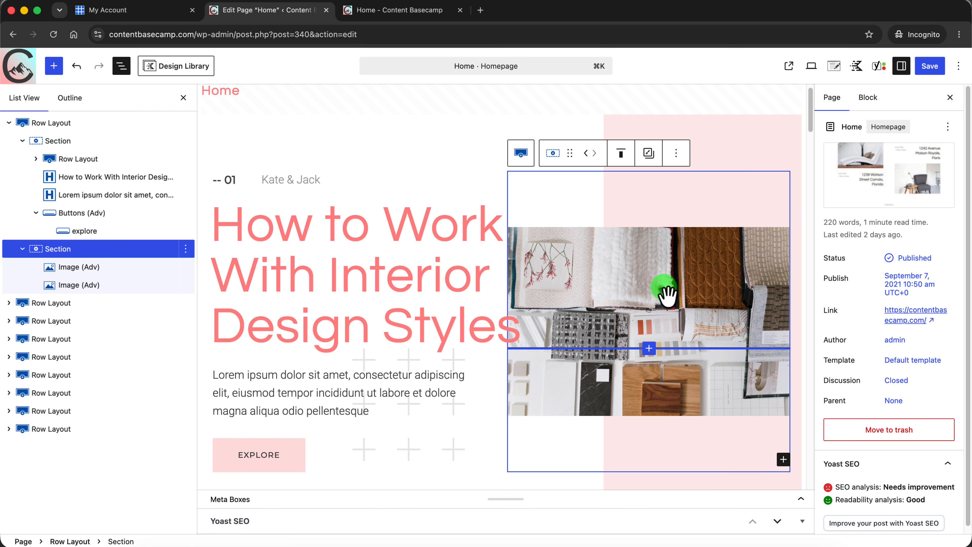
# Replace the section's first image by pasting the URL of pexels-photo-7394723.jpeg as its media URL and applying it
pyautogui.click(82, 269)
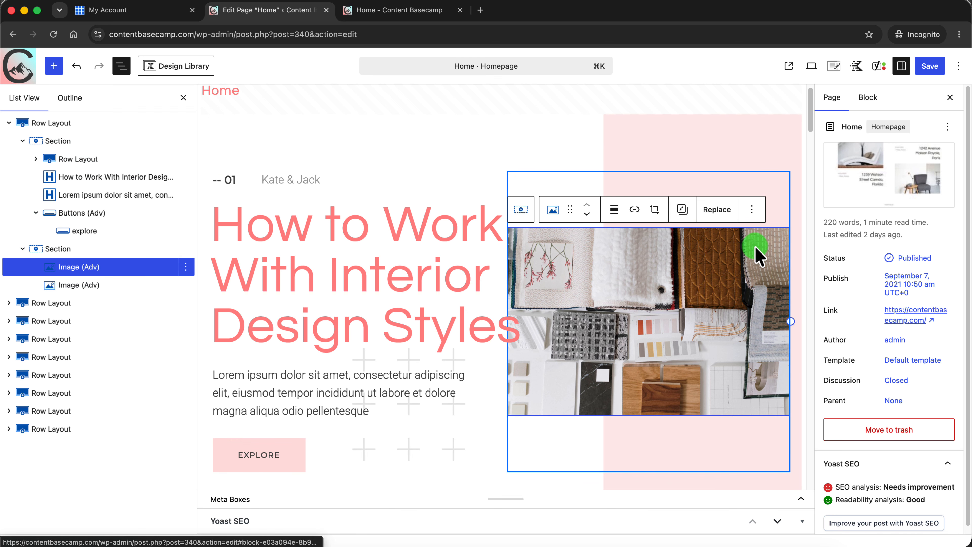
pyautogui.click(708, 219)
pyautogui.click(857, 307)
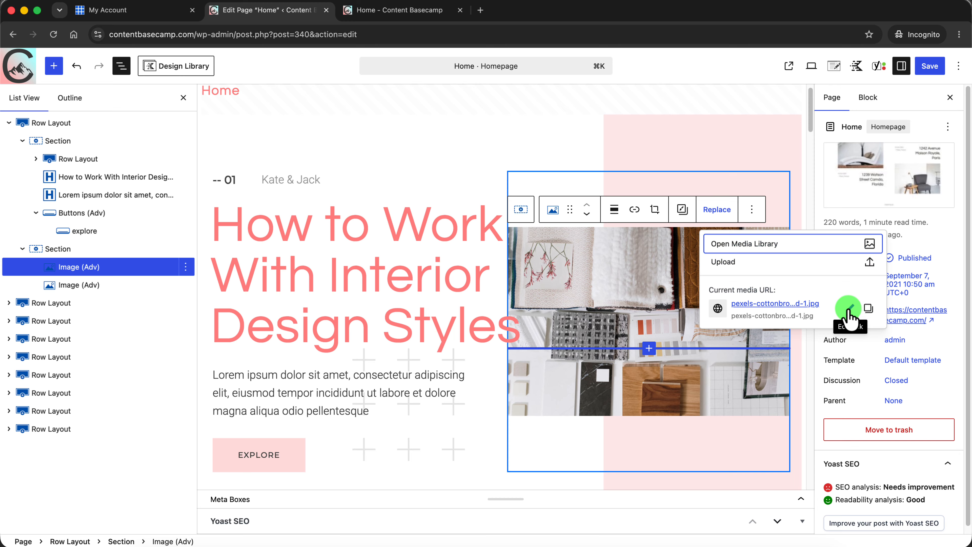
pyautogui.click(848, 309)
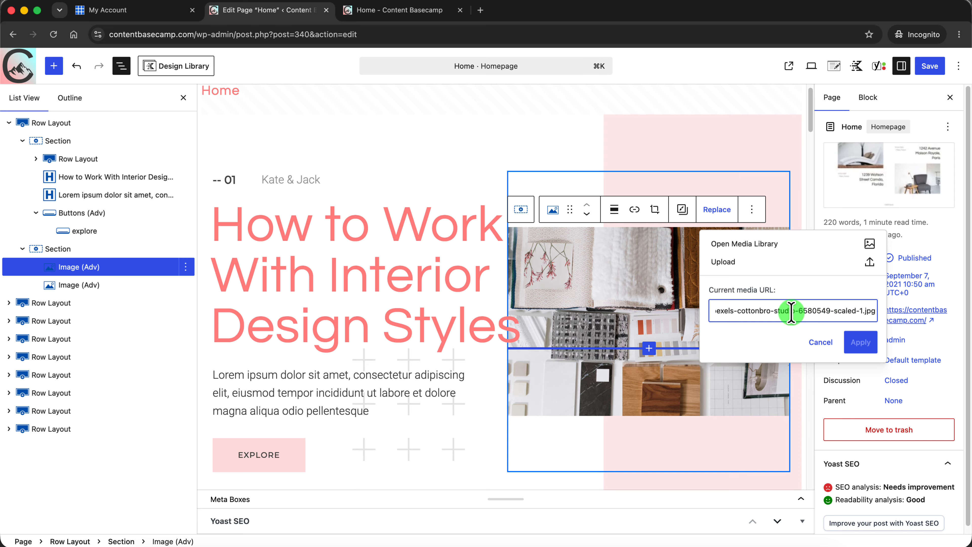
pyautogui.tripleClick(781, 310)
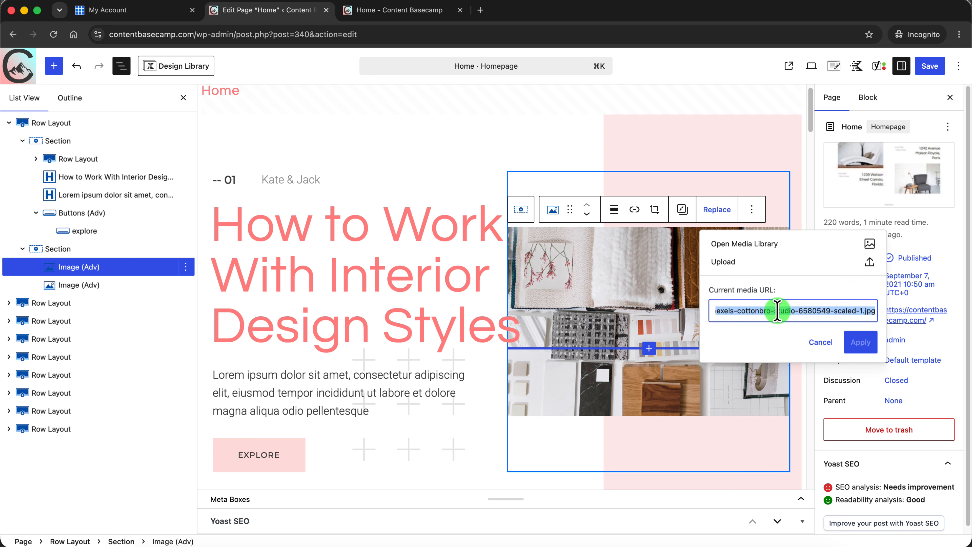
pyautogui.press('super+v')
pyautogui.click(862, 345)
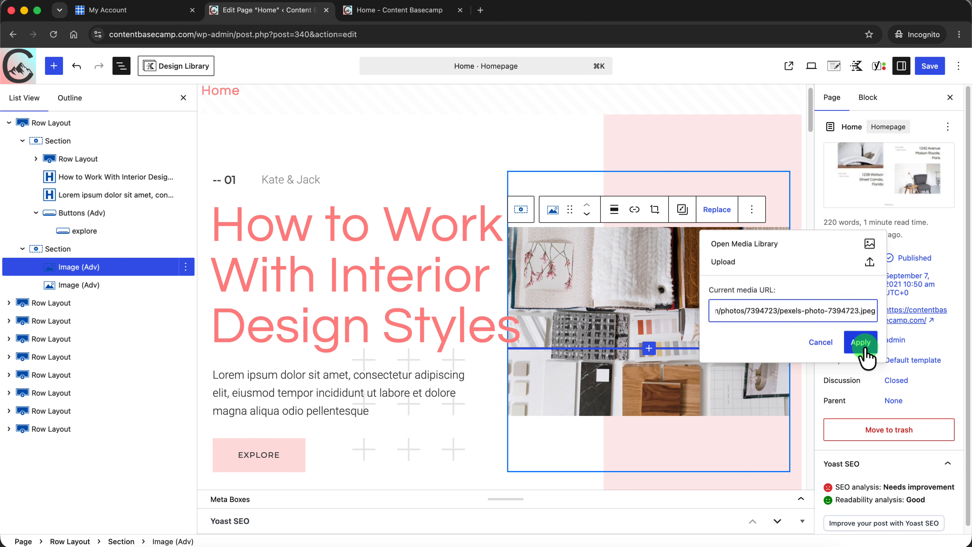
pyautogui.click(640, 297)
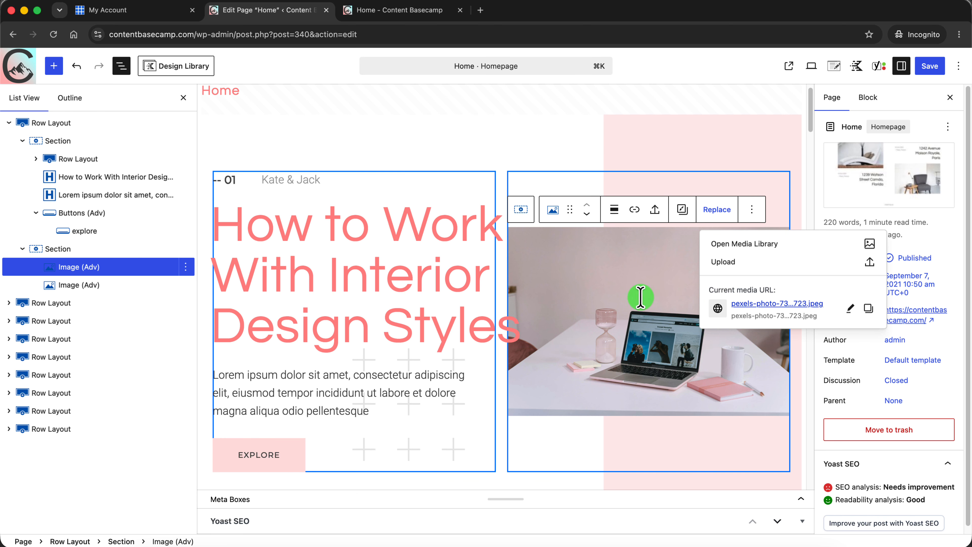
# Set the first image block's size ratio to Landscape 4:3 in its image settings
pyautogui.click(92, 267)
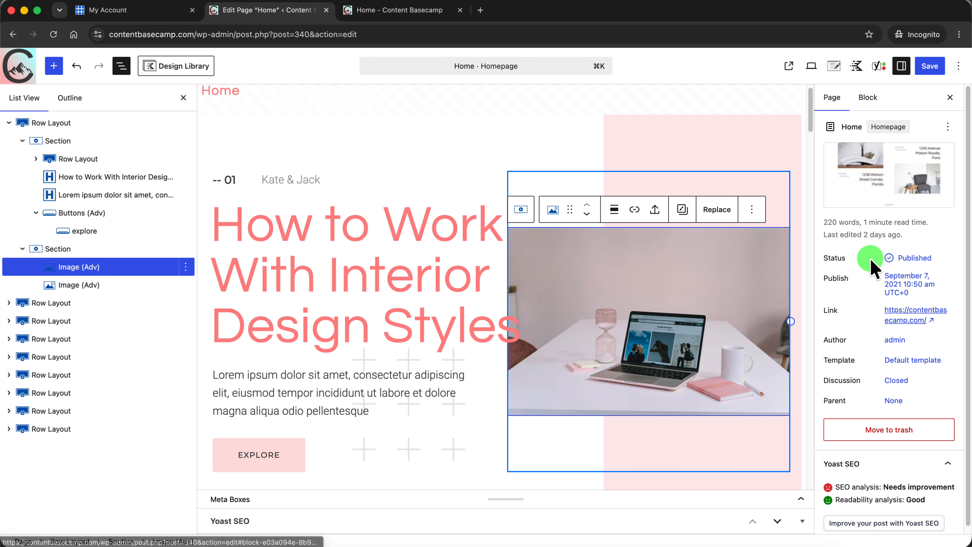
pyautogui.click(867, 100)
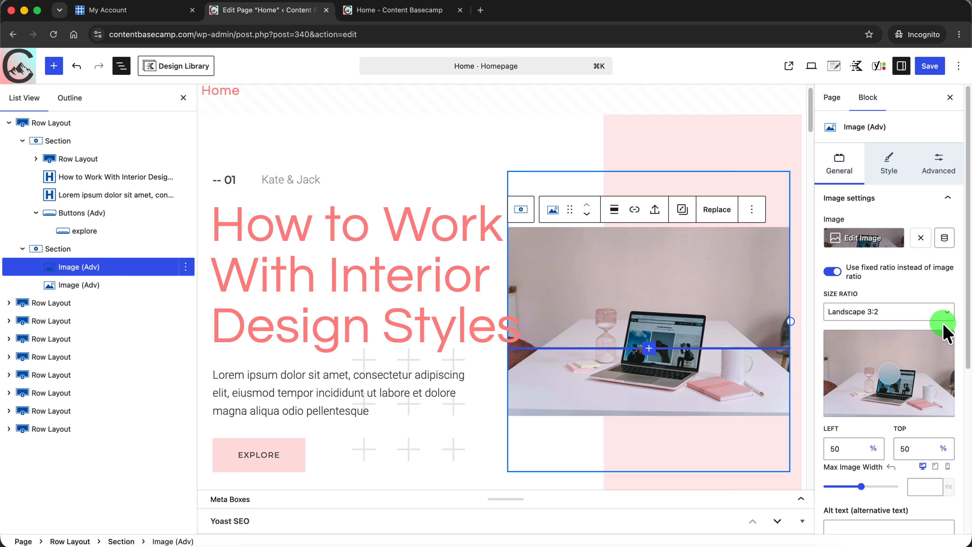
pyautogui.click(945, 313)
pyautogui.click(928, 298)
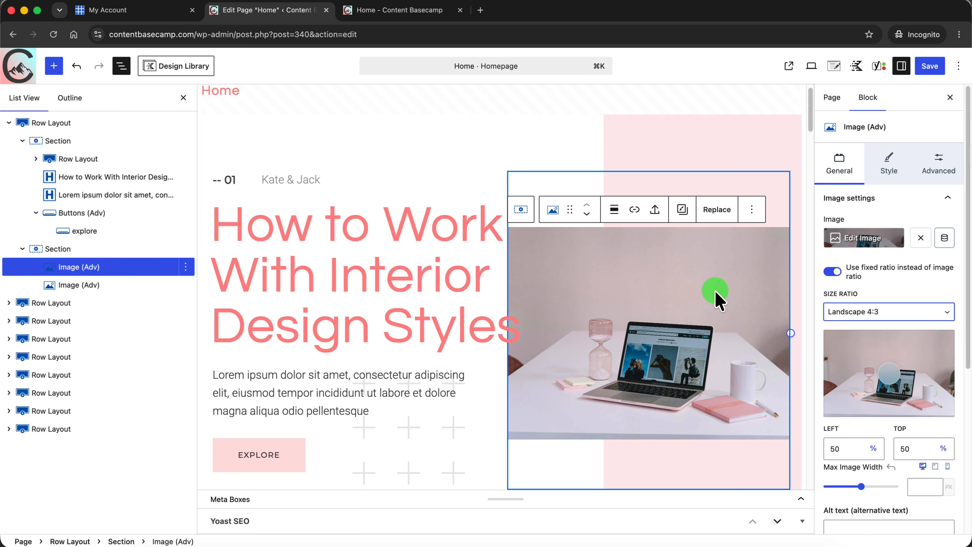
# Set the size ratio of the first image block in the top section to Landscape 3:2
pyautogui.click(882, 317)
pyautogui.click(890, 328)
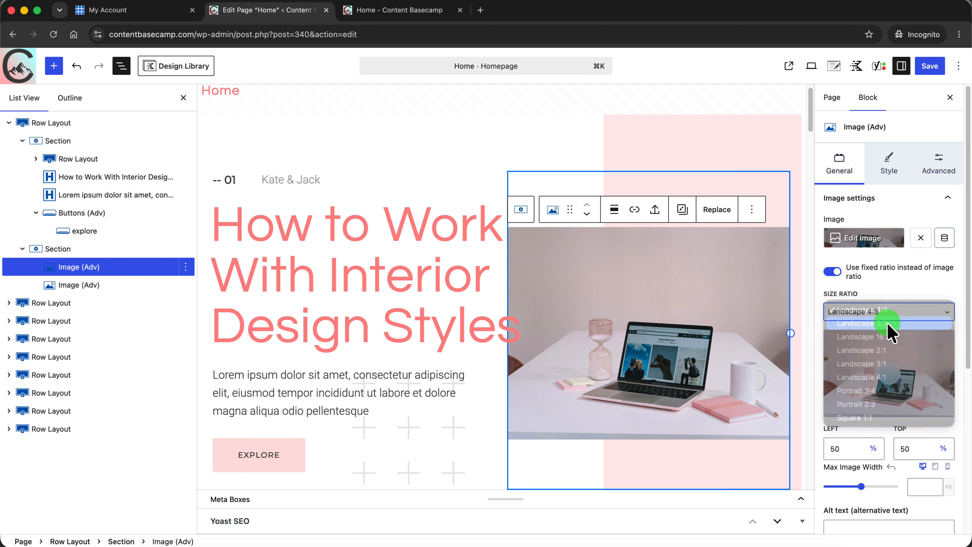
pyautogui.scroll(-5, 962, 325)
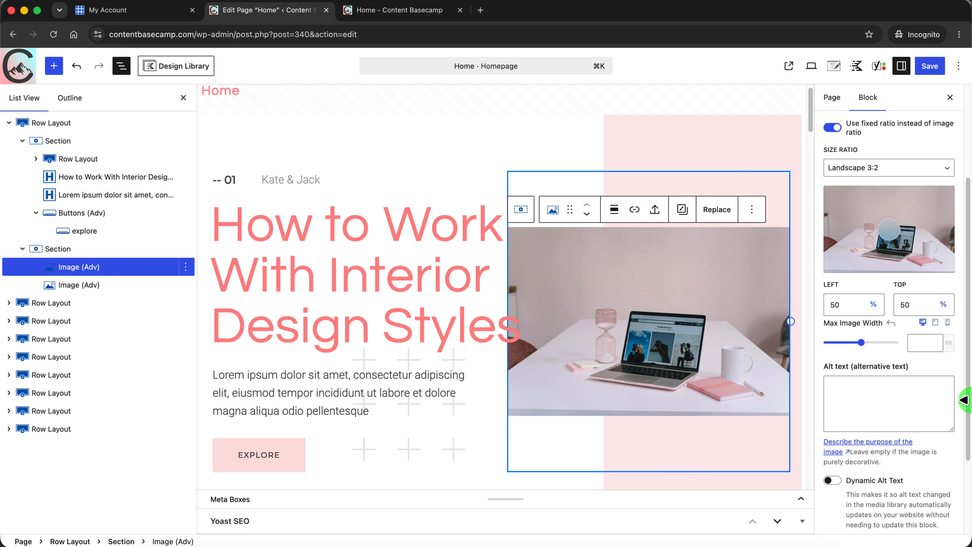
# Review the first image block's style, padding and margin settings, and inspect the second image block's general settings
pyautogui.scroll(5, 963, 397)
pyautogui.click(889, 163)
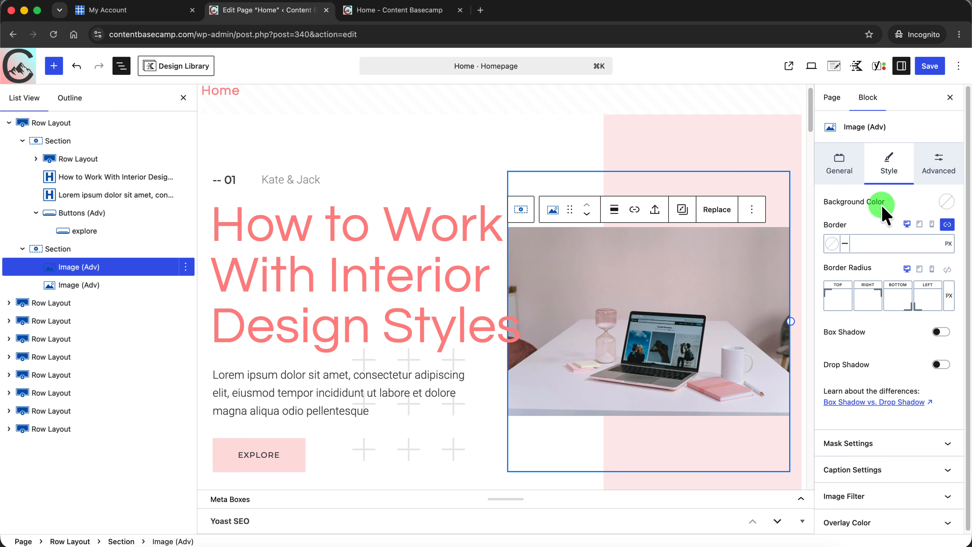
pyautogui.click(939, 178)
pyautogui.click(833, 217)
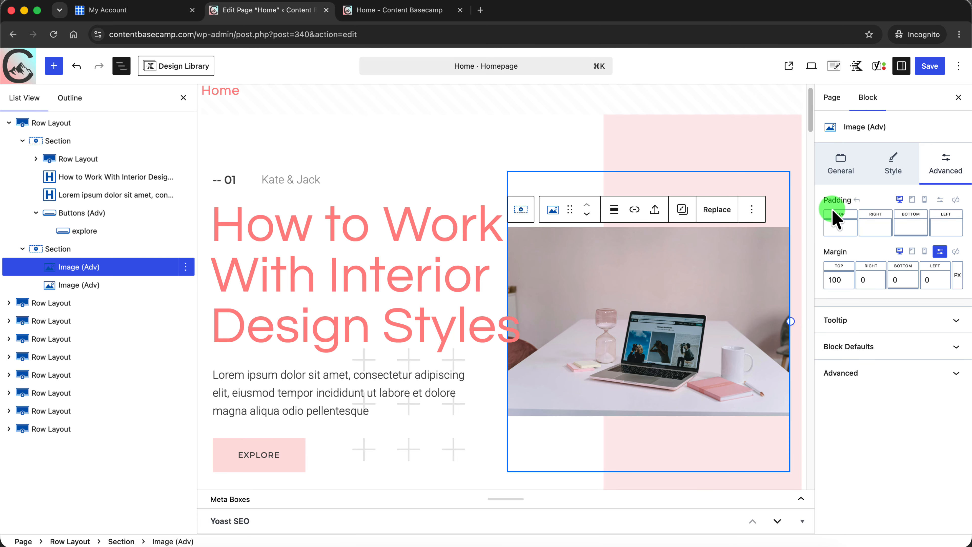
pyautogui.click(840, 163)
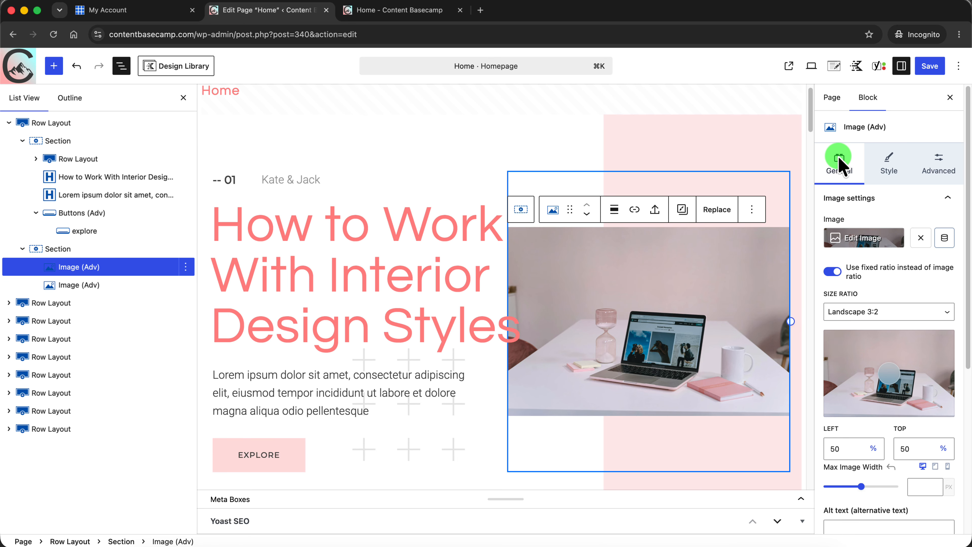
pyautogui.scroll(-1, 961, 245)
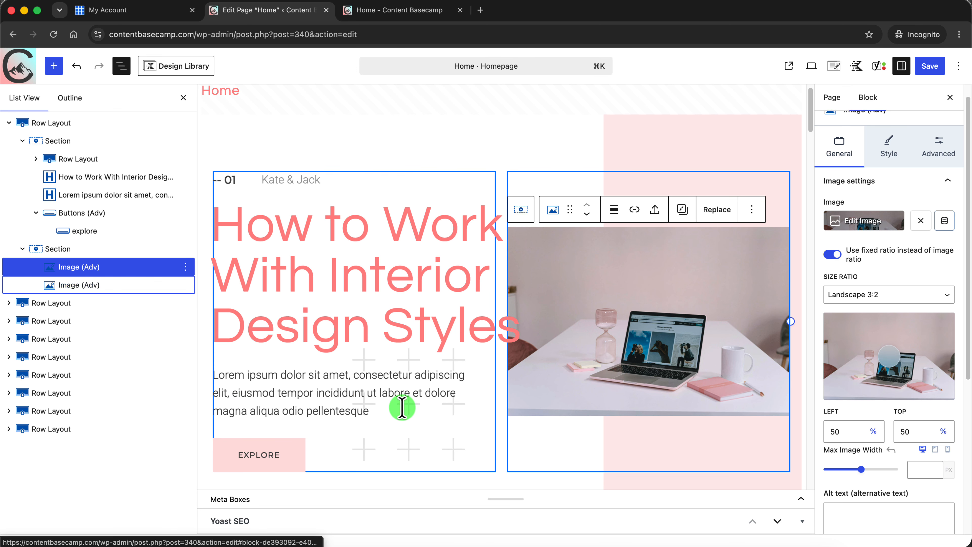
pyautogui.click(96, 285)
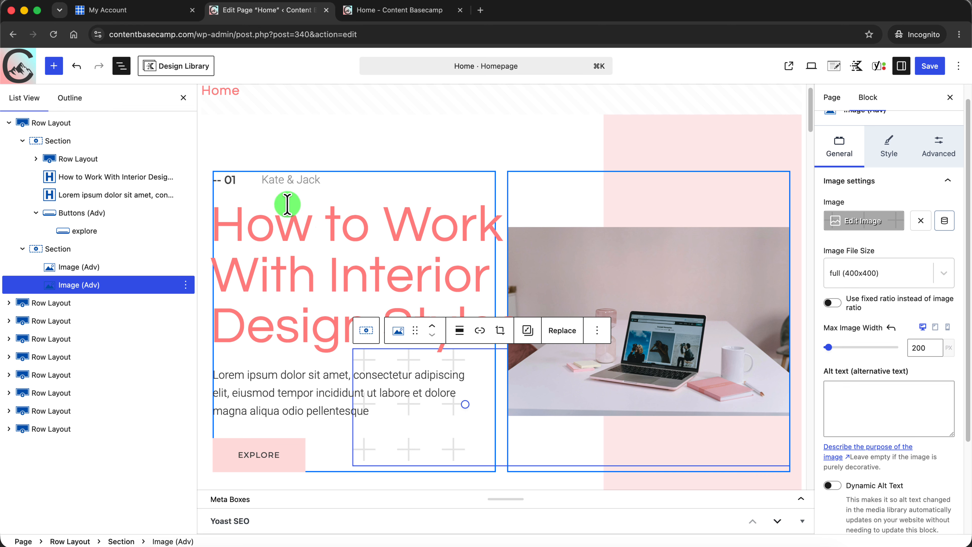
# Replace the small names line above the main heading with "Bluehost & WordPress"
pyautogui.tripleClick(287, 179)
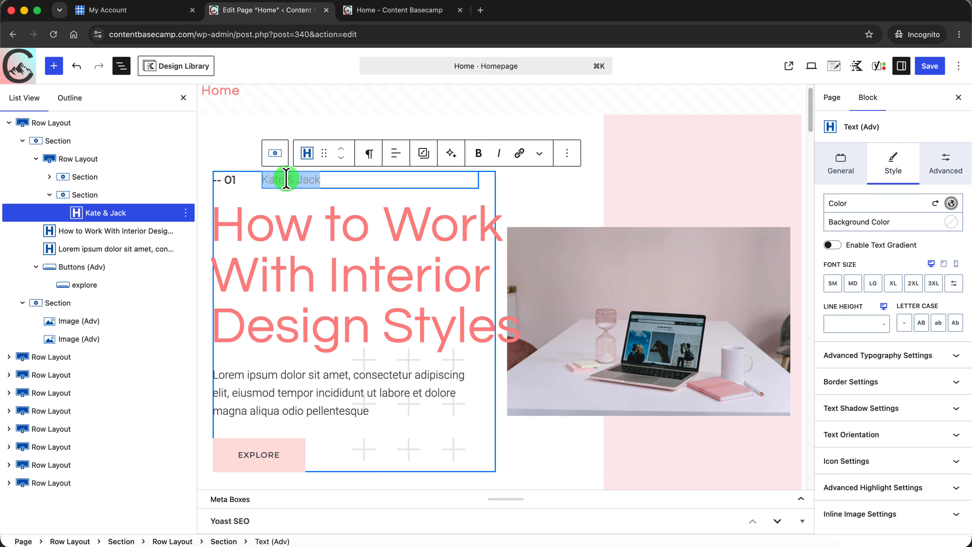
pyautogui.write('Bluehost & WordPress')
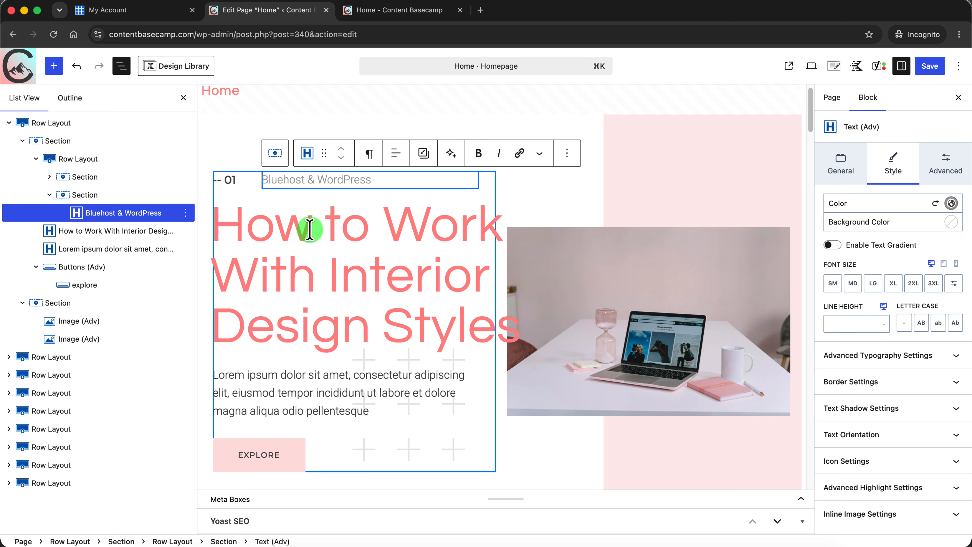
# Reword the main heading in the top section as "How to Make a WordPress Website"
pyautogui.click(460, 240)
pyautogui.moveTo(499, 224); pyautogui.dragTo(389, 223)
pyautogui.write('Make')
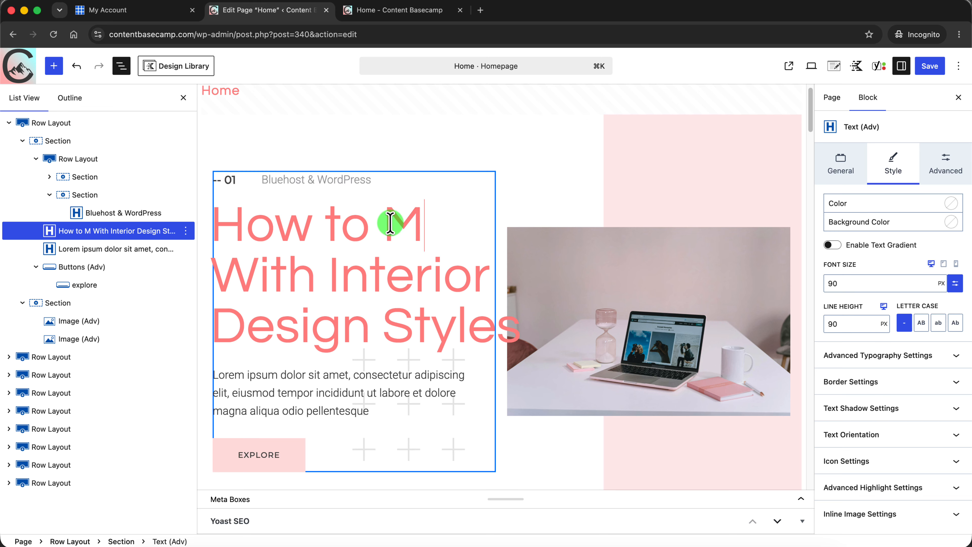
pyautogui.moveTo(471, 279); pyautogui.dragTo(226, 283)
pyautogui.write('ake a')
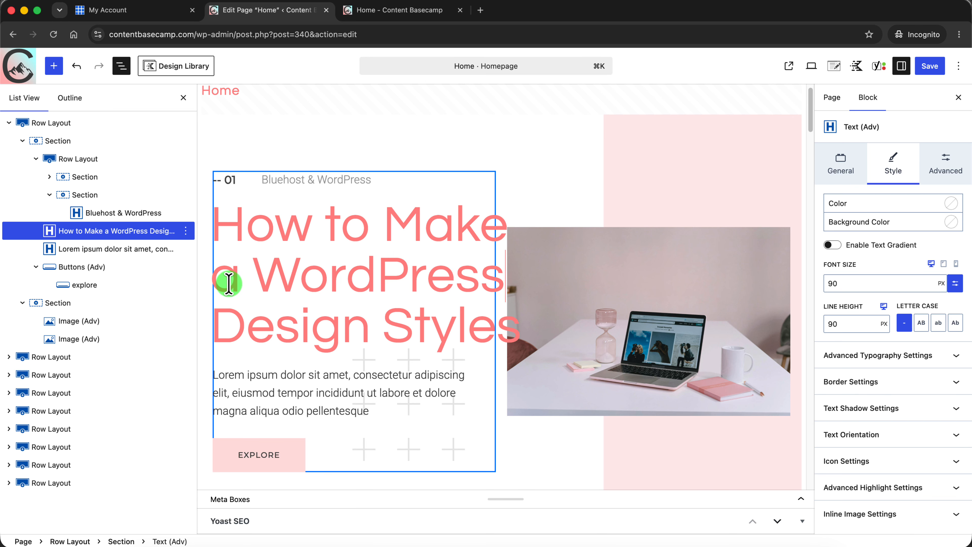
pyautogui.moveTo(522, 341); pyautogui.dragTo(228, 330)
pyautogui.press('BackSpace')
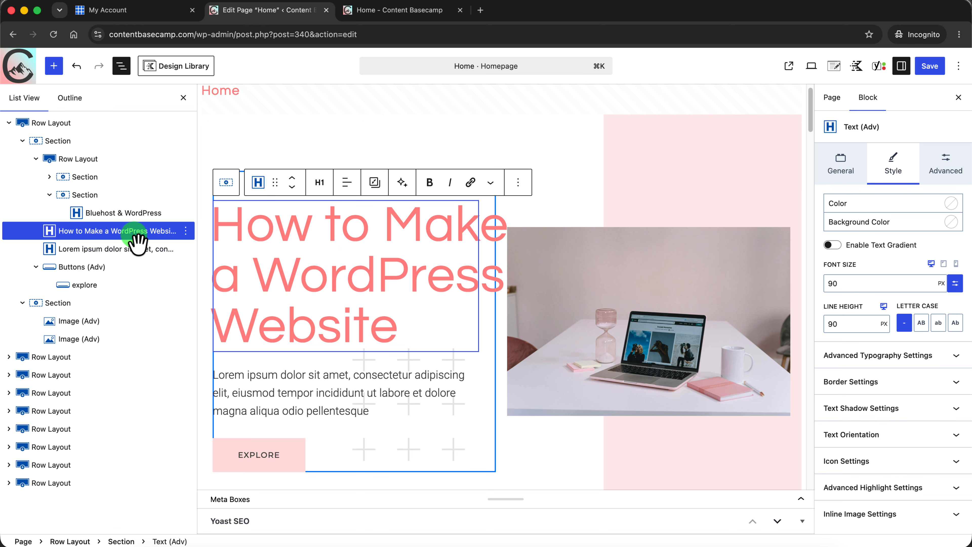
# Examine the main heading's padding and margin values for desktop, tablet and mobile in the matching device previews
pyautogui.click(949, 170)
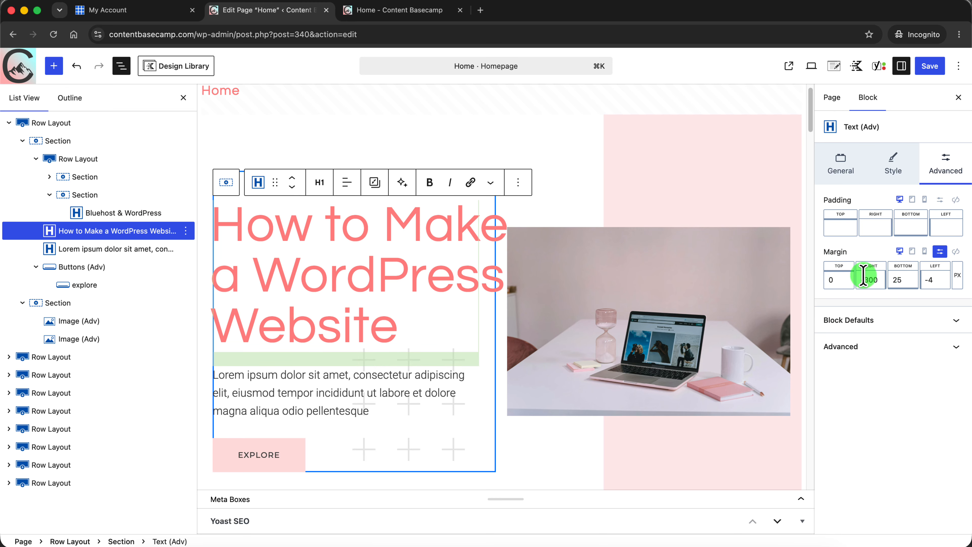
pyautogui.click(881, 277)
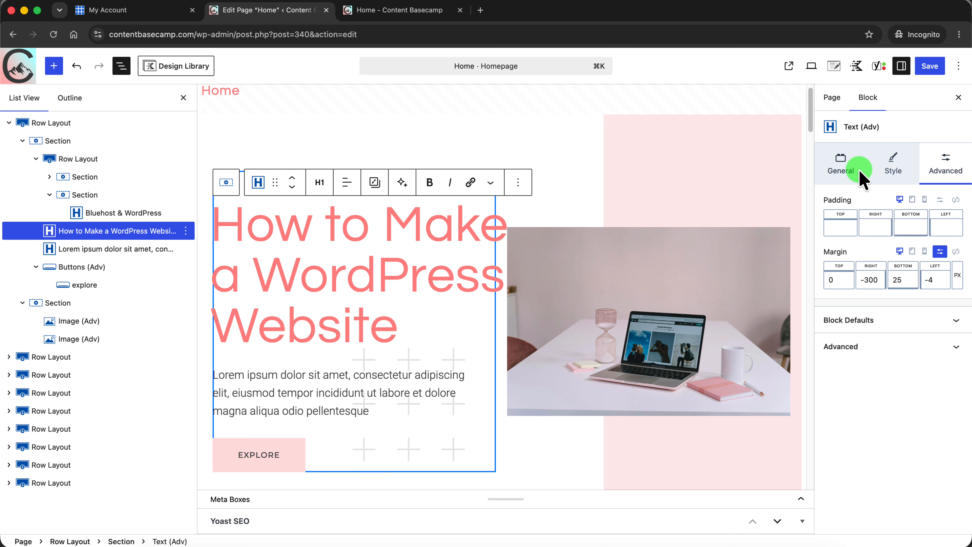
pyautogui.click(914, 253)
pyautogui.scroll(-2, 717, 164)
pyautogui.scroll(2, 727, 165)
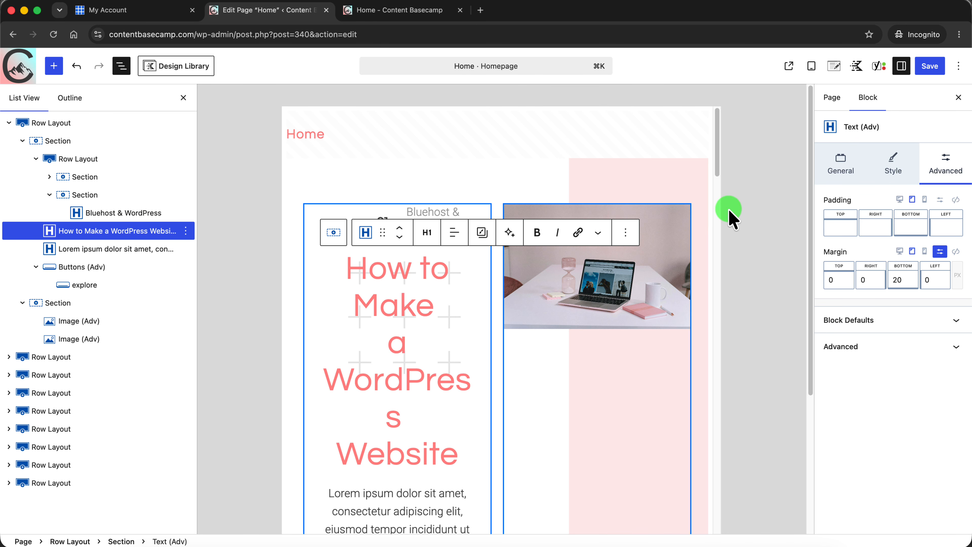
pyautogui.moveTo(716, 163)
pyautogui.mouseDown()
pyautogui.moveTo(720, 217)
pyautogui.moveTo(717, 161)
pyautogui.mouseUp()
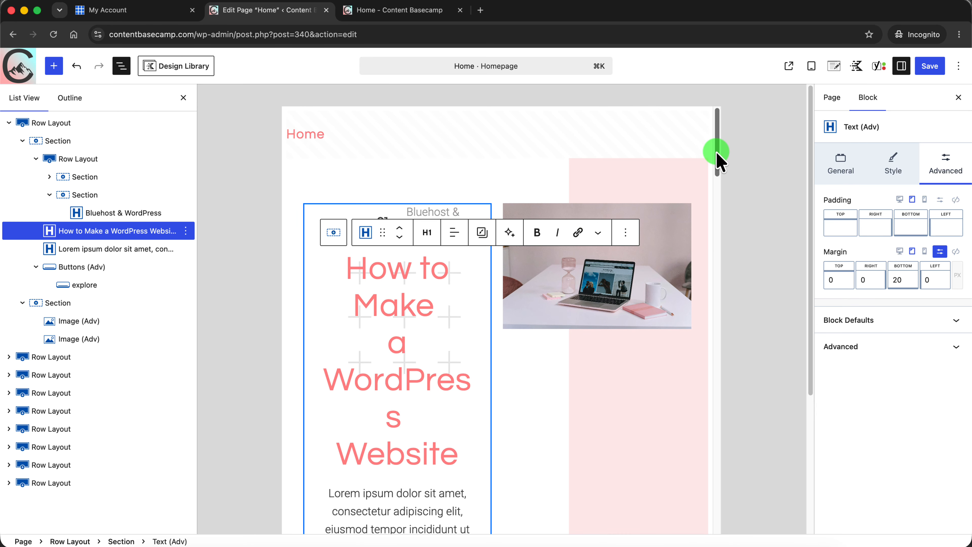
pyautogui.click(925, 201)
pyautogui.moveTo(638, 135); pyautogui.dragTo(806, 147)
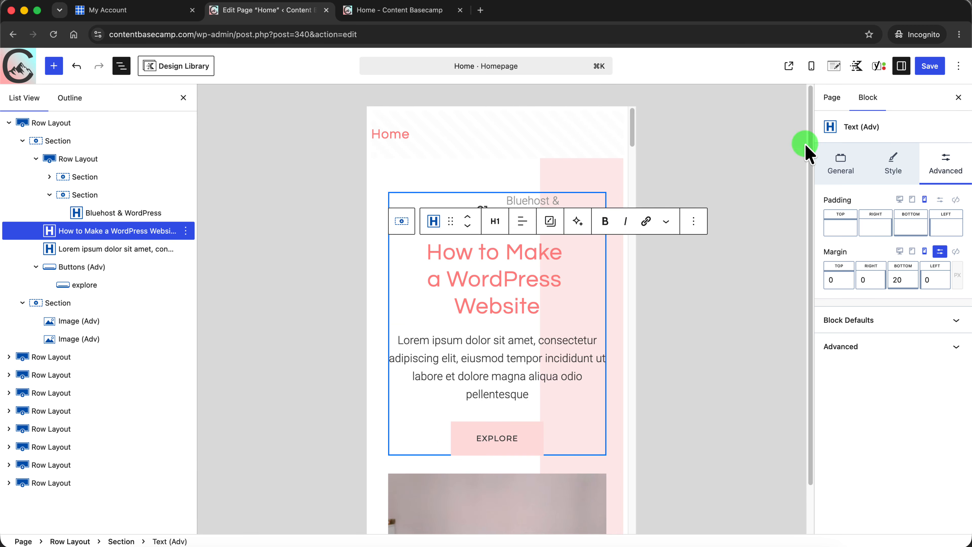
# Check the main heading's centered text alignment for mobile and return to the desktop preview
pyautogui.click(841, 169)
pyautogui.click(892, 266)
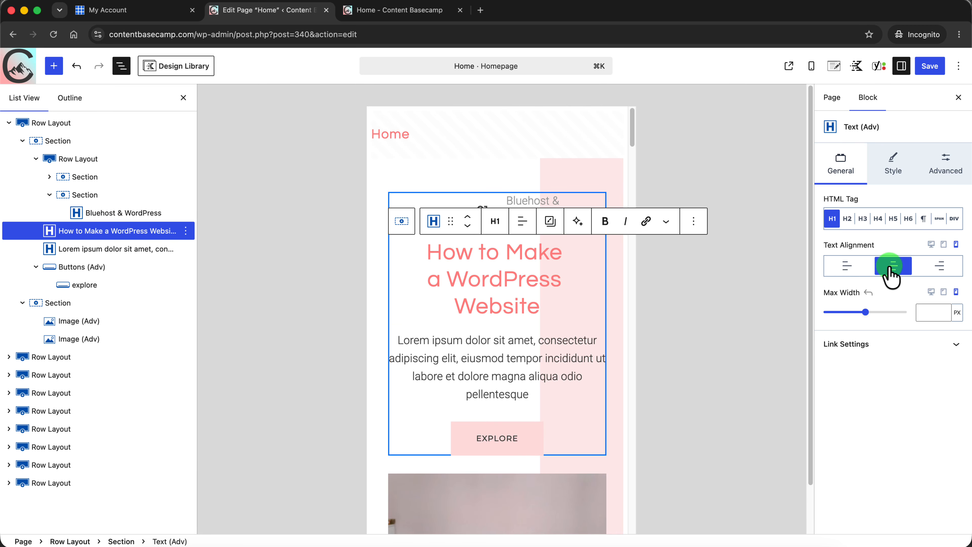
pyautogui.click(931, 244)
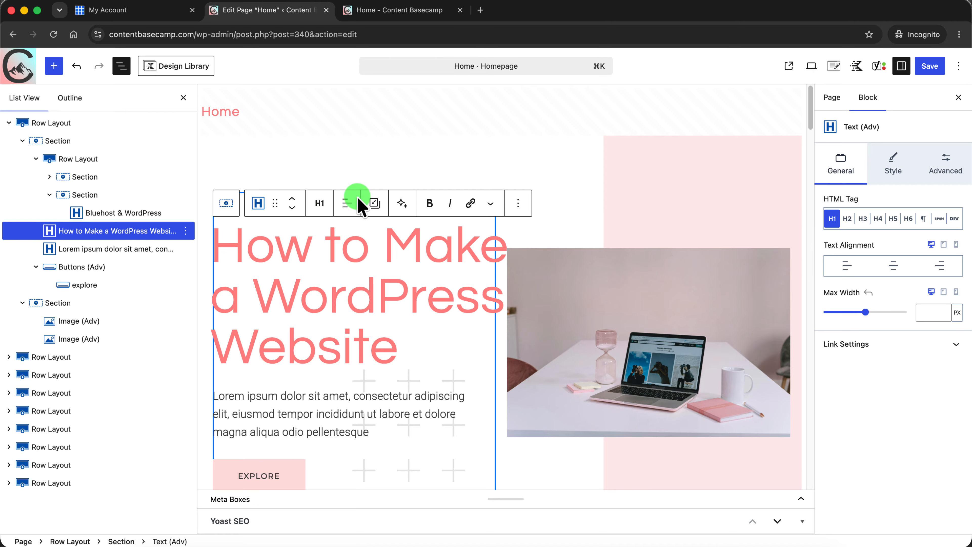
pyautogui.moveTo(809, 108)
pyautogui.mouseDown()
pyautogui.moveTo(811, 124)
pyautogui.moveTo(810, 108)
pyautogui.mouseUp()
pyautogui.click(288, 240)
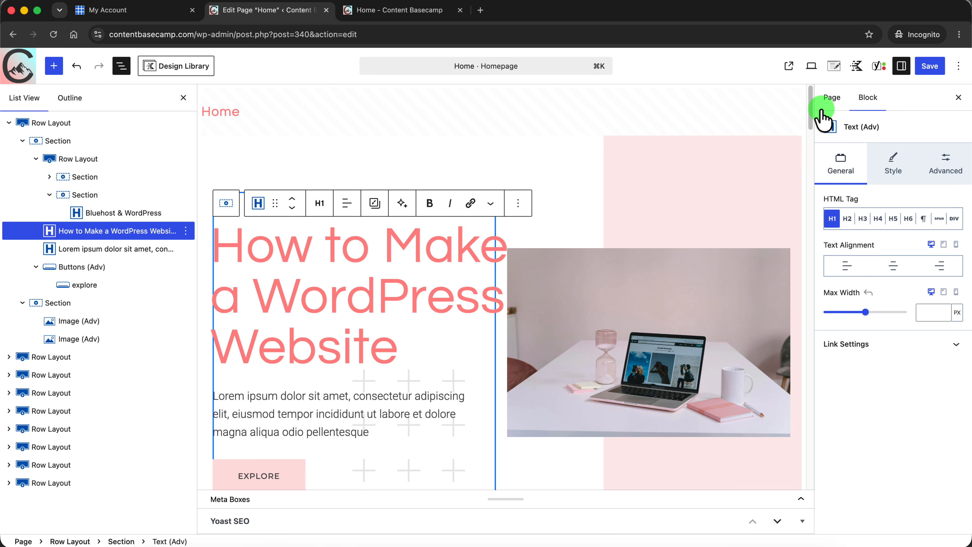
# Look through the lower page rows and at the Row Layout block in the block library, and return to the list view
pyautogui.moveTo(811, 110); pyautogui.dragTo(719, 303)
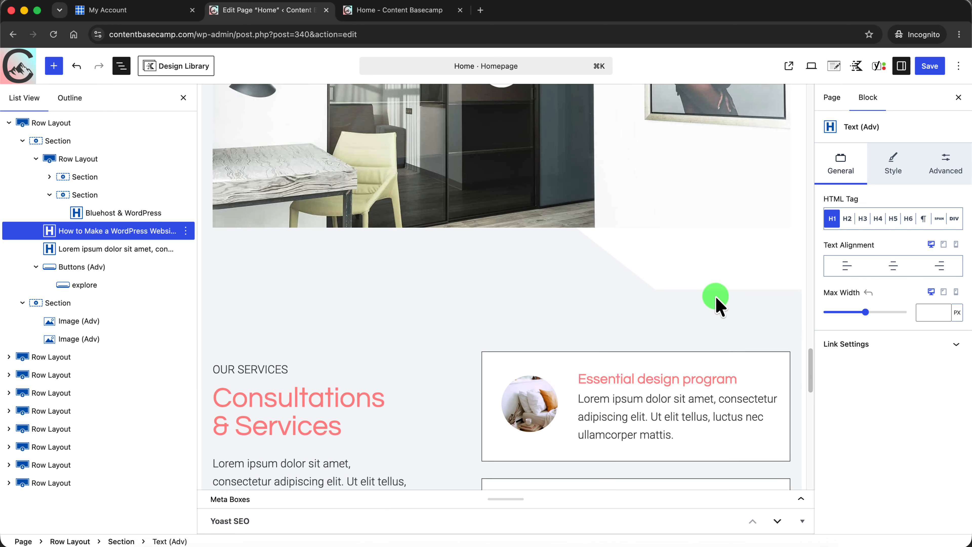
pyautogui.scroll(-8, 814, 376)
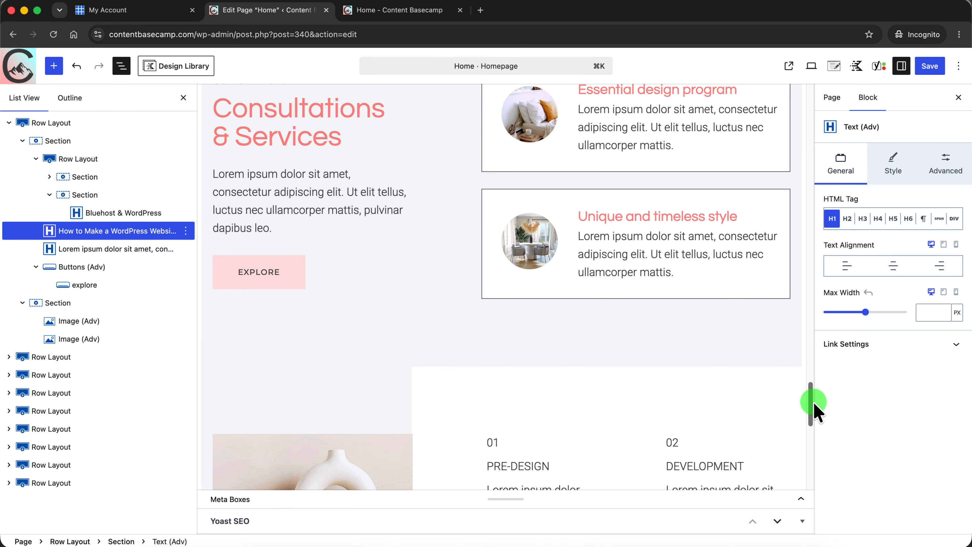
pyautogui.moveTo(815, 410); pyautogui.dragTo(810, 423)
pyautogui.click(53, 66)
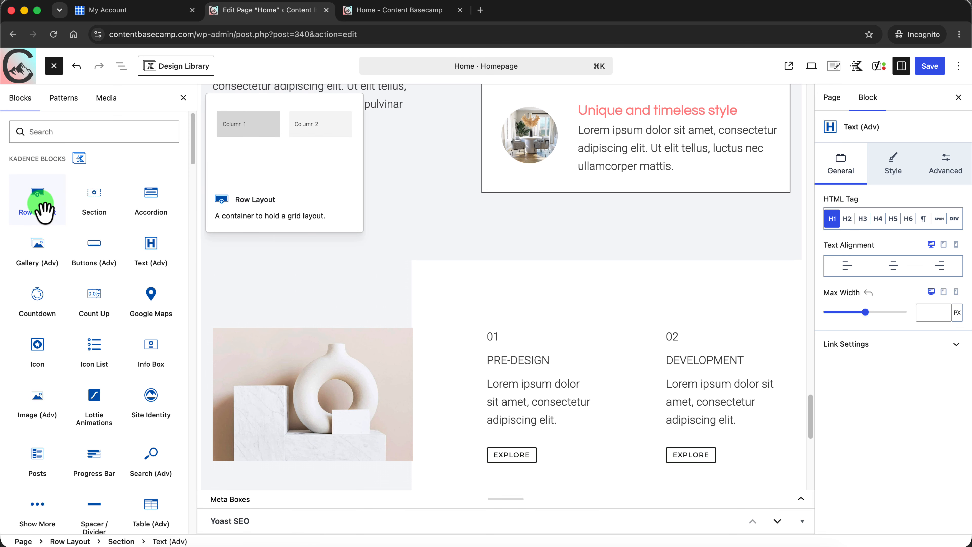
pyautogui.moveTo(38, 202); pyautogui.dragTo(48, 196)
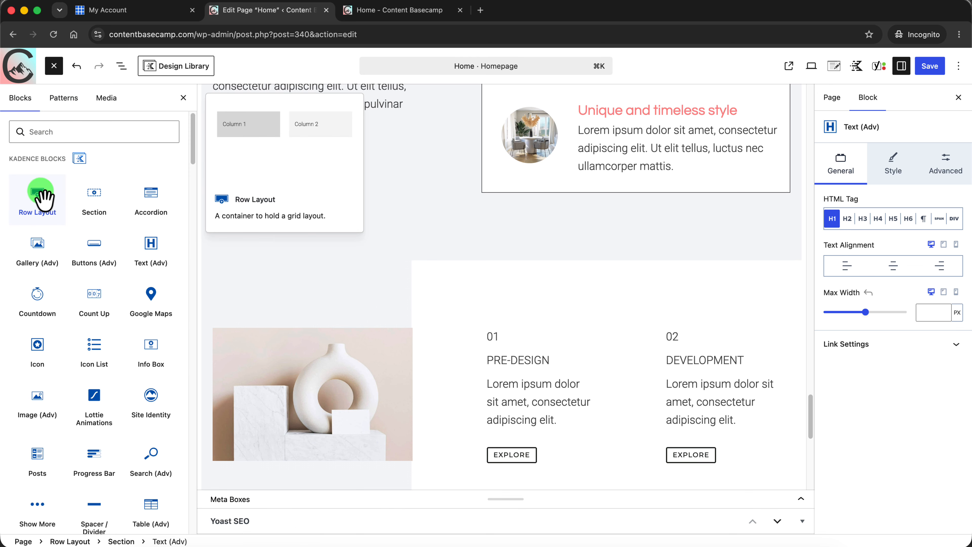
pyautogui.moveTo(111, 210); pyautogui.dragTo(120, 68)
pyautogui.click(121, 66)
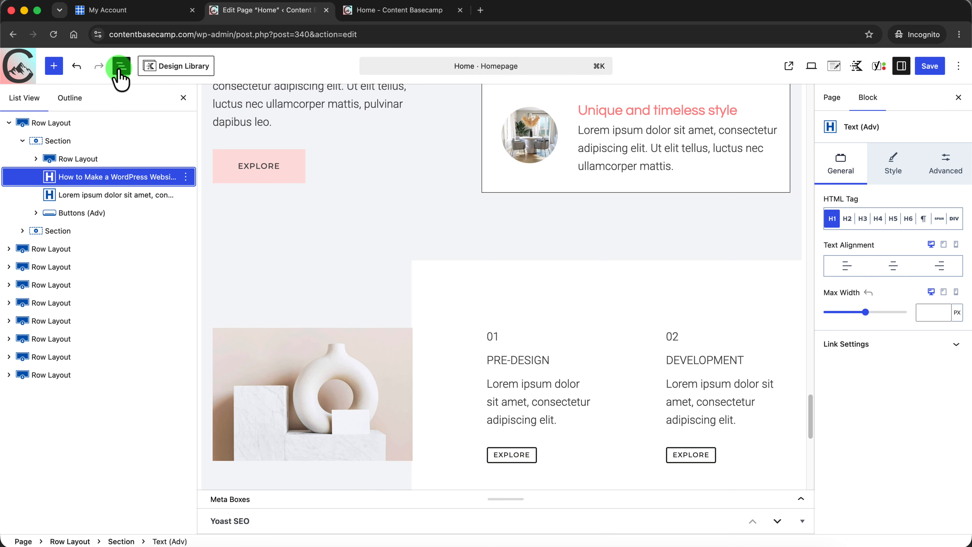
# Return to the top section, select the paragraph under the main heading and save the page
pyautogui.moveTo(820, 402); pyautogui.dragTo(815, 104)
pyautogui.click(309, 207)
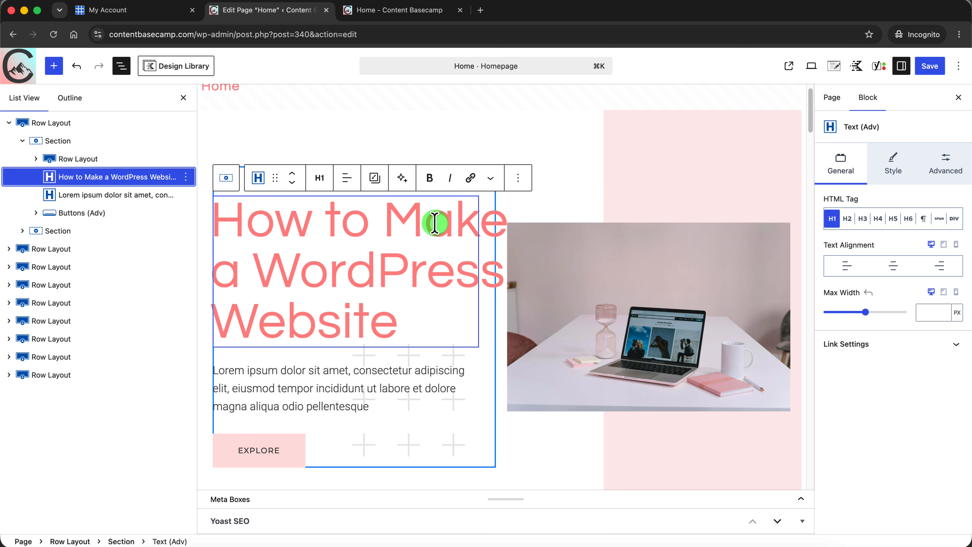
pyautogui.click(448, 379)
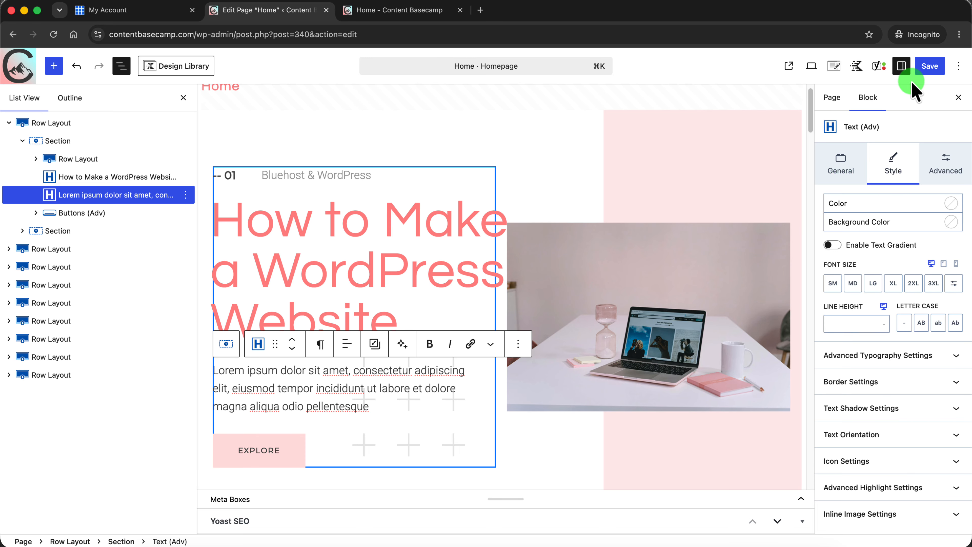
pyautogui.click(927, 68)
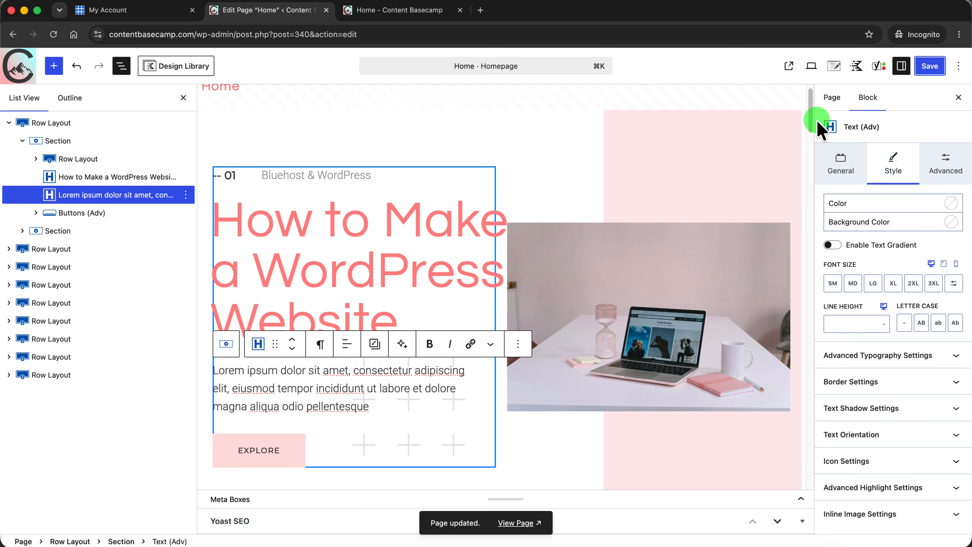
pyautogui.moveTo(810, 122); pyautogui.dragTo(821, 101)
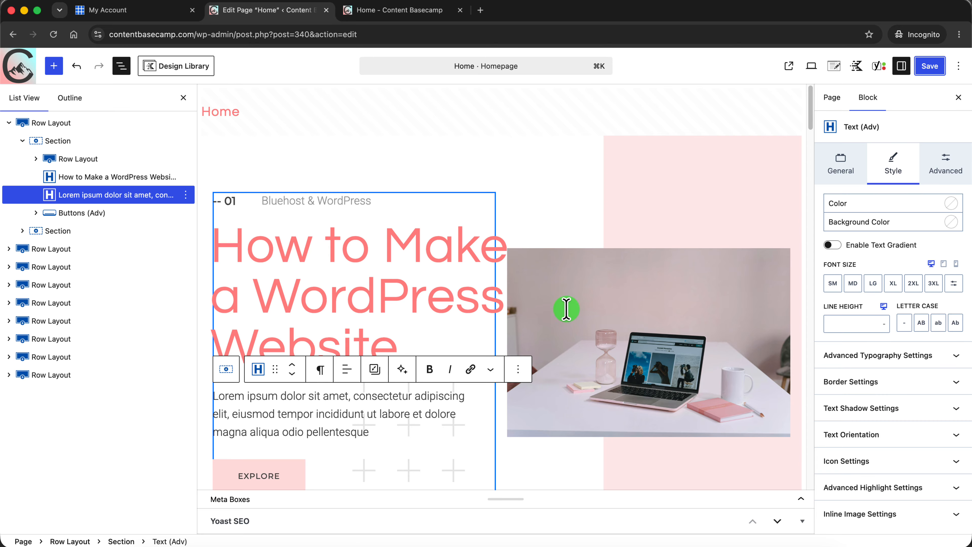
# Replace the background image of the row holding the play button with the photo of a pink laptop on a white desk
pyautogui.moveTo(578, 288); pyautogui.dragTo(813, 271)
pyautogui.click(75, 474)
pyautogui.click(890, 162)
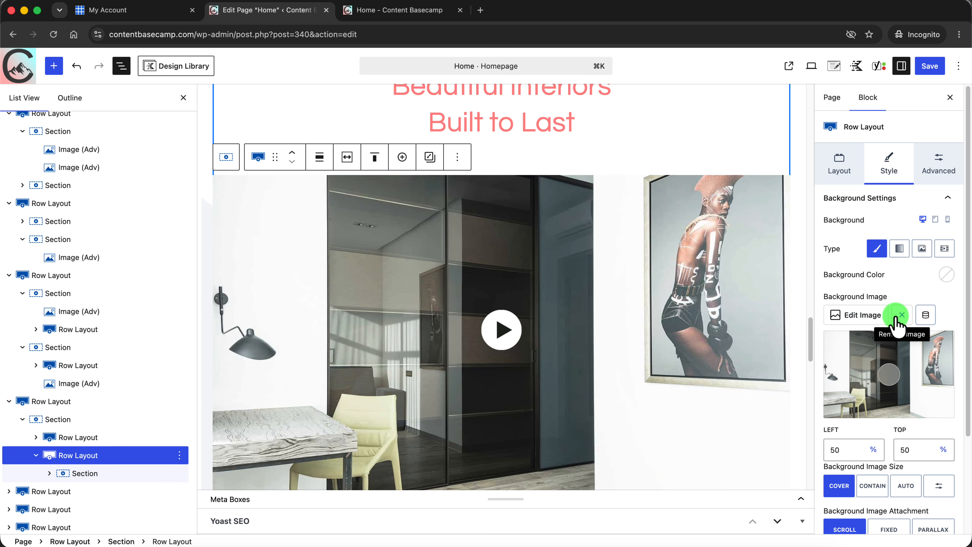
pyautogui.scroll(-10, 498, 268)
pyautogui.click(536, 234)
# Reword the heading under "We are innovators" as "Making Enchanting Websites"
pyautogui.click(515, 172)
pyautogui.scroll(-3, 814, 390)
pyautogui.scroll(-5, 814, 391)
pyautogui.click(766, 233)
pyautogui.scroll(-5, 609, 311)
pyautogui.click(610, 310)
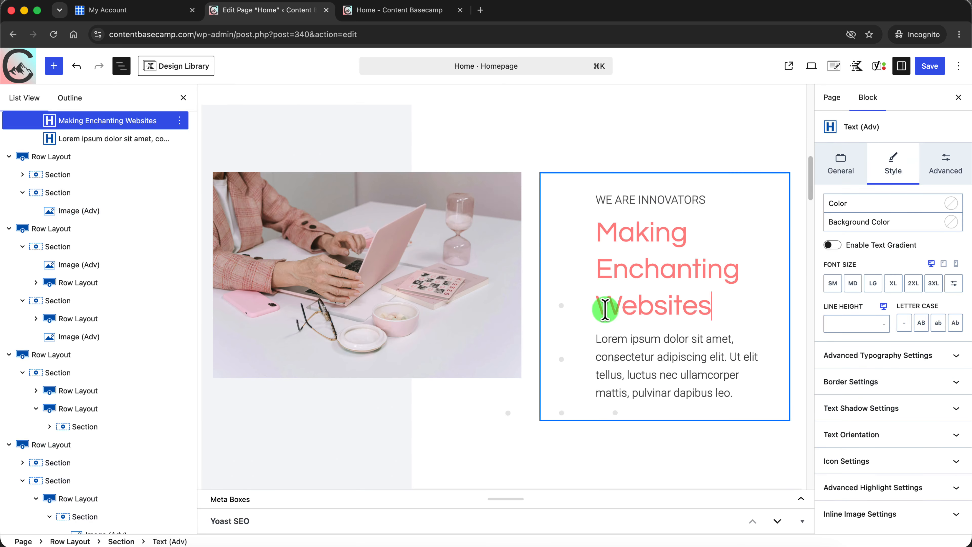
# Save the page with the replaced images and texts, and select the top row
pyautogui.scroll(-5, 341, 360)
pyautogui.click(341, 360)
pyautogui.scroll(15, 818, 284)
pyautogui.click(693, 187)
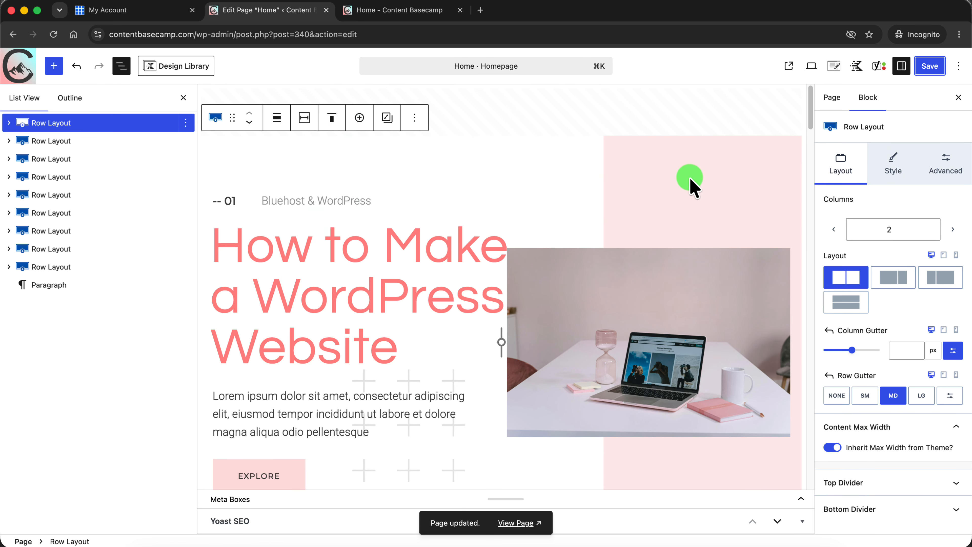
# Inspect the explore button under the main heading and the play-button image over the laptop background
pyautogui.click(812, 107)
pyautogui.moveTo(812, 109)
pyautogui.mouseDown()
pyautogui.moveTo(811, 458)
pyautogui.moveTo(824, 226)
pyautogui.moveTo(813, 196)
pyautogui.moveTo(816, 69)
pyautogui.moveTo(816, 130)
pyautogui.mouseUp()
pyautogui.click(249, 233)
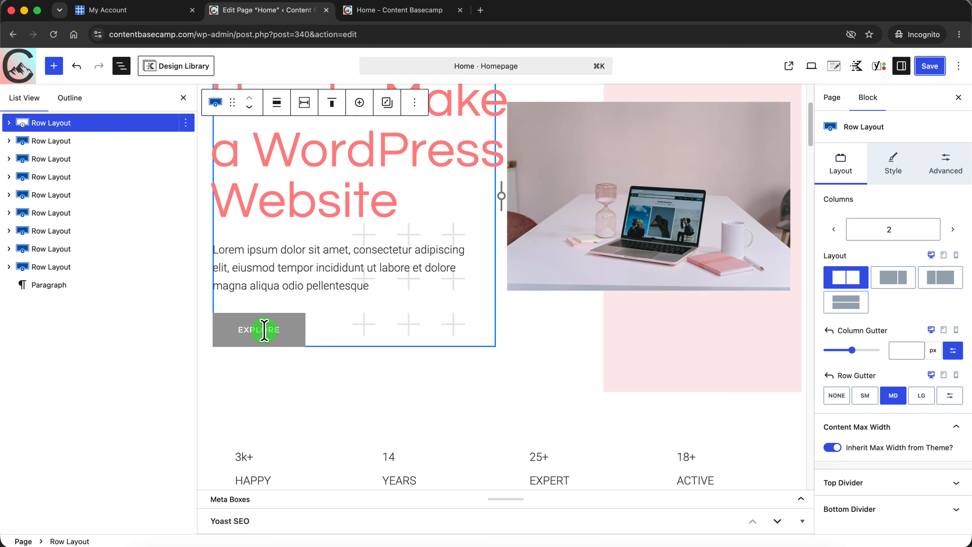
pyautogui.doubleClick(264, 331)
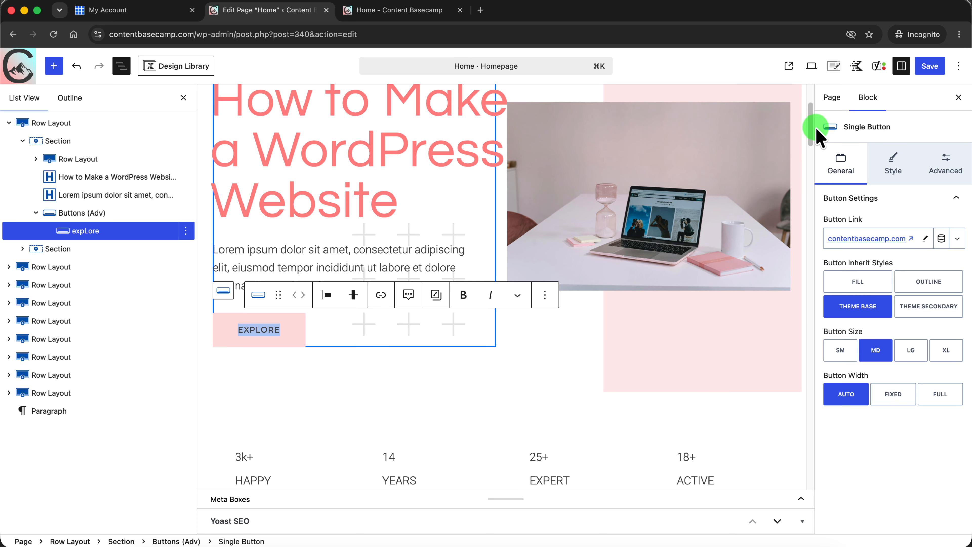
pyautogui.moveTo(811, 130); pyautogui.dragTo(811, 351)
pyautogui.click(439, 240)
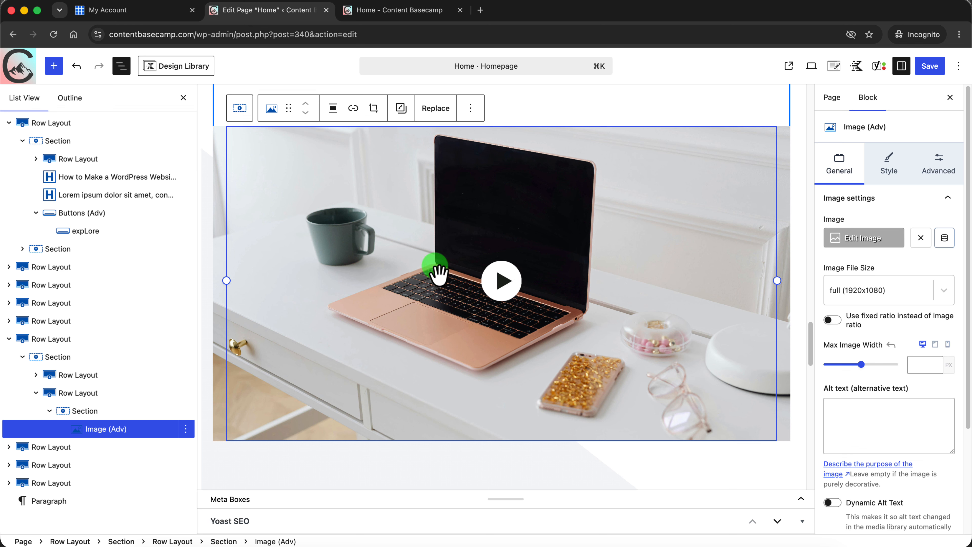
# Inspect the background image settings of the row holding the play button and search the block library for the YouTube embed
pyautogui.click(219, 188)
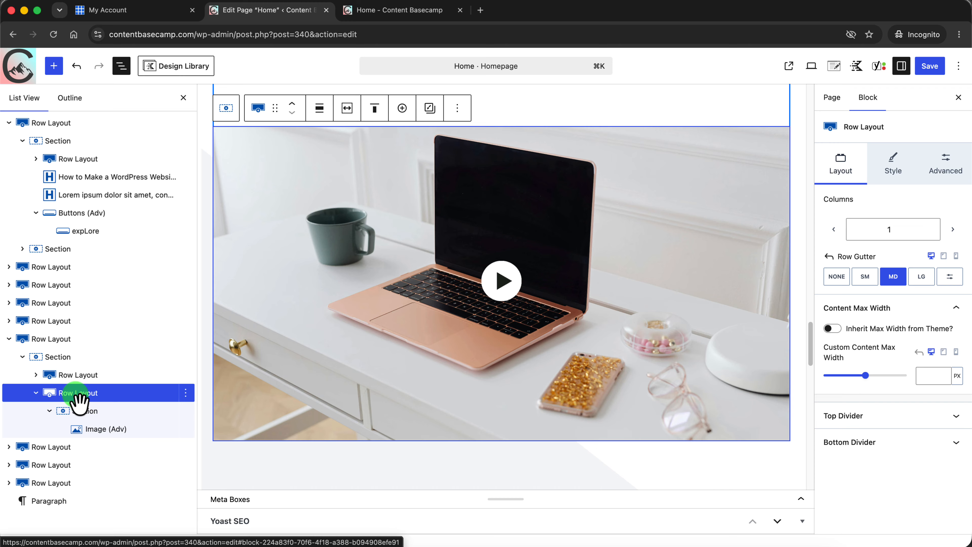
pyautogui.click(894, 161)
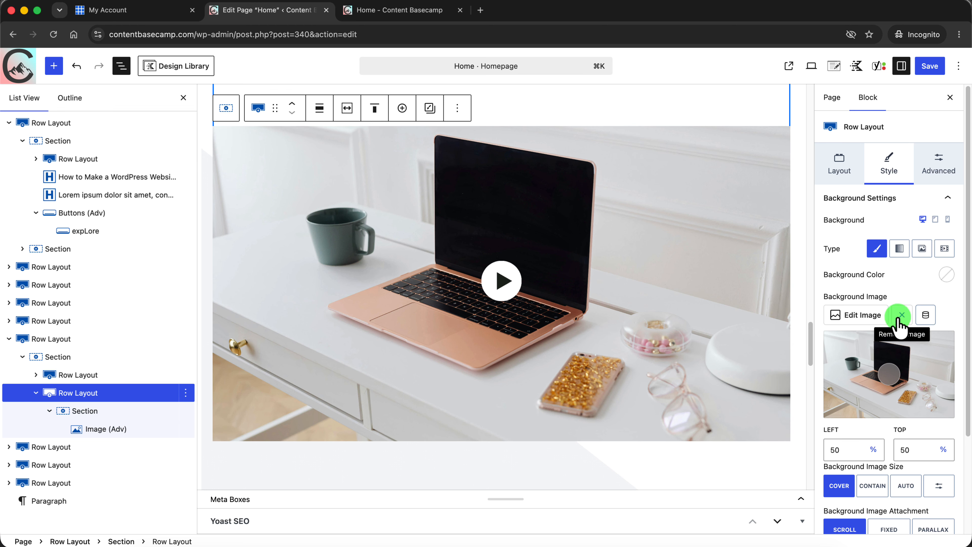
pyautogui.click(54, 73)
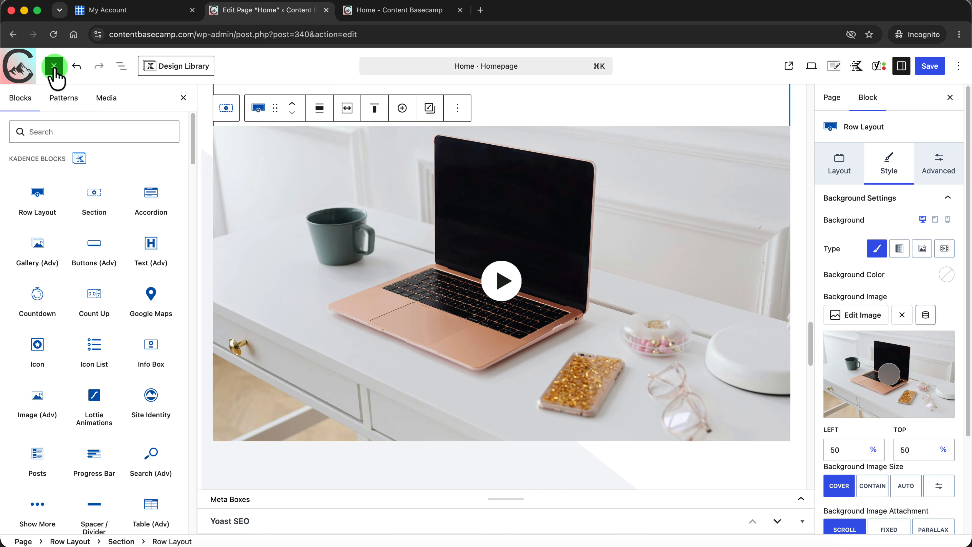
pyautogui.write('you')
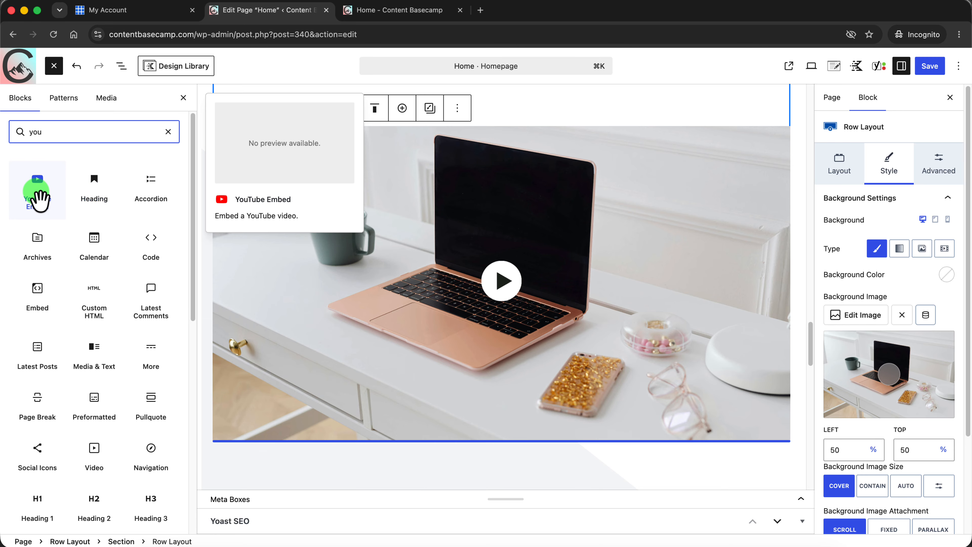
pyautogui.click(168, 132)
pyautogui.click(183, 98)
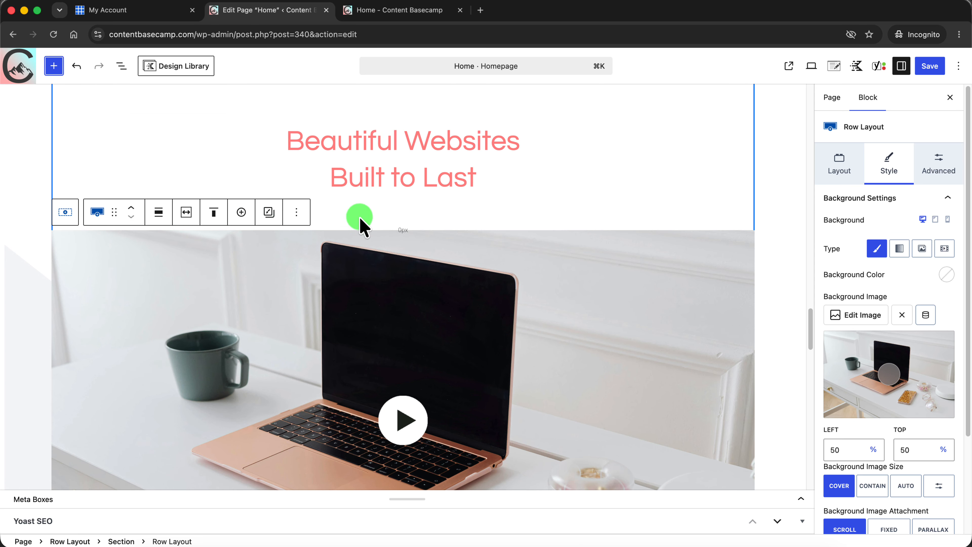
pyautogui.click(121, 66)
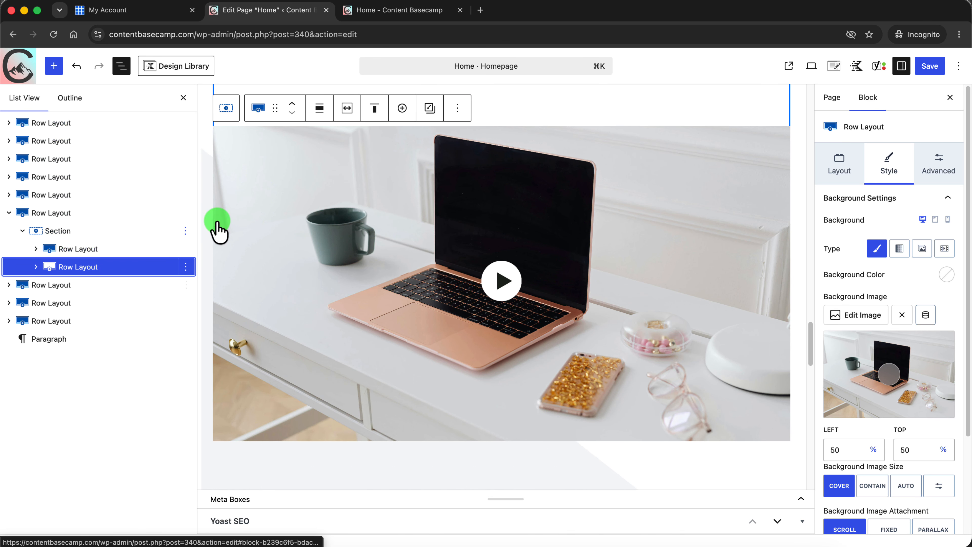
pyautogui.scroll(-1, 811, 358)
pyautogui.moveTo(811, 358)
pyautogui.mouseDown()
pyautogui.moveTo(809, 404)
pyautogui.moveTo(807, 368)
pyautogui.mouseUp()
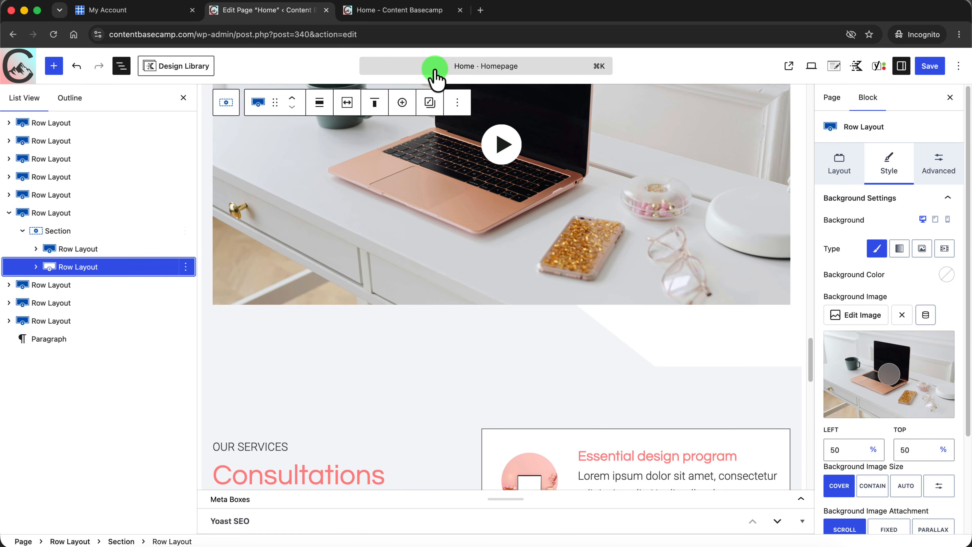
# Reload the live homepage and review its updated texts and images from the main heading down to the footer
pyautogui.click(413, 12)
pyautogui.press('super+r')
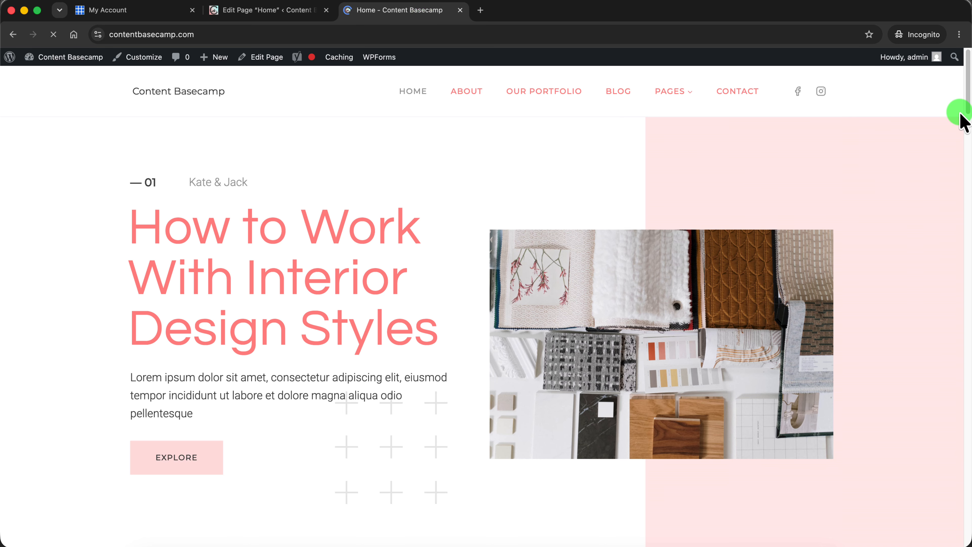
pyautogui.moveTo(967, 86); pyautogui.dragTo(958, 425)
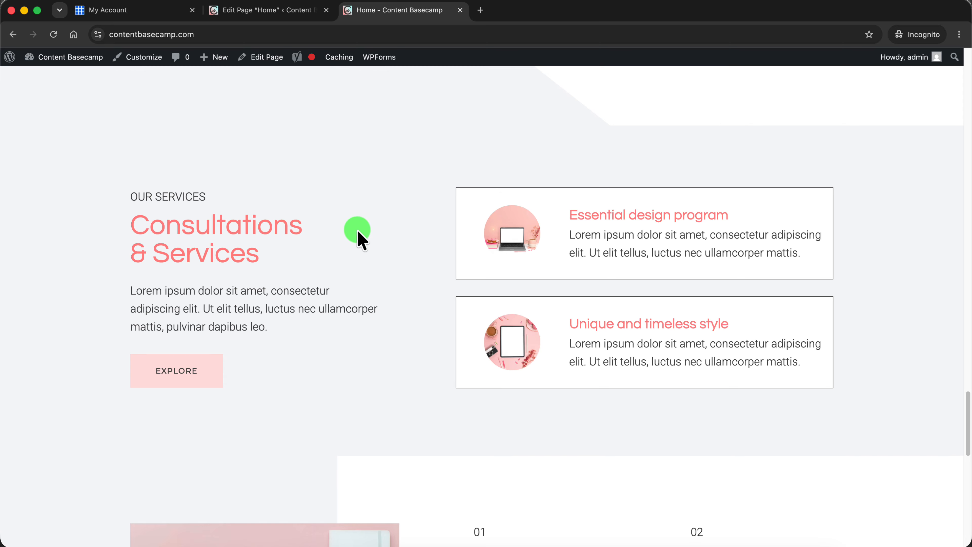
pyautogui.moveTo(967, 428); pyautogui.dragTo(967, 88)
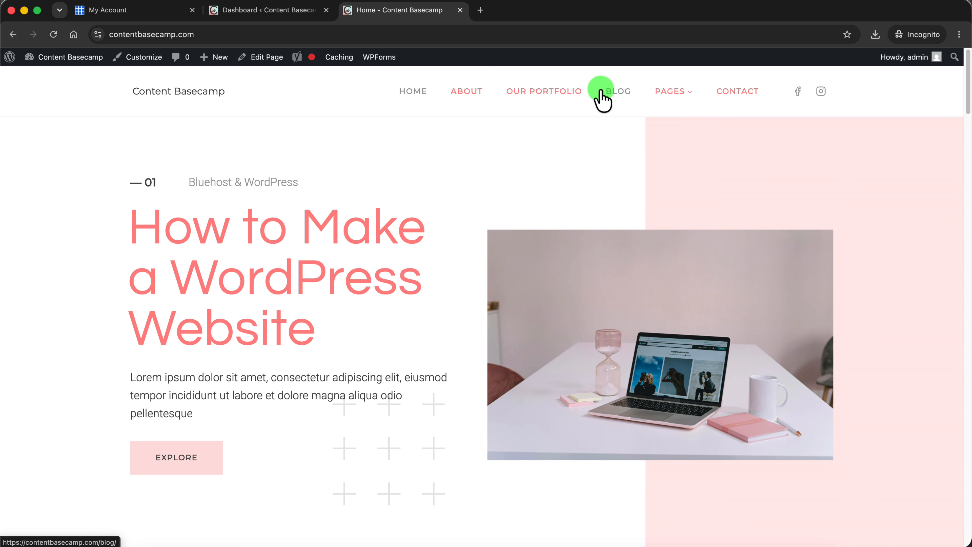
pyautogui.moveTo(968, 91); pyautogui.dragTo(968, 542)
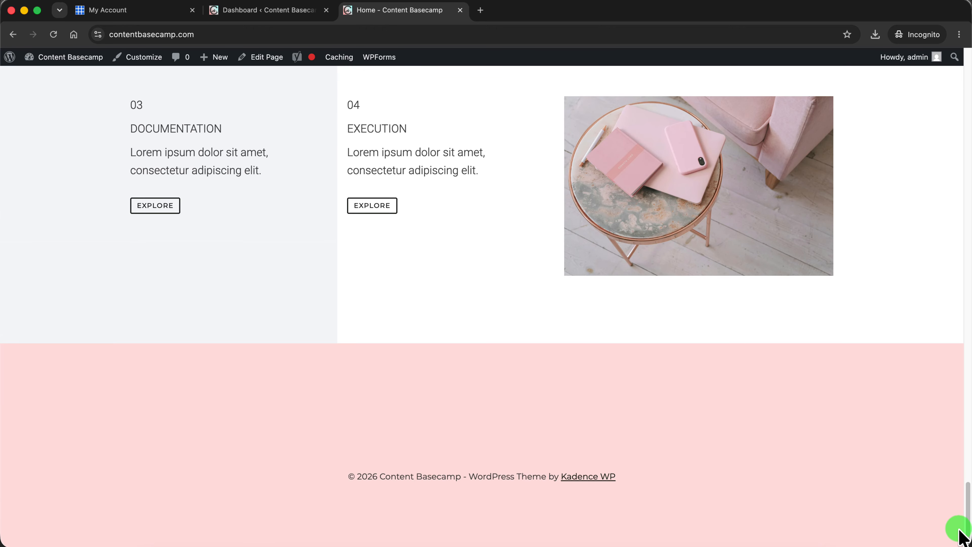
pyautogui.moveTo(967, 534); pyautogui.dragTo(968, 82)
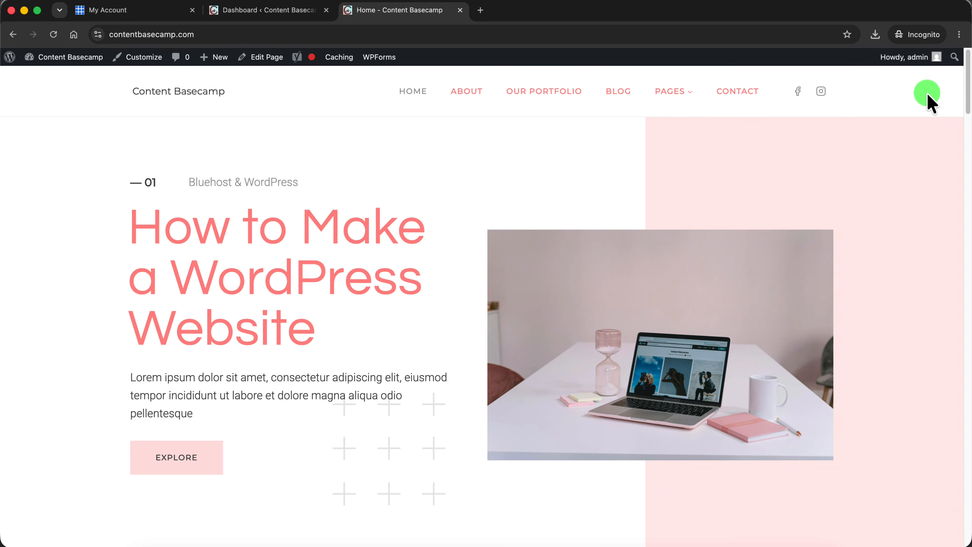
# Open the draft Privacy Policy page from the site's page list and publish it
pyautogui.click(255, 15)
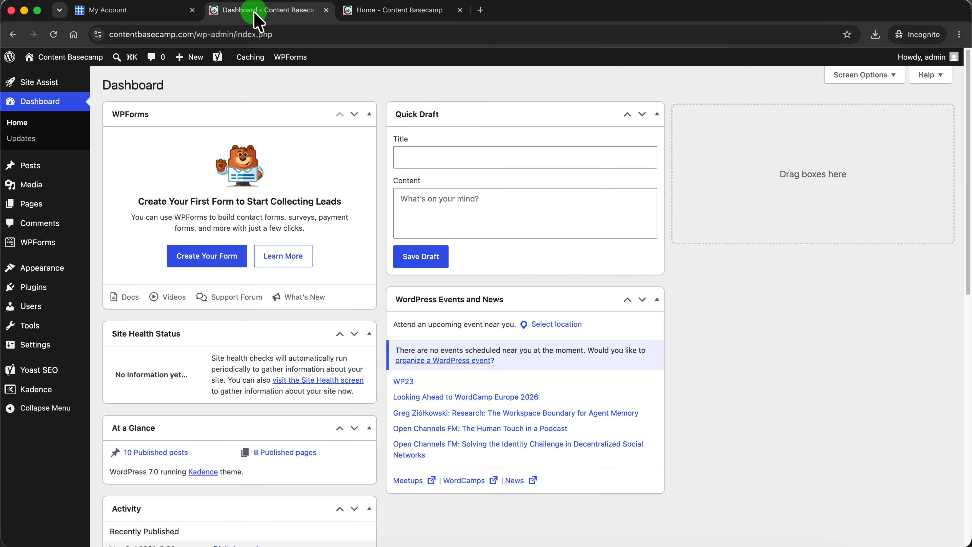
pyautogui.click(56, 208)
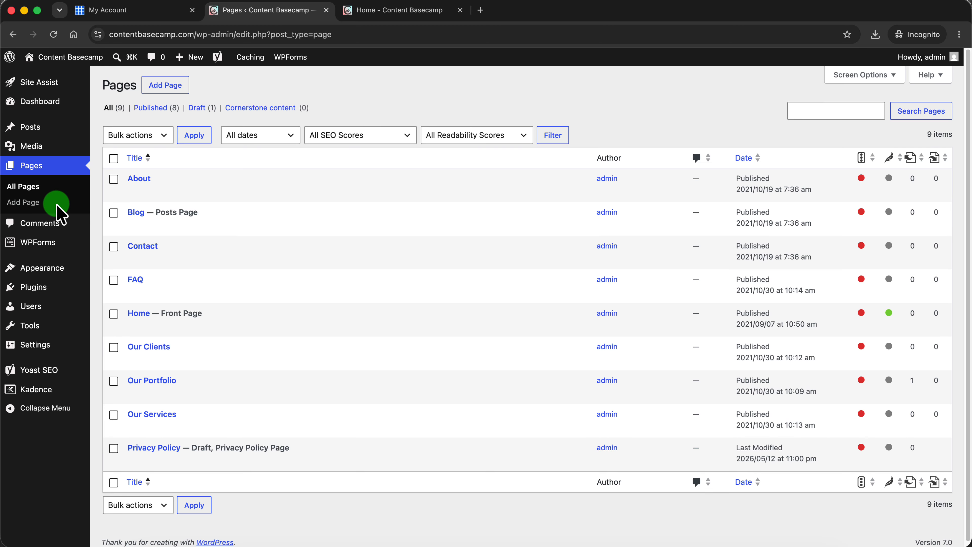
pyautogui.click(165, 447)
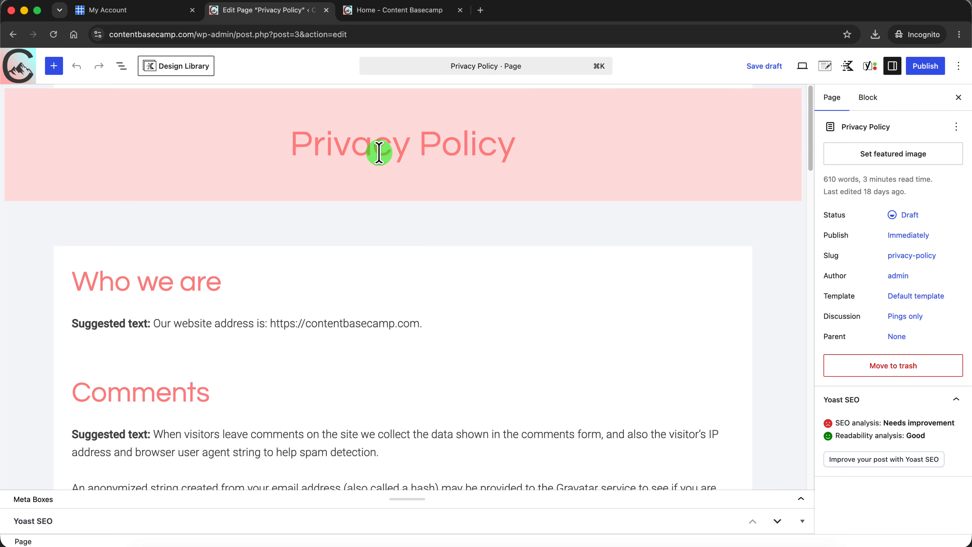
pyautogui.click(923, 69)
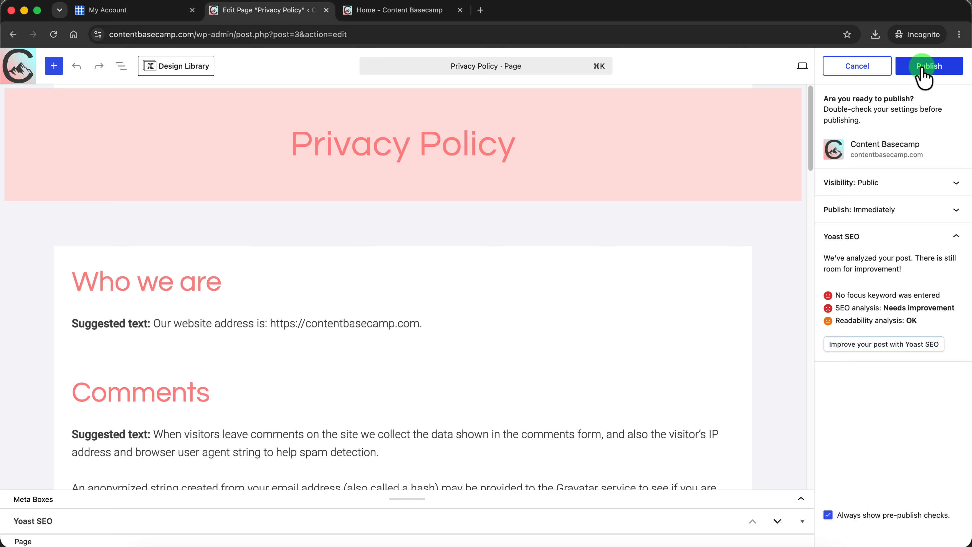
pyautogui.click(923, 69)
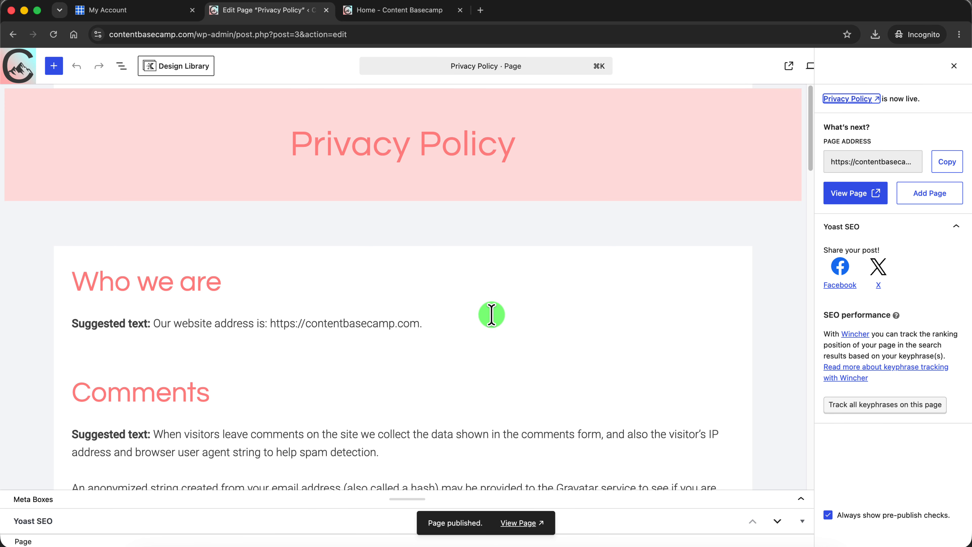
# Review the Privacy Policy text in the editor and on the live site, and return to the editor
pyautogui.scroll(-7, 492, 314)
pyautogui.scroll(7, 486, 317)
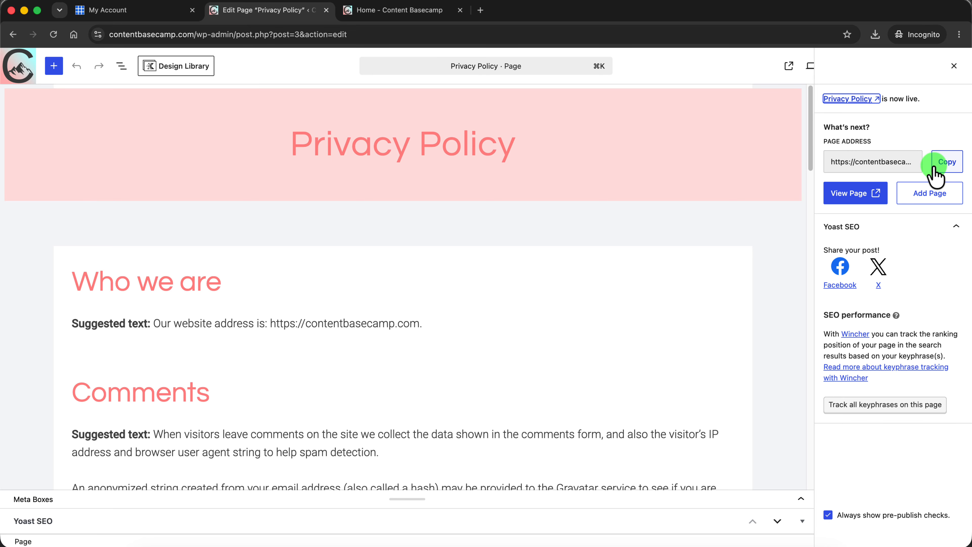
pyautogui.click(861, 198)
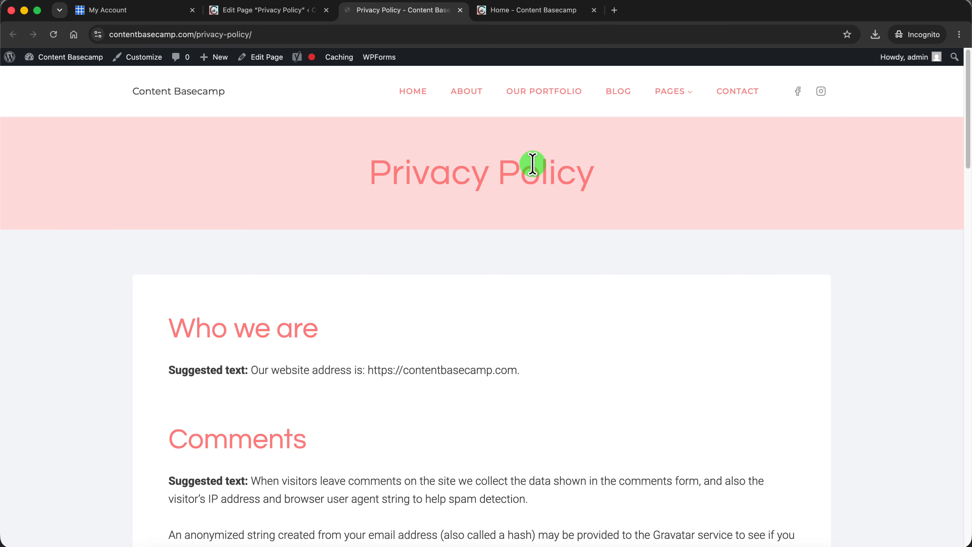
pyautogui.moveTo(968, 95); pyautogui.dragTo(969, 65)
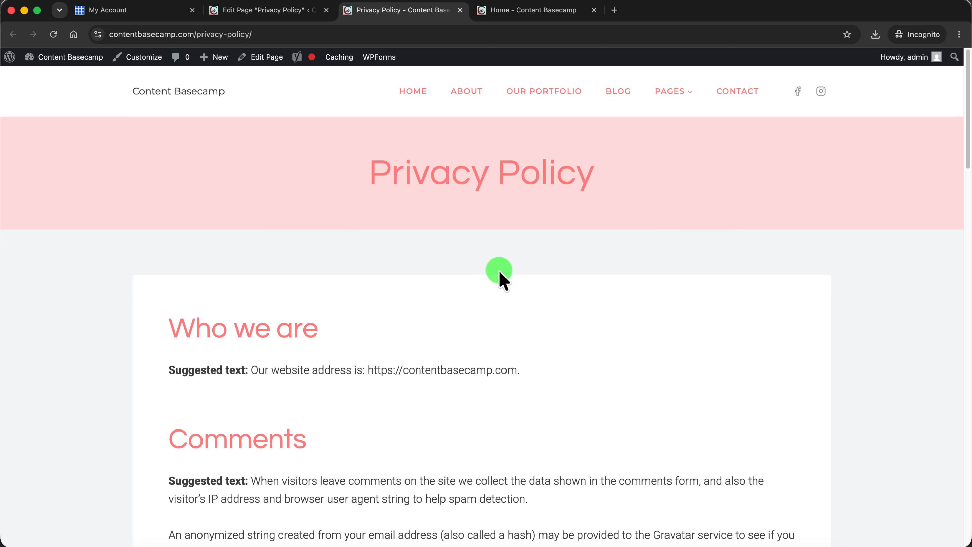
pyautogui.click(461, 10)
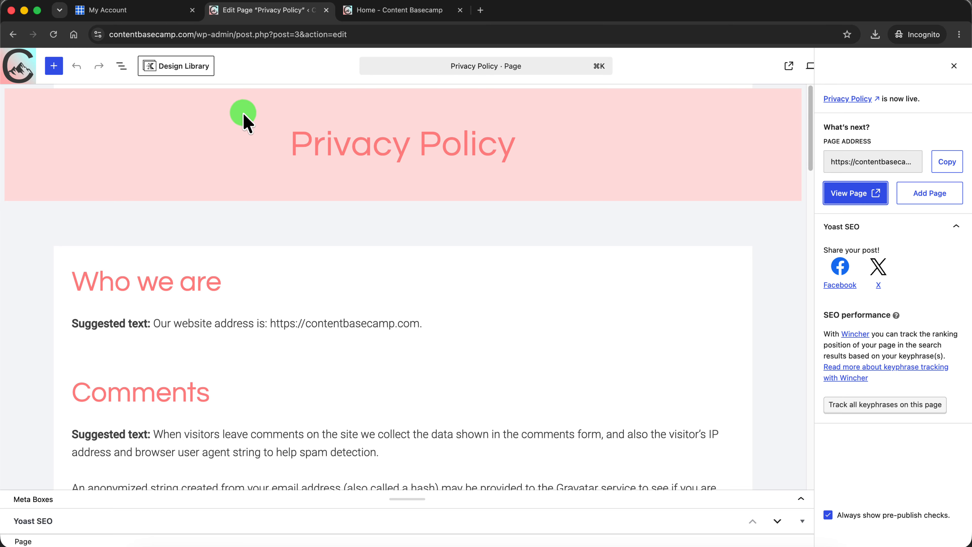
# Leave the Privacy Policy editor and create a new page titled "Terms and Conditions"
pyautogui.click(18, 69)
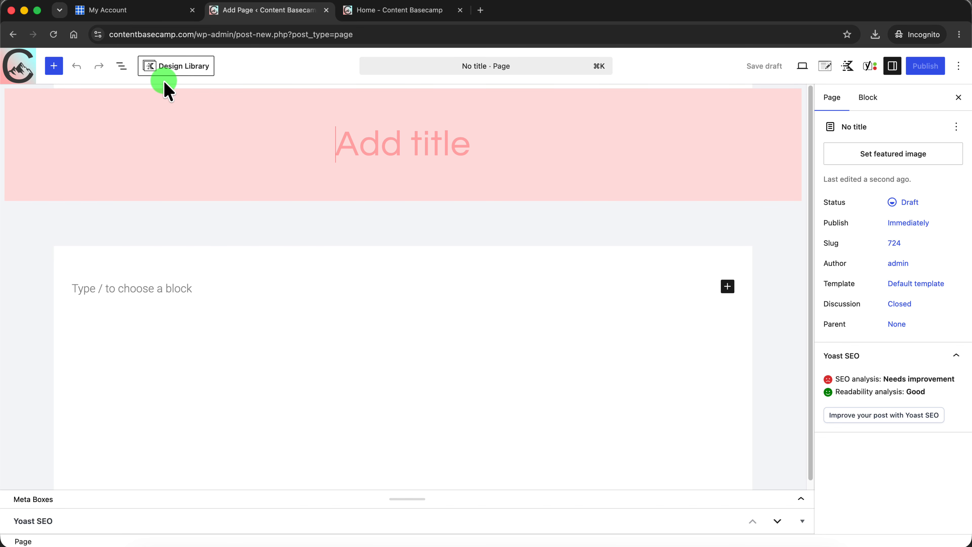
pyautogui.write('Termsn')
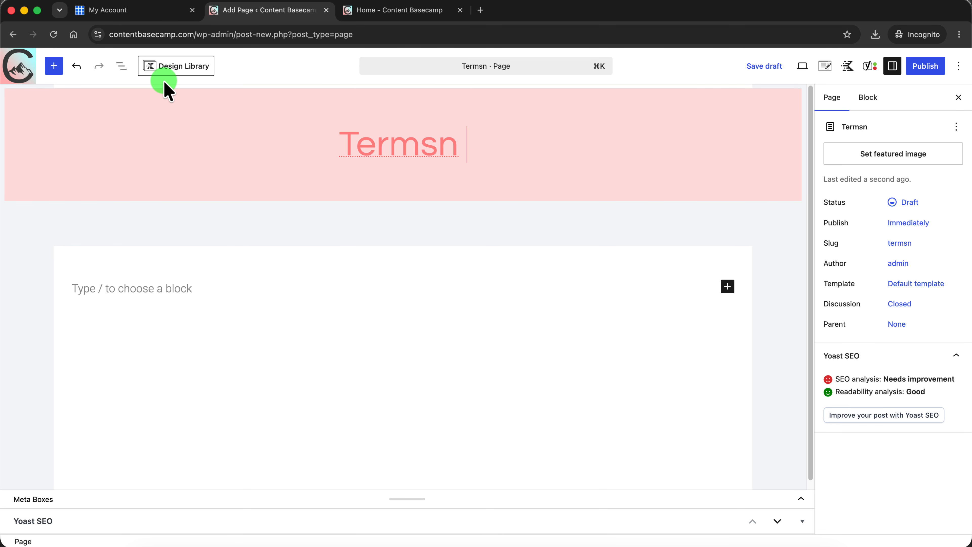
pyautogui.press('BackSpace')
pyautogui.write('a')
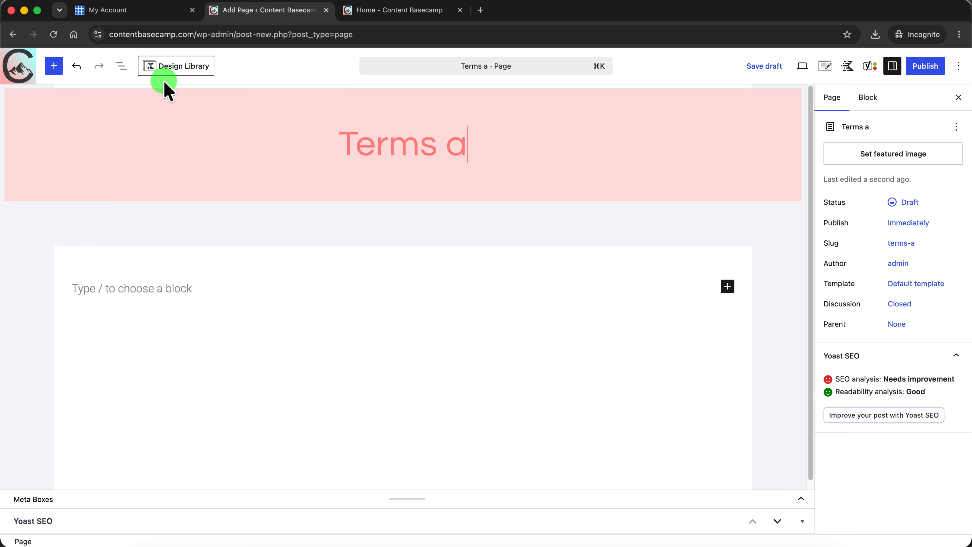
pyautogui.write('nd Conditions')
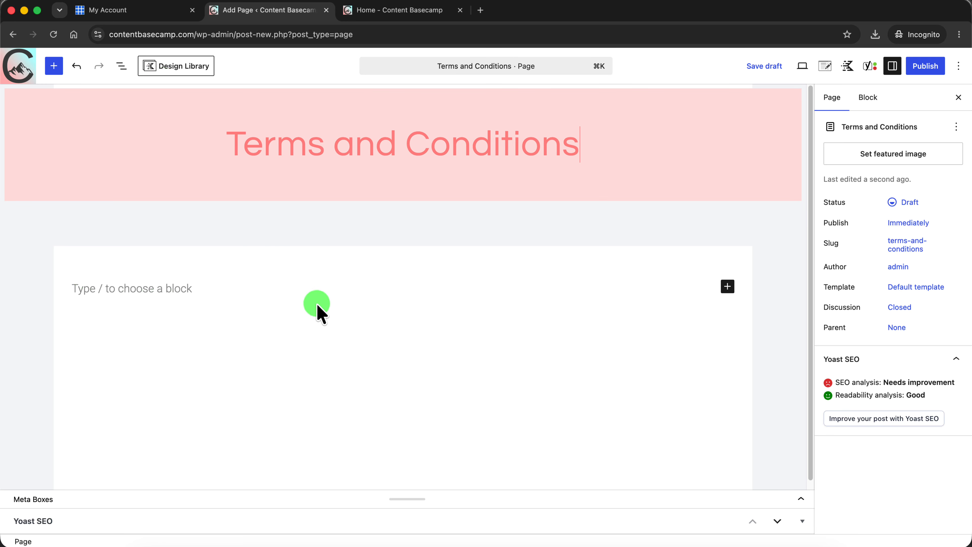
# Examine the slug and permalink of the Terms and Conditions page
pyautogui.click(903, 249)
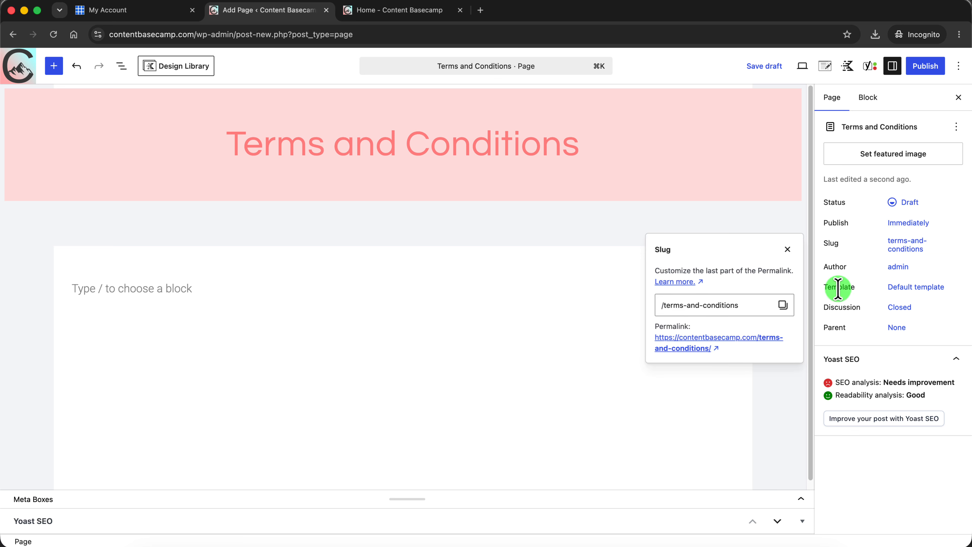
pyautogui.moveTo(698, 306); pyautogui.dragTo(746, 305)
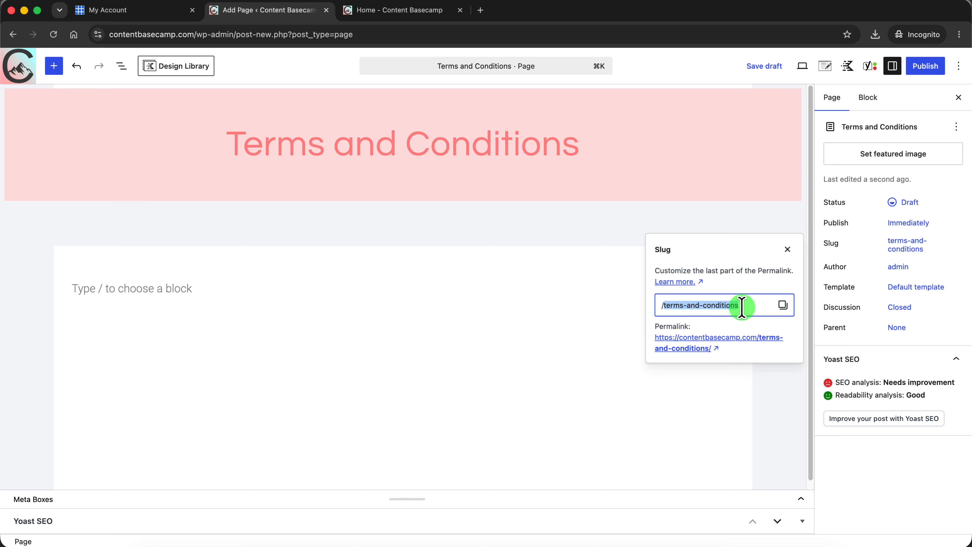
pyautogui.click(428, 325)
# Paste the copied placeholder paragraphs into the body of the Terms and Conditions page and publish it
pyautogui.click(178, 290)
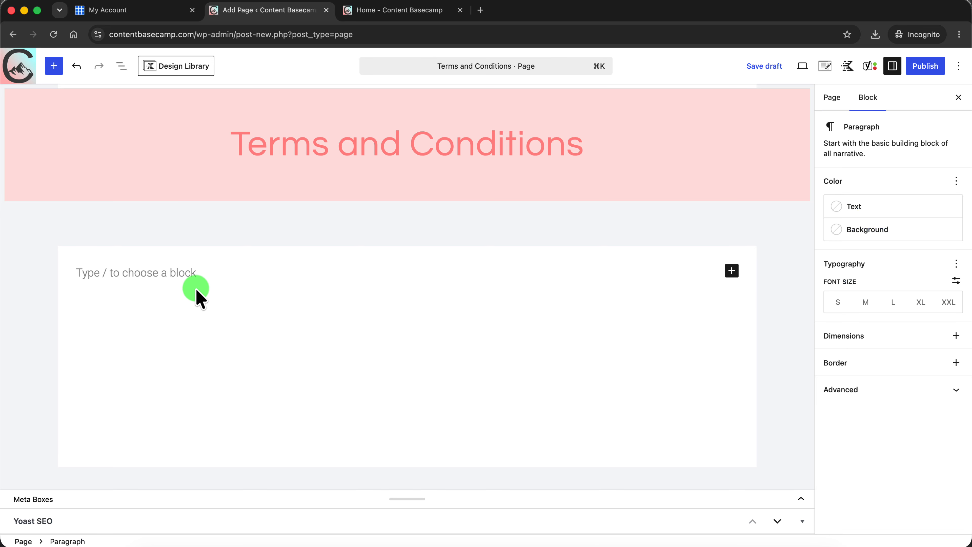
pyautogui.press('super+v')
pyautogui.moveTo(808, 346); pyautogui.dragTo(797, 102)
pyautogui.click(943, 69)
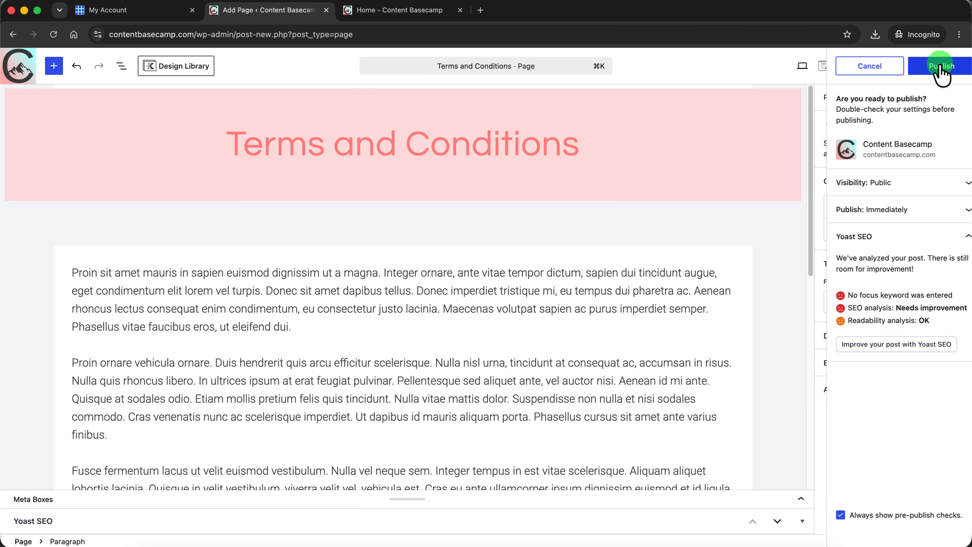
pyautogui.click(934, 68)
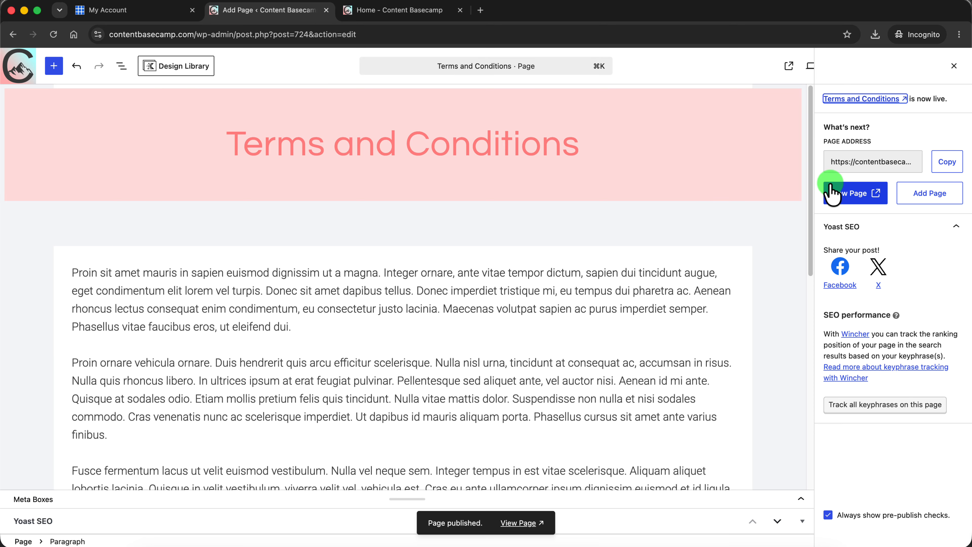
# View the published Terms and Conditions page on the live site and return to its editor
pyautogui.click(850, 193)
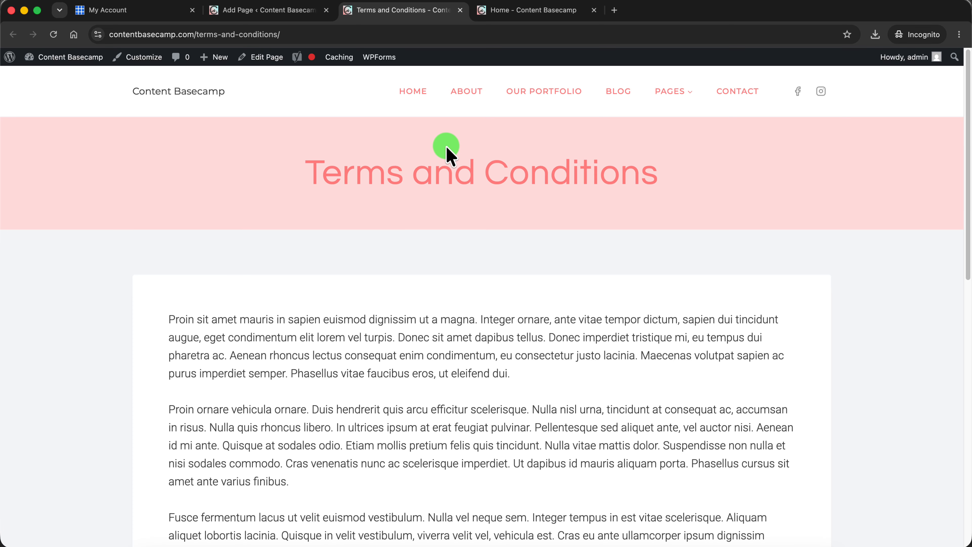
pyautogui.moveTo(966, 120); pyautogui.dragTo(965, 58)
pyautogui.click(461, 15)
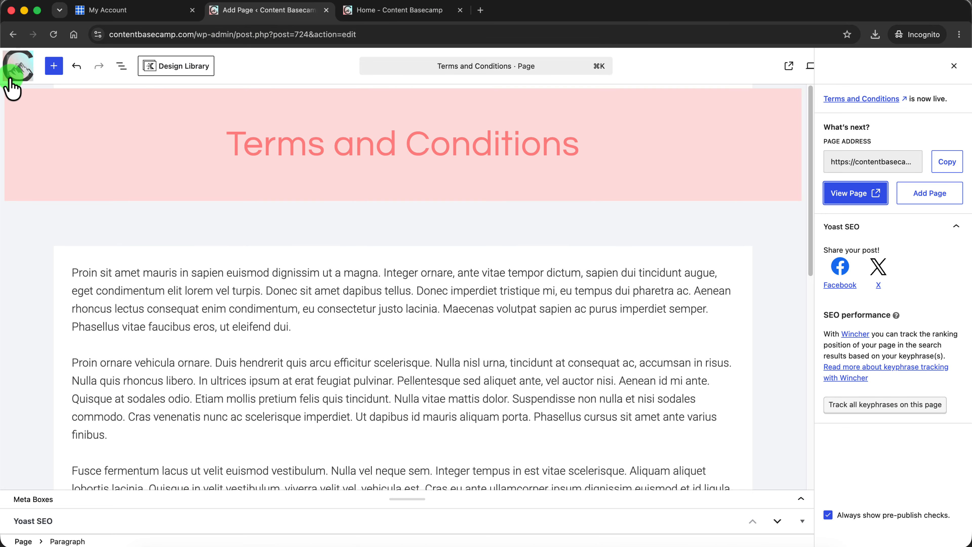
# Leave the Terms and Conditions editor, open the dashboard's Menus screen, and load "Menu (Primary, Mobile)" to examine its items
pyautogui.click(14, 71)
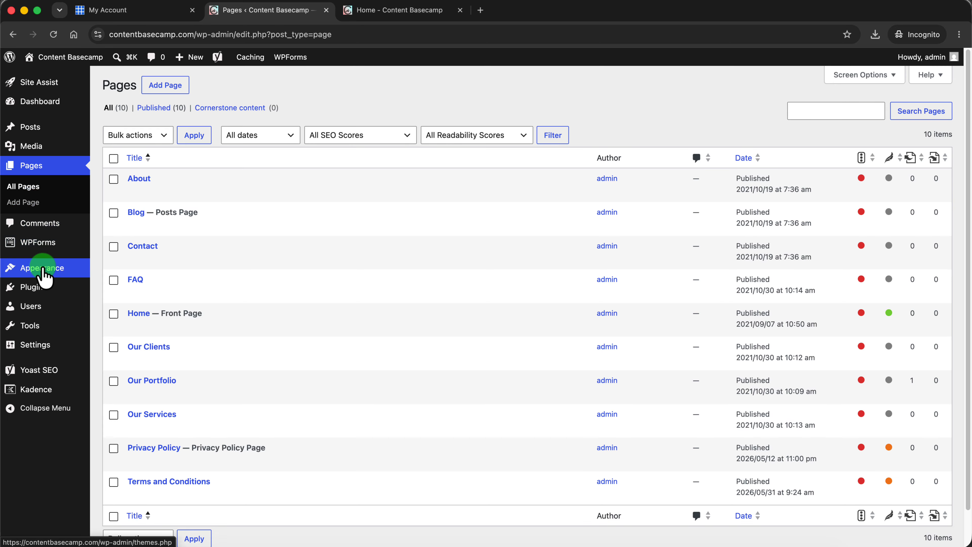
pyautogui.moveTo(44, 273)
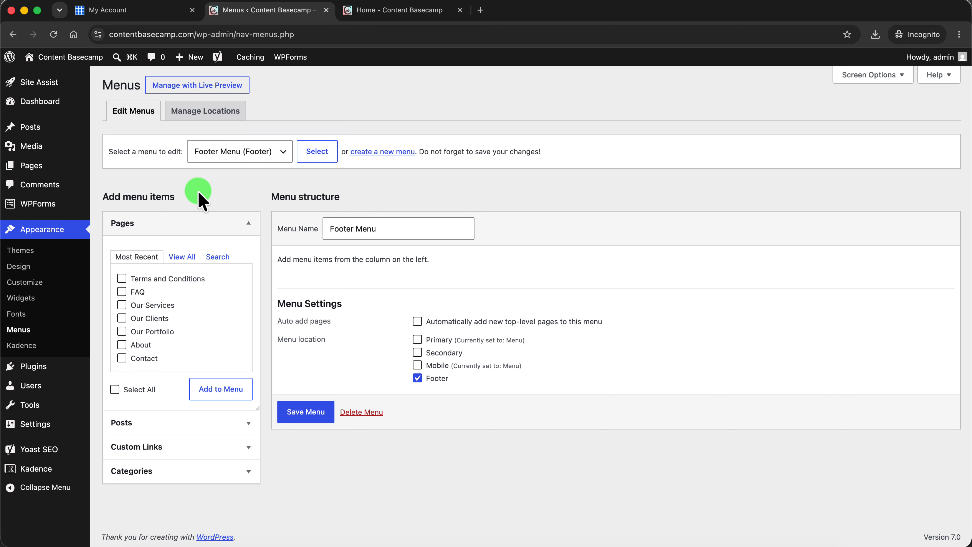
pyautogui.click(269, 154)
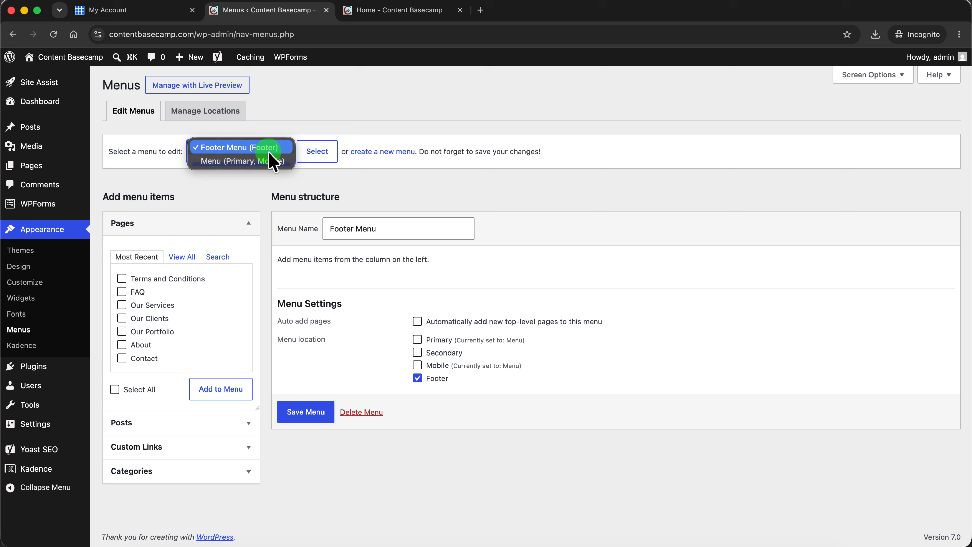
pyautogui.click(245, 161)
pyautogui.click(318, 153)
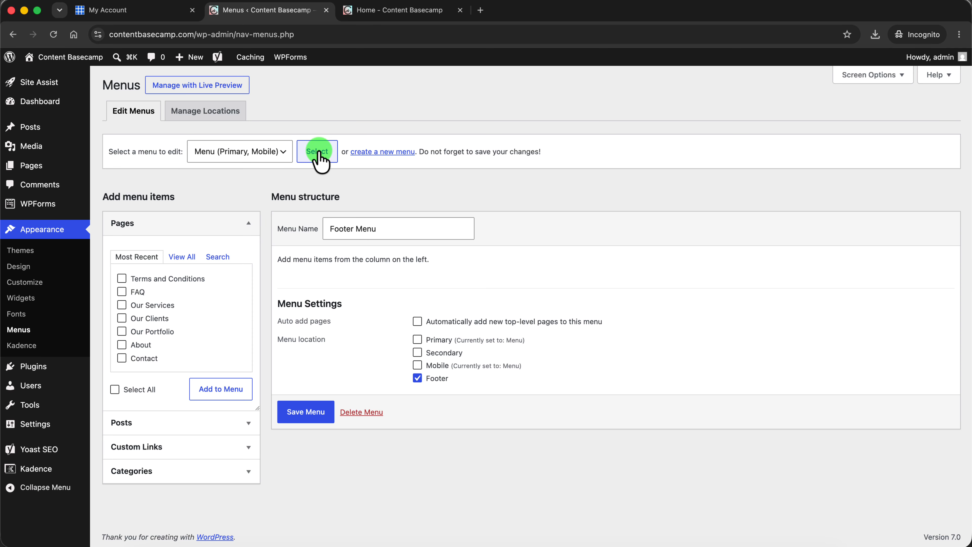
pyautogui.scroll(-5, 699, 380)
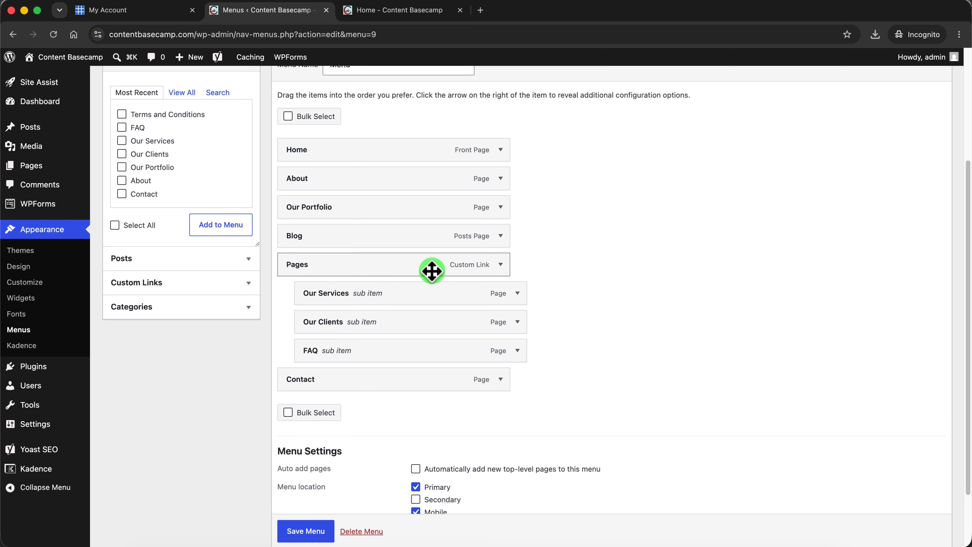
pyautogui.moveTo(308, 267); pyautogui.dragTo(358, 221)
pyautogui.scroll(2, 358, 221)
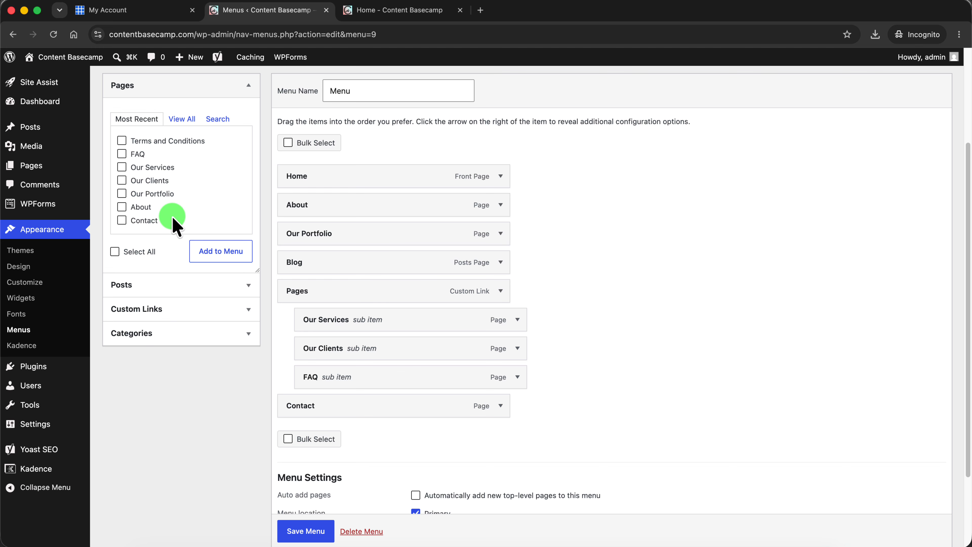
# Switch to the live homepage and open the primary and mobile menu named "Menu" in the site customizer
pyautogui.click(401, 16)
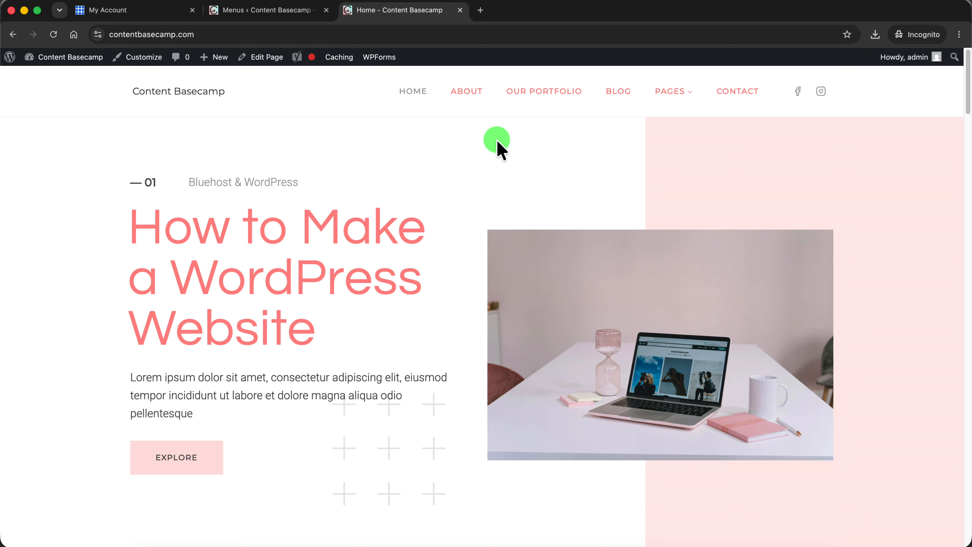
pyautogui.click(143, 62)
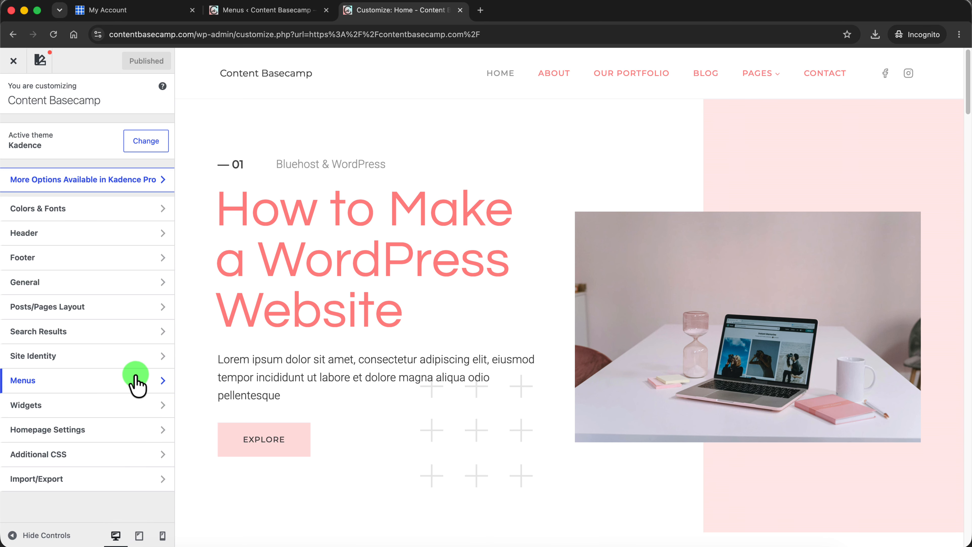
pyautogui.click(157, 381)
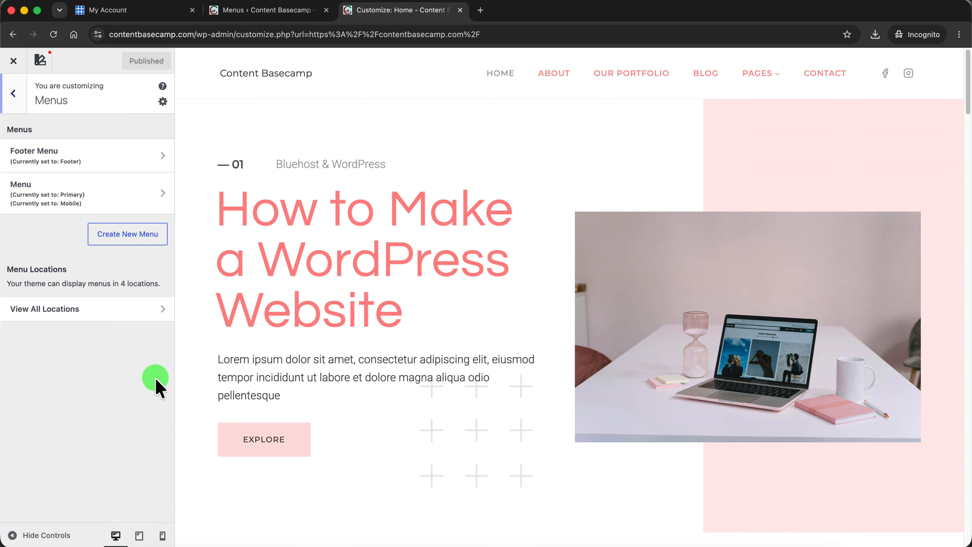
pyautogui.click(161, 192)
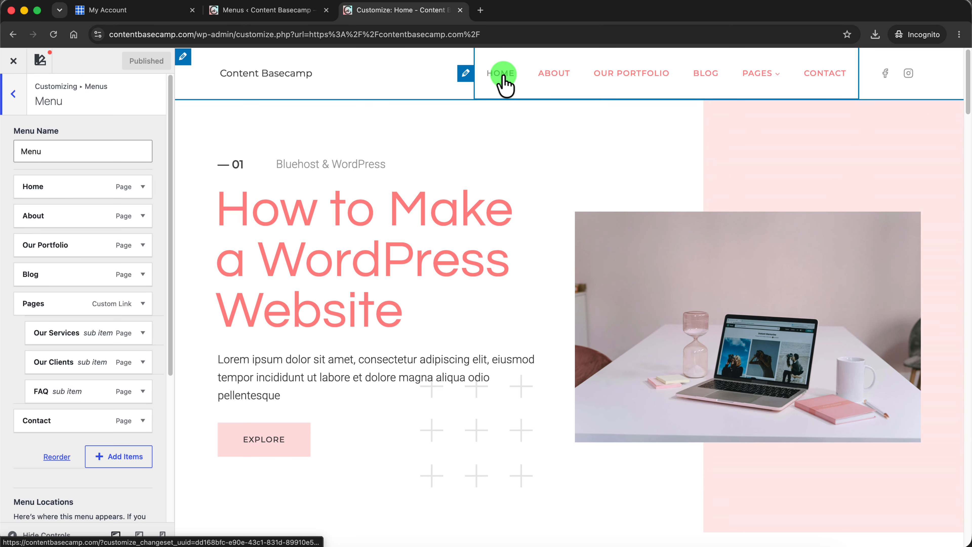
# Move About ahead of Home in the menu, check the header preview, and restore the original order
pyautogui.moveTo(43, 214); pyautogui.dragTo(136, 205)
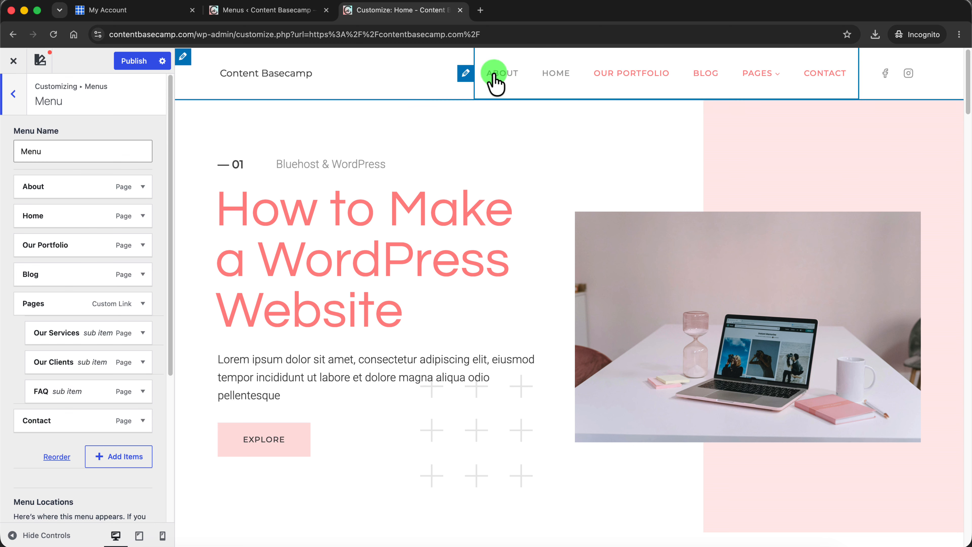
pyautogui.moveTo(69, 193); pyautogui.dragTo(62, 219)
pyautogui.moveTo(171, 226)
pyautogui.mouseDown()
pyautogui.moveTo(172, 269)
pyautogui.moveTo(170, 245)
pyautogui.mouseUp()
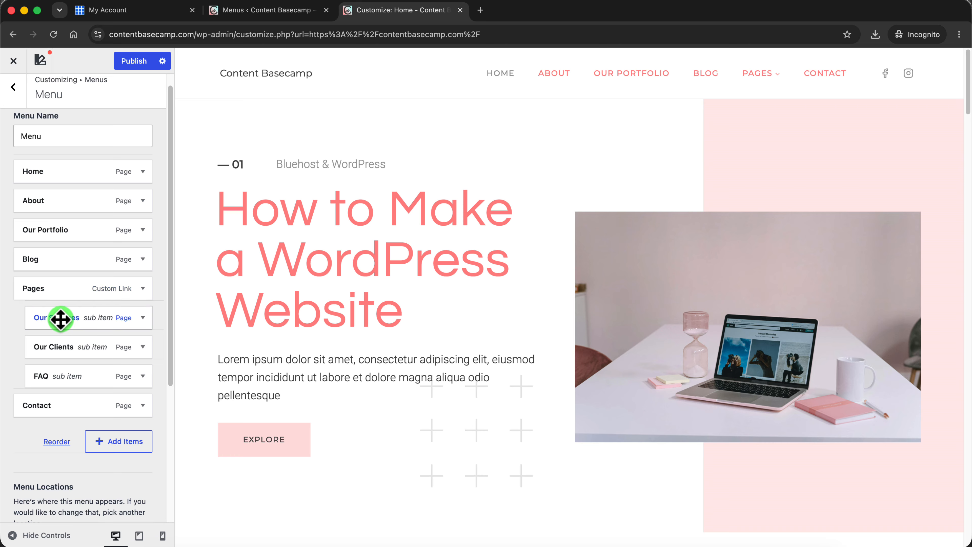
# Examine the settings of the Our Services sub-item in the customizer and on the dashboard's Menus screen
pyautogui.scroll(-1, 170, 336)
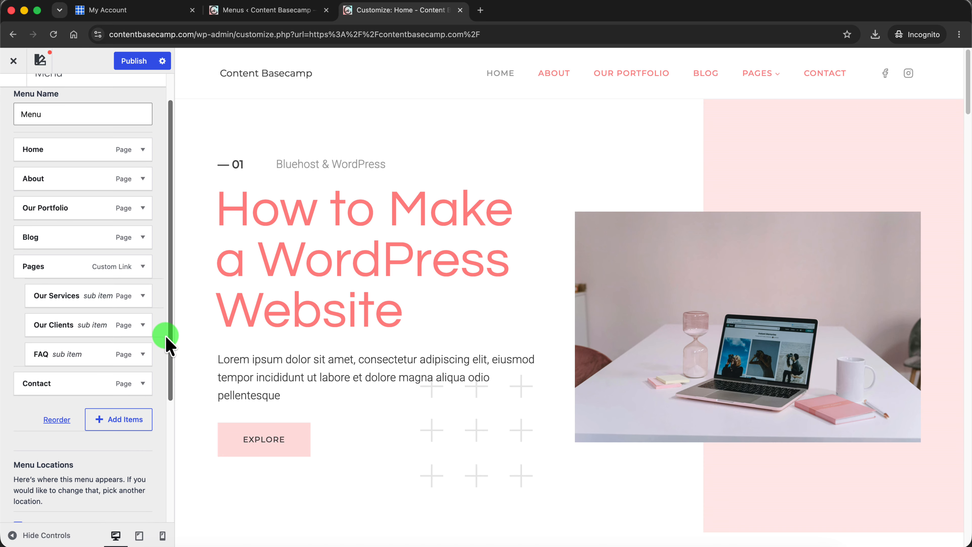
pyautogui.click(143, 295)
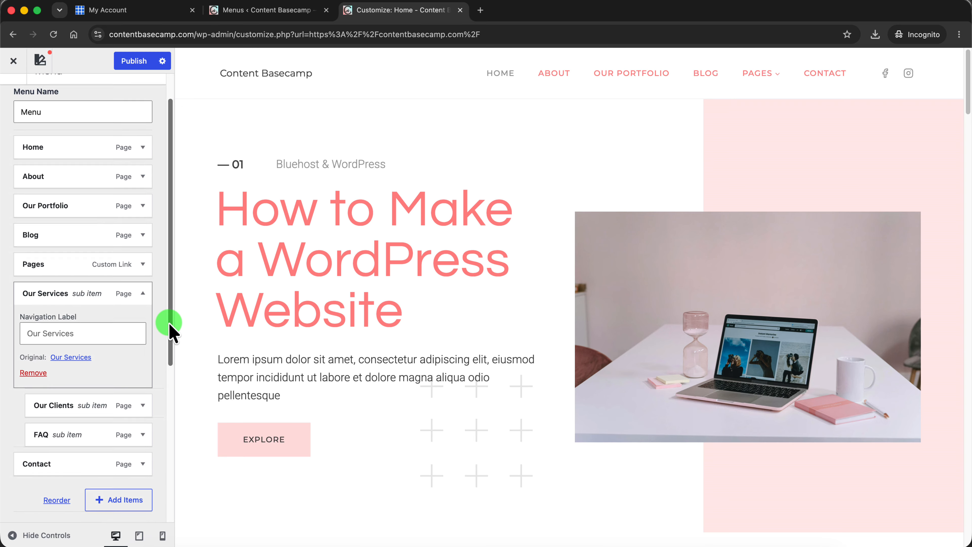
pyautogui.scroll(-3, 169, 337)
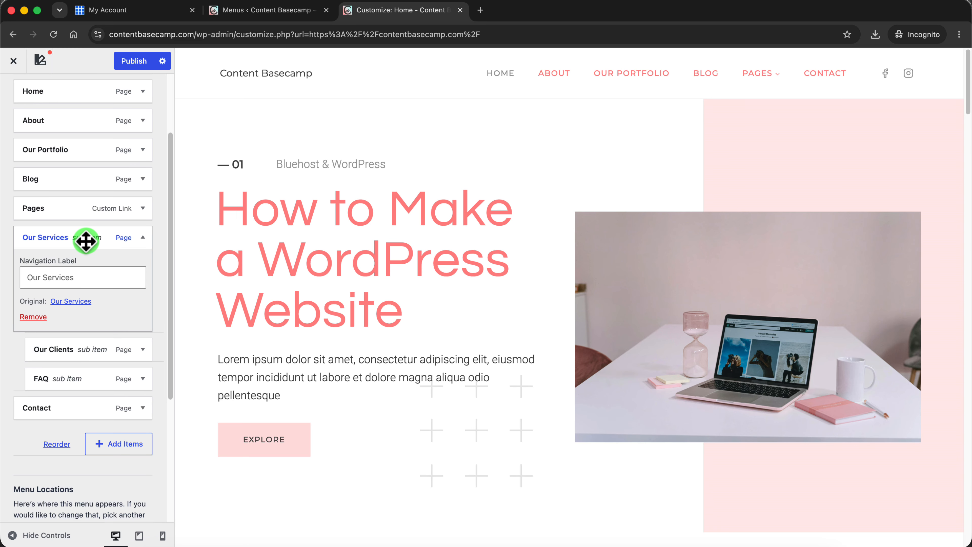
pyautogui.click(251, 11)
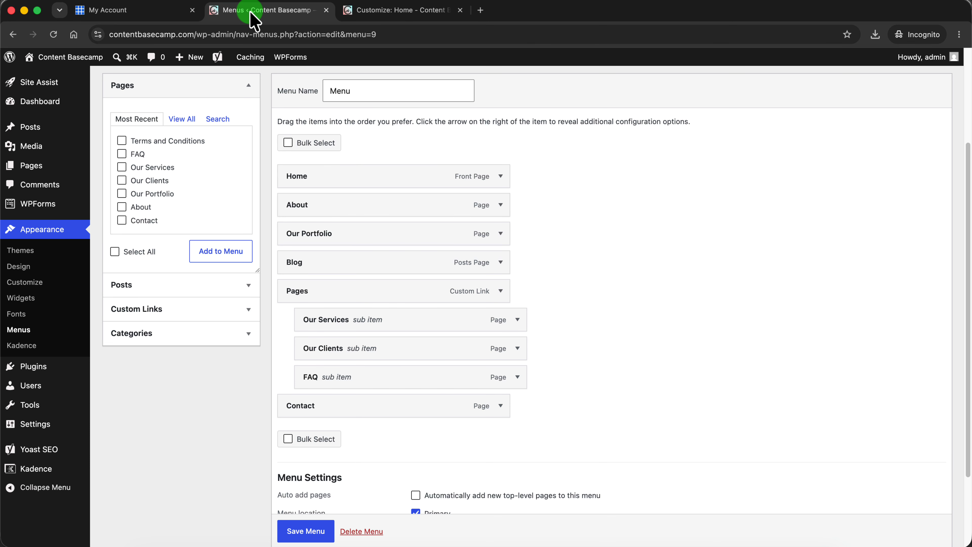
pyautogui.click(517, 321)
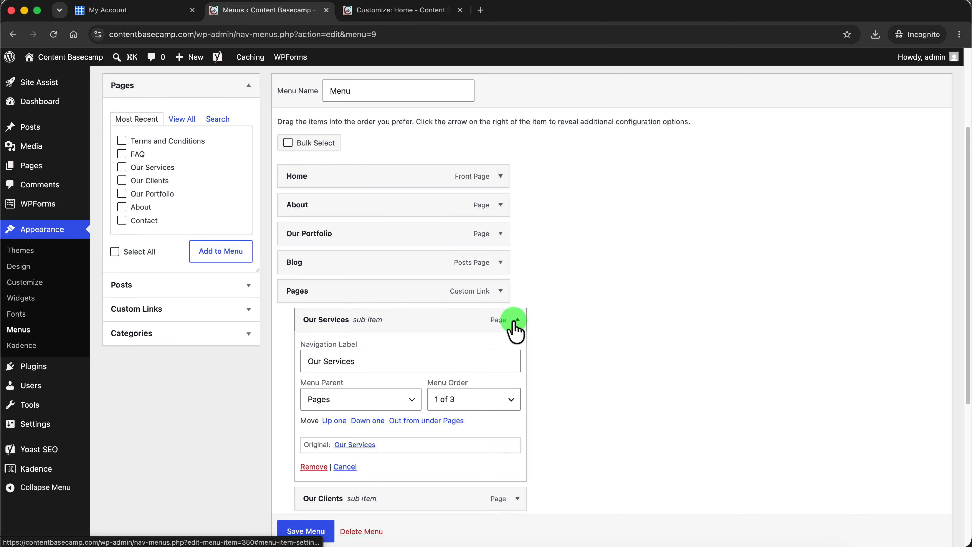
pyautogui.scroll(-3, 610, 354)
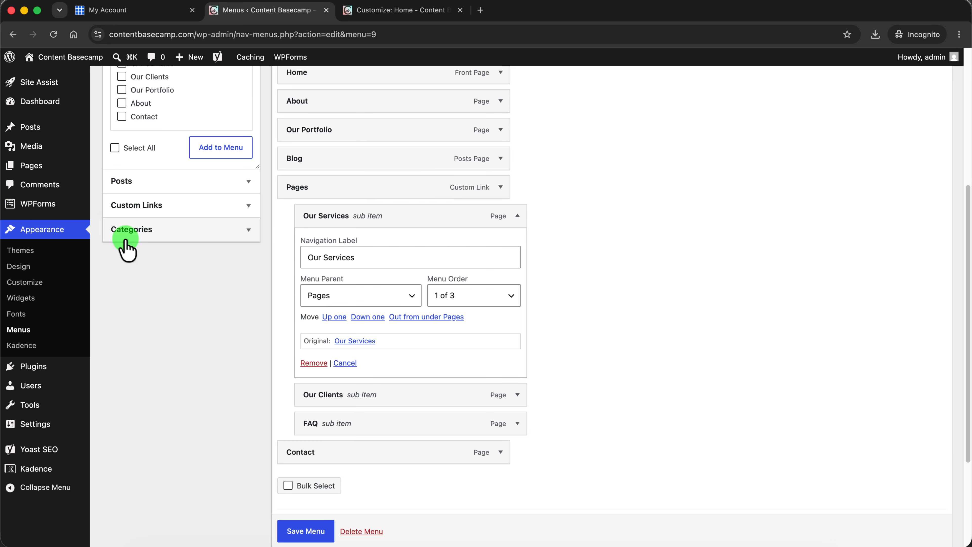
# Return to the customizer and move Our Services out of the Pages submenu to the top level, directly above Pages
pyautogui.click(382, 12)
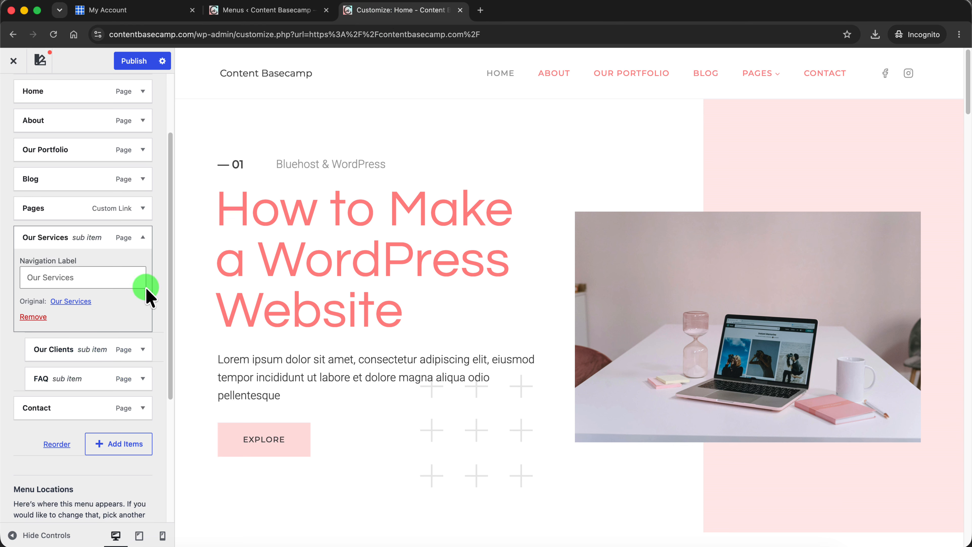
pyautogui.moveTo(88, 237); pyautogui.dragTo(66, 208)
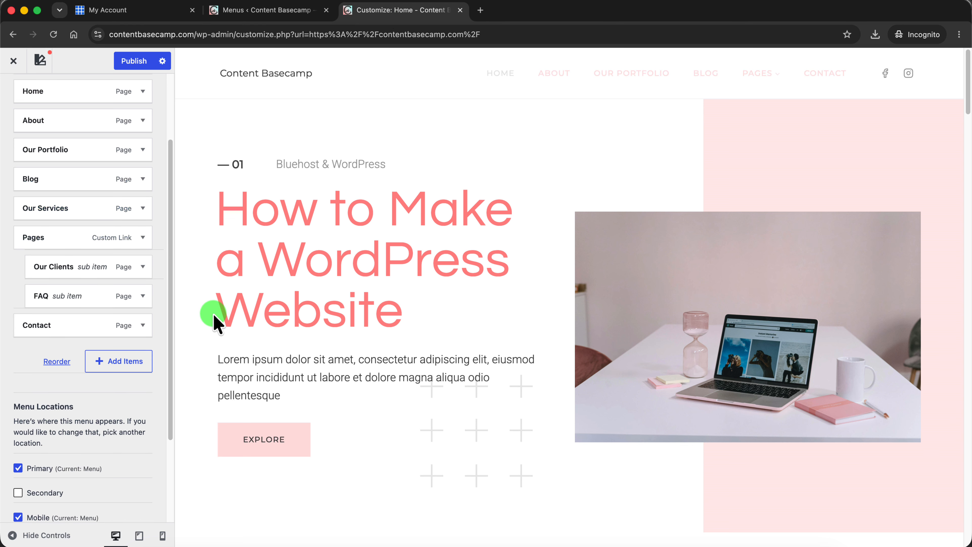
pyautogui.moveTo(172, 253); pyautogui.dragTo(175, 184)
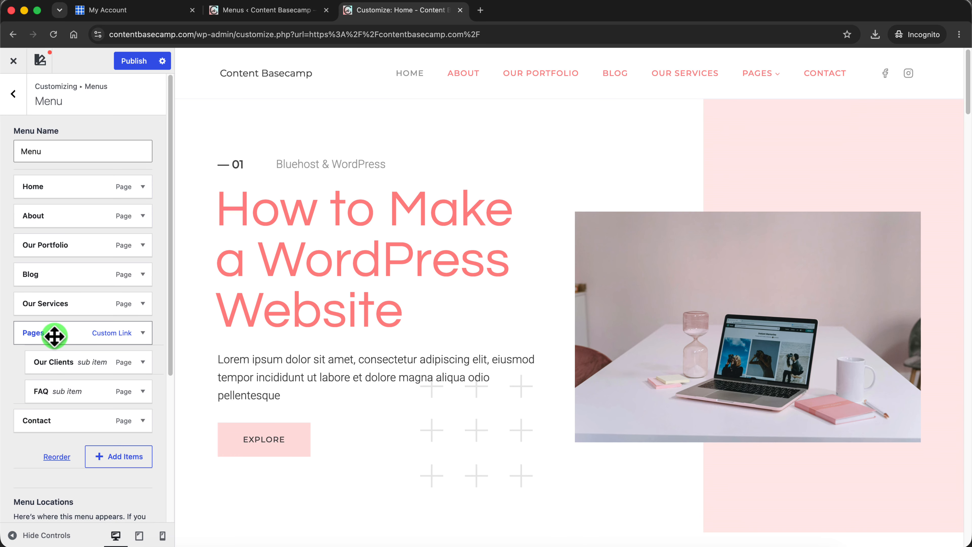
# Nest the Pages item under Blog as a sub-item and check Blog's dropdown in the header preview
pyautogui.moveTo(60, 333); pyautogui.dragTo(150, 321)
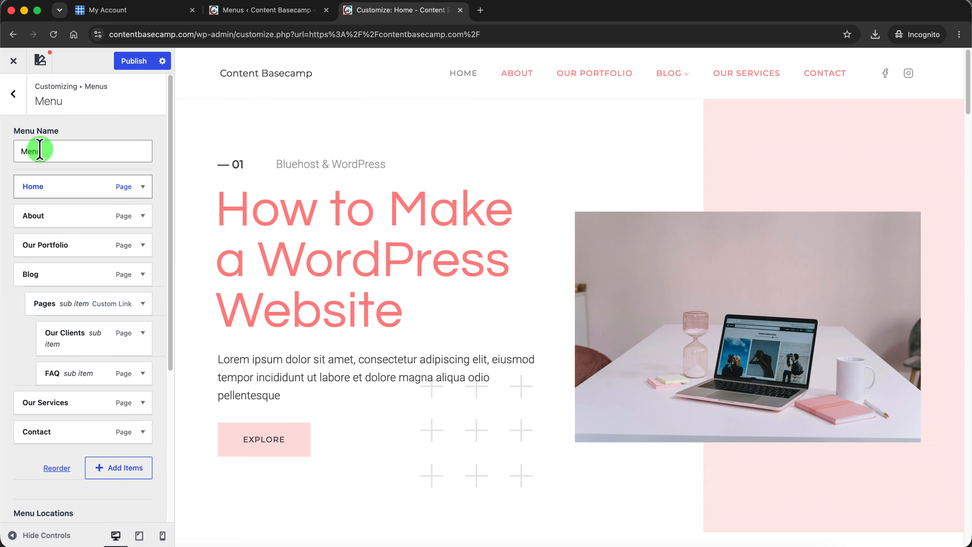
pyautogui.moveTo(31, 301); pyautogui.dragTo(140, 305)
pyautogui.moveTo(687, 84)
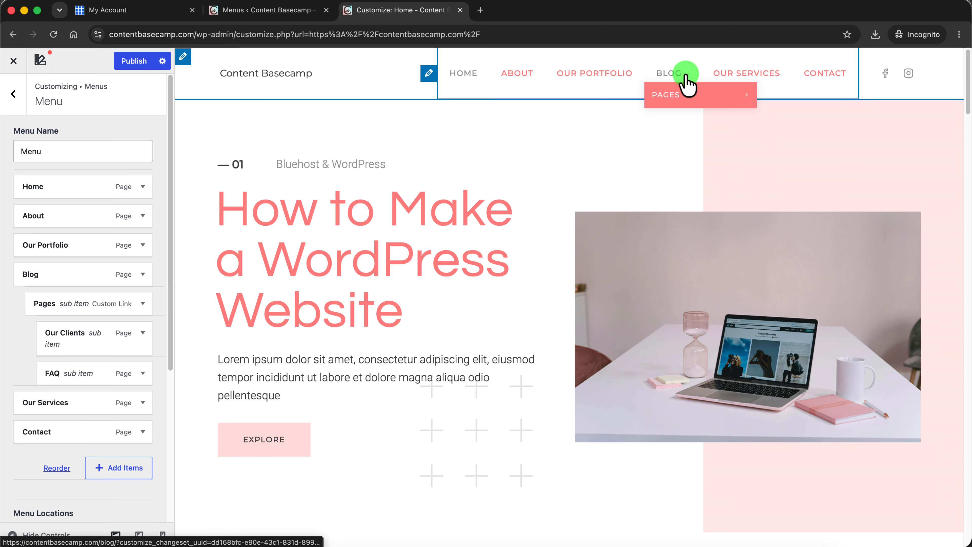
# Leave the customizer without saving the menu changes, and reopen the menu named "Menu" in it
pyautogui.click(13, 63)
pyautogui.click(577, 115)
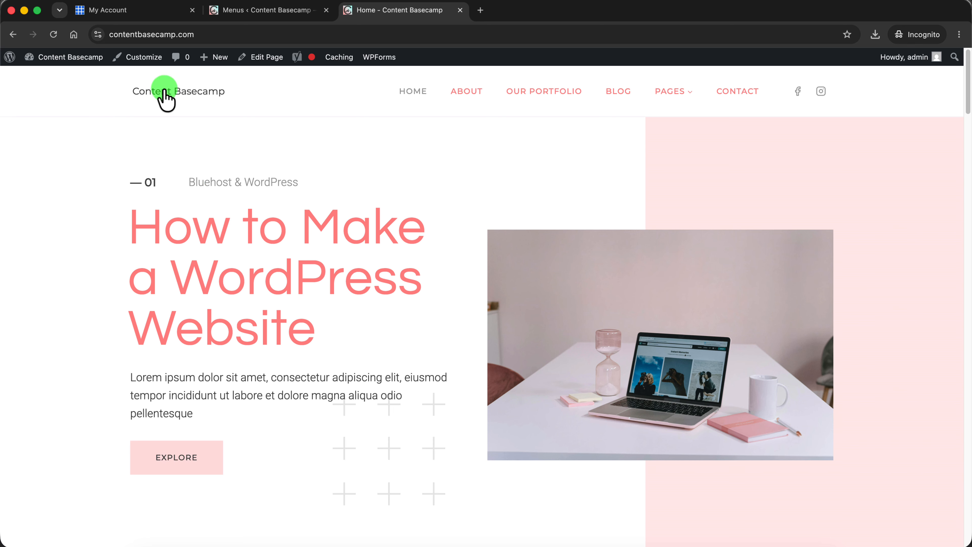
pyautogui.click(142, 63)
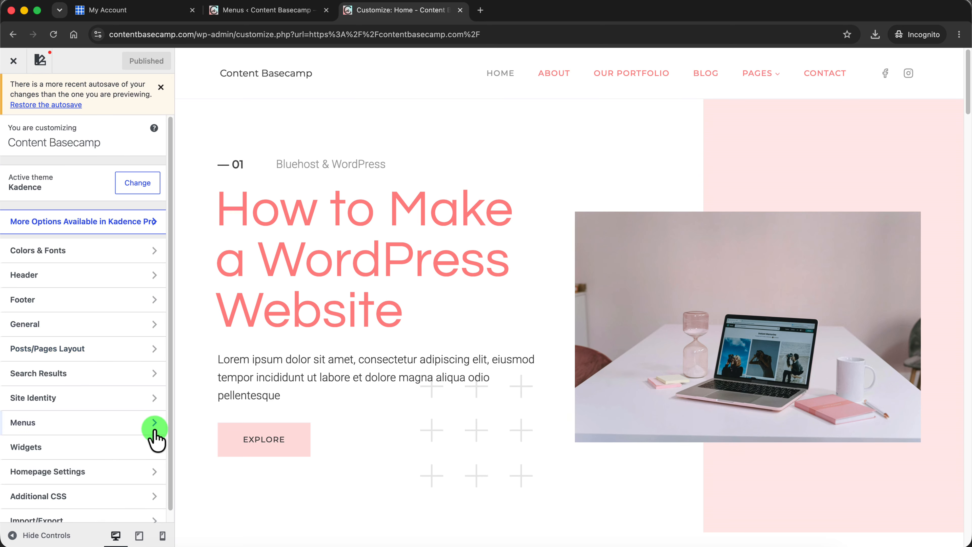
pyautogui.click(164, 421)
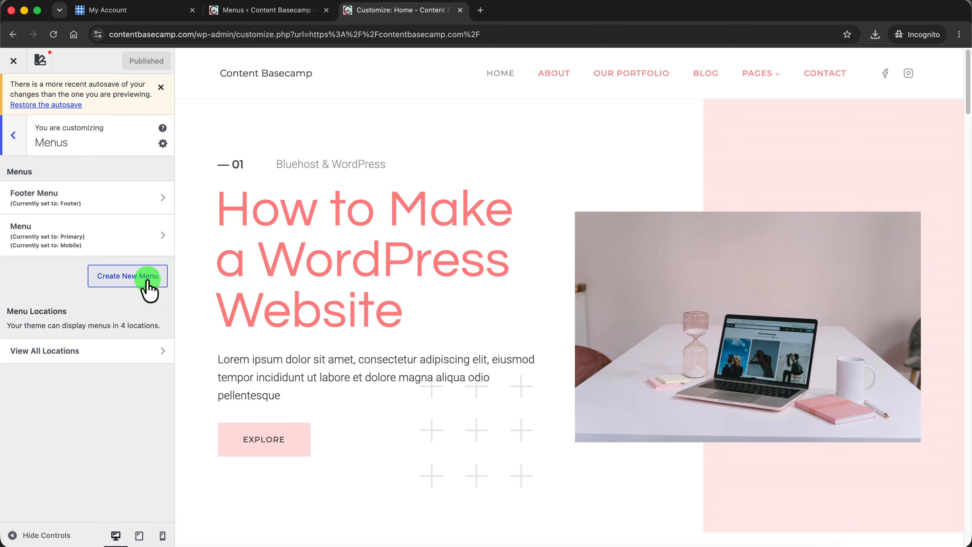
pyautogui.click(145, 227)
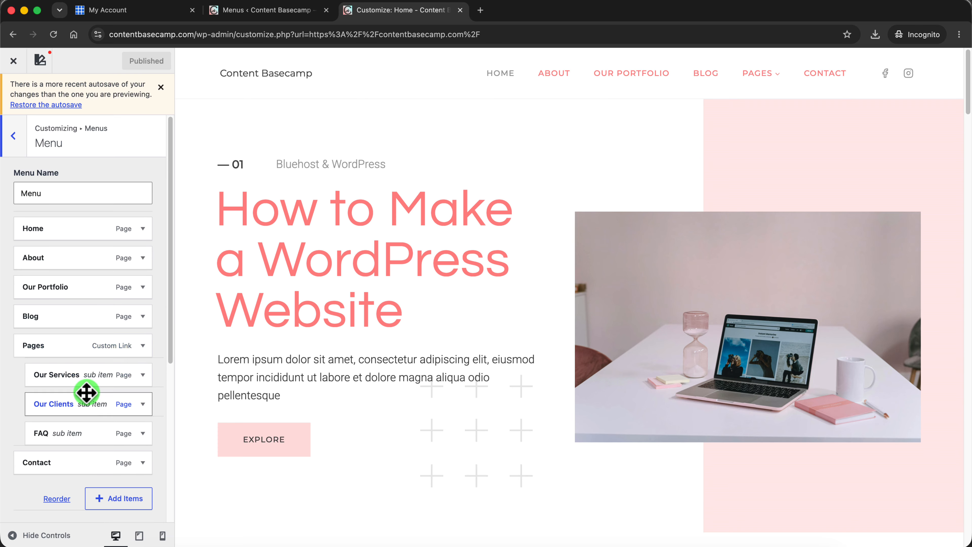
# Browse the pages and posts available to add to the menu
pyautogui.moveTo(169, 306); pyautogui.dragTo(147, 390)
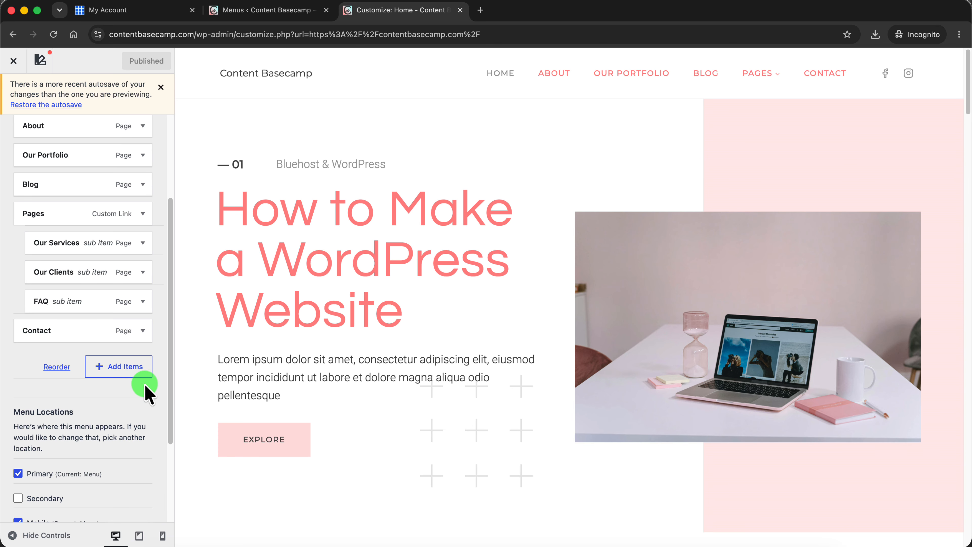
pyautogui.click(121, 367)
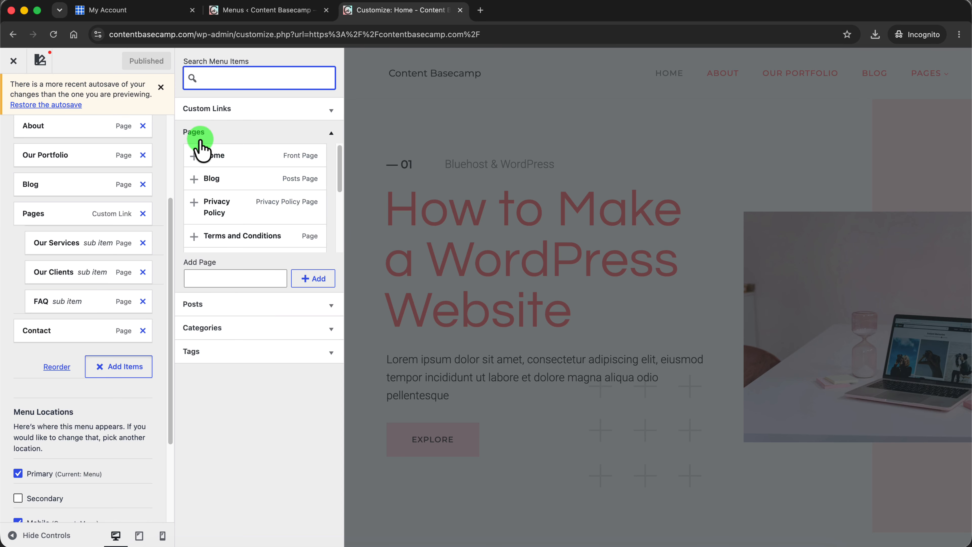
pyautogui.scroll(-2, 339, 180)
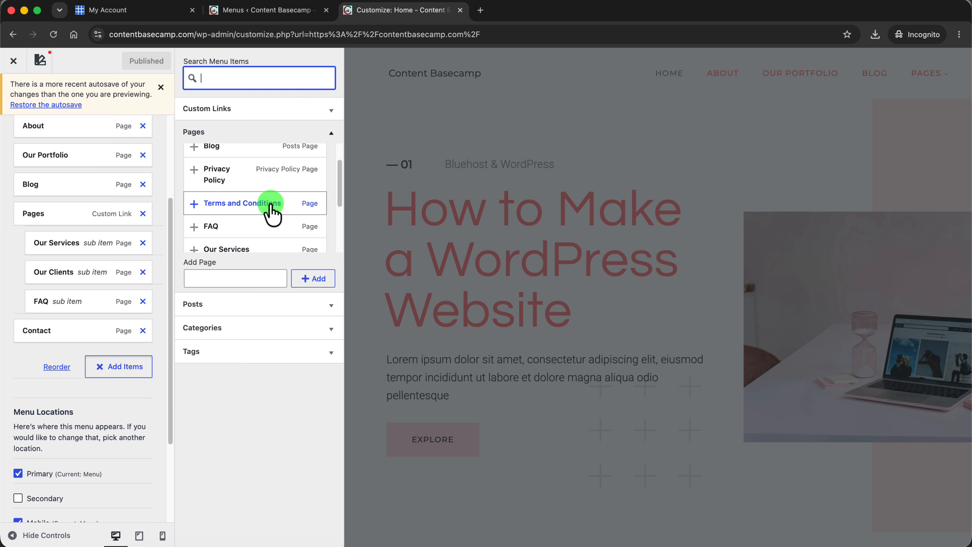
pyautogui.moveTo(339, 198)
pyautogui.mouseDown()
pyautogui.moveTo(347, 274)
pyautogui.moveTo(341, 201)
pyautogui.mouseUp()
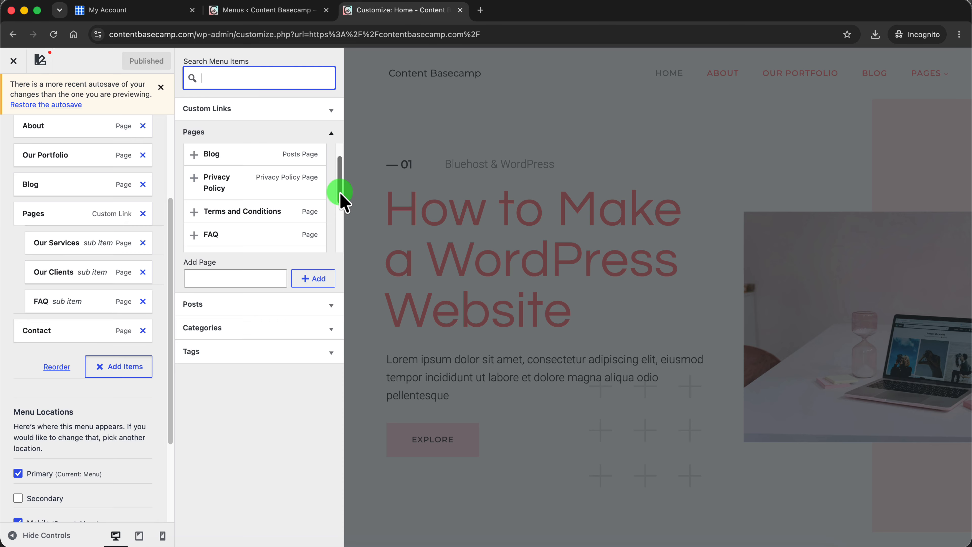
pyautogui.moveTo(340, 193); pyautogui.dragTo(341, 210)
pyautogui.click(341, 304)
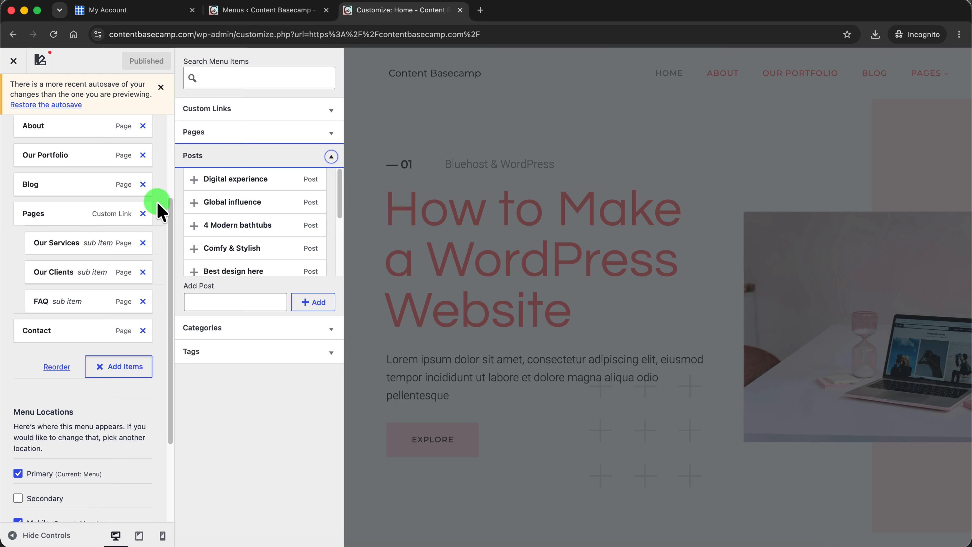
# Dismiss the autosave notice and open the Footer Menu for editing in the customizer
pyautogui.click(159, 88)
pyautogui.moveTo(169, 257); pyautogui.dragTo(174, 165)
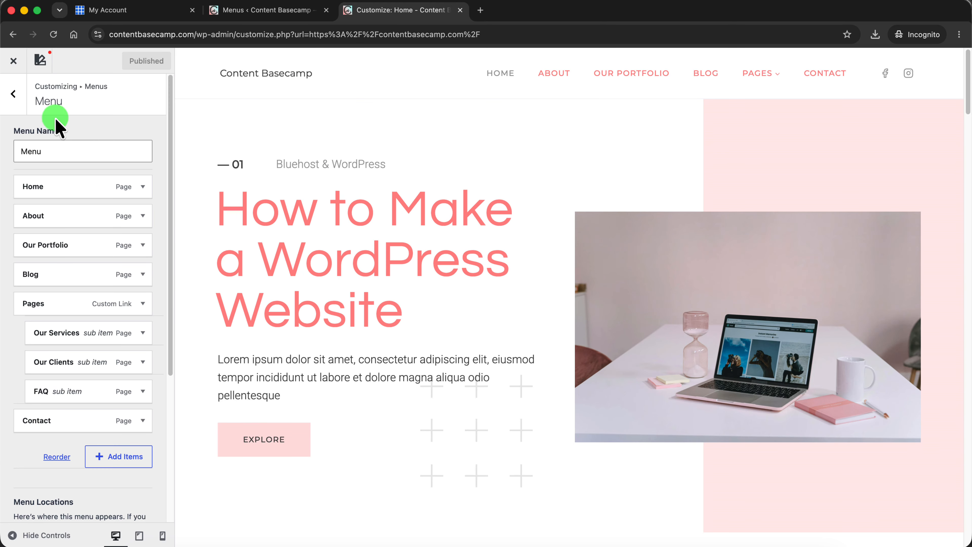
pyautogui.click(14, 95)
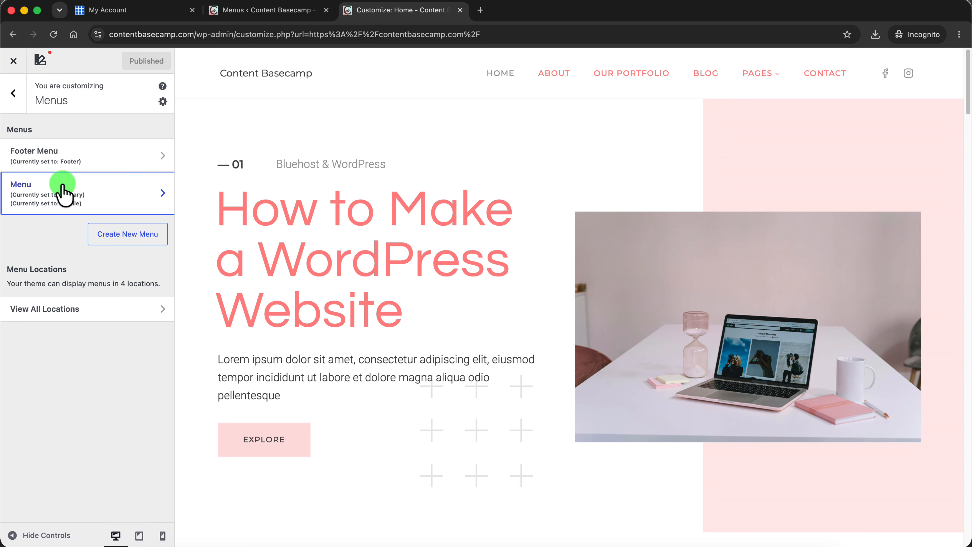
pyautogui.click(57, 161)
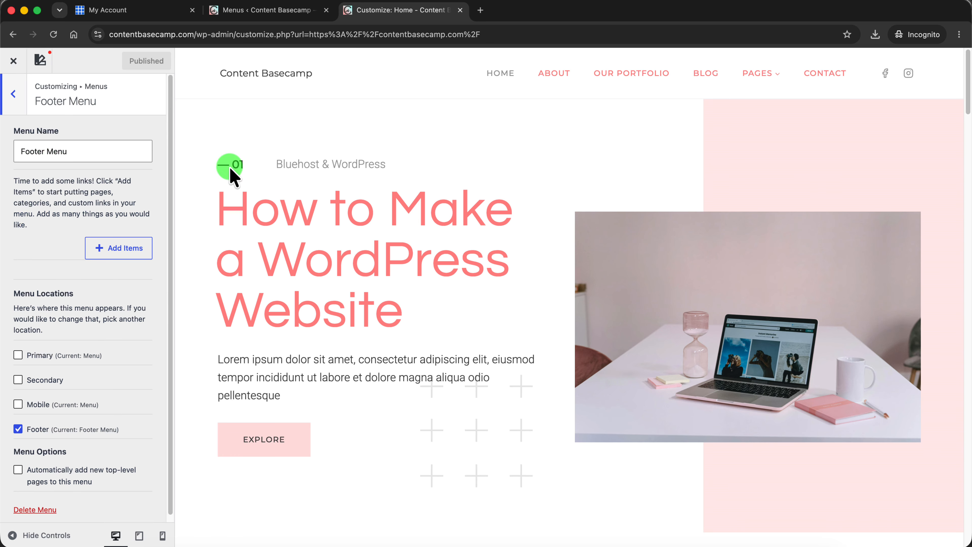
# Add the Privacy Policy and Terms and Conditions pages to the Footer Menu and publish the change
pyautogui.moveTo(963, 130); pyautogui.dragTo(967, 541)
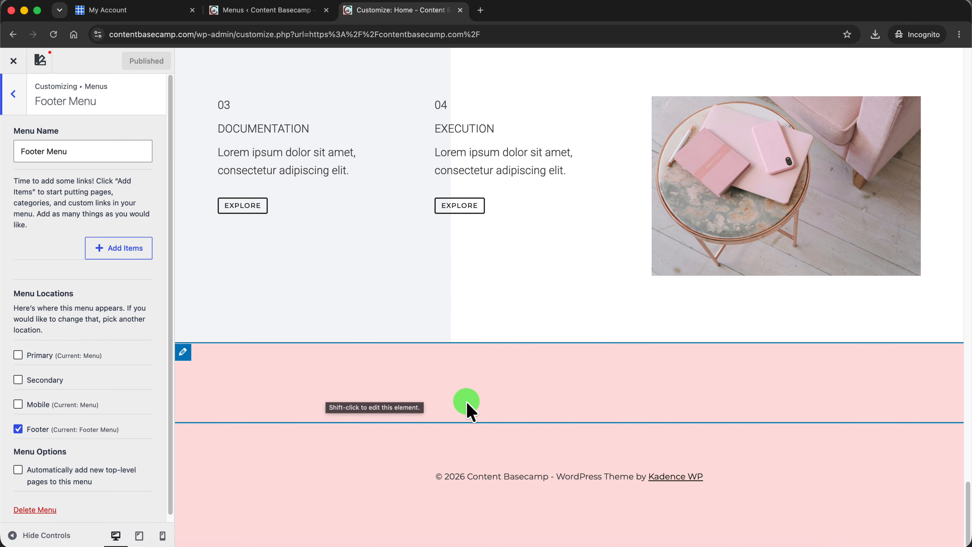
pyautogui.scroll(-1, 172, 356)
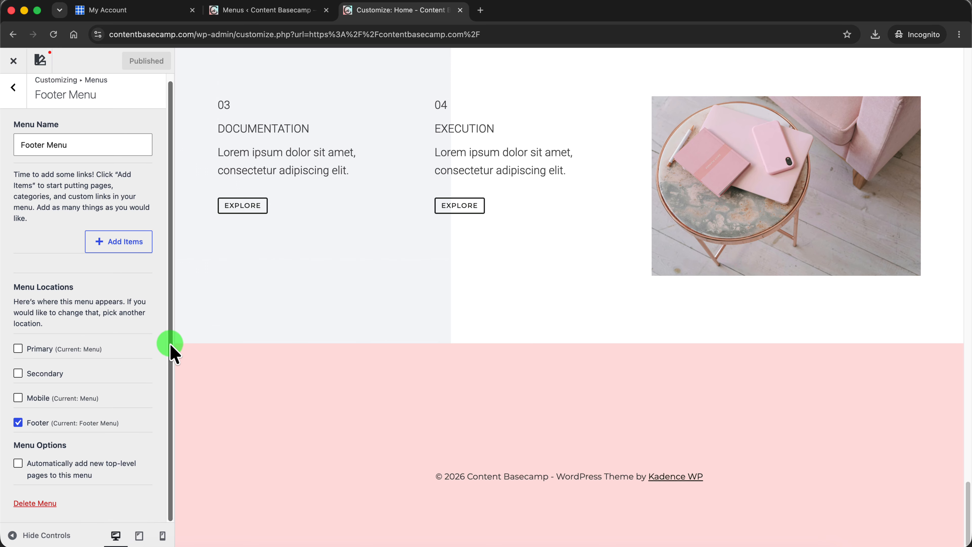
pyautogui.scroll(1, 170, 337)
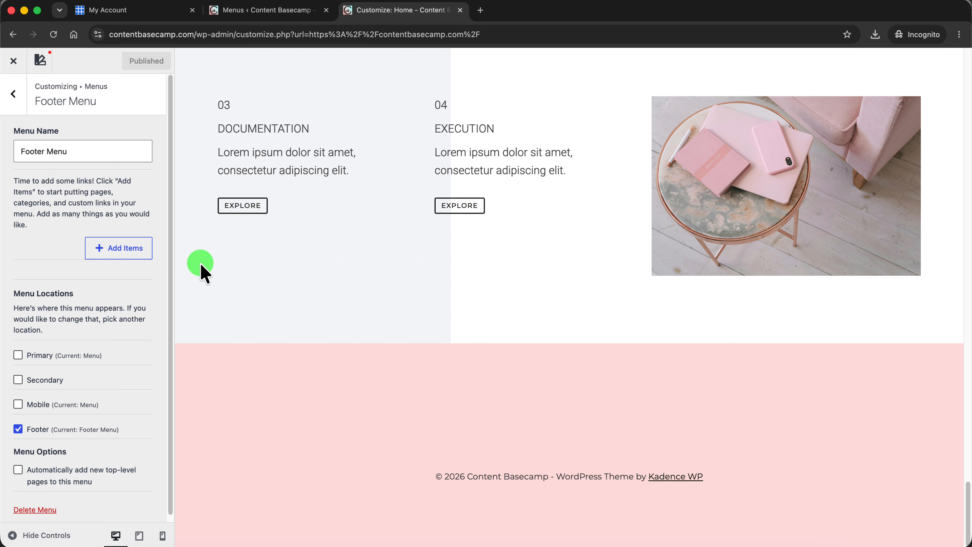
pyautogui.click(121, 253)
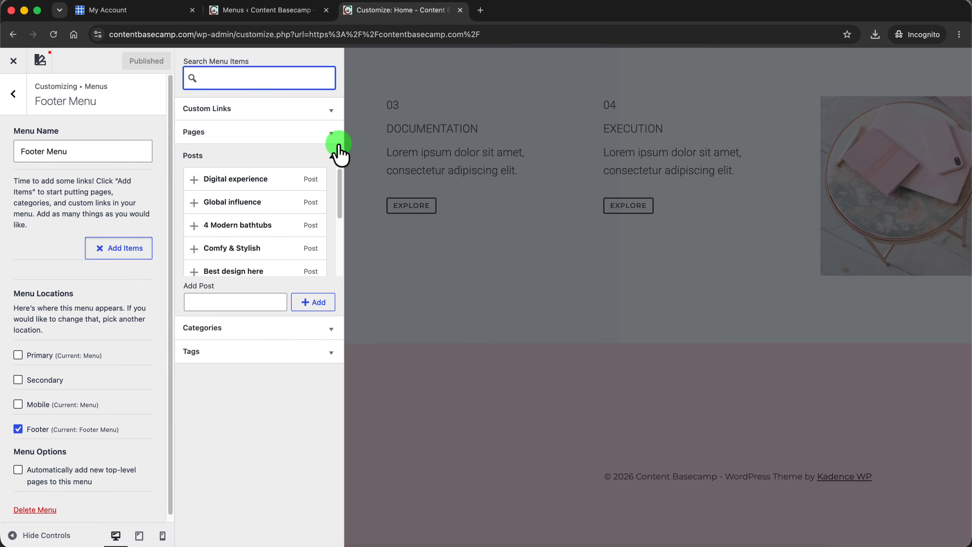
pyautogui.moveTo(338, 184)
pyautogui.mouseDown()
pyautogui.moveTo(335, 260)
pyautogui.moveTo(337, 186)
pyautogui.mouseUp()
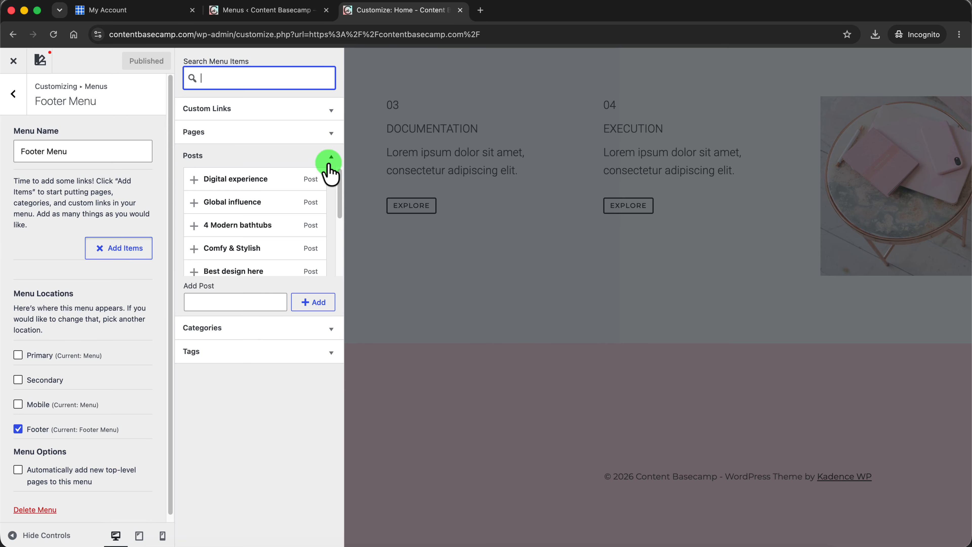
pyautogui.click(329, 163)
pyautogui.click(247, 132)
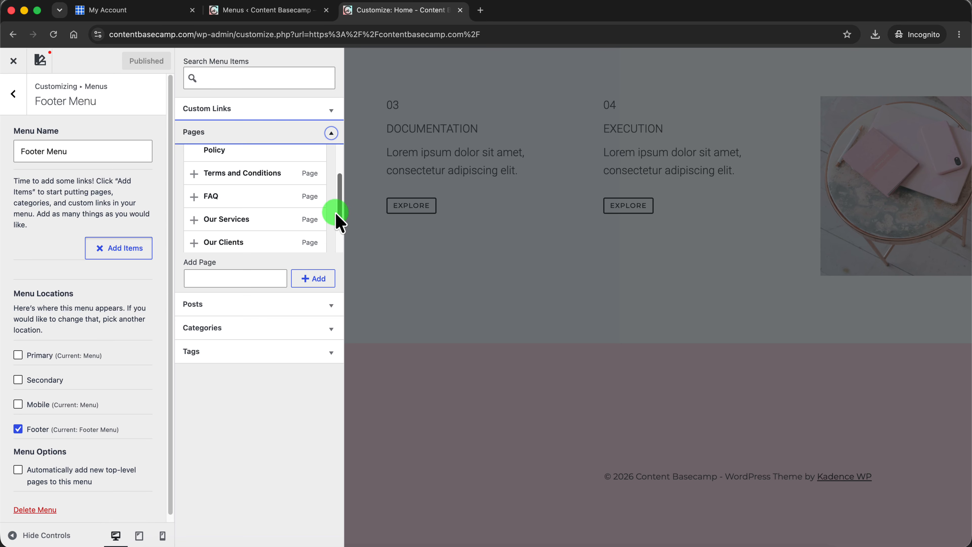
pyautogui.moveTo(339, 214); pyautogui.dragTo(336, 195)
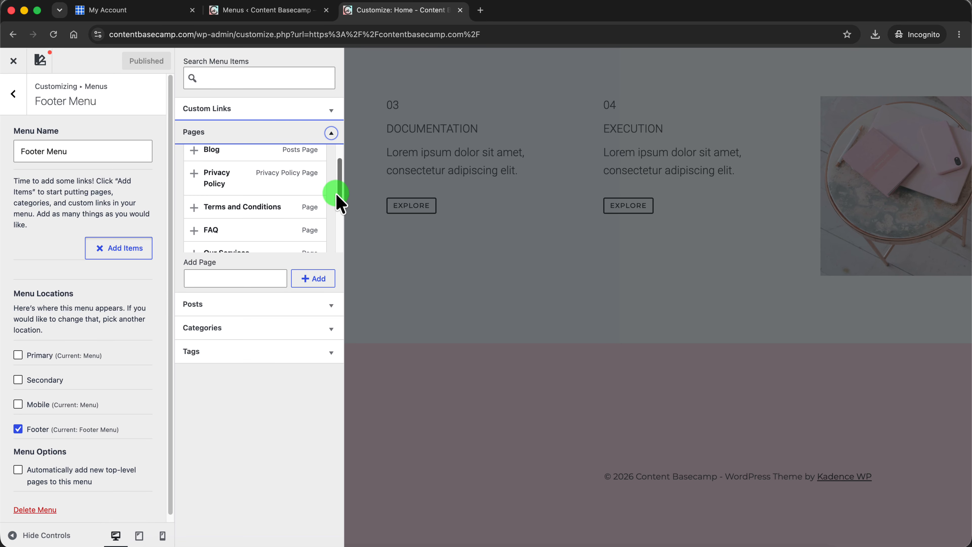
pyautogui.click(194, 172)
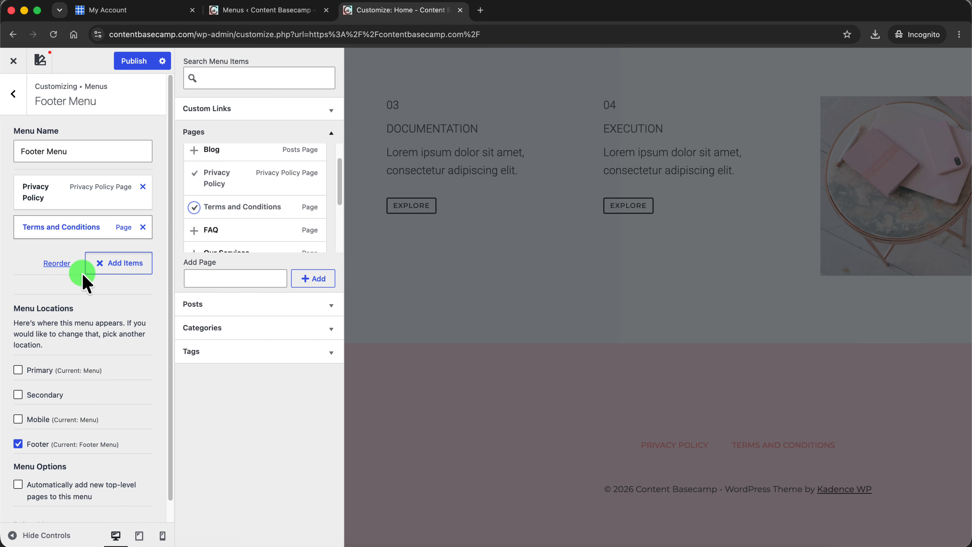
pyautogui.click(138, 63)
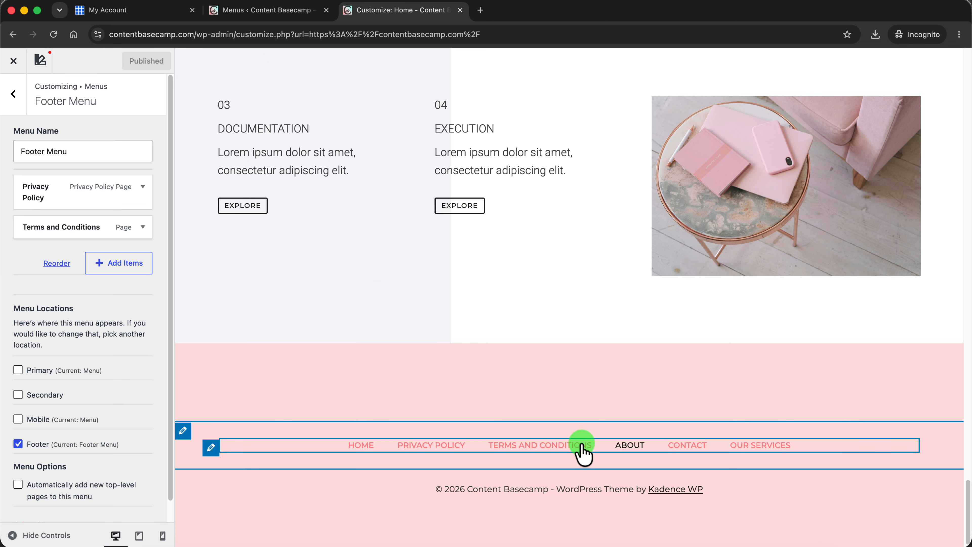
# Check the header and footer menus in the preview, then reload the customizer and reopen the Footer Menu for editing
pyautogui.moveTo(964, 493); pyautogui.dragTo(963, 41)
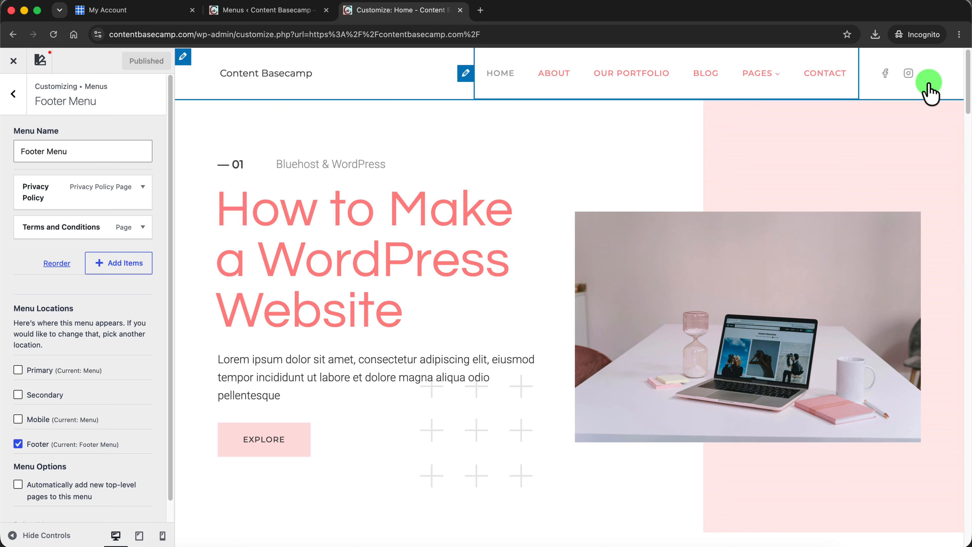
pyautogui.moveTo(965, 93); pyautogui.dragTo(966, 534)
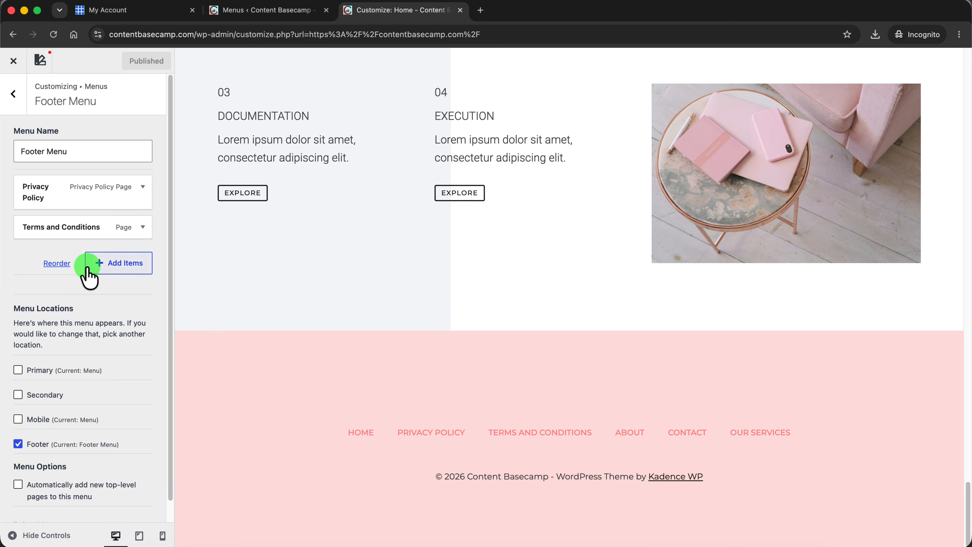
pyautogui.click(14, 98)
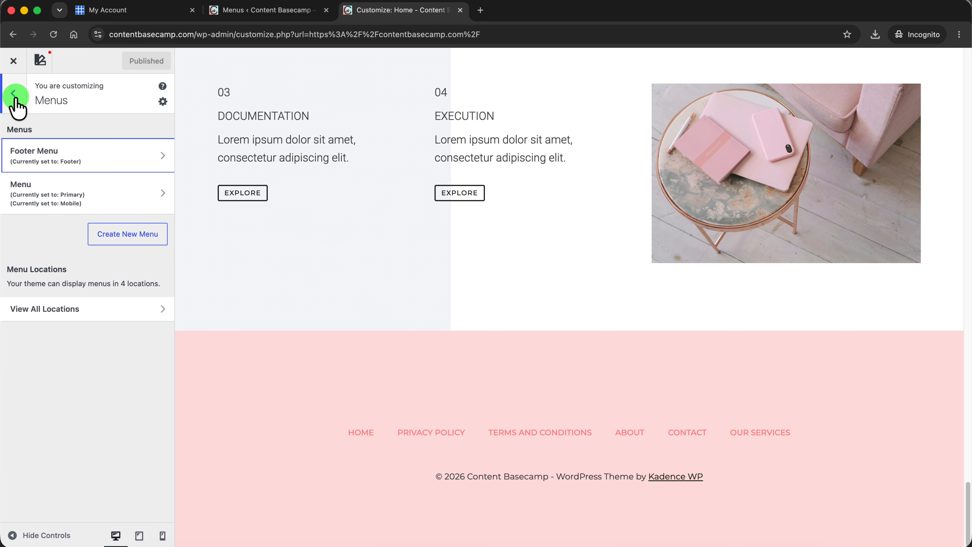
pyautogui.click(53, 35)
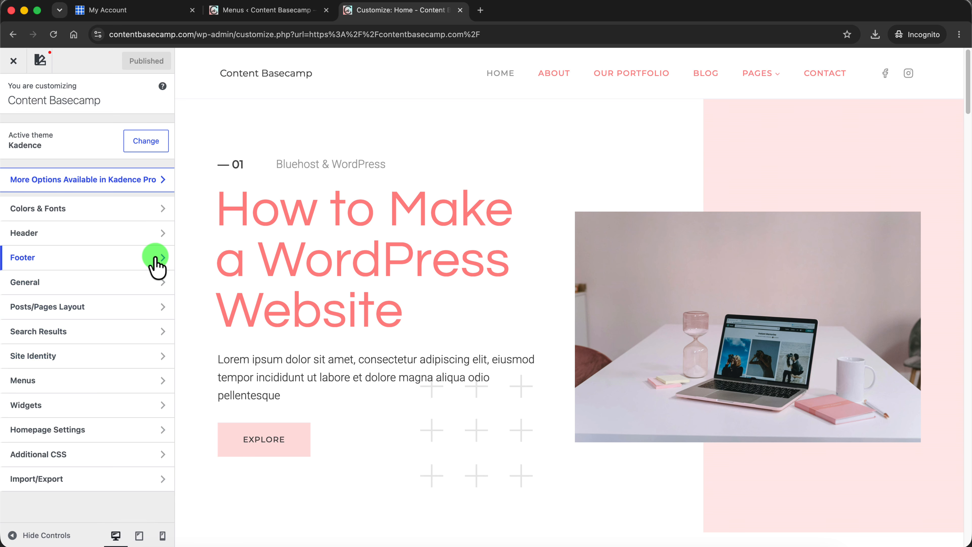
pyautogui.click(153, 258)
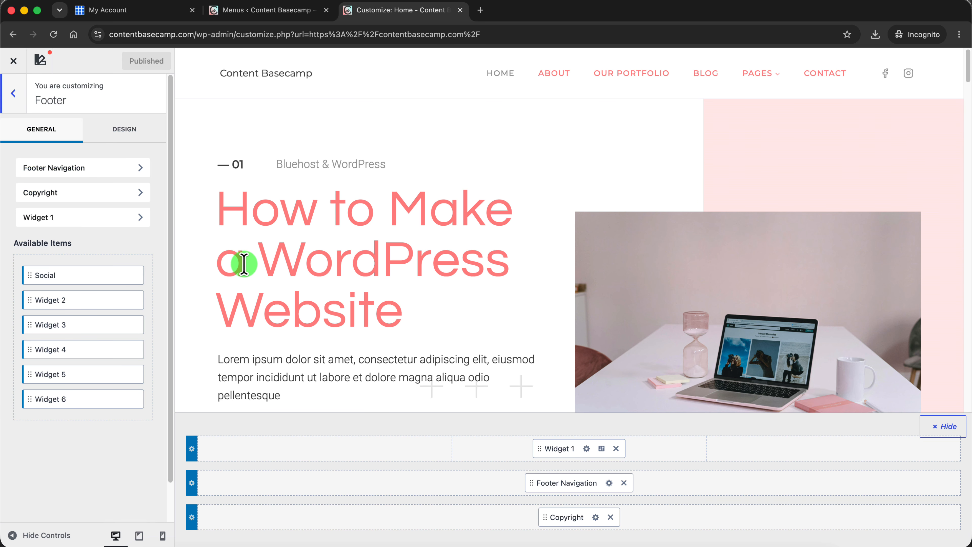
pyautogui.click(12, 101)
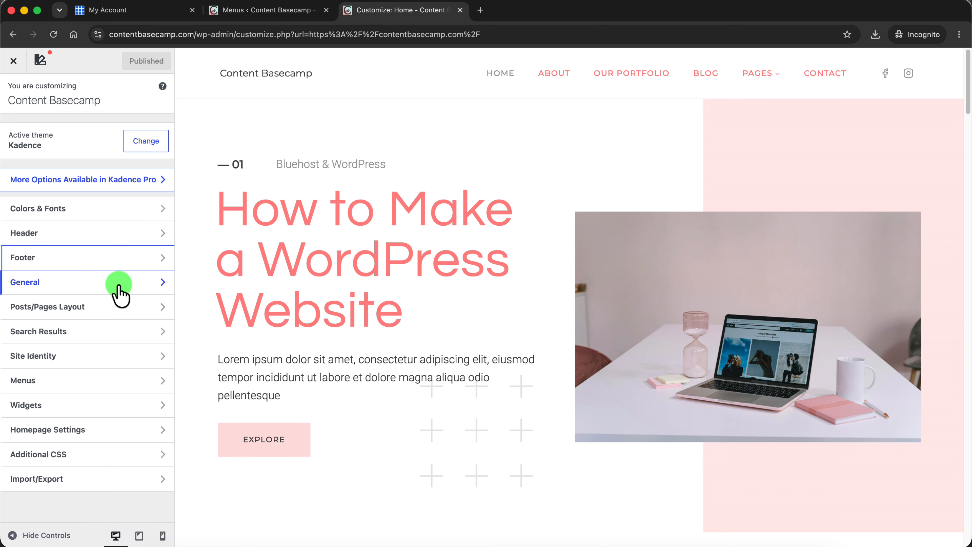
pyautogui.click(153, 383)
pyautogui.click(73, 157)
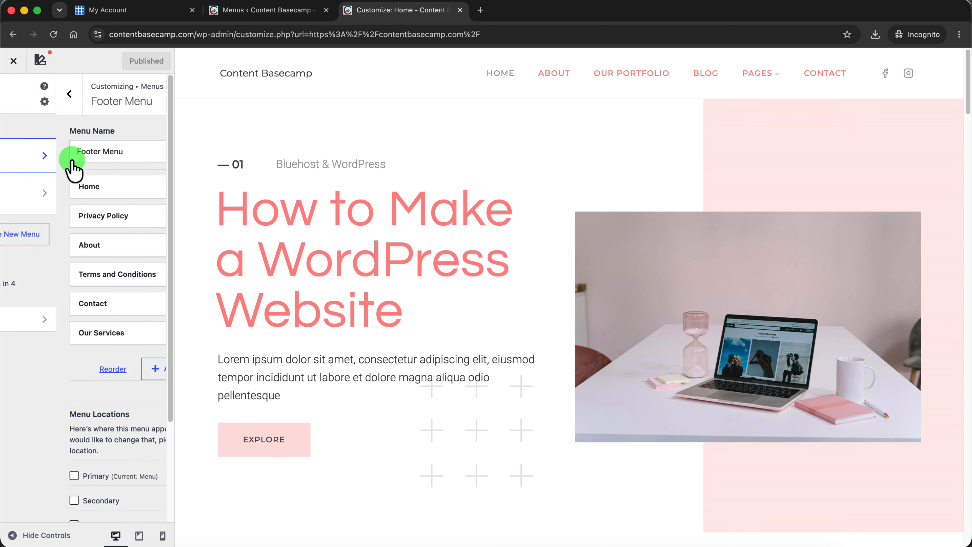
# Remove the Our Services and Contact items from the Footer Menu, publish the change and check the footer preview
pyautogui.scroll(-20, 451, 387)
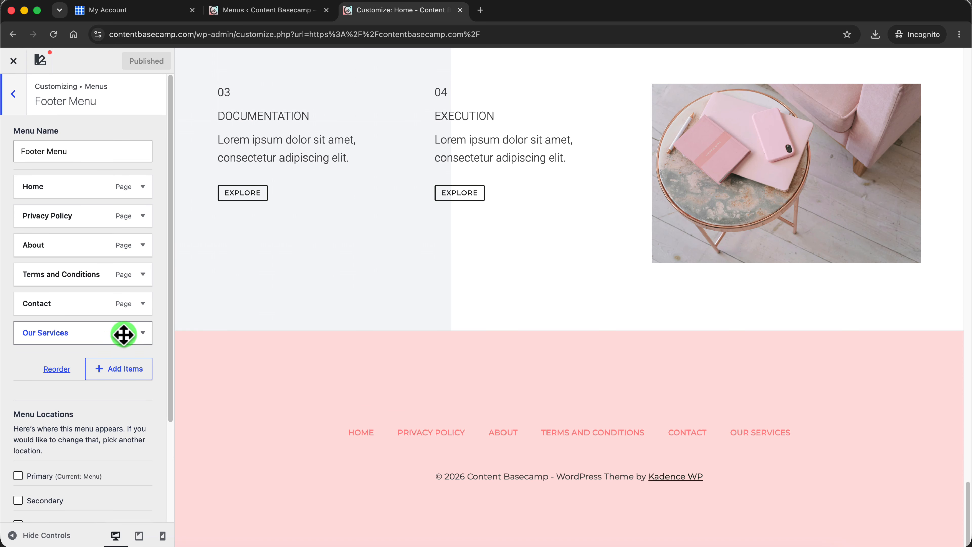
pyautogui.click(143, 333)
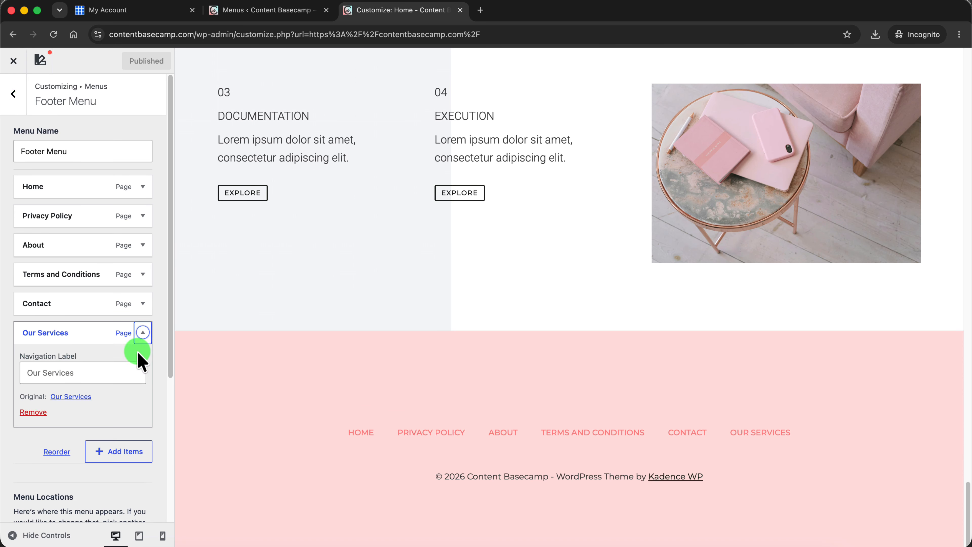
pyautogui.click(33, 413)
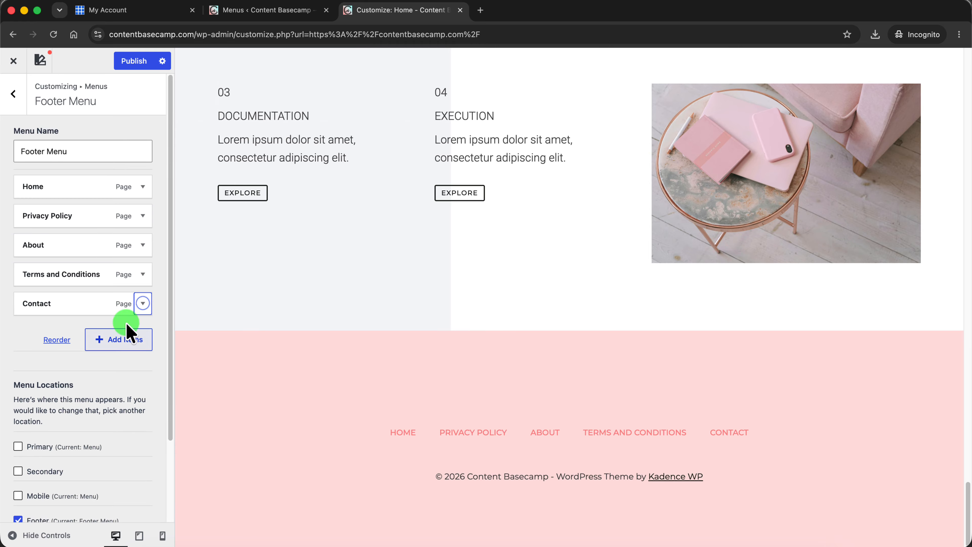
pyautogui.click(143, 303)
pyautogui.click(33, 383)
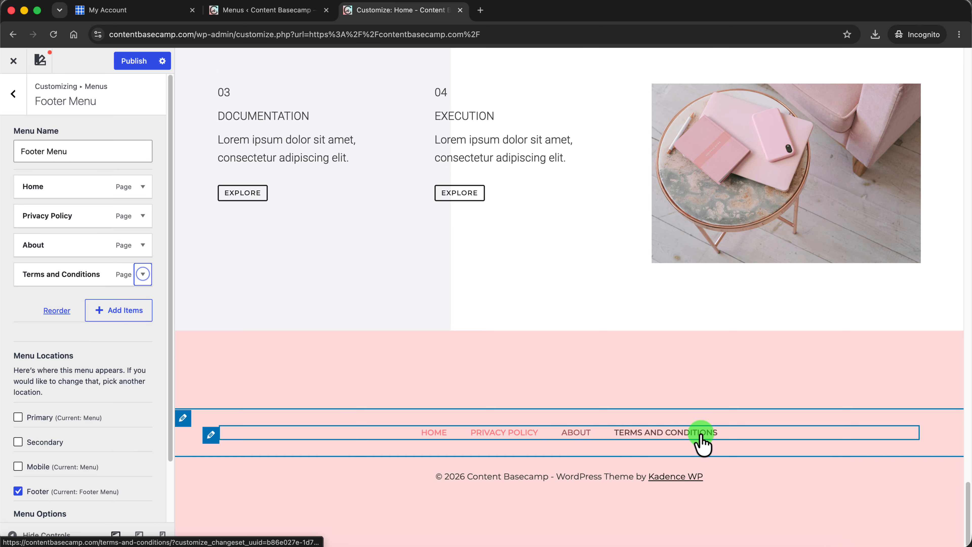
pyautogui.moveTo(964, 494); pyautogui.dragTo(968, 3)
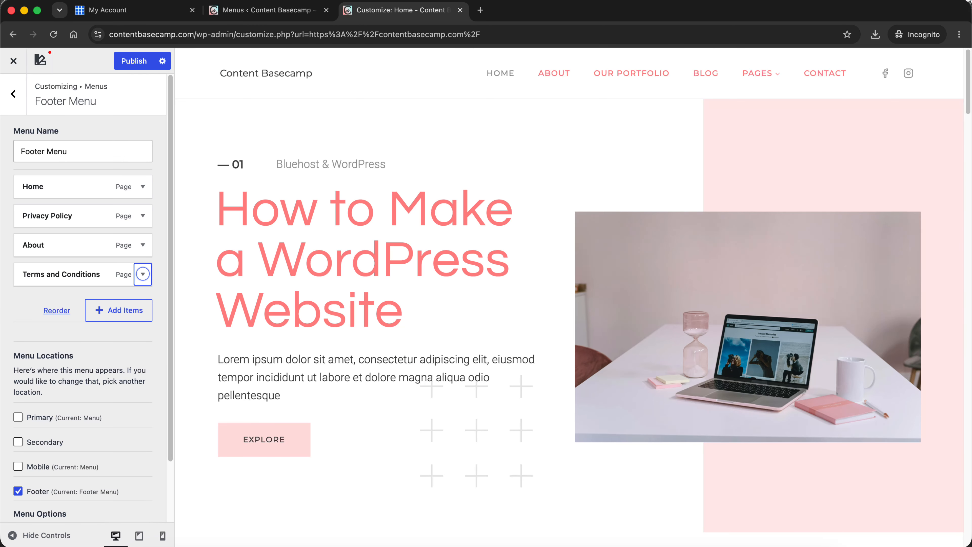
pyautogui.click(137, 61)
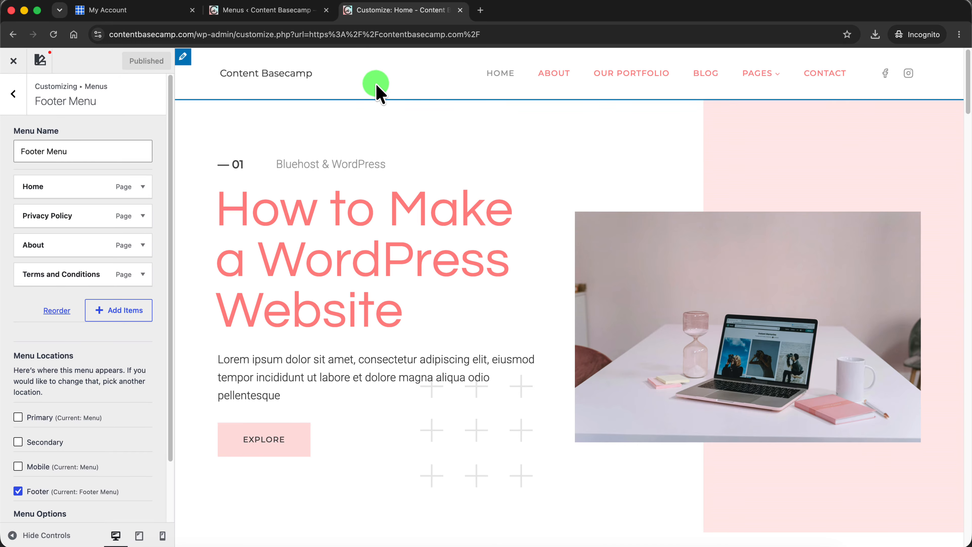
pyautogui.moveTo(968, 87); pyautogui.dragTo(968, 510)
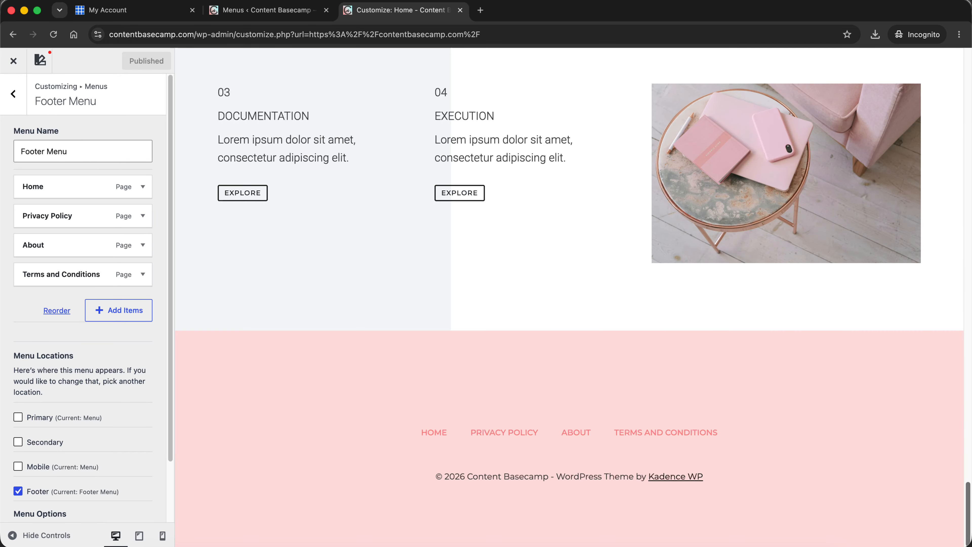
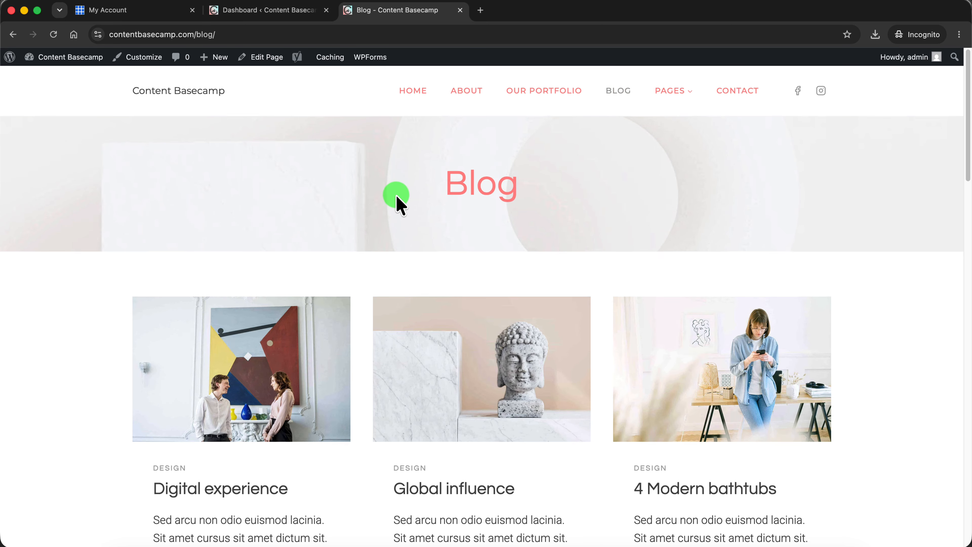
# Look through the live Blog page, open the Digital experience post and examine its author line and content
pyautogui.scroll(-5, 306, 249)
pyautogui.scroll(-10, 604, 324)
pyautogui.scroll(15, 592, 324)
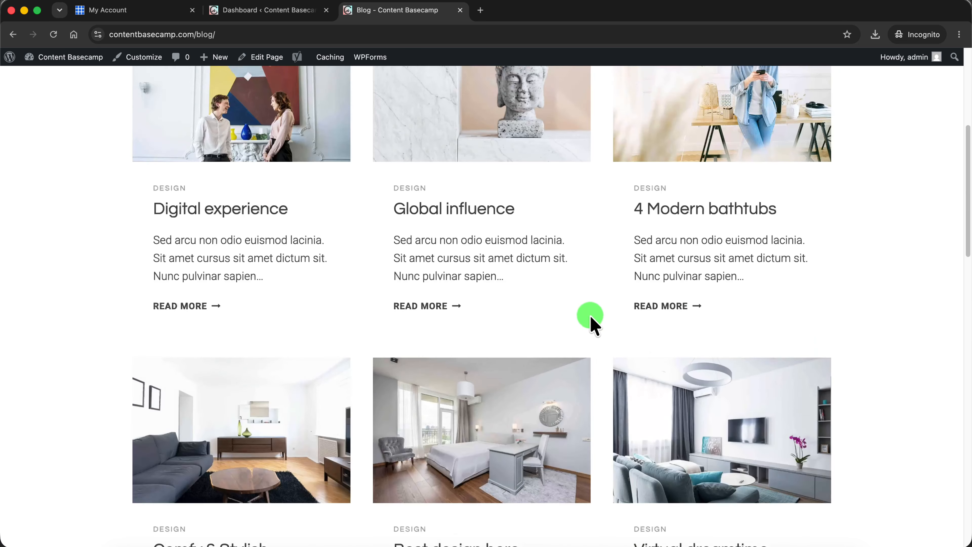
pyautogui.click(277, 326)
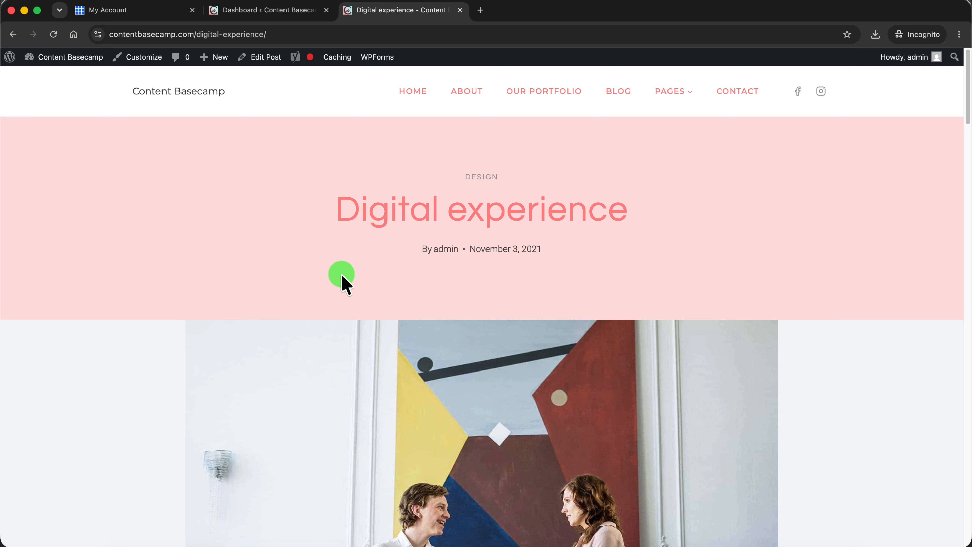
pyautogui.scroll(-10, 490, 289)
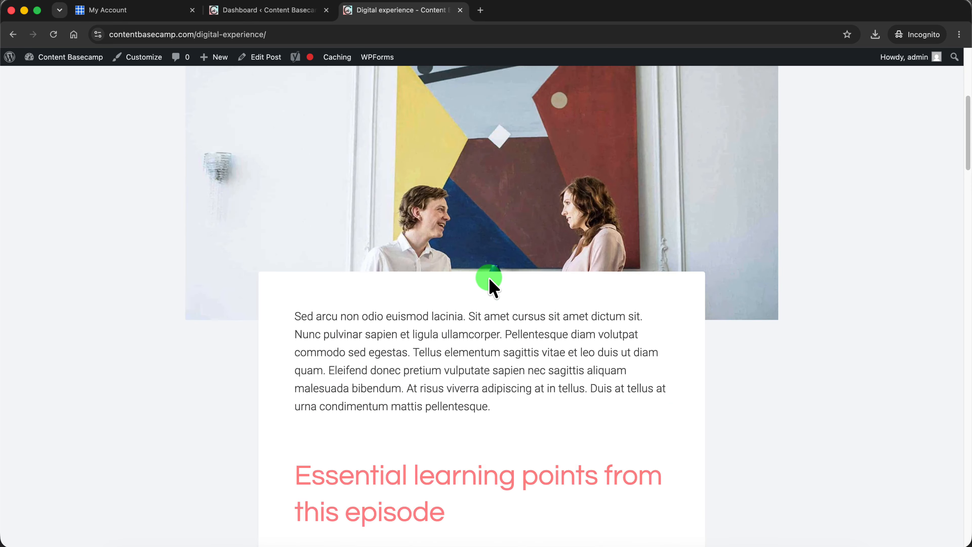
pyautogui.scroll(10, 492, 280)
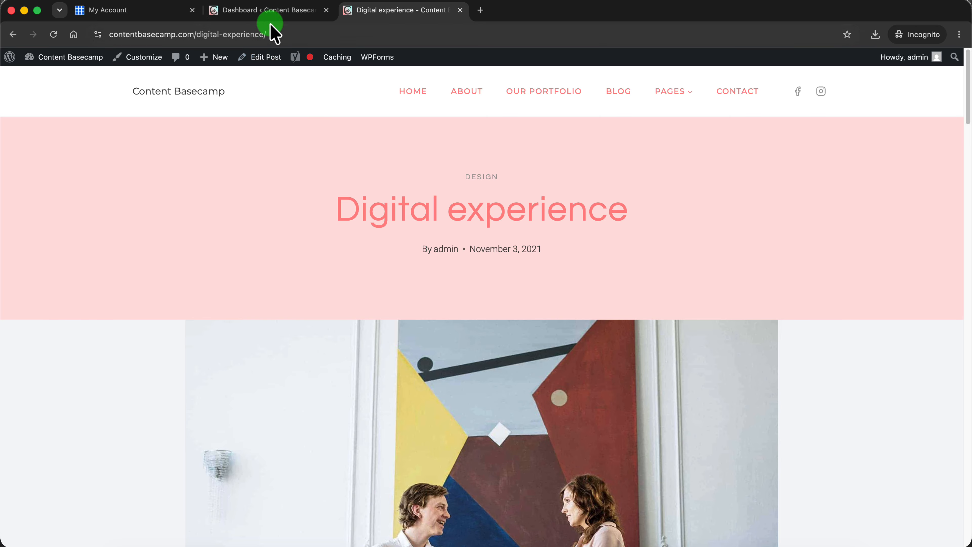
# Return to the WordPress dashboard and open the admin user's profile at its name settings
pyautogui.click(269, 12)
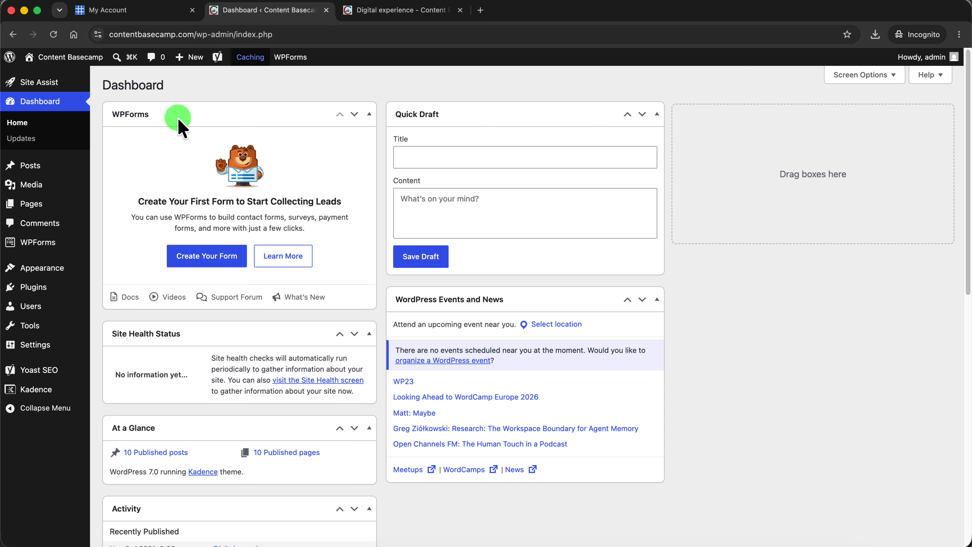
pyautogui.moveTo(35, 306)
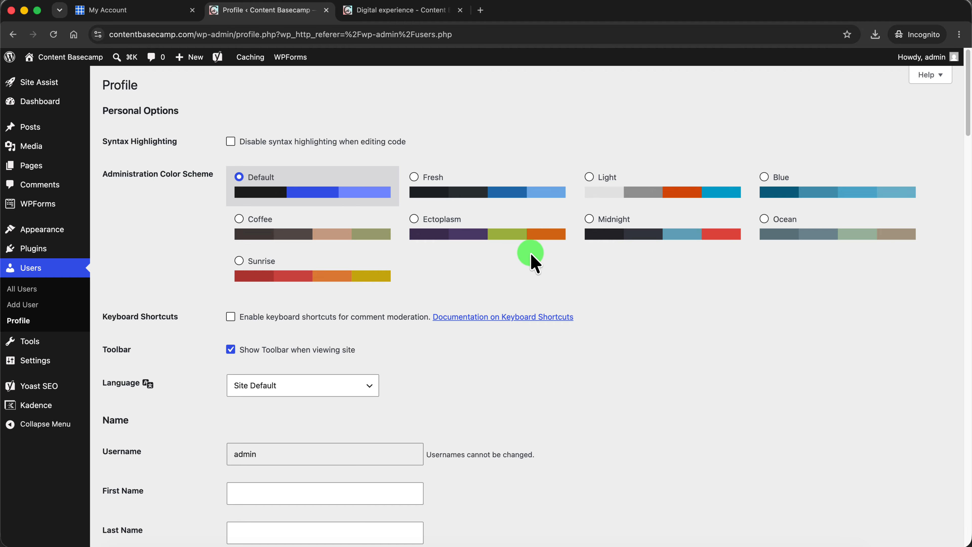
pyautogui.scroll(-6, 492, 302)
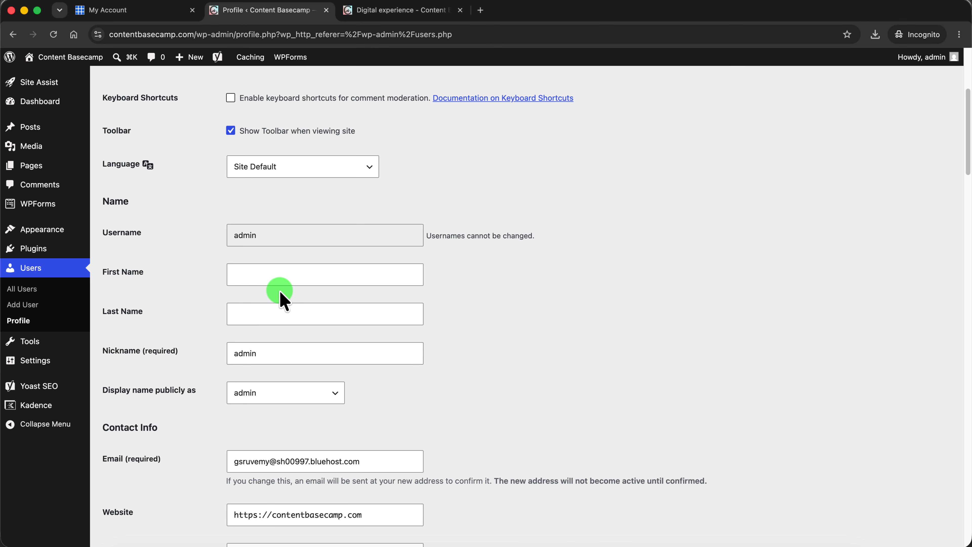
# Set the profile's first name to King, last name to Kong and nickname to King Kong
pyautogui.click(269, 276)
pyautogui.write('King')
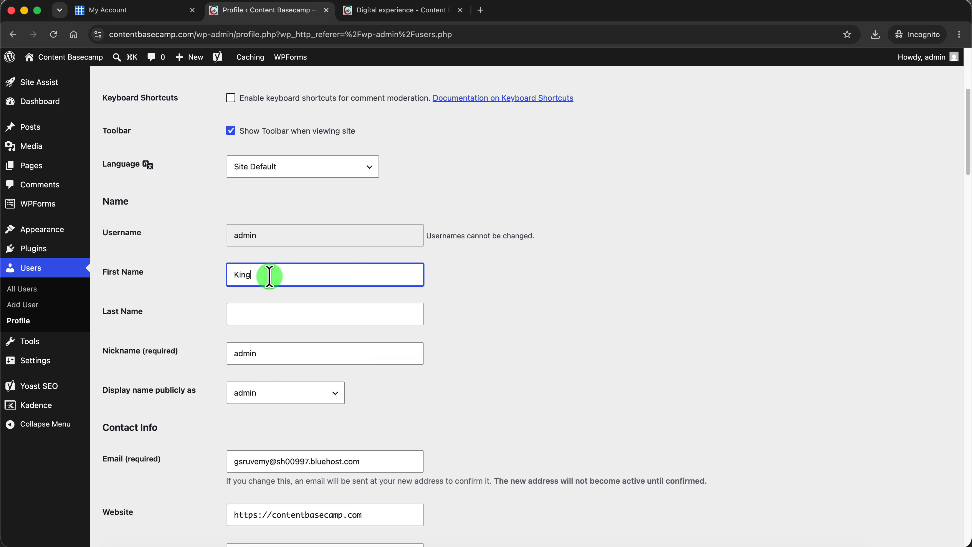
pyautogui.click(285, 315)
pyautogui.write('Kong')
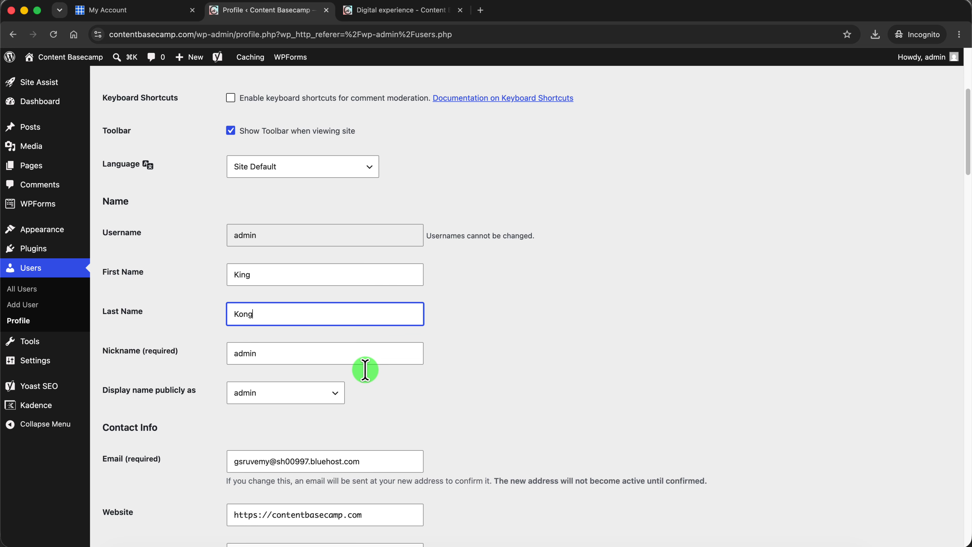
pyautogui.click(387, 387)
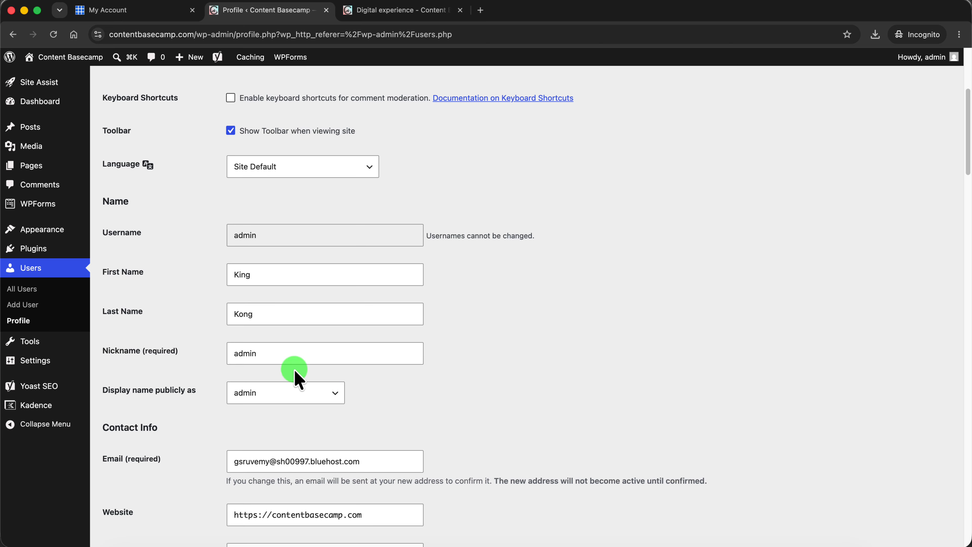
pyautogui.doubleClick(270, 359)
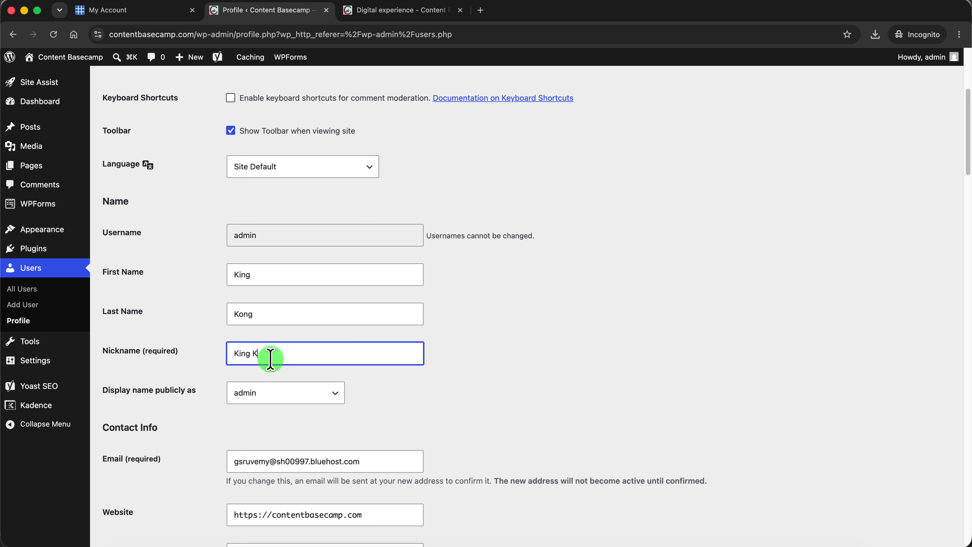
# Choose King Kong as the publicly displayed name and save the profile
pyautogui.click(343, 402)
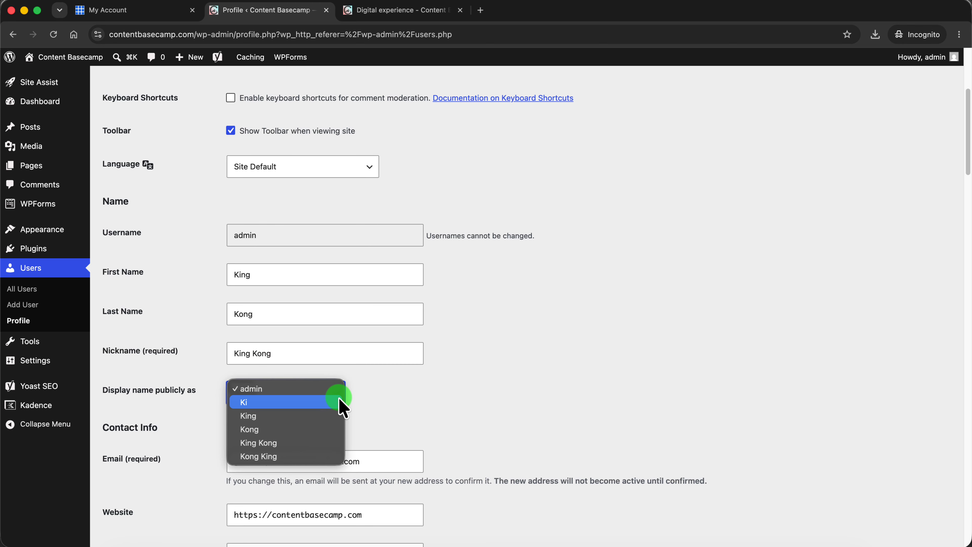
pyautogui.click(303, 443)
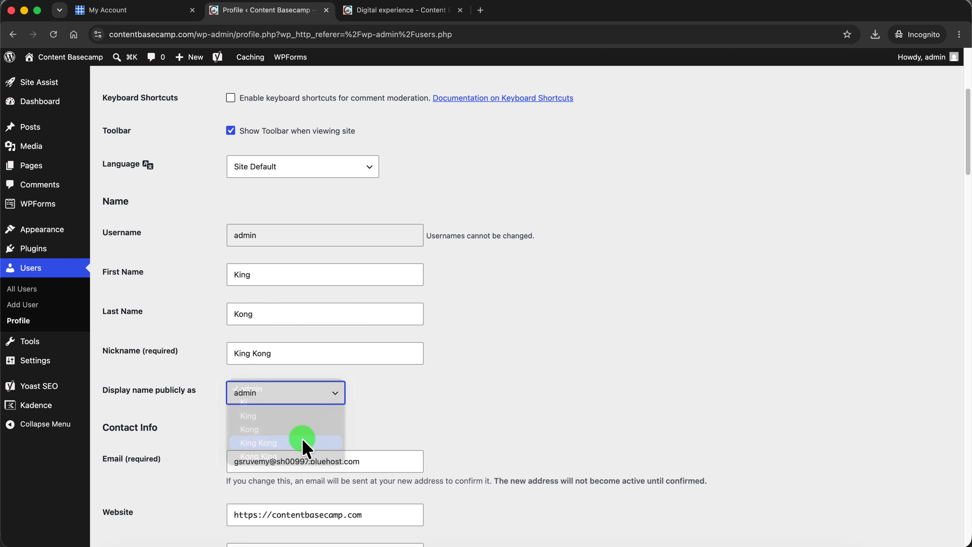
pyautogui.scroll(-20, 580, 387)
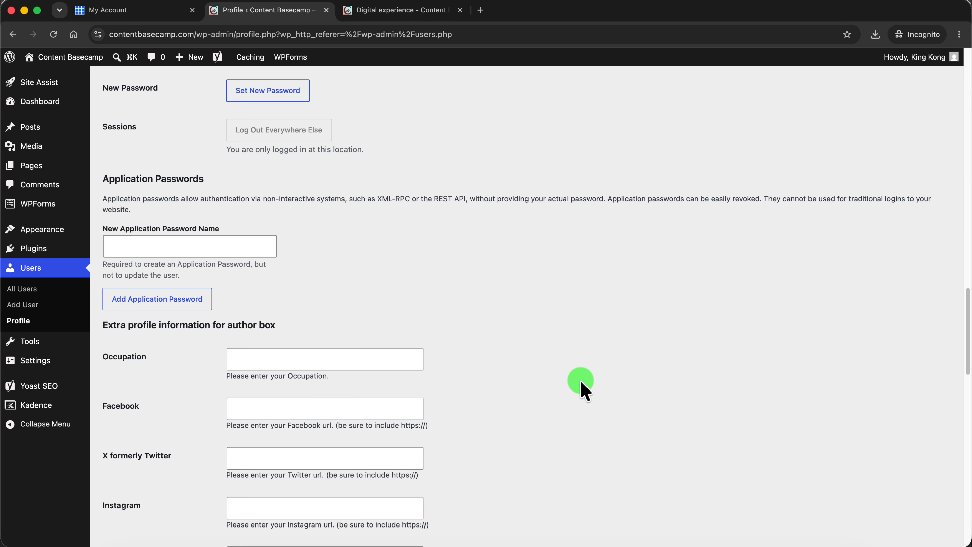
pyautogui.click(153, 494)
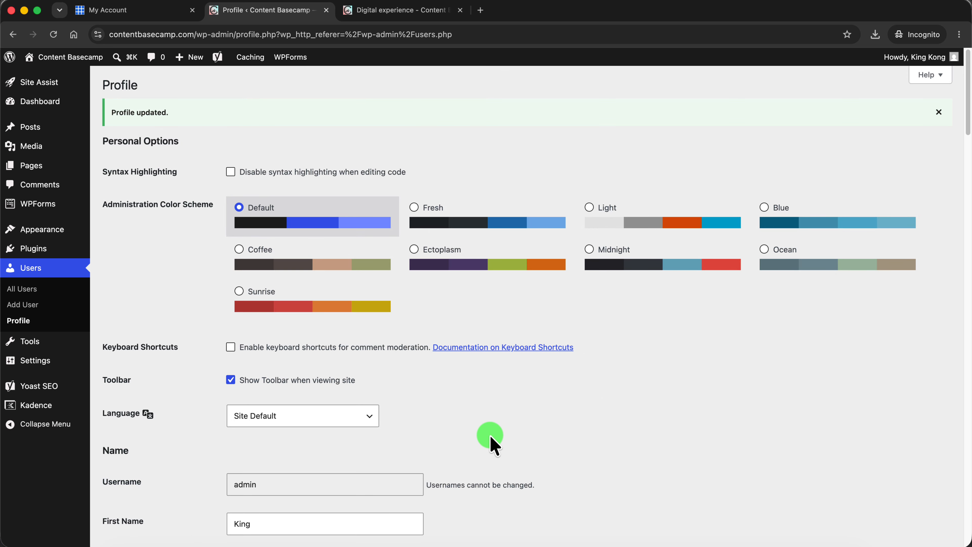
# Reload the live Digital experience post to check its author line and view the Blog page
pyautogui.click(398, 21)
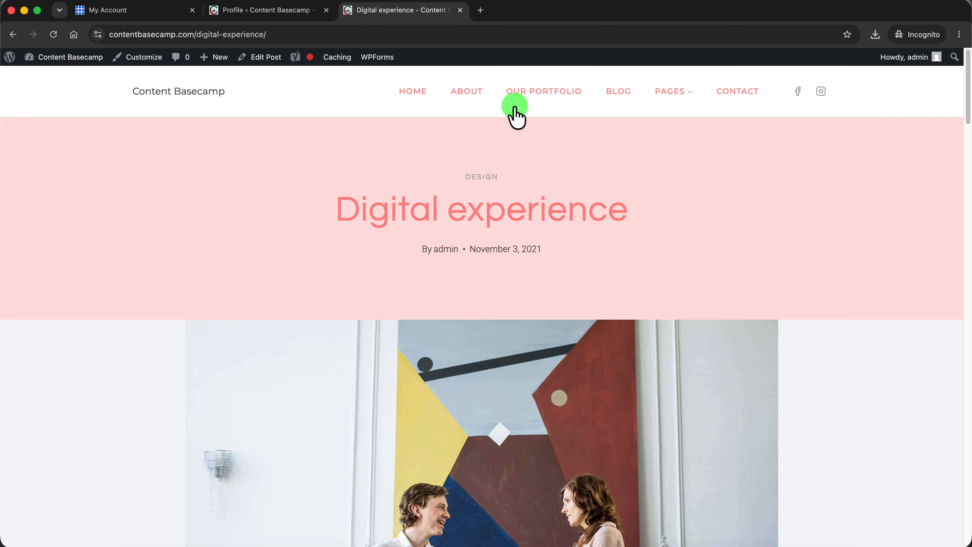
pyautogui.click(53, 34)
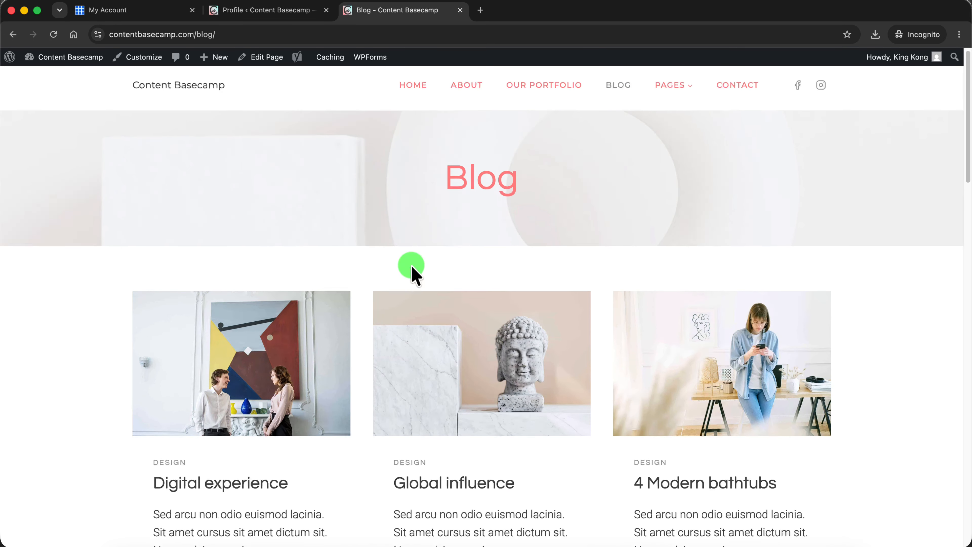
# Return to the WordPress dashboard, start a new post and title it "Color Theory of Web Design"
pyautogui.click(268, 10)
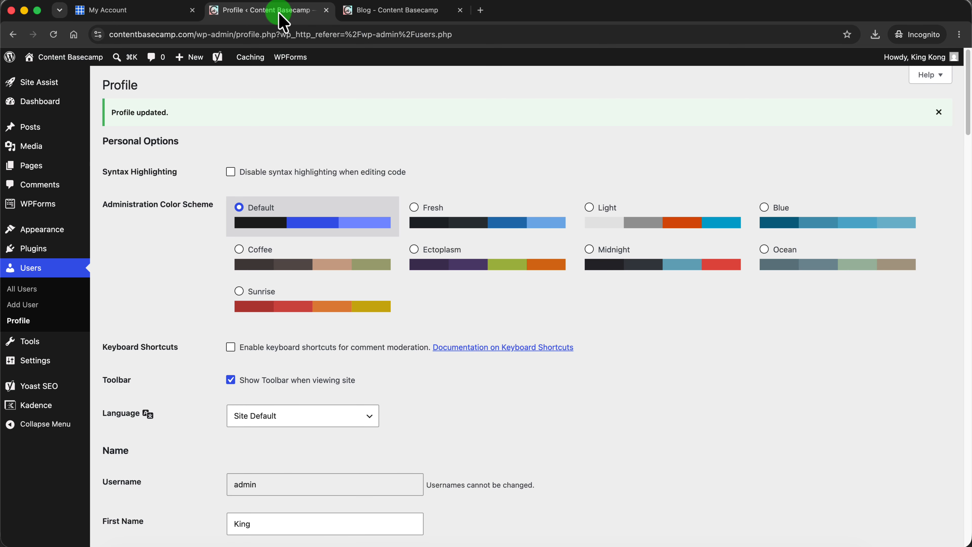
pyautogui.moveTo(38, 130)
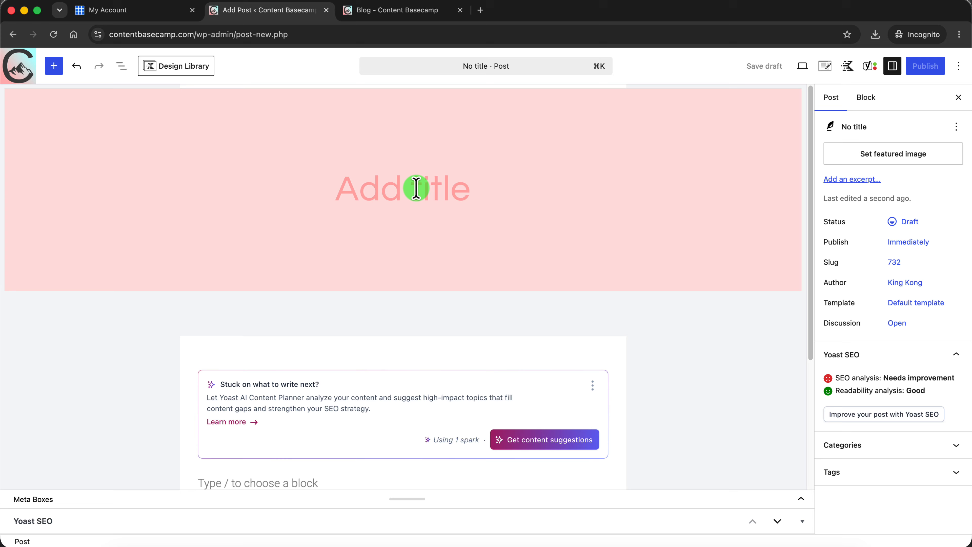
pyautogui.click(414, 188)
pyautogui.write('Color Theo')
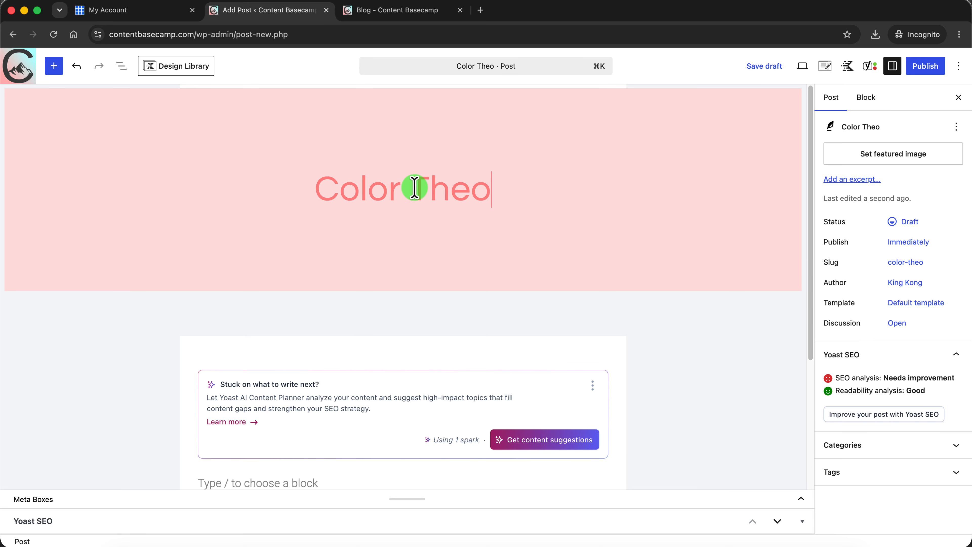
pyautogui.write('ry of We')
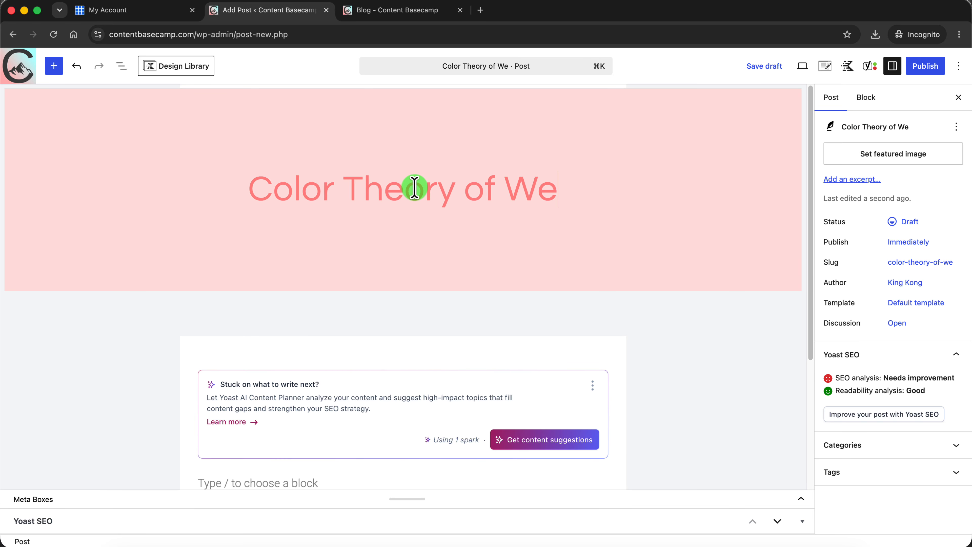
pyautogui.write('b Design')
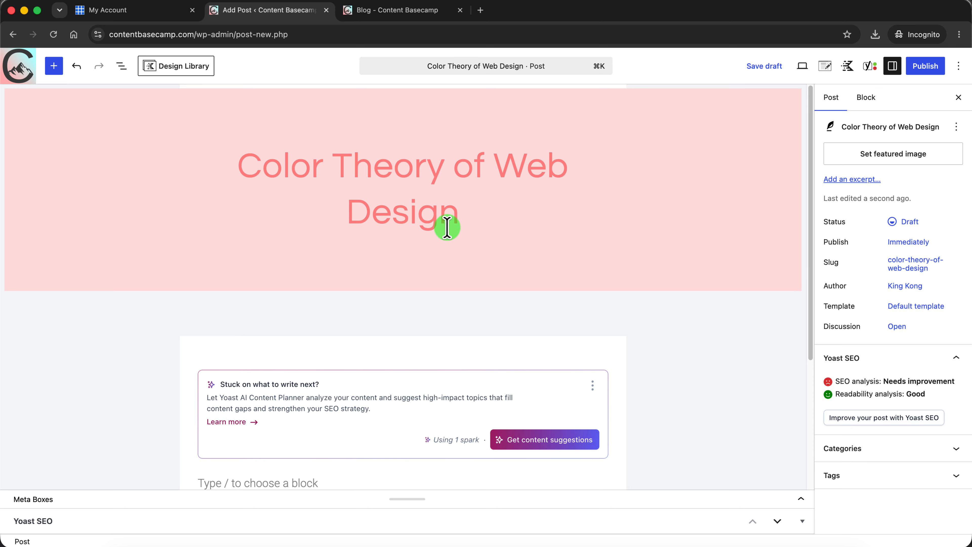
# Remove the Yoast AI Content Planner suggestion box from the new post's body
pyautogui.scroll(-5, 571, 298)
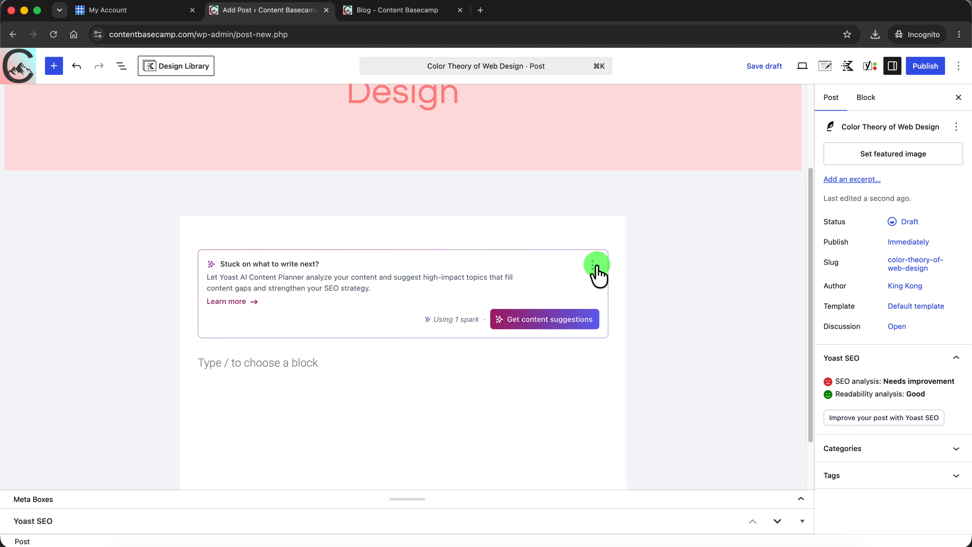
pyautogui.click(593, 265)
pyautogui.click(553, 308)
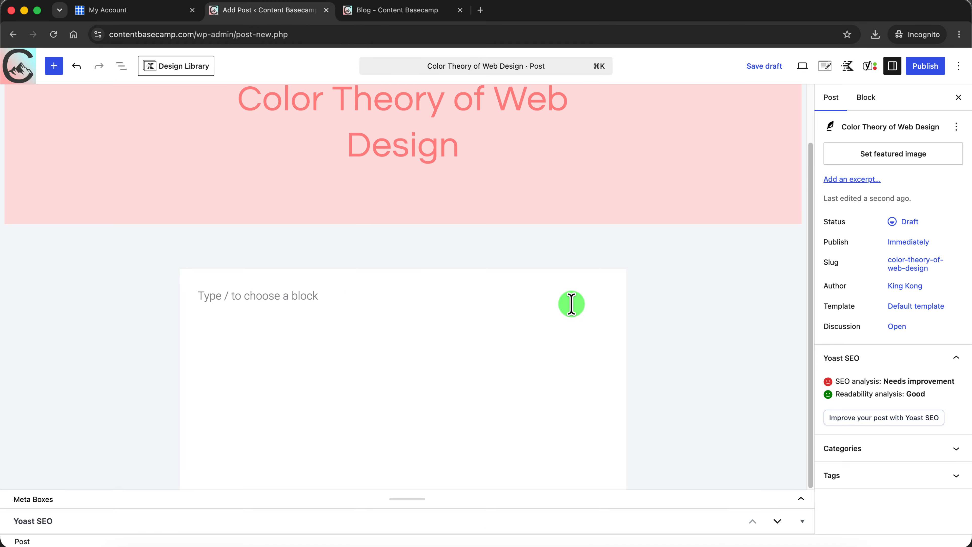
pyautogui.moveTo(808, 265); pyautogui.dragTo(812, 198)
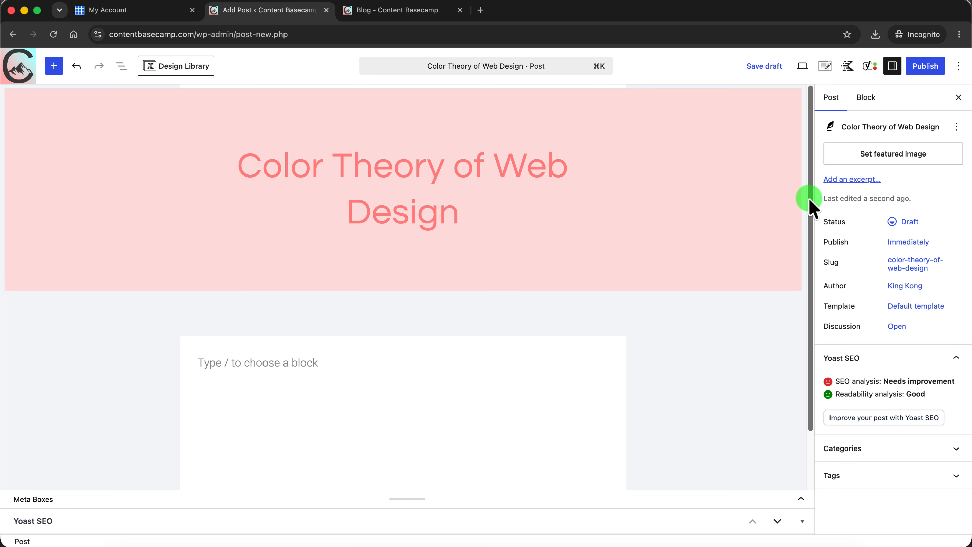
# Paste the copied lorem ipsum paragraphs into the post body and look through them
pyautogui.click(273, 363)
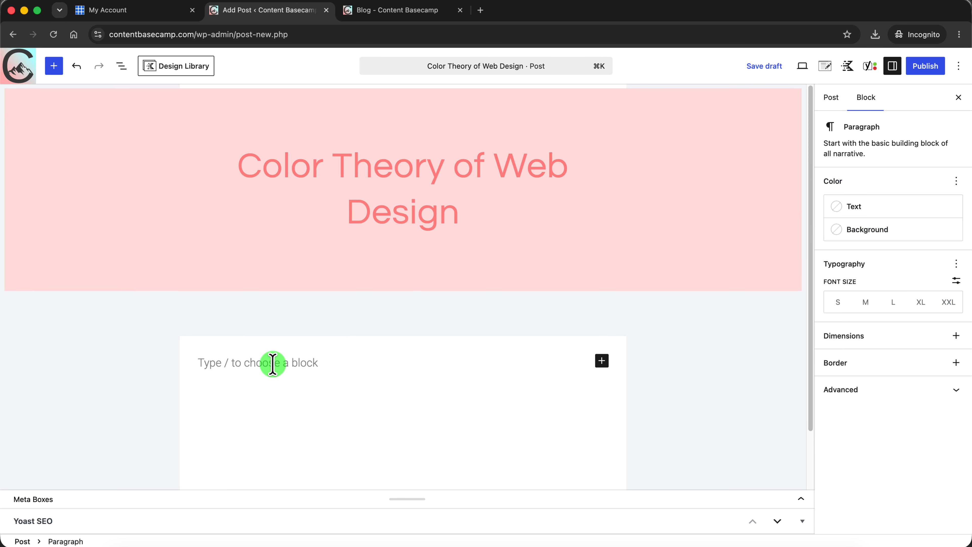
pyautogui.press('super+v')
pyautogui.moveTo(812, 398); pyautogui.dragTo(809, 169)
pyautogui.click(372, 313)
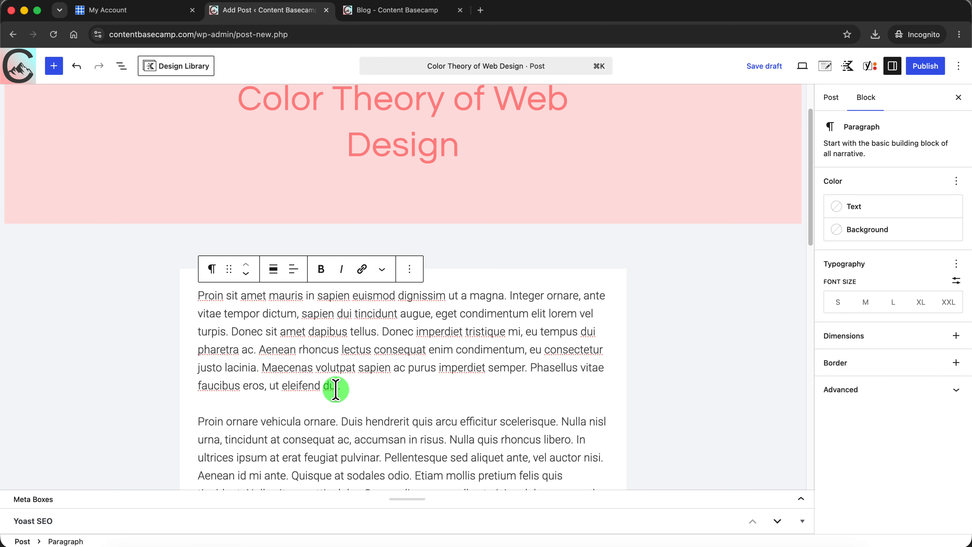
pyautogui.click(400, 392)
pyautogui.hotkey('alt', 'Down')
pyautogui.hotkey('alt', 'Down')
pyautogui.scroll(20, 450, 333)
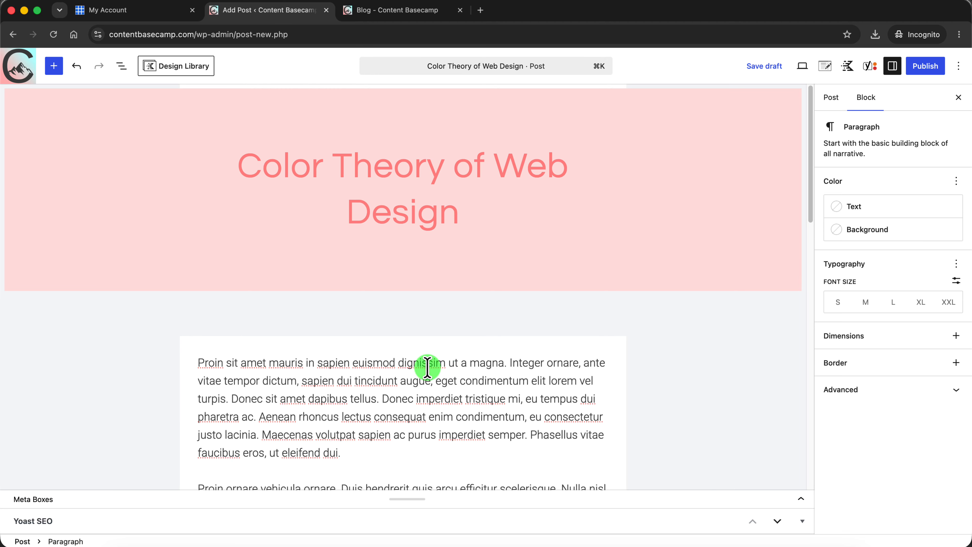
pyautogui.scroll(-10, 400, 465)
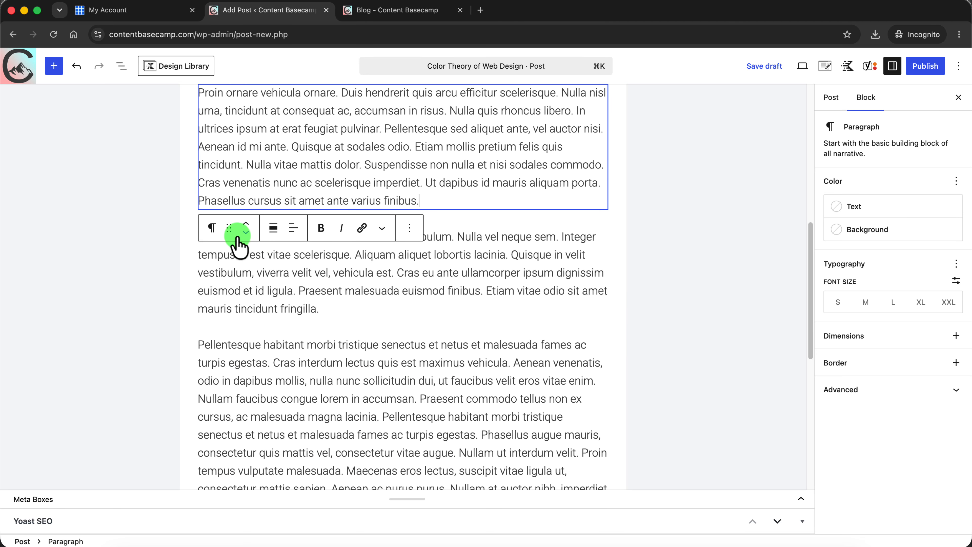
# Look at the available blocks and add a paragraph block with placeholder text below the post's last paragraph
pyautogui.click(53, 67)
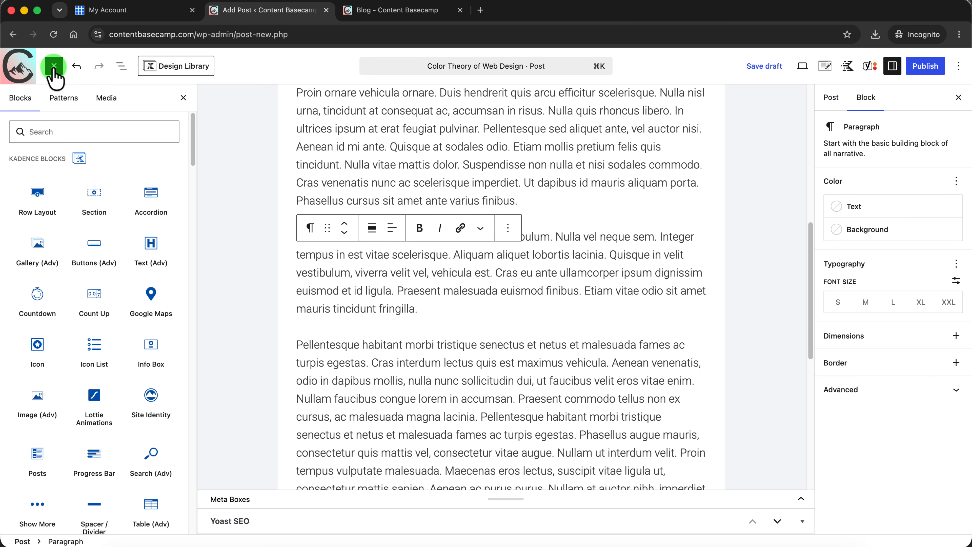
pyautogui.click(553, 293)
pyautogui.scroll(-10, 498, 303)
pyautogui.click(375, 343)
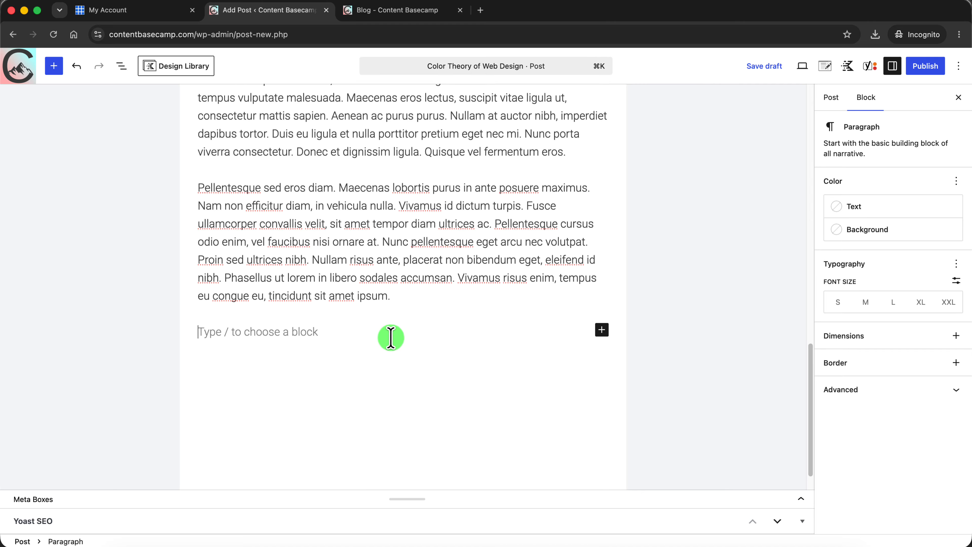
pyautogui.click(603, 331)
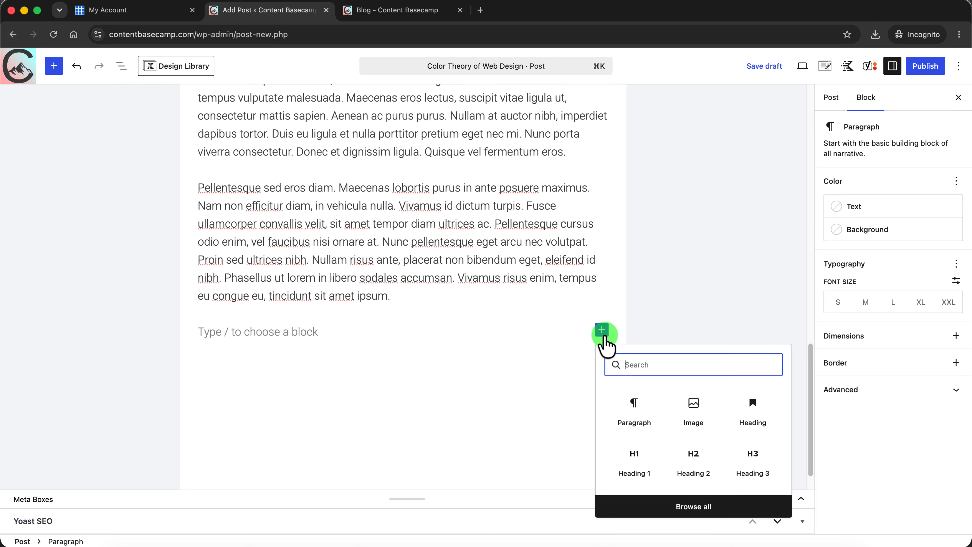
pyautogui.click(638, 402)
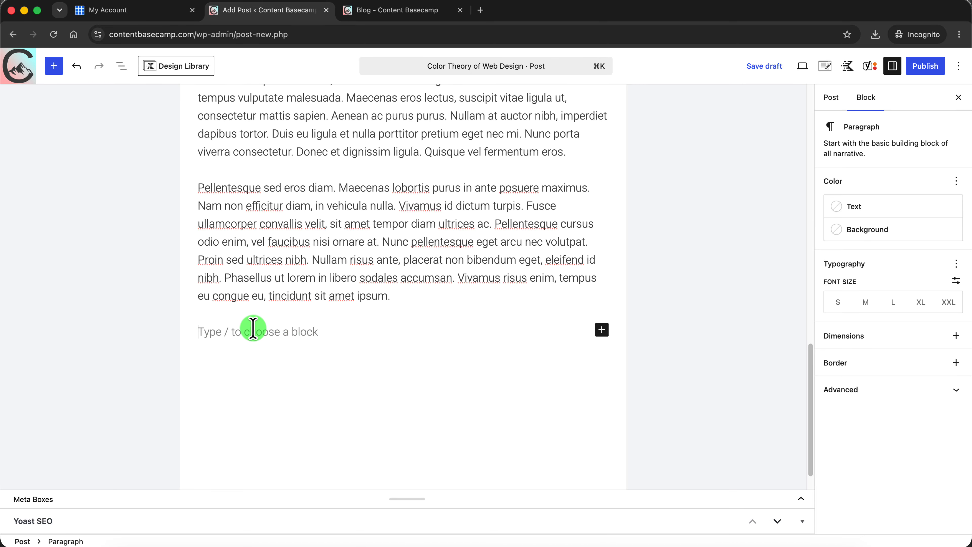
pyautogui.write('asdfasdf')
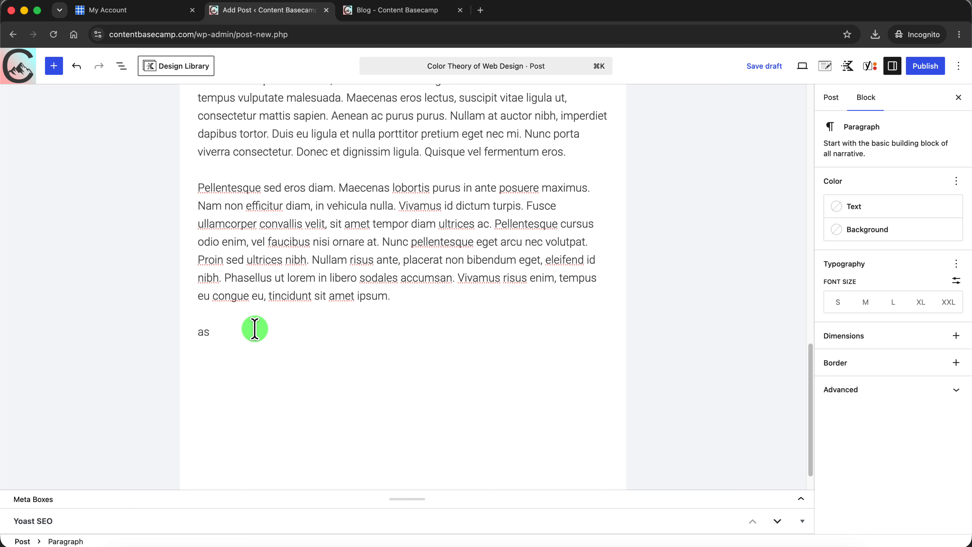
# Return to the top of the post and examine the post-level settings, including the slug
pyautogui.scroll(15, 254, 329)
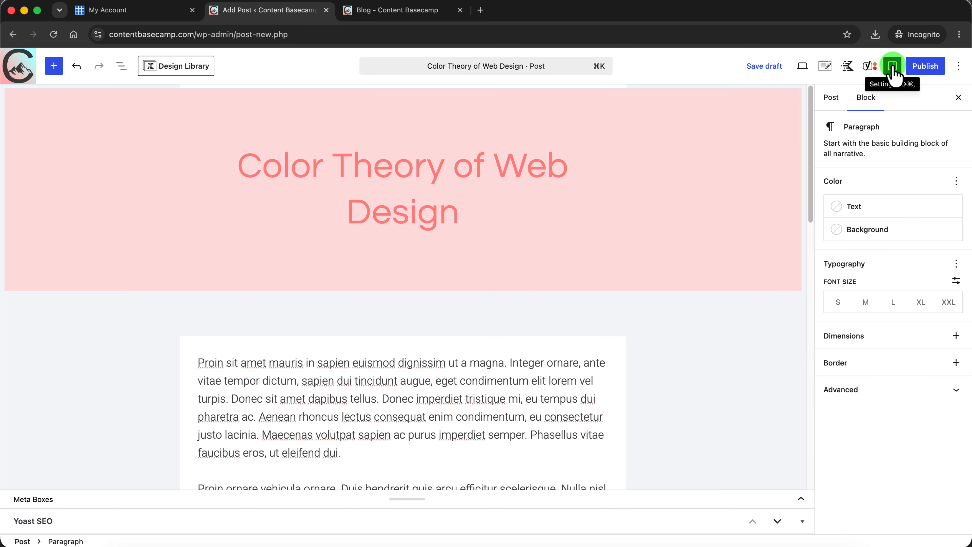
pyautogui.click(830, 99)
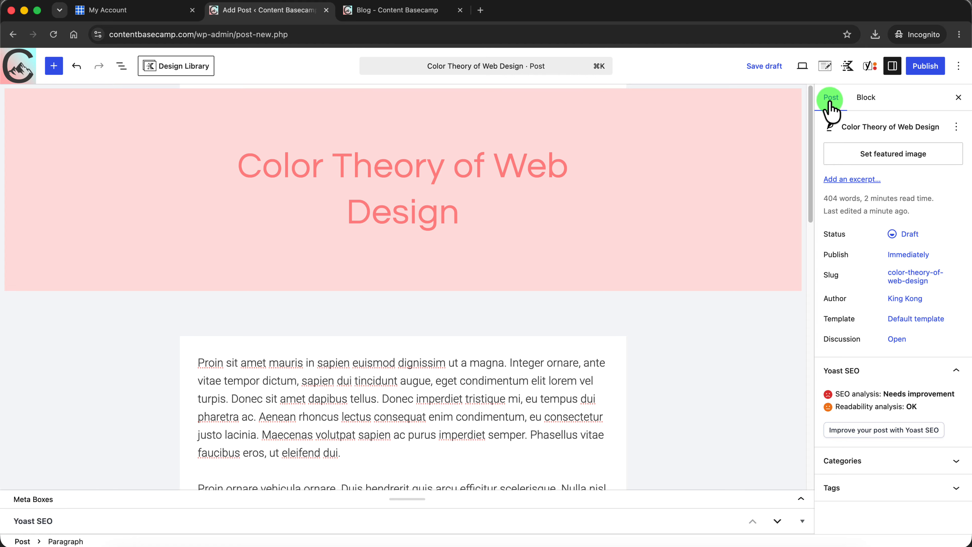
pyautogui.click(908, 281)
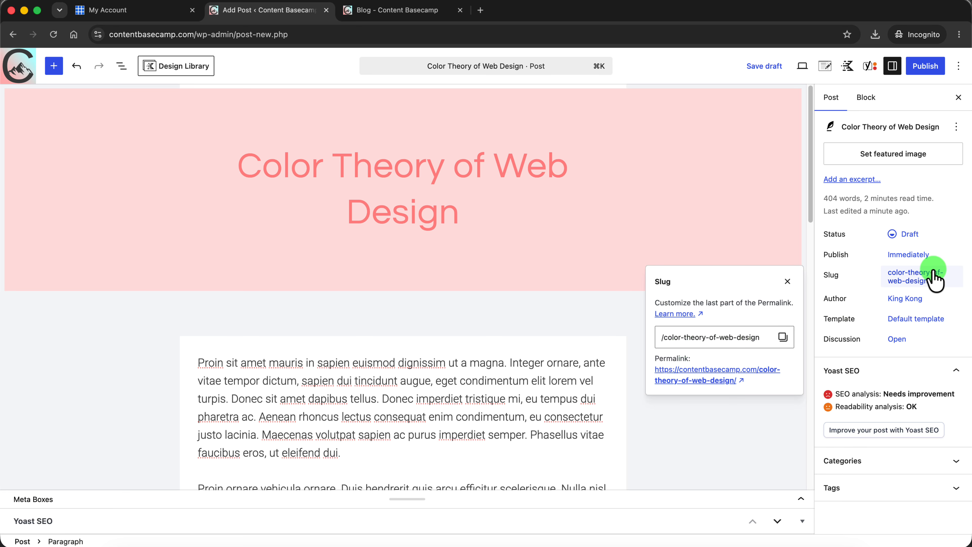
pyautogui.click(949, 270)
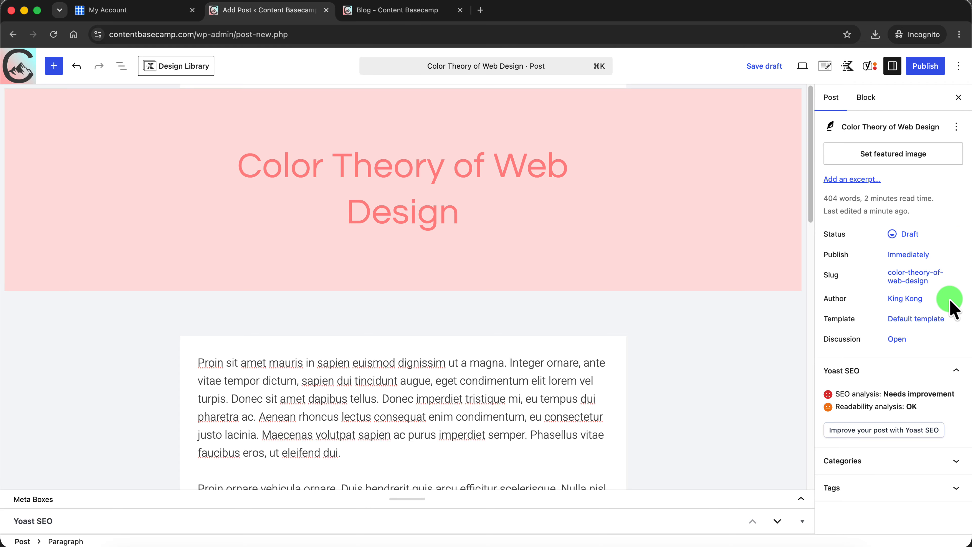
# Search the Pexels images for "color theory" to find a featured image for the post
pyautogui.click(893, 156)
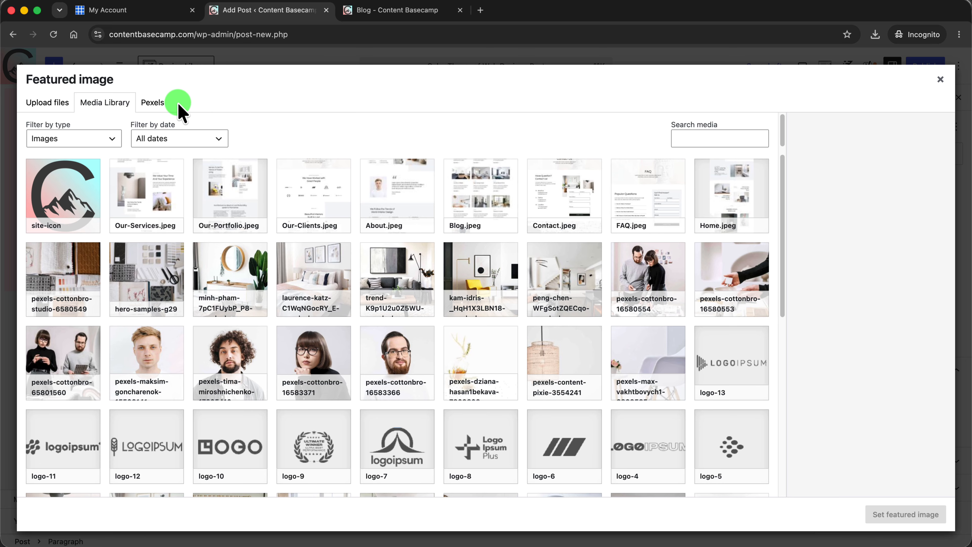
pyautogui.click(154, 104)
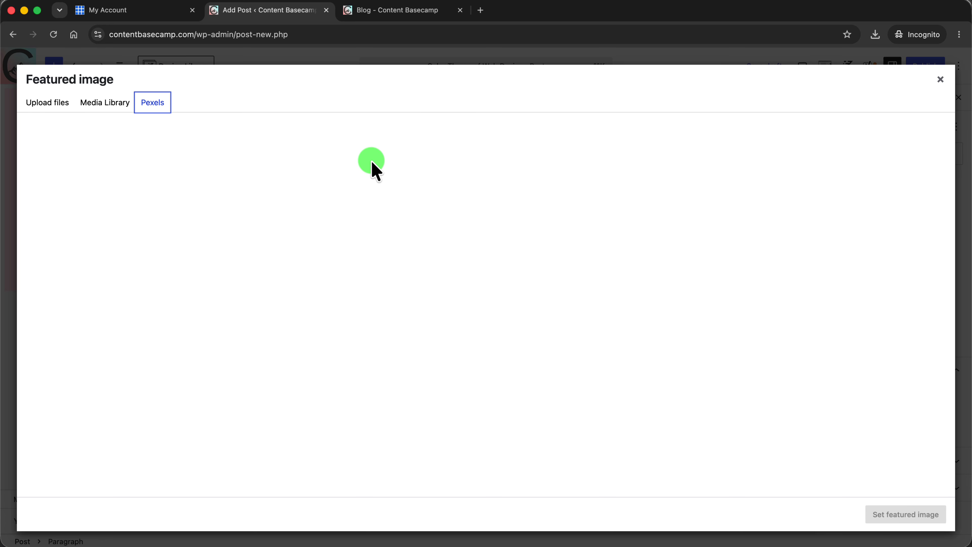
pyautogui.click(239, 129)
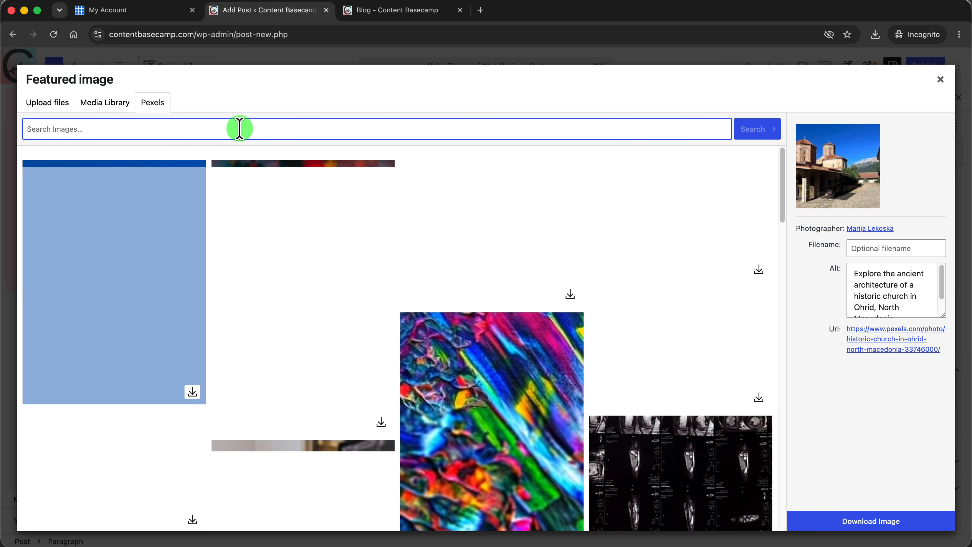
pyautogui.write('color')
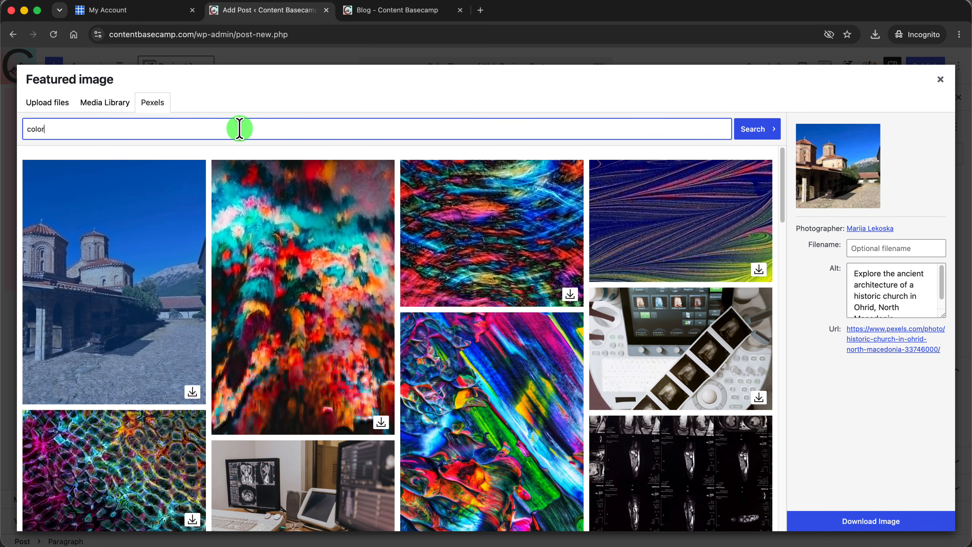
pyautogui.press('Return')
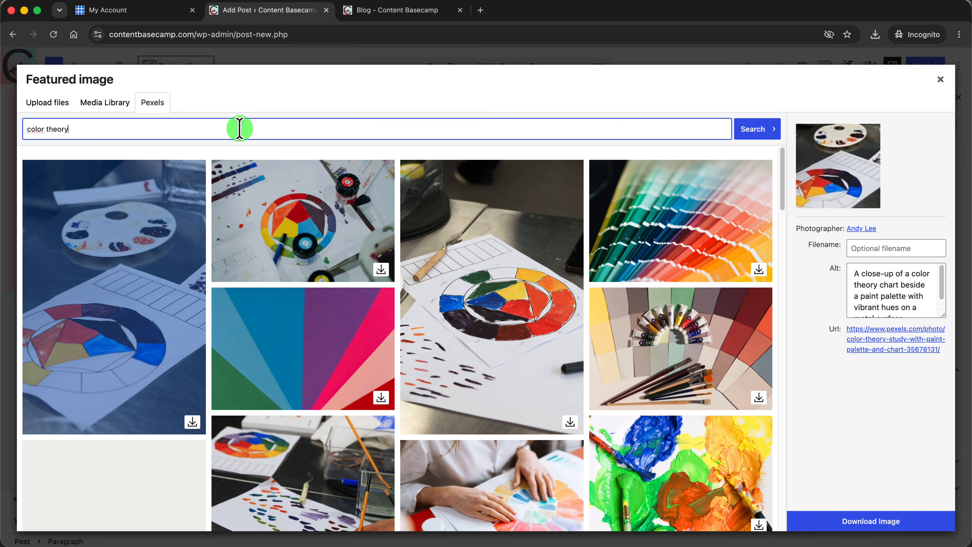
# Download the close-up photo of colorful paint and brushes from Pexels and set it as the post's featured image
pyautogui.scroll(-5, 423, 250)
pyautogui.click(696, 245)
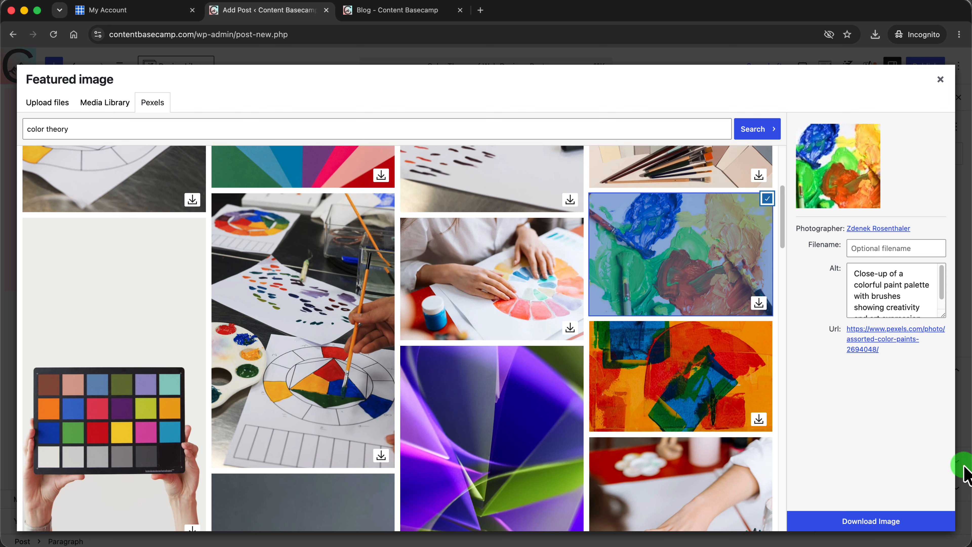
pyautogui.click(888, 522)
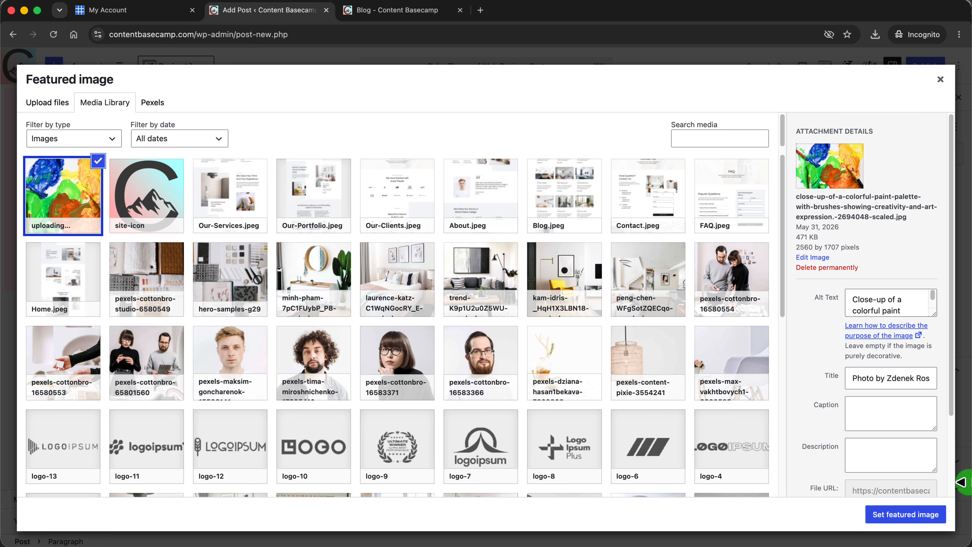
pyautogui.click(901, 517)
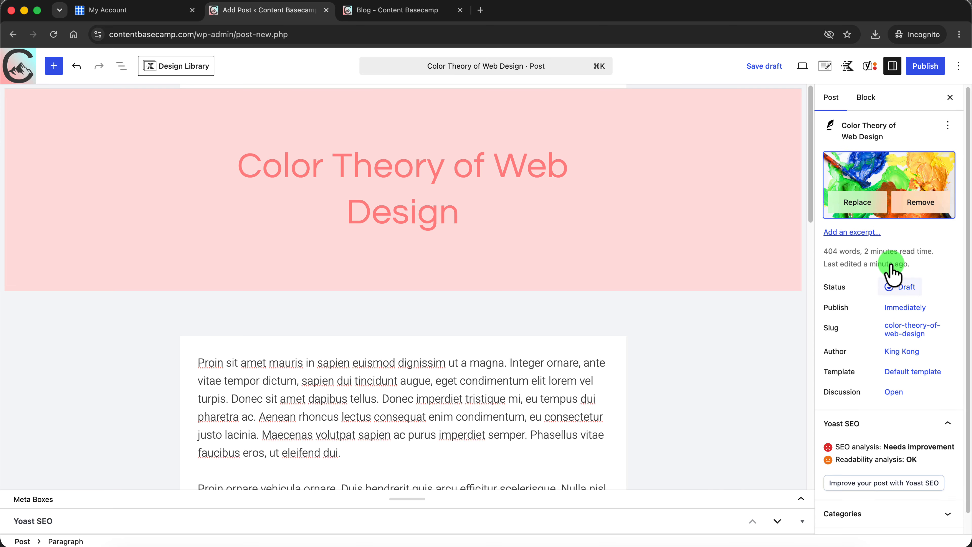
# Assign the Design category to the post and check the tag options without adding a tag
pyautogui.scroll(-1, 965, 161)
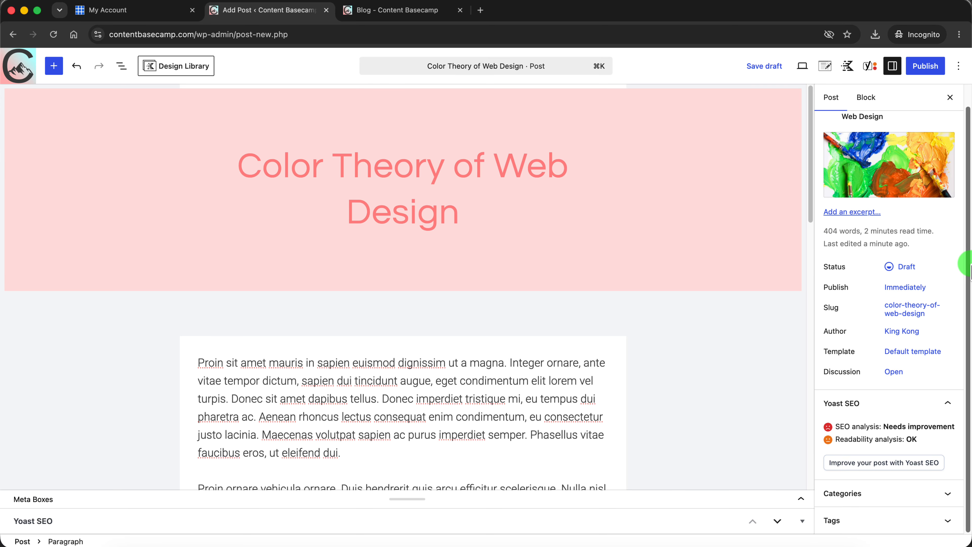
pyautogui.click(939, 495)
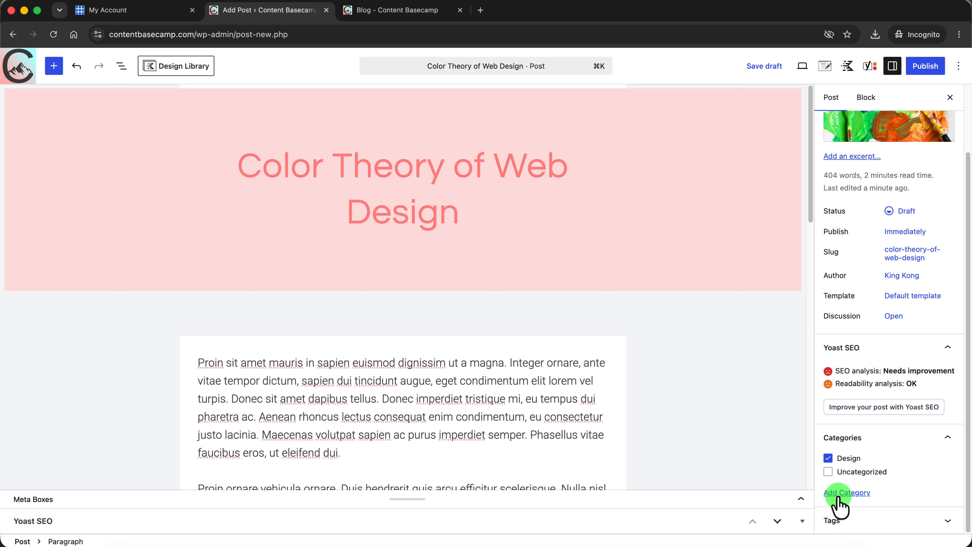
pyautogui.click(949, 518)
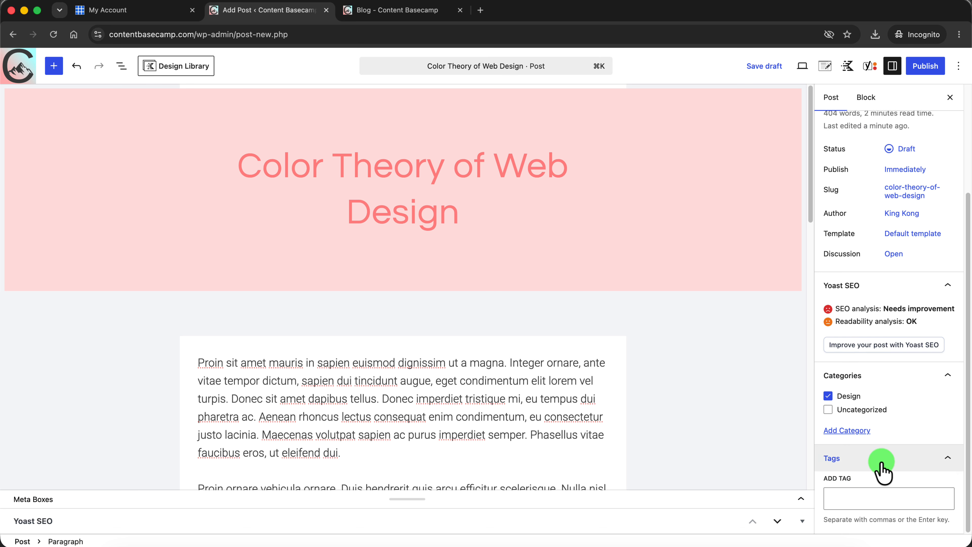
pyautogui.click(948, 460)
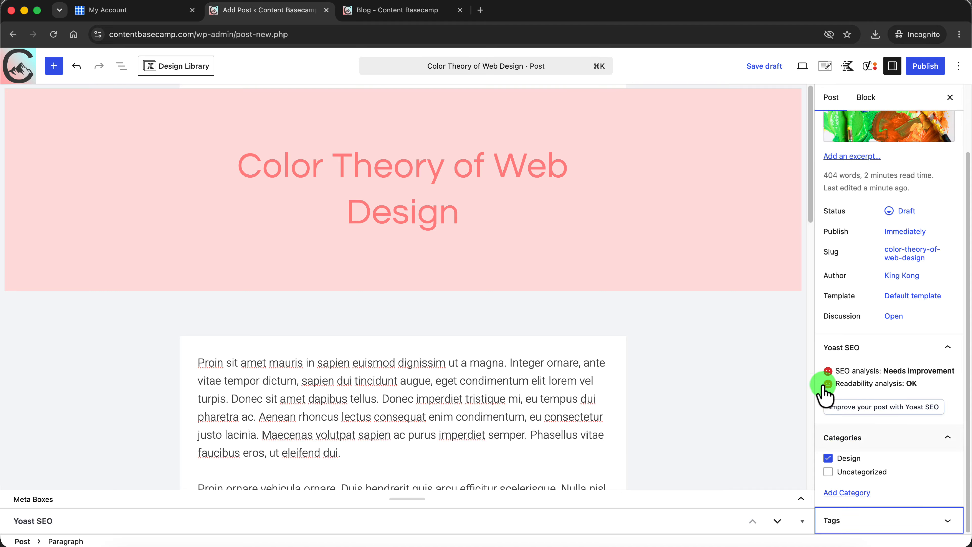
# Look through the post body and examine the Yoast SEO sidebar options for the post
pyautogui.moveTo(811, 193); pyautogui.dragTo(813, 375)
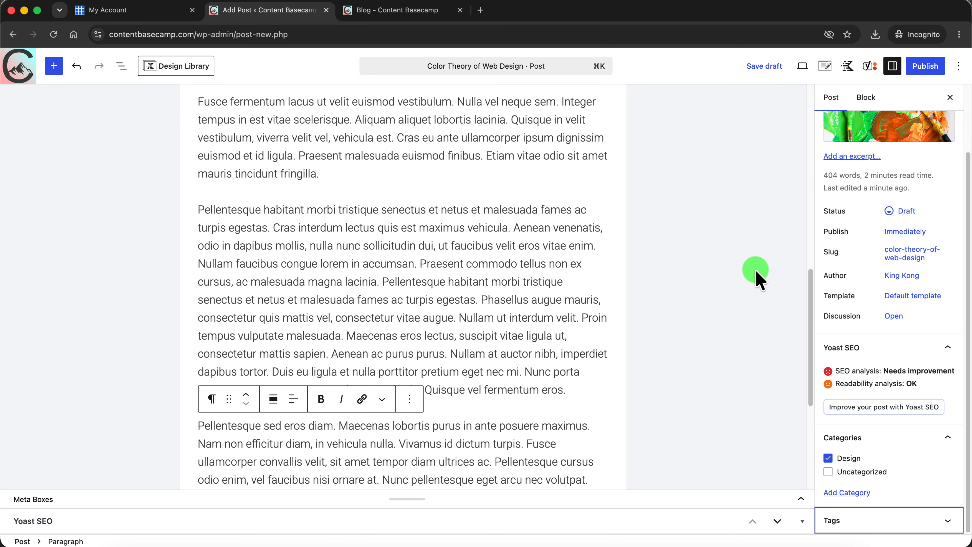
pyautogui.moveTo(809, 307); pyautogui.dragTo(815, 111)
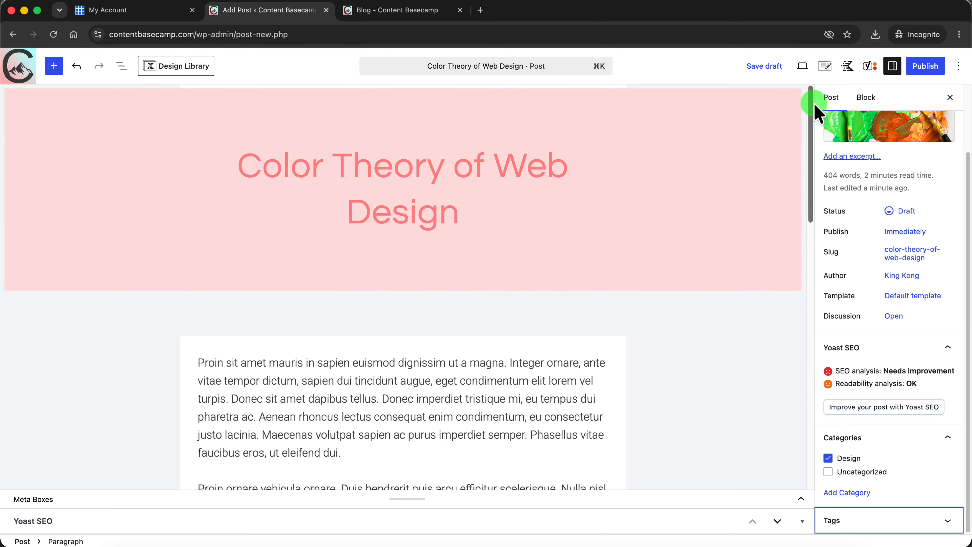
pyautogui.click(869, 69)
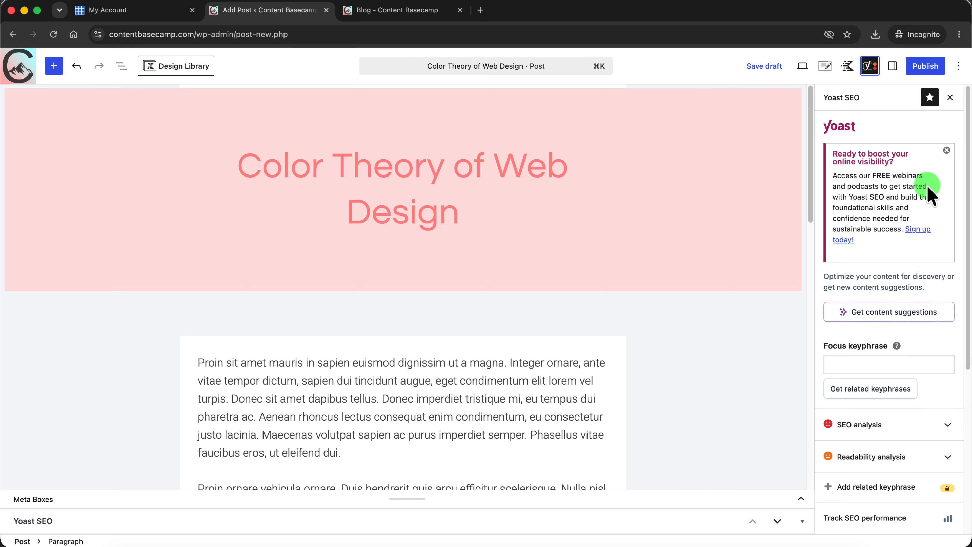
pyautogui.moveTo(963, 195); pyautogui.dragTo(964, 269)
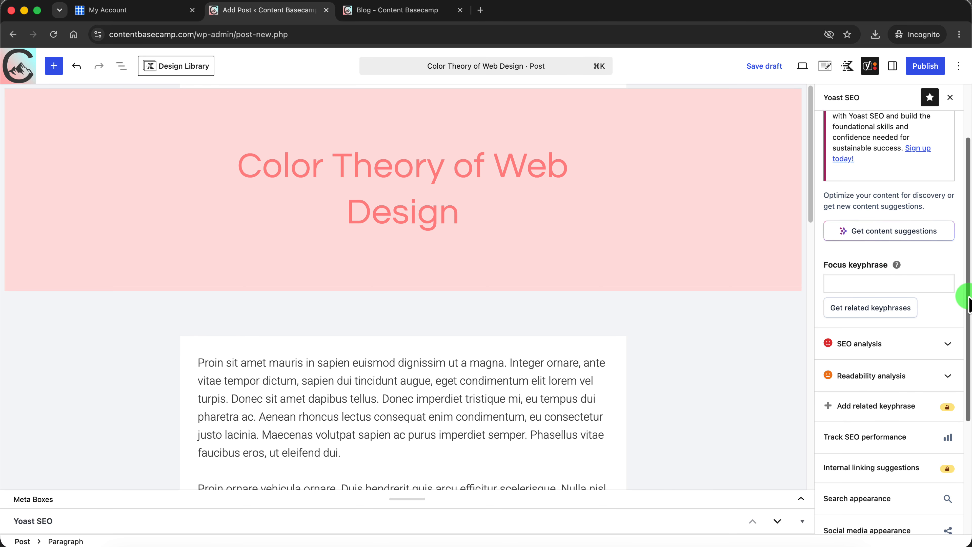
pyautogui.moveTo(967, 298); pyautogui.dragTo(968, 218)
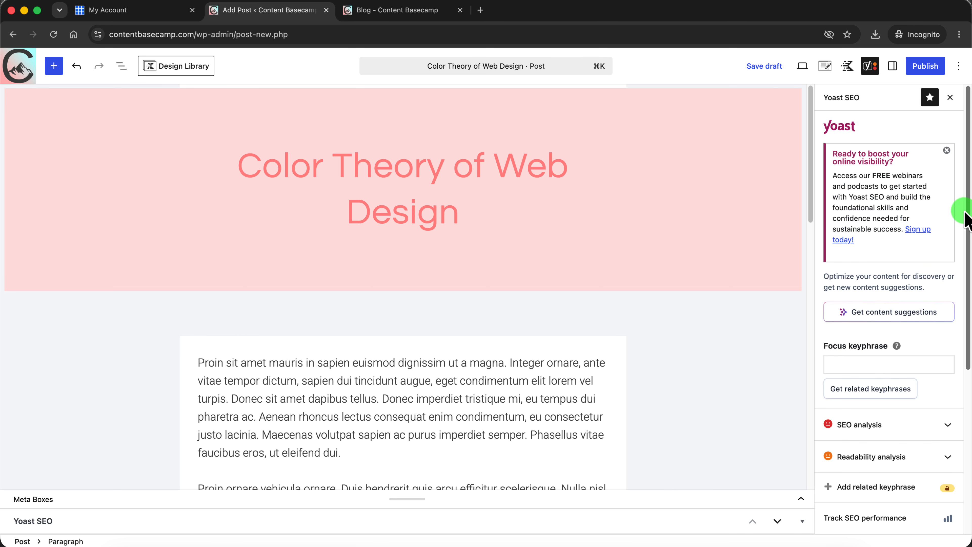
# Return to the block settings and examine Yoast SEO's focus keyphrase, SEO title and meta description fields below the post
pyautogui.click(893, 72)
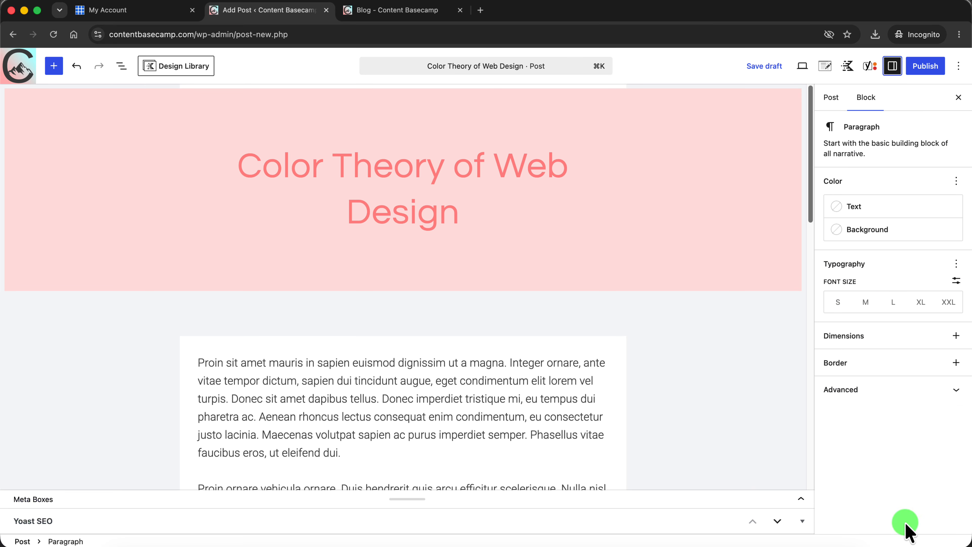
pyautogui.click(801, 522)
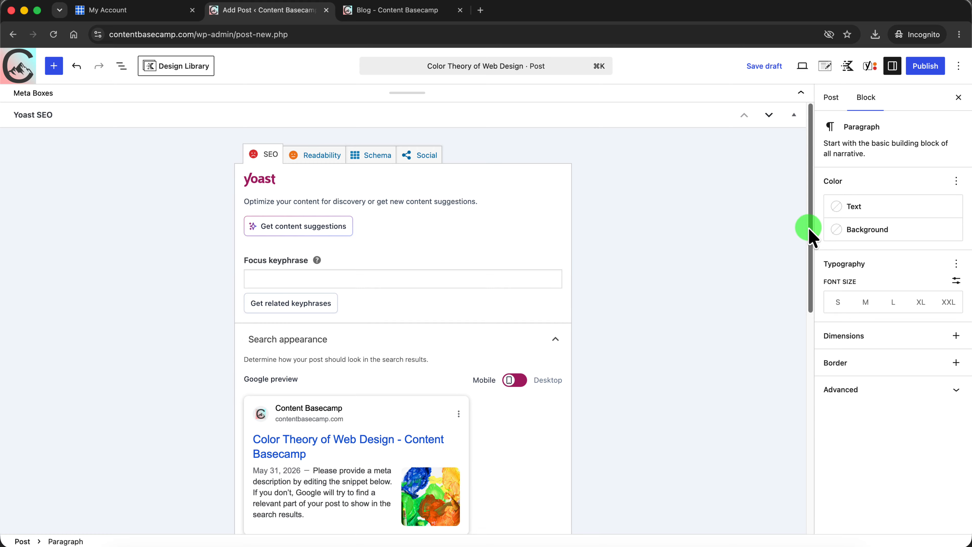
pyautogui.click(301, 279)
pyautogui.moveTo(811, 253); pyautogui.dragTo(802, 398)
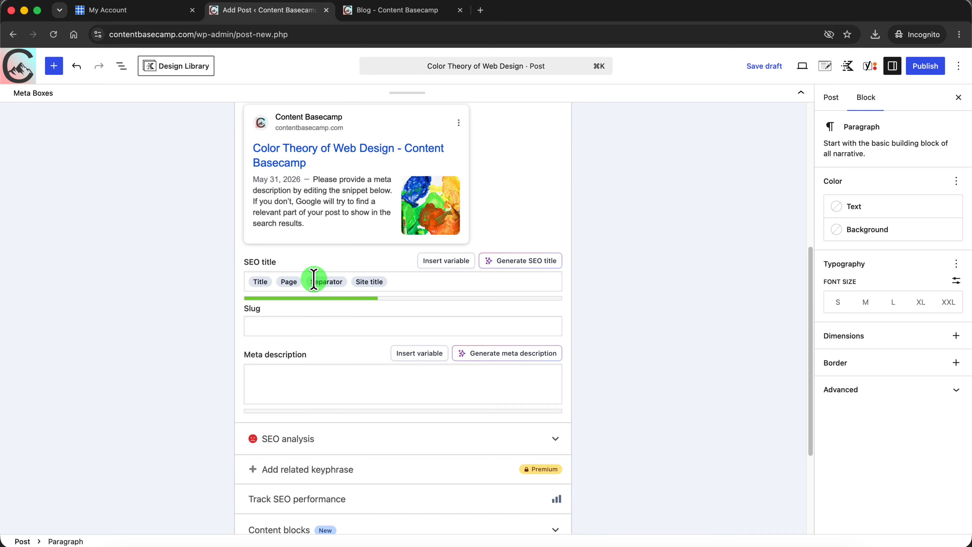
pyautogui.click(417, 277)
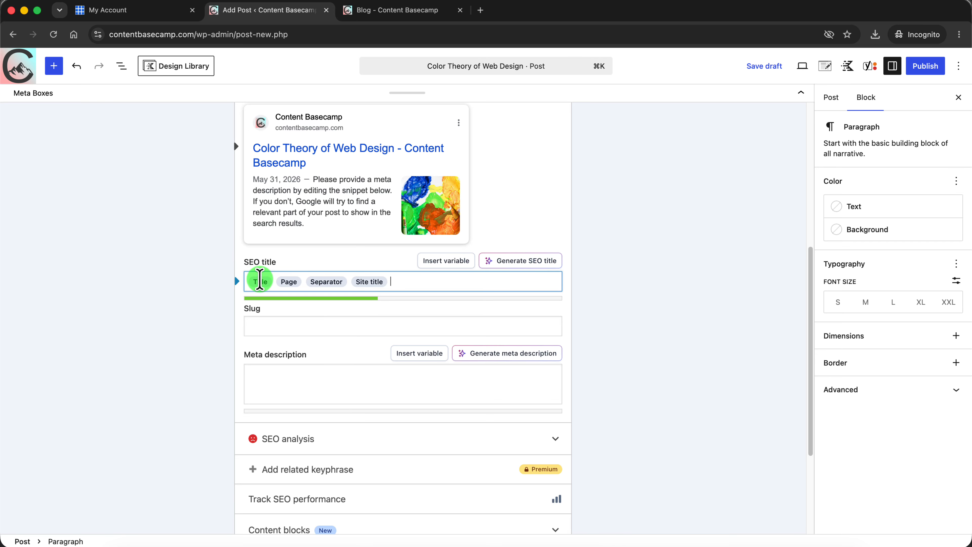
pyautogui.click(302, 386)
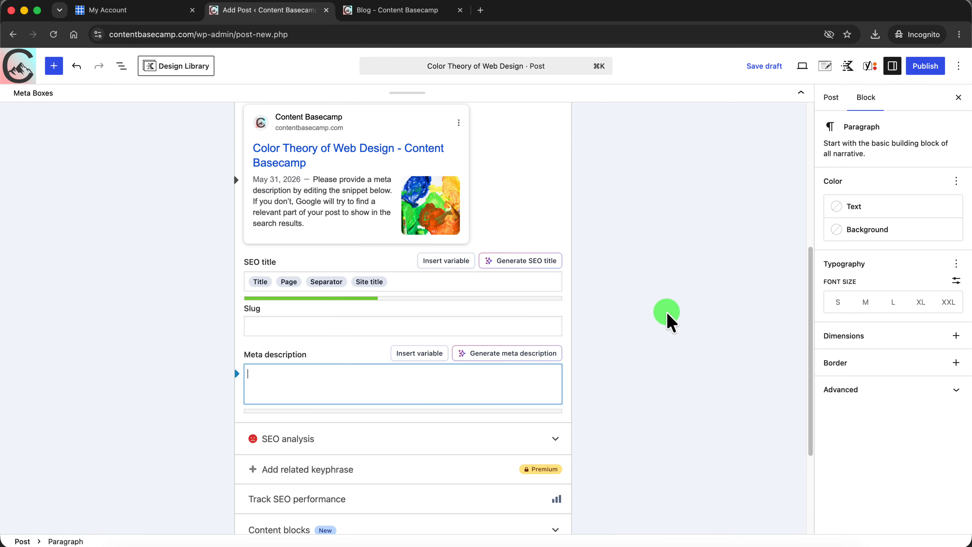
pyautogui.moveTo(810, 348); pyautogui.dragTo(809, 174)
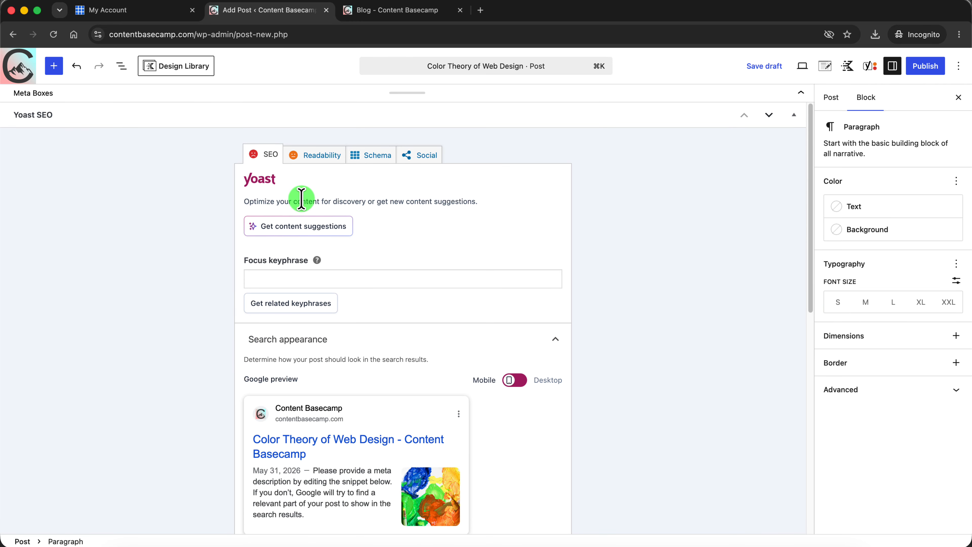
# Review Yoast SEO's readability, schema and social sections, then collapse the Yoast SEO area below the post
pyautogui.click(314, 161)
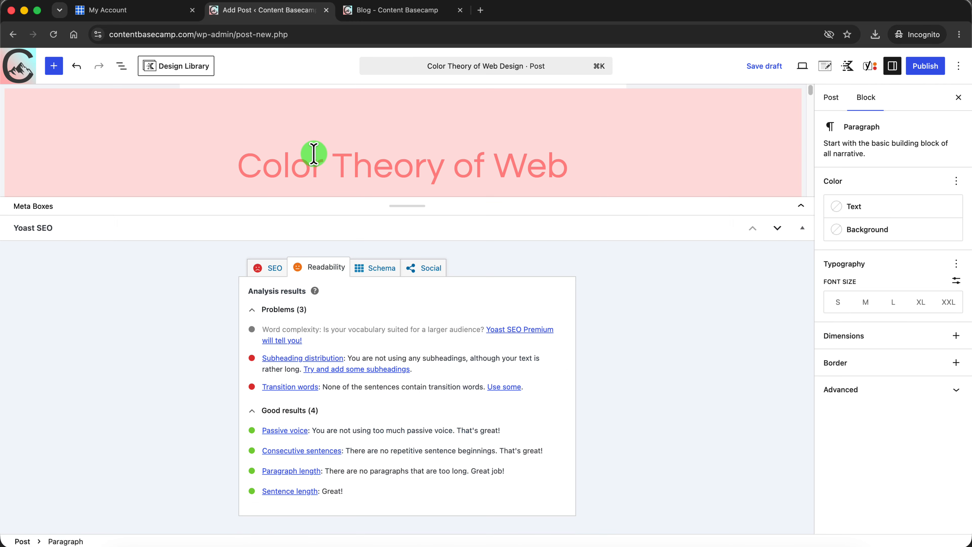
pyautogui.click(380, 272)
pyautogui.click(428, 284)
pyautogui.click(264, 155)
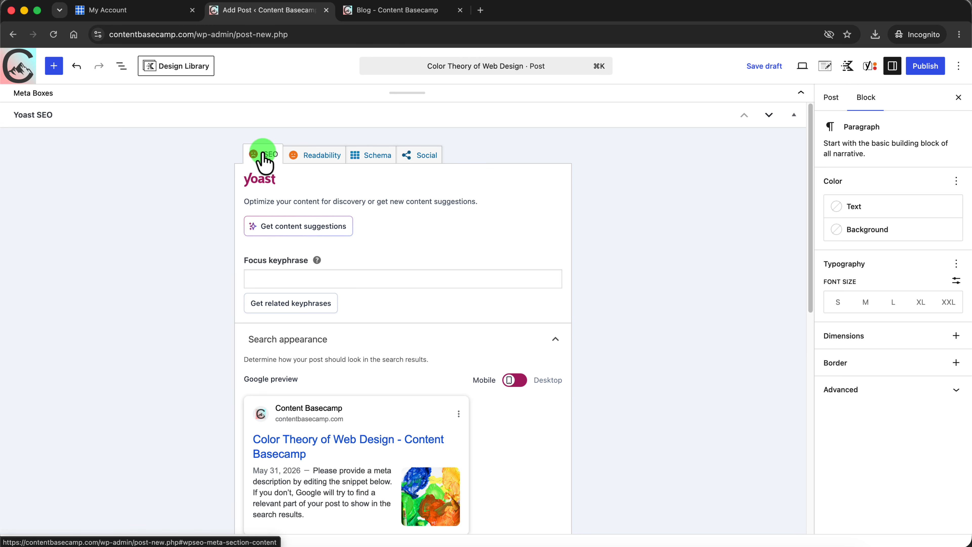
pyautogui.click(794, 117)
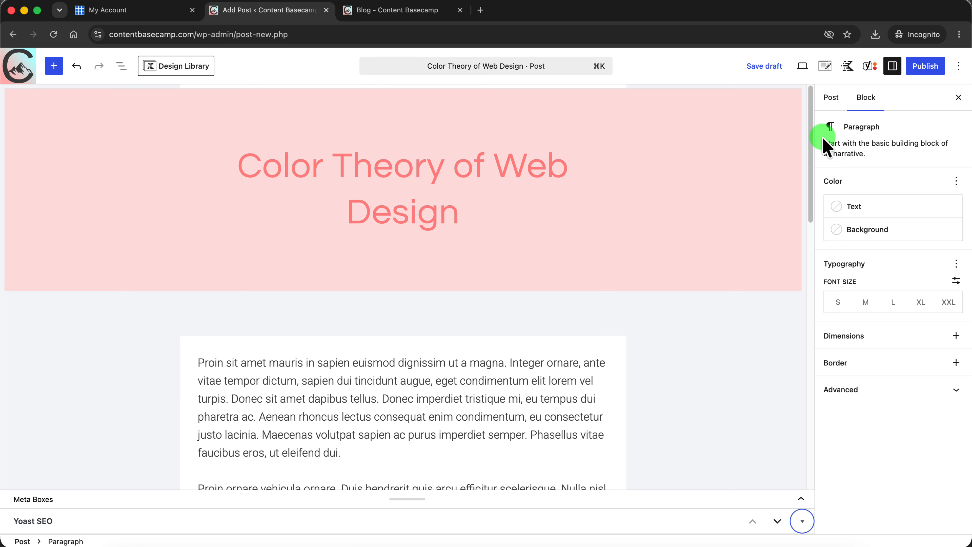
# Check the post's layout in the Tablet and Mobile views and return to the Desktop view
pyautogui.moveTo(813, 139); pyautogui.dragTo(823, 122)
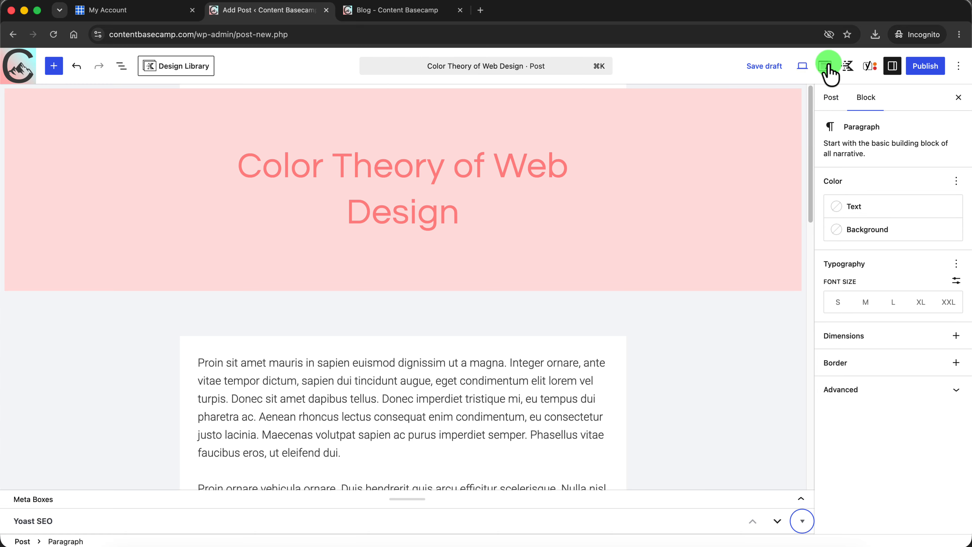
pyautogui.click(804, 66)
pyautogui.click(695, 115)
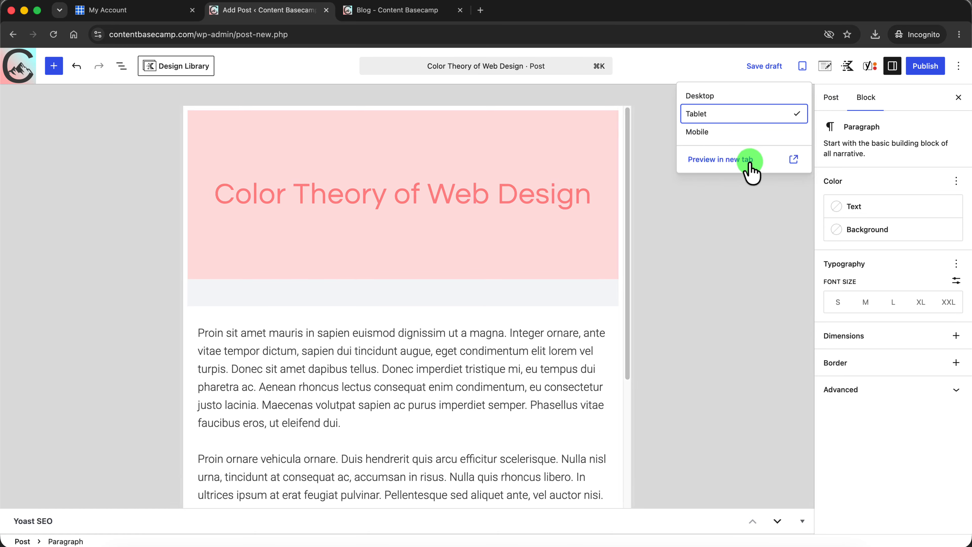
pyautogui.click(728, 132)
pyautogui.moveTo(538, 195); pyautogui.dragTo(430, 157)
pyautogui.click(745, 97)
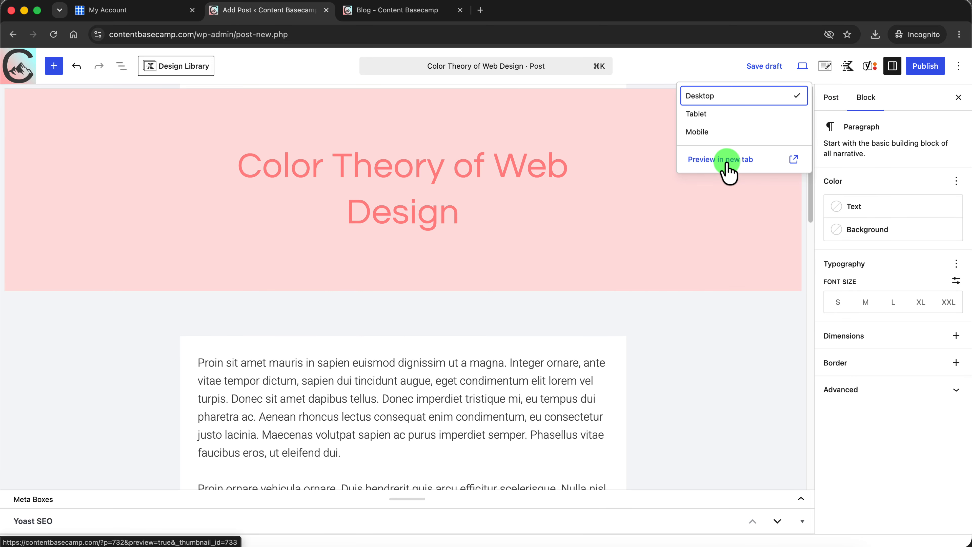
# Preview the post on the live site in a separate tab and return to the editor
pyautogui.click(727, 160)
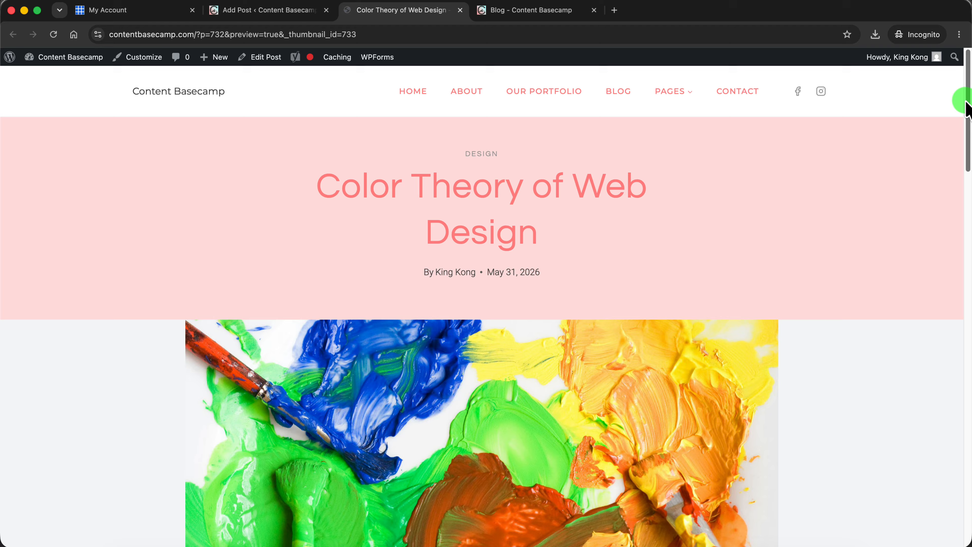
pyautogui.moveTo(966, 103); pyautogui.dragTo(968, 52)
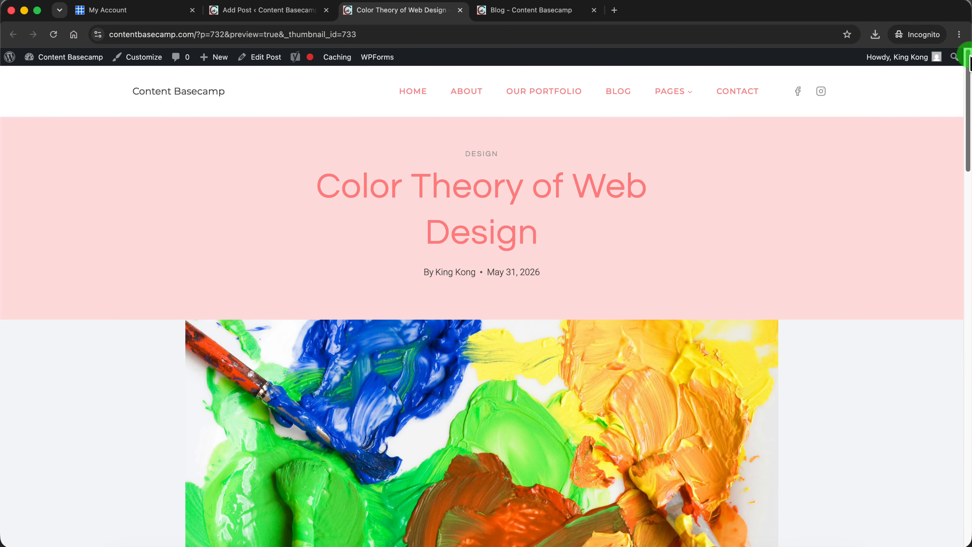
pyautogui.click(460, 10)
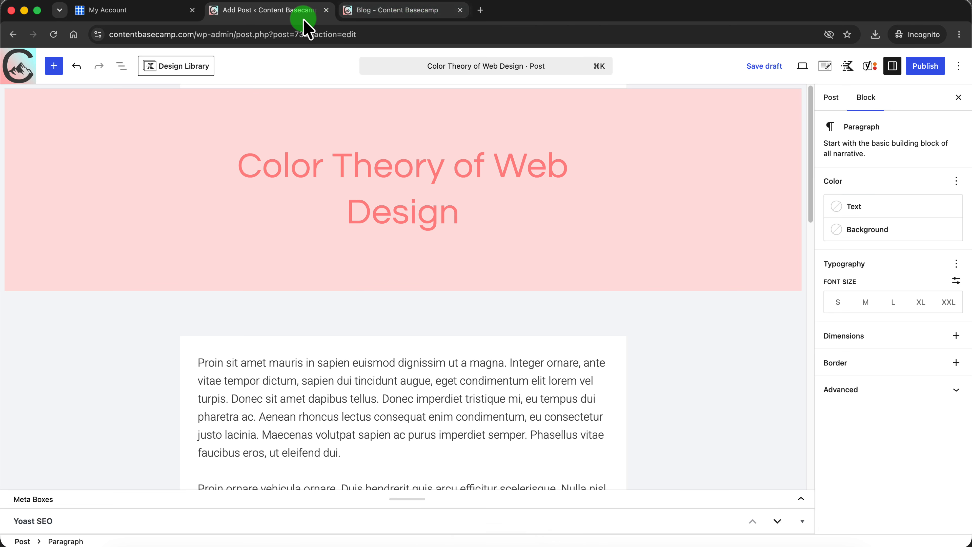
# Publish the post immediately with public visibility and select its post address
pyautogui.click(920, 71)
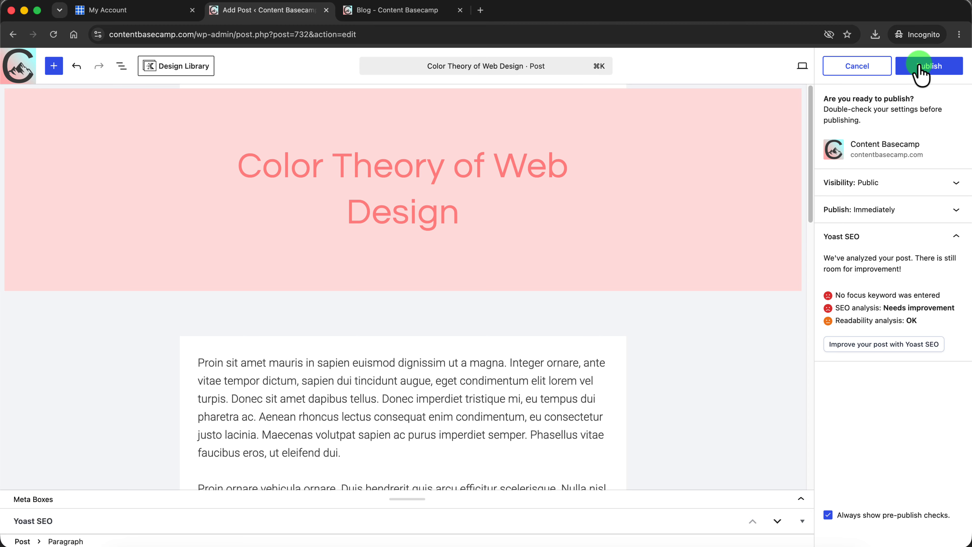
pyautogui.click(920, 69)
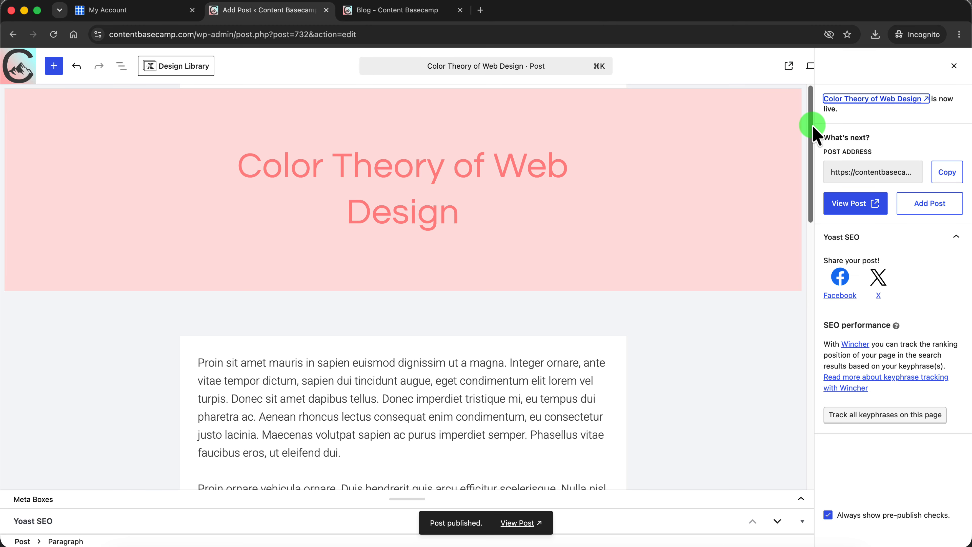
pyautogui.click(877, 172)
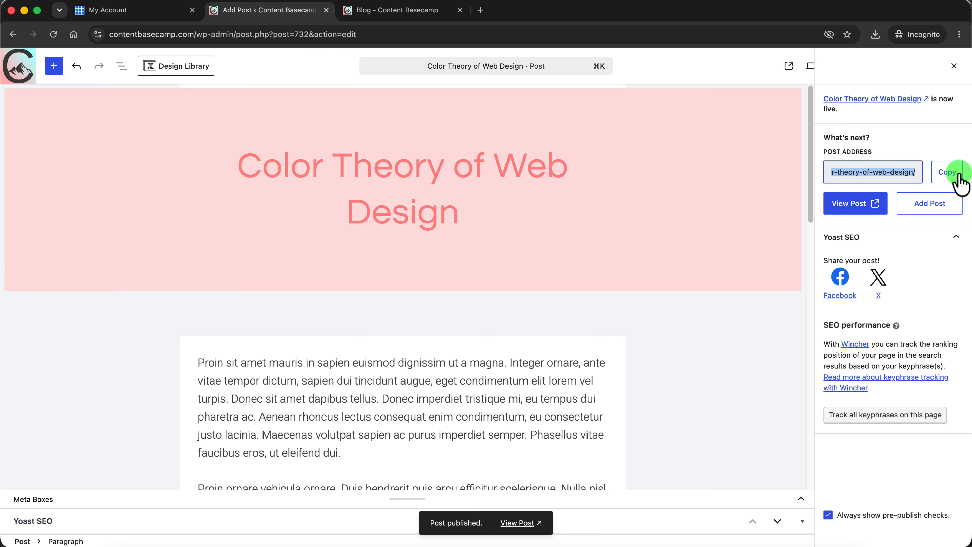
# Refresh the live Blog page and open the Color Theory of Web Design post to read through it
pyautogui.click(384, 14)
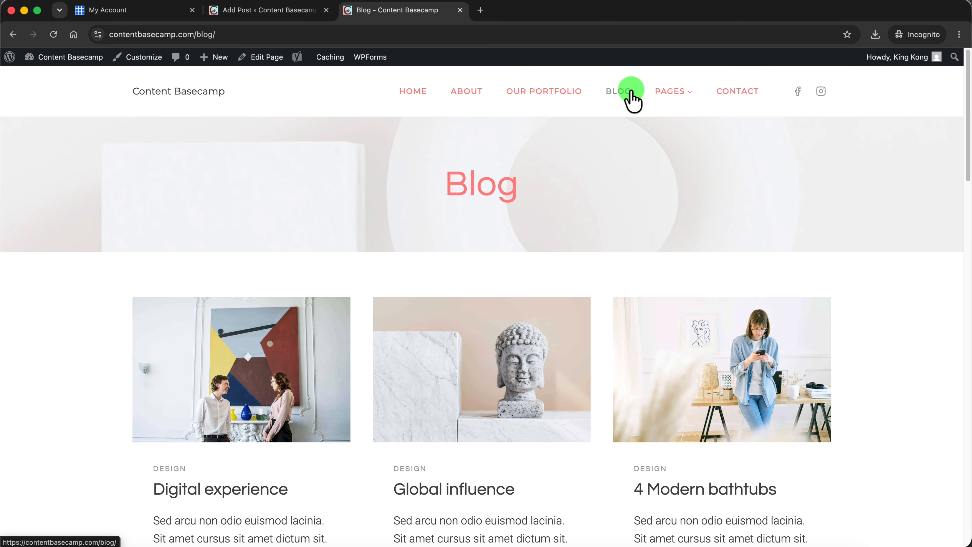
pyautogui.click(54, 34)
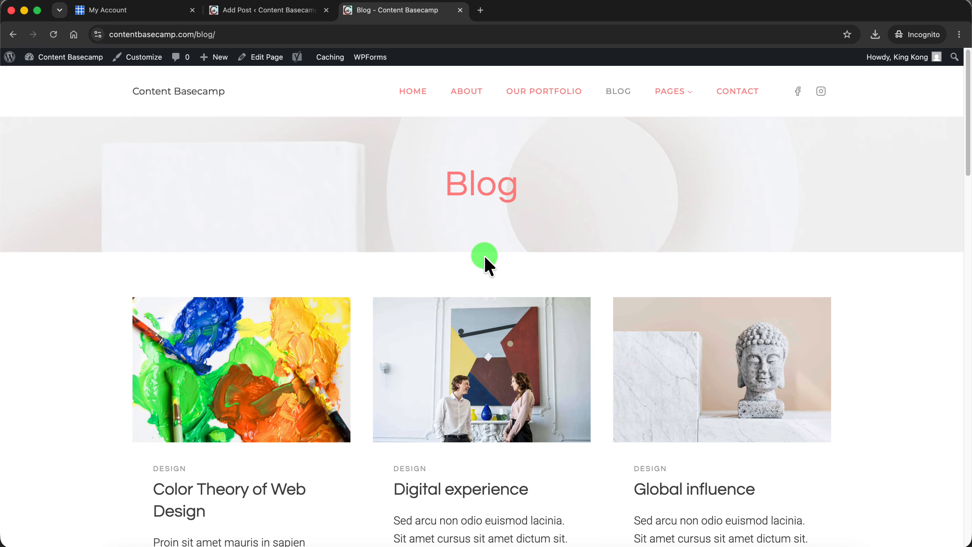
pyautogui.scroll(-2, 484, 256)
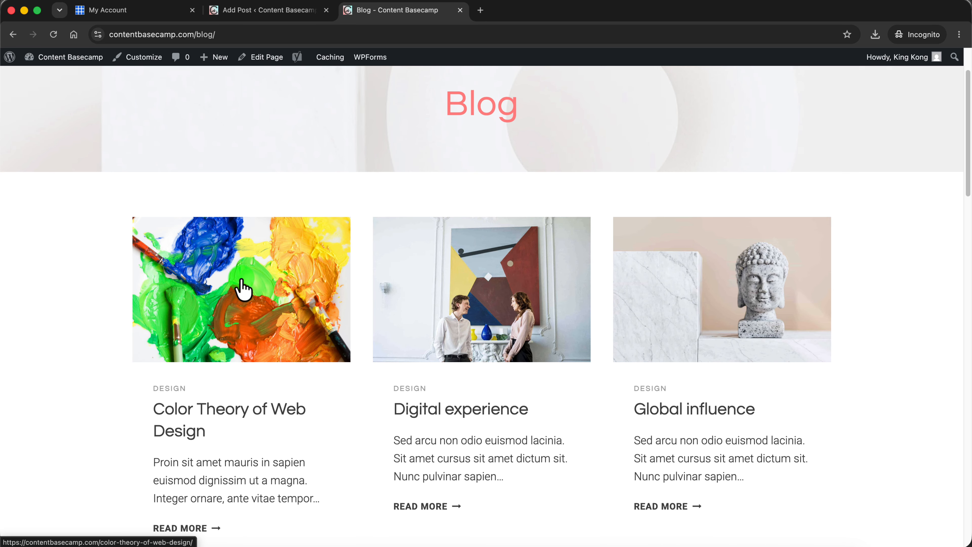
pyautogui.click(241, 289)
pyautogui.moveTo(966, 124)
pyautogui.mouseDown()
pyautogui.moveTo(964, 345)
pyautogui.moveTo(969, 134)
pyautogui.mouseUp()
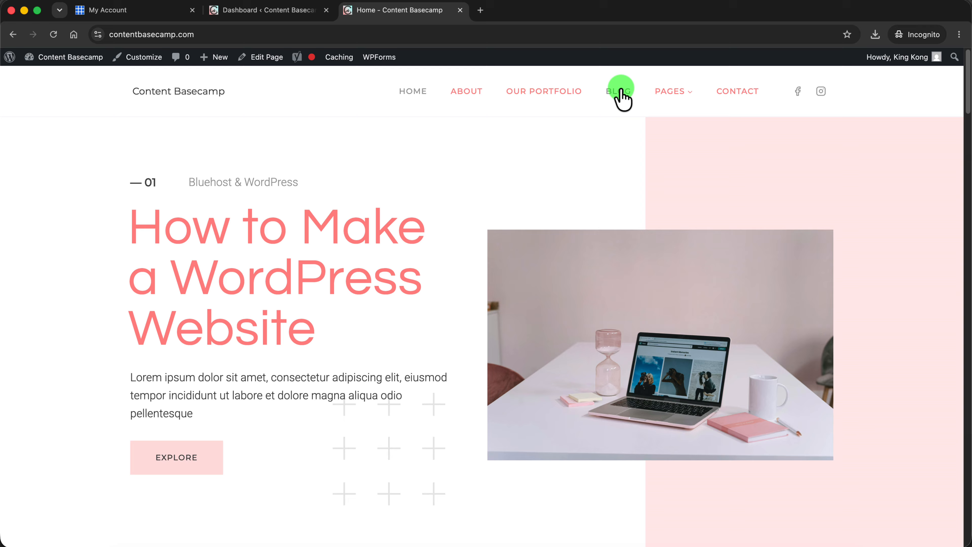
# Open the site's Blog page from the home page and look through its full grid of posts
pyautogui.click(622, 91)
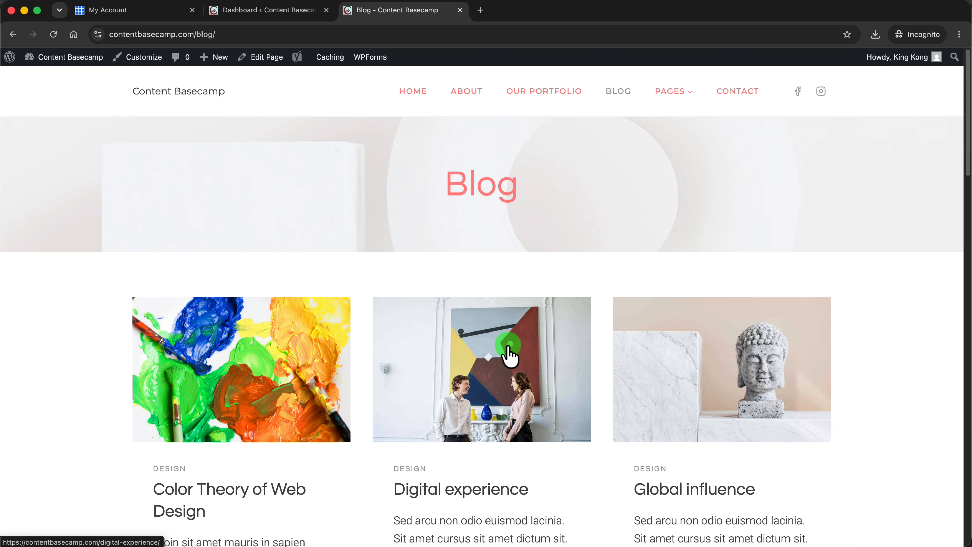
pyautogui.scroll(-20, 434, 374)
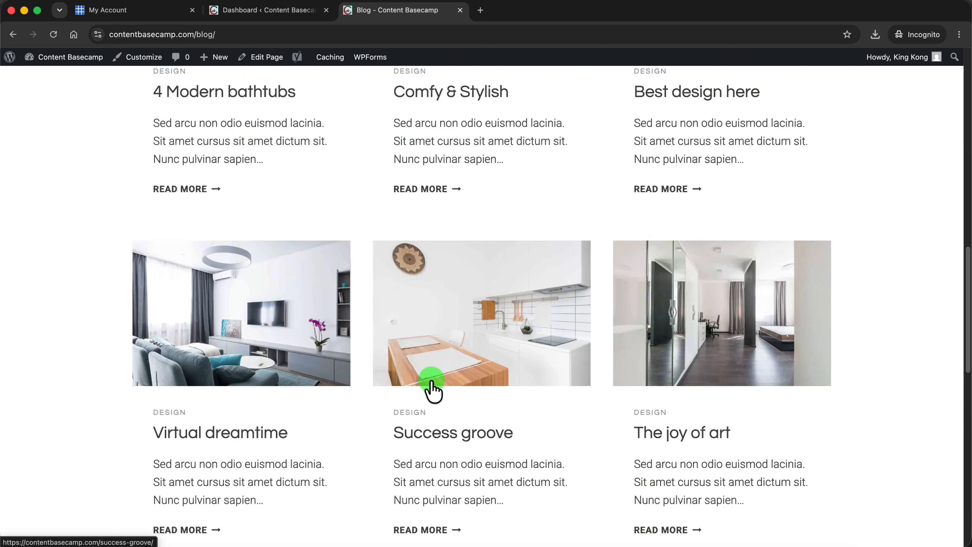
pyautogui.scroll(-10, 434, 391)
pyautogui.scroll(20, 434, 395)
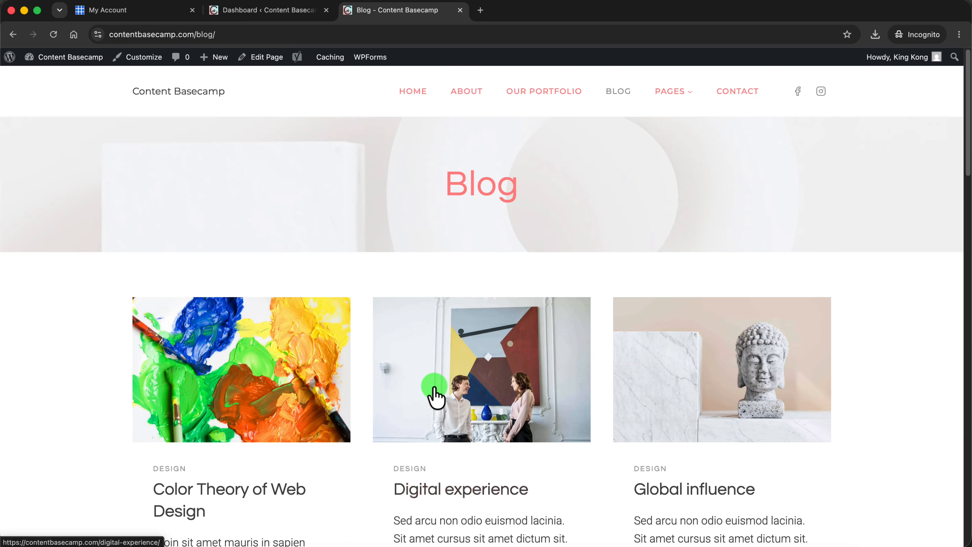
# Open the Archive Layout settings for customizing the Blog page, and try hiding the archive title before showing it again
pyautogui.click(142, 57)
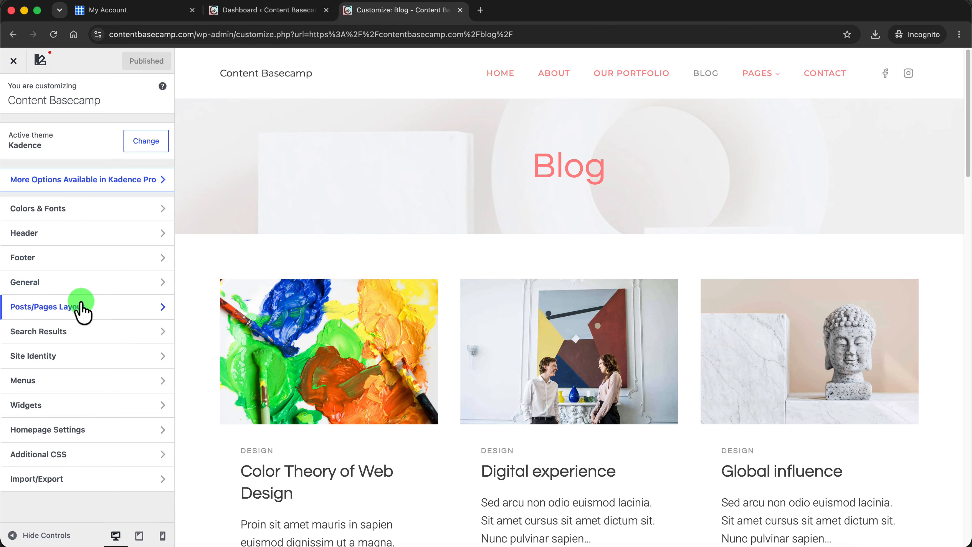
pyautogui.click(81, 315)
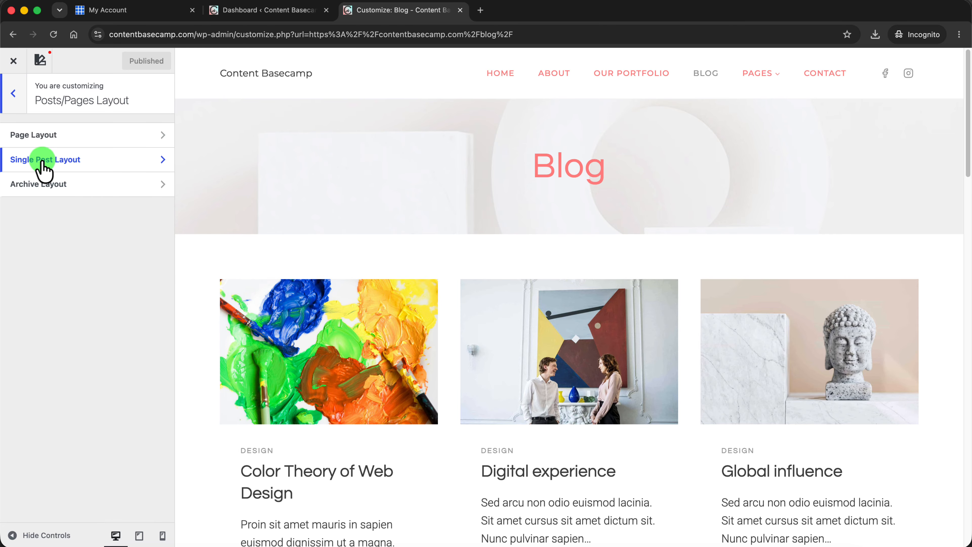
pyautogui.click(27, 188)
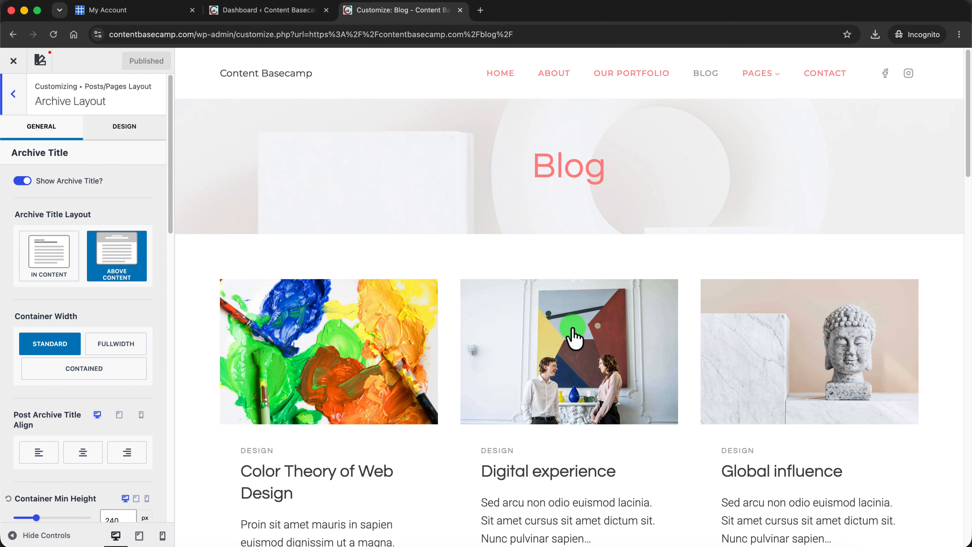
pyautogui.click(22, 180)
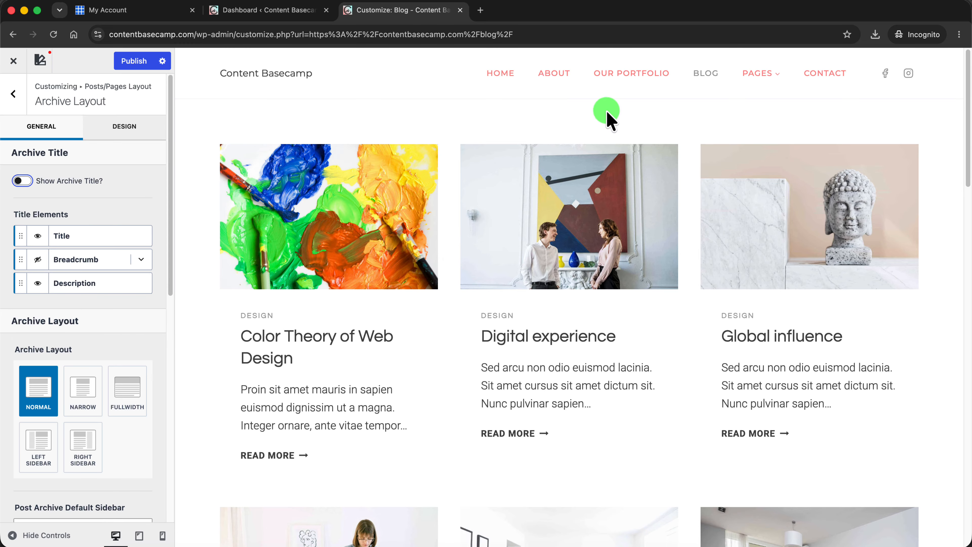
pyautogui.click(23, 181)
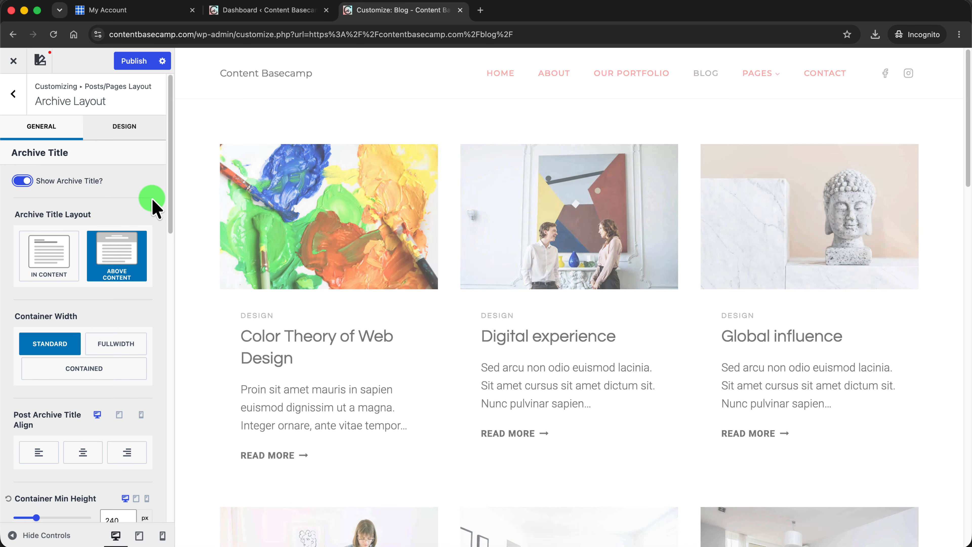
# Try the Fullwidth and Contained container widths for the archive title and return to Standard
pyautogui.moveTo(170, 200); pyautogui.dragTo(171, 248)
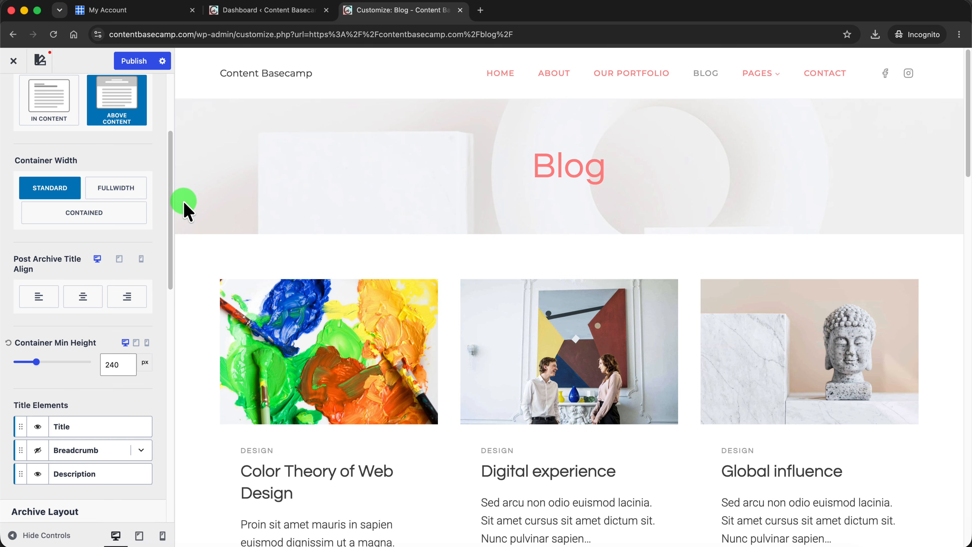
pyautogui.click(102, 190)
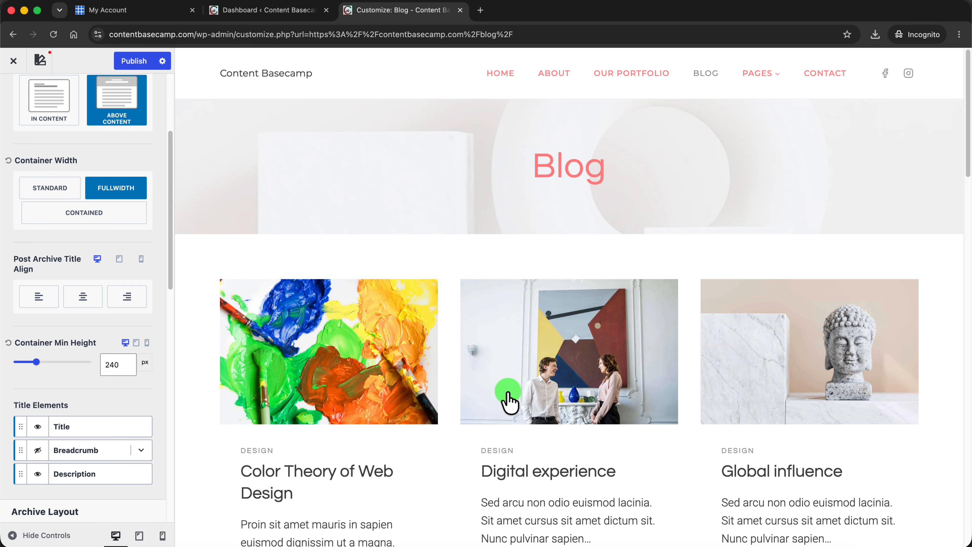
pyautogui.click(70, 219)
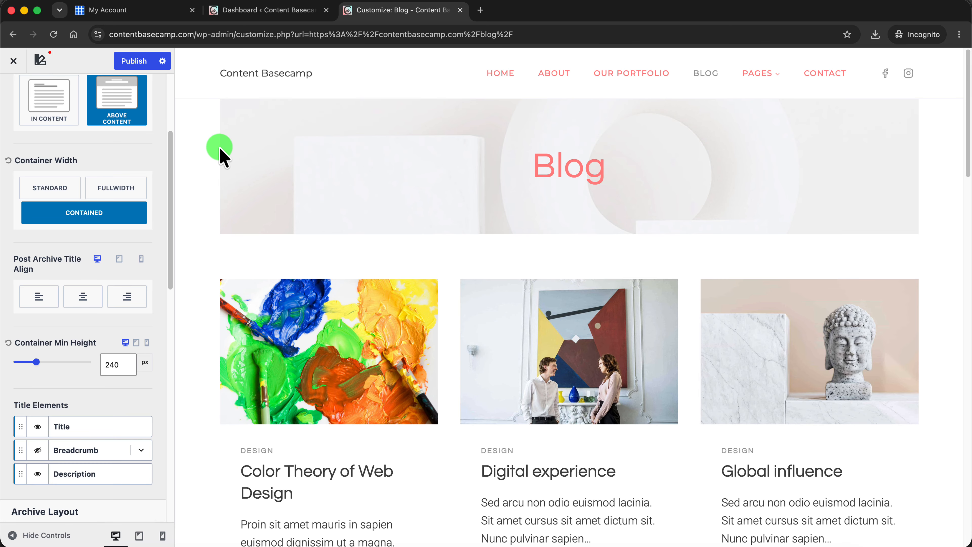
pyautogui.click(53, 190)
# Try the Narrow and Fullwidth archive layouts for the Blog page, and reset the layout to its default
pyautogui.moveTo(172, 220); pyautogui.dragTo(169, 326)
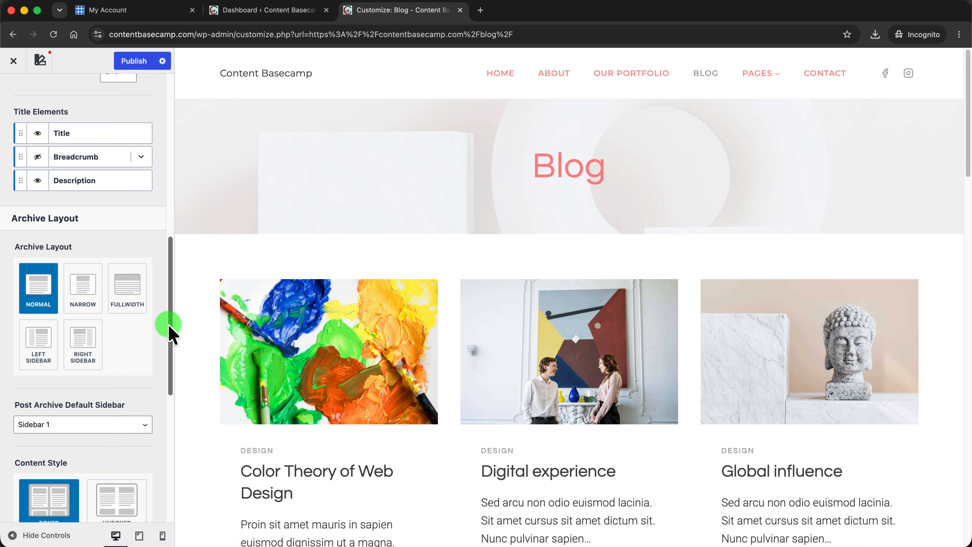
pyautogui.click(85, 301)
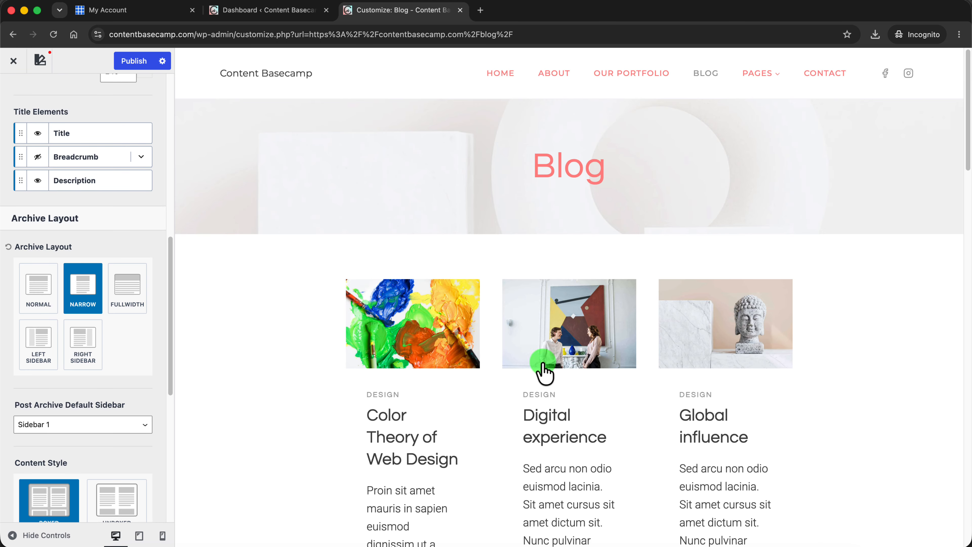
pyautogui.click(127, 303)
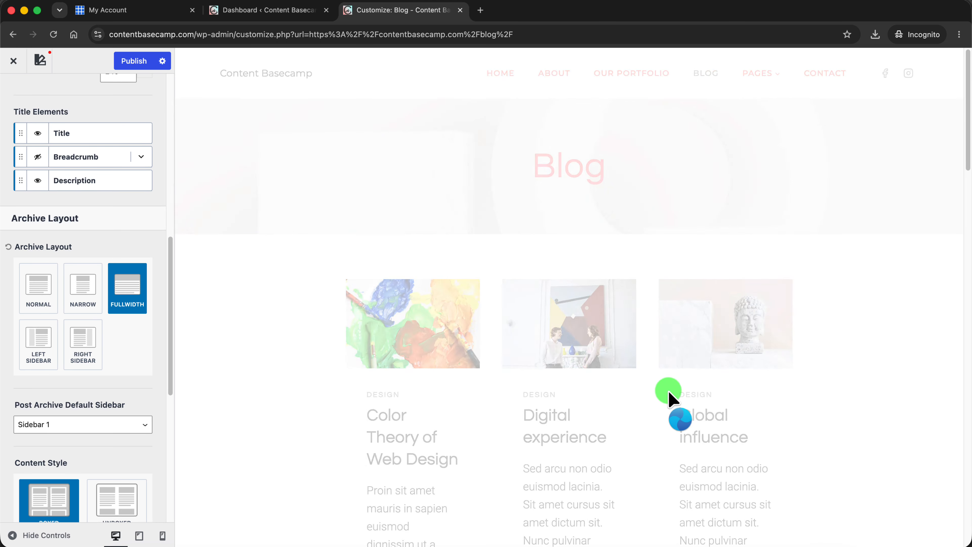
pyautogui.click(8, 247)
# Try showing the blog posts in 1 and 4 archive columns, ending on a single column
pyautogui.moveTo(164, 315); pyautogui.dragTo(174, 462)
pyautogui.scroll(-4, 397, 375)
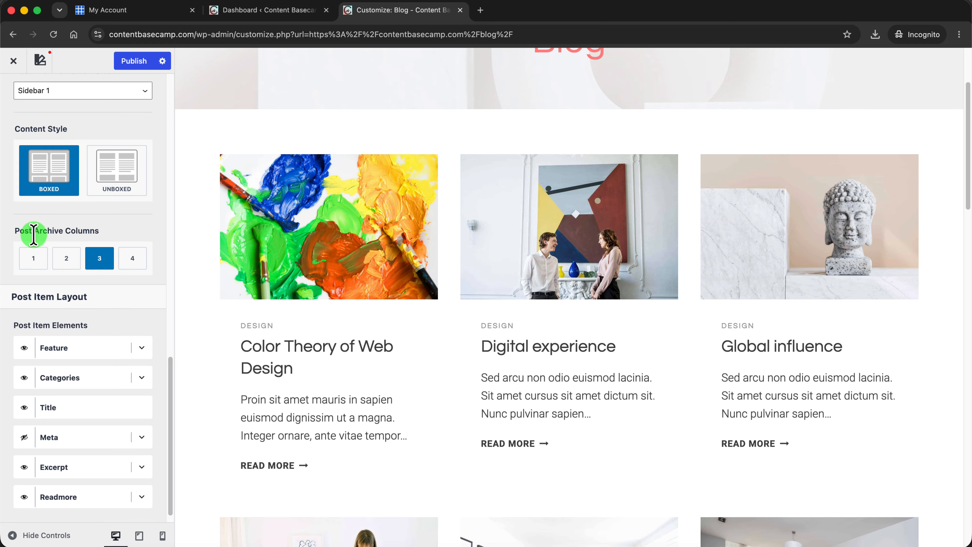
pyautogui.click(40, 248)
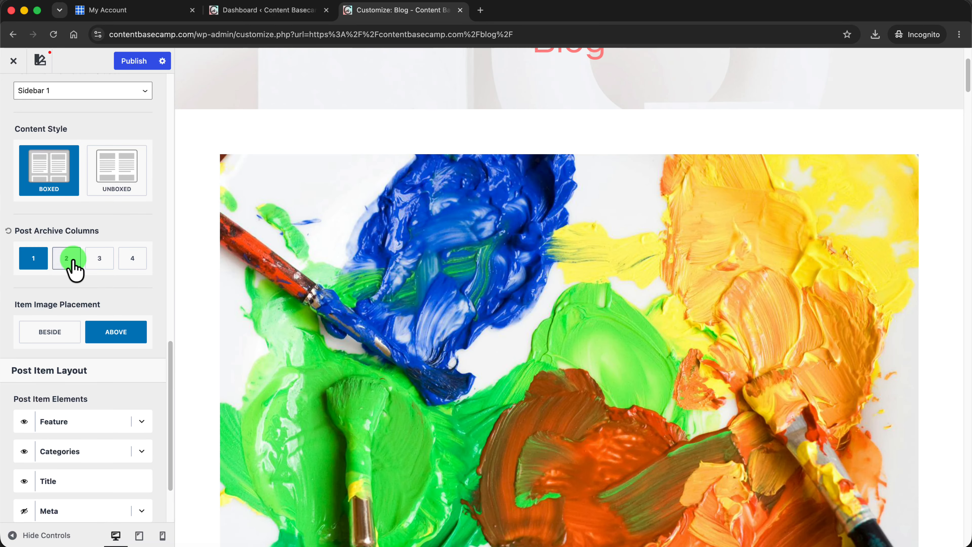
pyautogui.click(145, 261)
pyautogui.click(33, 257)
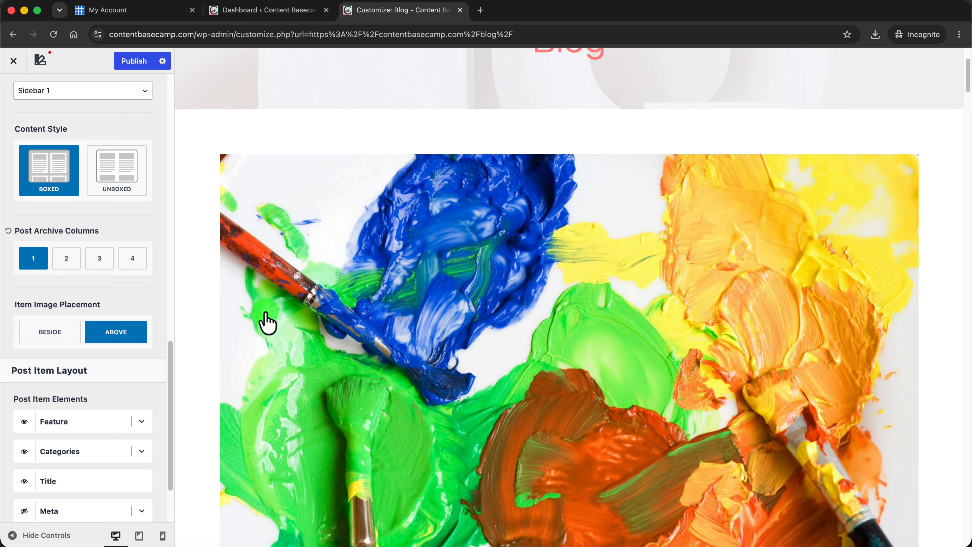
pyautogui.click(295, 211)
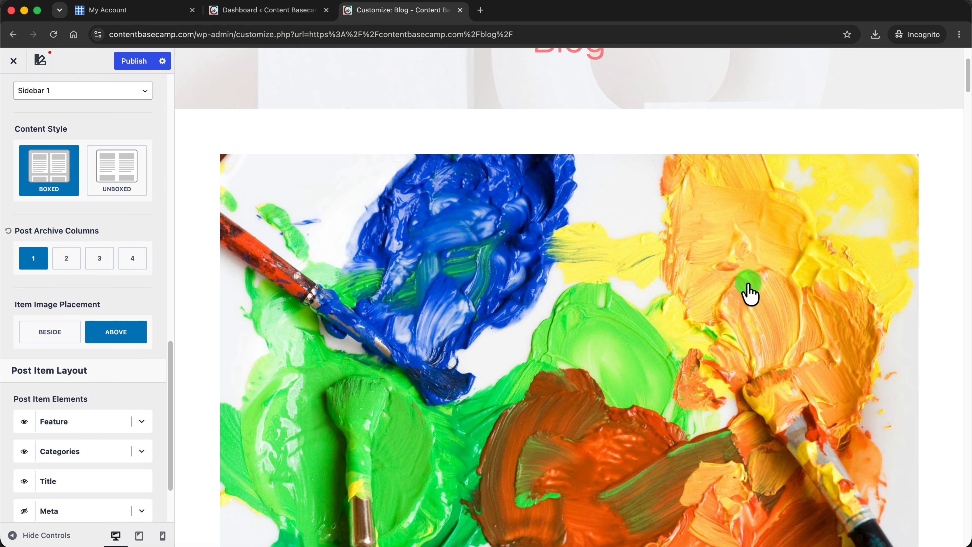
# Try the Narrow archive layout with a single column, and restore the Normal layout with 3 columns
pyautogui.moveTo(169, 373); pyautogui.dragTo(184, 261)
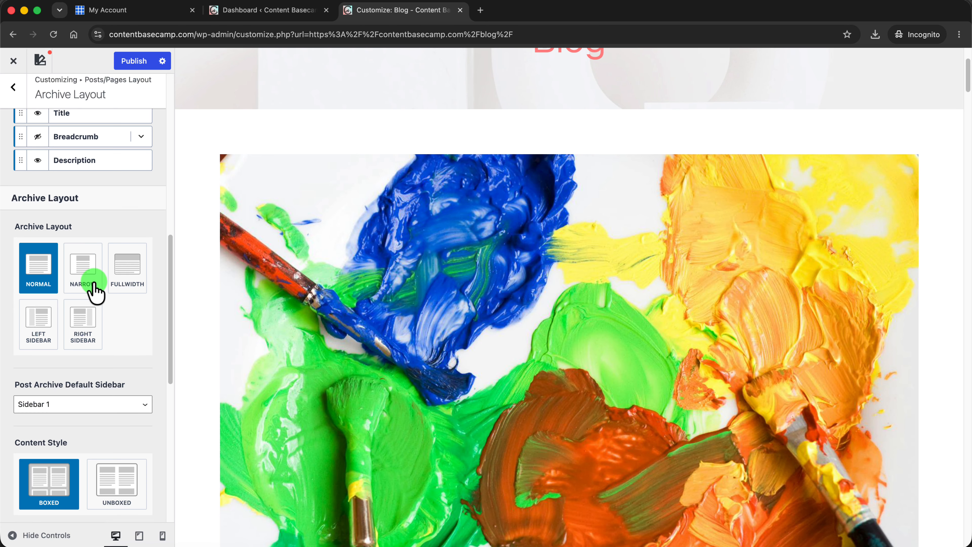
pyautogui.click(93, 287)
pyautogui.moveTo(170, 322); pyautogui.dragTo(157, 402)
pyautogui.click(43, 271)
pyautogui.click(102, 346)
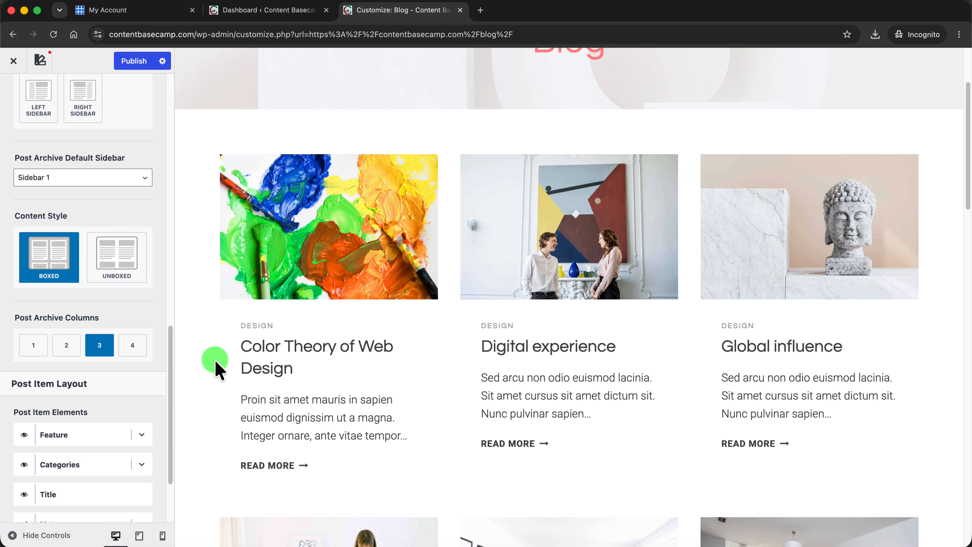
# Review the Feature and Categories options of the post item elements, and leave the customization without saving its changes
pyautogui.moveTo(170, 352); pyautogui.dragTo(173, 445)
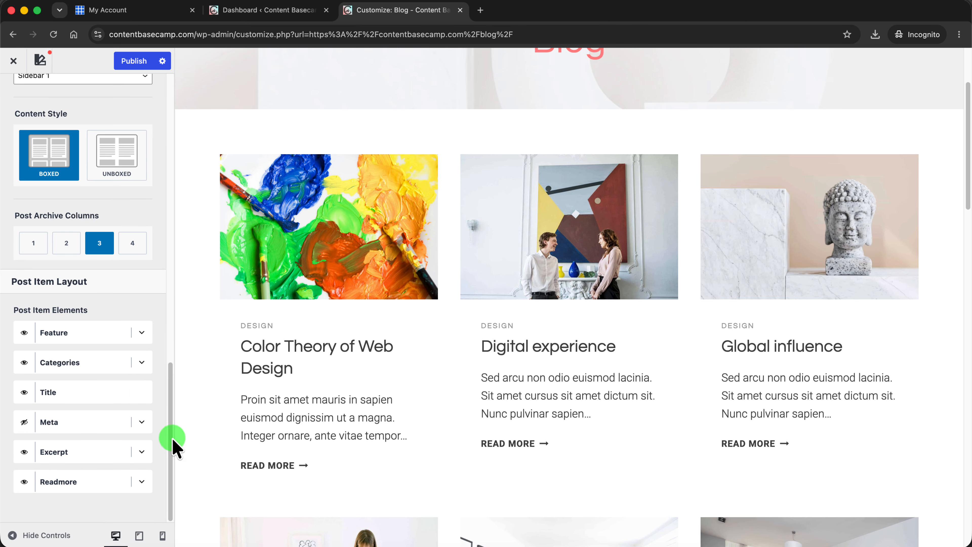
pyautogui.click(57, 341)
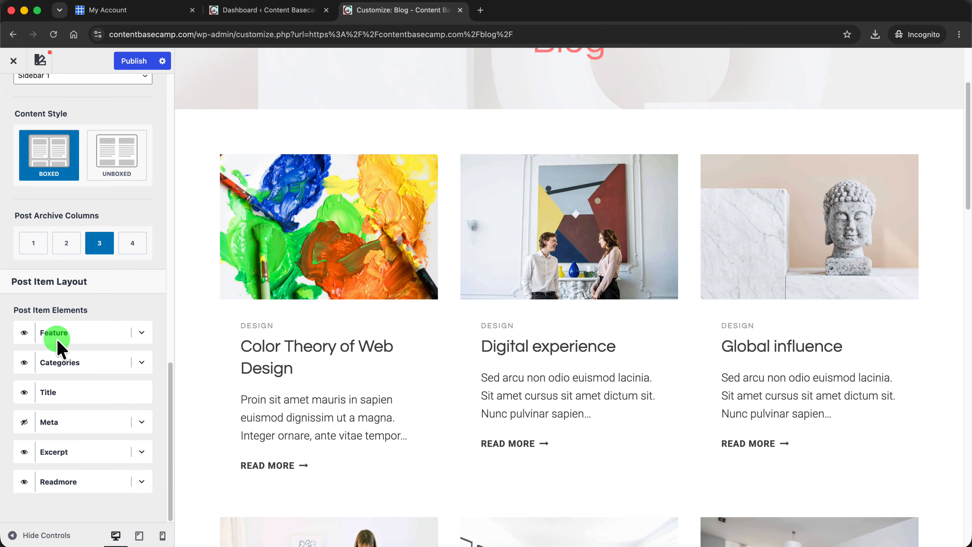
pyautogui.click(145, 333)
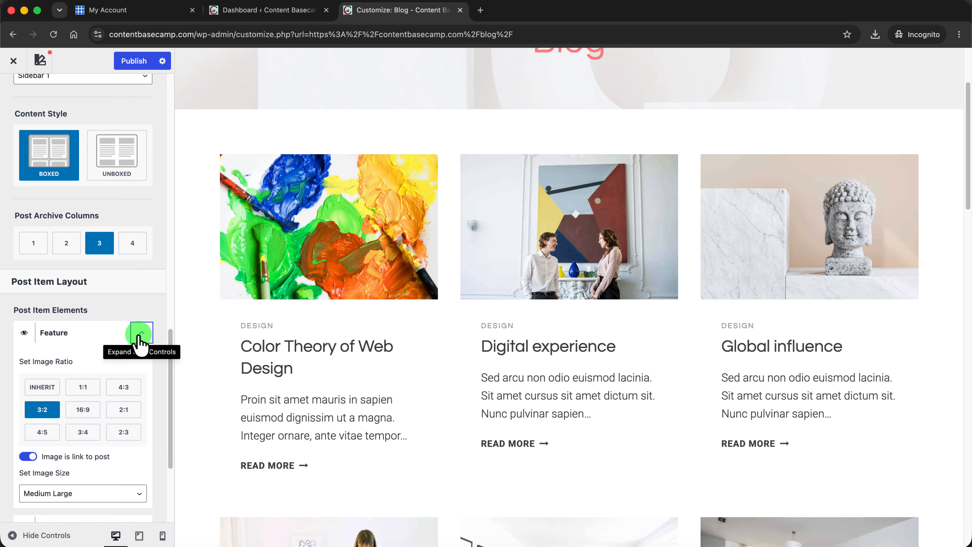
pyautogui.click(142, 336)
pyautogui.click(140, 365)
pyautogui.moveTo(170, 381); pyautogui.dragTo(133, 106)
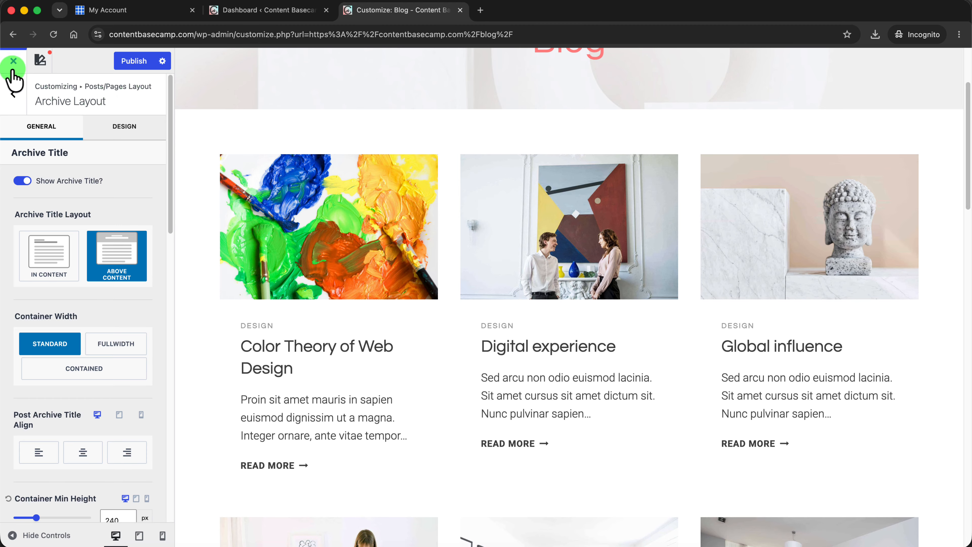
pyautogui.click(13, 61)
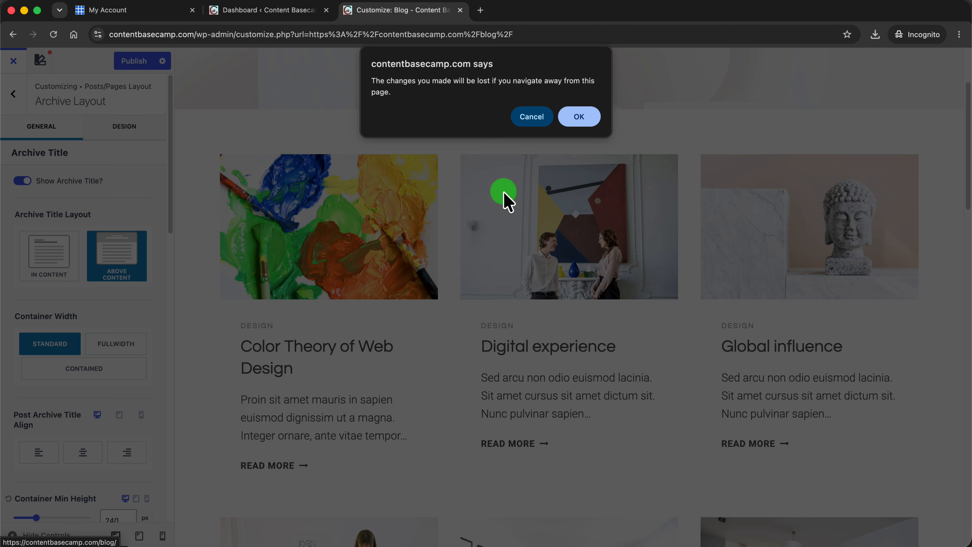
pyautogui.click(579, 116)
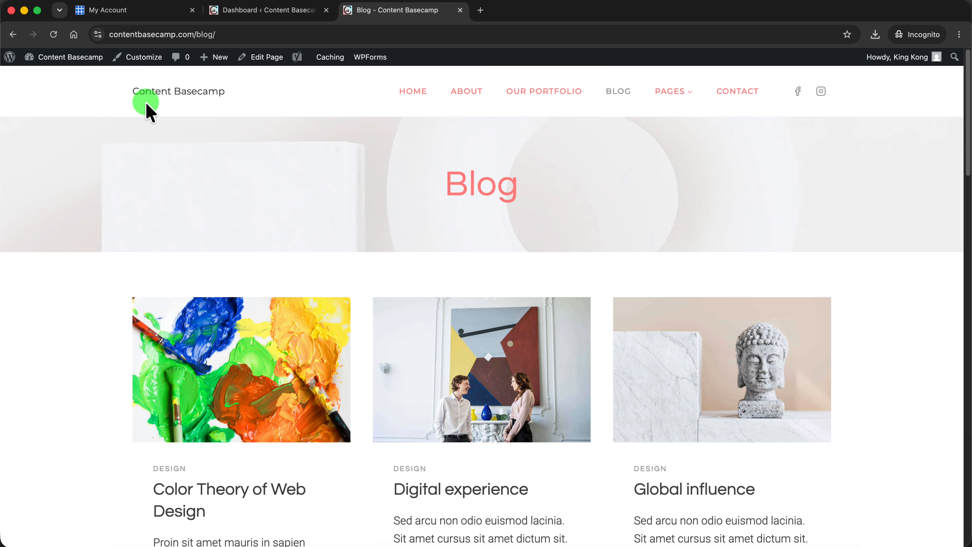
# Set the site title font size in the header's logo design settings to 26px
pyautogui.click(143, 57)
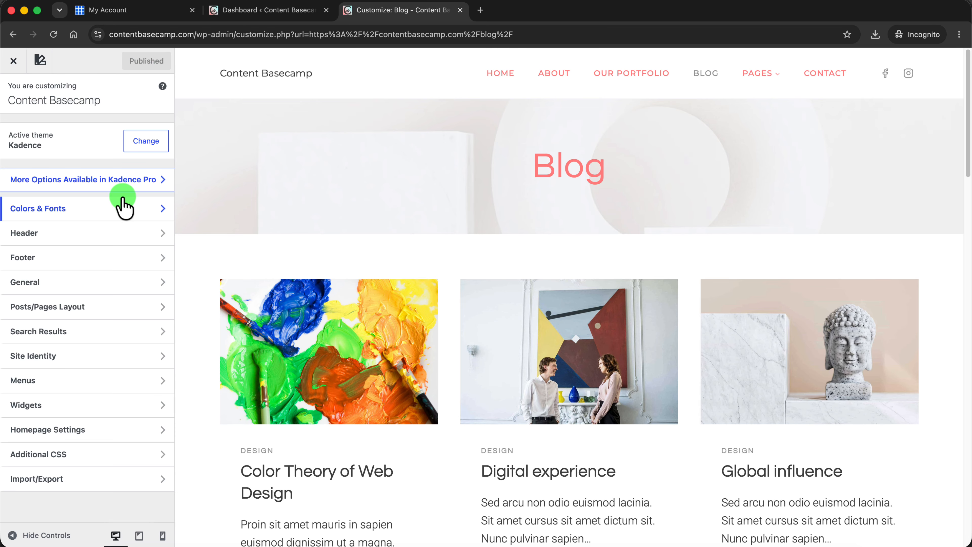
pyautogui.click(103, 233)
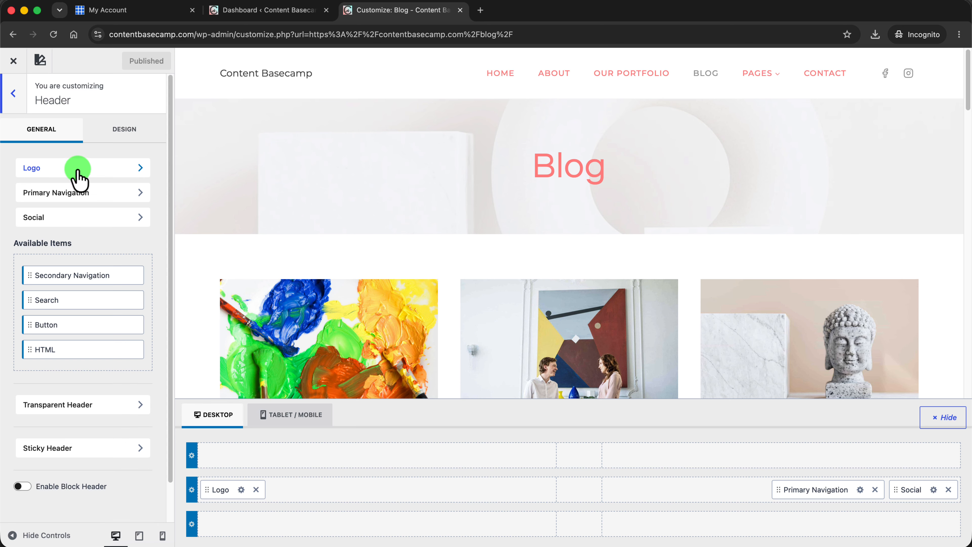
pyautogui.click(78, 177)
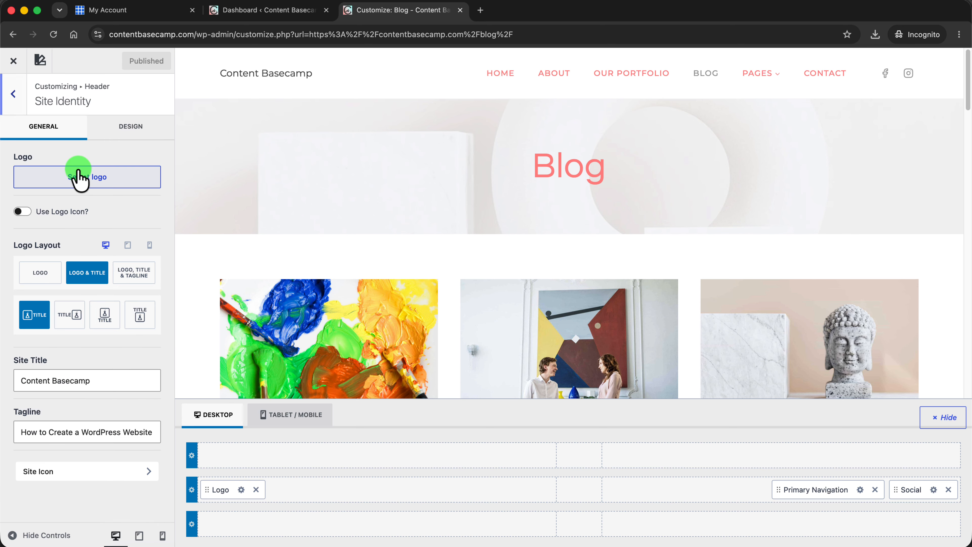
pyautogui.click(135, 130)
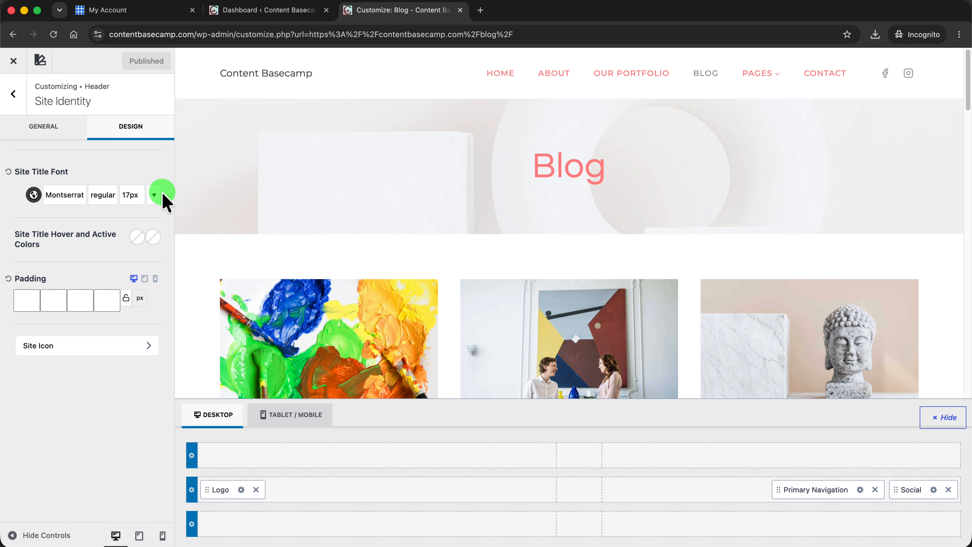
pyautogui.click(123, 194)
pyautogui.moveTo(35, 276); pyautogui.dragTo(18, 277)
pyautogui.click(173, 153)
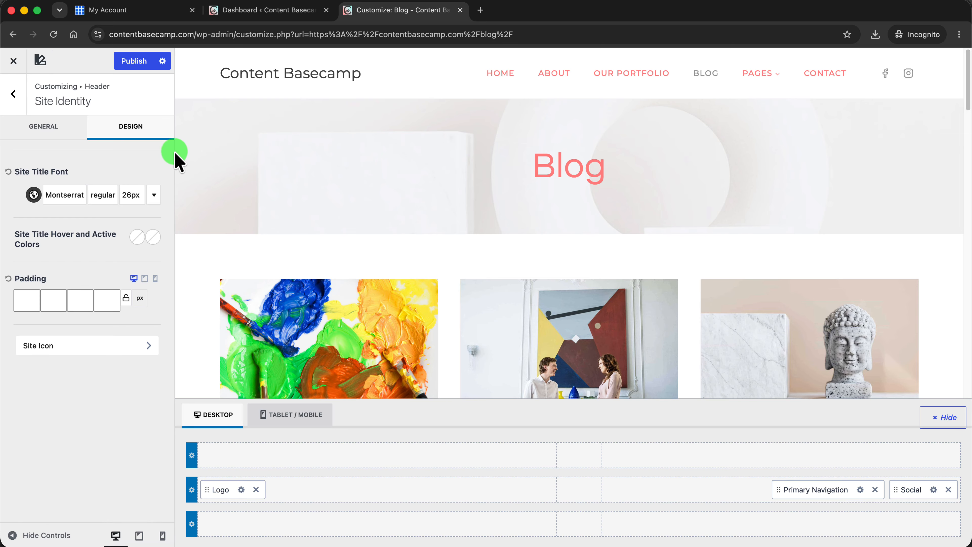
# Set the site title font size for the tablet layout to 26px
pyautogui.click(144, 278)
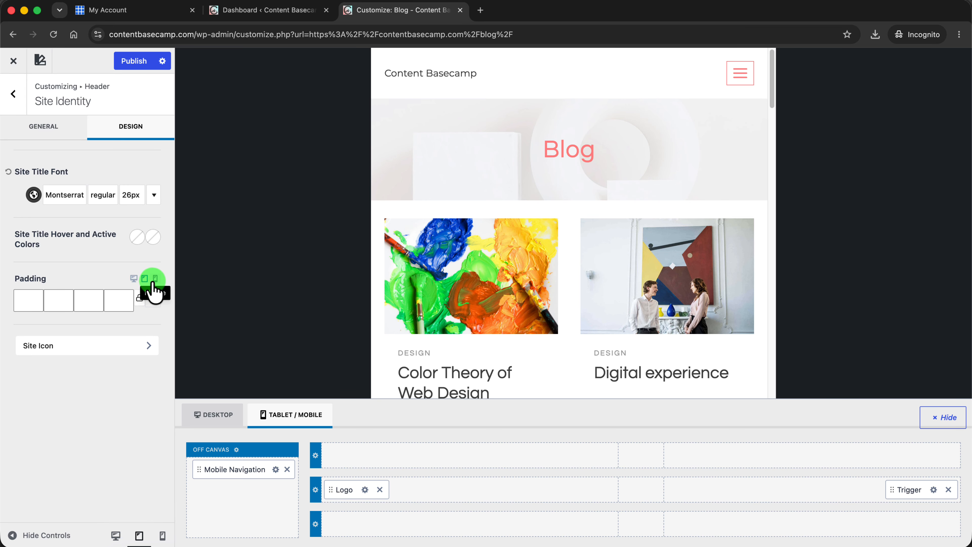
pyautogui.click(155, 278)
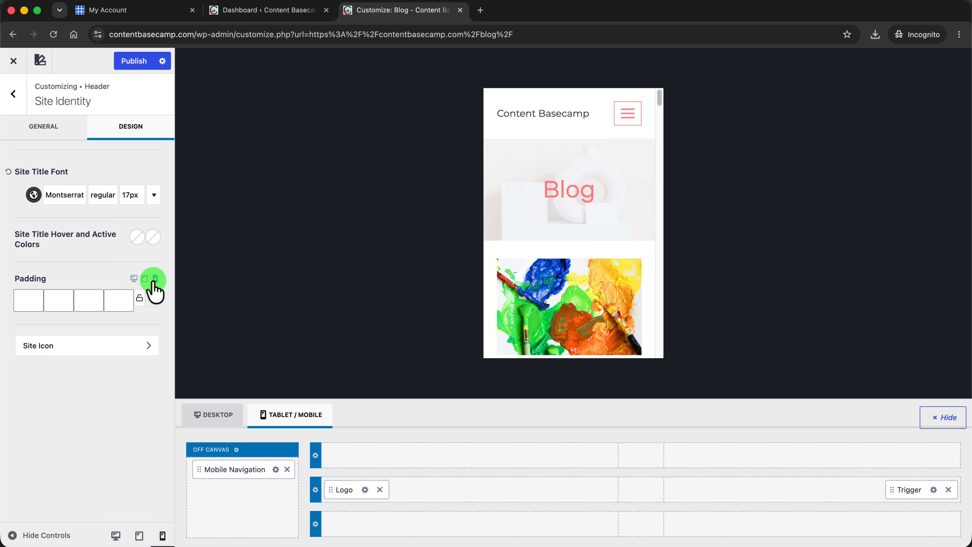
pyautogui.click(144, 279)
pyautogui.click(132, 195)
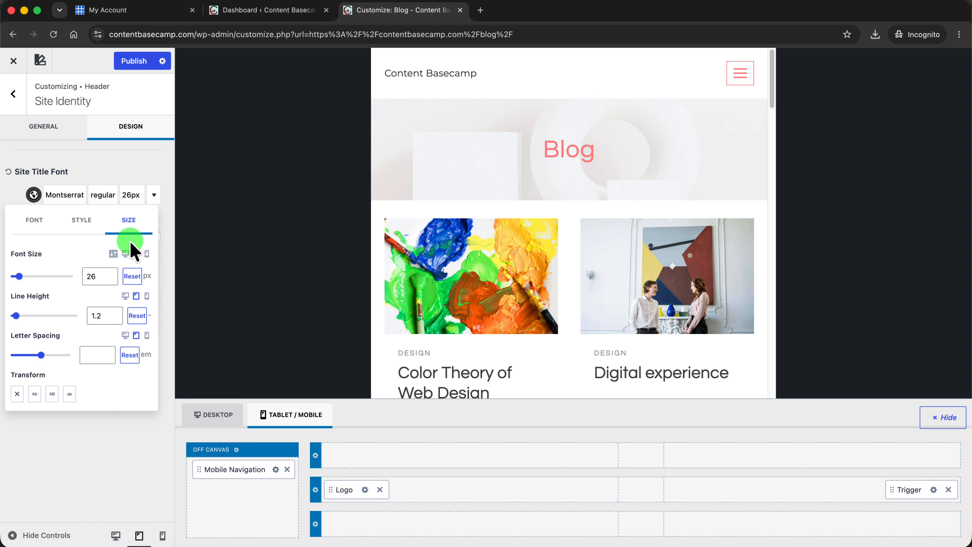
pyautogui.moveTo(19, 276); pyautogui.dragTo(19, 277)
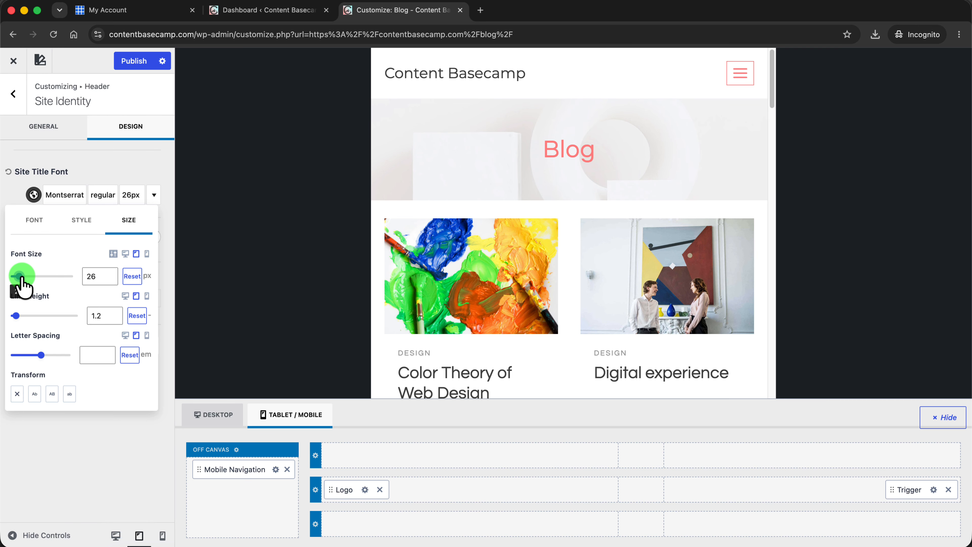
pyautogui.click(173, 215)
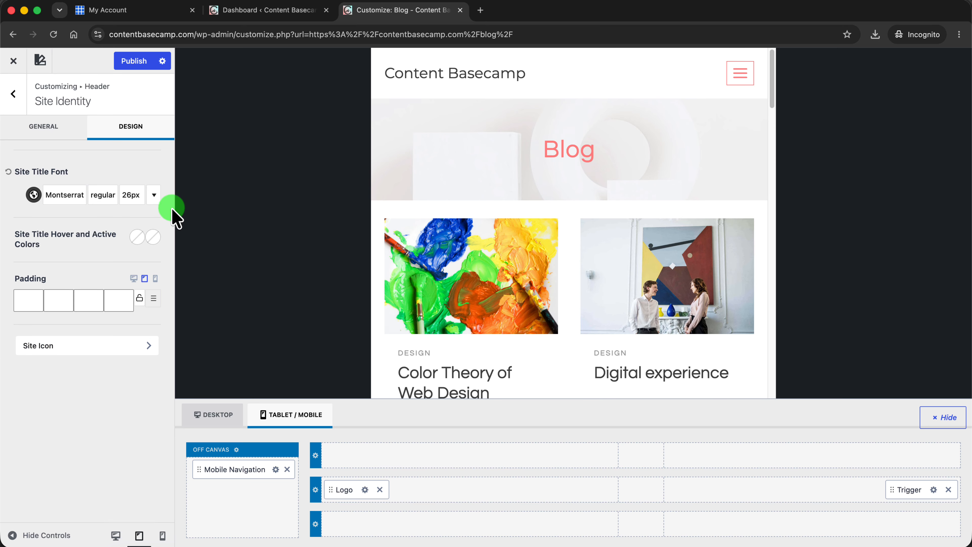
# Compare the site title in the desktop, tablet and mobile previews, and publish the header changes
pyautogui.click(133, 278)
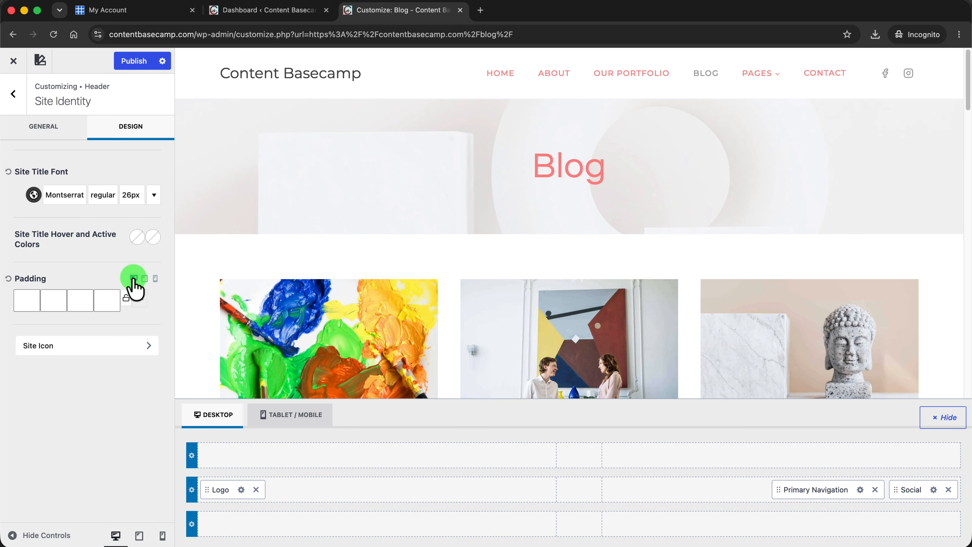
pyautogui.click(145, 278)
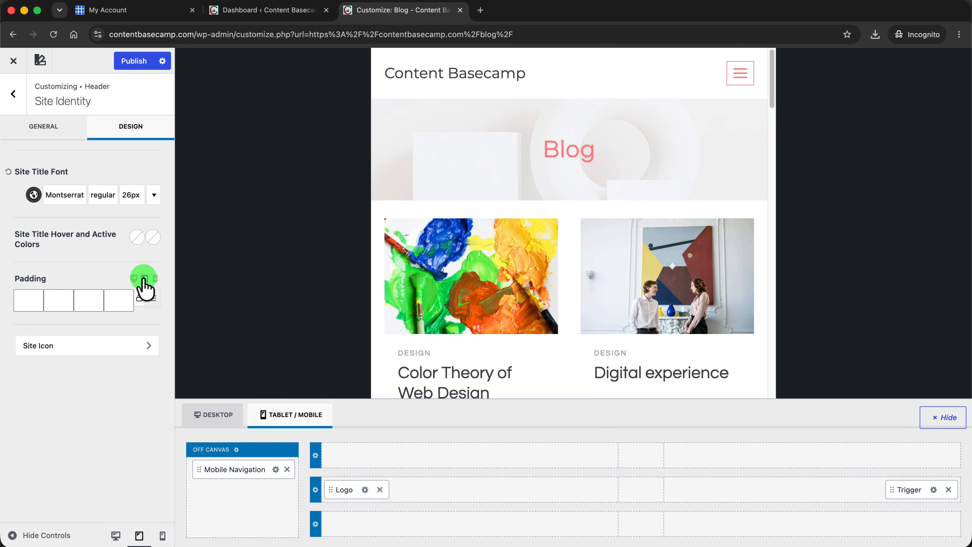
pyautogui.click(155, 279)
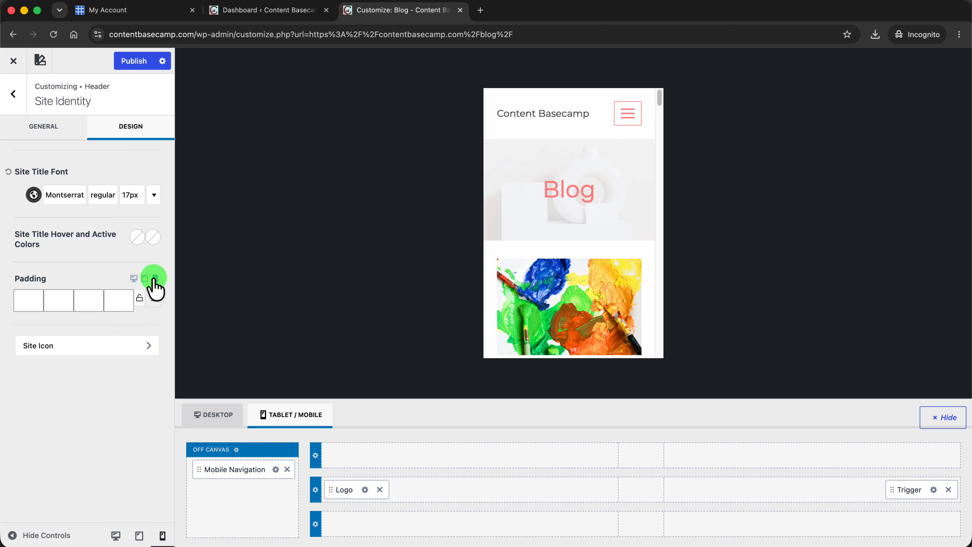
pyautogui.click(134, 62)
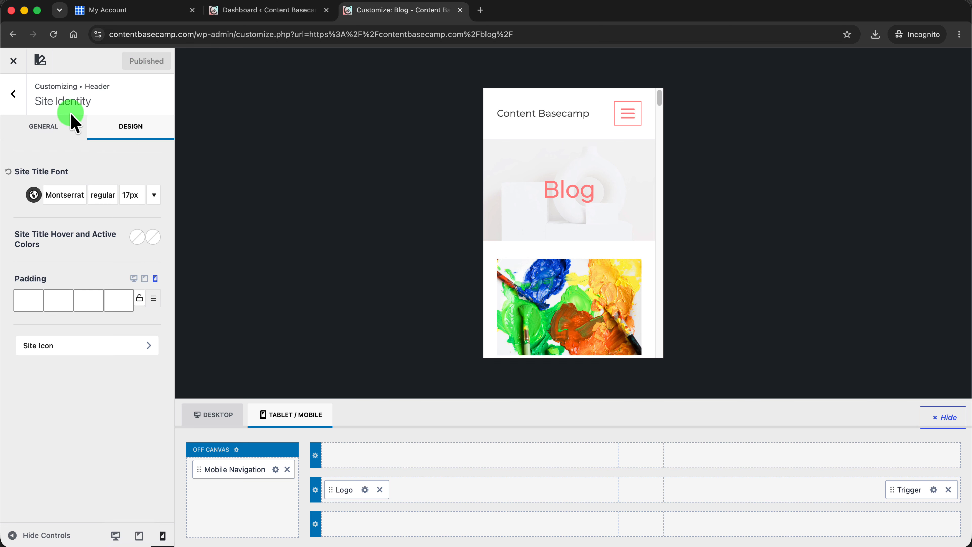
# Leave the customization, open the Color Theory of Web Design post from the live blog page, and read through it
pyautogui.click(13, 61)
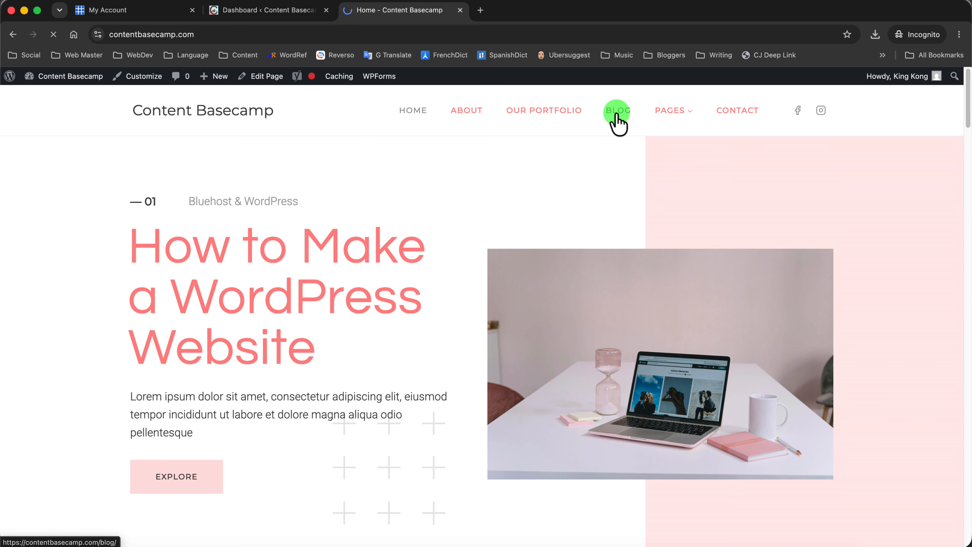
pyautogui.scroll(-5, 423, 199)
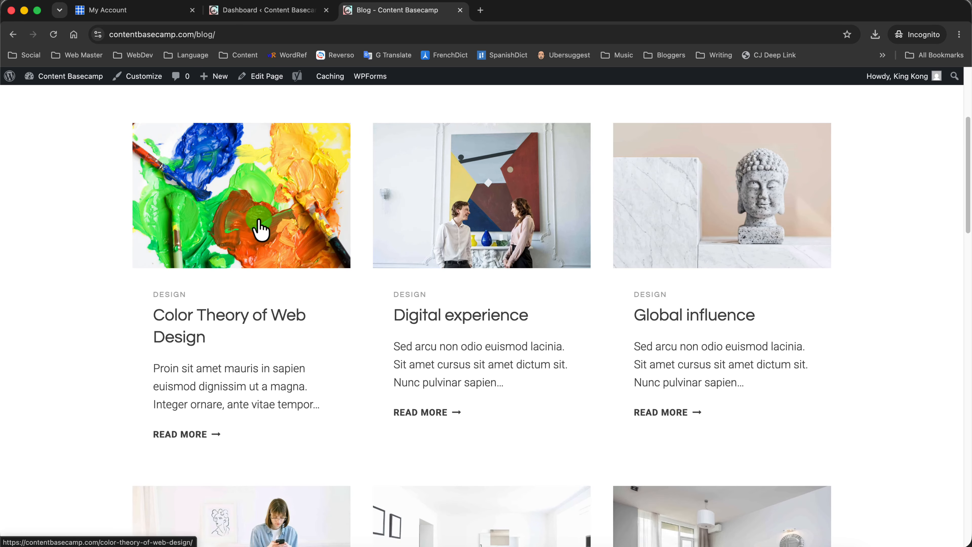
pyautogui.click(259, 229)
pyautogui.scroll(-15, 254, 278)
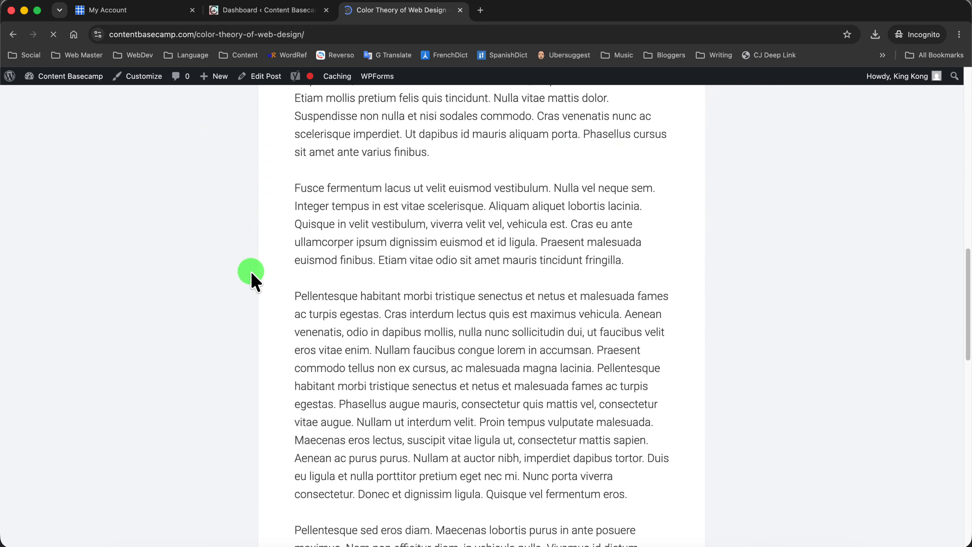
pyautogui.scroll(10, 474, 289)
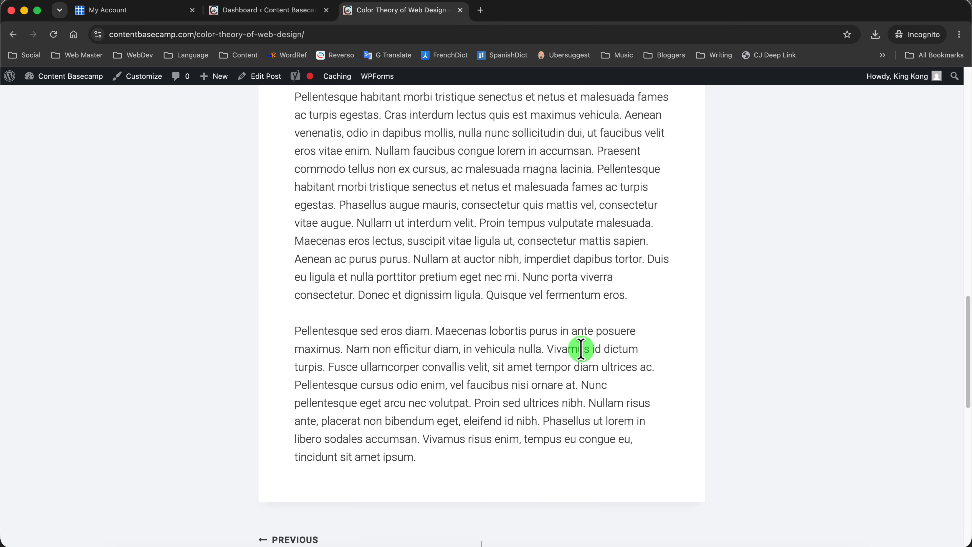
pyautogui.scroll(10, 582, 353)
pyautogui.scroll(5, 579, 353)
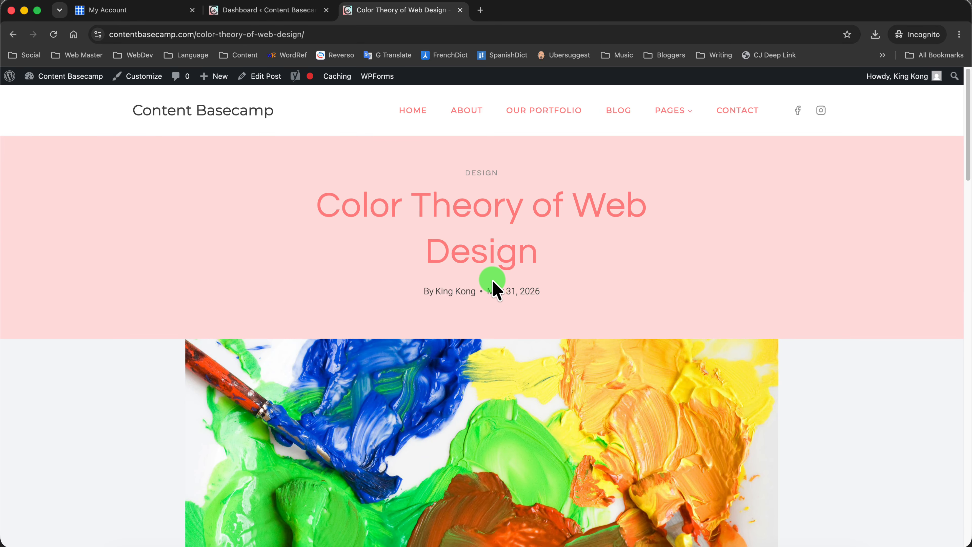
# Customize the single post layout from this post and enable Show Comments
pyautogui.click(144, 76)
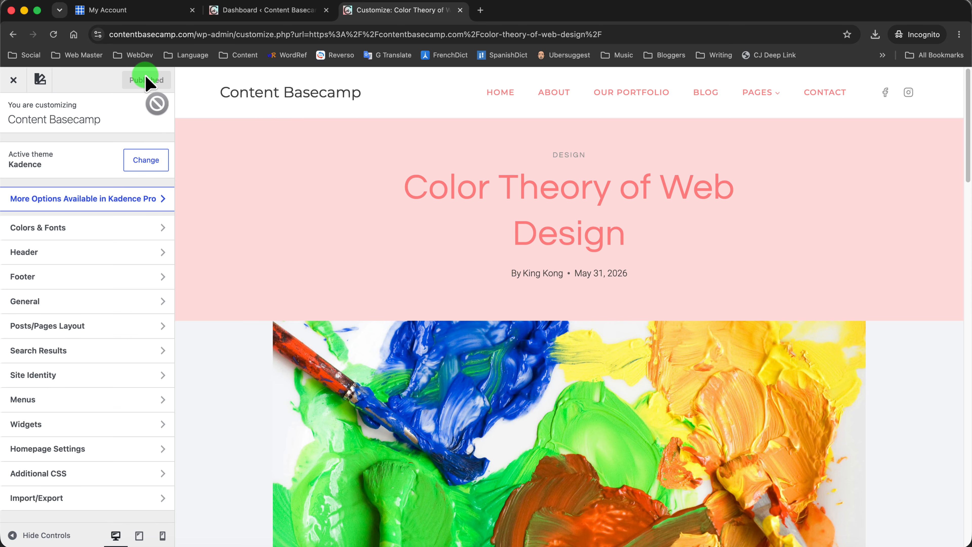
pyautogui.click(121, 328)
pyautogui.click(130, 180)
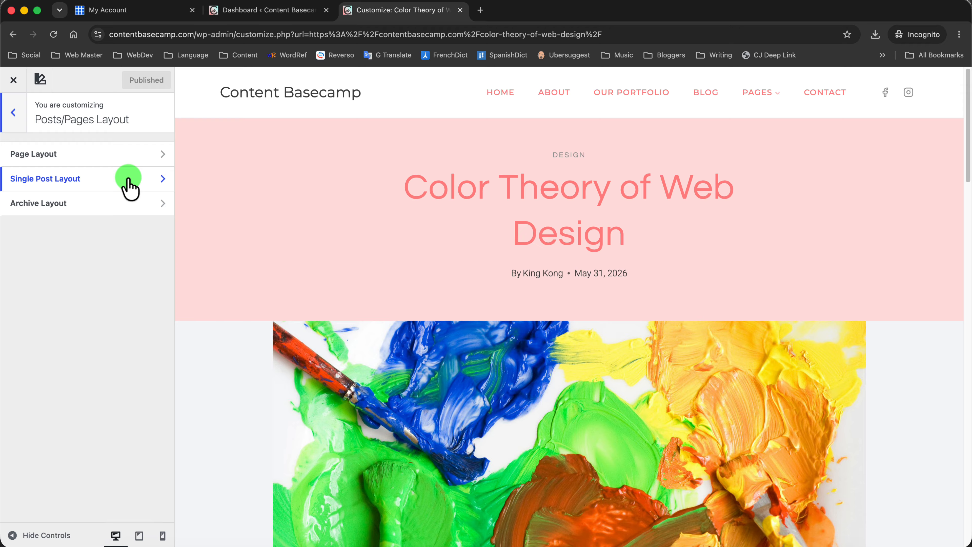
pyautogui.scroll(-15, 130, 189)
pyautogui.scroll(-5, 130, 358)
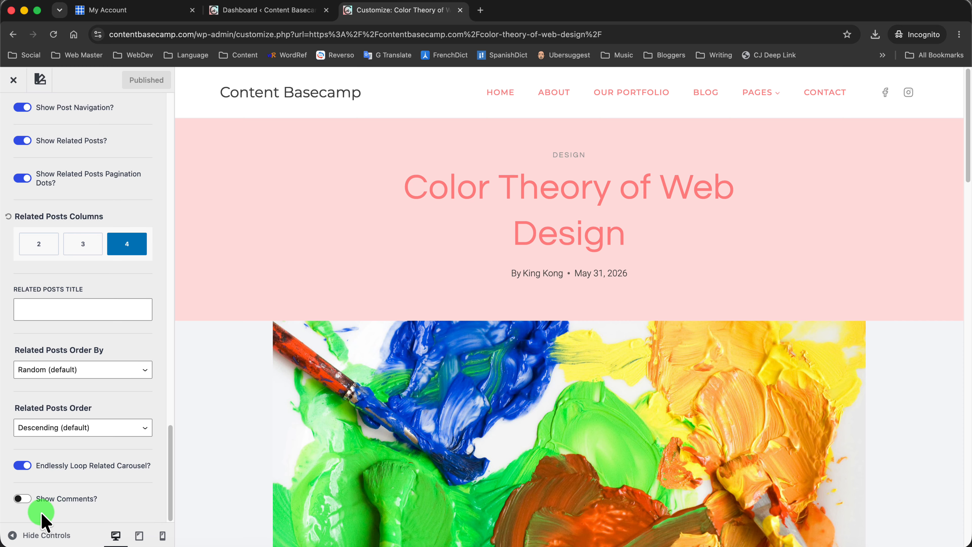
pyautogui.click(23, 498)
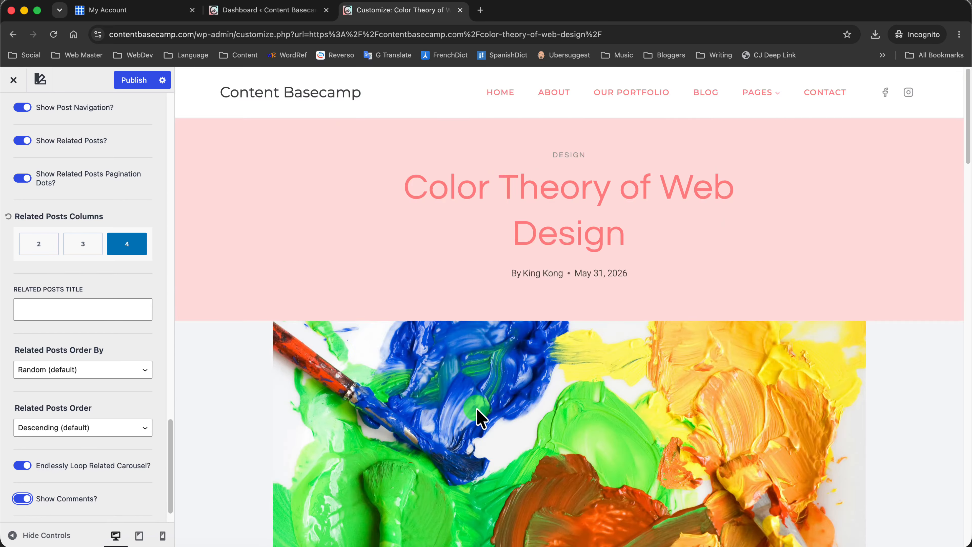
# Check the comment form beneath the related posts in the preview, and publish the single post layout change
pyautogui.scroll(-10, 478, 414)
pyautogui.scroll(-15, 477, 414)
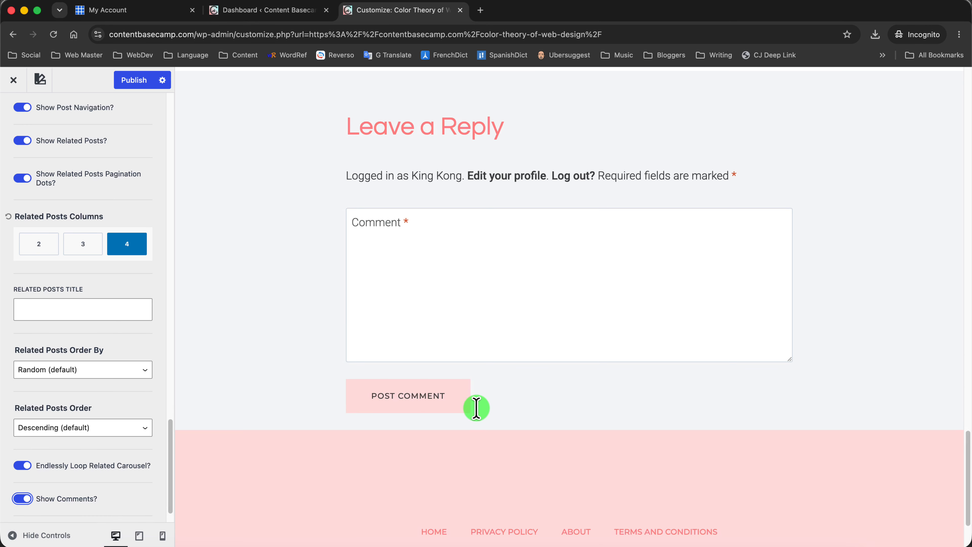
pyautogui.scroll(5, 506, 361)
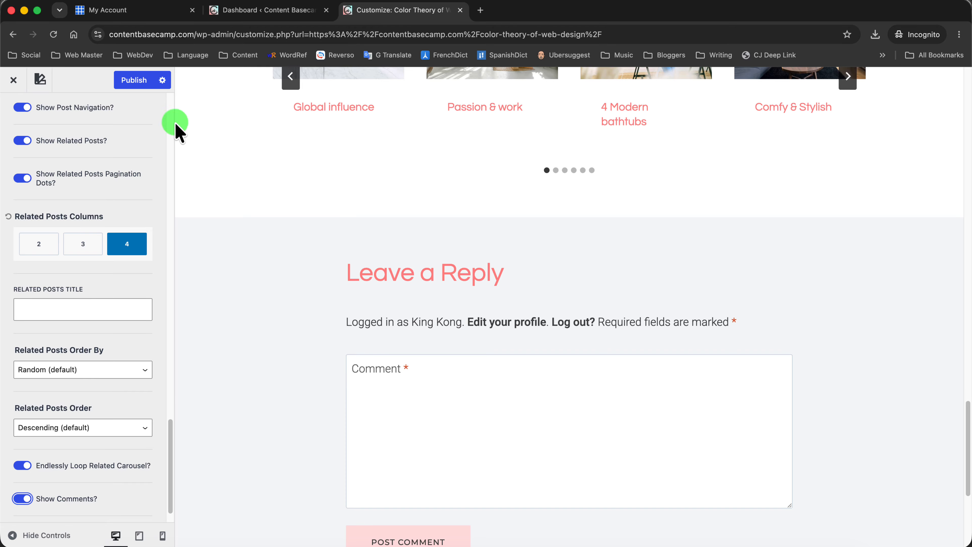
pyautogui.click(135, 83)
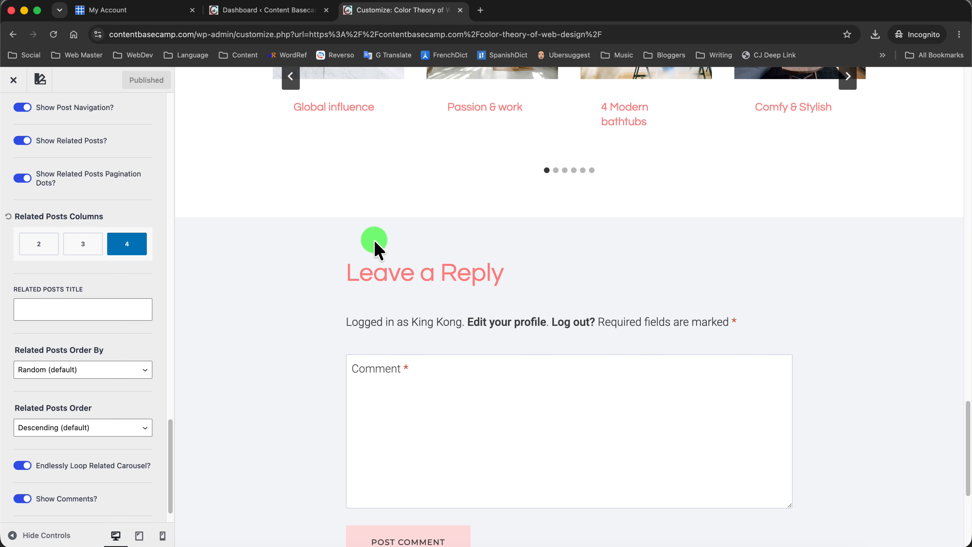
# Review the site's Discussion settings in the WordPress dashboard, and view the installed plugins
pyautogui.click(268, 11)
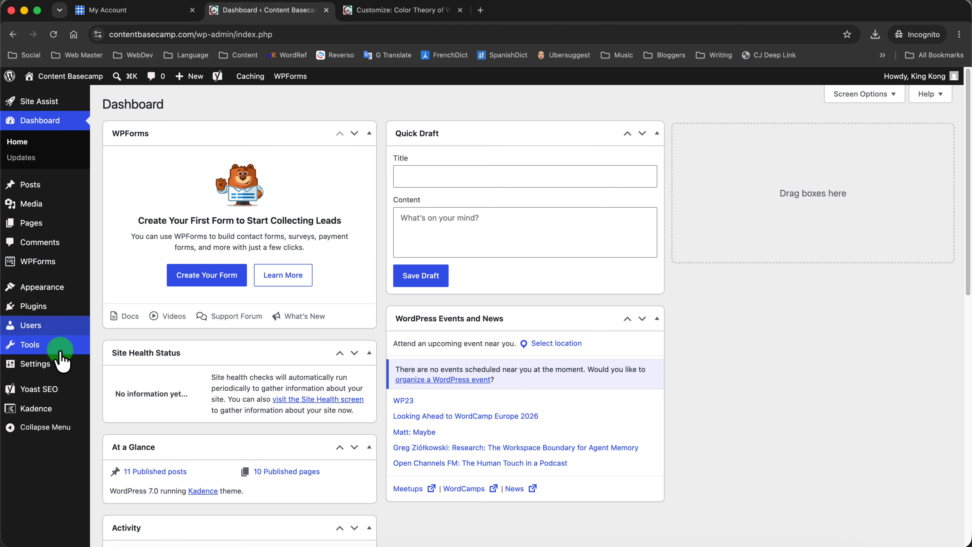
pyautogui.moveTo(61, 367)
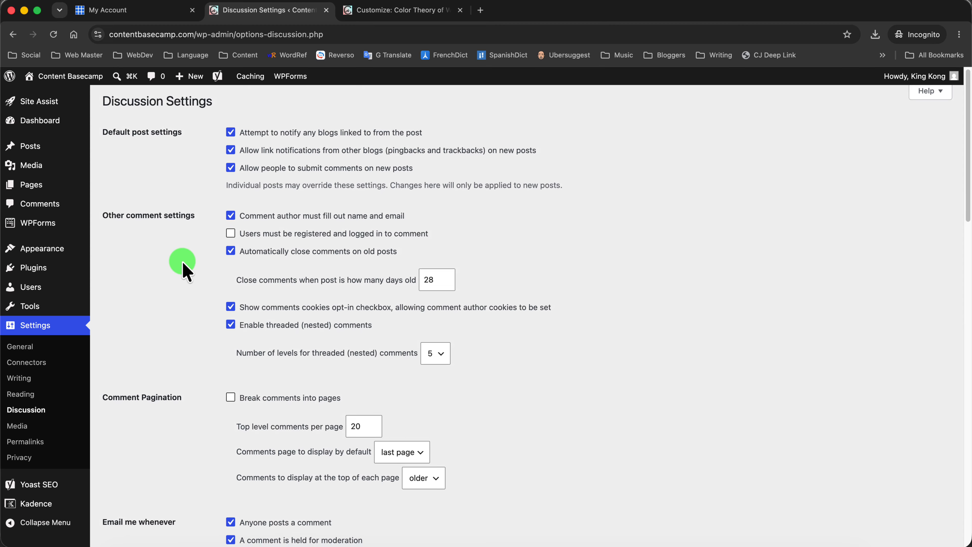
pyautogui.scroll(-15, 184, 268)
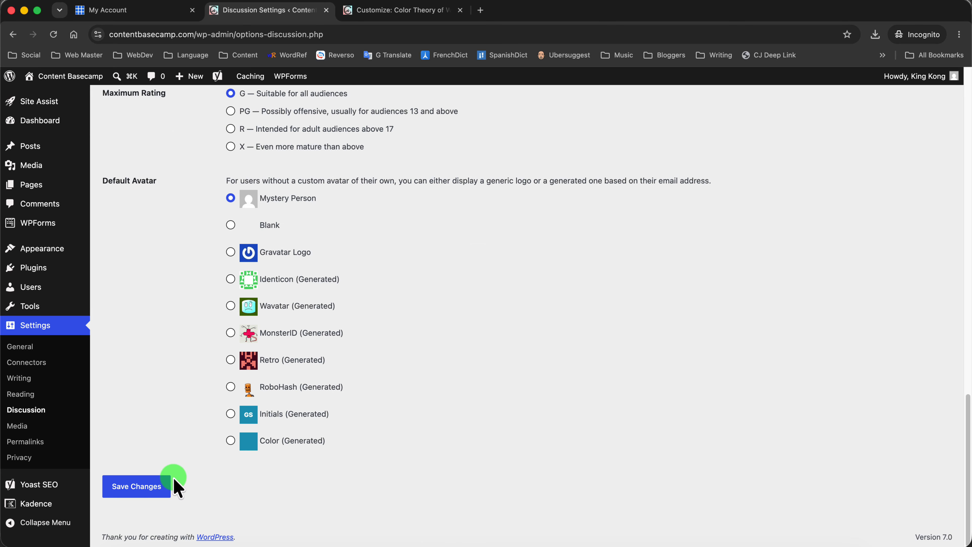
pyautogui.scroll(15, 200, 319)
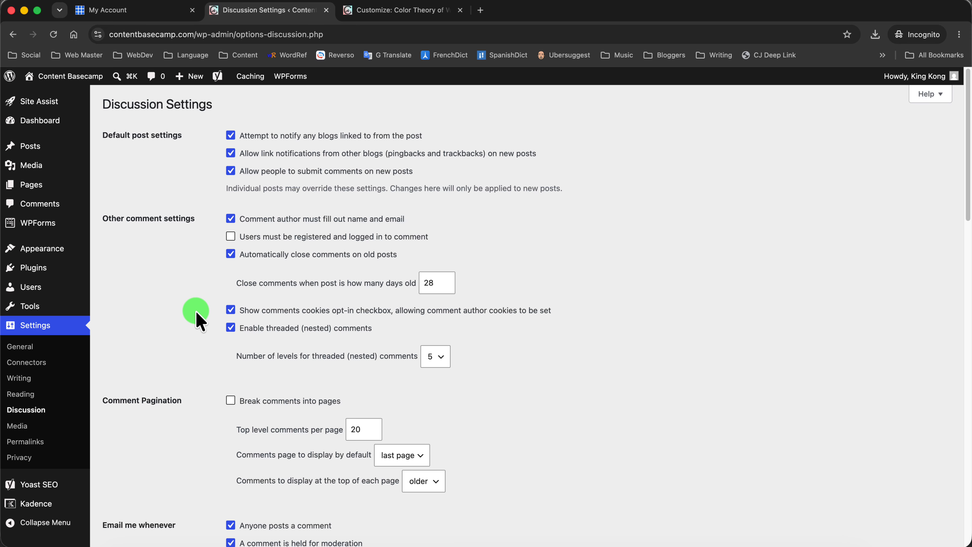
pyautogui.moveTo(51, 279)
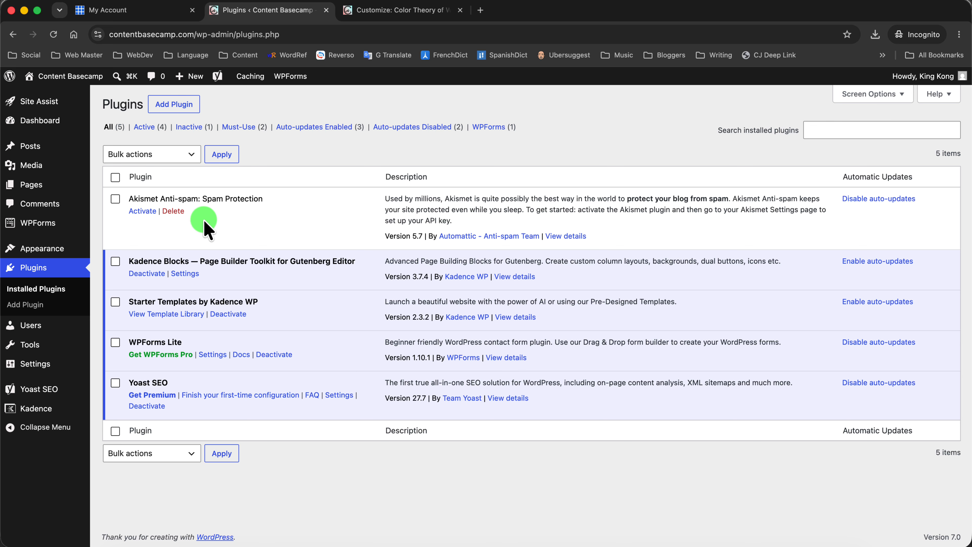
# View the pages list, and in the posts list select the four posts from Digital experience to Comfy & Stylish and review the bulk actions
pyautogui.click(46, 188)
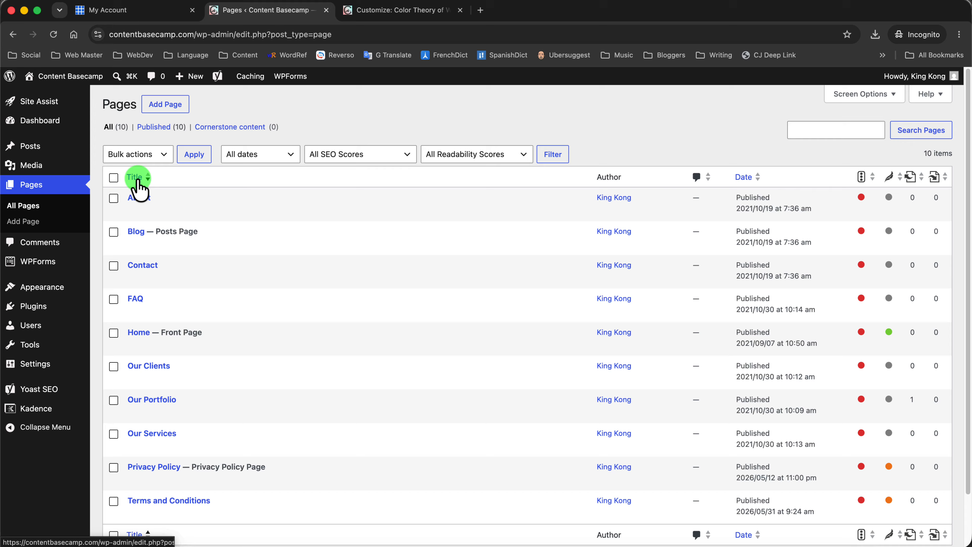
pyautogui.click(53, 146)
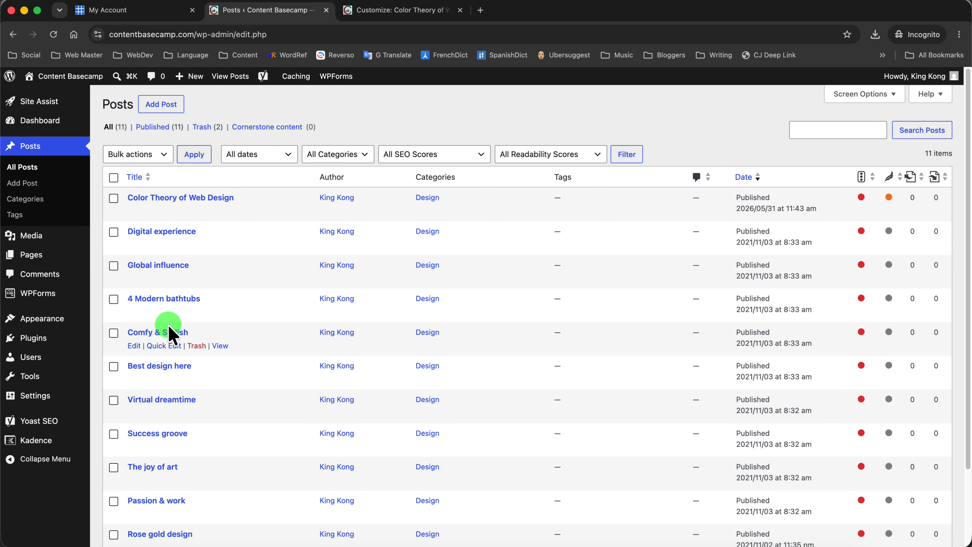
pyautogui.click(114, 232)
pyautogui.click(114, 266)
pyautogui.click(113, 299)
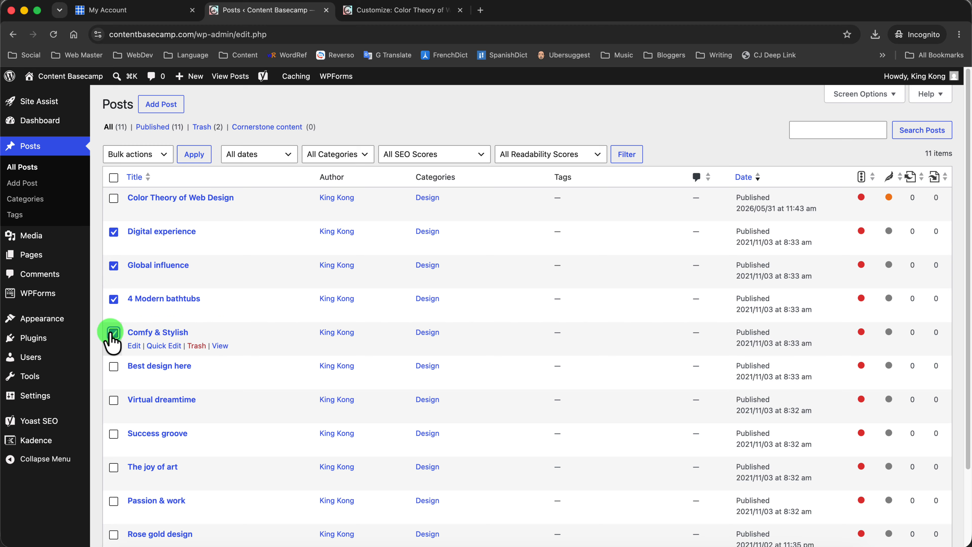
pyautogui.click(155, 155)
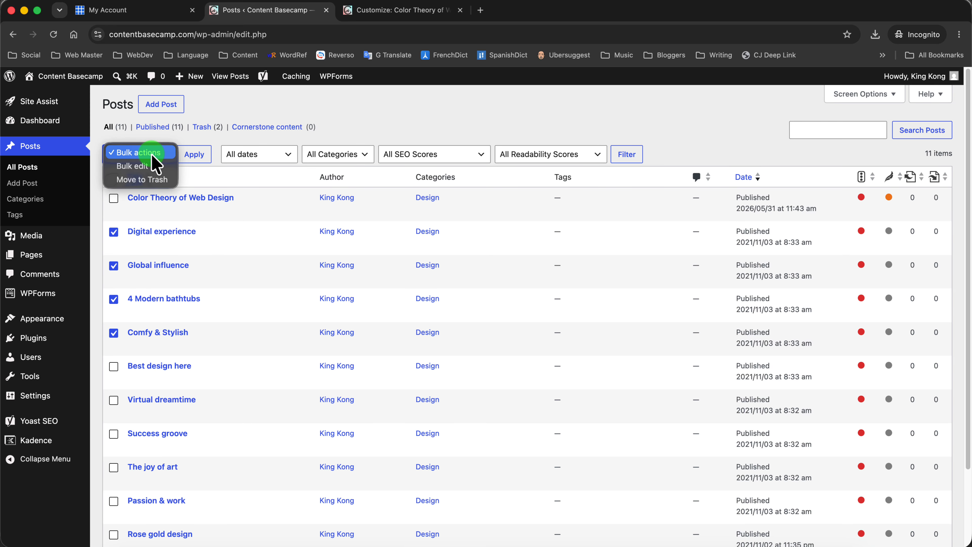
pyautogui.click(382, 111)
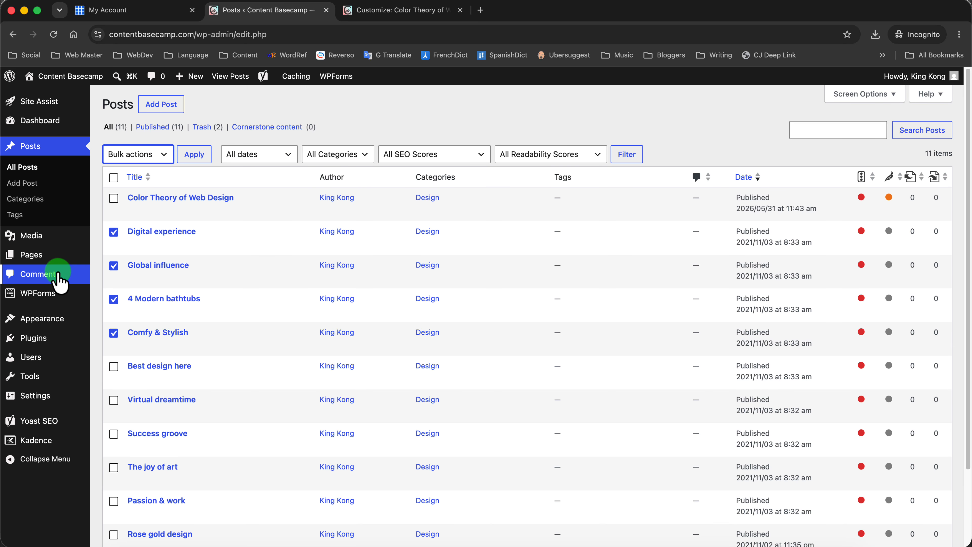
# Show the media library as a list, select Our-Portfolio.jpeg, Our-Services.jpeg and Our-Clients.jpeg, and review the bulk actions
pyautogui.click(46, 236)
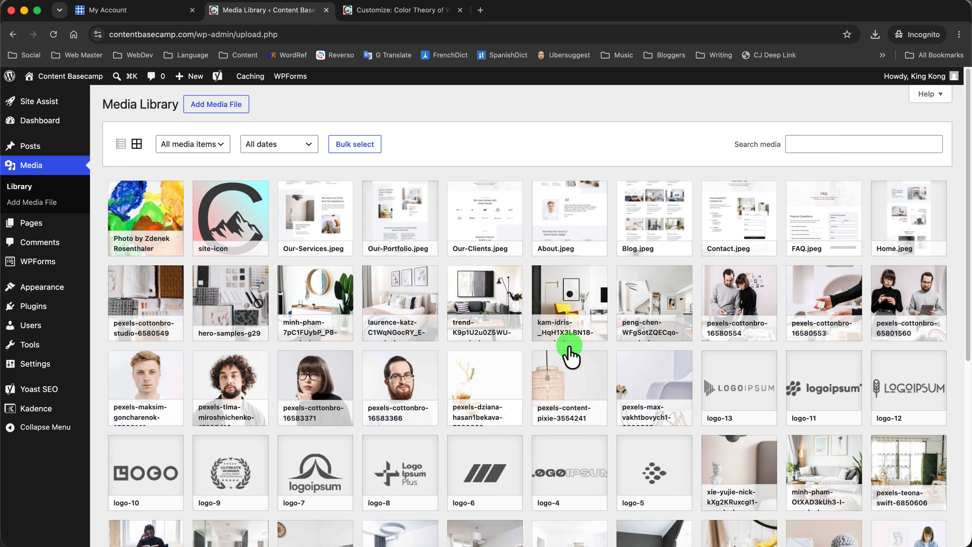
pyautogui.click(121, 144)
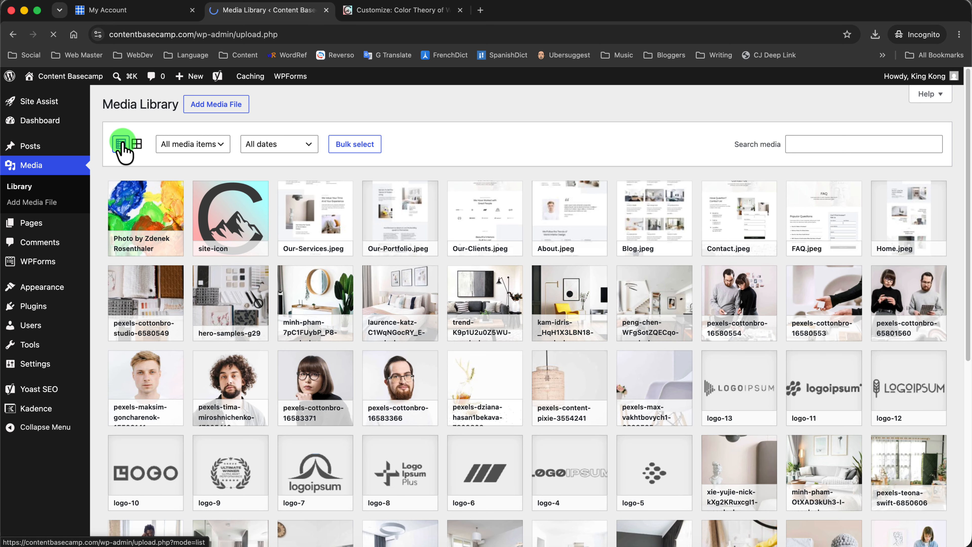
pyautogui.click(114, 308)
pyautogui.click(114, 356)
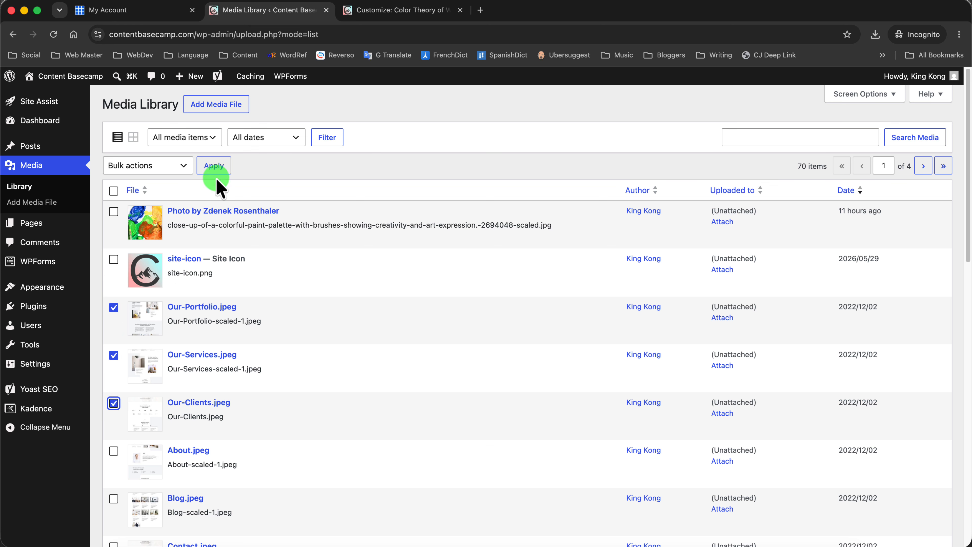
pyautogui.click(154, 165)
pyautogui.click(332, 184)
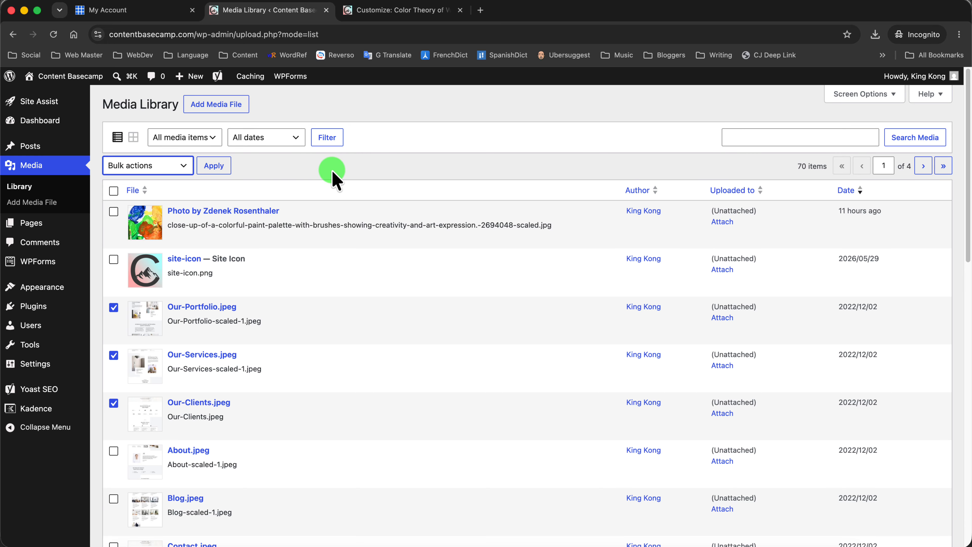
# Return to the site customizer, open the Contact page in the preview, and review its contact details and message form
pyautogui.click(411, 12)
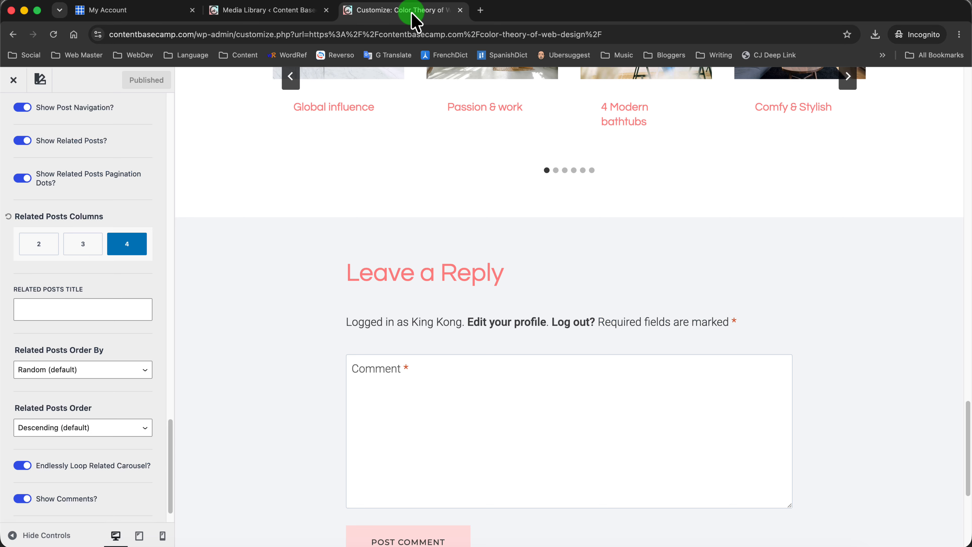
pyautogui.moveTo(968, 436); pyautogui.dragTo(966, 87)
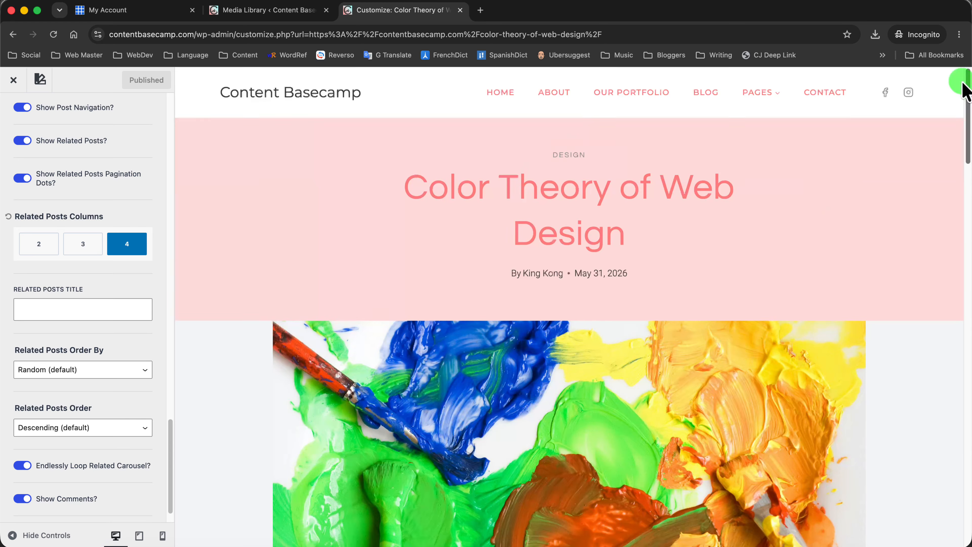
pyautogui.click(836, 100)
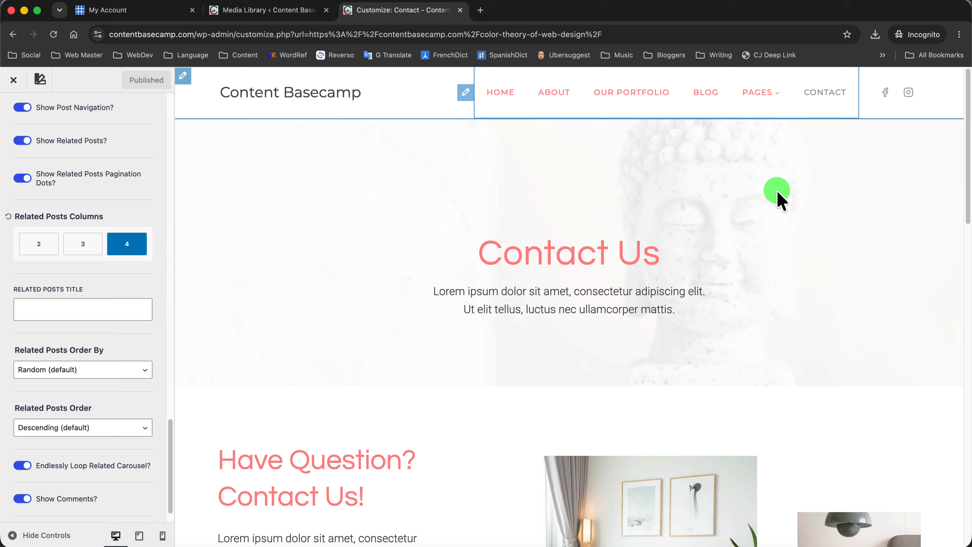
pyautogui.moveTo(968, 81); pyautogui.dragTo(968, 239)
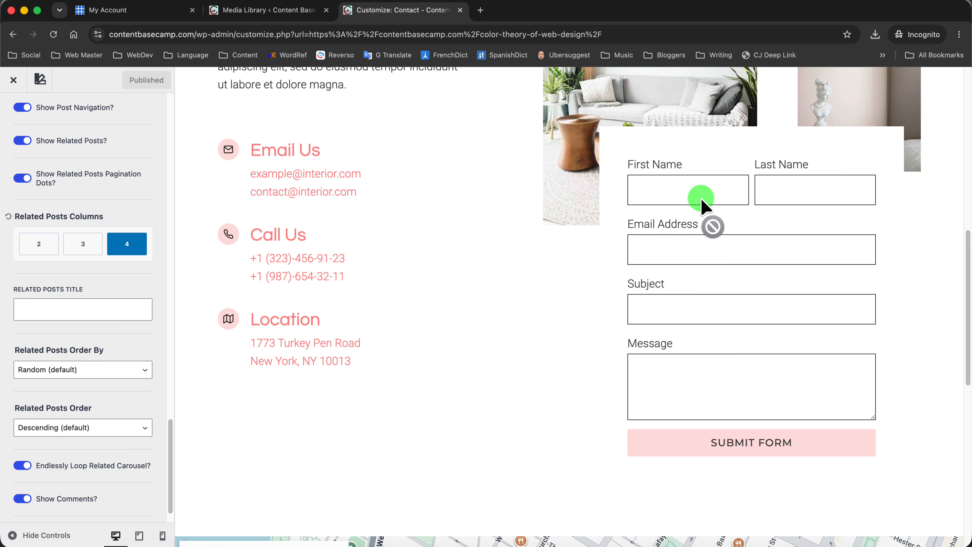
pyautogui.click(691, 195)
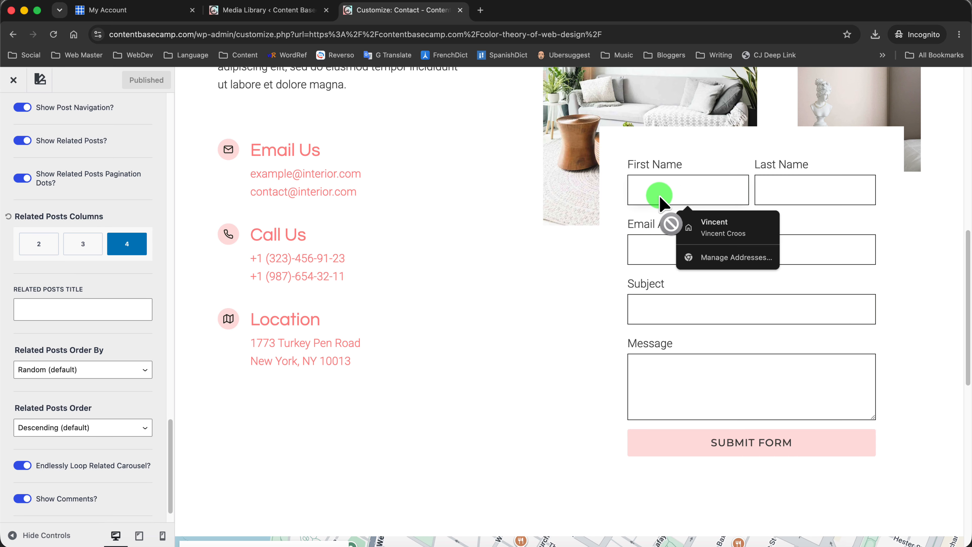
pyautogui.click(576, 311)
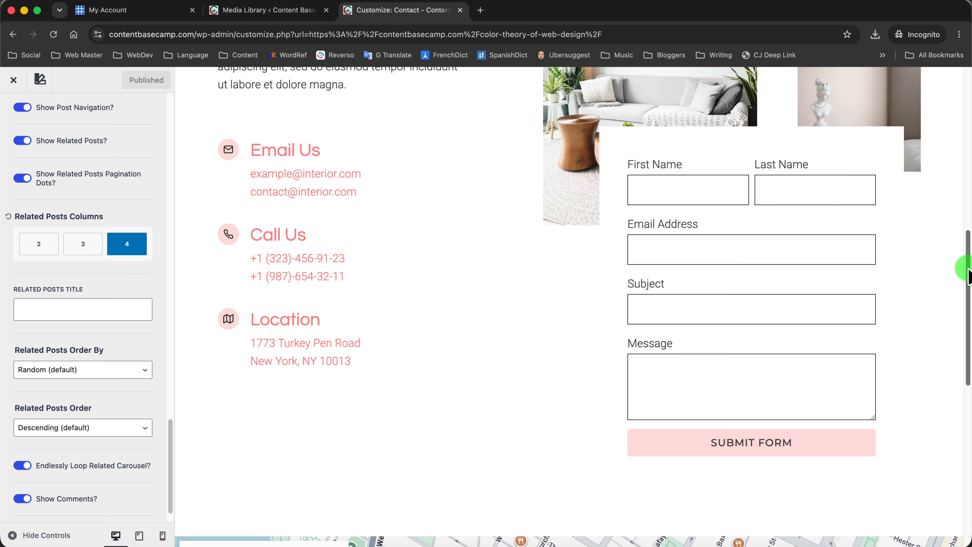
pyautogui.moveTo(969, 274); pyautogui.dragTo(968, 268)
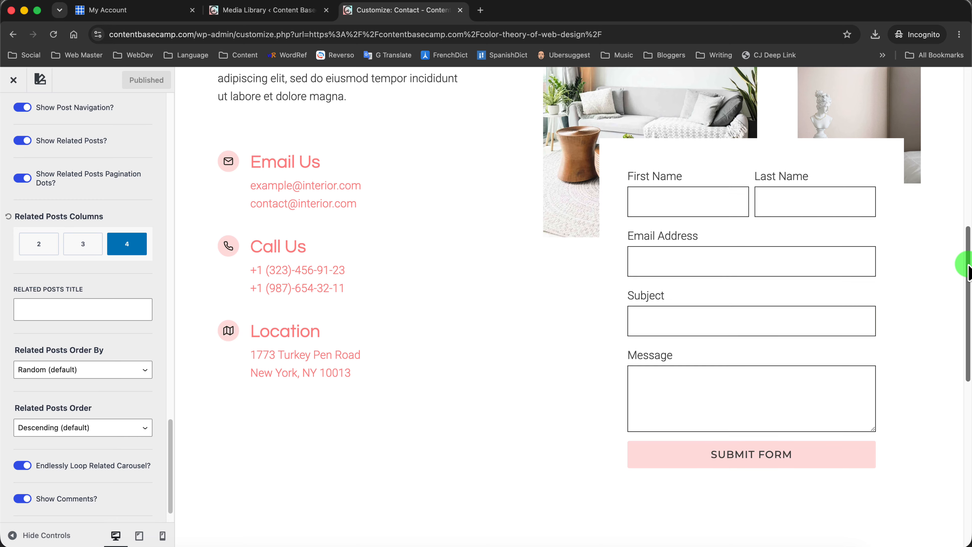
pyautogui.scroll(1, 962, 264)
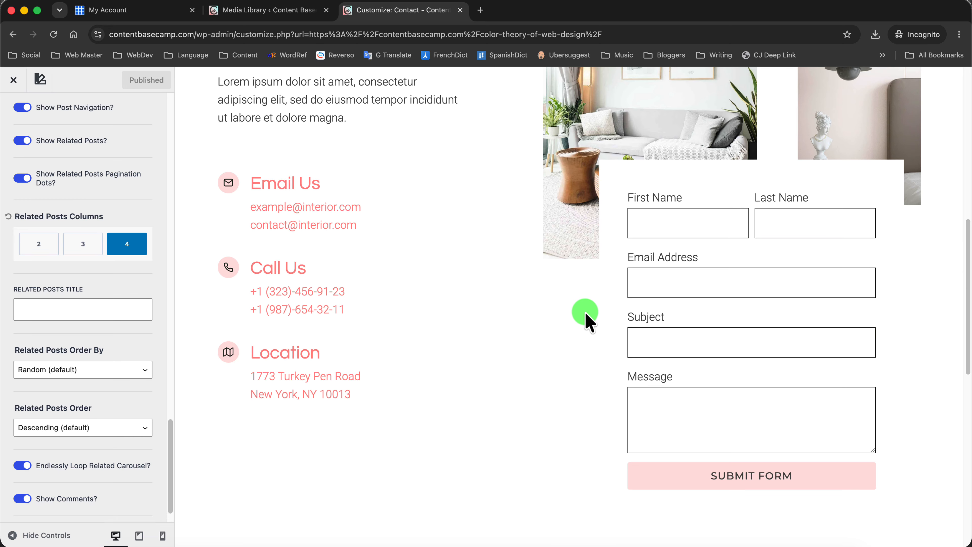
pyautogui.scroll(1, 532, 372)
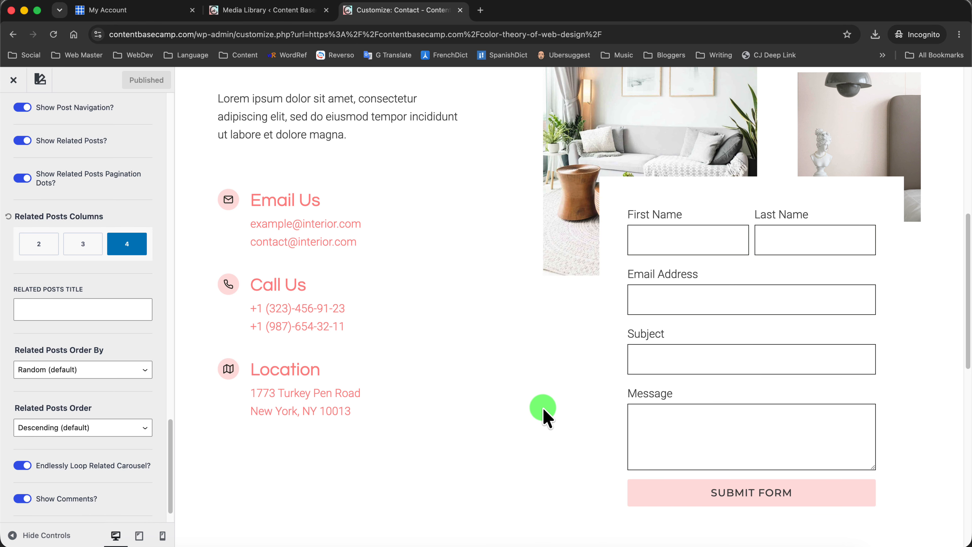
pyautogui.scroll(1, 967, 275)
# Open the Home page in the preview and close the customizer
pyautogui.moveTo(966, 275); pyautogui.dragTo(962, 11)
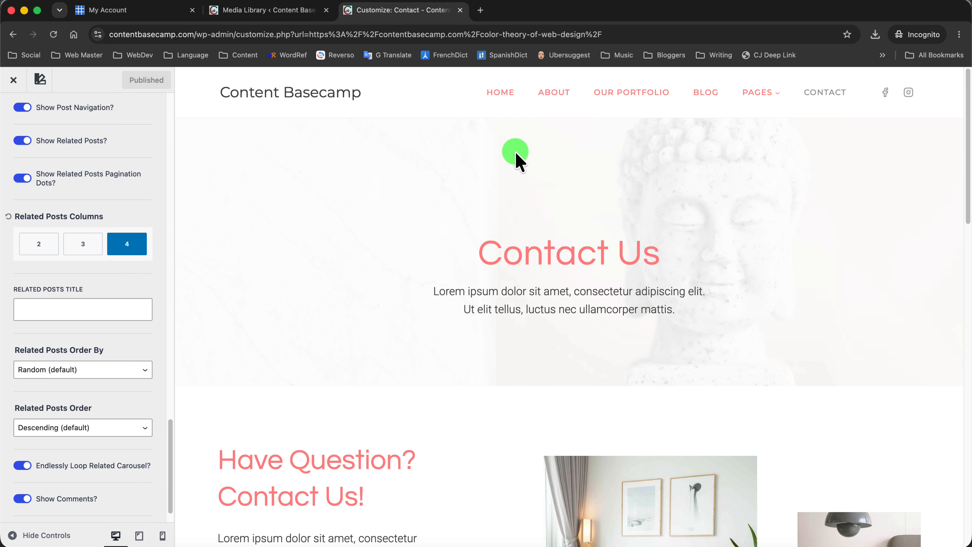
pyautogui.click(501, 92)
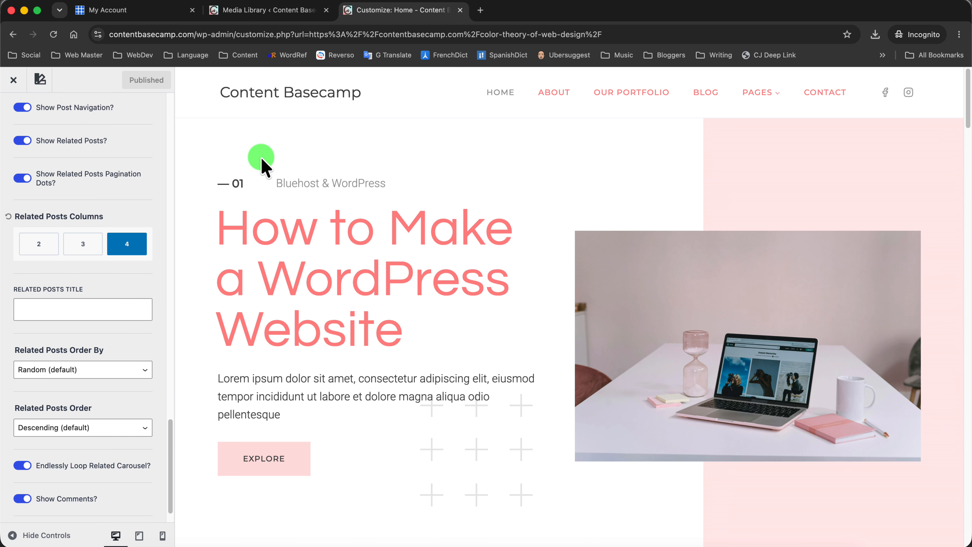
pyautogui.click(15, 81)
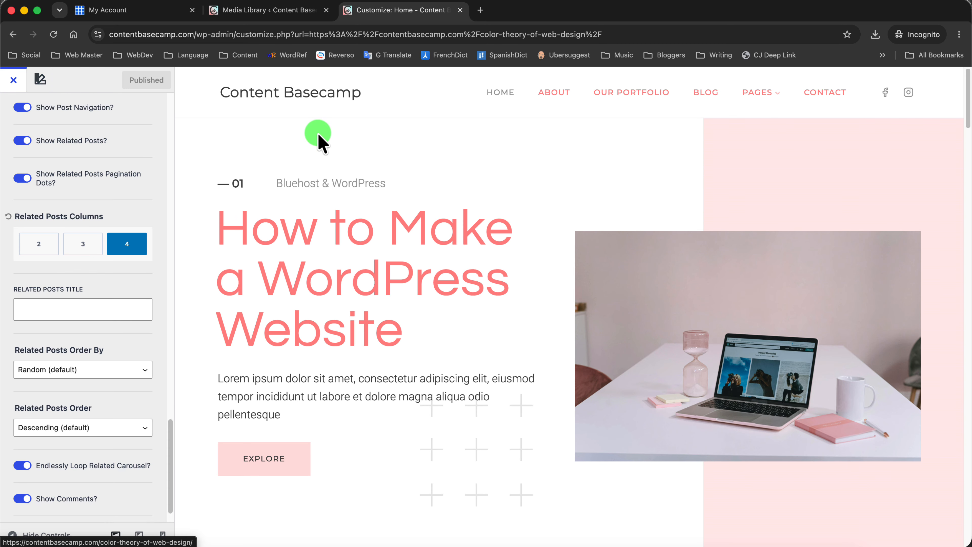